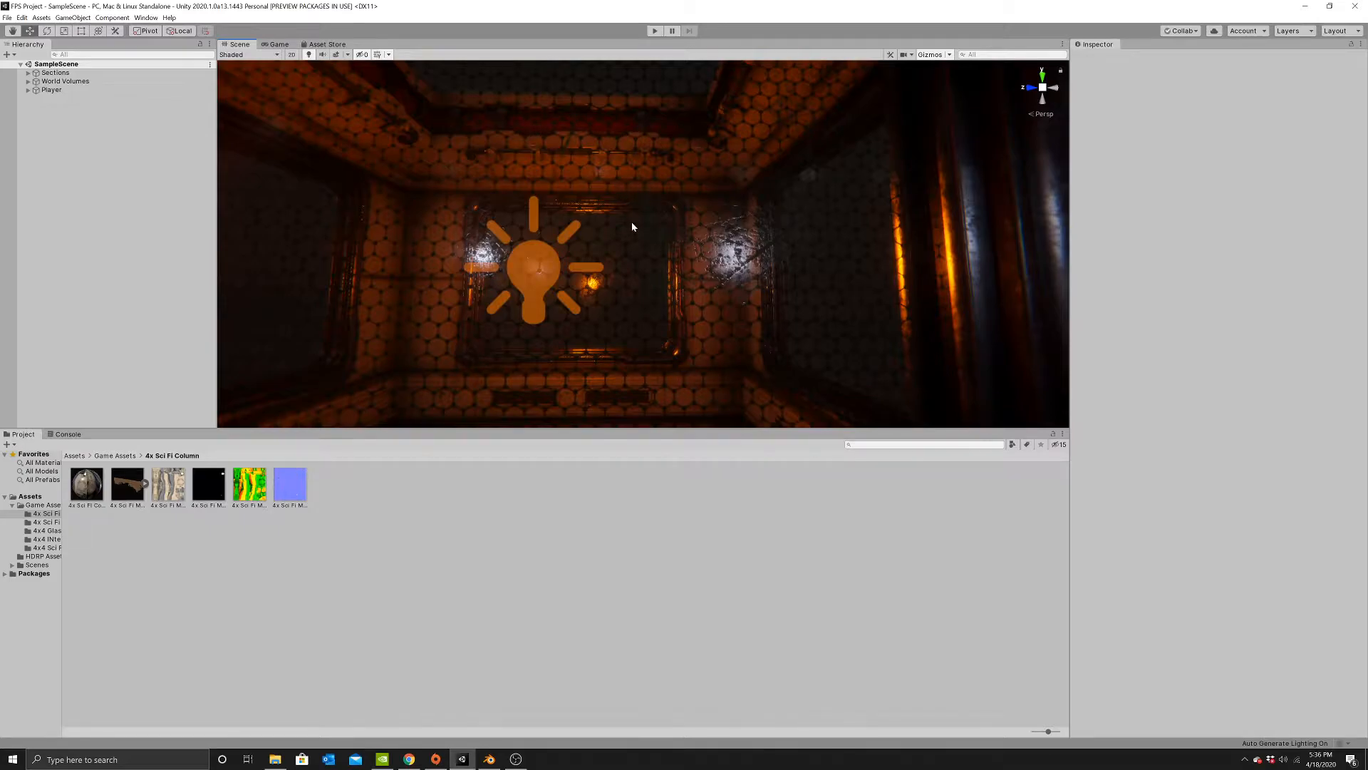
Select two pieces of the sci-fi room and duplicate them in the scene.
{"action": "right_click_drag", "start_coordinate": [699, 243], "coordinate": [756, 308]}
{"action": "right_click_drag", "start_coordinate": [560, 268], "coordinate": [668, 282]}
{"action": "right_click_drag", "start_coordinate": [659, 99], "coordinate": [759, 114]}
{"action": "left_click", "coordinate": [760, 114]}
{"action": "left_click_drag", "start_coordinate": [759, 114], "coordinate": [684, 64], "text": "alt"}
{"action": "left_click", "coordinate": [721, 208], "text": "shift"}
{"action": "key", "text": "ctrl+d"}
{"action": "left_click", "coordinate": [868, 132]}
Play-test the scene briefly, stop it, and inspect the room's floor, window walls and dark opening from several angles.
{"action": "left_click", "coordinate": [655, 30]}
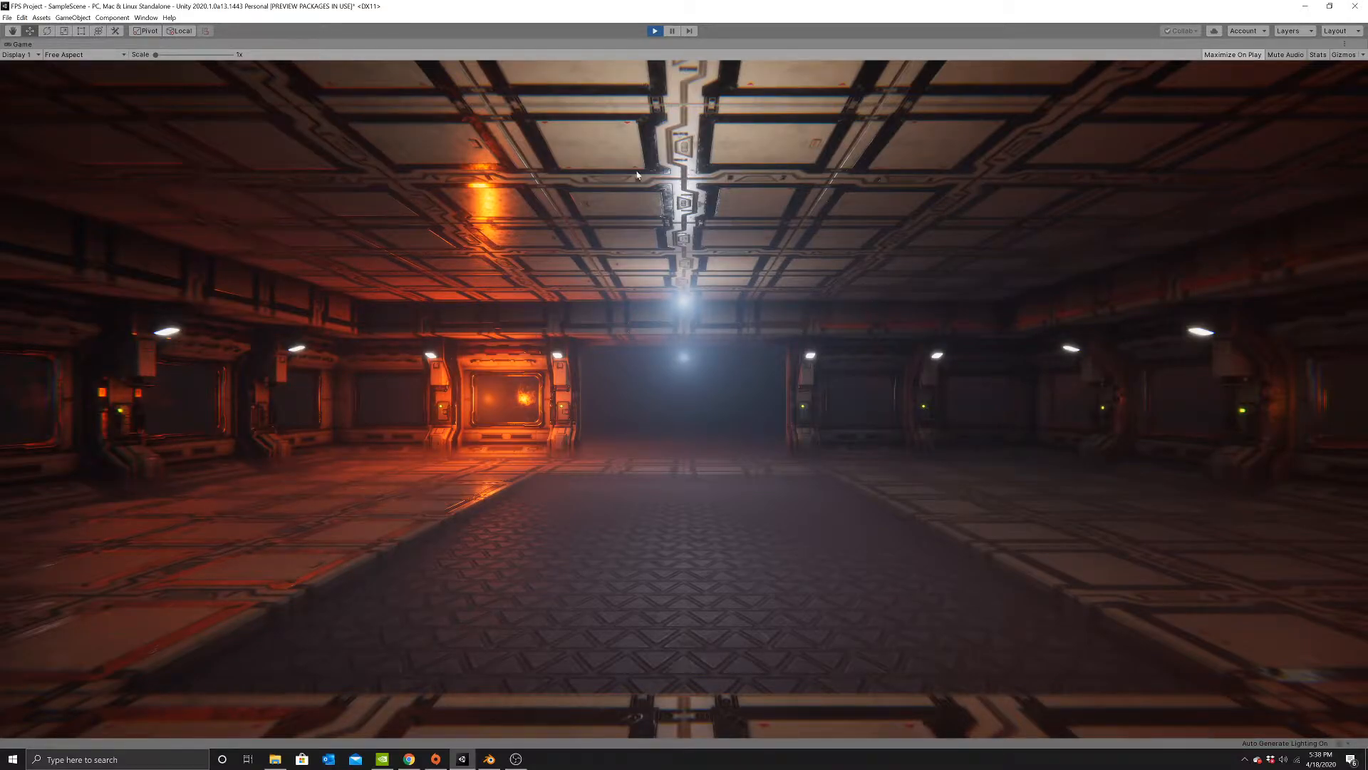
{"action": "left_click", "coordinate": [654, 31]}
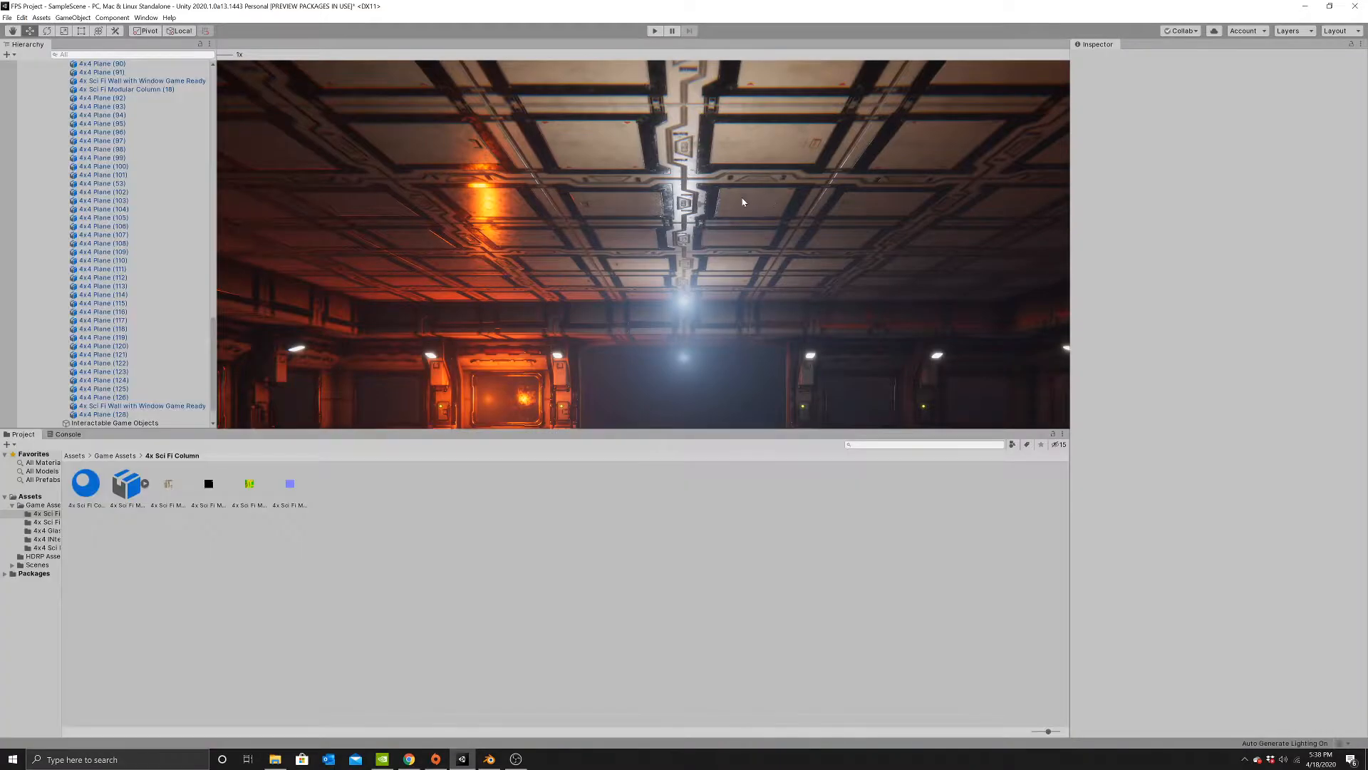
{"action": "scroll", "coordinate": [591, 280], "scroll_direction": "down", "scroll_amount": 3}
{"action": "left_click_drag", "start_coordinate": [604, 275], "coordinate": [789, 290], "text": "alt"}
{"action": "middle_click_drag", "start_coordinate": [789, 290], "coordinate": [692, 205]}
{"action": "scroll", "coordinate": [692, 206], "scroll_direction": "down", "scroll_amount": 3}
{"action": "left_click_drag", "start_coordinate": [749, 201], "coordinate": [641, 265], "text": "alt"}
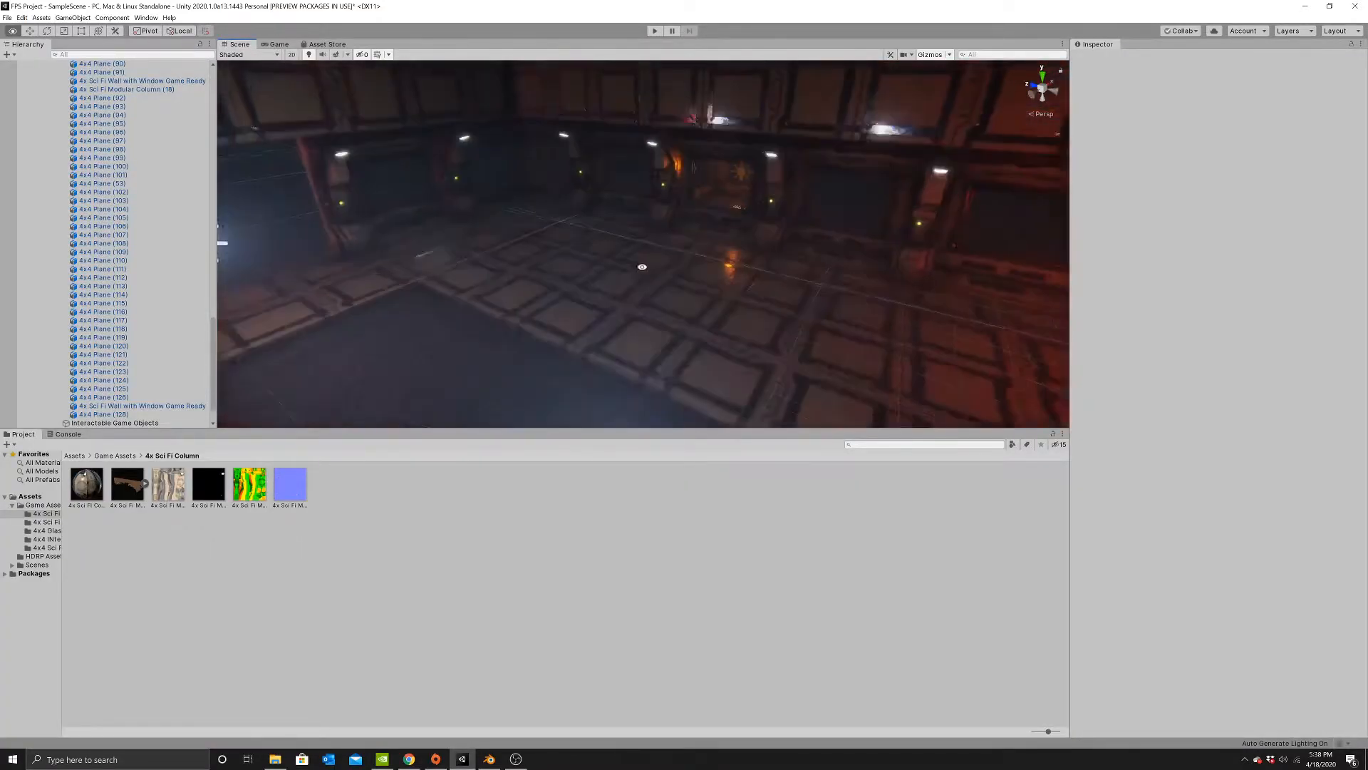
{"action": "middle_click_drag", "start_coordinate": [641, 266], "coordinate": [800, 193]}
{"action": "left_click_drag", "start_coordinate": [780, 229], "coordinate": [712, 233], "text": "alt"}
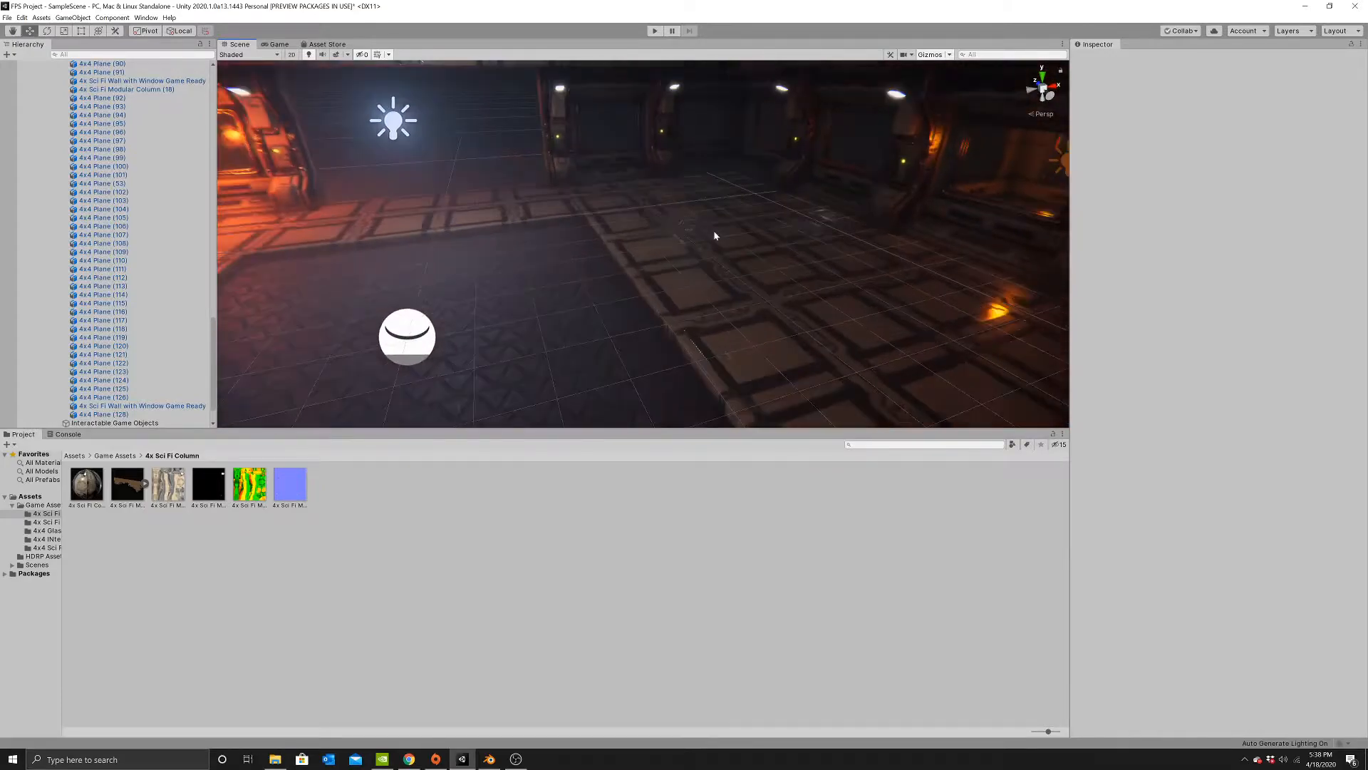
{"action": "scroll", "coordinate": [709, 257], "scroll_direction": "up", "scroll_amount": 3}
{"action": "scroll", "coordinate": [711, 257], "scroll_direction": "down", "scroll_amount": 3}
{"action": "middle_click_drag", "start_coordinate": [711, 257], "coordinate": [707, 299]}
{"action": "left_click_drag", "start_coordinate": [707, 299], "coordinate": [551, 262], "text": "alt"}
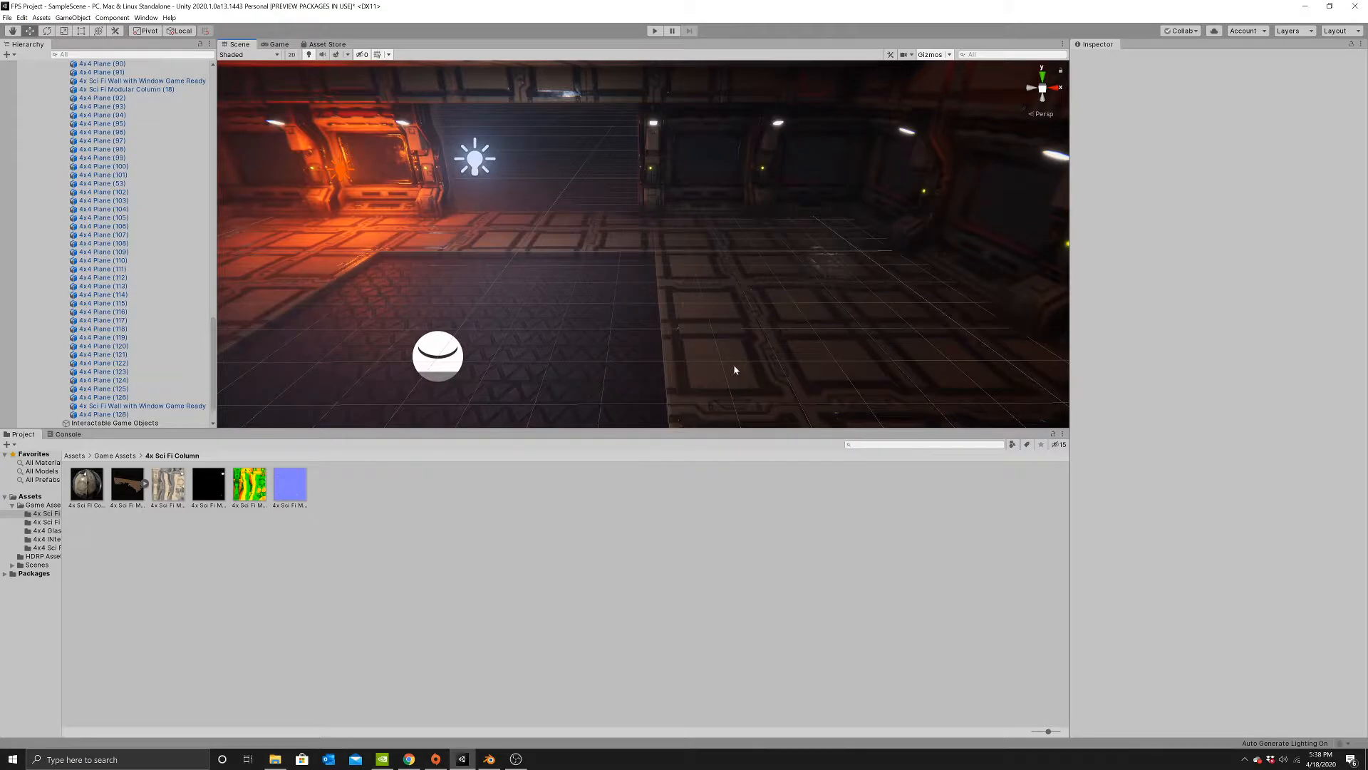
{"action": "middle_click_drag", "start_coordinate": [550, 249], "coordinate": [617, 244]}
Switch to Blender and delete the detailed column on the far side of the doorway opening.
{"action": "left_click", "coordinate": [489, 759]}
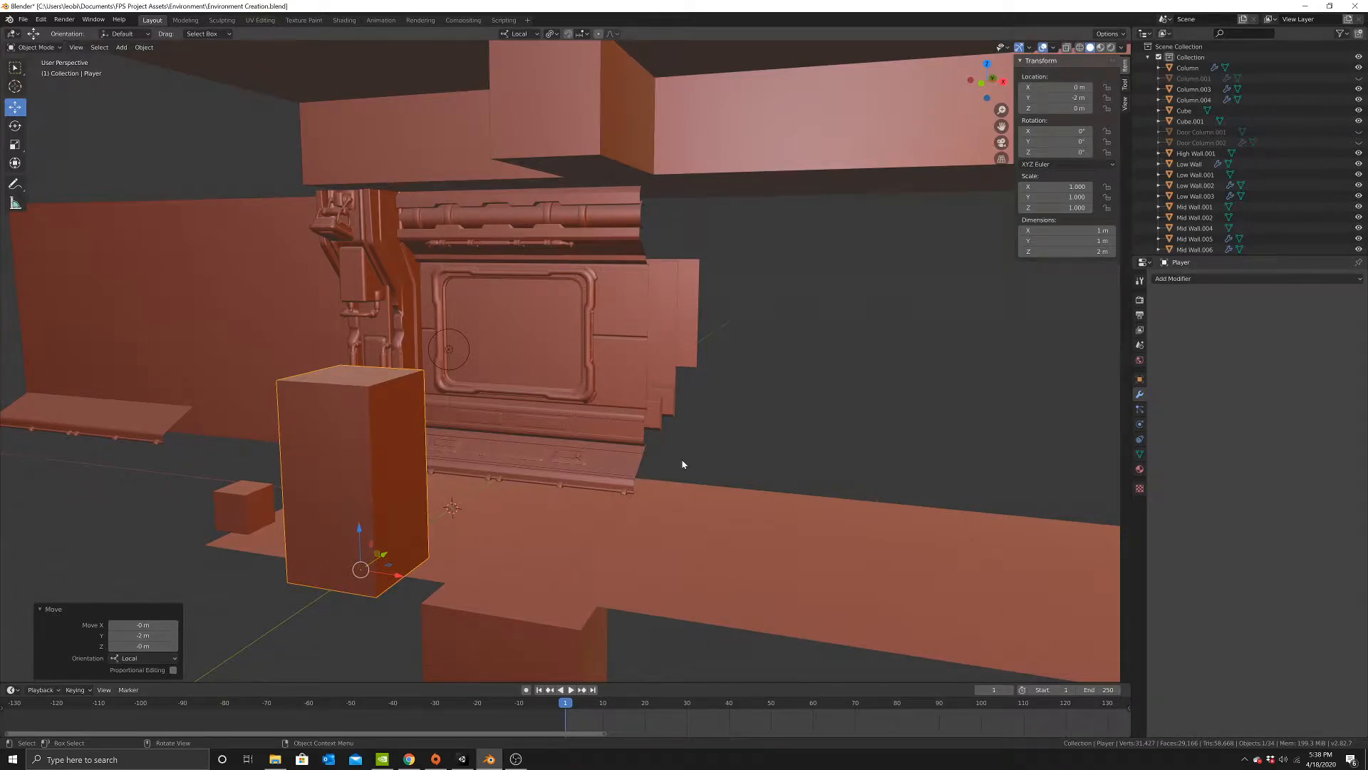
{"action": "middle_click_drag", "start_coordinate": [680, 466], "coordinate": [742, 436]}
{"action": "scroll", "coordinate": [749, 436], "scroll_direction": "down", "scroll_amount": 3}
{"action": "scroll", "coordinate": [749, 444], "scroll_direction": "up", "scroll_amount": 3}
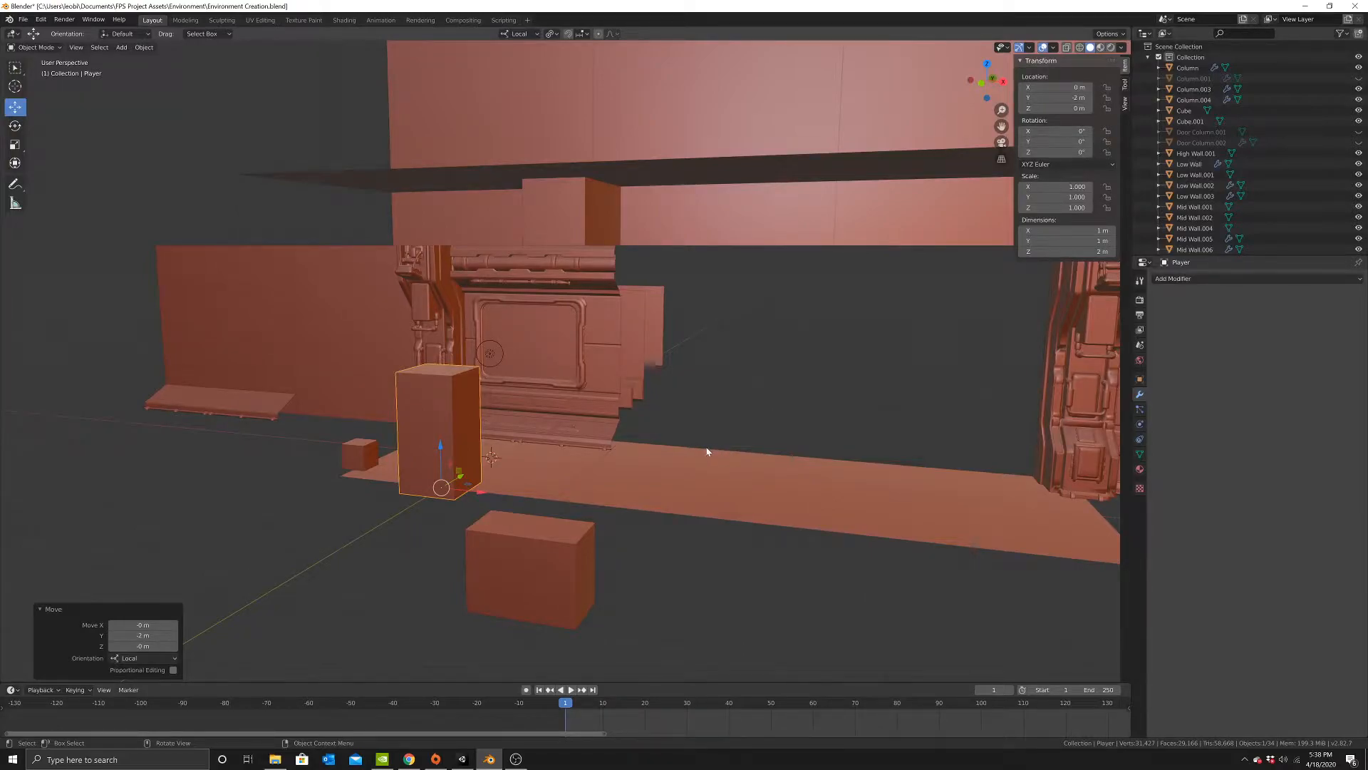
{"action": "scroll", "coordinate": [741, 438], "scroll_direction": "down", "scroll_amount": 6}
{"action": "scroll", "coordinate": [776, 417], "scroll_direction": "up", "scroll_amount": 6}
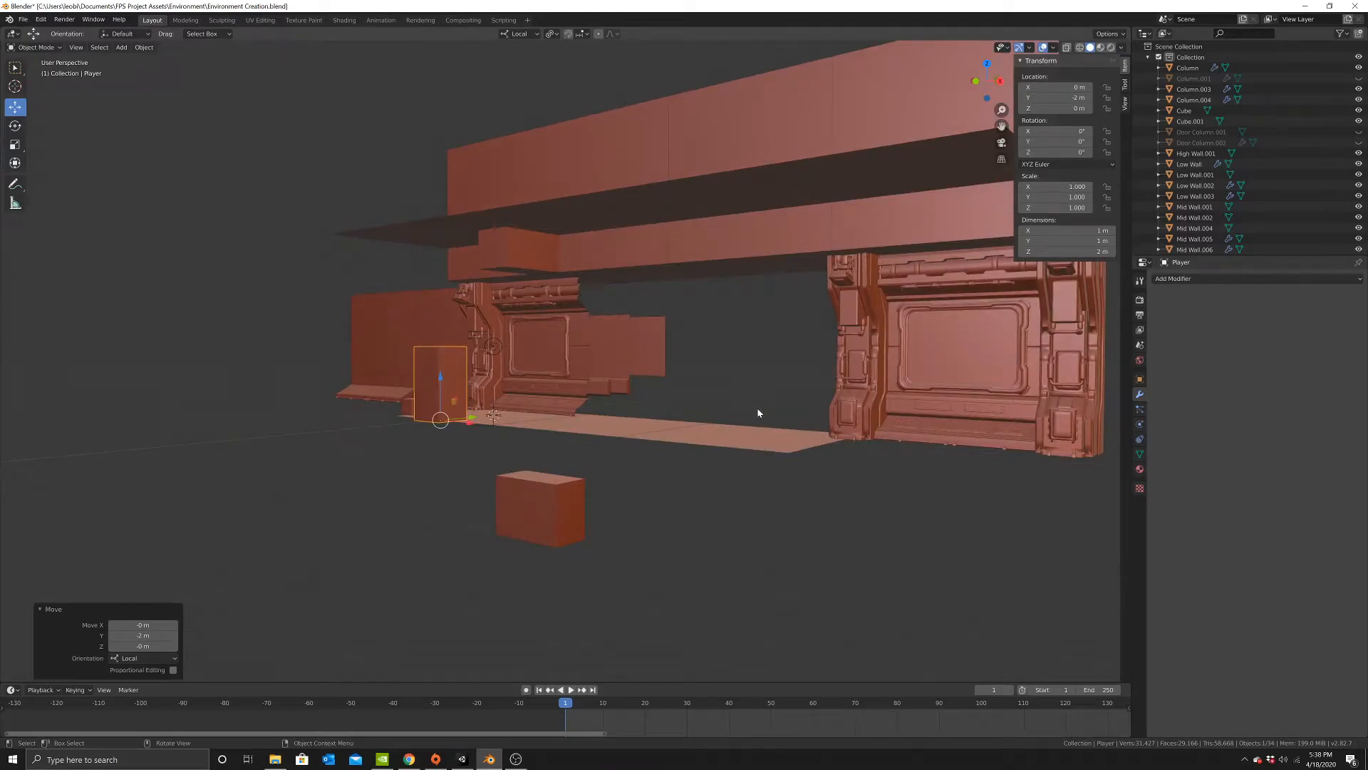
{"action": "middle_click_drag", "start_coordinate": [524, 364], "coordinate": [659, 358]}
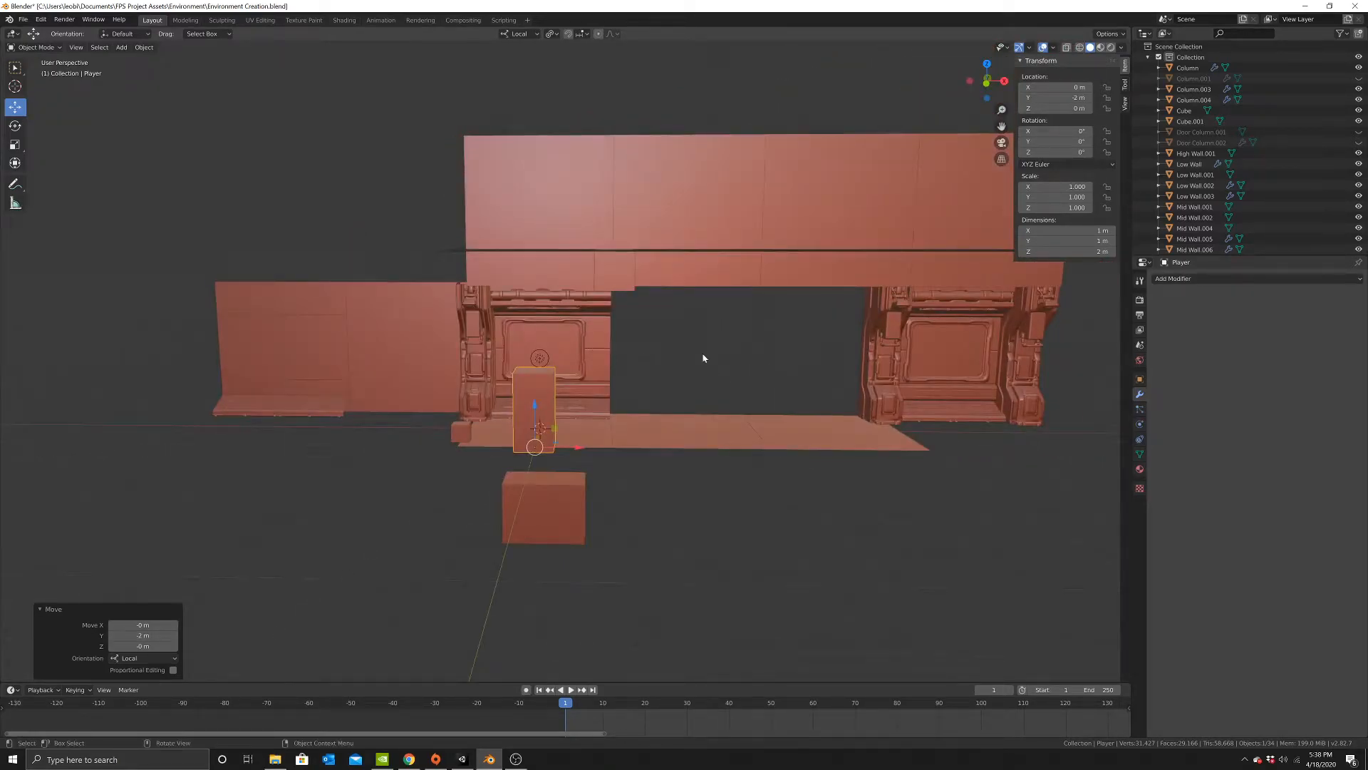
{"action": "scroll", "coordinate": [784, 381], "scroll_direction": "up", "scroll_amount": 4}
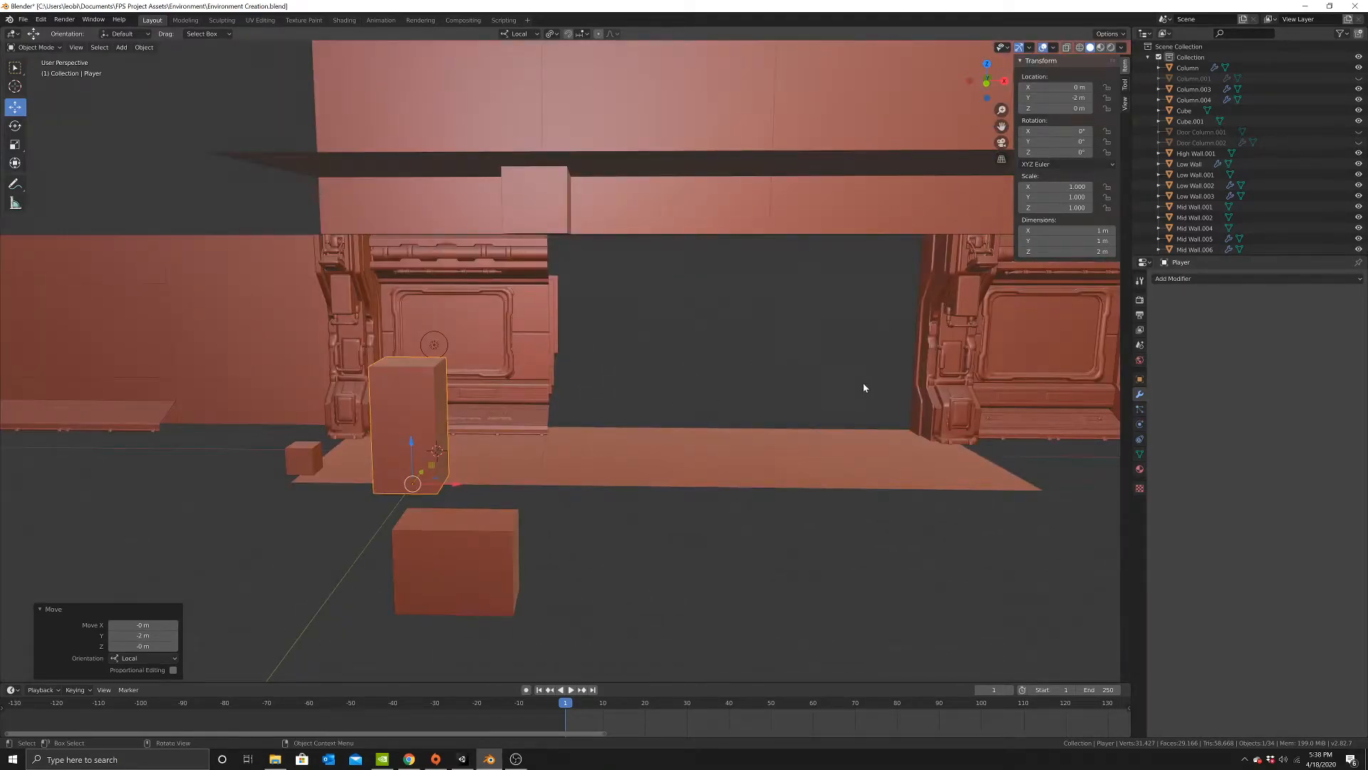
{"action": "left_click", "coordinate": [919, 382]}
{"action": "key", "text": "Delete"}
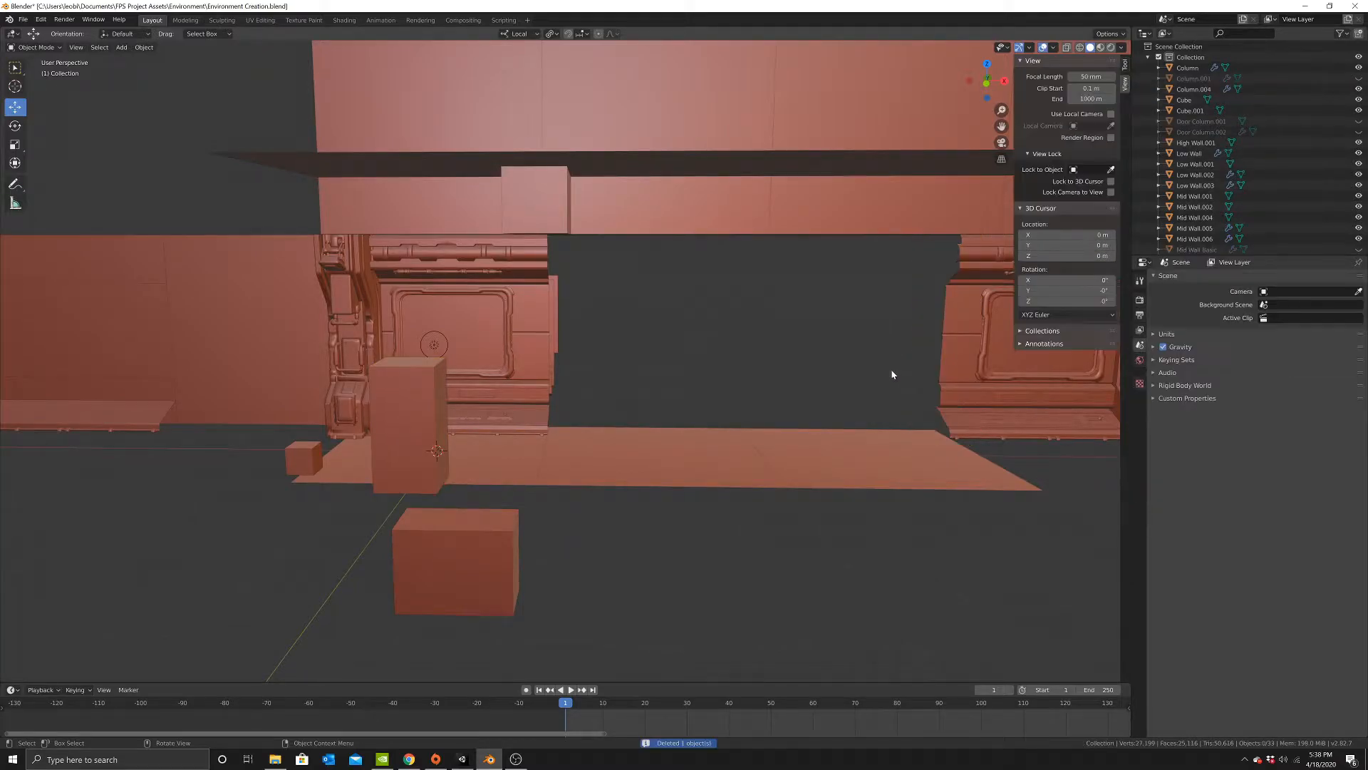
Examine the wall modules around the doorway opening and display the scene with rendered shading.
{"action": "middle_click_drag", "start_coordinate": [893, 364], "coordinate": [775, 354]}
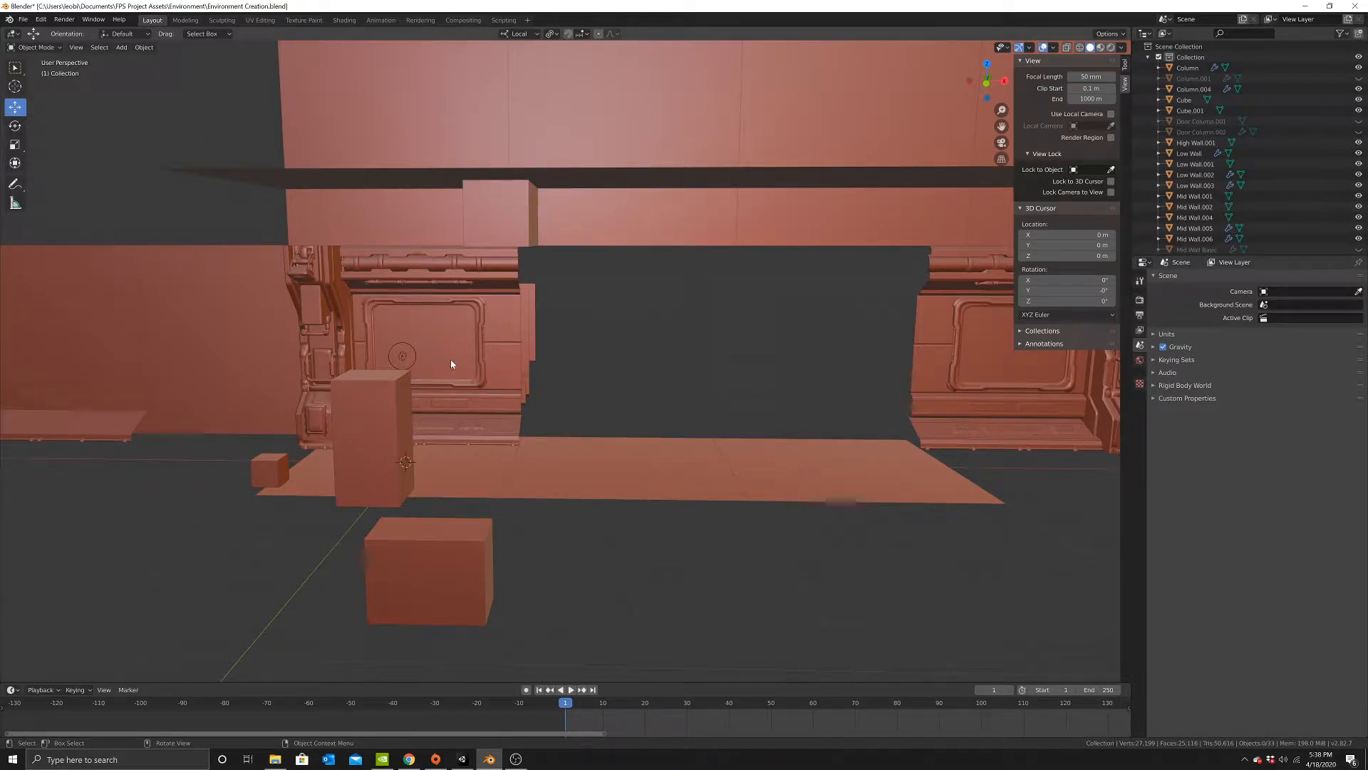
{"action": "middle_click_drag", "start_coordinate": [611, 357], "coordinate": [513, 201]}
{"action": "left_click", "coordinate": [512, 203]}
{"action": "middle_click_drag", "start_coordinate": [547, 244], "coordinate": [492, 229]}
{"action": "middle_click_drag", "start_coordinate": [545, 314], "coordinate": [528, 428]}
{"action": "scroll", "coordinate": [644, 434], "scroll_direction": "up", "scroll_amount": 3}
{"action": "scroll", "coordinate": [553, 517], "scroll_direction": "up", "scroll_amount": 2}
{"action": "scroll", "coordinate": [472, 414], "scroll_direction": "down", "scroll_amount": 4}
{"action": "middle_click_drag", "start_coordinate": [473, 391], "coordinate": [366, 373]}
{"action": "key", "text": "z"}
{"action": "left_click", "coordinate": [579, 380]}
Delete the small cube beside the floor strip and return the viewport to solid shading.
{"action": "middle_click_drag", "start_coordinate": [579, 380], "coordinate": [703, 397]}
{"action": "left_click", "coordinate": [375, 468]}
{"action": "key", "text": "Delete"}
{"action": "key", "text": "alt+z"}
{"action": "mouse_move", "coordinate": [755, 305]}
{"action": "middle_mouse_down"}
{"action": "mouse_move", "coordinate": [549, 391]}
{"action": "mouse_move", "coordinate": [650, 370]}
{"action": "mouse_move", "coordinate": [640, 388]}
{"action": "mouse_move", "coordinate": [535, 401]}
{"action": "middle_mouse_up"}
{"action": "scroll", "coordinate": [535, 401], "scroll_direction": "up", "scroll_amount": 4}
{"action": "key", "text": "z"}
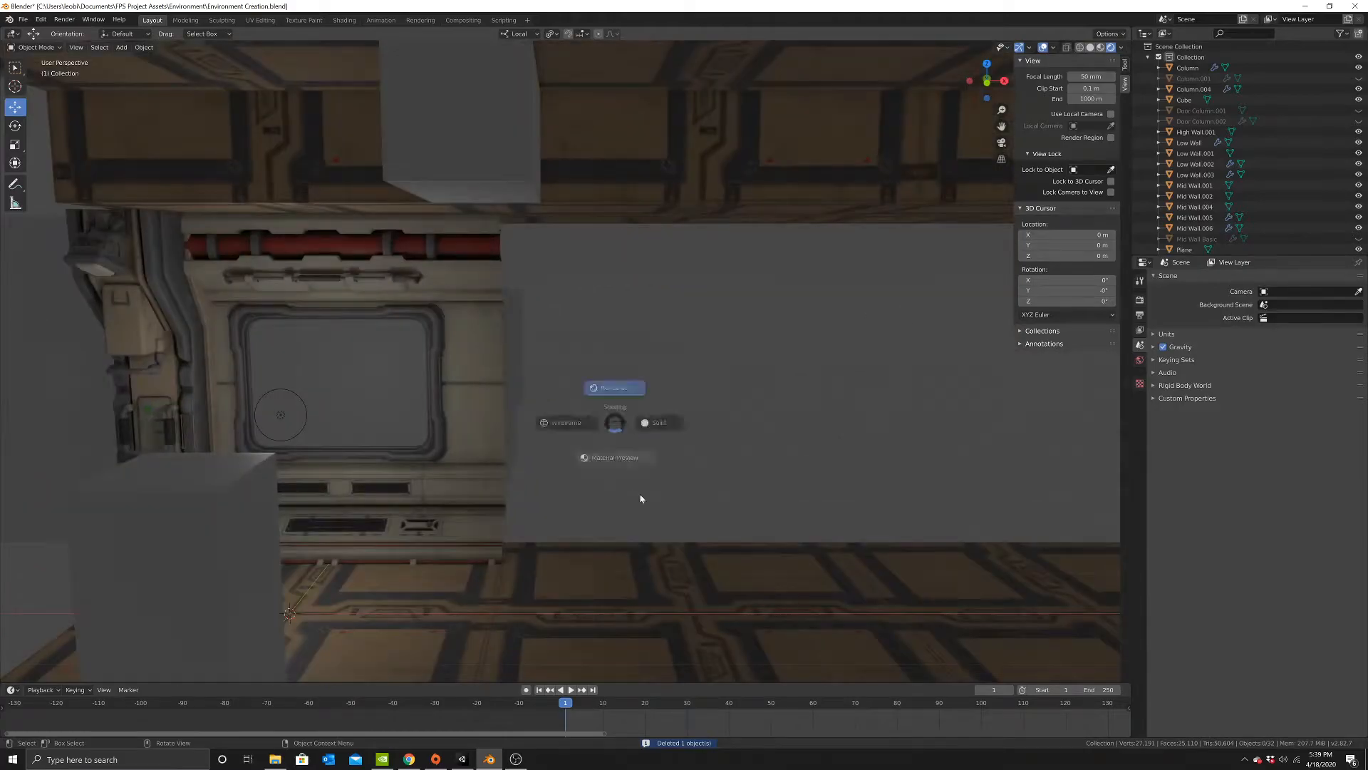
{"action": "left_click", "coordinate": [770, 431]}
Add a 2 m cube, raise it to rest on the floor level, and apply all its transforms.
{"action": "mouse_move", "coordinate": [776, 430]}
{"action": "middle_mouse_down"}
{"action": "mouse_move", "coordinate": [625, 471]}
{"action": "mouse_move", "coordinate": [571, 391]}
{"action": "mouse_move", "coordinate": [580, 415]}
{"action": "mouse_move", "coordinate": [531, 428]}
{"action": "middle_mouse_up"}
{"action": "key", "text": "shift+a"}
{"action": "mouse_move", "coordinate": [570, 419]}
{"action": "left_click", "coordinate": [632, 432]}
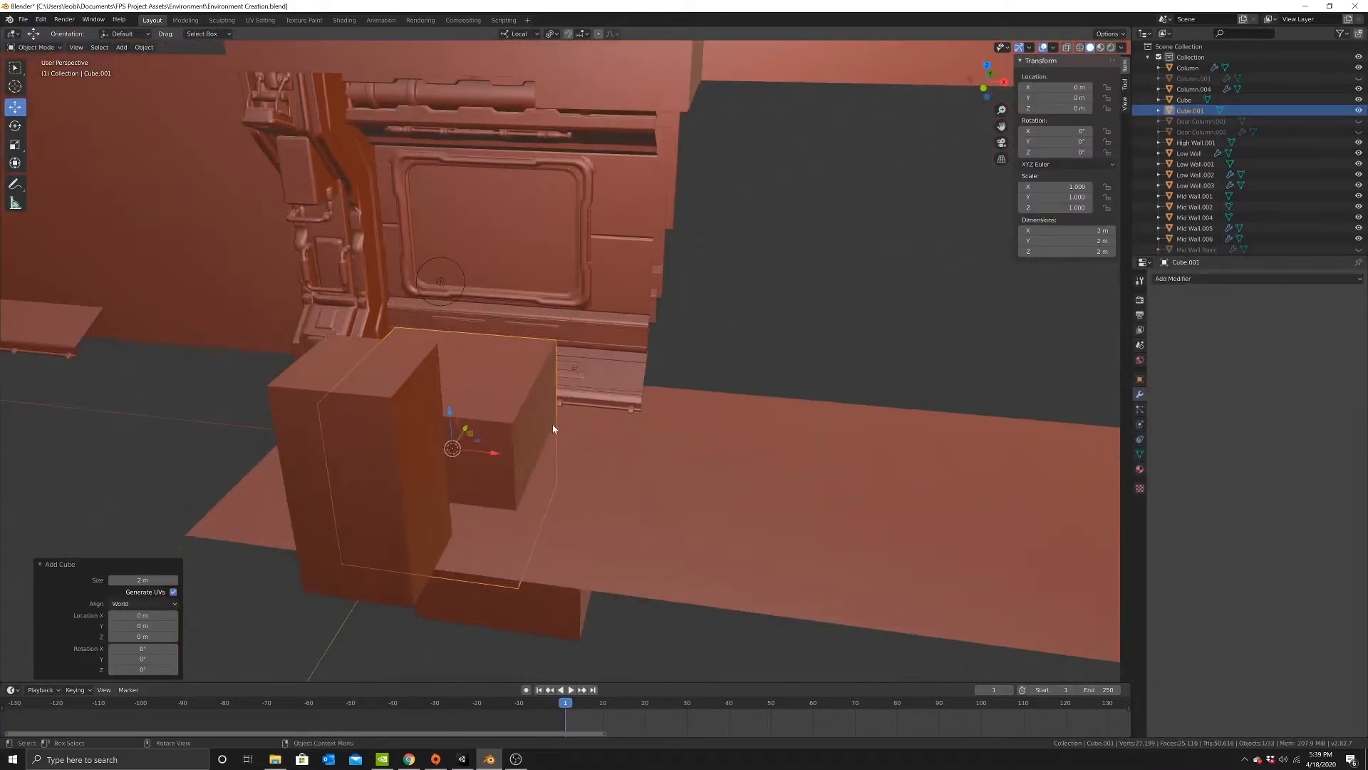
{"action": "left_click_drag", "start_coordinate": [451, 411], "coordinate": [450, 332], "text": "ctrl"}
{"action": "key", "text": "ctrl+a"}
{"action": "left_click", "coordinate": [704, 430]}
Scale the new cube uniformly by 0.5.
{"action": "type", "text": "s"}
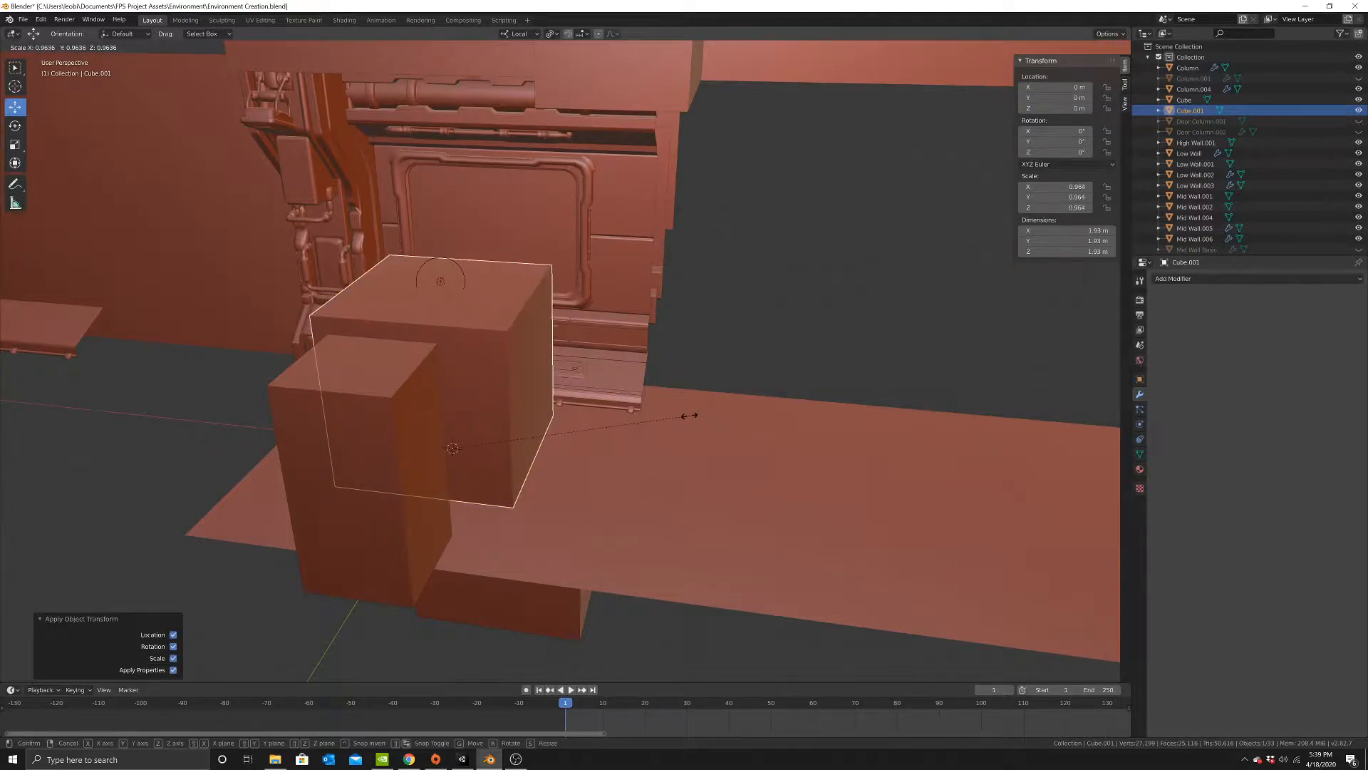
{"action": "type", "text": ".5"}
{"action": "key", "text": "Return"}
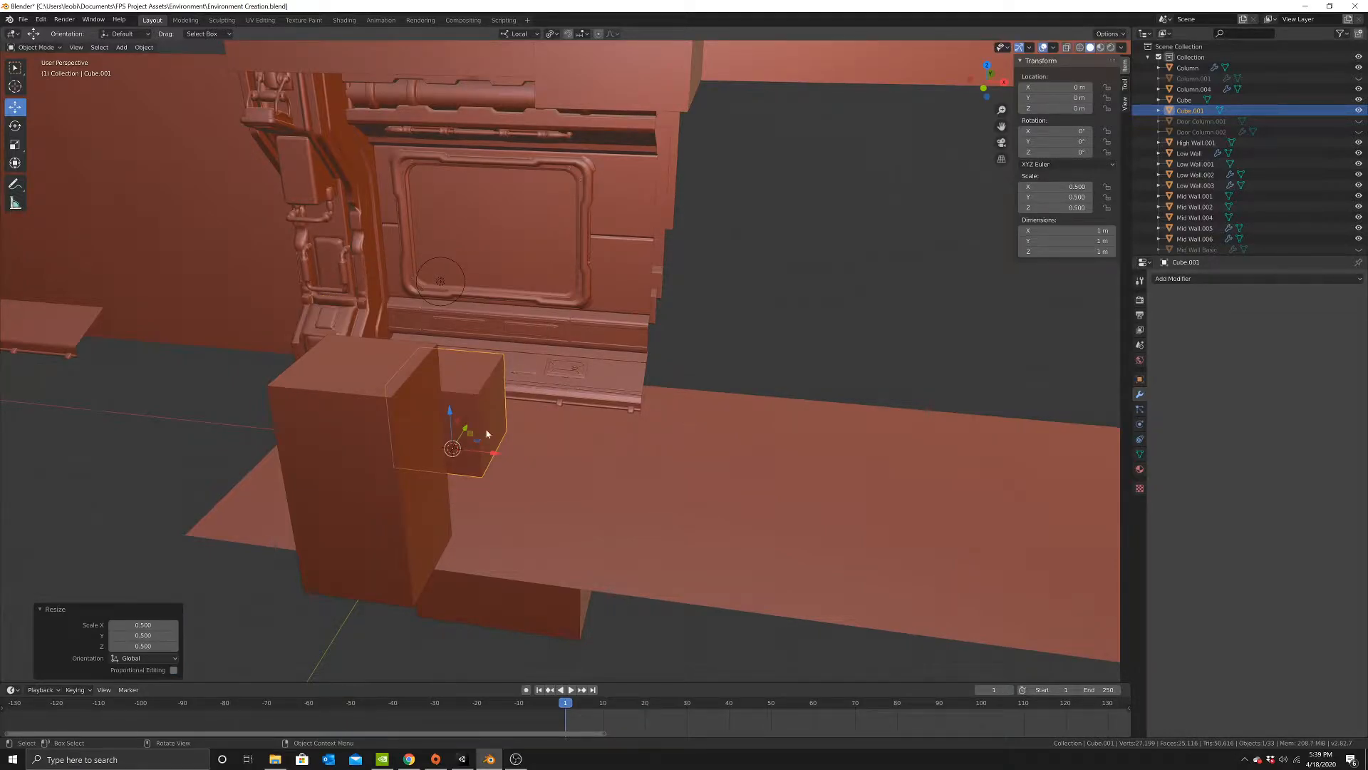
Check the column's dimensions and move the new cube along X to 2 m, at the end of the window wall.
{"action": "middle_click_drag", "start_coordinate": [486, 403], "coordinate": [533, 390]}
{"action": "middle_click_drag", "start_coordinate": [371, 396], "coordinate": [452, 381], "text": "shift"}
{"action": "left_click", "coordinate": [399, 373]}
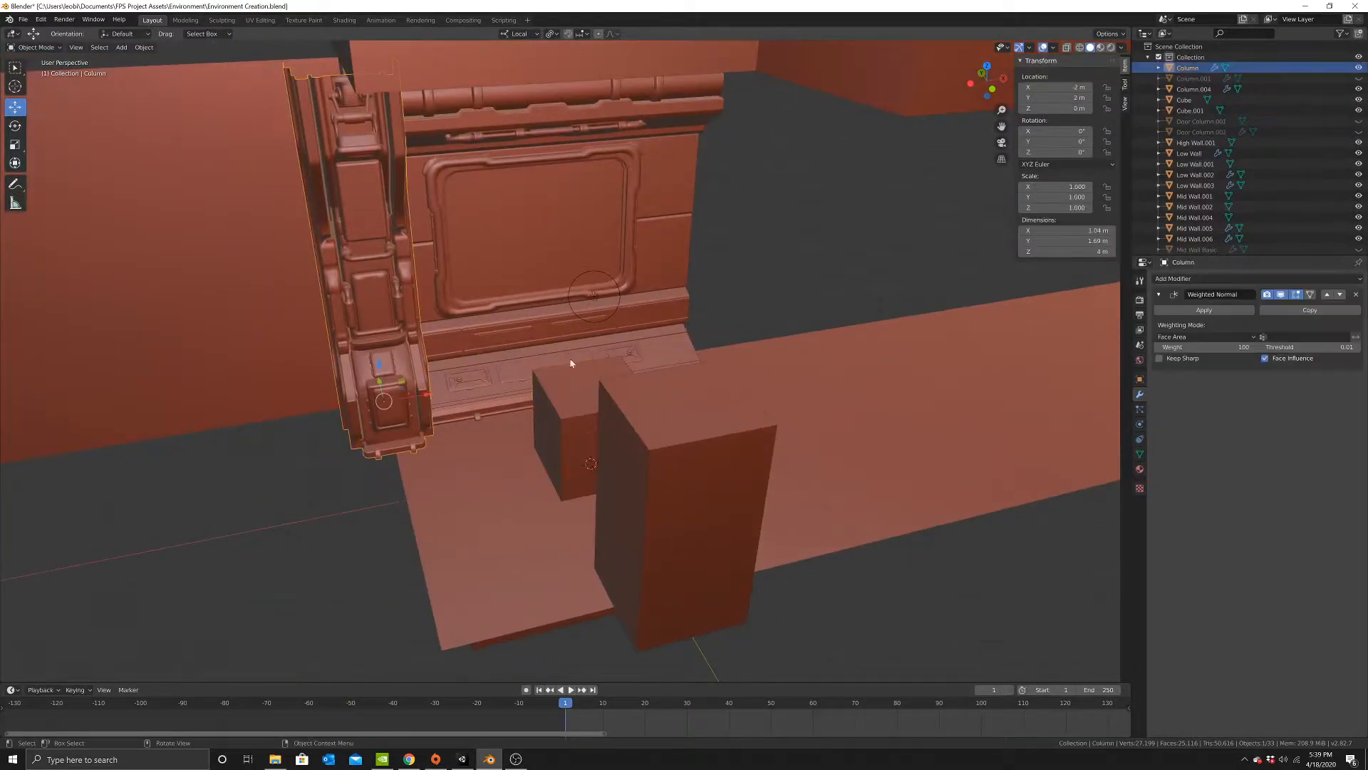
{"action": "middle_click_drag", "start_coordinate": [815, 348], "coordinate": [503, 389]}
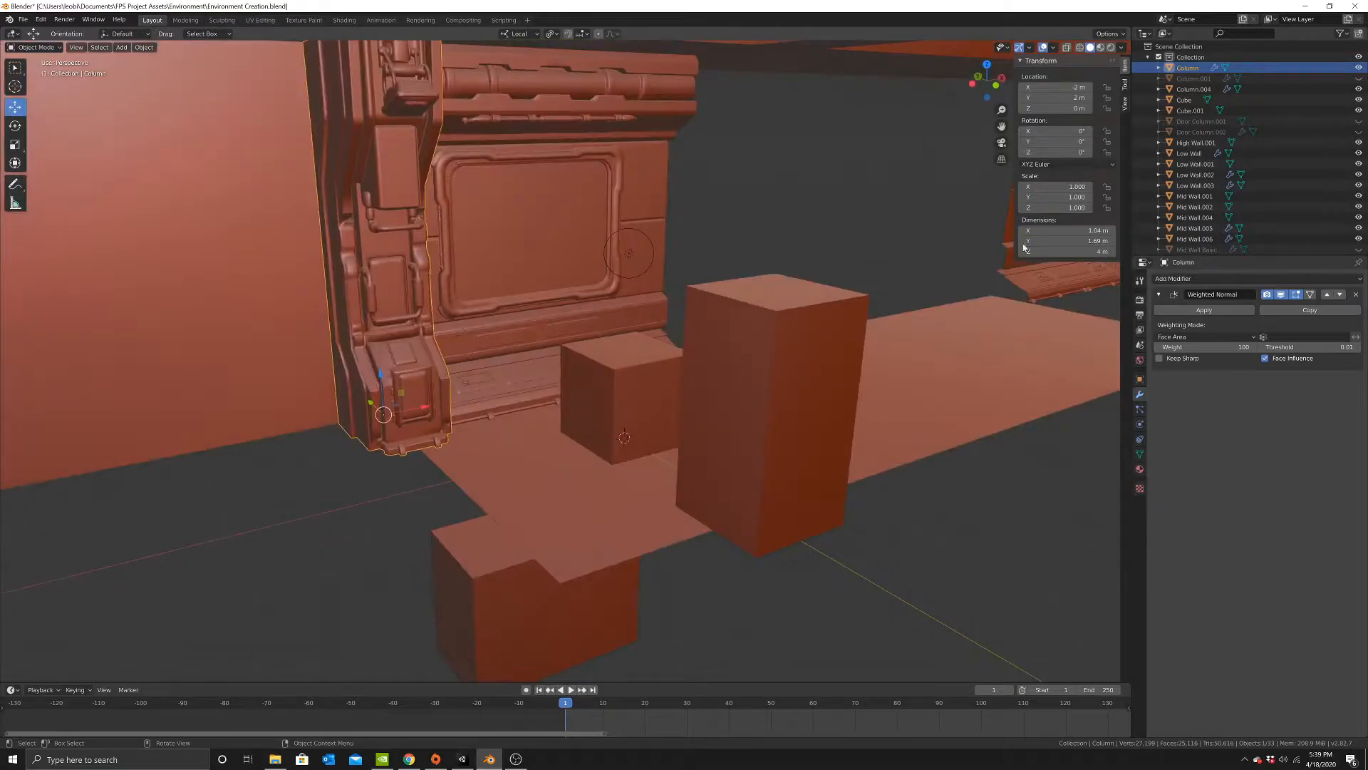
{"action": "middle_click_drag", "start_coordinate": [672, 369], "coordinate": [608, 392]}
{"action": "left_click", "coordinate": [613, 389]}
{"action": "left_click_drag", "start_coordinate": [508, 441], "coordinate": [702, 460]}
{"action": "middle_click_drag", "start_coordinate": [702, 460], "coordinate": [621, 482]}
Move the cube along Y toward the wall line and set its Y location to 1.5 m.
{"action": "left_click_drag", "start_coordinate": [622, 482], "coordinate": [697, 437]}
{"action": "middle_click_drag", "start_coordinate": [697, 436], "coordinate": [605, 429]}
{"action": "left_click_drag", "start_coordinate": [548, 452], "coordinate": [597, 452]}
{"action": "double_click", "coordinate": [1067, 97]}
{"action": "type", "text": "1.5"}
{"action": "key", "text": "Return"}
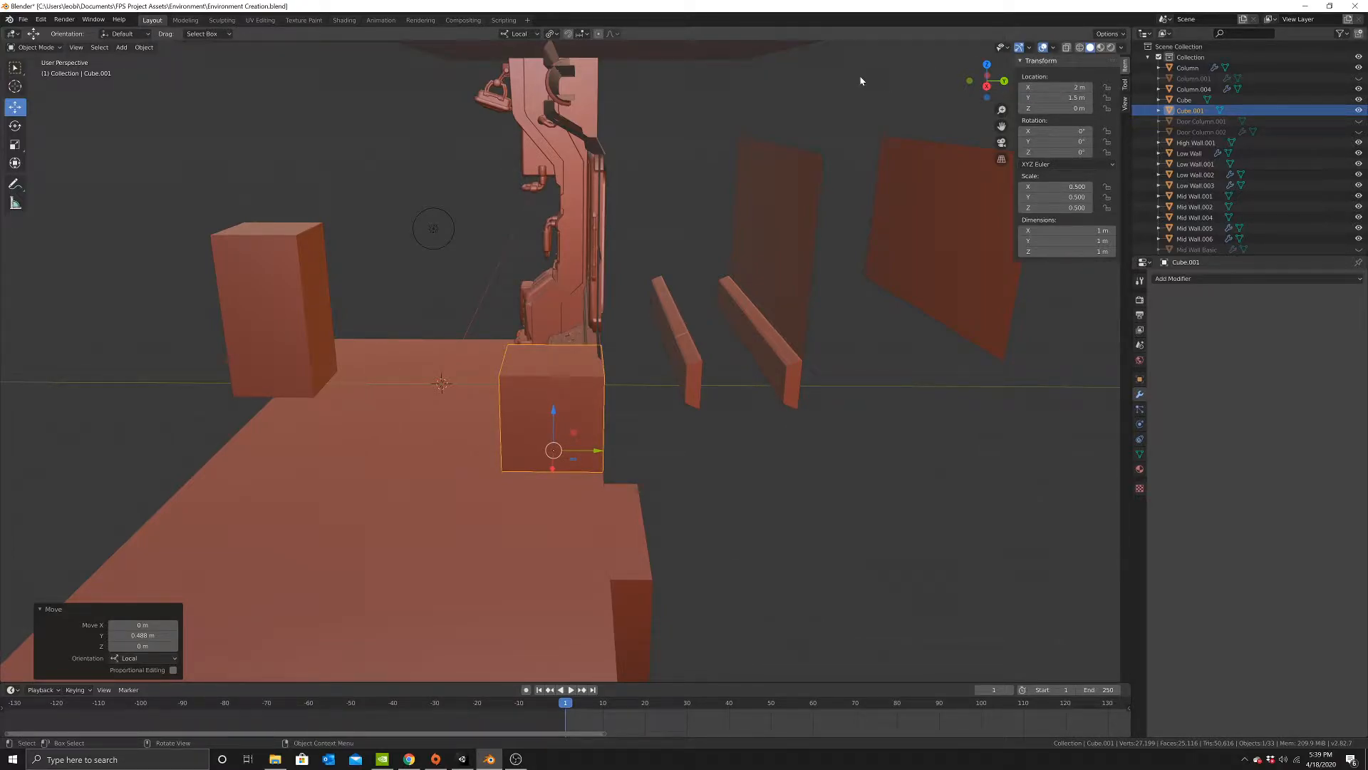
Place the 3D cursor at the cube's lower back edge with its location at X 2 m, Y 2 m, Z 0 m.
{"action": "middle_click_drag", "start_coordinate": [642, 295], "coordinate": [486, 370]}
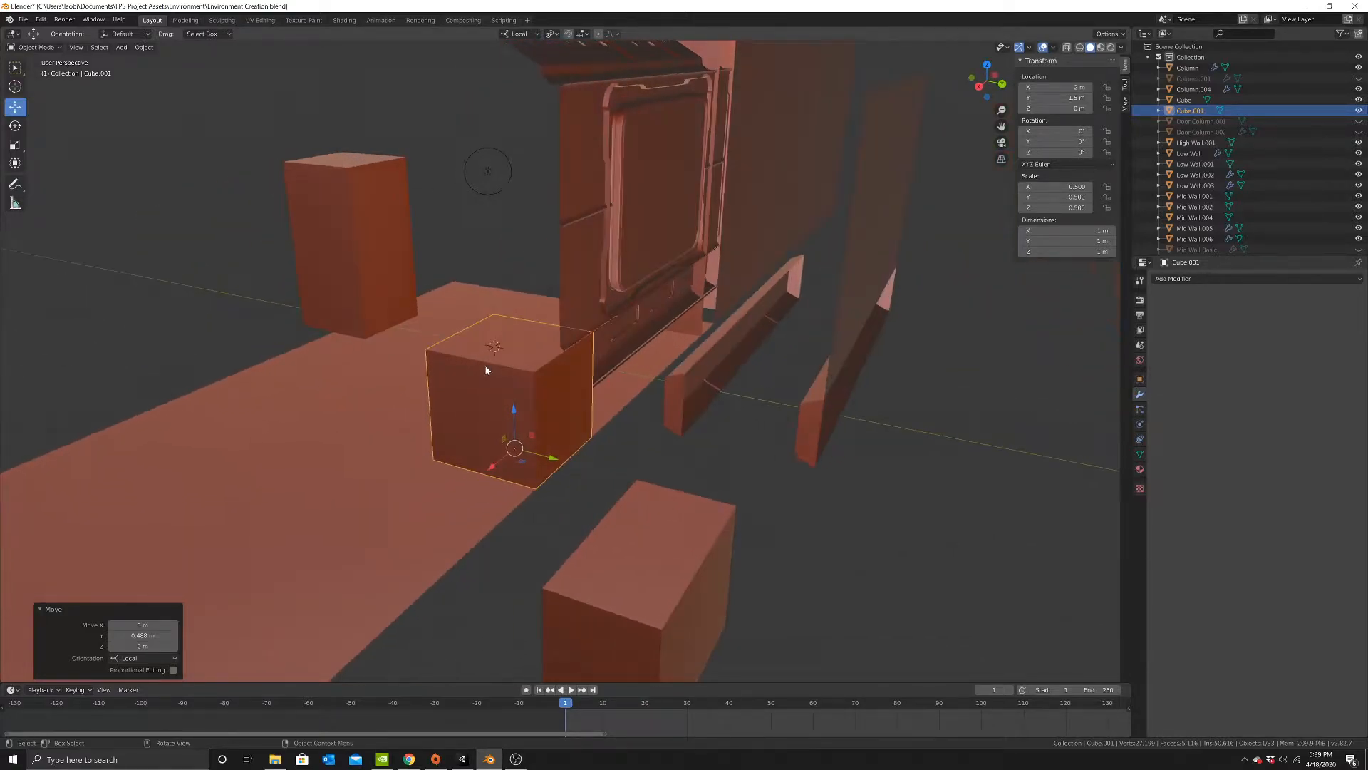
{"action": "left_click", "coordinate": [15, 87]}
{"action": "middle_click_drag", "start_coordinate": [525, 485], "coordinate": [461, 499]}
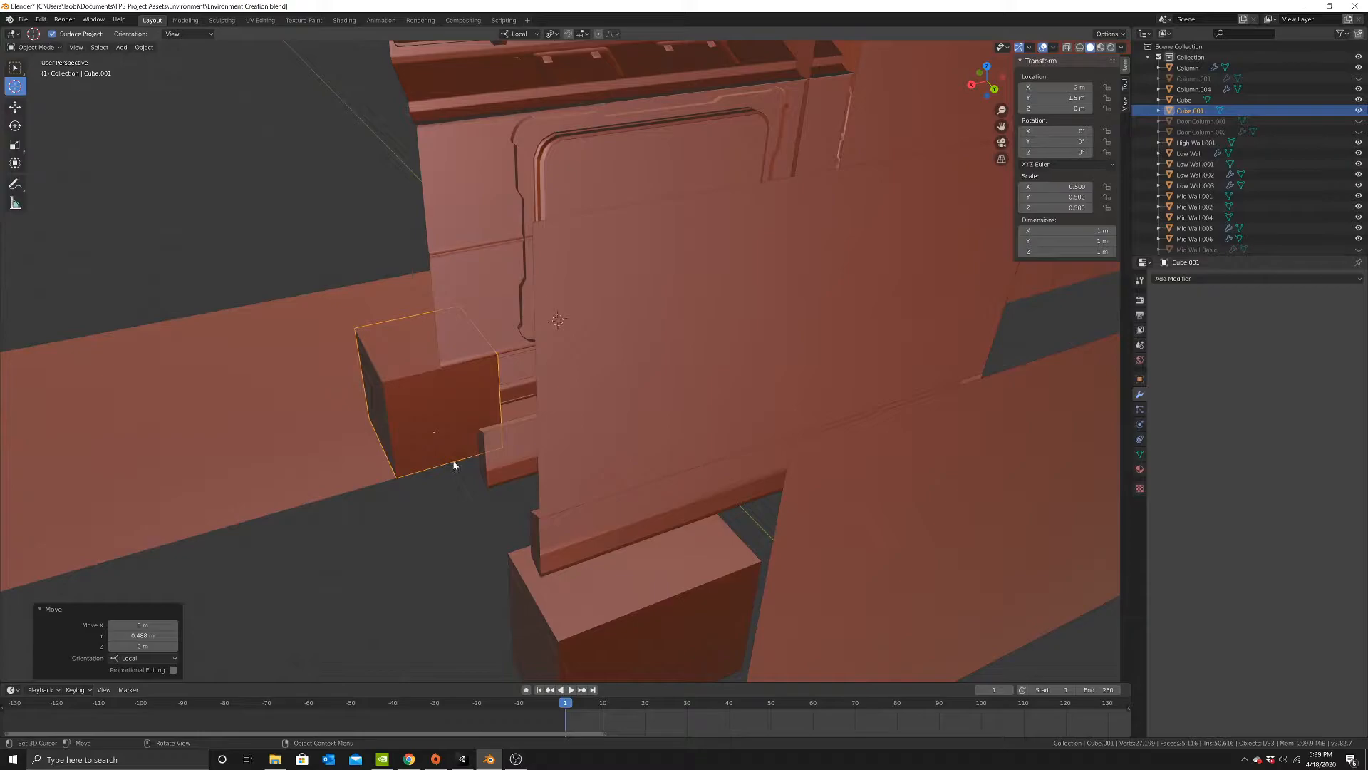
{"action": "key", "text": "KP_Decimal"}
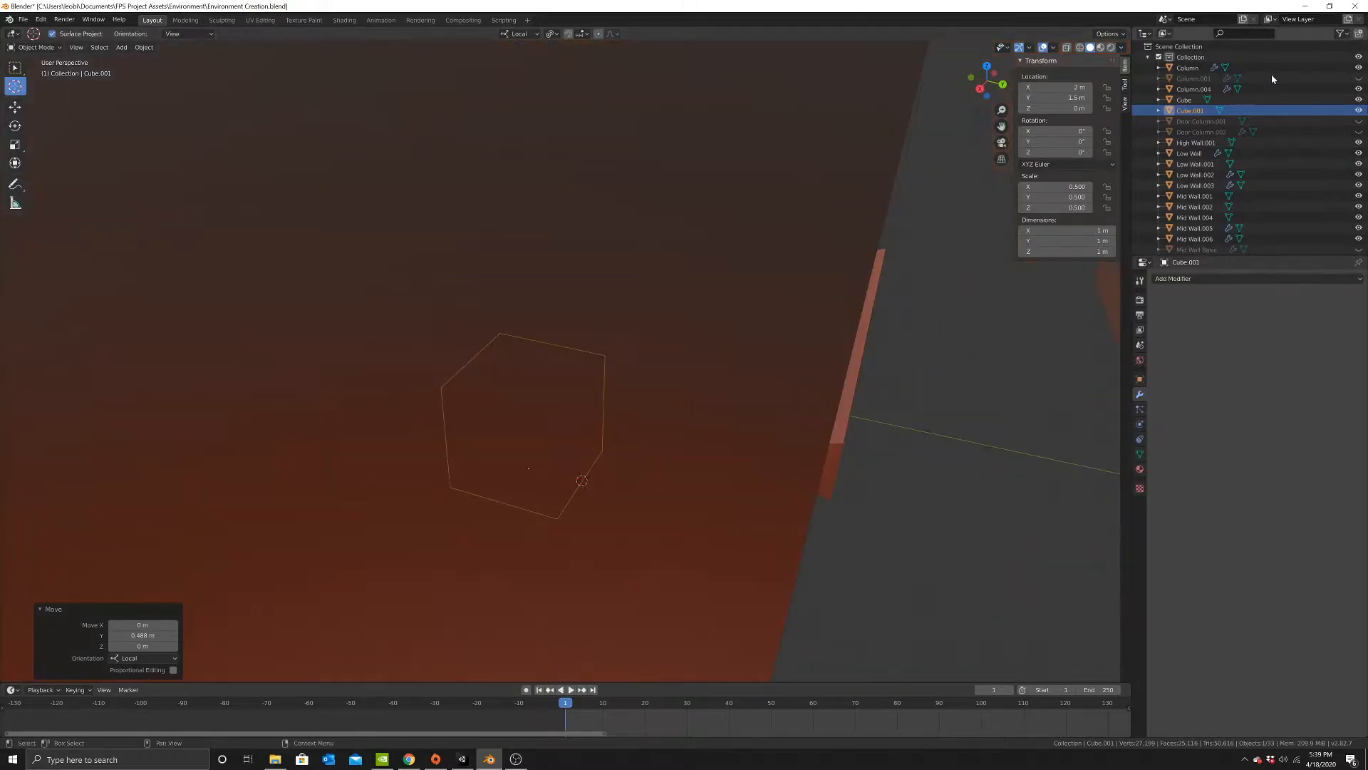
{"action": "left_click", "coordinate": [1125, 103]}
{"action": "left_click", "coordinate": [1084, 233]}
{"action": "type", "text": "2"}
{"action": "key", "text": "Return"}
{"action": "left_click", "coordinate": [1069, 255]}
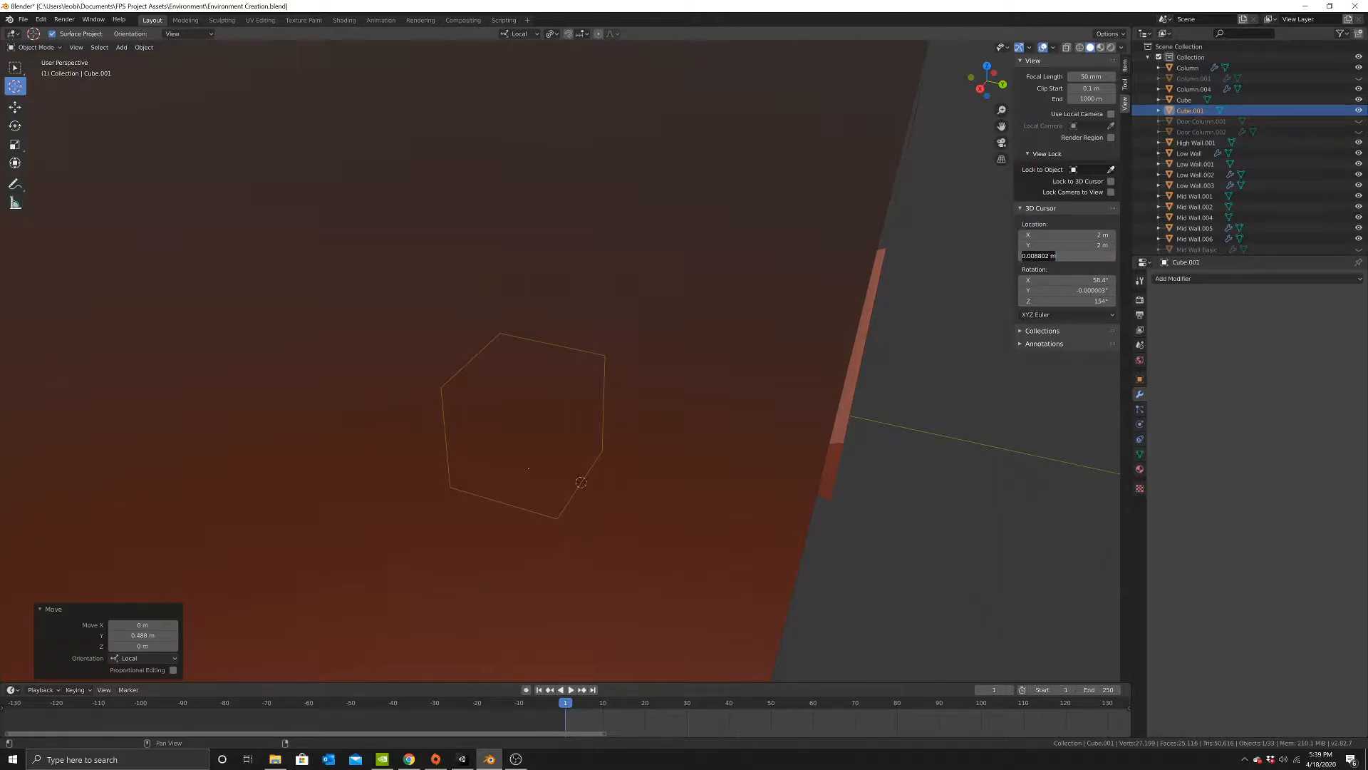
{"action": "type", "text": "0"}
{"action": "key", "text": "Return"}
Set the cube's origin to the 3D cursor.
{"action": "middle_click_drag", "start_coordinate": [604, 360], "coordinate": [673, 371]}
{"action": "right_click", "coordinate": [736, 329]}
{"action": "mouse_move", "coordinate": [720, 356]}
{"action": "left_click", "coordinate": [823, 382]}
Add one centred vertical loop cut around the cube in Edit Mode and mark it as a seam.
{"action": "key", "text": "Tab"}
{"action": "left_click", "coordinate": [15, 279]}
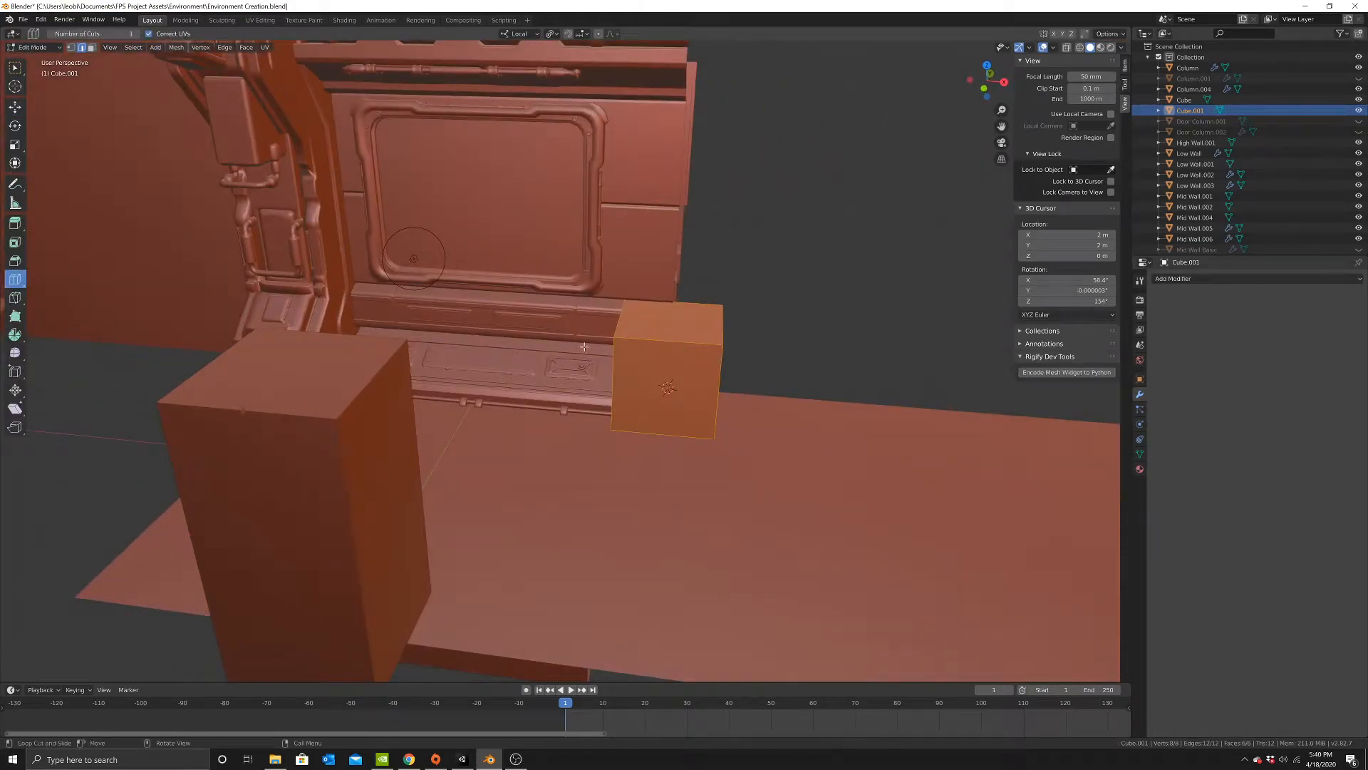
{"action": "left_click", "coordinate": [667, 367]}
{"action": "right_click", "coordinate": [877, 297]}
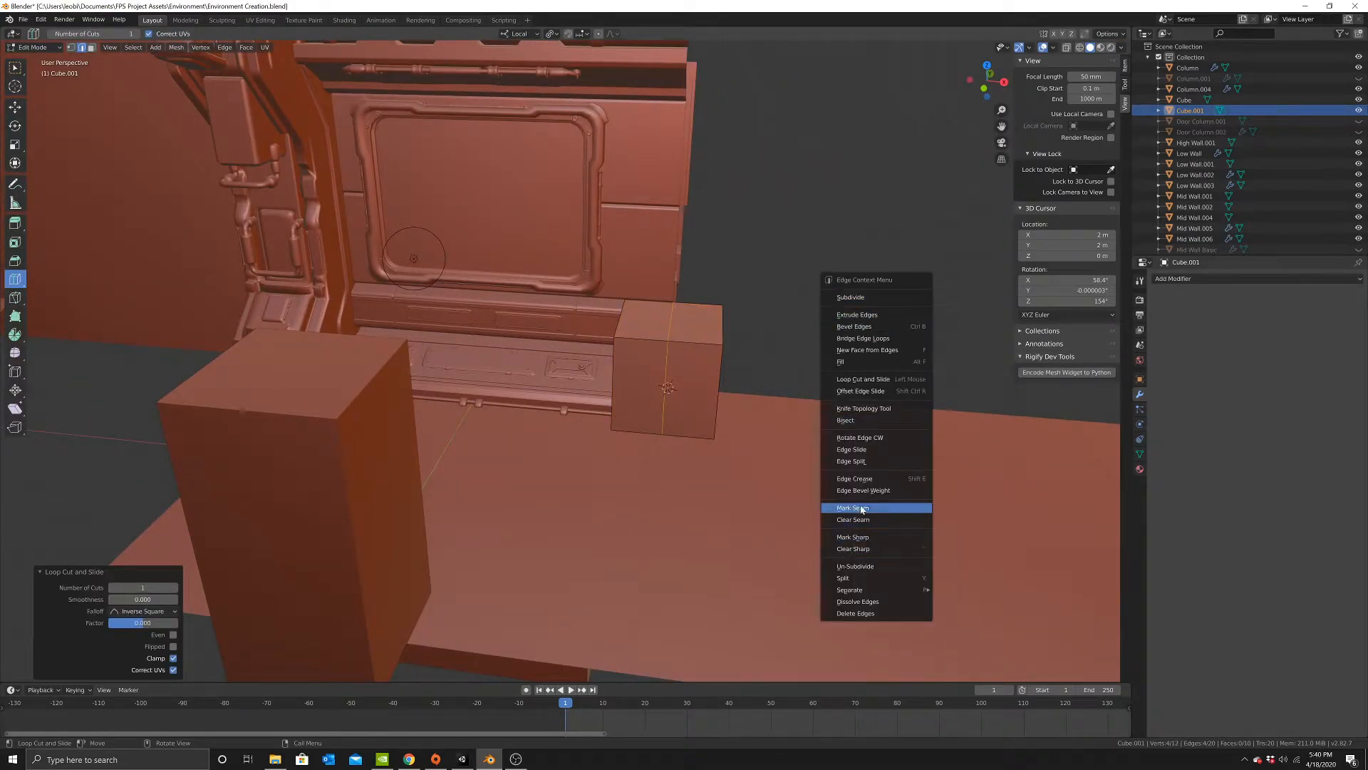
{"action": "left_click", "coordinate": [852, 508]}
Select the linked faces on the window-wall side of the seam and delete that half of the cube.
{"action": "left_click", "coordinate": [15, 68]}
{"action": "left_click", "coordinate": [91, 47]}
{"action": "key", "text": "ctrl+l"}
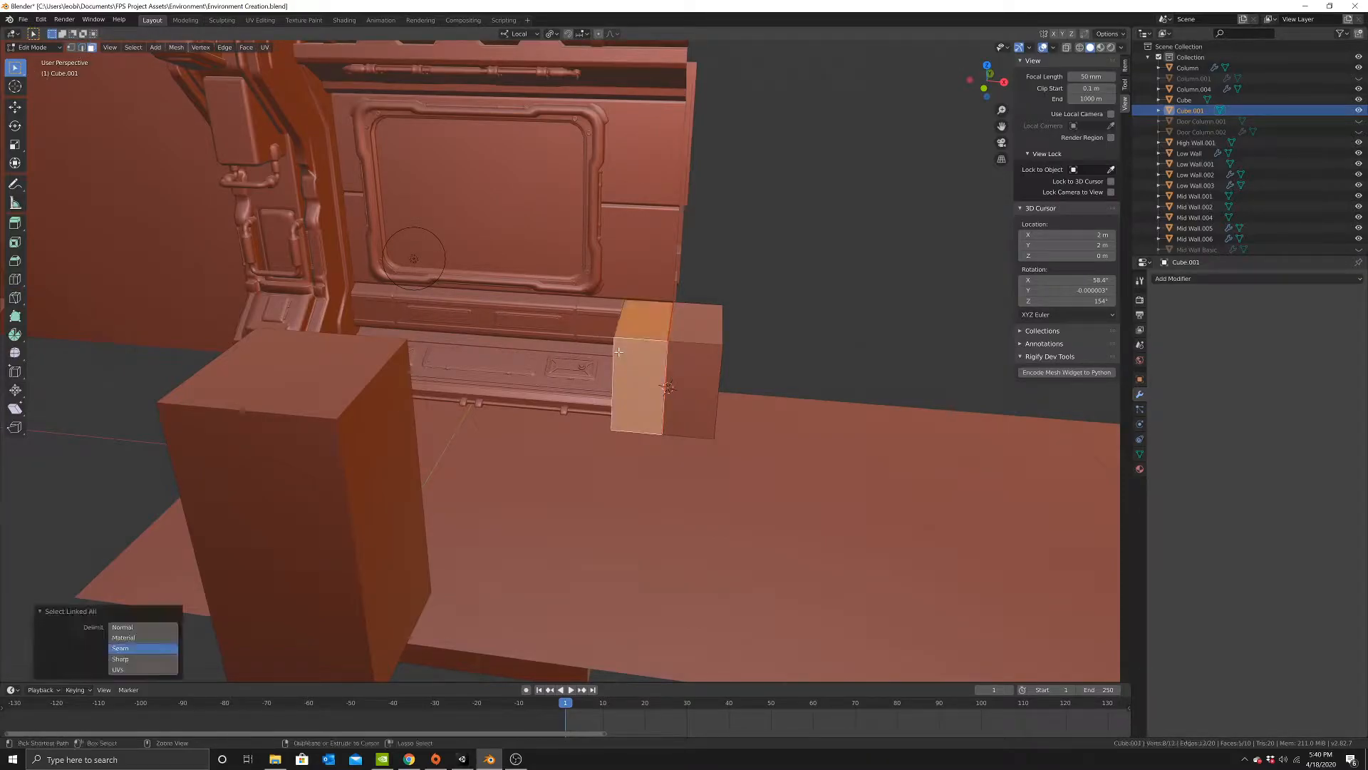
{"action": "key", "text": "x"}
{"action": "left_click", "coordinate": [593, 376]}
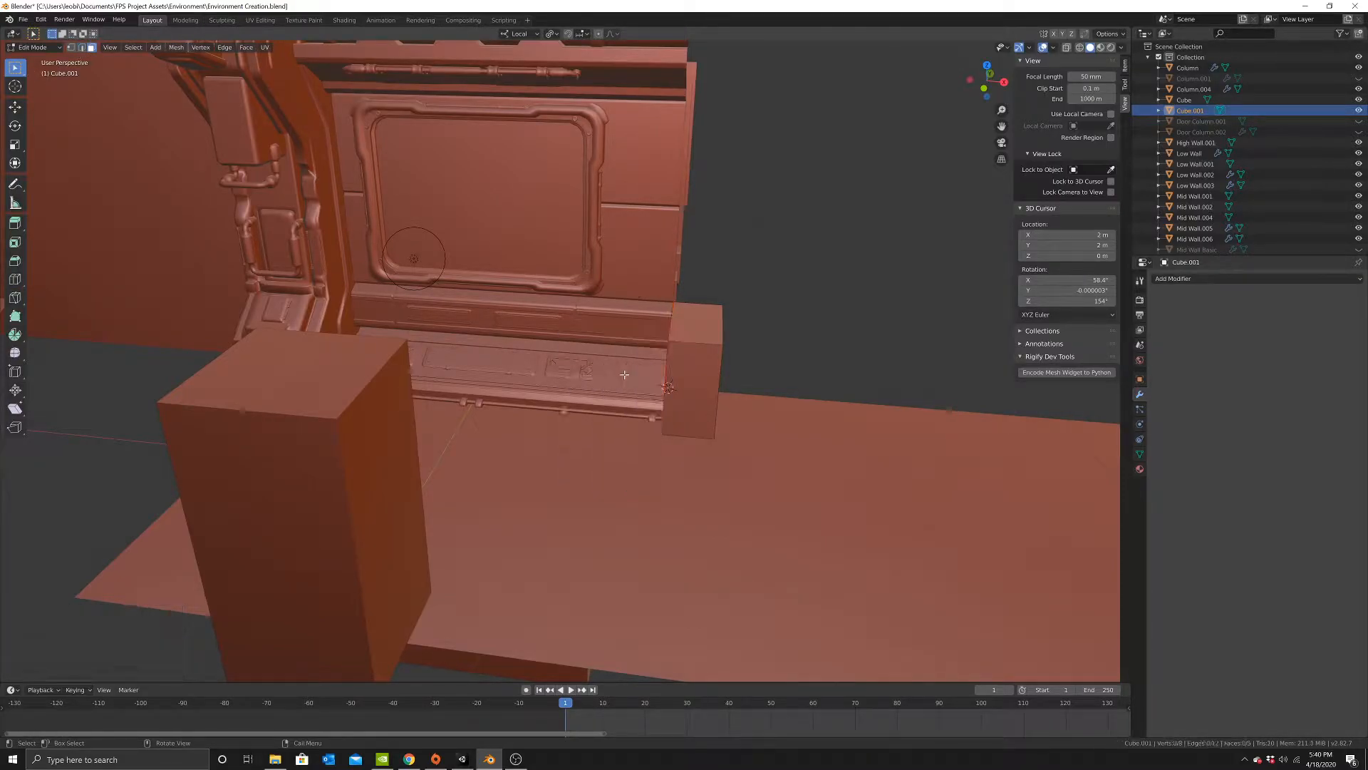
Add a Mirror modifier to the half cube on the X axis with Clipping enabled.
{"action": "key", "text": "Tab"}
{"action": "left_click", "coordinate": [1181, 279]}
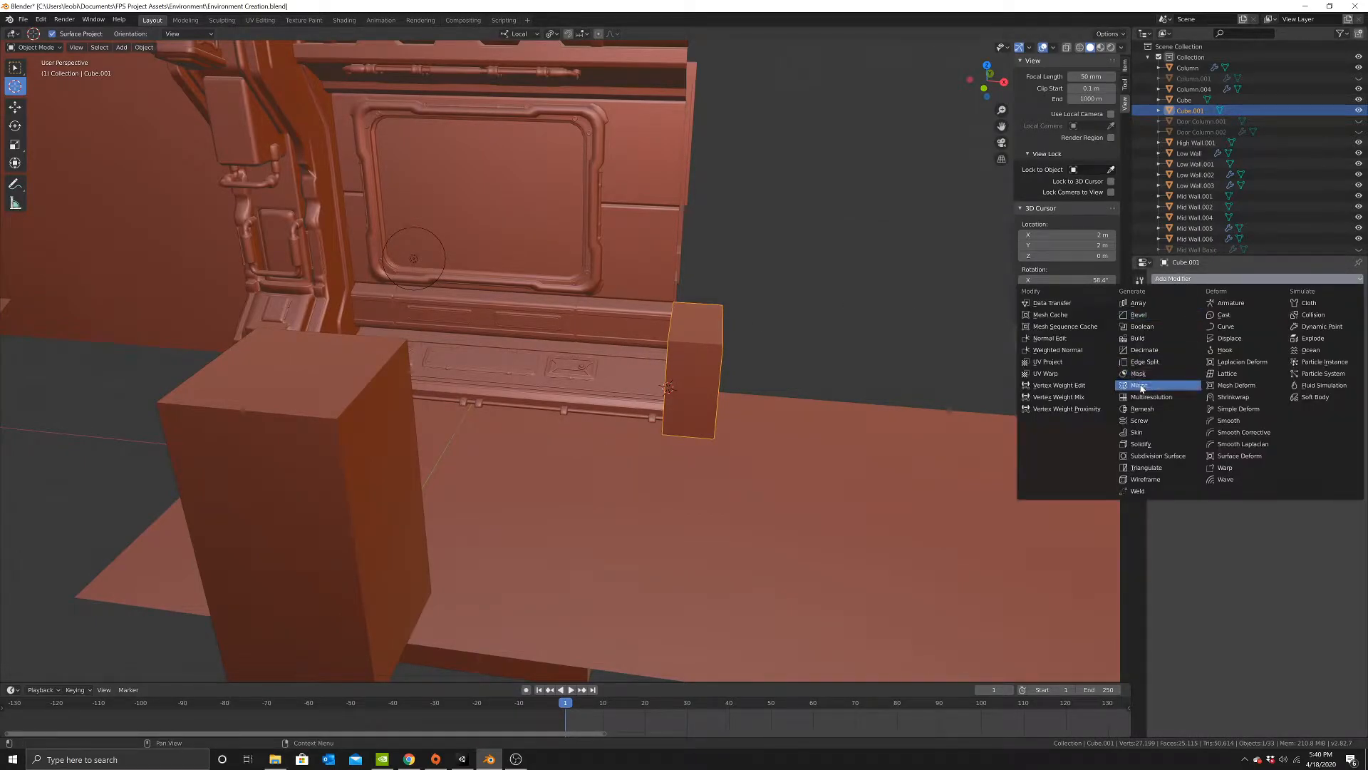
{"action": "left_click", "coordinate": [1169, 386]}
{"action": "left_click", "coordinate": [1264, 416]}
{"action": "middle_click_drag", "start_coordinate": [715, 391], "coordinate": [718, 356]}
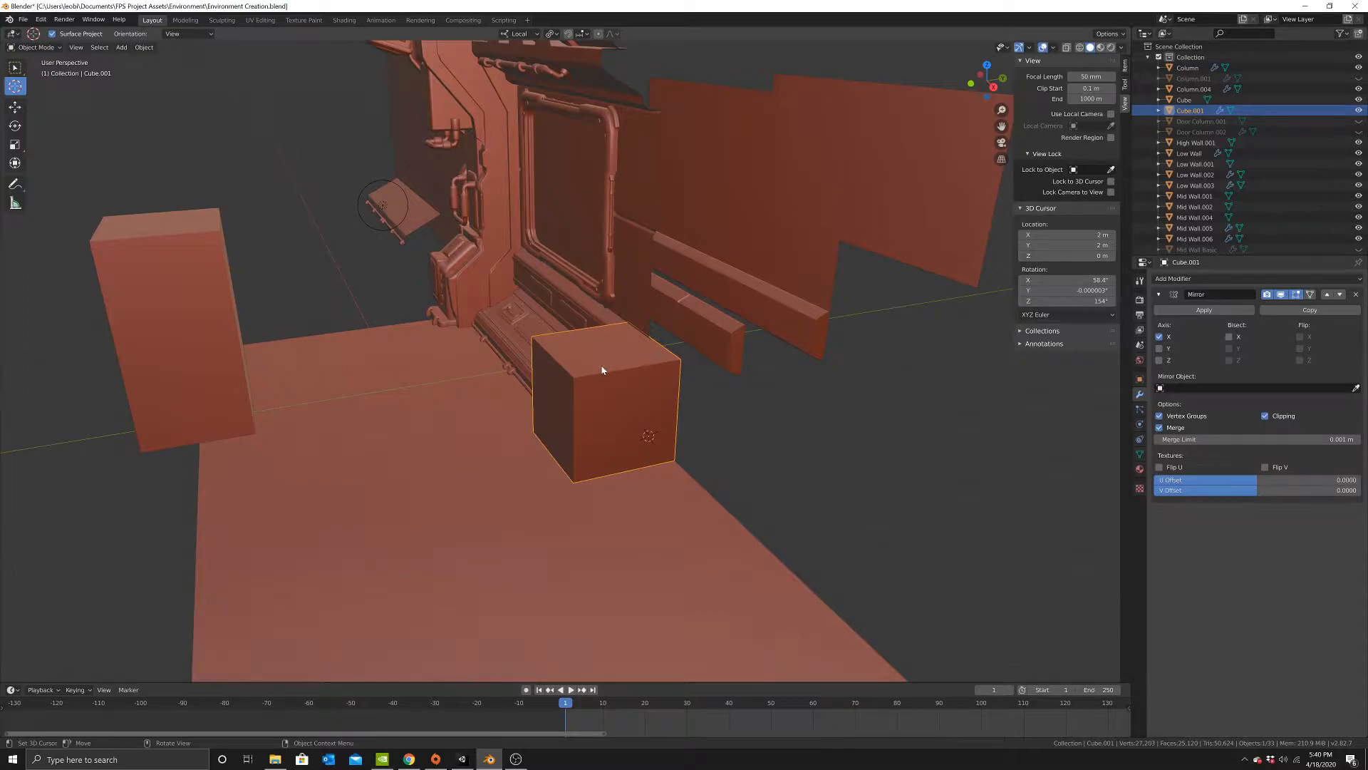
{"action": "middle_click_drag", "start_coordinate": [599, 407], "coordinate": [540, 442]}
Move the half cube's front face 0.17 m along local Y toward the wall line.
{"action": "key", "text": "Tab"}
{"action": "left_click", "coordinate": [569, 449]}
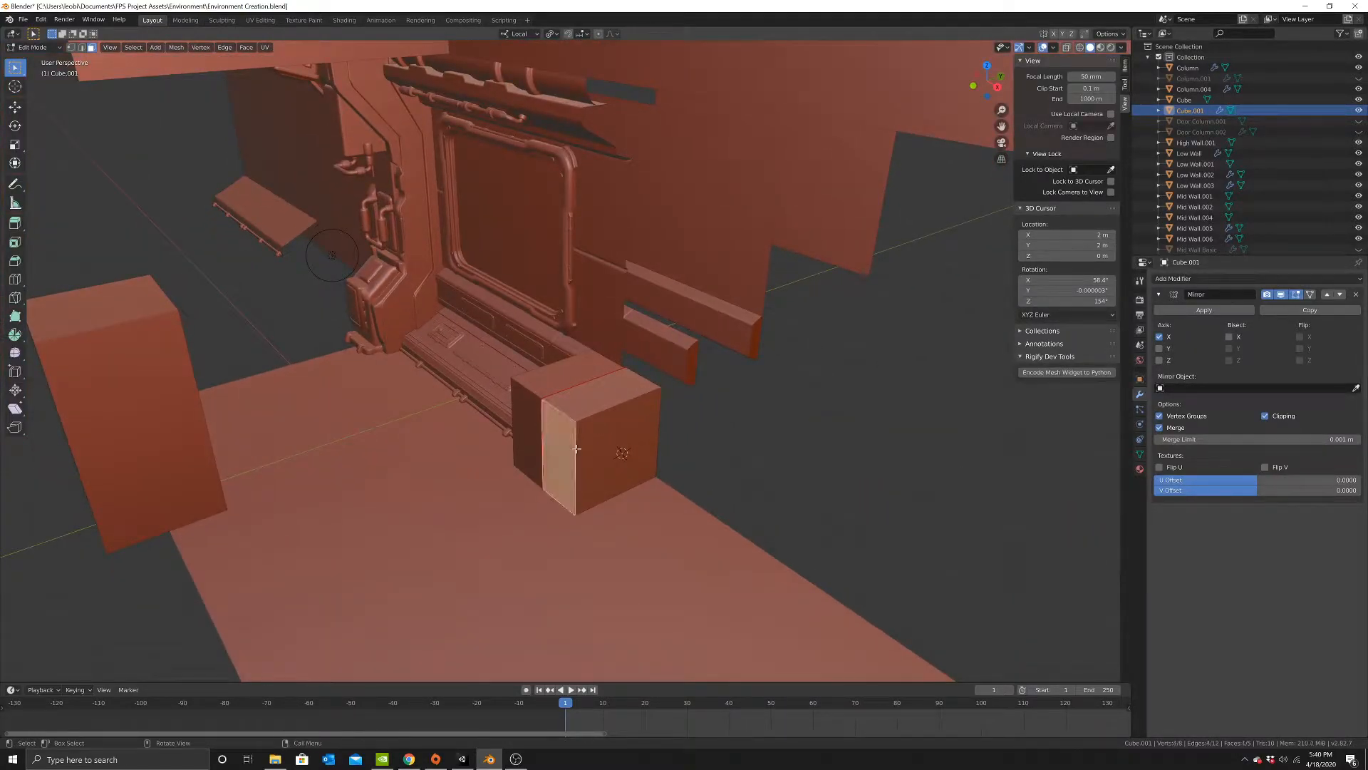
{"action": "left_click", "coordinate": [16, 107]}
{"action": "left_click_drag", "start_coordinate": [596, 451], "coordinate": [636, 445]}
{"action": "middle_click_drag", "start_coordinate": [636, 445], "coordinate": [654, 469]}
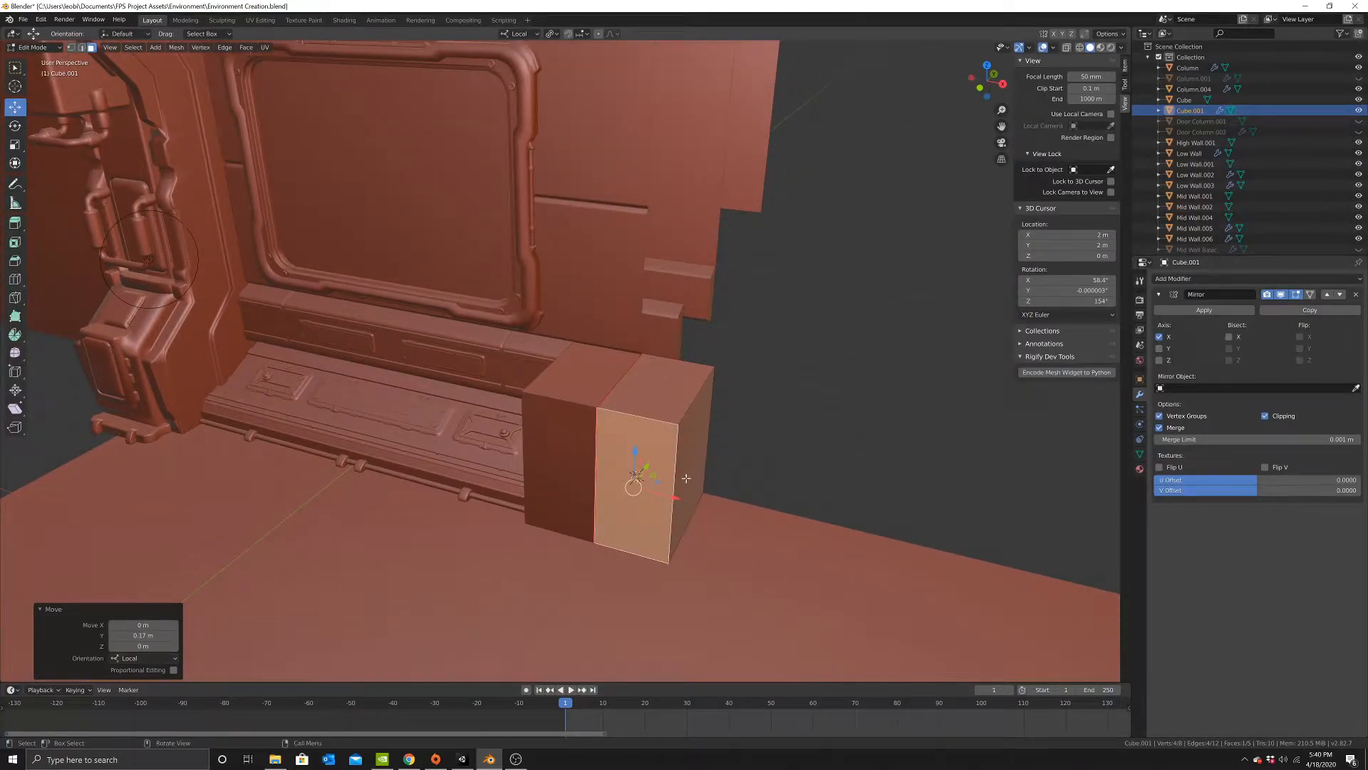
{"action": "middle_click_drag", "start_coordinate": [675, 477], "coordinate": [663, 481]}
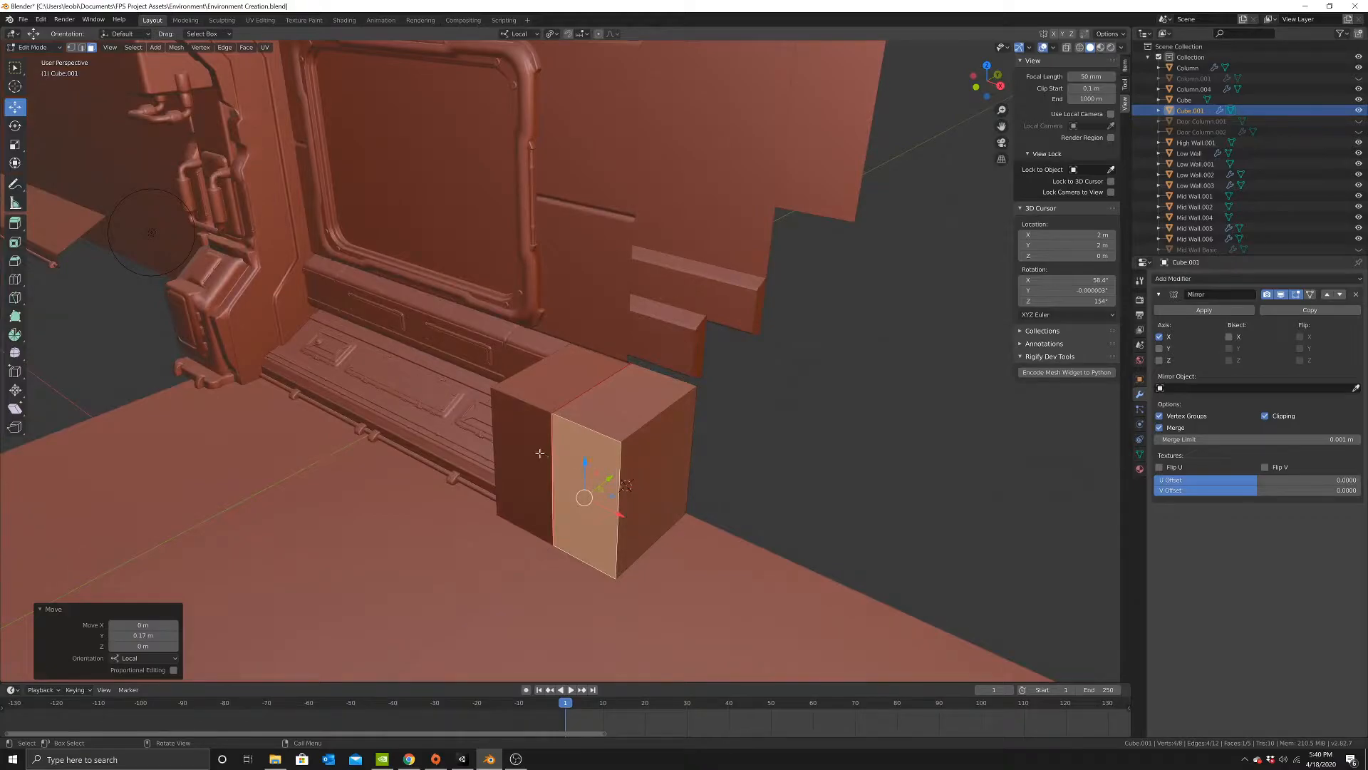
Return to Object Mode and enable Auto Smooth for the mirrored cube's normals.
{"action": "left_click", "coordinate": [82, 47]}
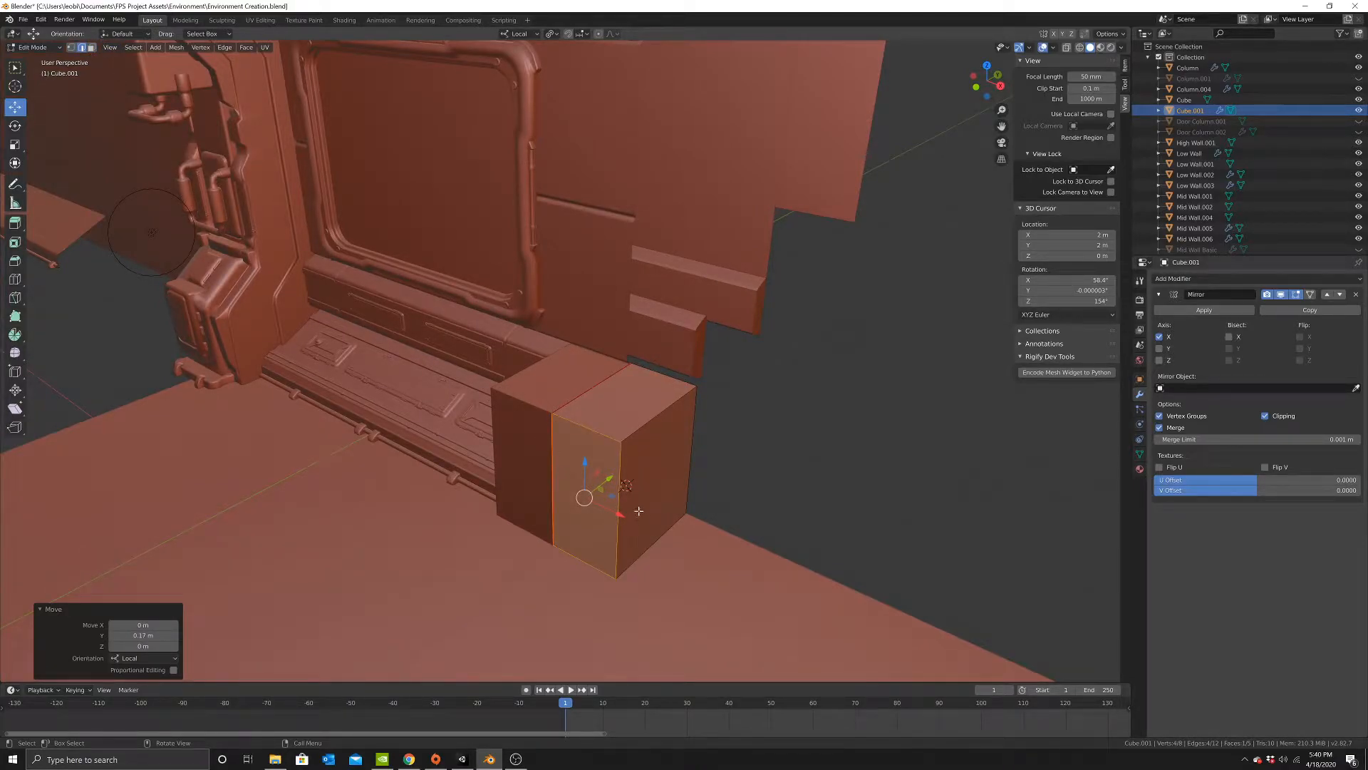
{"action": "left_click", "coordinate": [620, 462]}
{"action": "key", "text": "Tab"}
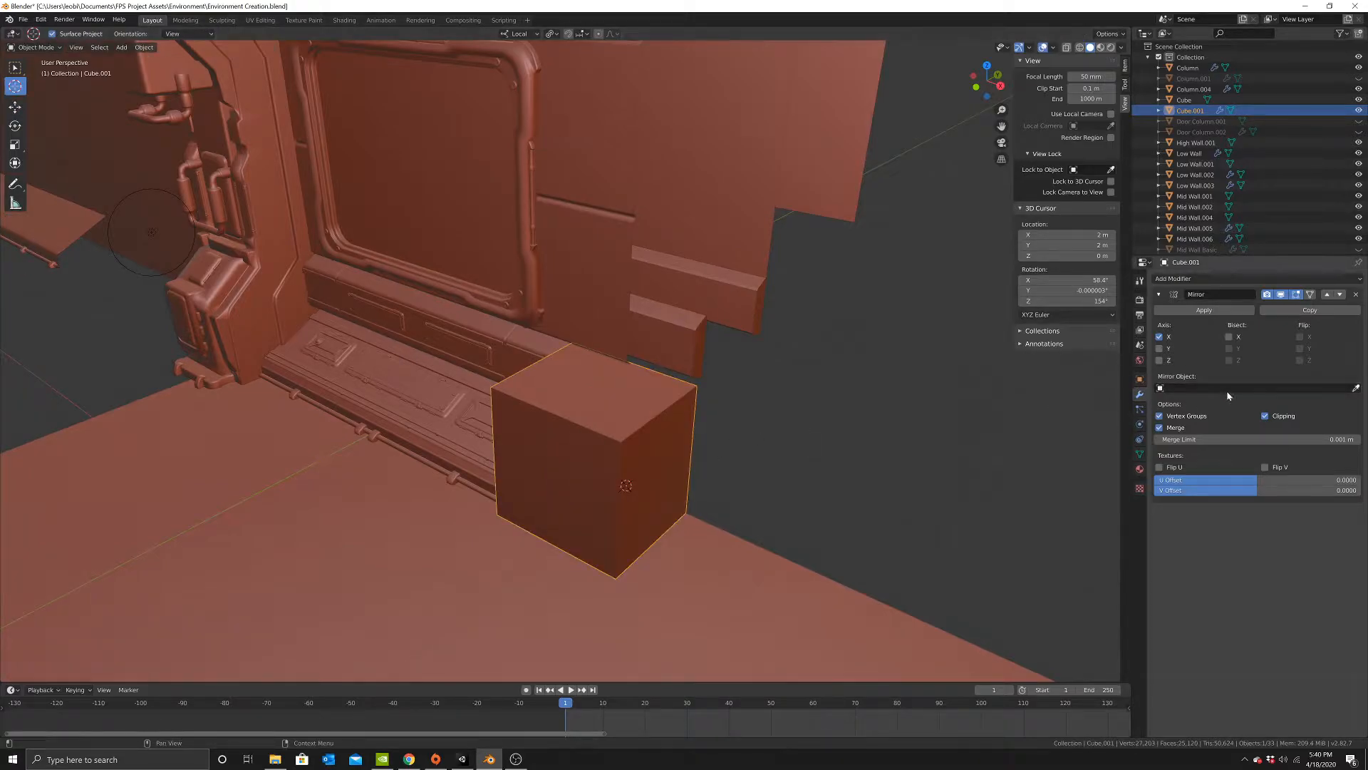
{"action": "left_click", "coordinate": [1140, 454]}
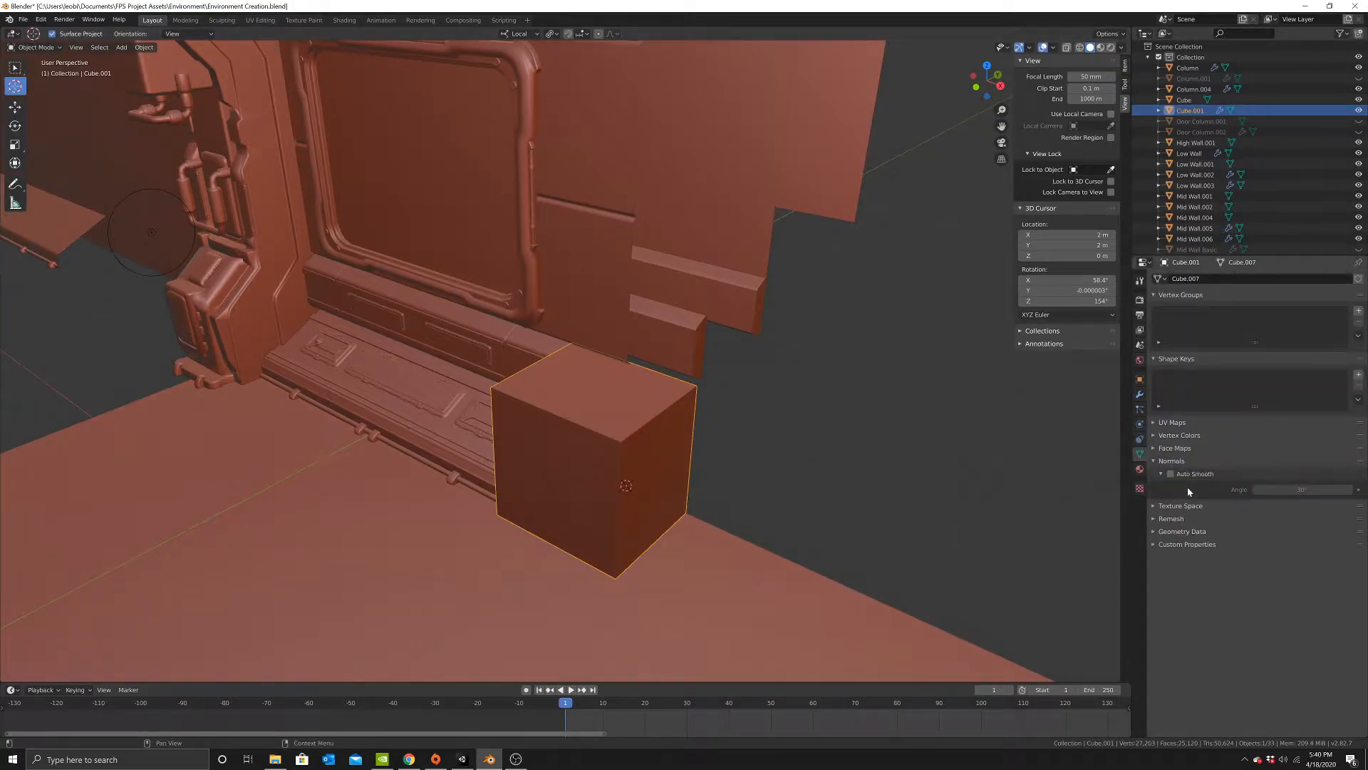
{"action": "left_click", "coordinate": [1171, 473]}
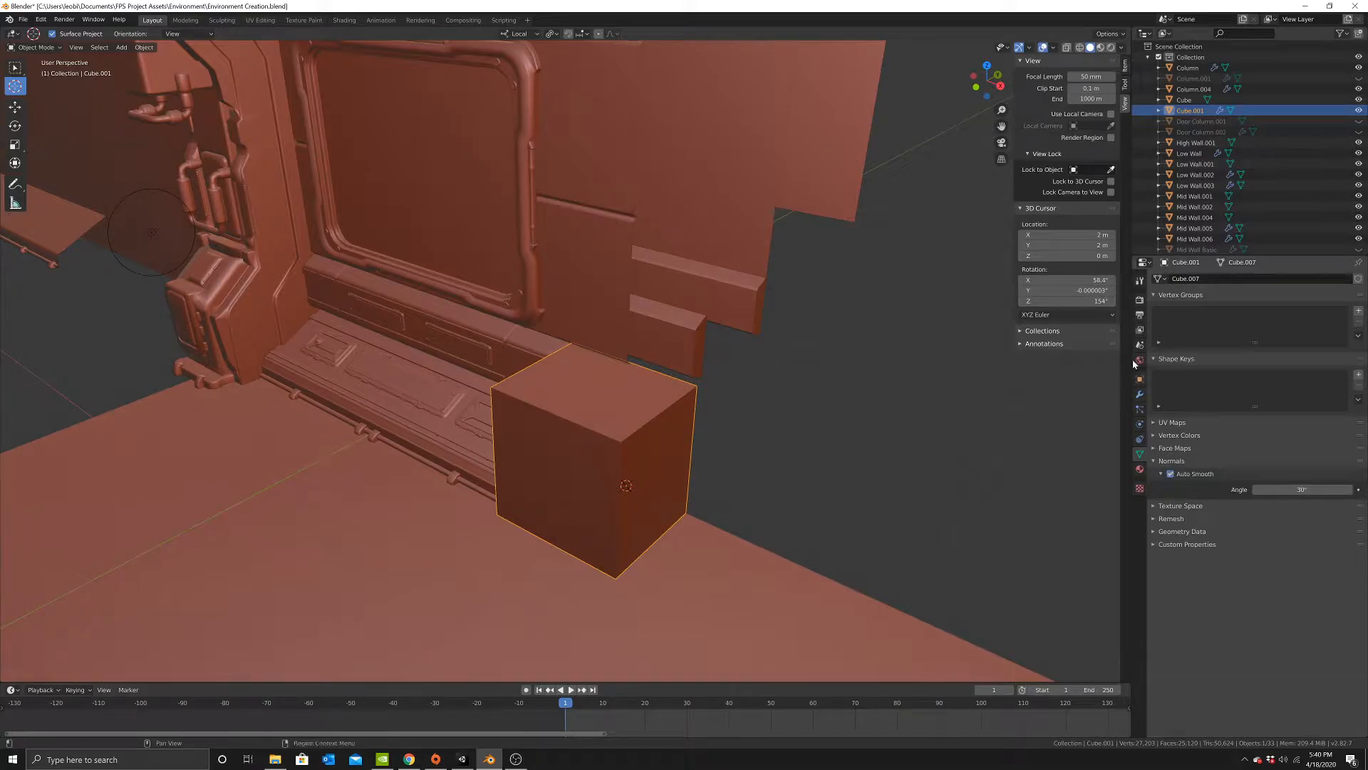
Add a Weighted Normal modifier to the cube with weight 100 and Face Influence enabled.
{"action": "left_click", "coordinate": [1139, 394]}
{"action": "left_click", "coordinate": [1258, 278]}
{"action": "left_click", "coordinate": [1051, 343]}
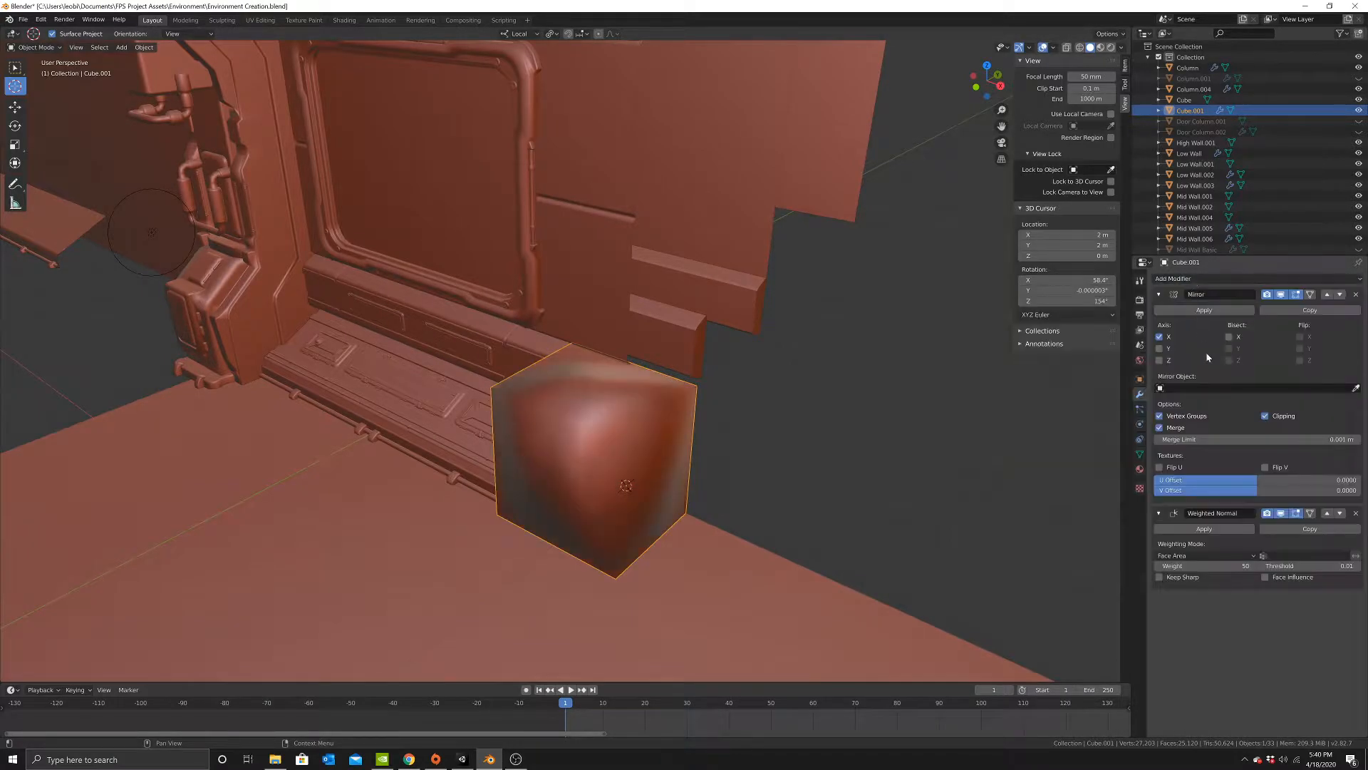
{"action": "left_click", "coordinate": [1194, 567]}
{"action": "type", "text": "100"}
{"action": "key", "text": "Return"}
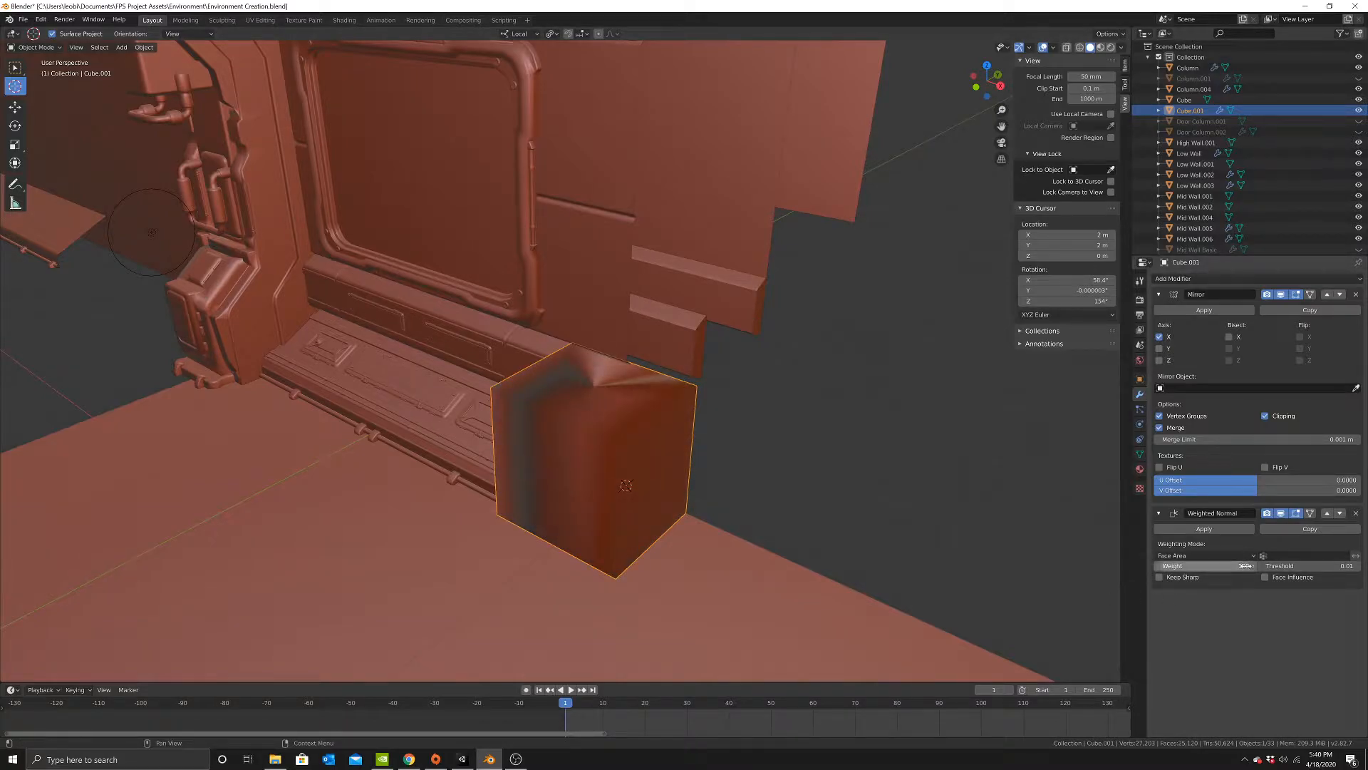
Select the half cube's back and bottom faces in Edit Mode and delete them.
{"action": "key", "text": "Tab"}
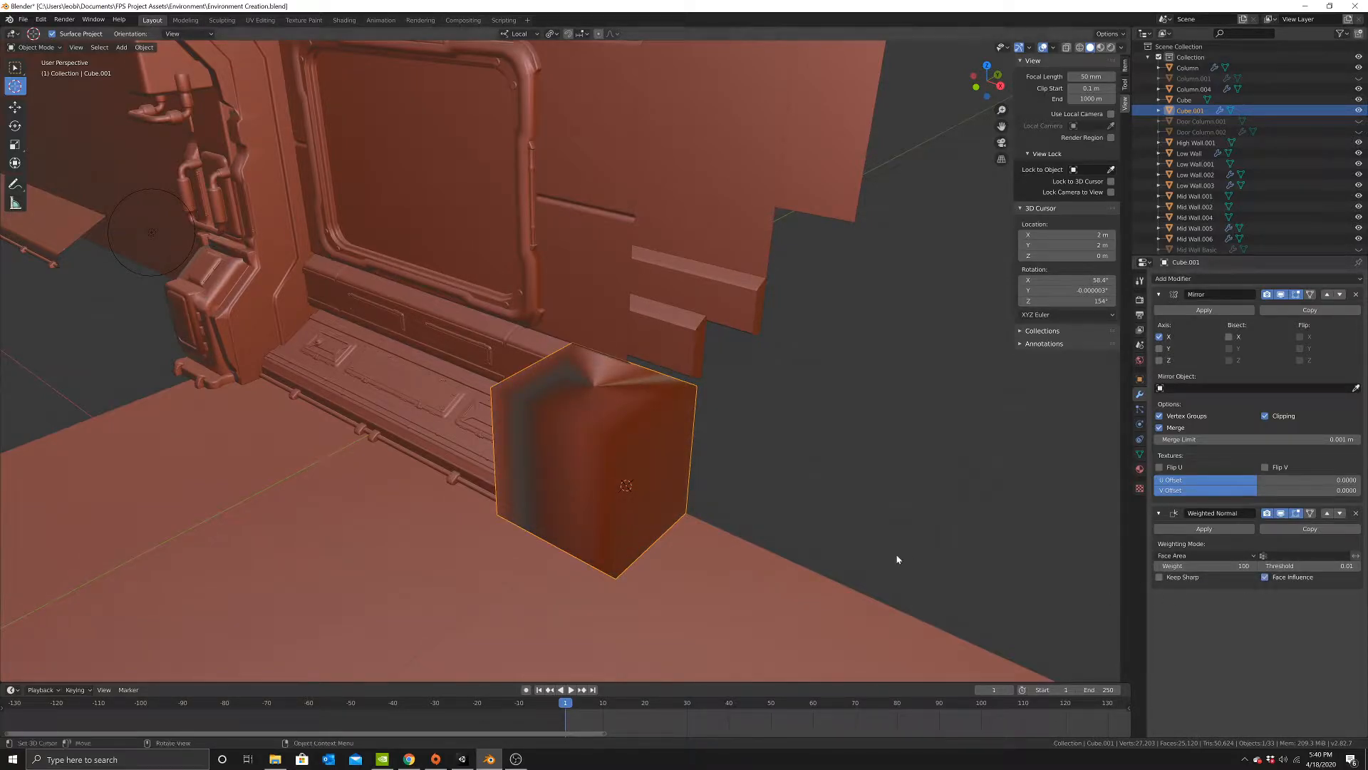
{"action": "left_click", "coordinate": [91, 47]}
{"action": "mouse_move", "coordinate": [745, 417]}
{"action": "middle_mouse_down"}
{"action": "mouse_move", "coordinate": [644, 412]}
{"action": "mouse_move", "coordinate": [541, 431]}
{"action": "mouse_move", "coordinate": [568, 482]}
{"action": "middle_mouse_up"}
{"action": "left_click", "coordinate": [545, 430]}
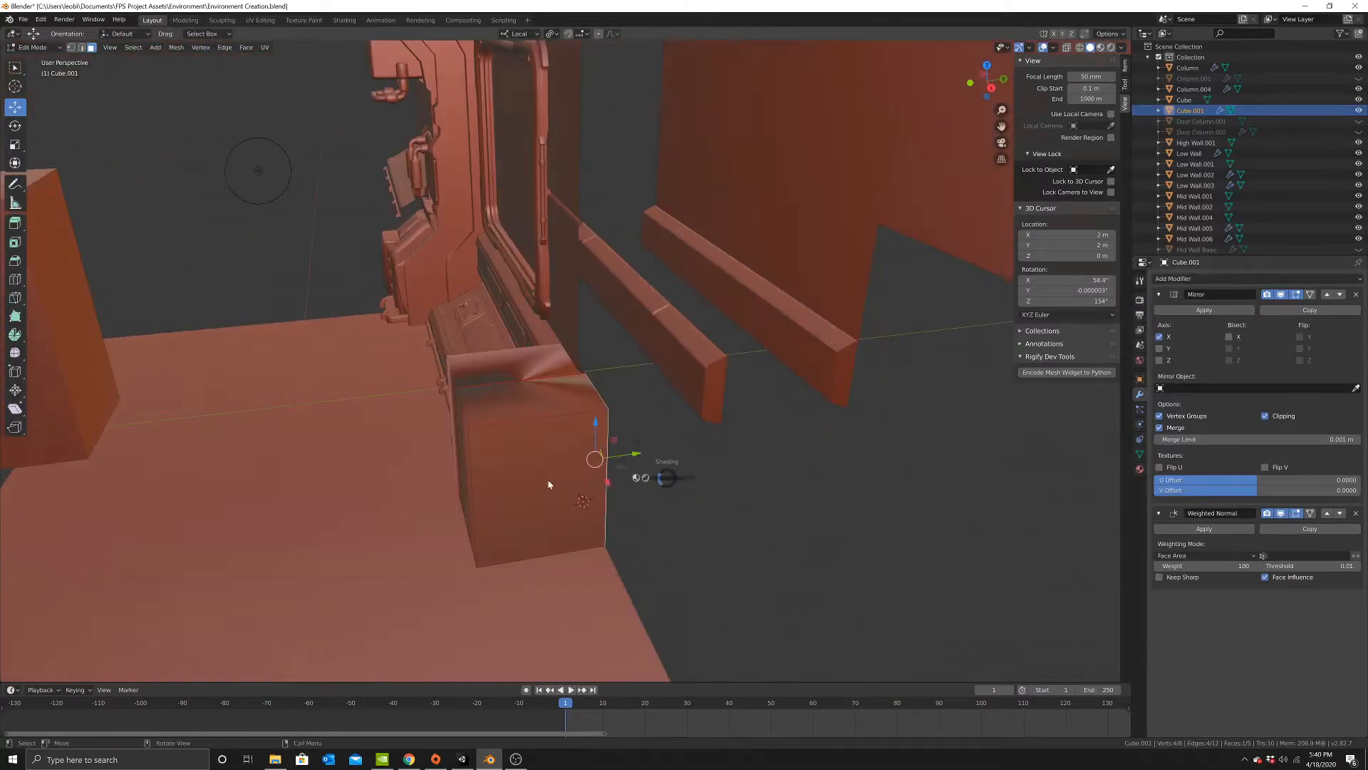
{"action": "key", "text": "shift+z"}
{"action": "left_click", "coordinate": [531, 531], "text": "shift"}
{"action": "key", "text": "x"}
{"action": "left_click", "coordinate": [695, 535]}
{"action": "key", "text": "shift+z"}
{"action": "mouse_move", "coordinate": [660, 527]}
{"action": "middle_mouse_down"}
{"action": "mouse_move", "coordinate": [699, 480]}
{"action": "mouse_move", "coordinate": [728, 480]}
{"action": "mouse_move", "coordinate": [705, 445]}
{"action": "middle_mouse_up"}
{"action": "left_click", "coordinate": [81, 48]}
Return to Object Mode and rename Cube.001 as Column.
{"action": "key", "text": "Tab"}
{"action": "scroll", "coordinate": [694, 446], "scroll_direction": "down", "scroll_amount": 2}
{"action": "double_click", "coordinate": [1190, 111]}
{"action": "type", "text": "Column"}
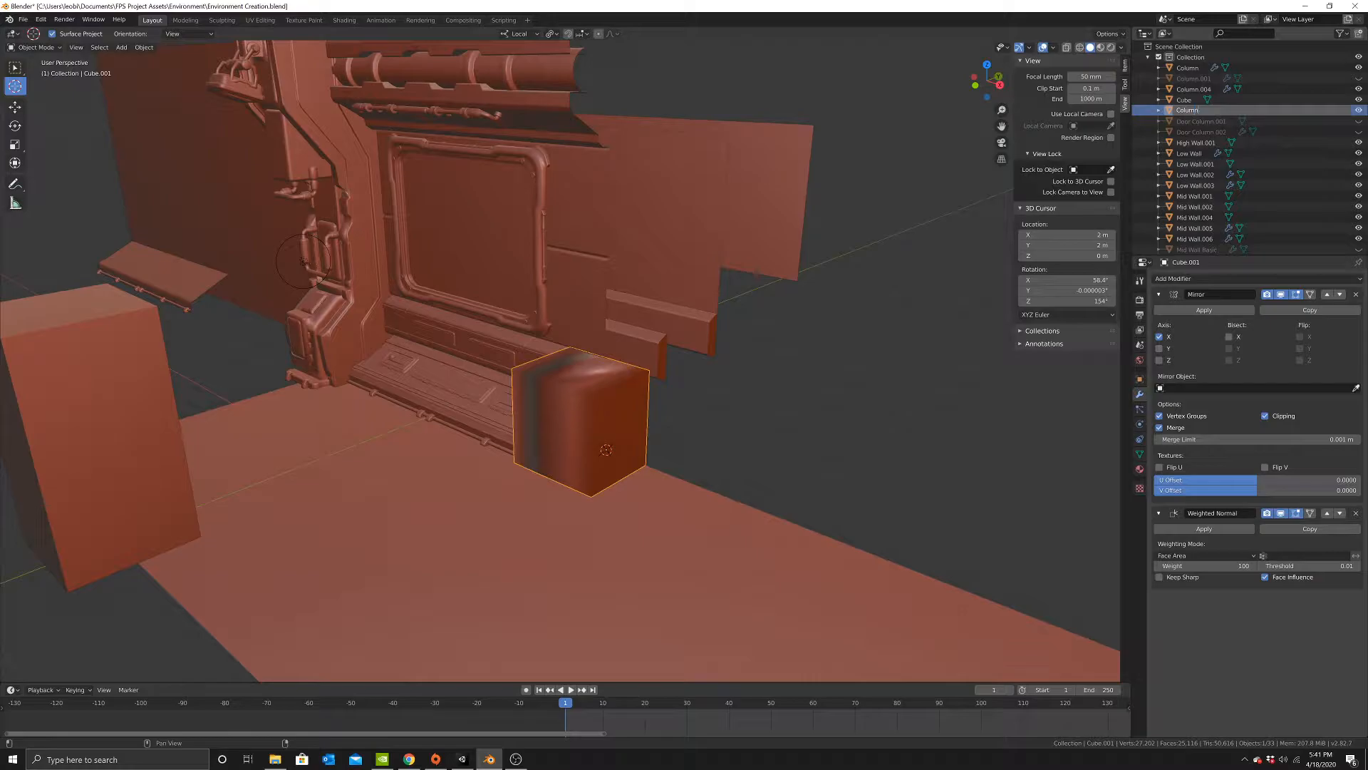
{"action": "key", "text": "Return"}
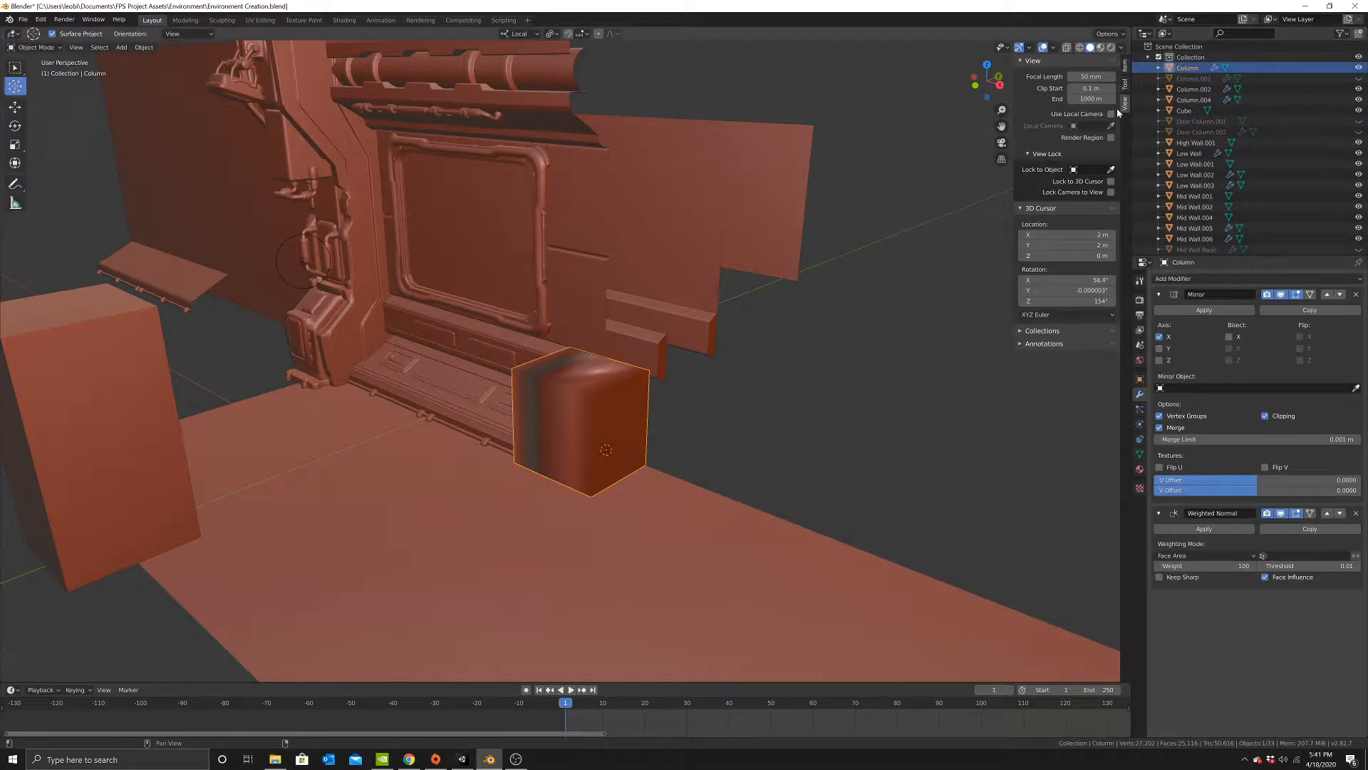
Unhide the old detailed Door Column.002, reset the 3D cursor to the world origin and delete that object.
{"action": "left_click", "coordinate": [1358, 132]}
{"action": "left_click", "coordinate": [754, 281]}
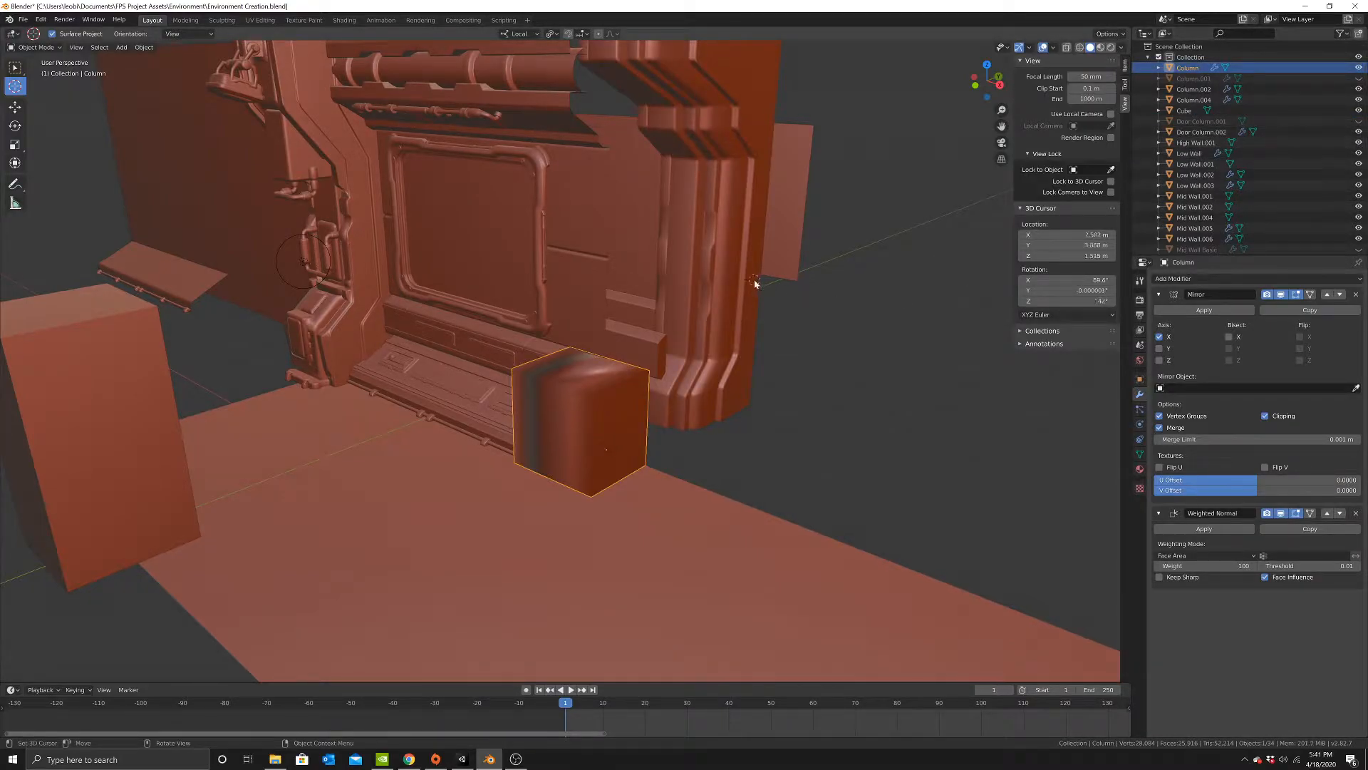
{"action": "left_click", "coordinate": [15, 107]}
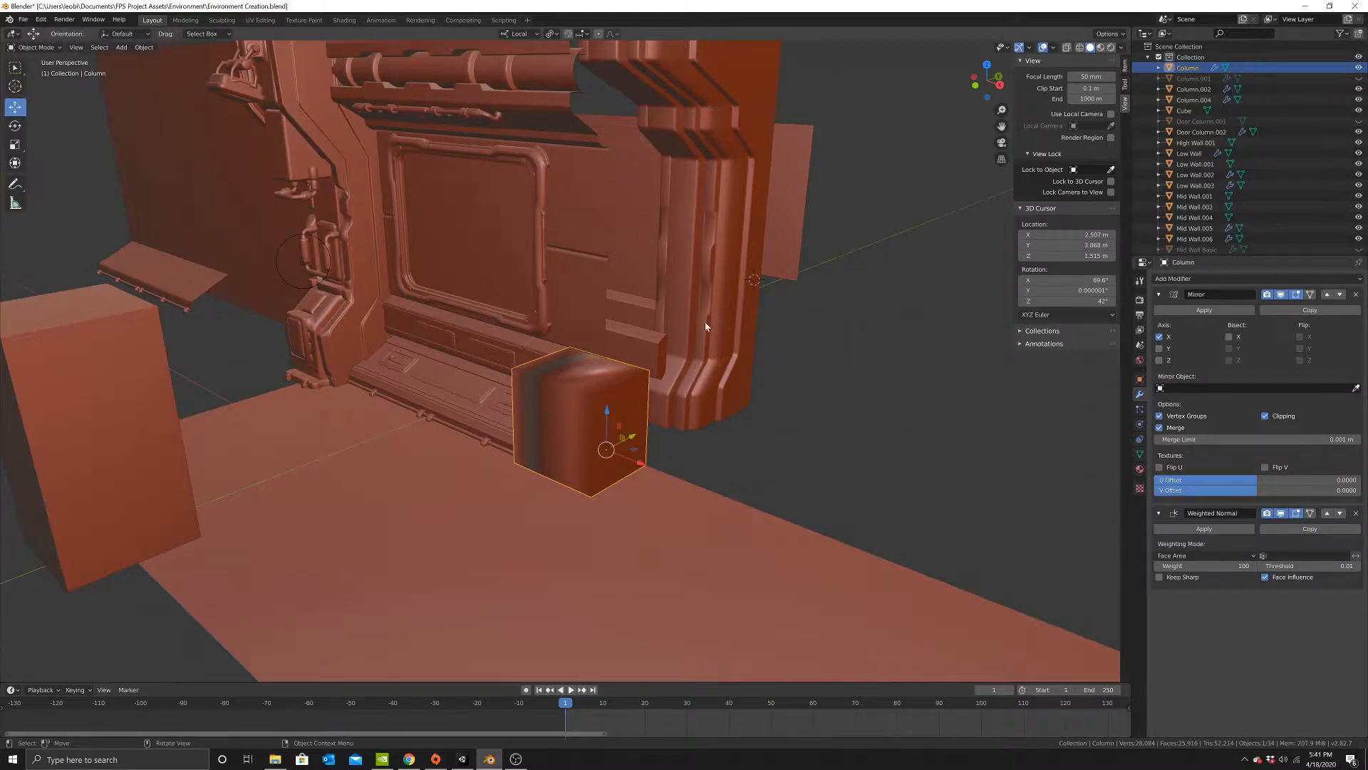
{"action": "key", "text": "shift+c"}
{"action": "scroll", "coordinate": [707, 352], "scroll_direction": "up", "scroll_amount": 8}
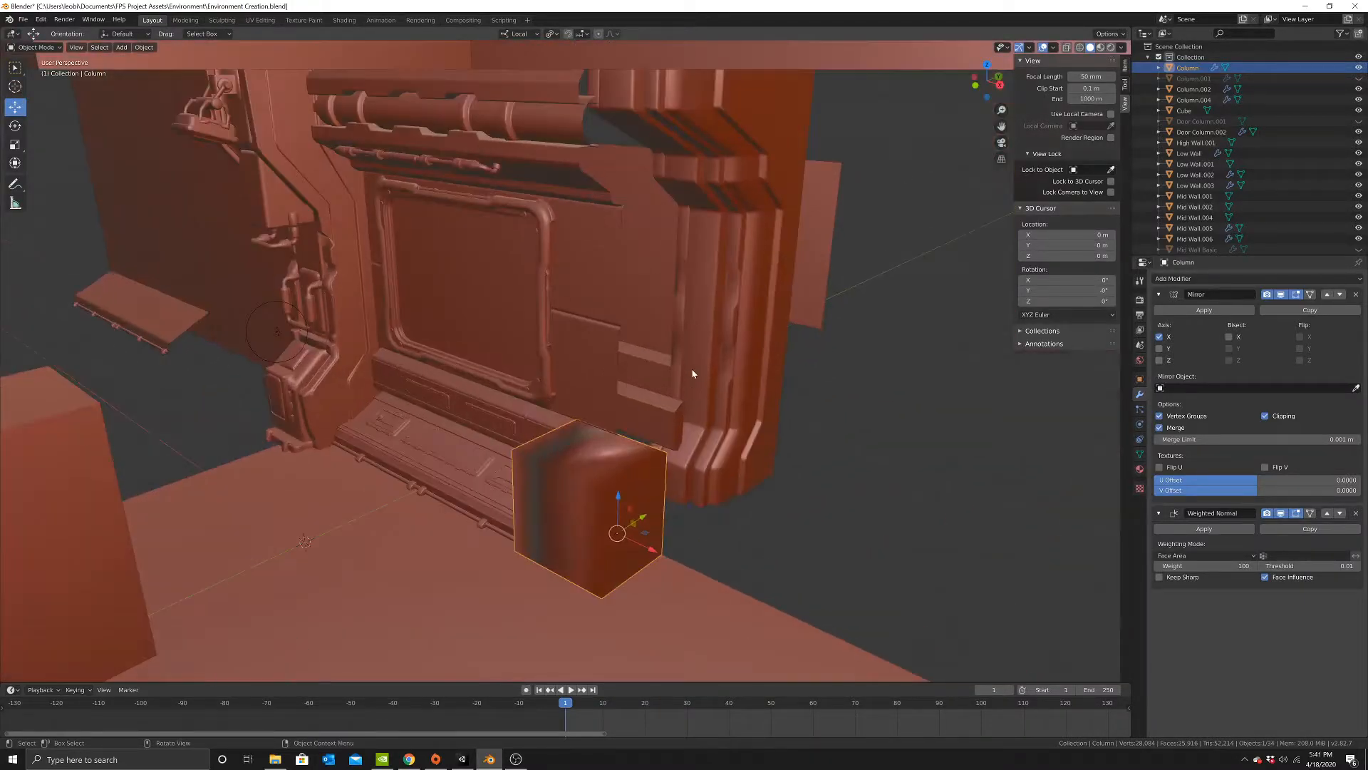
{"action": "left_click", "coordinate": [695, 372]}
{"action": "key", "text": "Delete"}
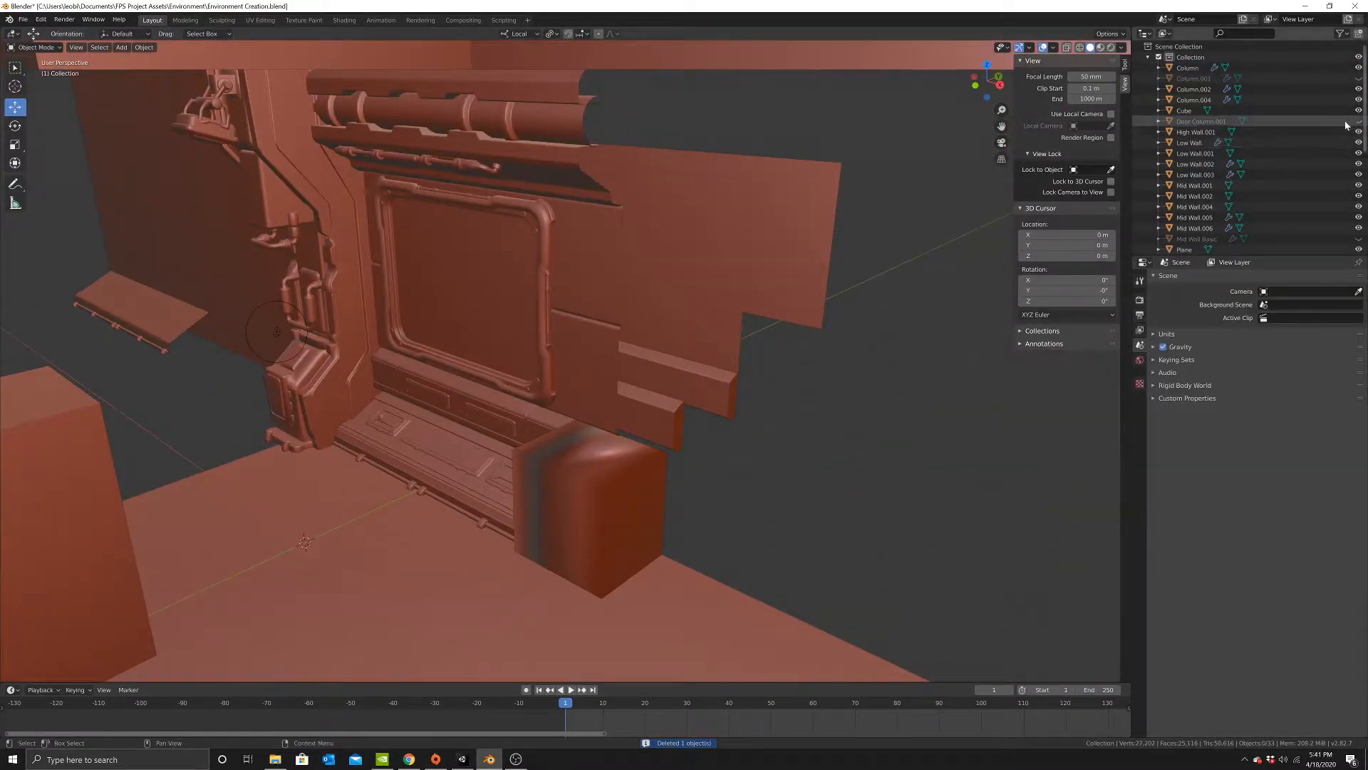
Unhide the old block Door Column.001 overlapping the new column and delete it.
{"action": "key", "text": "x"}
{"action": "left_click", "coordinate": [675, 489]}
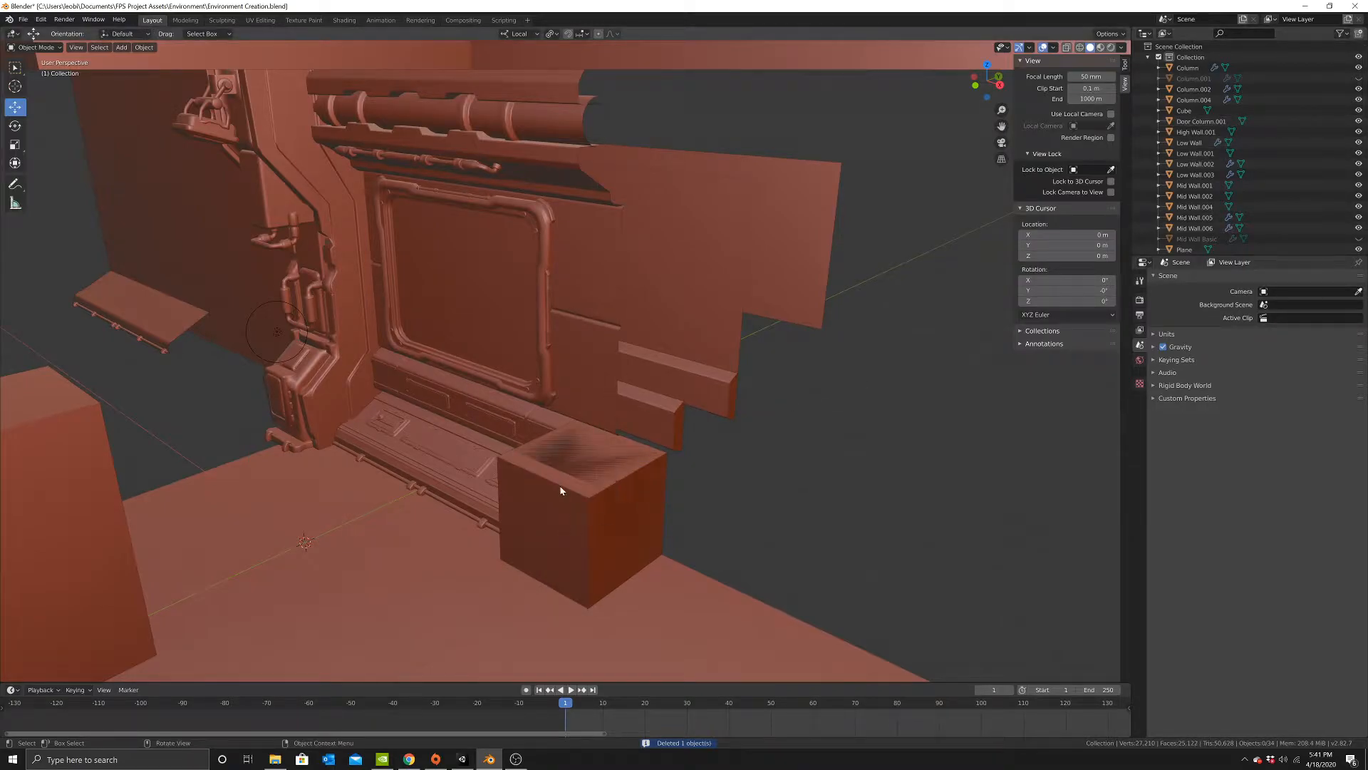
{"action": "left_click", "coordinate": [562, 490]}
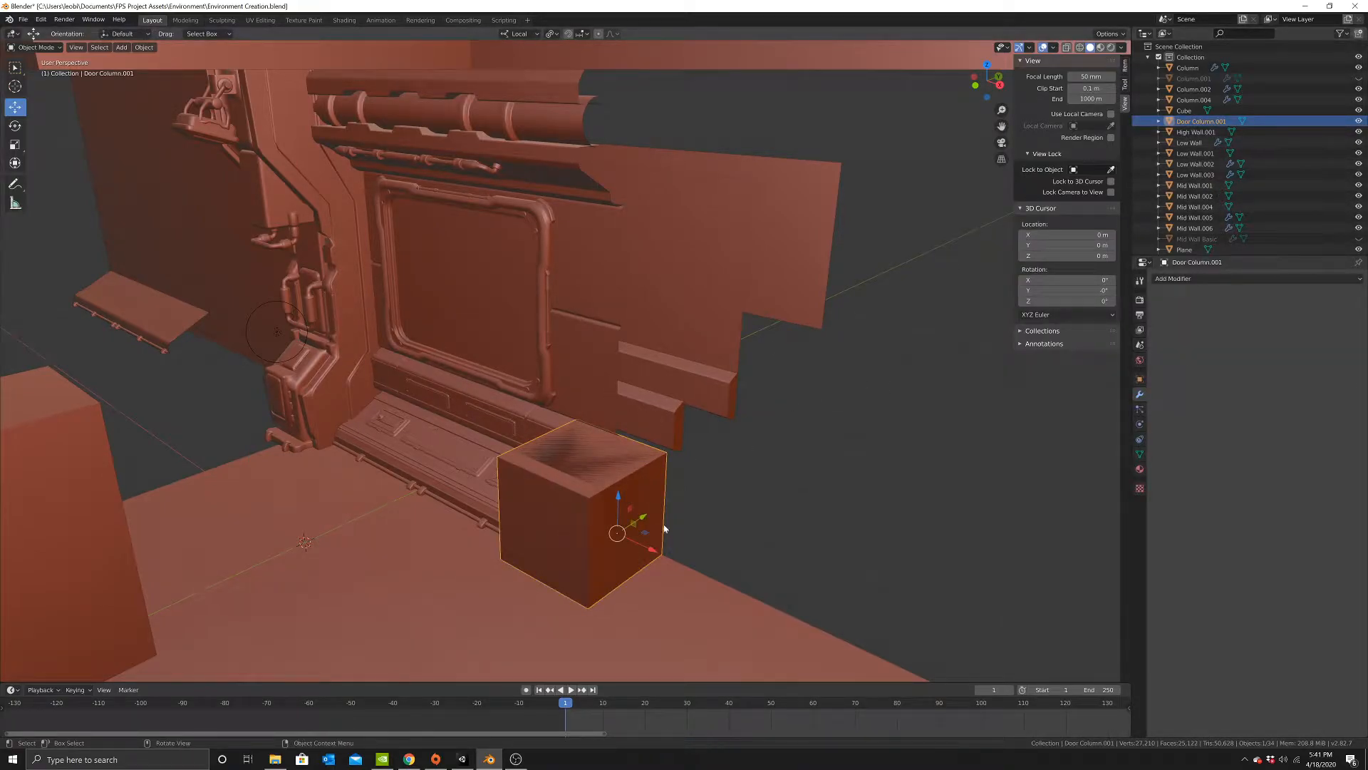
{"action": "key", "text": "Delete"}
Duplicate the new column, move the copy aside and hide it.
{"action": "left_click", "coordinate": [599, 504]}
{"action": "middle_click_drag", "start_coordinate": [699, 507], "coordinate": [651, 421]}
{"action": "key", "text": "shift+d"}
{"action": "right_click", "coordinate": [660, 421]}
{"action": "left_click_drag", "start_coordinate": [691, 453], "coordinate": [802, 419], "text": "ctrl"}
{"action": "left_click", "coordinate": [1359, 100]}
Bevel the column's front vertical corner edge with one segment and an offset of about 0.13 m in Edit Mode.
{"action": "scroll", "coordinate": [605, 492], "scroll_direction": "up", "scroll_amount": 2}
{"action": "left_click", "coordinate": [571, 457]}
{"action": "key", "text": "Tab"}
{"action": "middle_click_drag", "start_coordinate": [571, 457], "coordinate": [517, 383]}
{"action": "key", "text": "alt+z"}
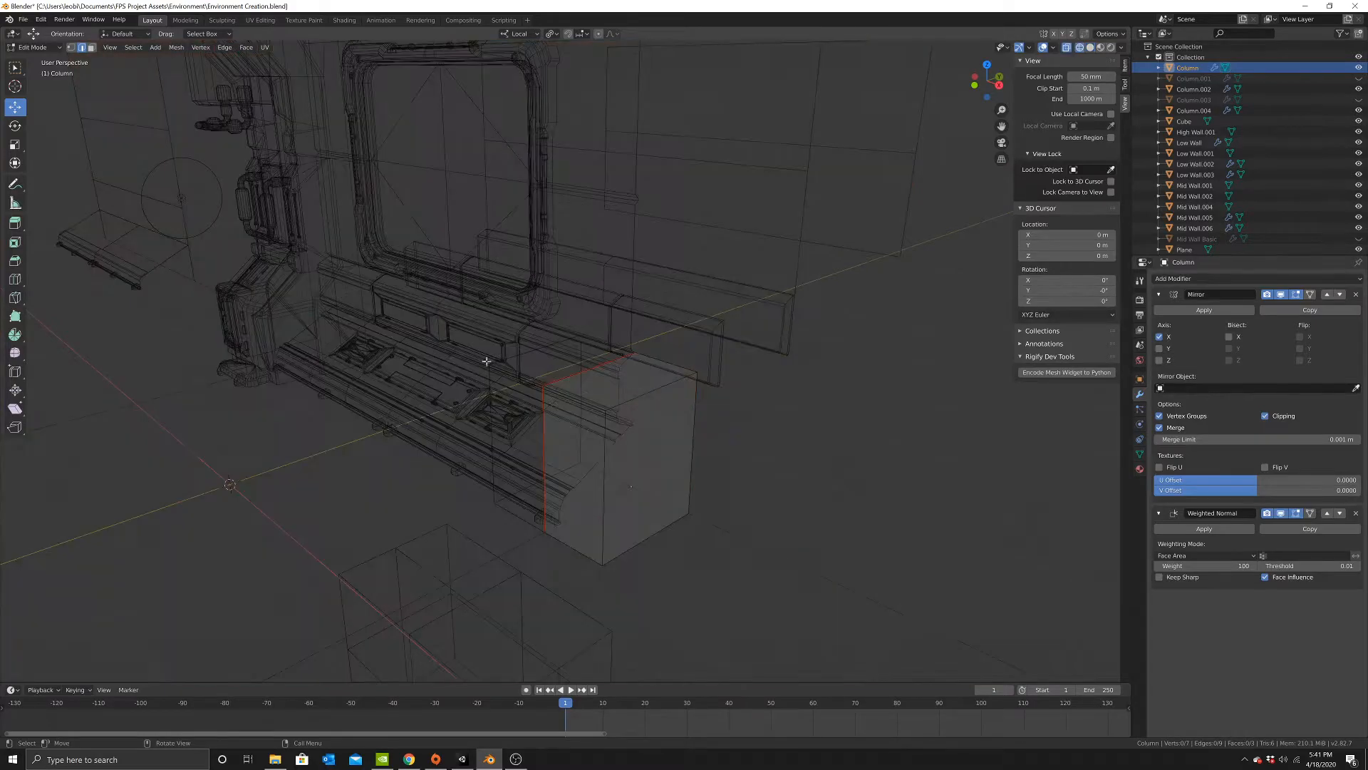
{"action": "key", "text": "z"}
{"action": "left_click", "coordinate": [819, 373]}
{"action": "left_click", "coordinate": [606, 484]}
{"action": "key", "text": "ctrl+b"}
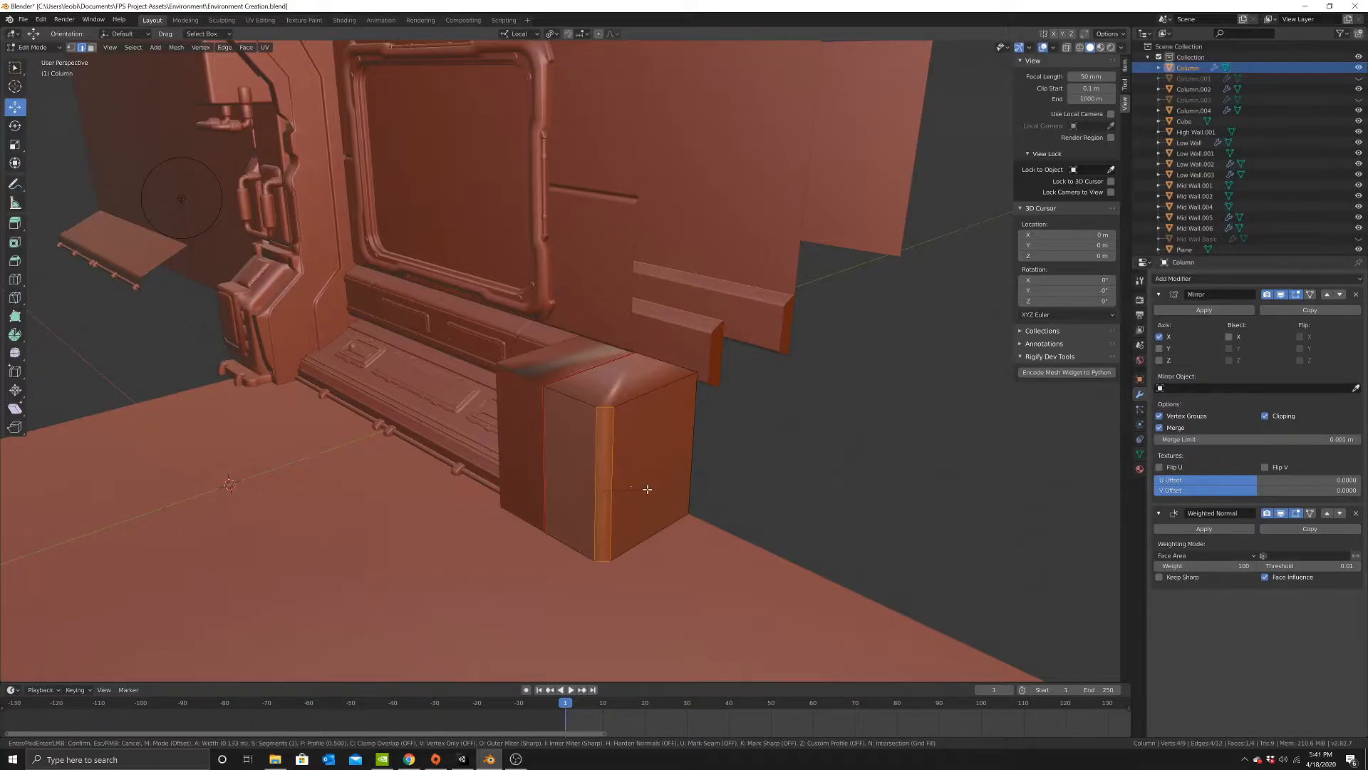
{"action": "left_click", "coordinate": [647, 489]}
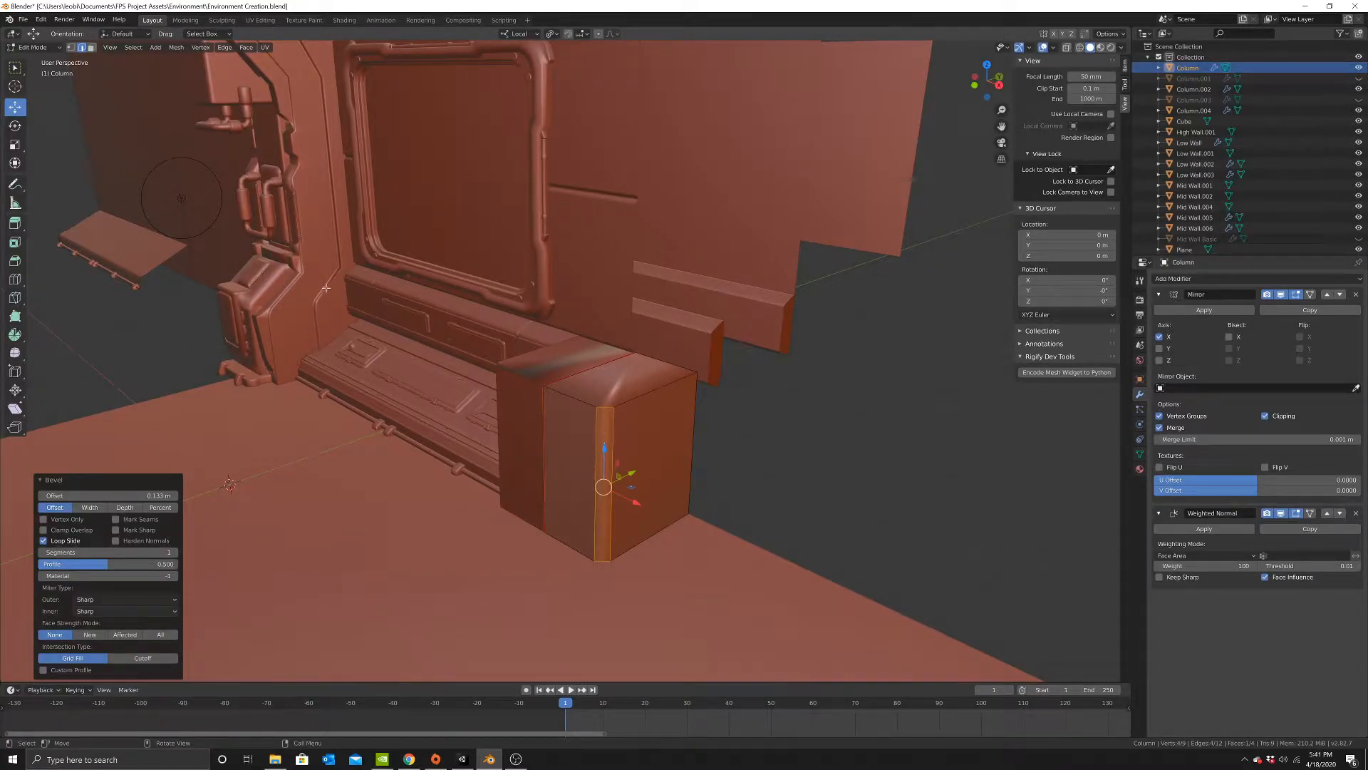
Select the whole column mesh and move it -0.0611 m along local X.
{"action": "scroll", "coordinate": [561, 401], "scroll_direction": "down", "scroll_amount": 4}
{"action": "scroll", "coordinate": [587, 417], "scroll_direction": "up", "scroll_amount": 3}
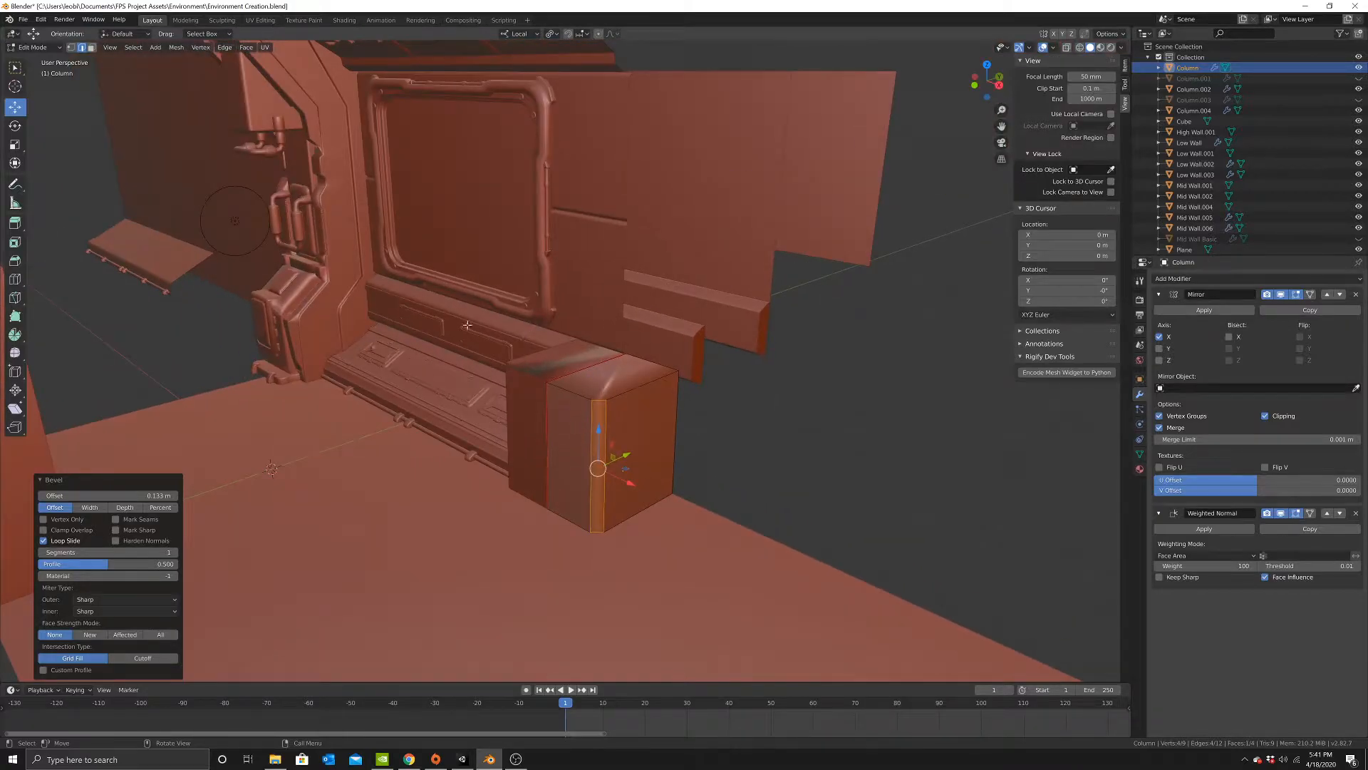
{"action": "middle_click_drag", "start_coordinate": [597, 468], "coordinate": [585, 375]}
{"action": "scroll", "coordinate": [584, 375], "scroll_direction": "up", "scroll_amount": 3}
{"action": "key", "text": "a"}
{"action": "left_click_drag", "start_coordinate": [595, 481], "coordinate": [585, 475]}
{"action": "scroll", "coordinate": [586, 476], "scroll_direction": "up", "scroll_amount": 1}
{"action": "middle_click_drag", "start_coordinate": [586, 475], "coordinate": [627, 481]}
{"action": "middle_click_drag", "start_coordinate": [727, 467], "coordinate": [658, 468]}
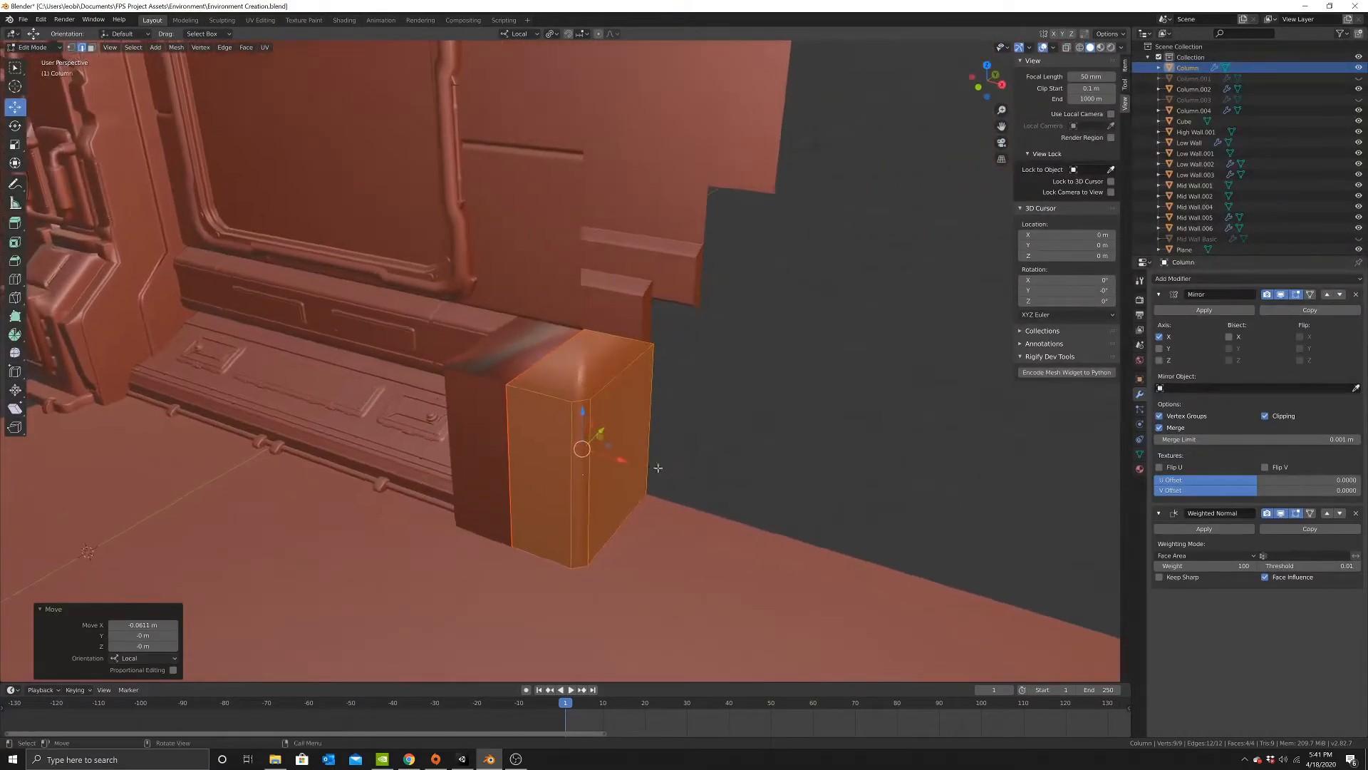
Move the column's top face up 3 m along Z with snapping.
{"action": "left_click", "coordinate": [92, 47]}
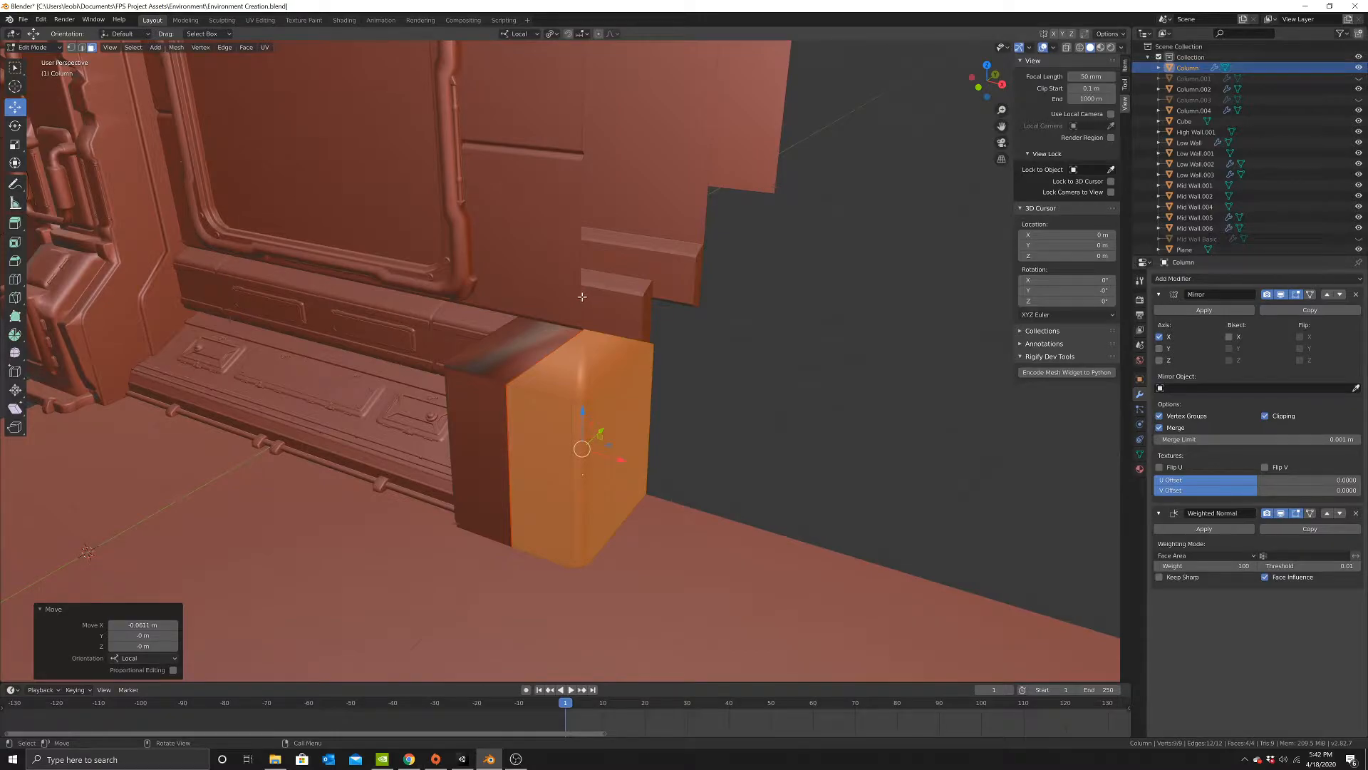
{"action": "left_click", "coordinate": [575, 370]}
{"action": "scroll", "coordinate": [606, 342], "scroll_direction": "down", "scroll_amount": 7}
{"action": "middle_click_drag", "start_coordinate": [632, 356], "coordinate": [629, 319]}
{"action": "left_click_drag", "start_coordinate": [570, 385], "coordinate": [581, 237], "text": "ctrl"}
{"action": "scroll", "coordinate": [590, 436], "scroll_direction": "up", "scroll_amount": 6}
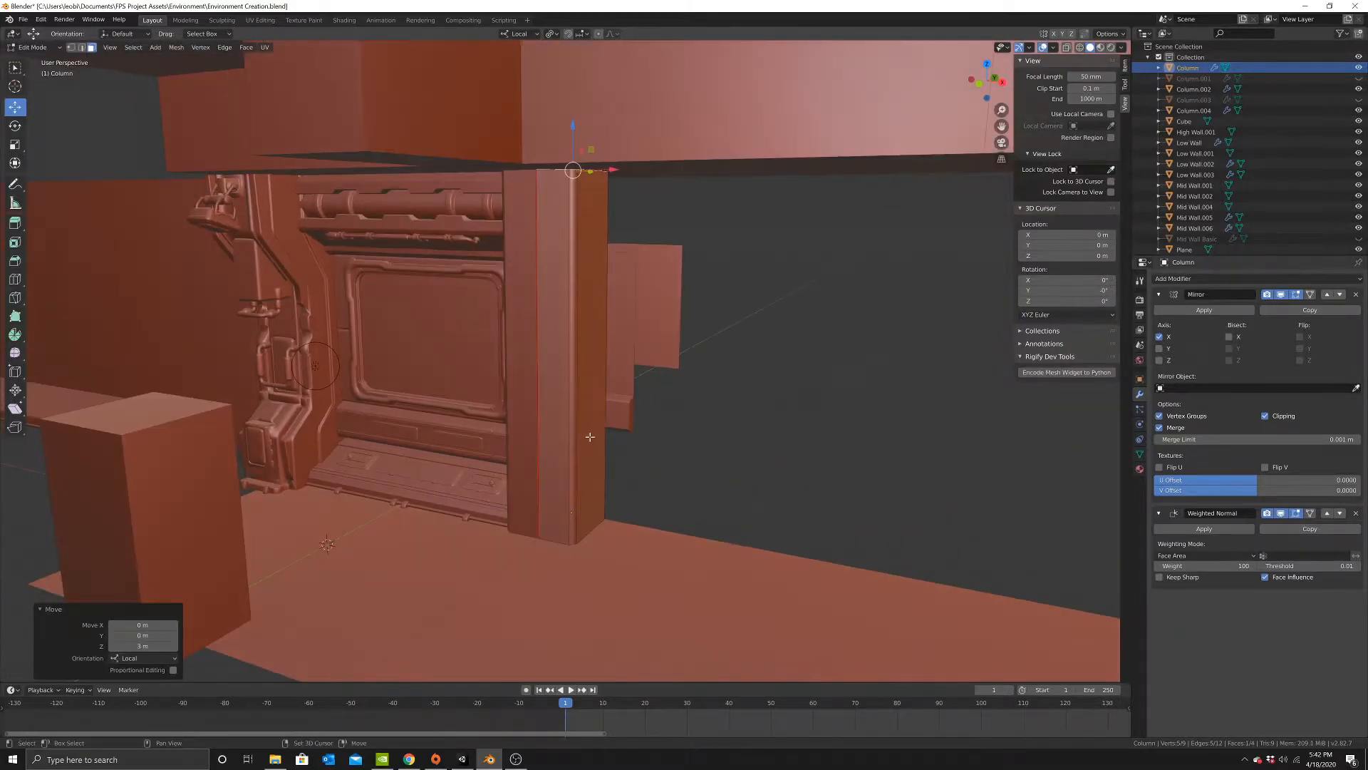
Add one centred horizontal loop cut around the column and bevel it by about 1.62 m into a tall middle section.
{"action": "middle_click_drag", "start_coordinate": [590, 436], "coordinate": [589, 398], "text": "shift"}
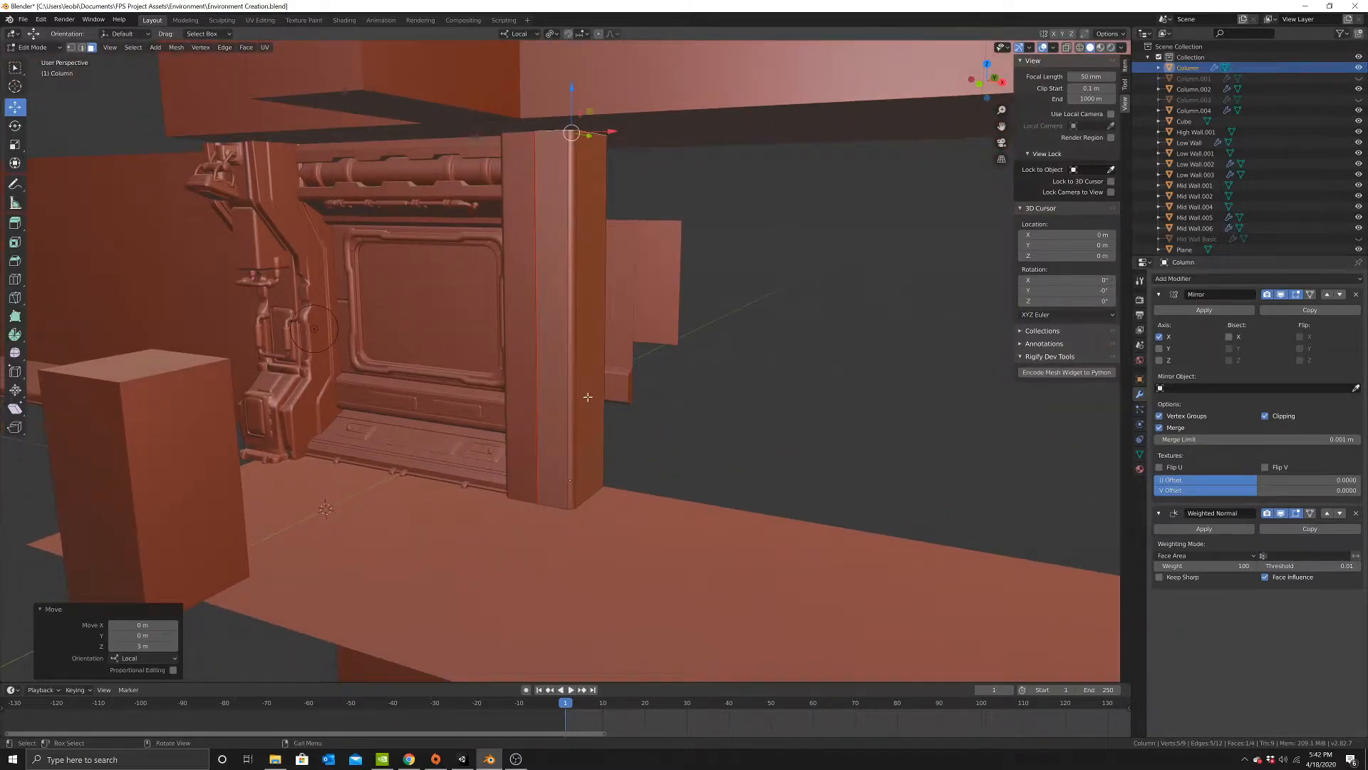
{"action": "scroll", "coordinate": [603, 469], "scroll_direction": "up", "scroll_amount": 3}
{"action": "middle_click_drag", "start_coordinate": [602, 473], "coordinate": [553, 443]}
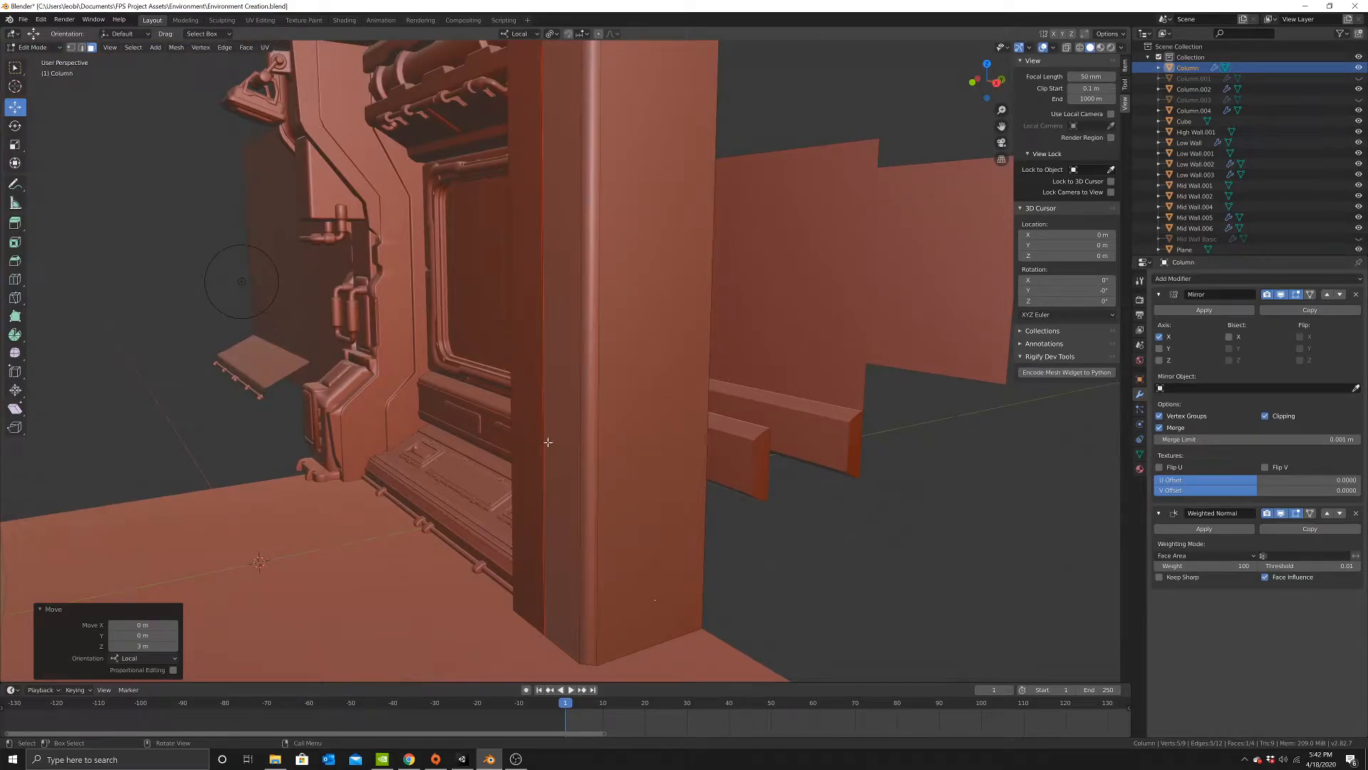
{"action": "scroll", "coordinate": [558, 438], "scroll_direction": "down", "scroll_amount": 2}
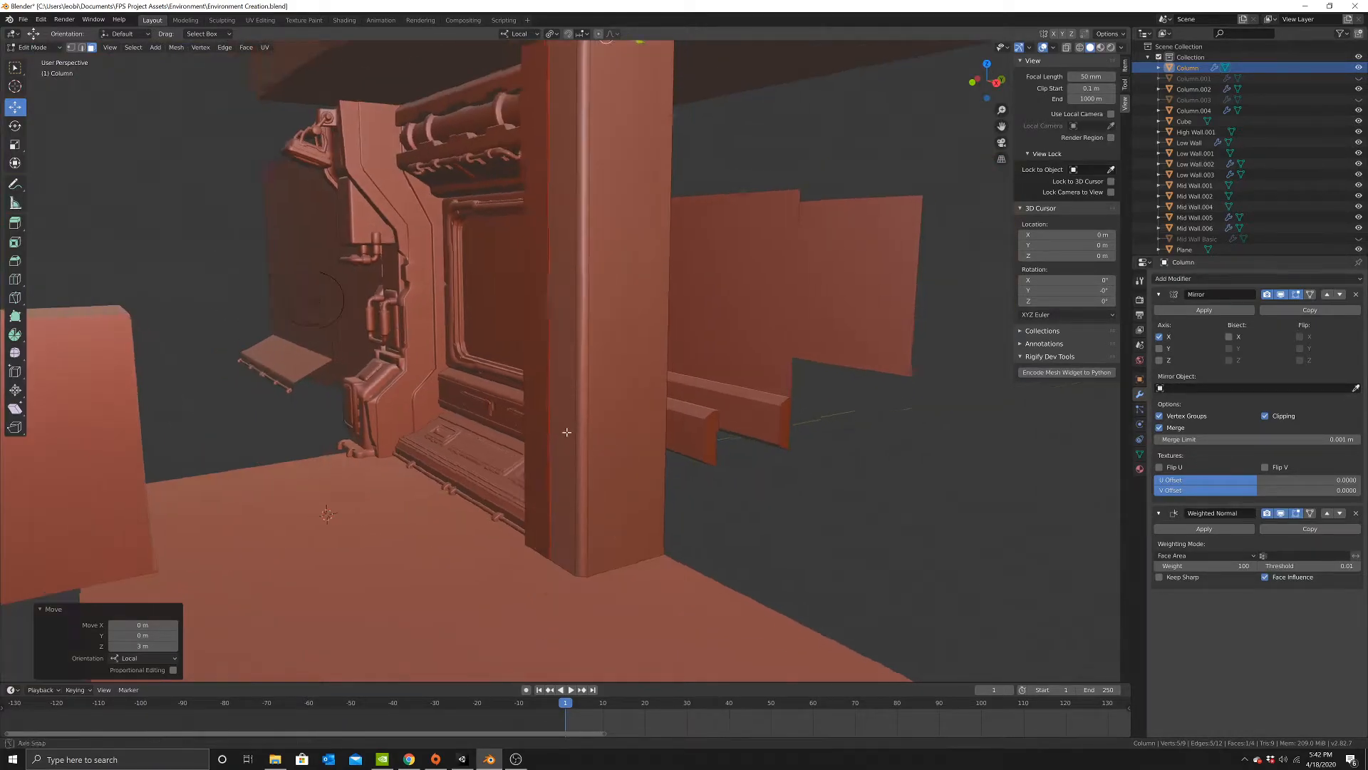
{"action": "middle_click_drag", "start_coordinate": [565, 430], "coordinate": [584, 429]}
{"action": "left_click", "coordinate": [14, 280]}
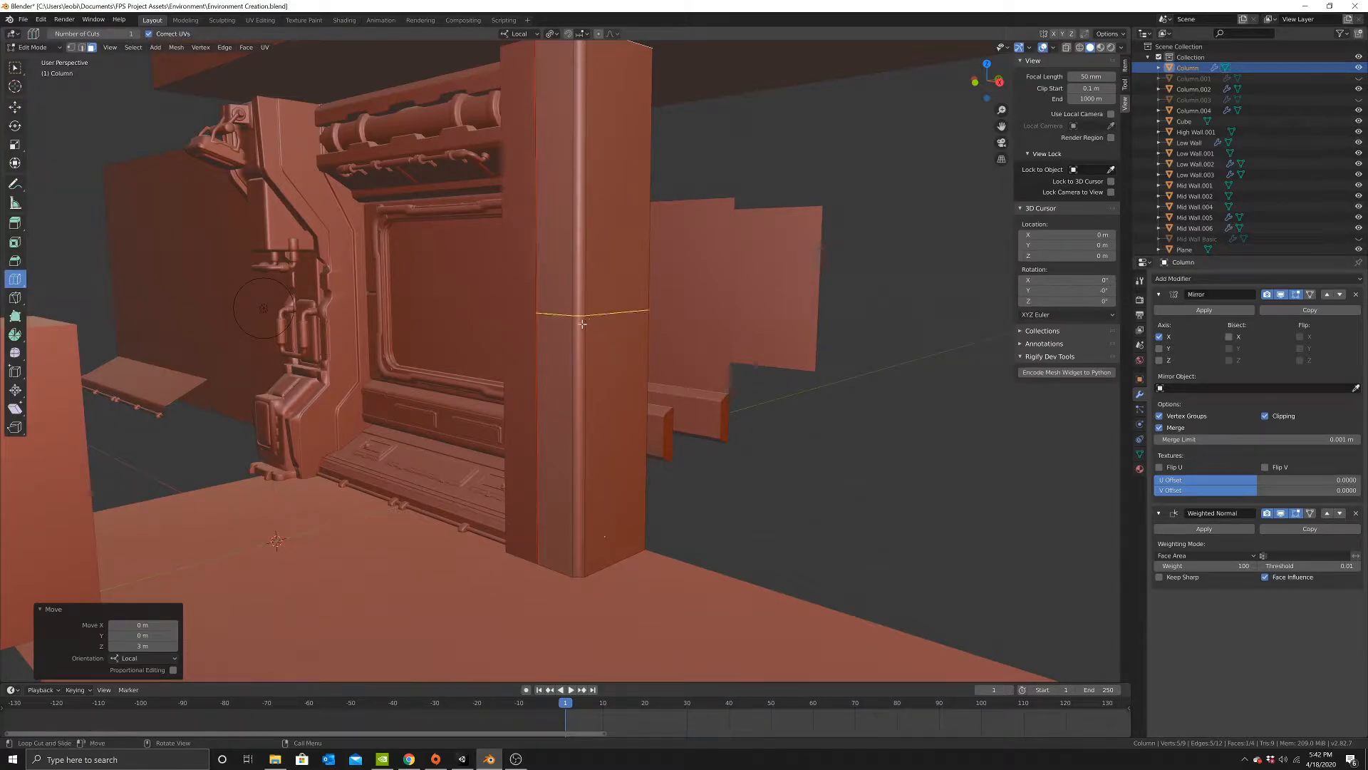
{"action": "left_click", "coordinate": [582, 323]}
{"action": "middle_click_drag", "start_coordinate": [583, 324], "coordinate": [614, 402]}
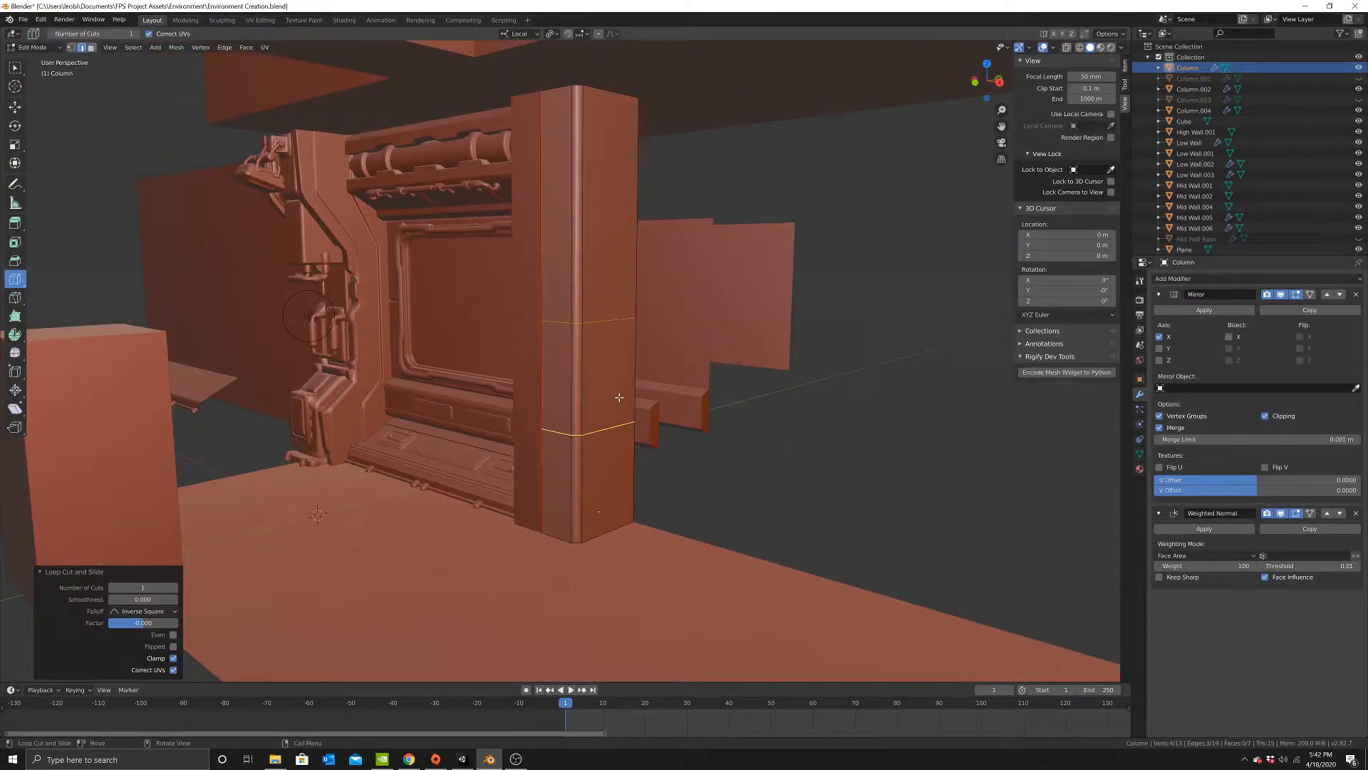
{"action": "key", "text": "ctrl+b"}
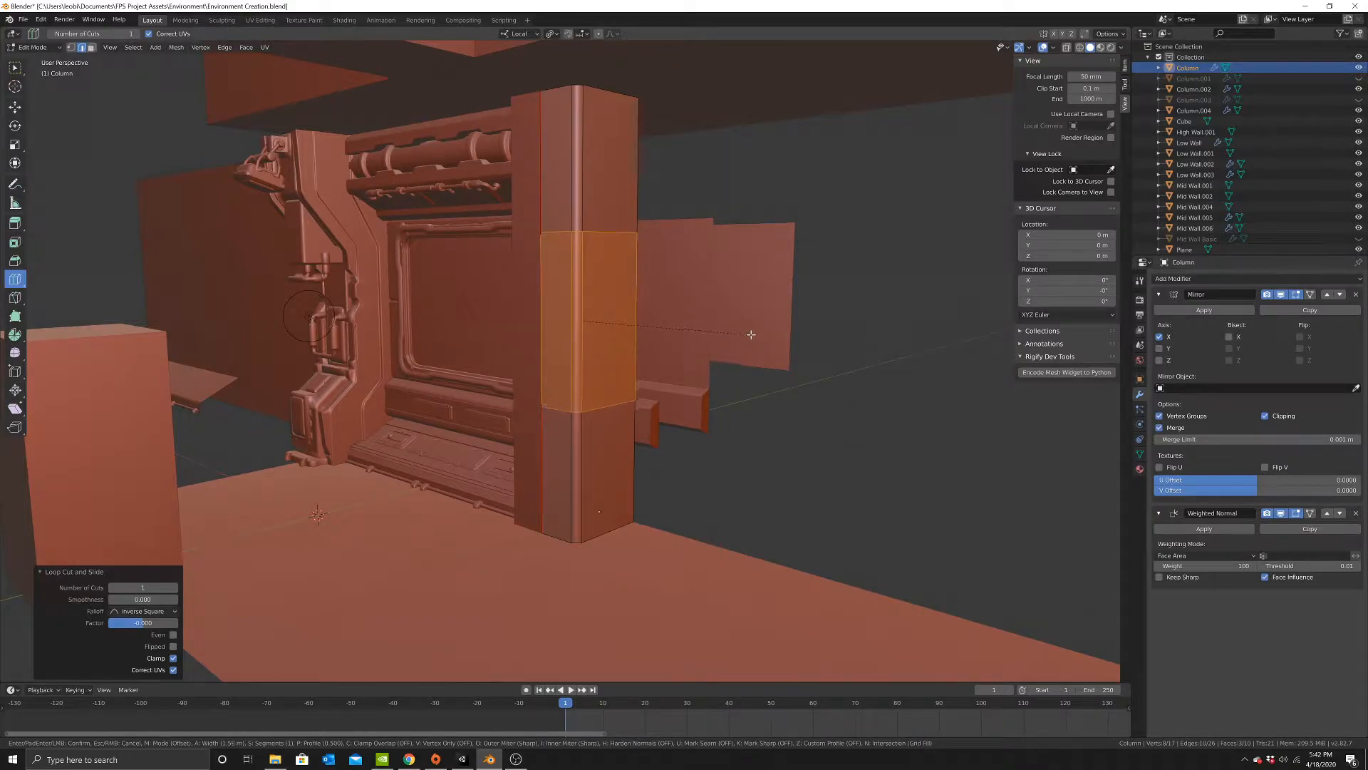
{"action": "left_click", "coordinate": [752, 334]}
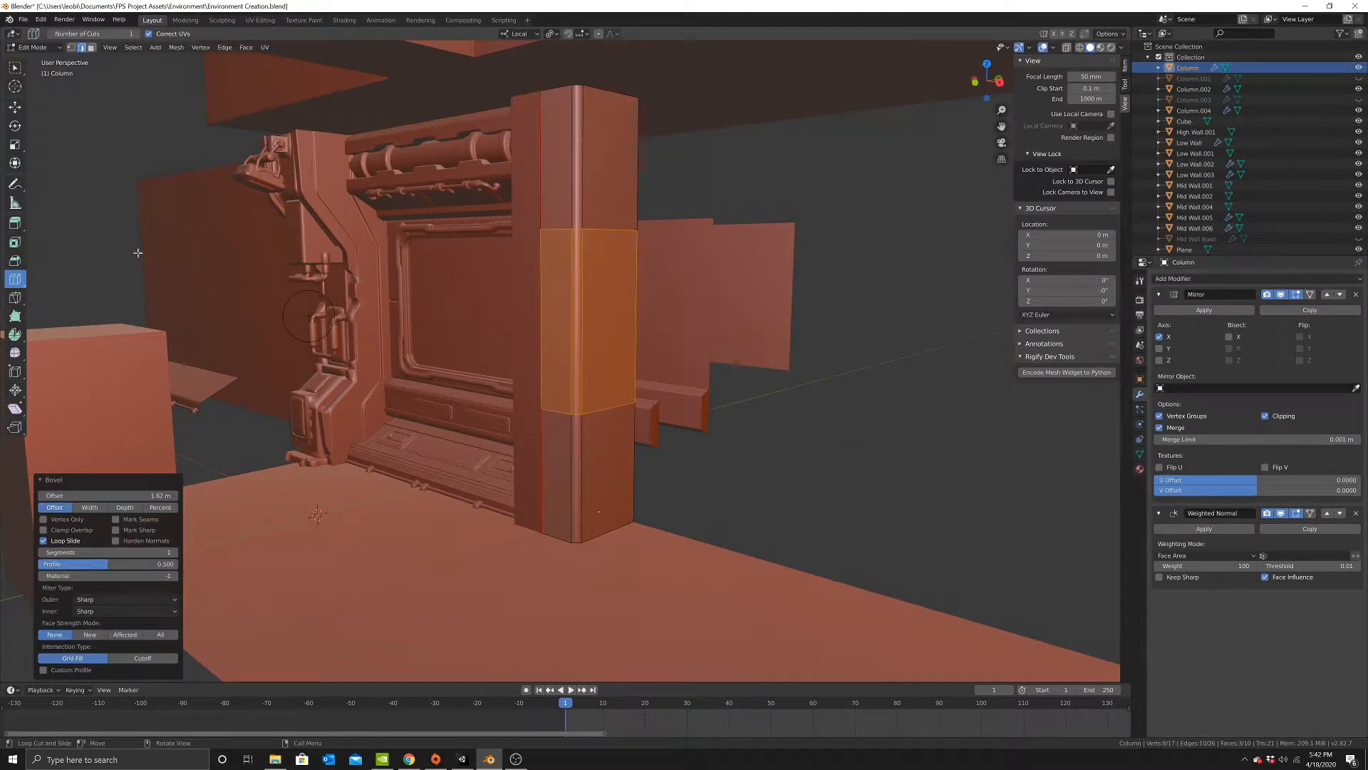
Shift the column's middle section slightly down and scale it by about 1.097 along Z.
{"action": "left_click", "coordinate": [15, 106]}
{"action": "left_click_drag", "start_coordinate": [580, 281], "coordinate": [580, 290]}
{"action": "key", "text": "s"}
{"action": "key", "text": "z"}
{"action": "left_click", "coordinate": [700, 279]}
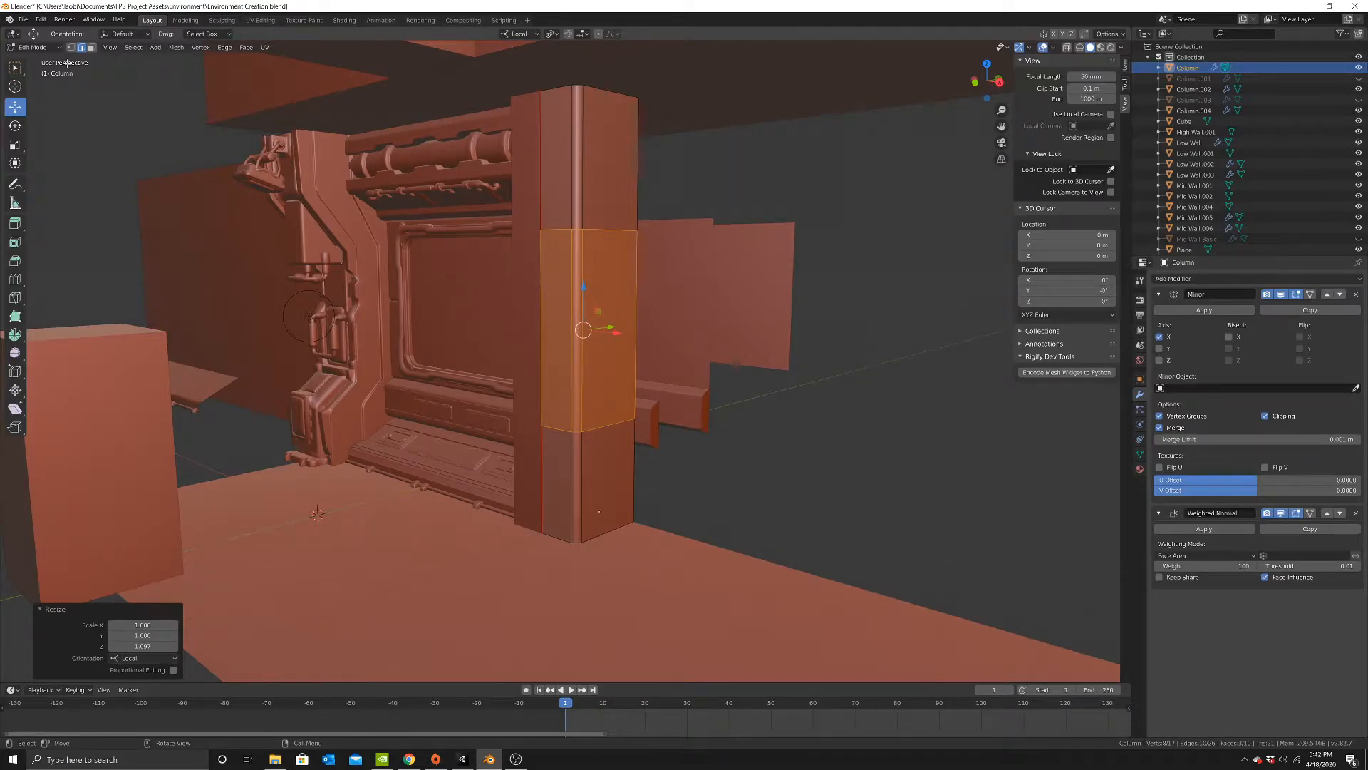
Select the entire column mesh and clear the seams from its edges.
{"action": "left_click", "coordinate": [802, 118]}
{"action": "left_click", "coordinate": [616, 231]}
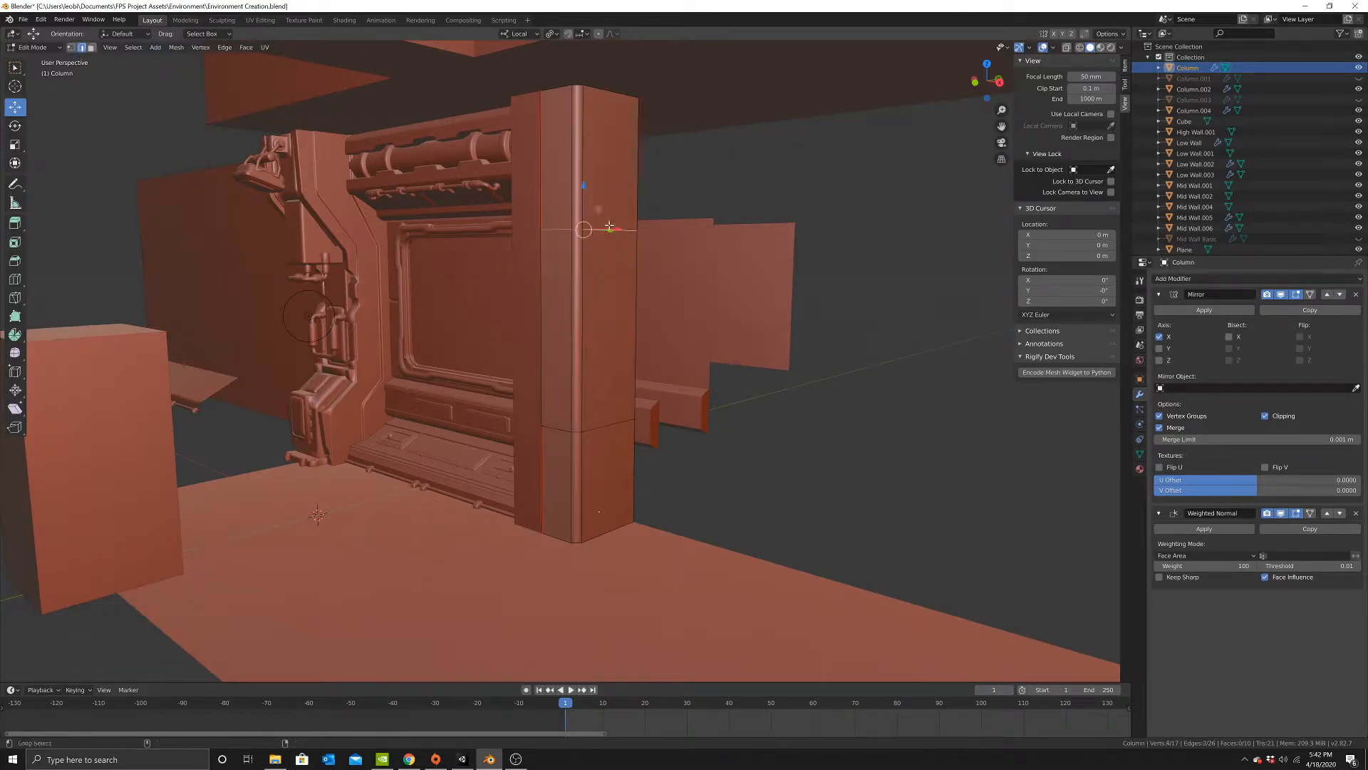
{"action": "key", "text": "a"}
{"action": "right_click", "coordinate": [435, 196]}
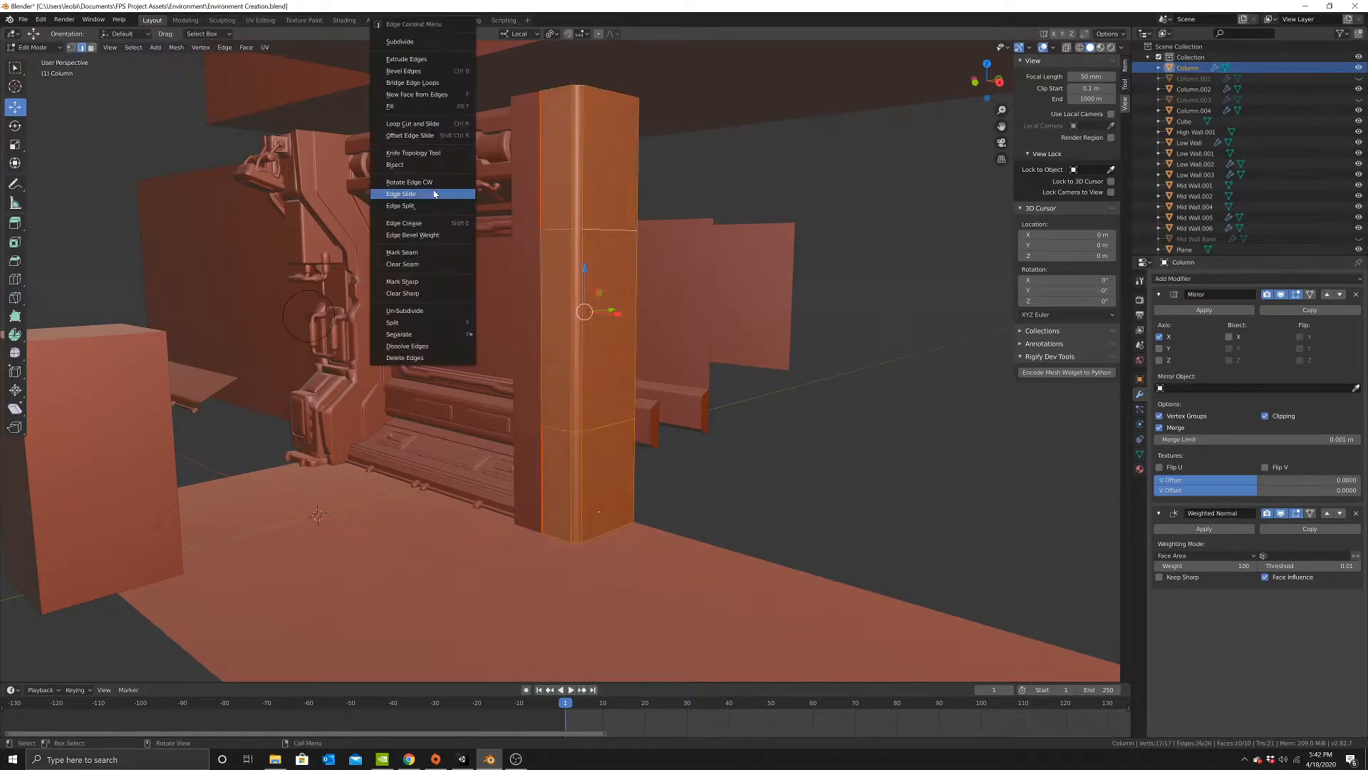
{"action": "left_click", "coordinate": [409, 265]}
{"action": "left_click", "coordinate": [907, 199]}
Select the column's two horizontal edge loops and bevel them by about 0.0462 m into narrow bands.
{"action": "left_click", "coordinate": [631, 244], "text": "alt"}
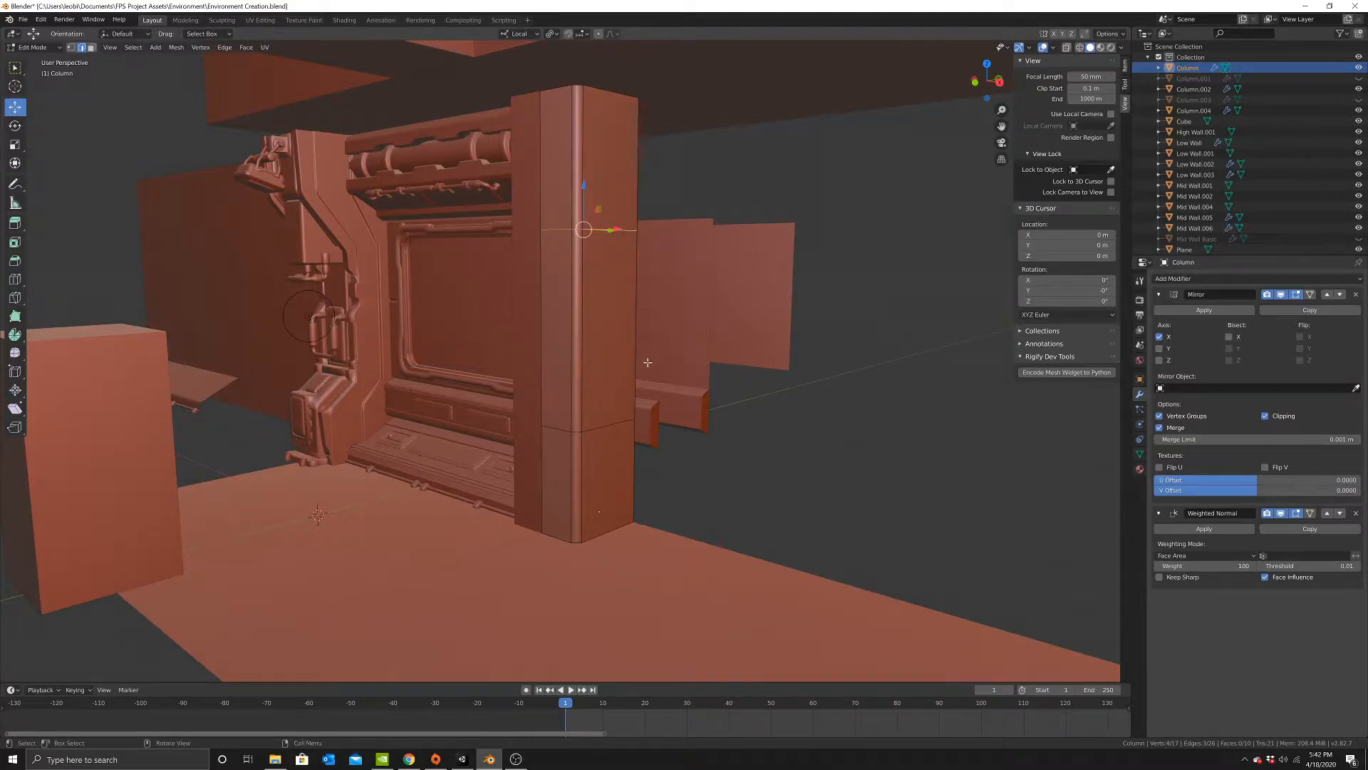
{"action": "left_click", "coordinate": [605, 420], "text": "alt+shift"}
{"action": "key", "text": "ctrl+b"}
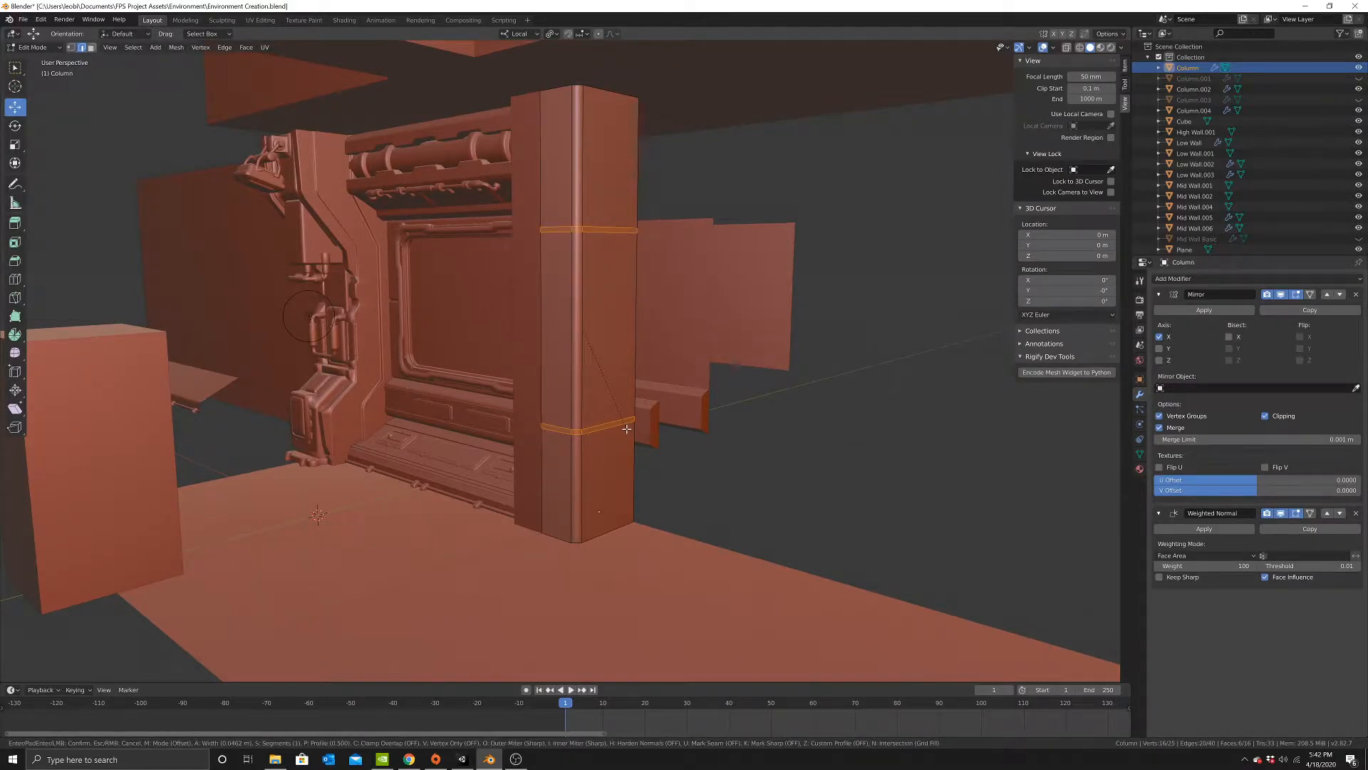
{"action": "left_click", "coordinate": [626, 428]}
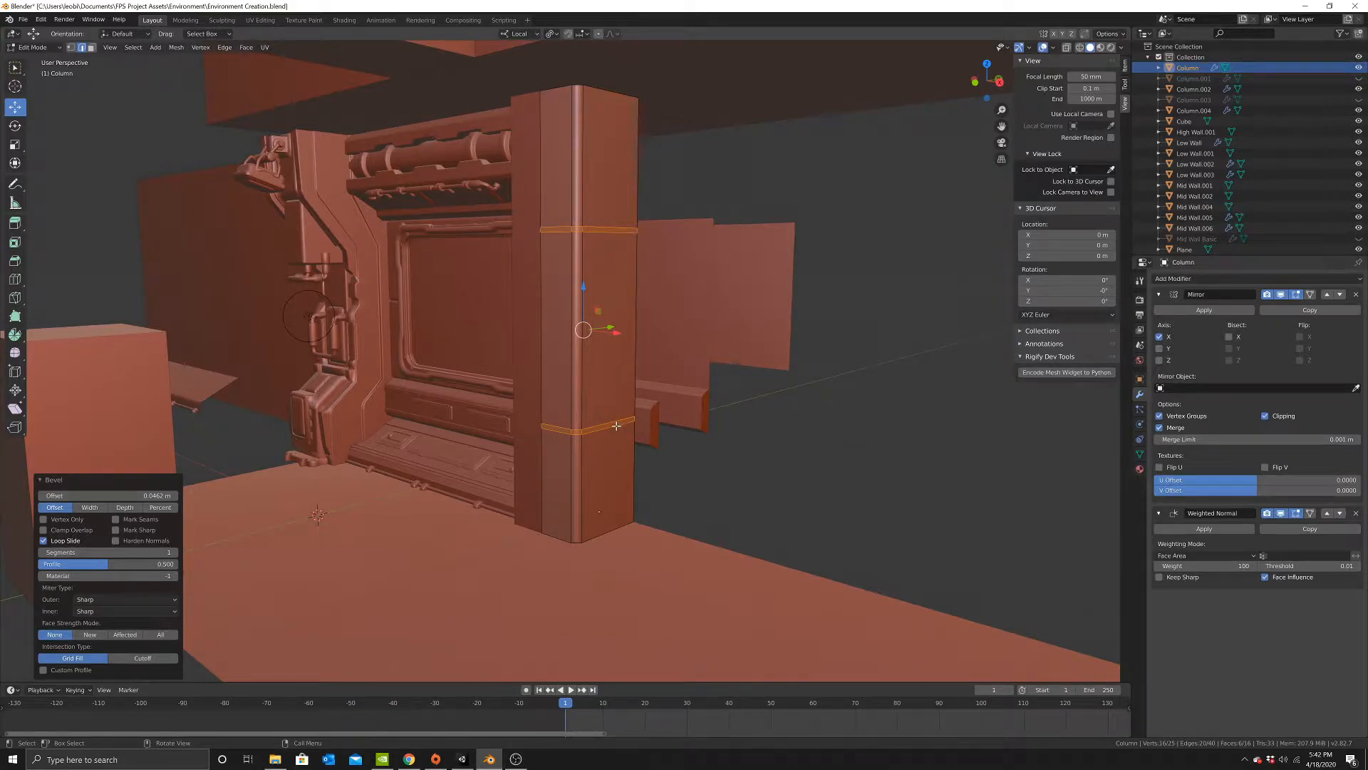
Try extruding the column's six large panel faces on its two visible sides by about 0.019 m.
{"action": "left_click", "coordinate": [91, 47]}
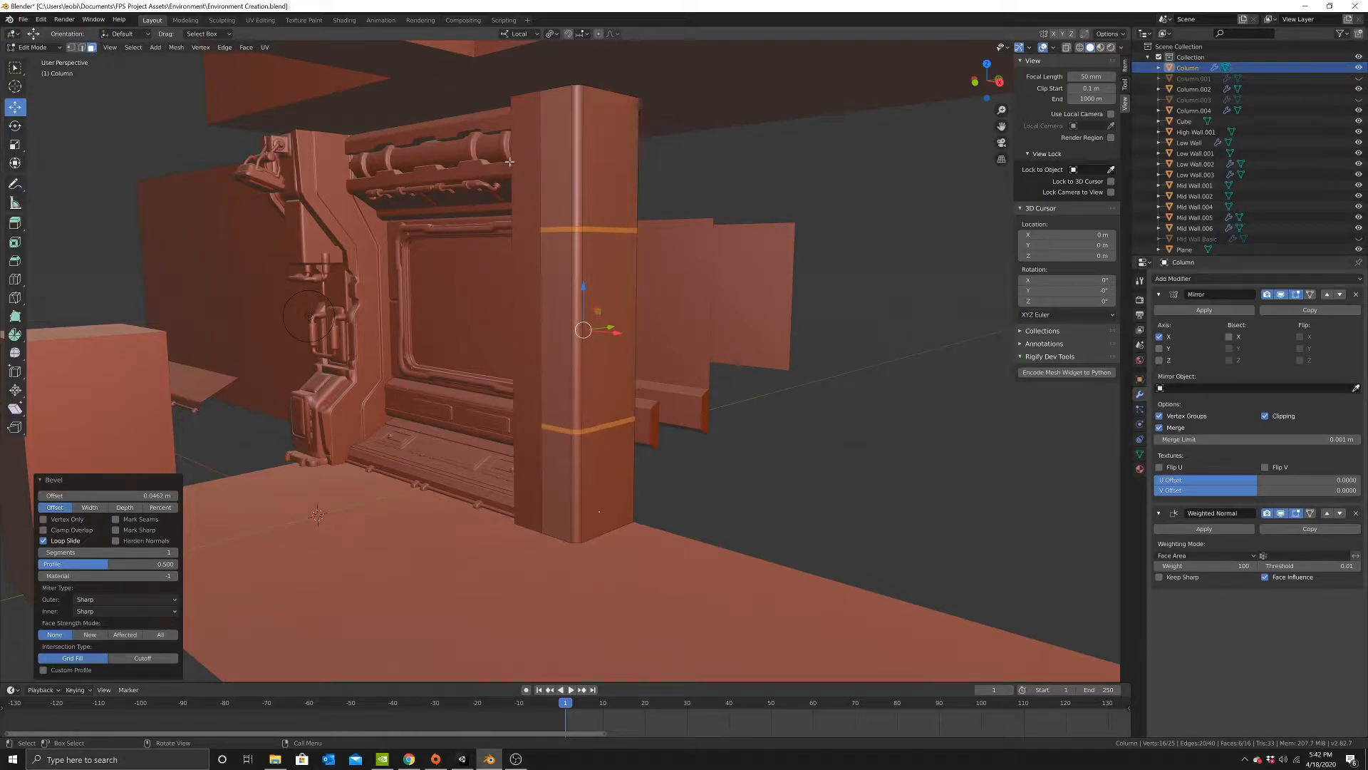
{"action": "left_click", "coordinate": [559, 159]}
{"action": "left_click", "coordinate": [612, 199], "text": "shift"}
{"action": "left_click", "coordinate": [612, 281], "text": "shift"}
{"action": "left_click", "coordinate": [554, 311], "text": "shift"}
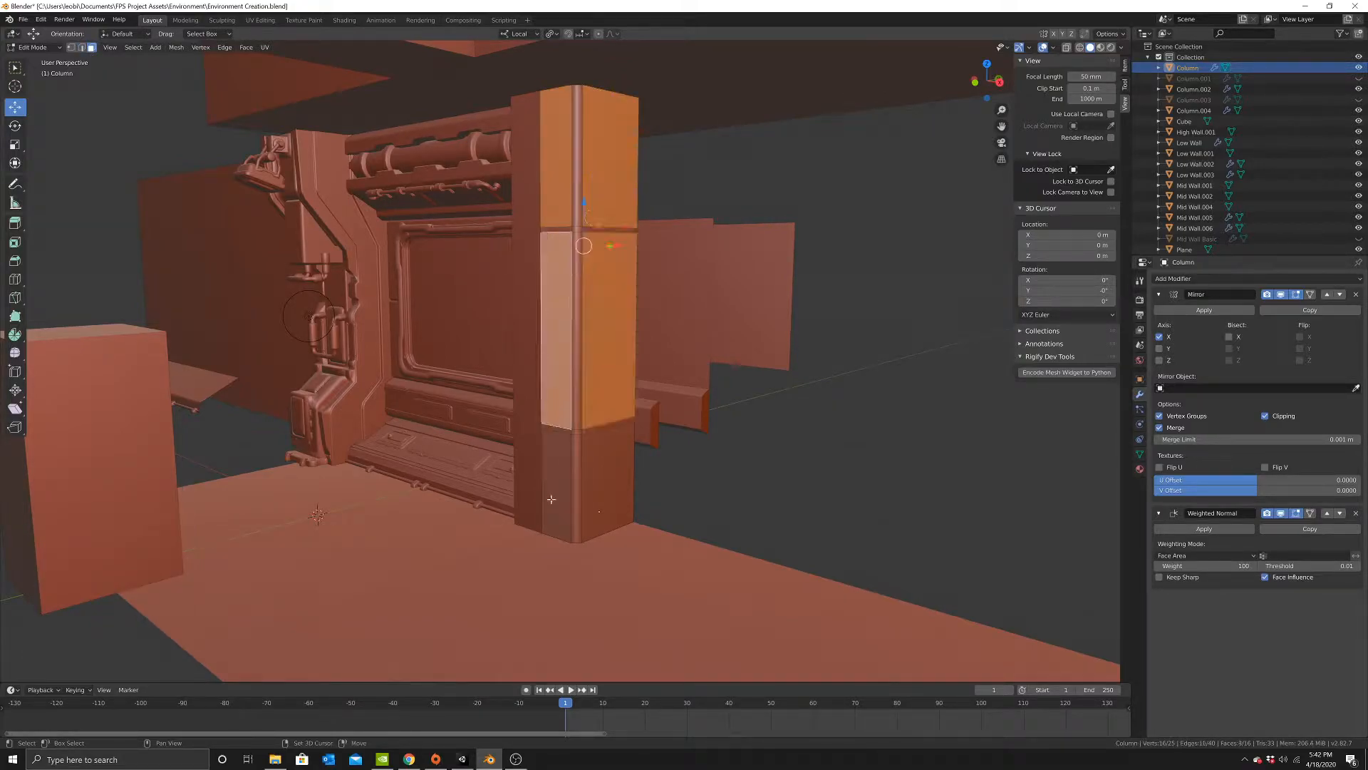
{"action": "left_click", "coordinate": [552, 498], "text": "shift"}
{"action": "left_click", "coordinate": [609, 479], "text": "shift"}
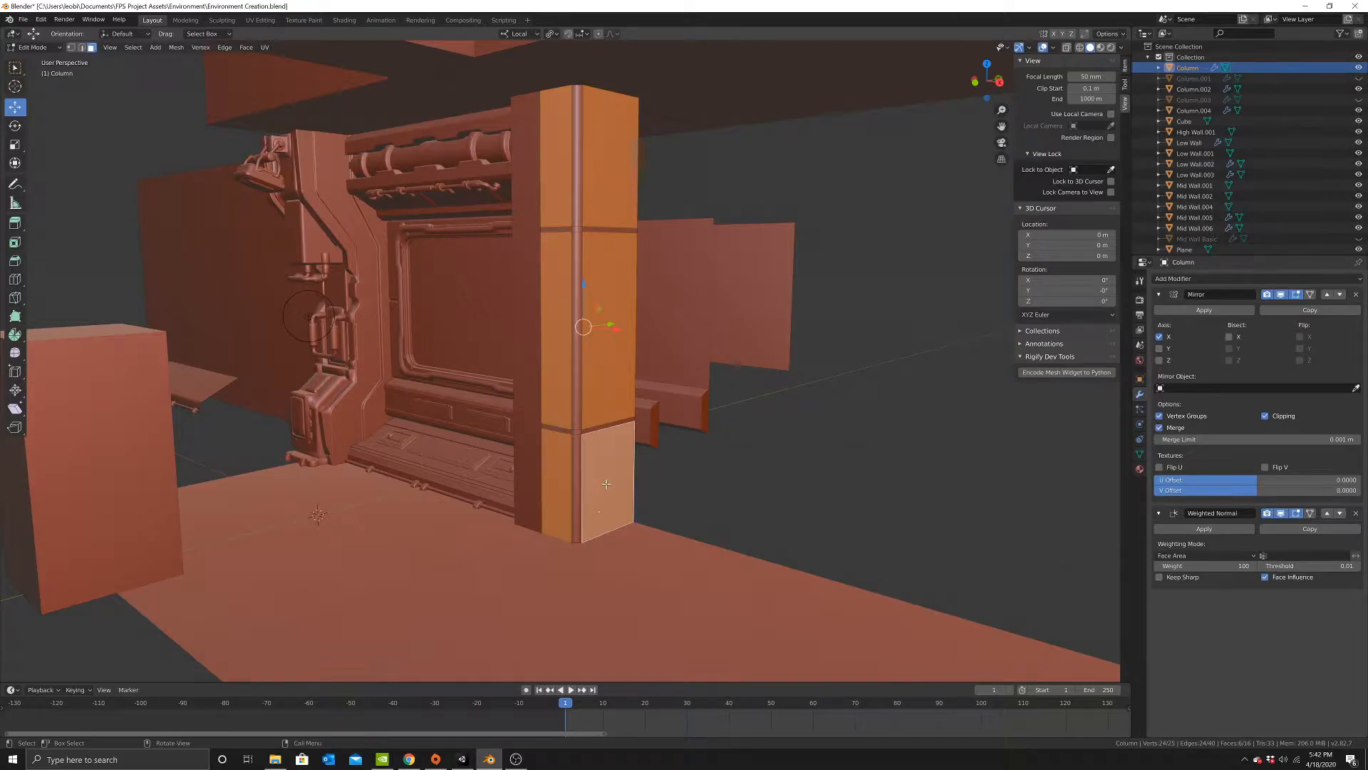
{"action": "scroll", "coordinate": [611, 496], "scroll_direction": "up", "scroll_amount": 1}
{"action": "key", "text": "e"}
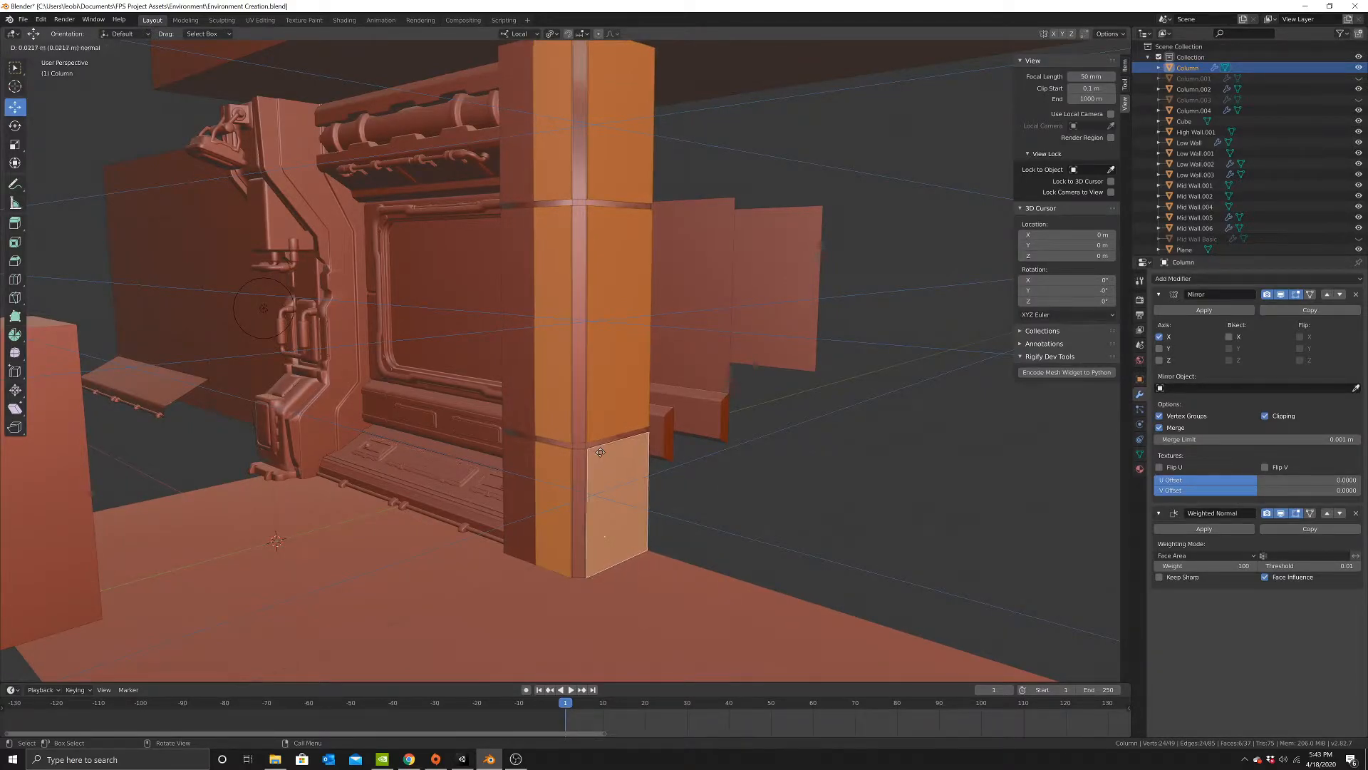
{"action": "left_click", "coordinate": [601, 451]}
Extrude the six panel faces again by about 0.0725 m and scale them slightly smaller, to about 0.95.
{"action": "key", "text": "e"}
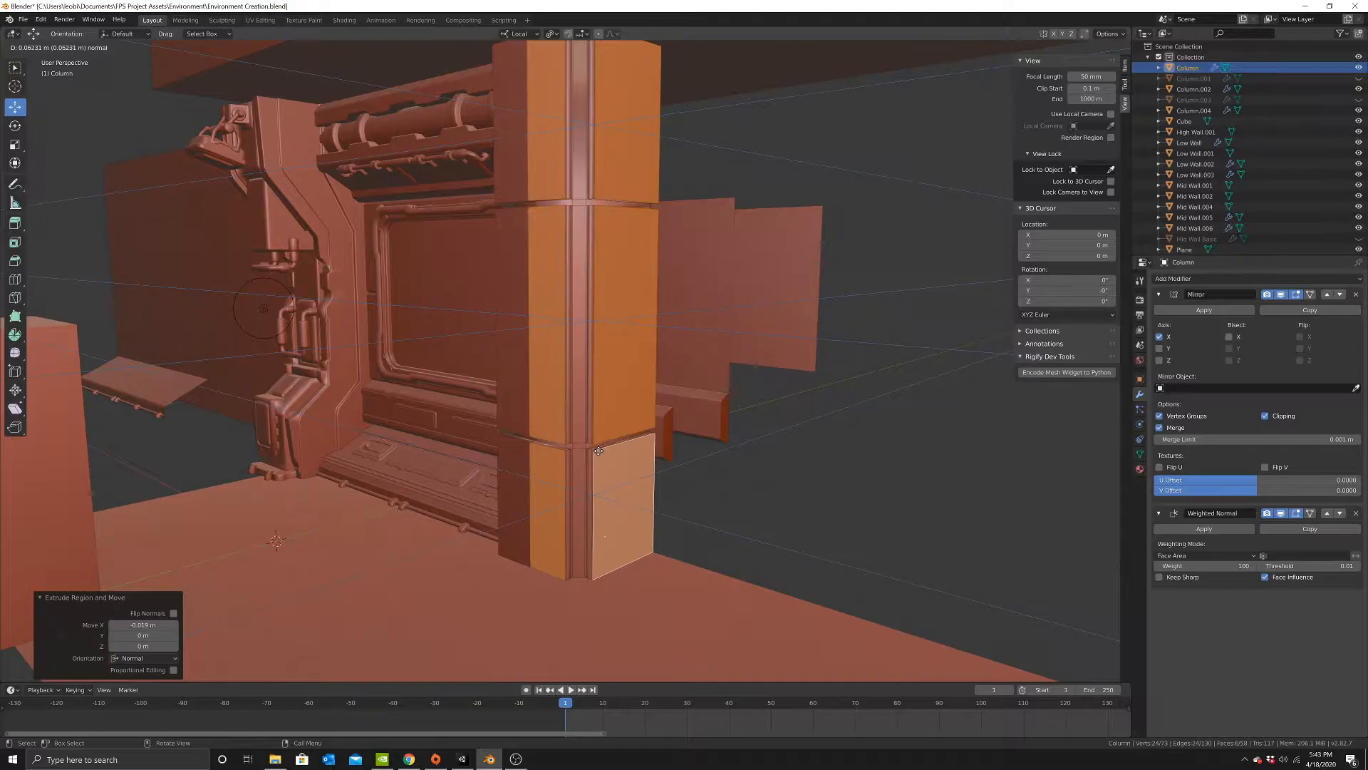
{"action": "left_click", "coordinate": [633, 454]}
{"action": "key", "text": "s"}
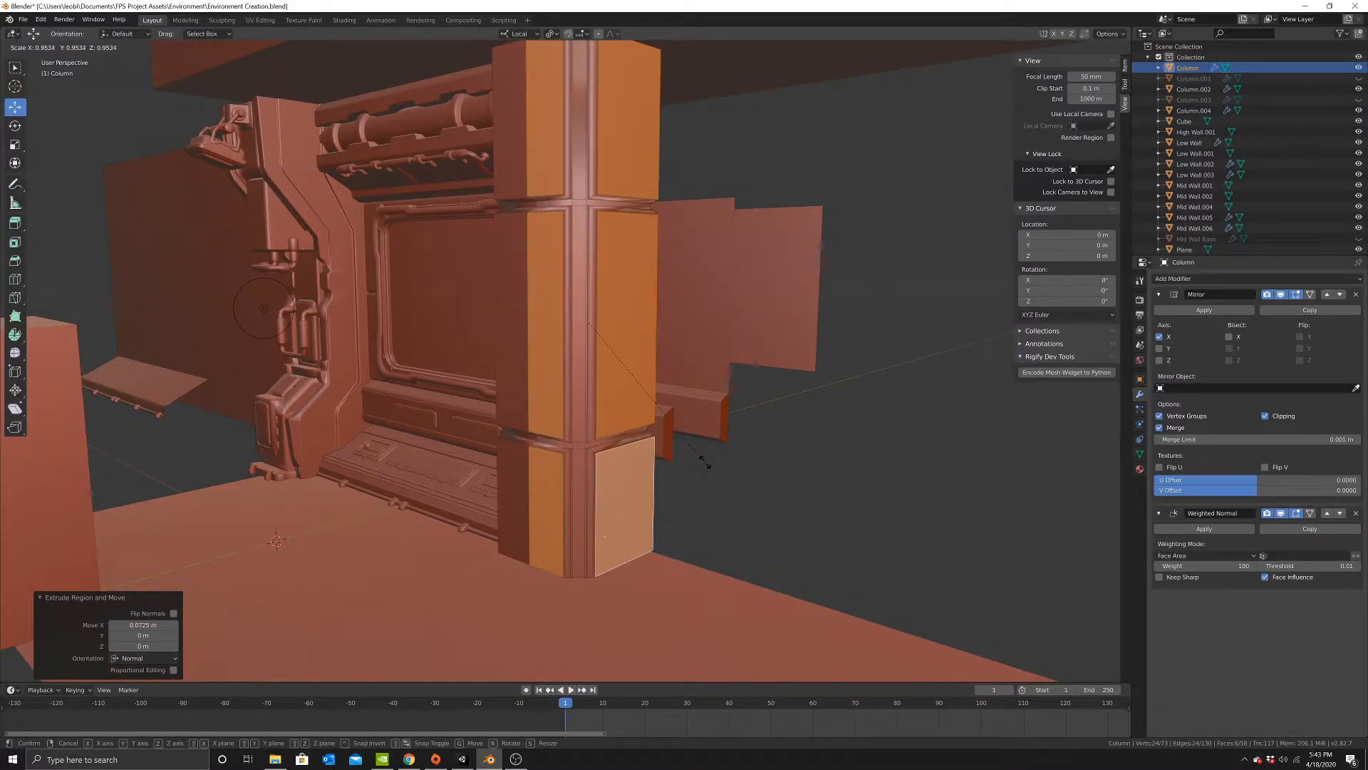
{"action": "left_click", "coordinate": [704, 461]}
{"action": "scroll", "coordinate": [702, 463], "scroll_direction": "down", "scroll_amount": 2}
{"action": "key", "text": "Tab"}
{"action": "scroll", "coordinate": [642, 488], "scroll_direction": "down", "scroll_amount": 3}
{"action": "middle_click_drag", "start_coordinate": [620, 495], "coordinate": [580, 498]}
{"action": "key", "text": "Tab"}
{"action": "scroll", "coordinate": [638, 502], "scroll_direction": "up", "scroll_amount": 2}
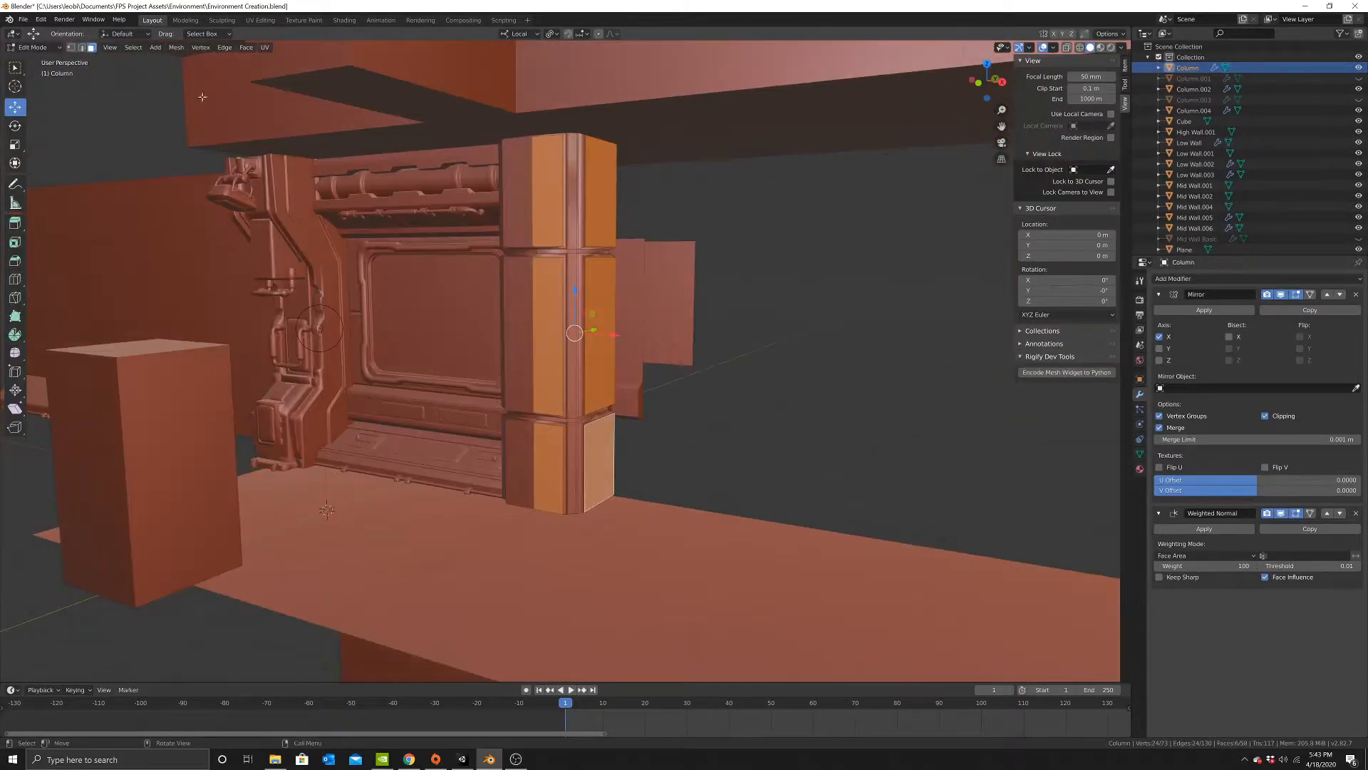
Try circle-selecting the column's lower vertices in wireframe display.
{"action": "left_click", "coordinate": [73, 48]}
{"action": "middle_click_drag", "start_coordinate": [835, 381], "coordinate": [827, 366]}
{"action": "middle_click_drag", "start_coordinate": [748, 441], "coordinate": [757, 400]}
{"action": "left_click", "coordinate": [669, 443]}
{"action": "scroll", "coordinate": [591, 392], "scroll_direction": "up", "scroll_amount": 3}
{"action": "key", "text": "shift+z"}
{"action": "middle_click_drag", "start_coordinate": [577, 488], "coordinate": [574, 475]}
{"action": "key", "text": "c"}
{"action": "scroll", "coordinate": [524, 491], "scroll_direction": "down", "scroll_amount": 6}
{"action": "mouse_move", "coordinate": [526, 487]}
{"action": "left_mouse_down"}
{"action": "mouse_move", "coordinate": [565, 498]}
{"action": "mouse_move", "coordinate": [702, 483]}
{"action": "left_mouse_up"}
{"action": "right_click", "coordinate": [702, 483]}
{"action": "key", "text": "z"}
{"action": "left_click", "coordinate": [774, 480]}
{"action": "key", "text": "c"}
{"action": "right_click", "coordinate": [530, 399]}
{"action": "middle_click_drag", "start_coordinate": [731, 437], "coordinate": [696, 450]}
Undo the vertex selections, panel scaling and panel extrusions, back to the two bevelled bands.
{"action": "key", "text": "ctrl+z"}
{"action": "key", "text": "ctrl+z"}
{"action": "key", "text": "ctrl+z"}
{"action": "key", "text": "ctrl+z"}
{"action": "key", "text": "ctrl+z"}
{"action": "key", "text": "ctrl+z"}
{"action": "key", "text": "ctrl+z"}
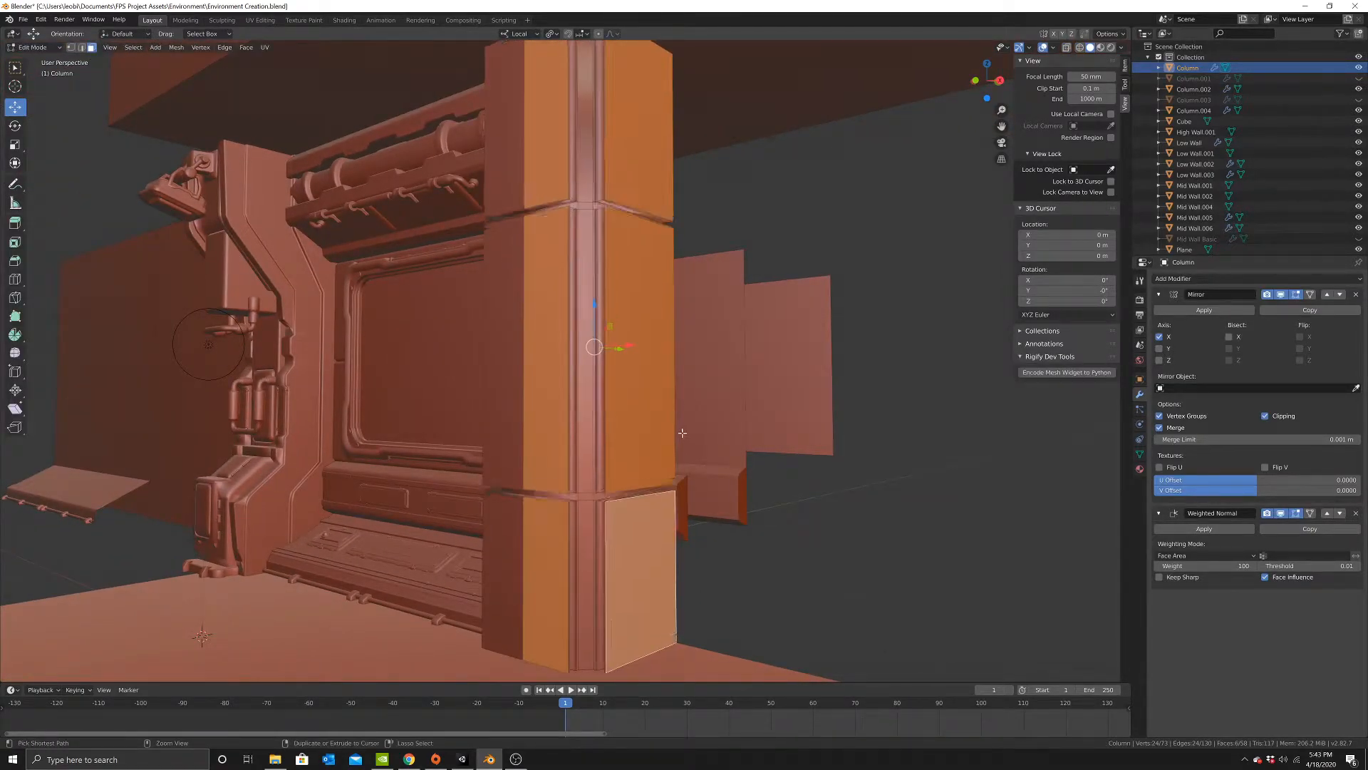
{"action": "key", "text": "ctrl+z"}
{"action": "key", "text": "ctrl+z"}
{"action": "key", "text": "ctrl+z"}
{"action": "key", "text": "ctrl+z"}
{"action": "key", "text": "ctrl+z"}
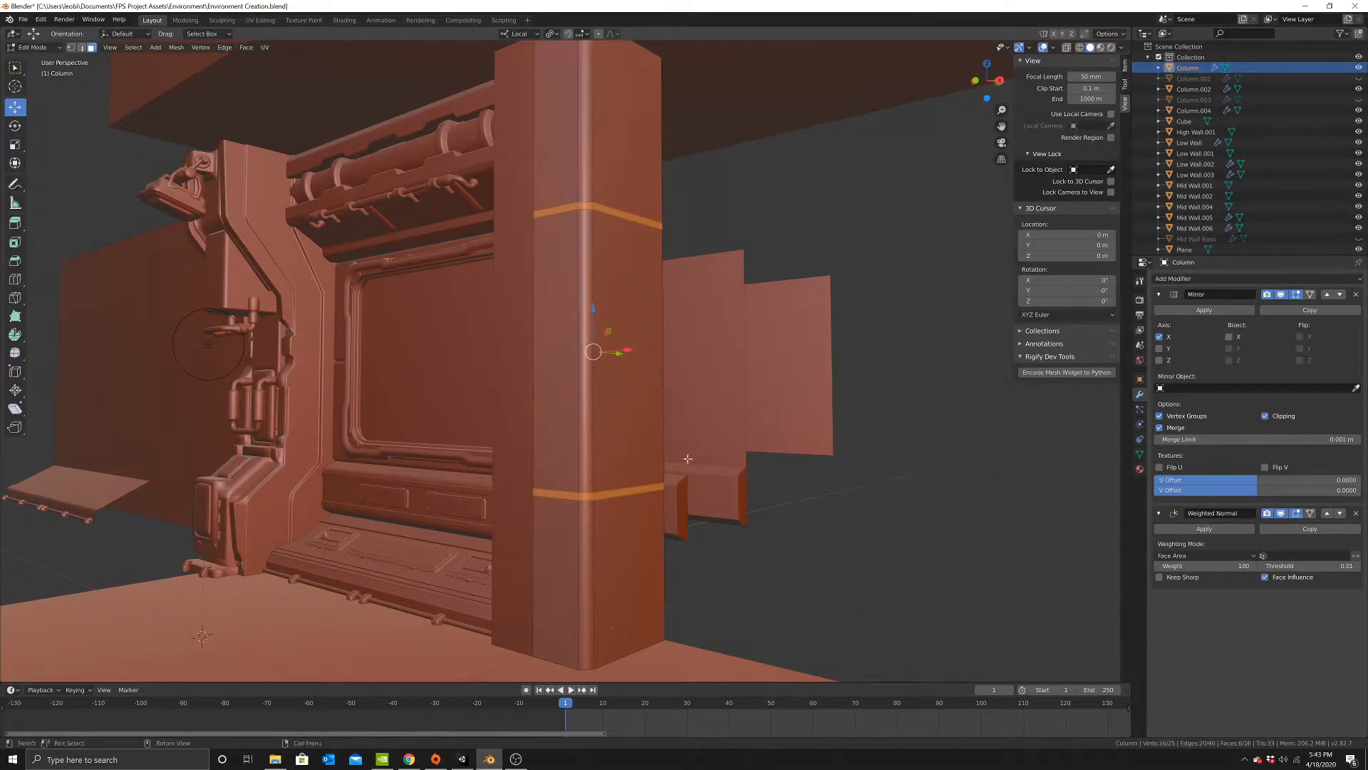
Narrow the two bevelled bands by scaling them to about 0.489 along local Z.
{"action": "key", "text": "s"}
{"action": "key", "text": "z"}
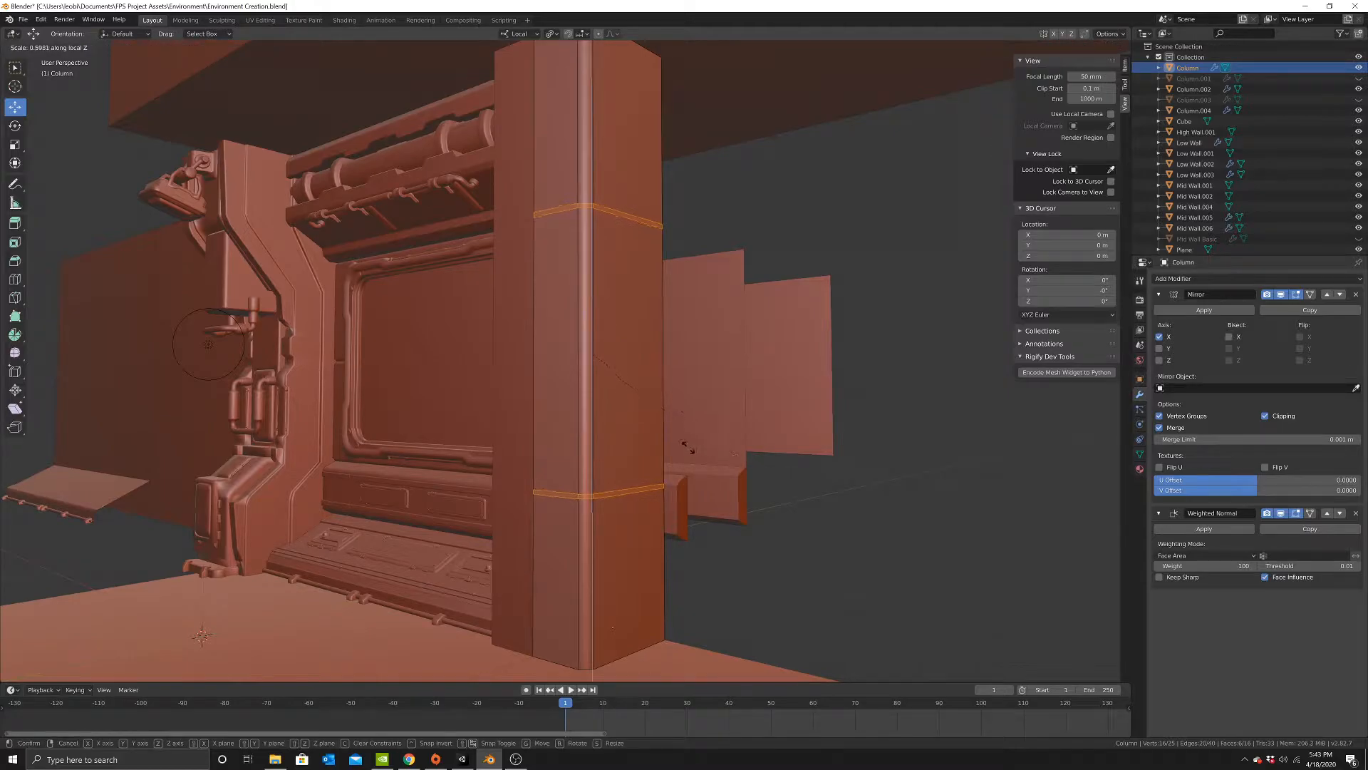
{"action": "left_click", "coordinate": [664, 438]}
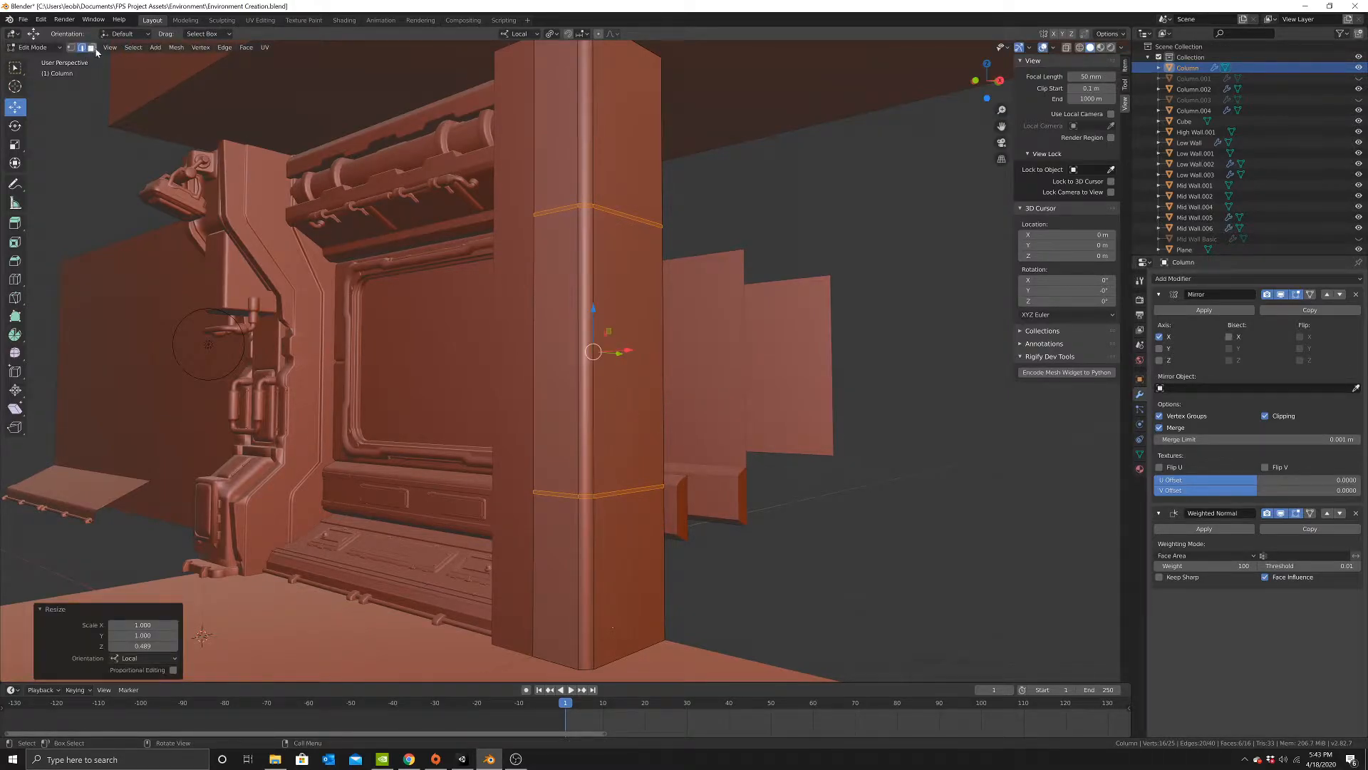
{"action": "left_click", "coordinate": [567, 585]}
{"action": "left_click", "coordinate": [635, 454], "text": "shift"}
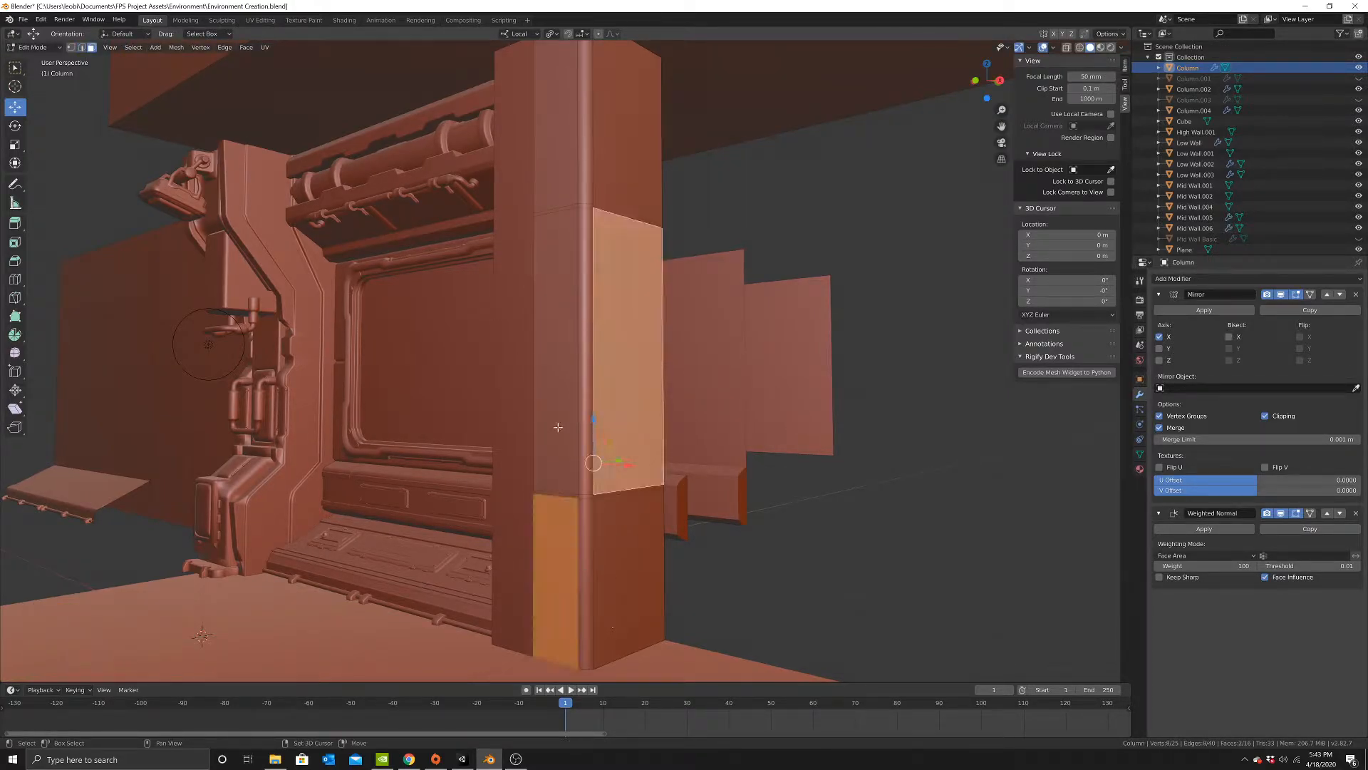
{"action": "left_click", "coordinate": [557, 426], "text": "shift"}
{"action": "middle_click_drag", "start_coordinate": [622, 296], "coordinate": [593, 311]}
{"action": "scroll", "coordinate": [602, 311], "scroll_direction": "down", "scroll_amount": 2}
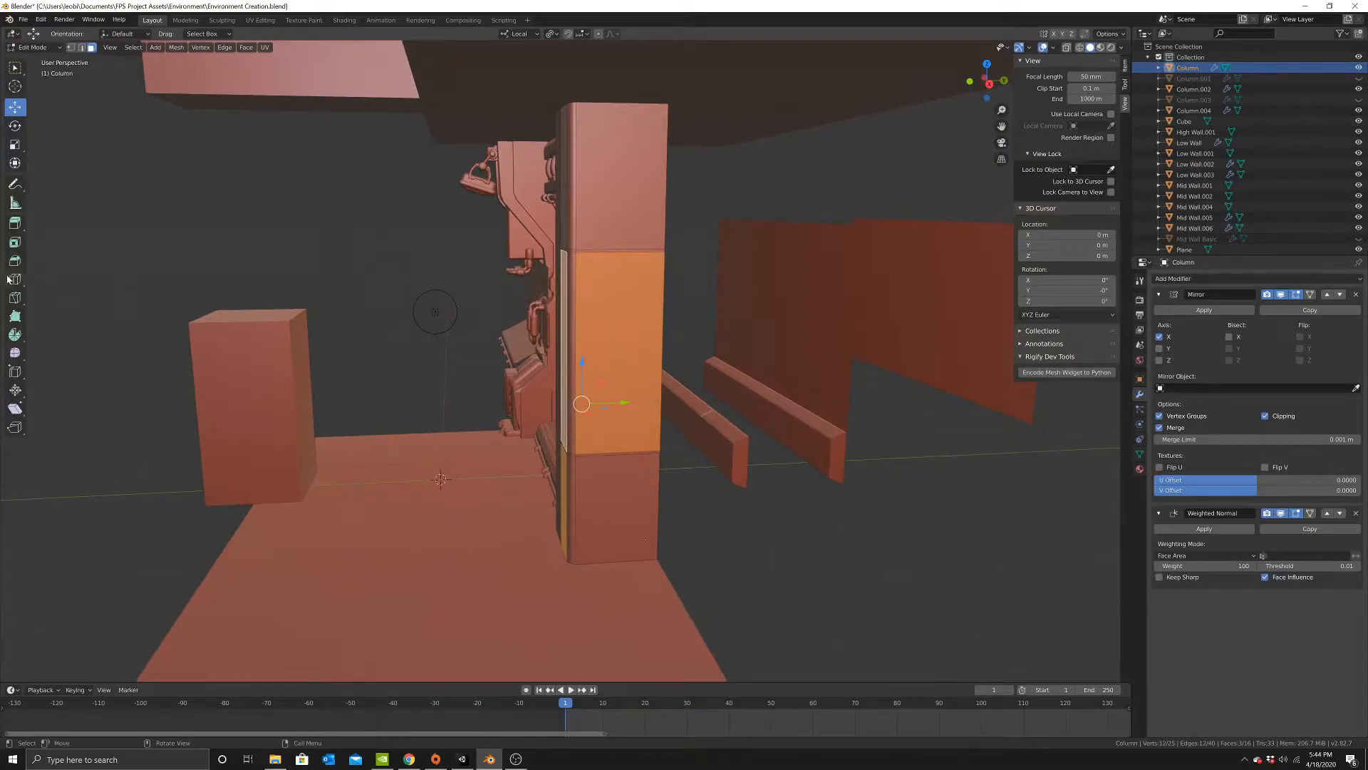
Add one vertical loop cut to the column's side and move it about 0.186 m along local Y.
{"action": "left_click", "coordinate": [15, 279]}
{"action": "left_click", "coordinate": [647, 559]}
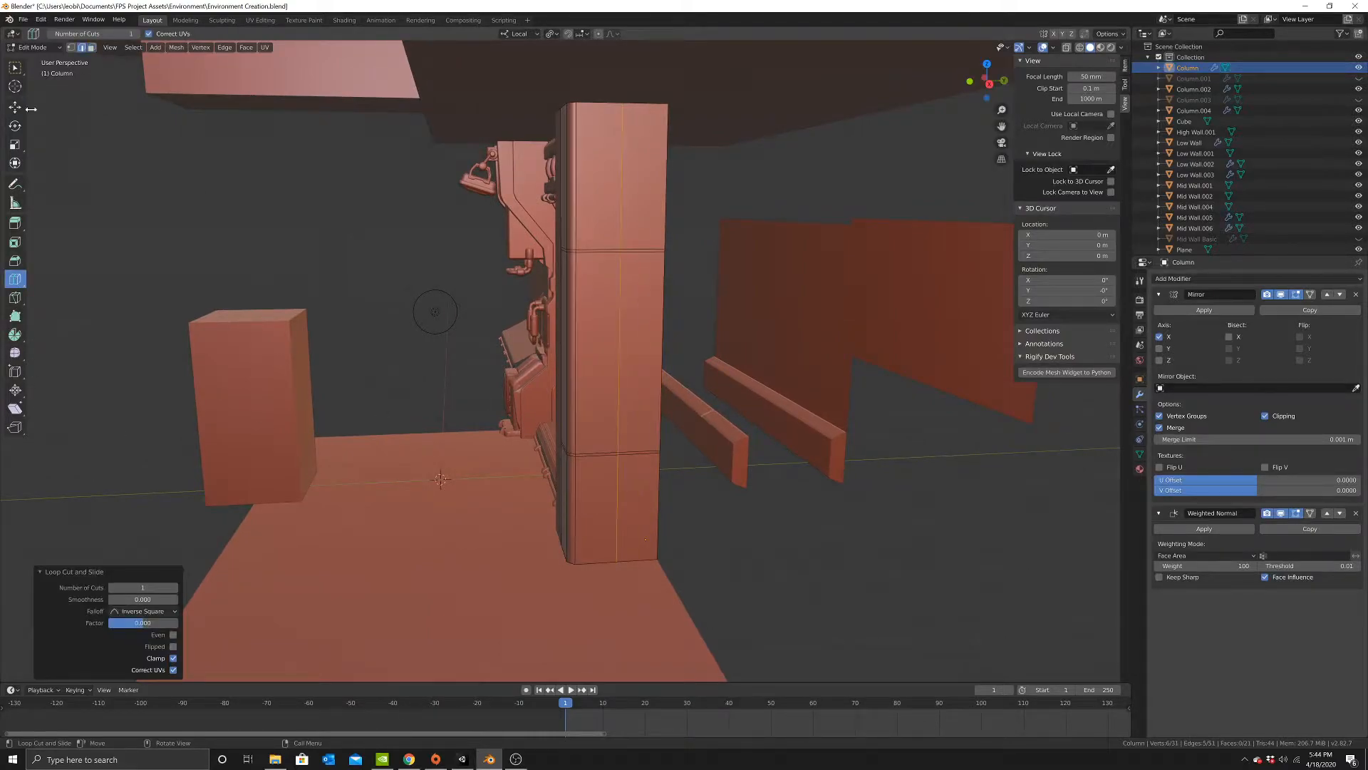
{"action": "left_click", "coordinate": [19, 109]}
{"action": "left_click_drag", "start_coordinate": [645, 346], "coordinate": [677, 348]}
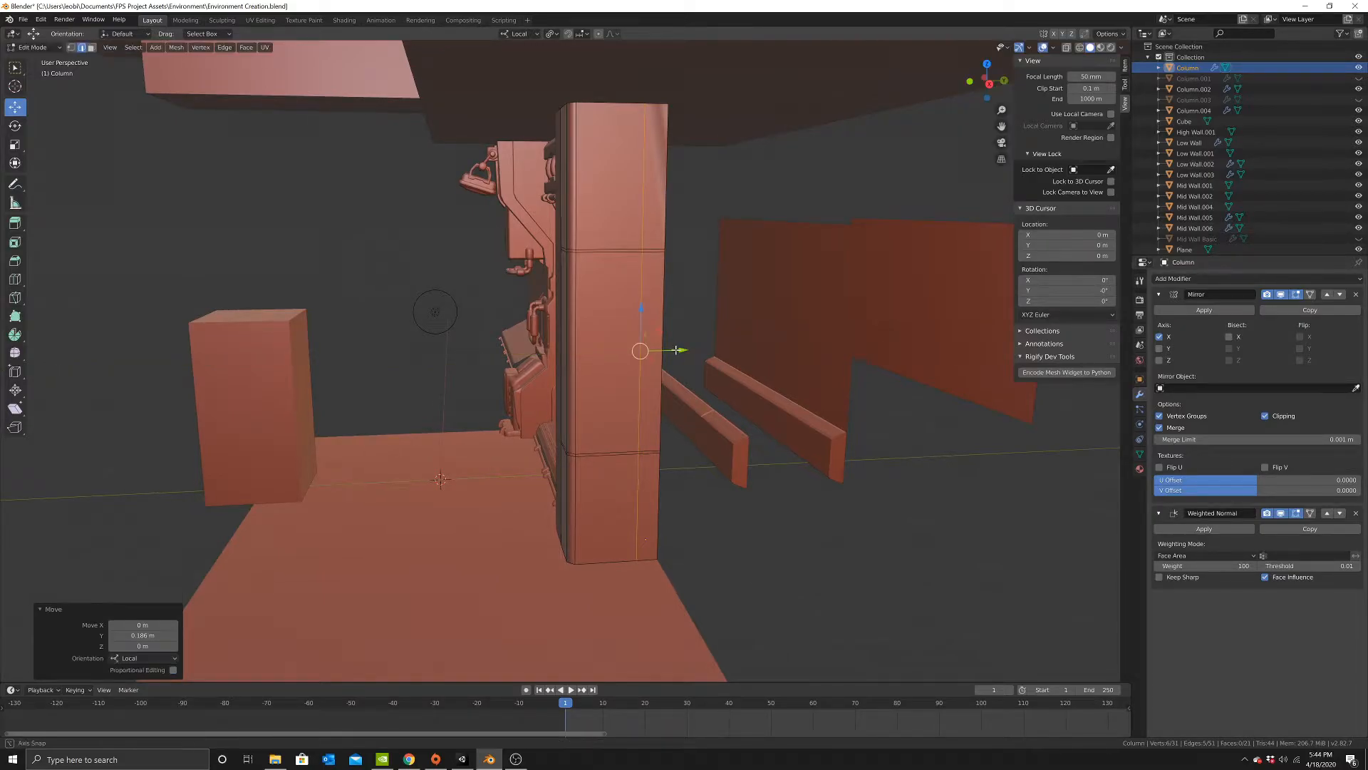
Select the entire column mesh and move it about -0.0797 m along local X.
{"action": "middle_click_drag", "start_coordinate": [677, 348], "coordinate": [722, 346]}
{"action": "key", "text": "a"}
{"action": "middle_click_drag", "start_coordinate": [570, 391], "coordinate": [638, 397]}
{"action": "scroll", "coordinate": [638, 396], "scroll_direction": "up", "scroll_amount": 1}
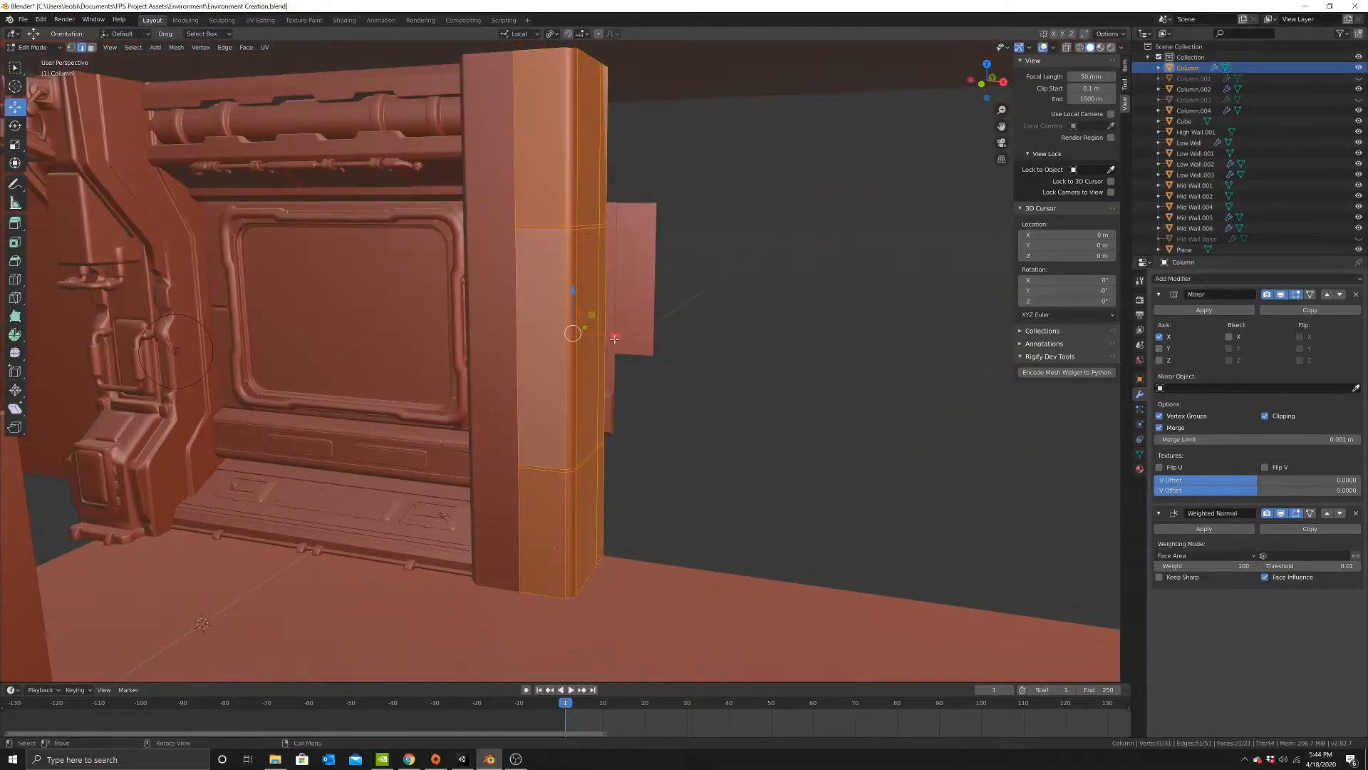
{"action": "left_click_drag", "start_coordinate": [618, 339], "coordinate": [613, 345]}
{"action": "middle_click_drag", "start_coordinate": [613, 345], "coordinate": [584, 320]}
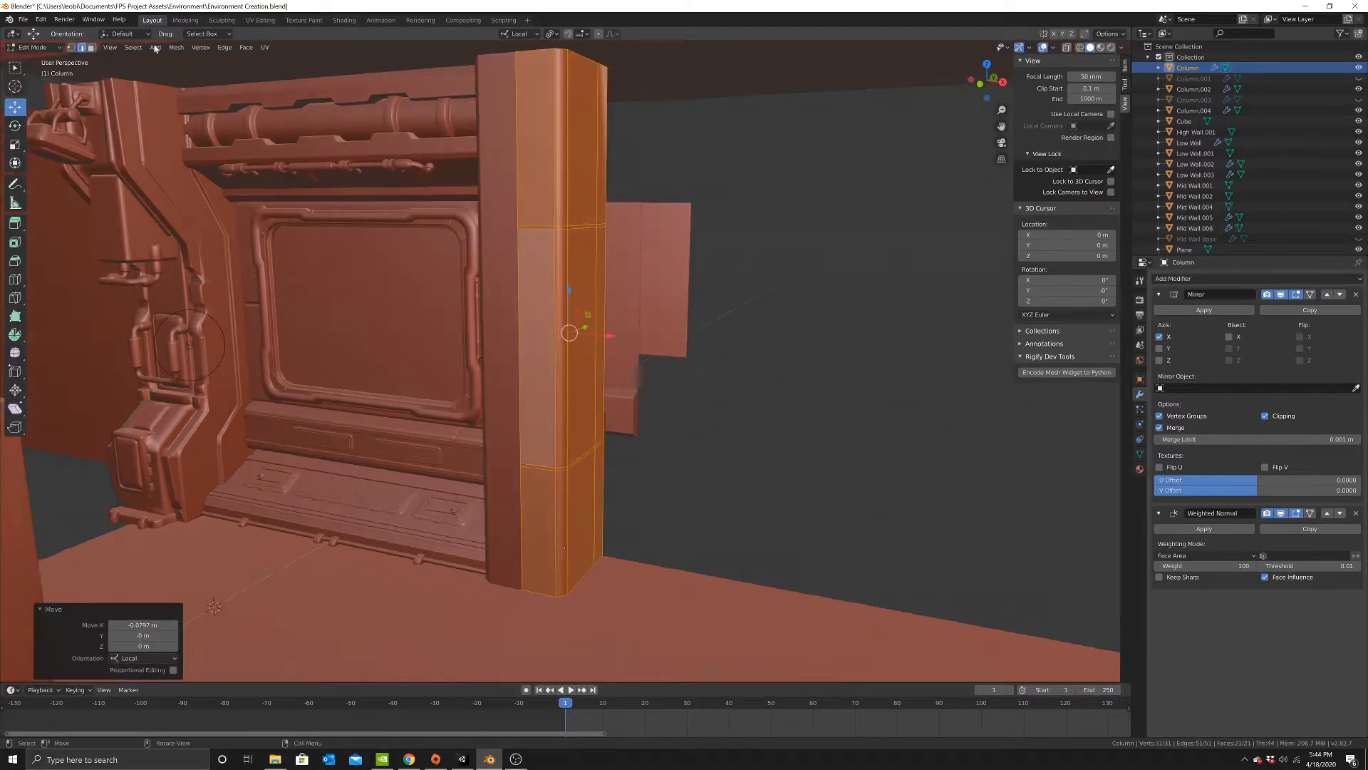
{"action": "left_click", "coordinate": [93, 50]}
{"action": "middle_click_drag", "start_coordinate": [677, 463], "coordinate": [602, 469]}
{"action": "scroll", "coordinate": [602, 469], "scroll_direction": "up", "scroll_amount": 1}
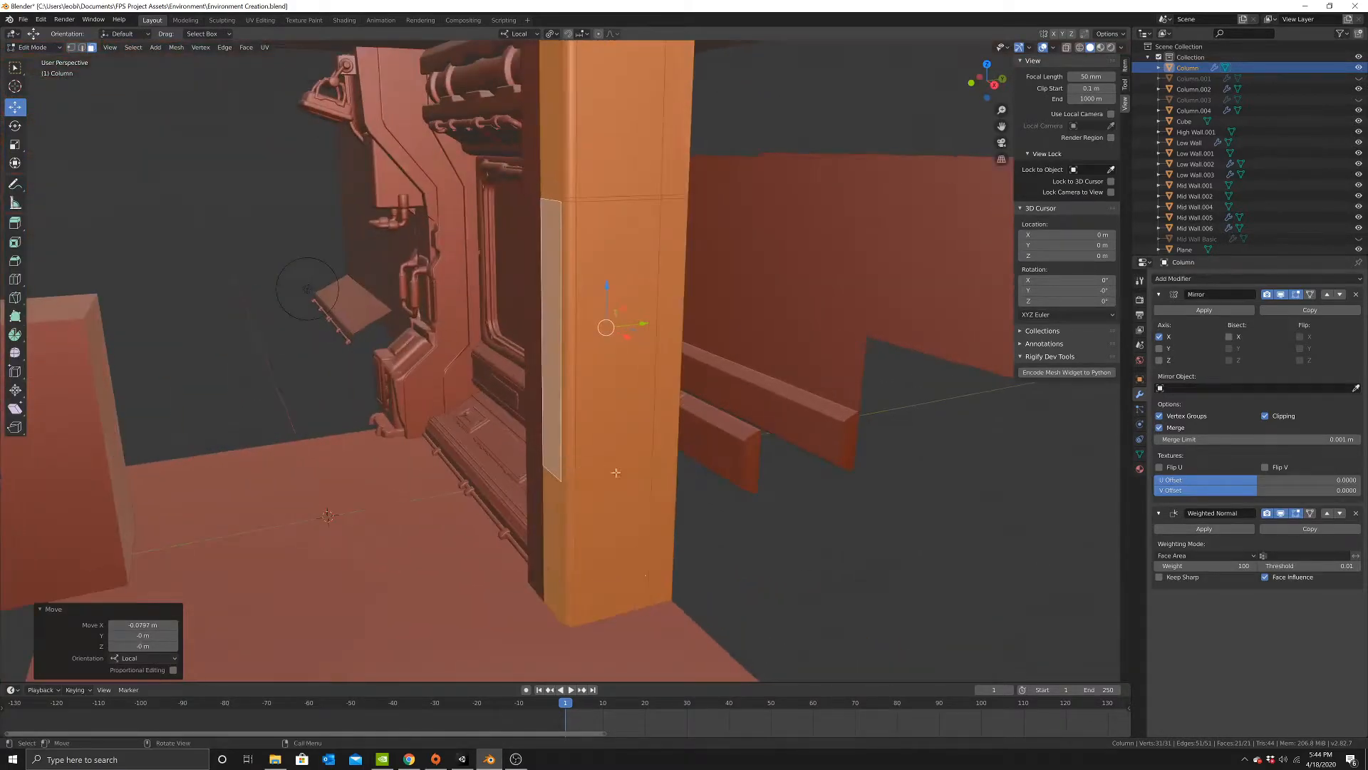
{"action": "left_click", "coordinate": [664, 531]}
{"action": "left_click", "coordinate": [667, 422], "text": "shift"}
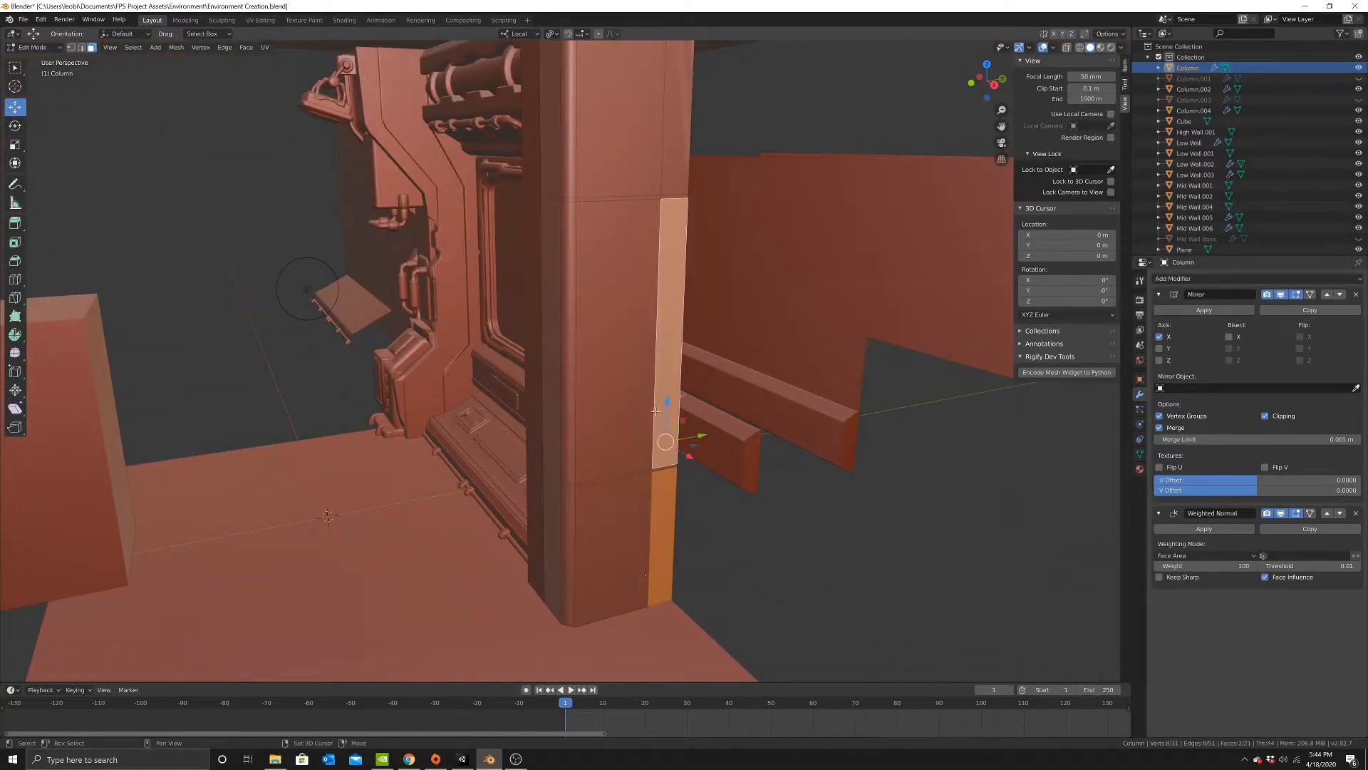
{"action": "middle_click_drag", "start_coordinate": [668, 423], "coordinate": [703, 412]}
{"action": "middle_click_drag", "start_coordinate": [609, 478], "coordinate": [681, 420]}
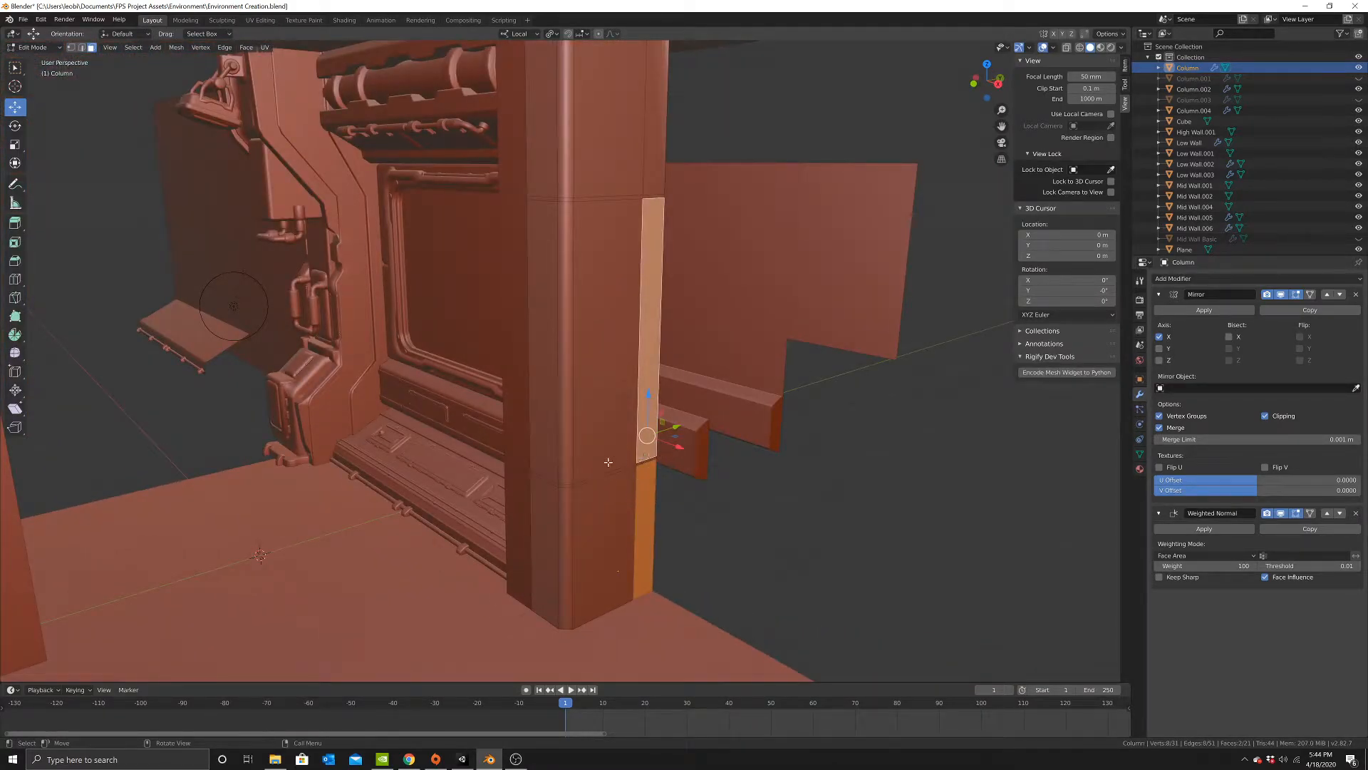
Circle-select all column faces in front of the vertical side cut and extrude them by about 0.0864 m along normal X and Z.
{"action": "left_click", "coordinate": [571, 213]}
{"action": "key", "text": "c"}
{"action": "left_click", "coordinate": [565, 185]}
{"action": "scroll", "coordinate": [552, 406], "scroll_direction": "up", "scroll_amount": 7}
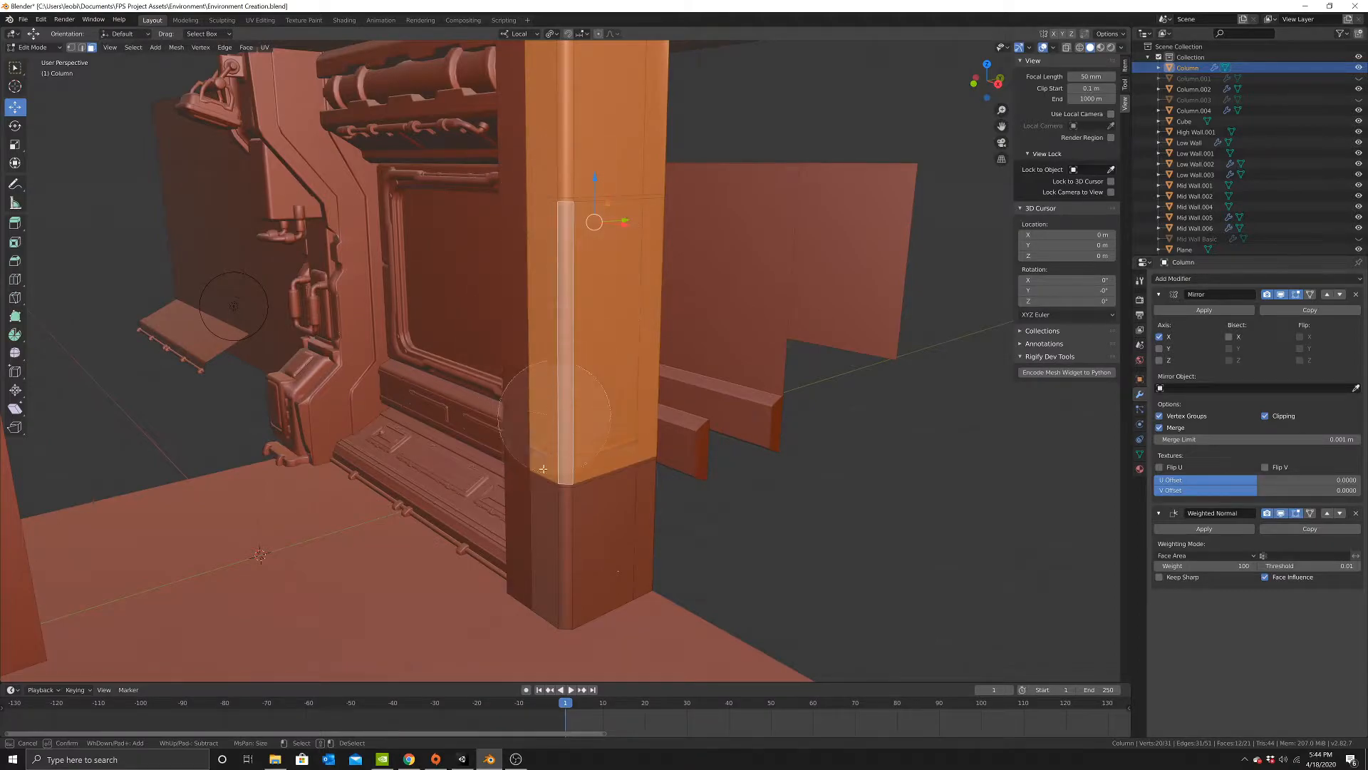
{"action": "left_click", "coordinate": [551, 538]}
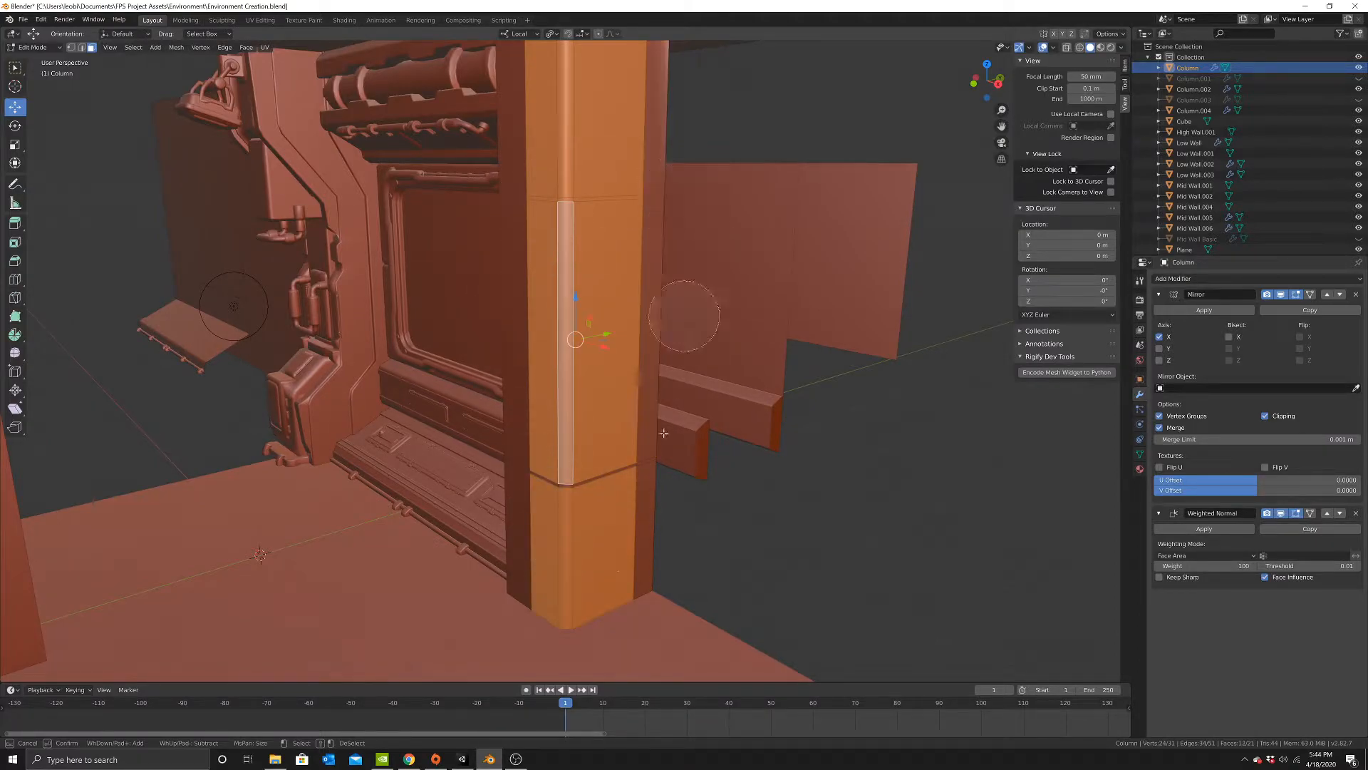
{"action": "key", "text": "Escape"}
{"action": "key", "text": "e"}
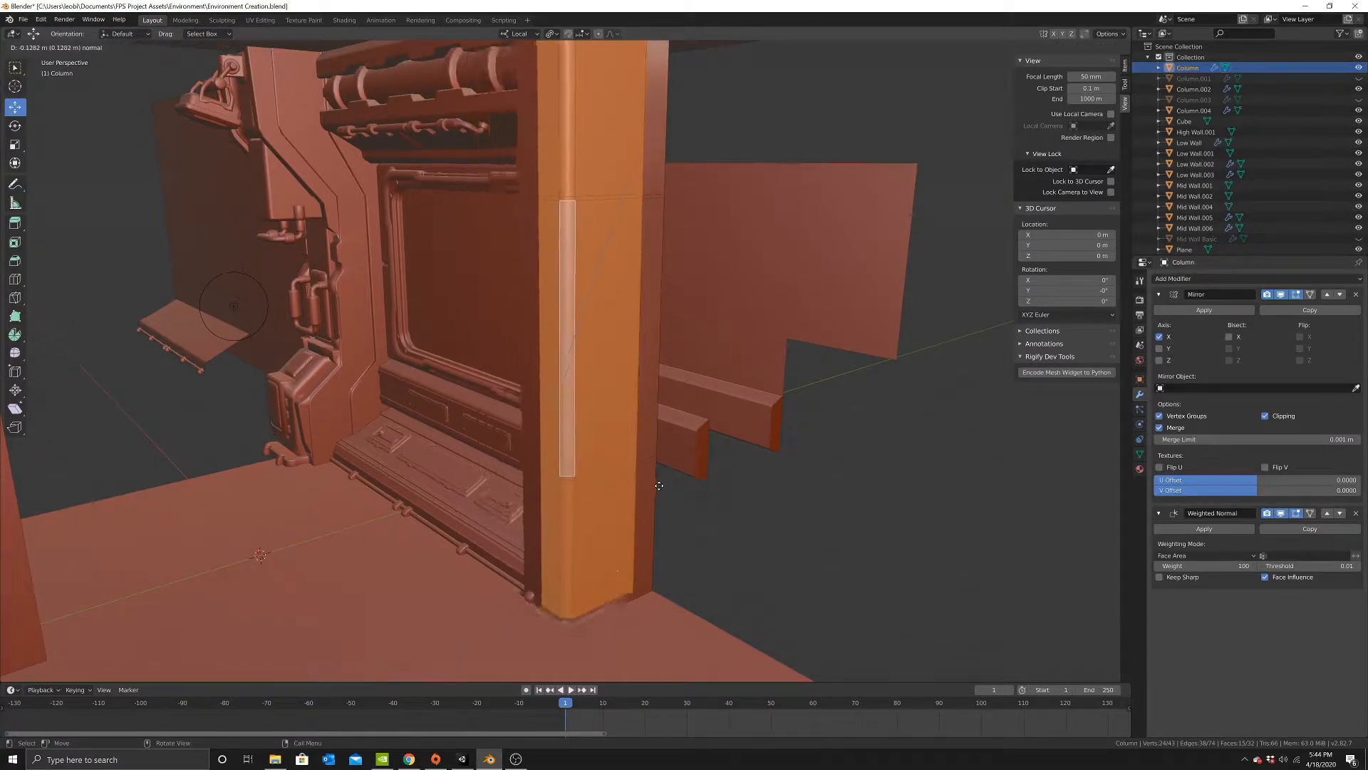
{"action": "left_click", "coordinate": [605, 503]}
Delete the small faces that cap the bottom of the column's extruded shell, working in wireframe display.
{"action": "key", "text": "shift+z"}
{"action": "middle_click_drag", "start_coordinate": [563, 499], "coordinate": [645, 367]}
{"action": "middle_click_drag", "start_coordinate": [650, 414], "coordinate": [630, 429]}
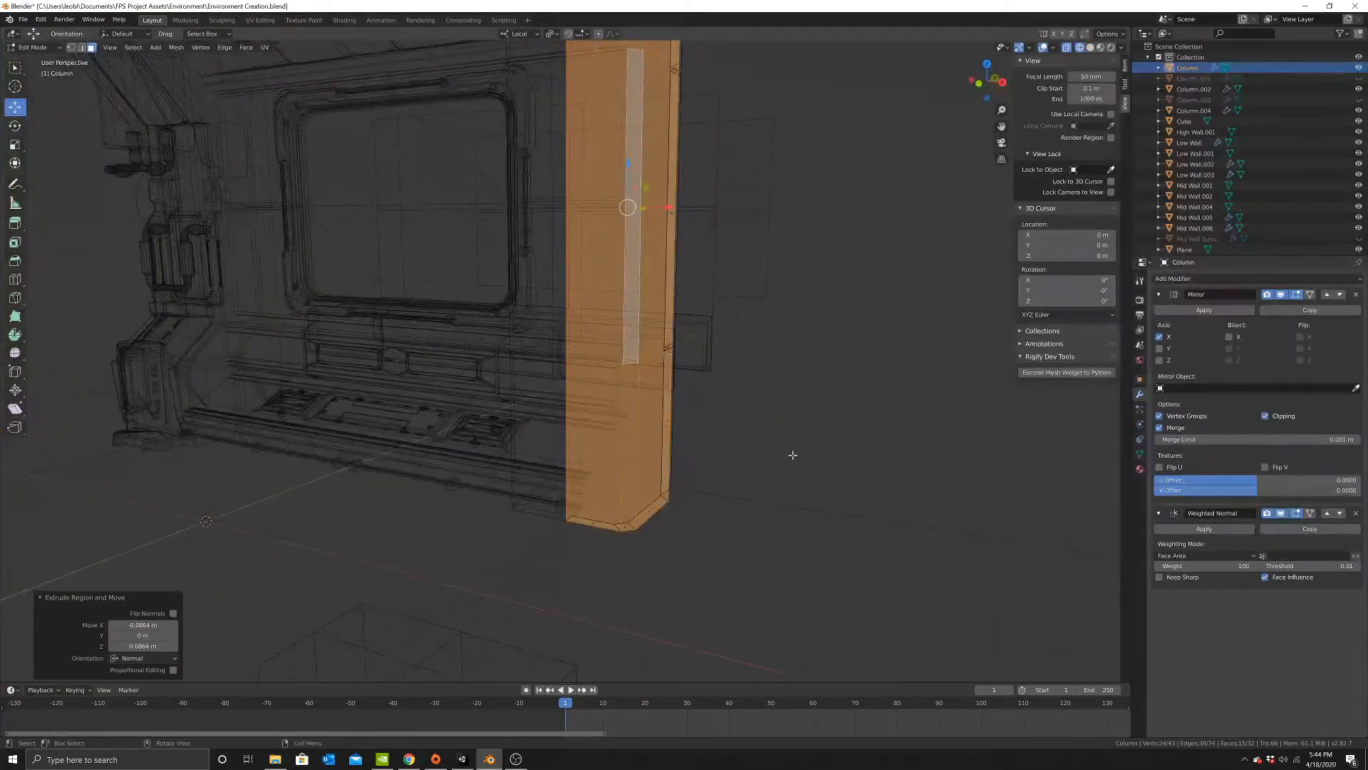
{"action": "left_click", "coordinate": [793, 455]}
{"action": "key", "text": "c"}
{"action": "left_click", "coordinate": [627, 538]}
{"action": "key", "text": "Escape"}
{"action": "key", "text": "x"}
{"action": "key", "text": "c"}
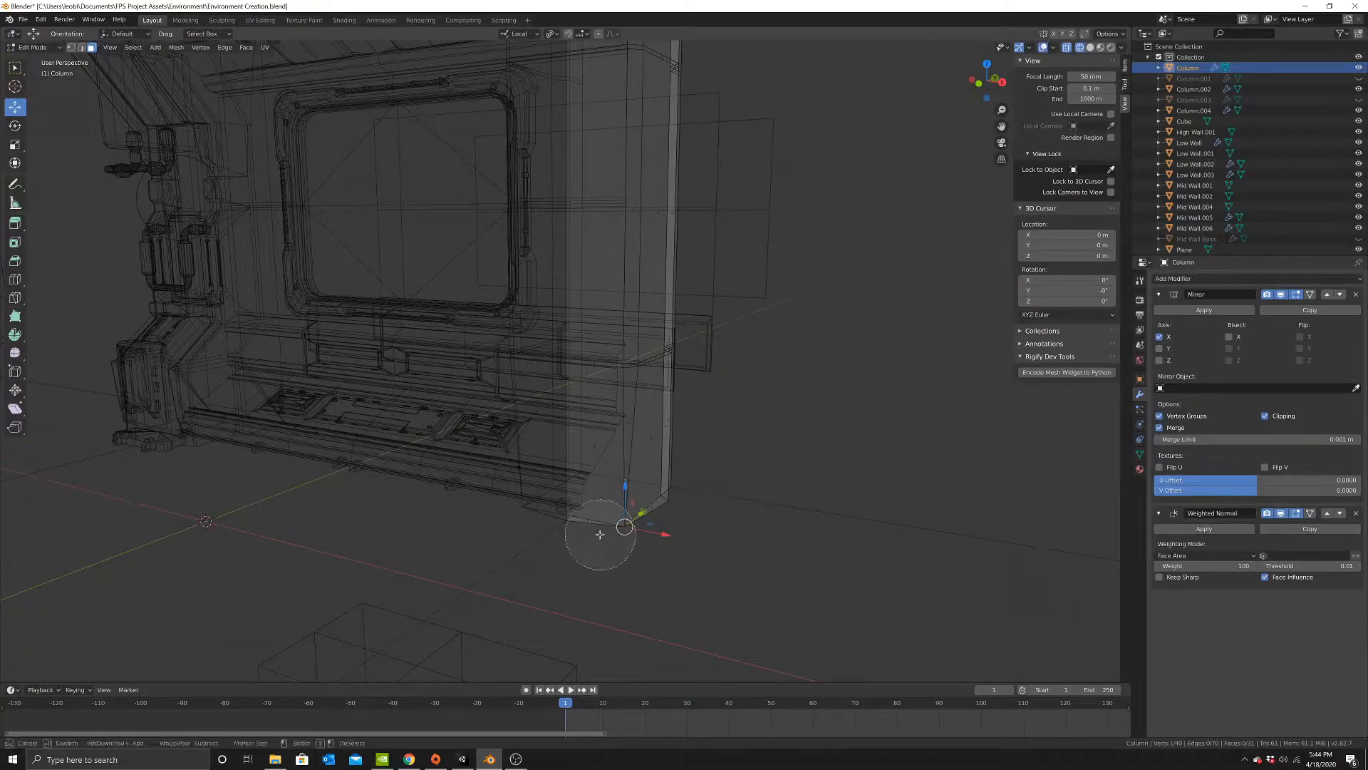
{"action": "key", "text": "ctrl+z"}
{"action": "key", "text": "c"}
{"action": "left_click_drag", "start_coordinate": [611, 540], "coordinate": [639, 529]}
{"action": "key", "text": "Escape"}
{"action": "key", "text": "x"}
{"action": "left_click", "coordinate": [651, 526]}
Delete the small faces that cap the top of the column's extruded shell.
{"action": "key", "text": "z"}
{"action": "scroll", "coordinate": [653, 420], "scroll_direction": "down", "scroll_amount": 3}
{"action": "middle_click_drag", "start_coordinate": [653, 420], "coordinate": [599, 409]}
{"action": "key", "text": "z"}
{"action": "left_click", "coordinate": [595, 208]}
{"action": "key", "text": "z"}
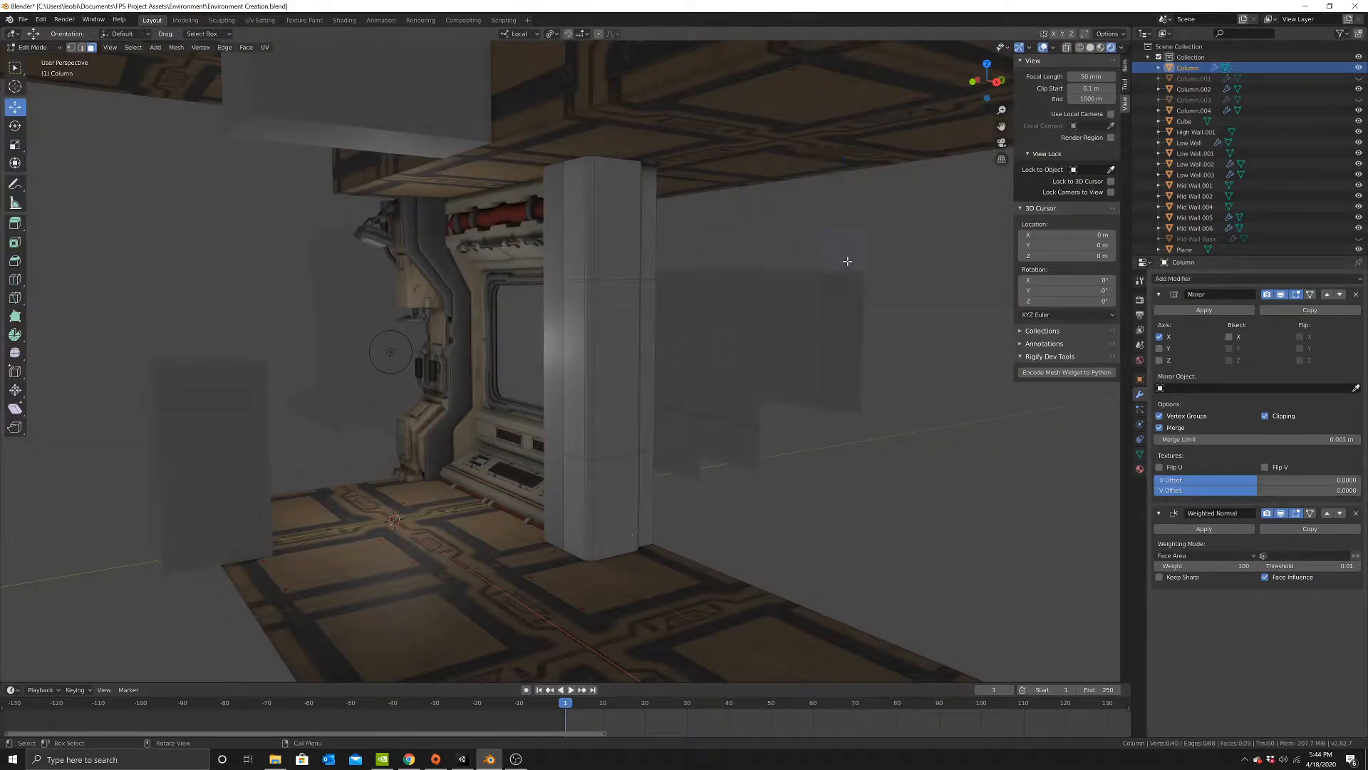
{"action": "left_click", "coordinate": [771, 241]}
{"action": "key", "text": "c"}
{"action": "left_click", "coordinate": [594, 151]}
{"action": "right_click", "coordinate": [595, 151]}
{"action": "key", "text": "x"}
{"action": "left_click", "coordinate": [721, 187]}
Switch the viewport to Material Preview shading and show the column's object transform and dimensions.
{"action": "key", "text": "z"}
{"action": "left_click", "coordinate": [669, 268]}
{"action": "mouse_move", "coordinate": [669, 269]}
{"action": "middle_mouse_down"}
{"action": "mouse_move", "coordinate": [625, 264]}
{"action": "mouse_move", "coordinate": [693, 296]}
{"action": "middle_mouse_up"}
{"action": "scroll", "coordinate": [625, 264], "scroll_direction": "down", "scroll_amount": 6}
{"action": "scroll", "coordinate": [694, 296], "scroll_direction": "up", "scroll_amount": 2}
{"action": "middle_click_drag", "start_coordinate": [649, 530], "coordinate": [704, 556]}
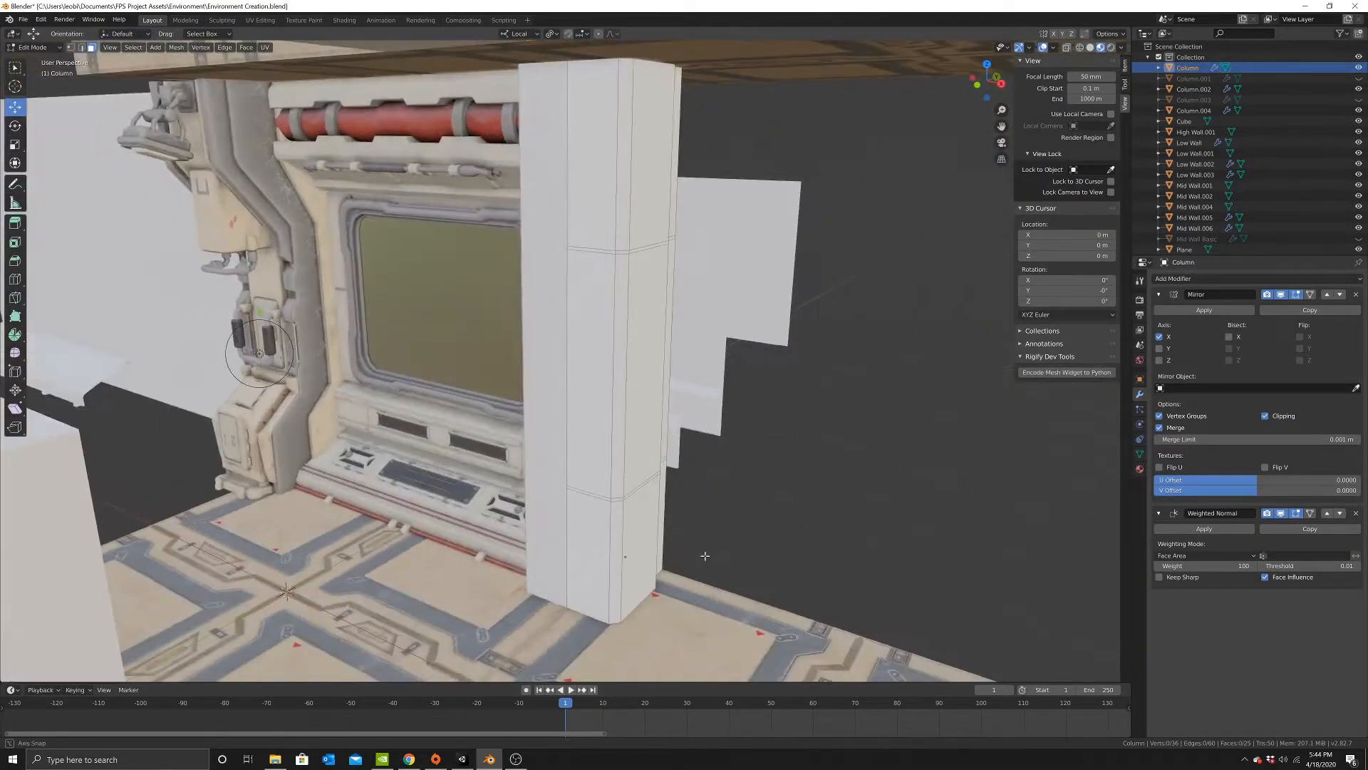
{"action": "key", "text": "Tab"}
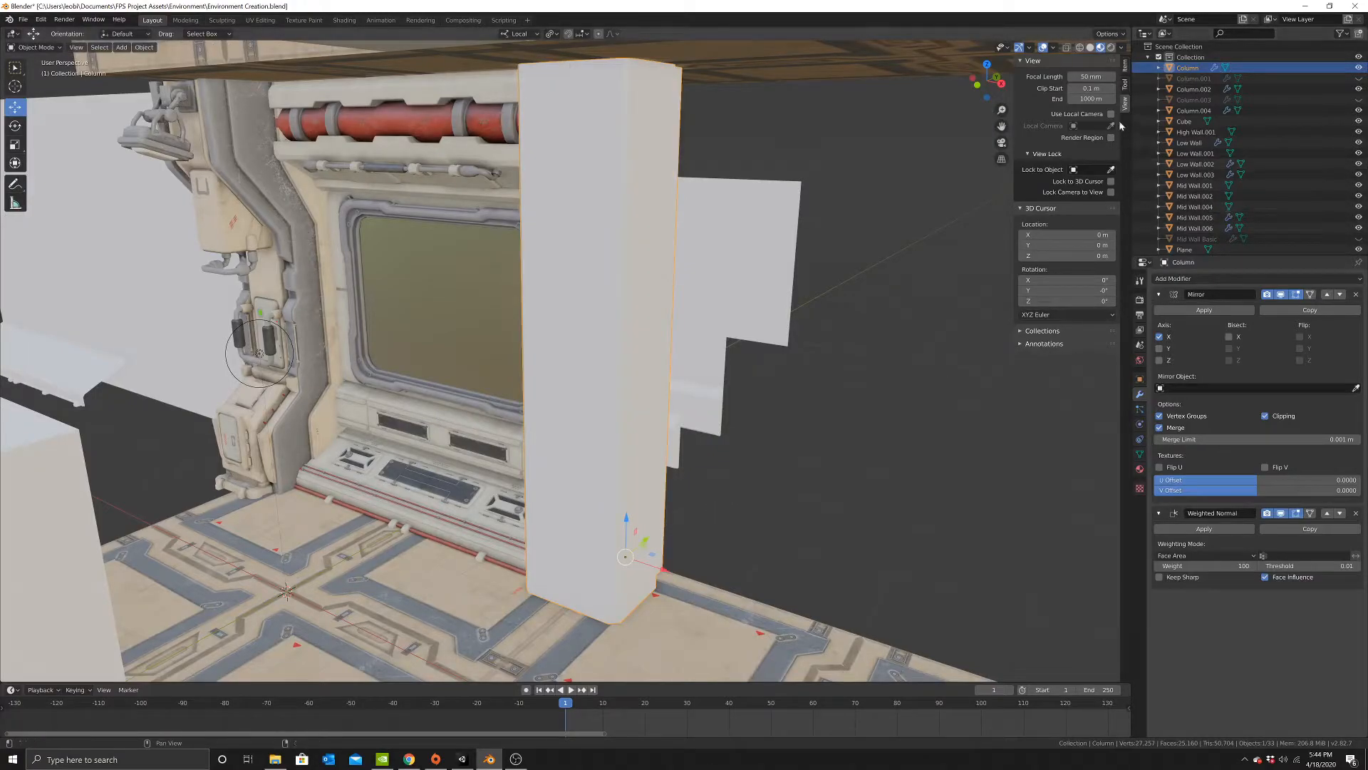
{"action": "left_click", "coordinate": [1125, 64]}
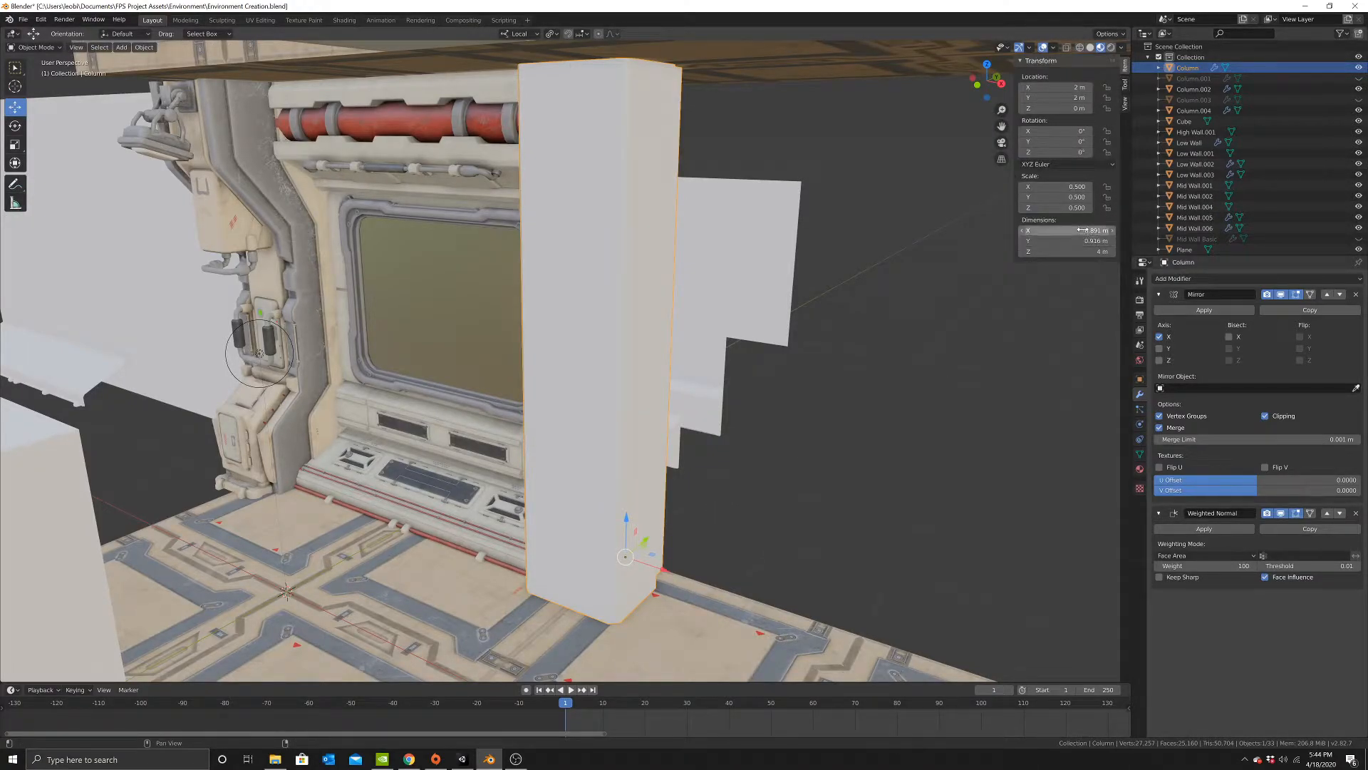
Select the six panel faces on the column's two visible sides and extrude them outward twice, by about 0.0117 m and 0.0374 m.
{"action": "key", "text": "Tab"}
{"action": "middle_click_drag", "start_coordinate": [613, 548], "coordinate": [630, 486]}
{"action": "left_click", "coordinate": [629, 551]}
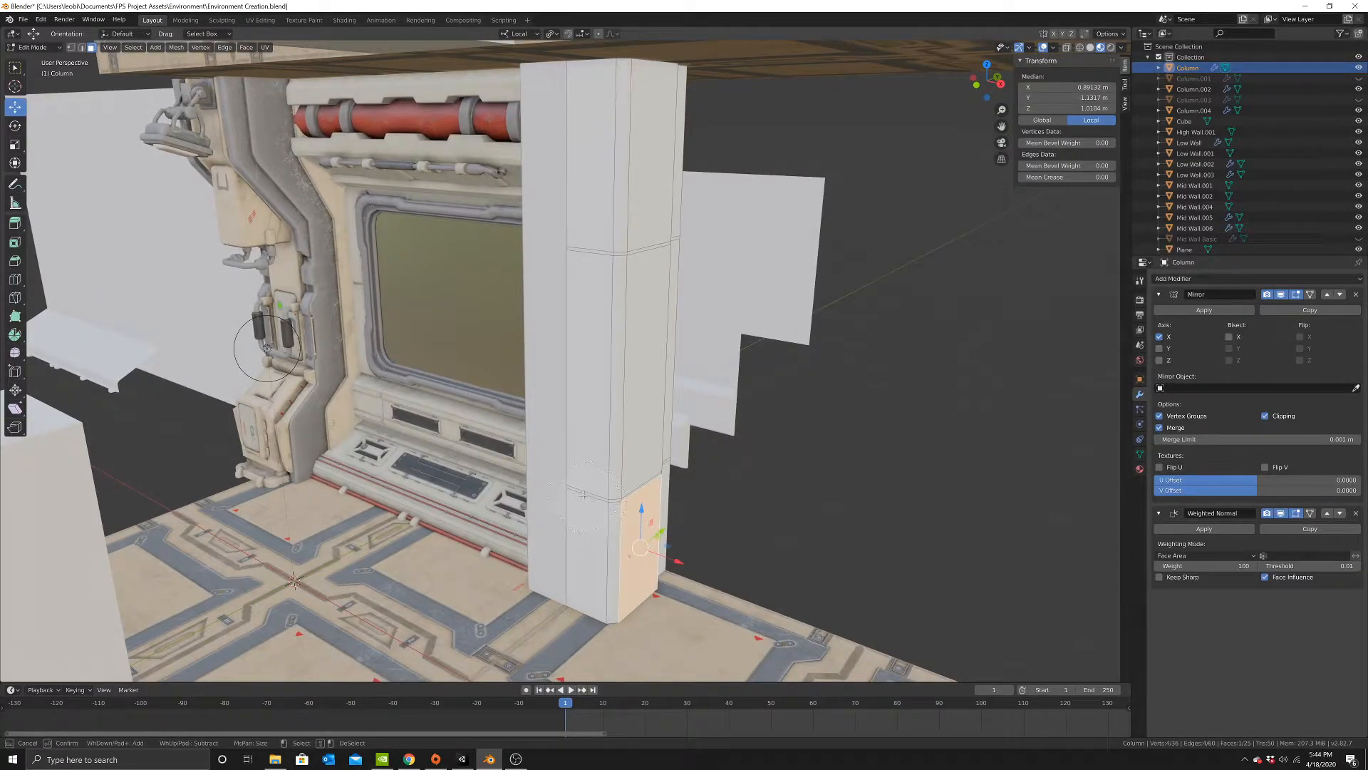
{"action": "left_click", "coordinate": [595, 527], "text": "shift"}
{"action": "left_click", "coordinate": [597, 434], "text": "shift"}
{"action": "left_click", "coordinate": [643, 407], "text": "shift"}
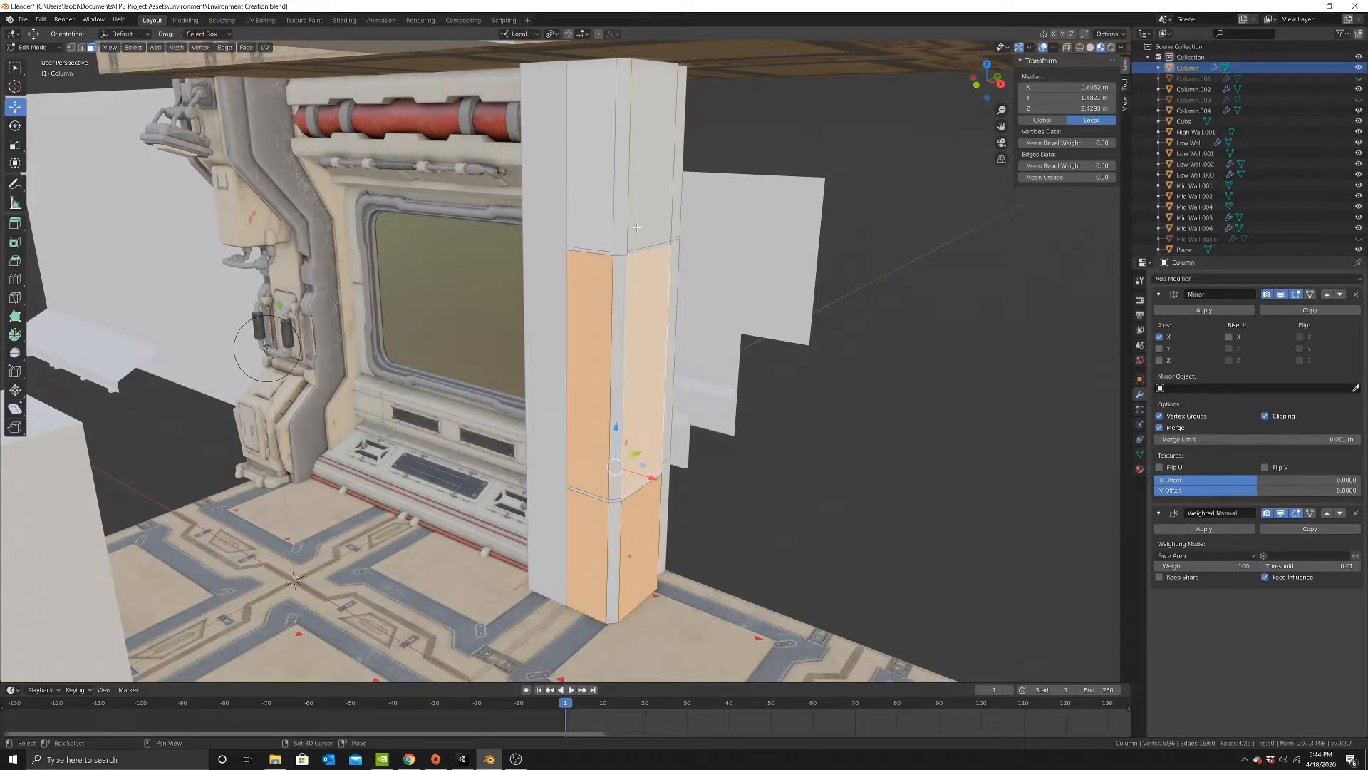
{"action": "left_click", "coordinate": [645, 178], "text": "shift"}
{"action": "left_click", "coordinate": [584, 224], "text": "shift"}
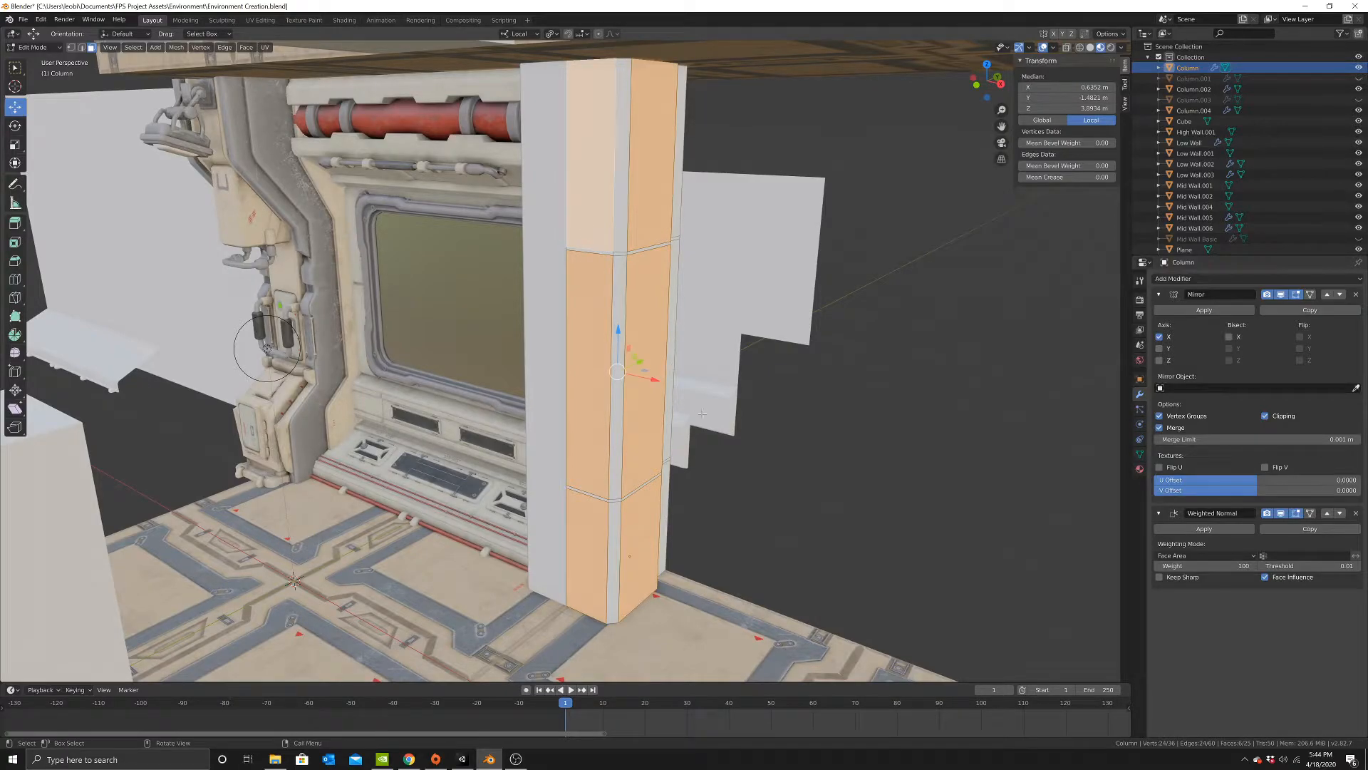
{"action": "scroll", "coordinate": [713, 449], "scroll_direction": "up", "scroll_amount": 1}
{"action": "key", "text": "e"}
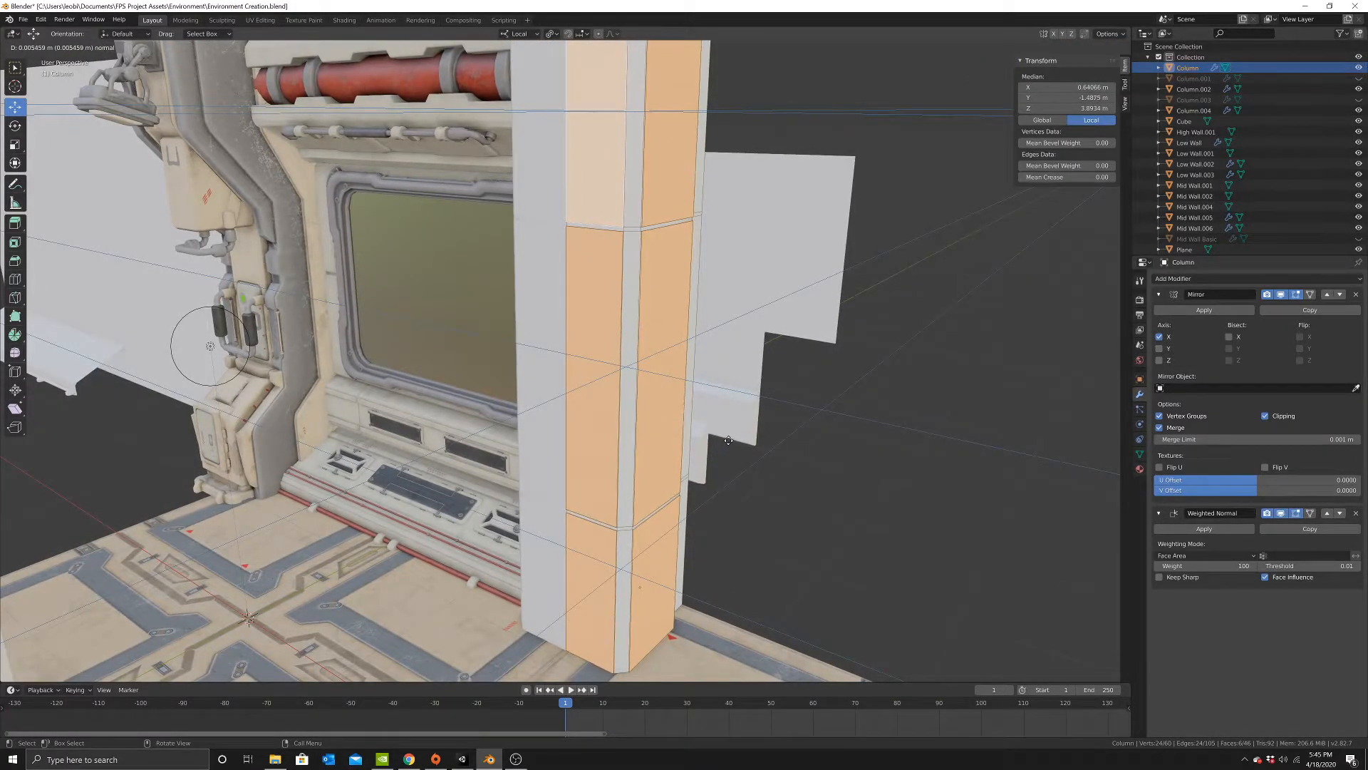
{"action": "left_click", "coordinate": [729, 437]}
{"action": "key", "text": "e"}
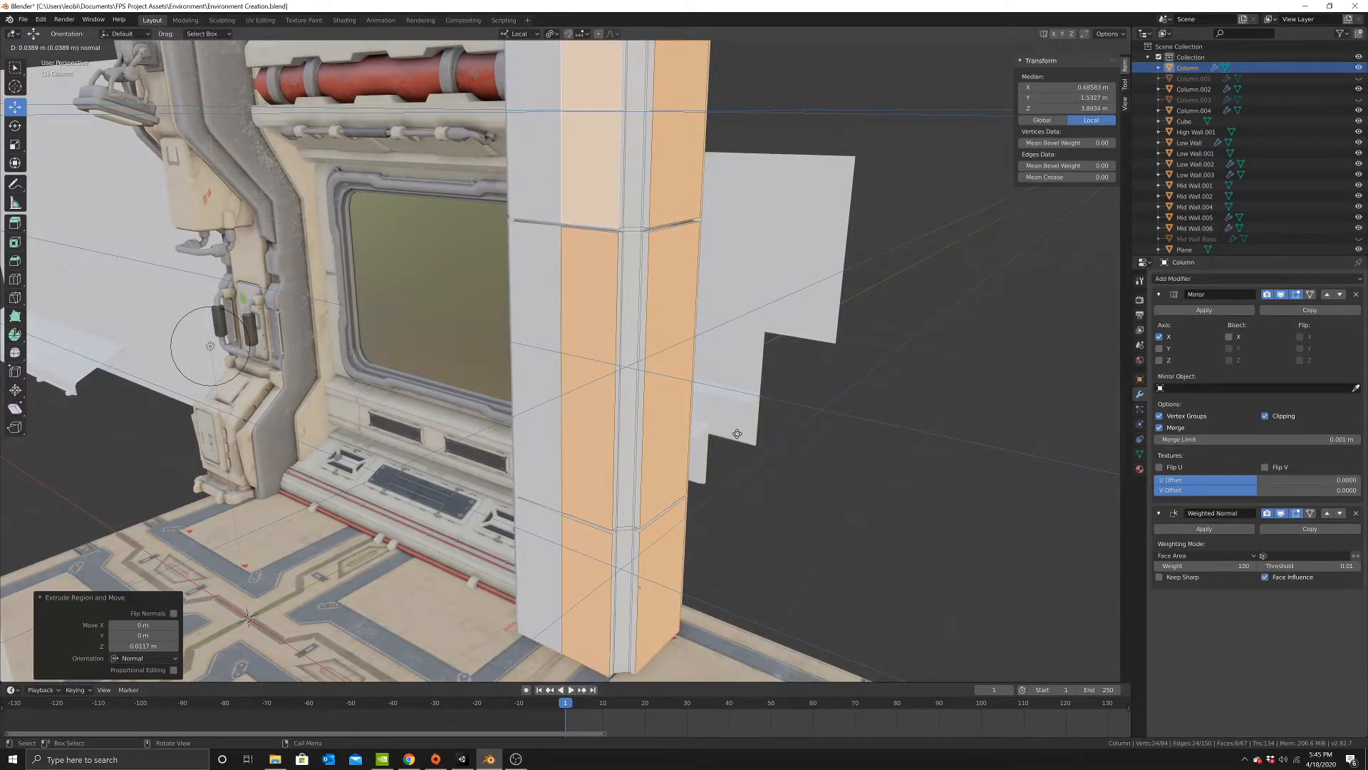
{"action": "left_click", "coordinate": [736, 436]}
Scale the extruded panel faces to 0.882 uniformly and enlarge them along local Z.
{"action": "key", "text": "s"}
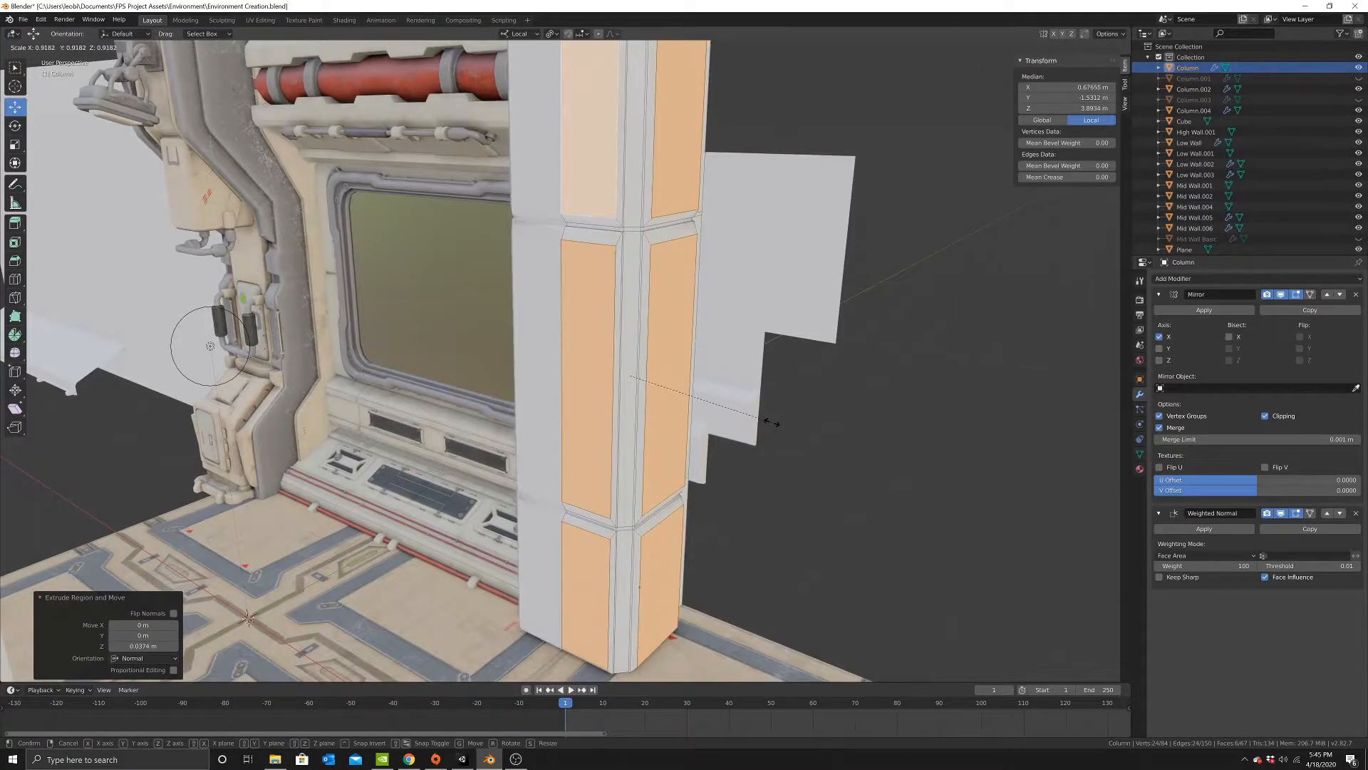
{"action": "left_click", "coordinate": [764, 419]}
{"action": "middle_click_drag", "start_coordinate": [765, 418], "coordinate": [691, 305]}
{"action": "key", "text": "s"}
{"action": "key", "text": "z"}
{"action": "key", "text": "z"}
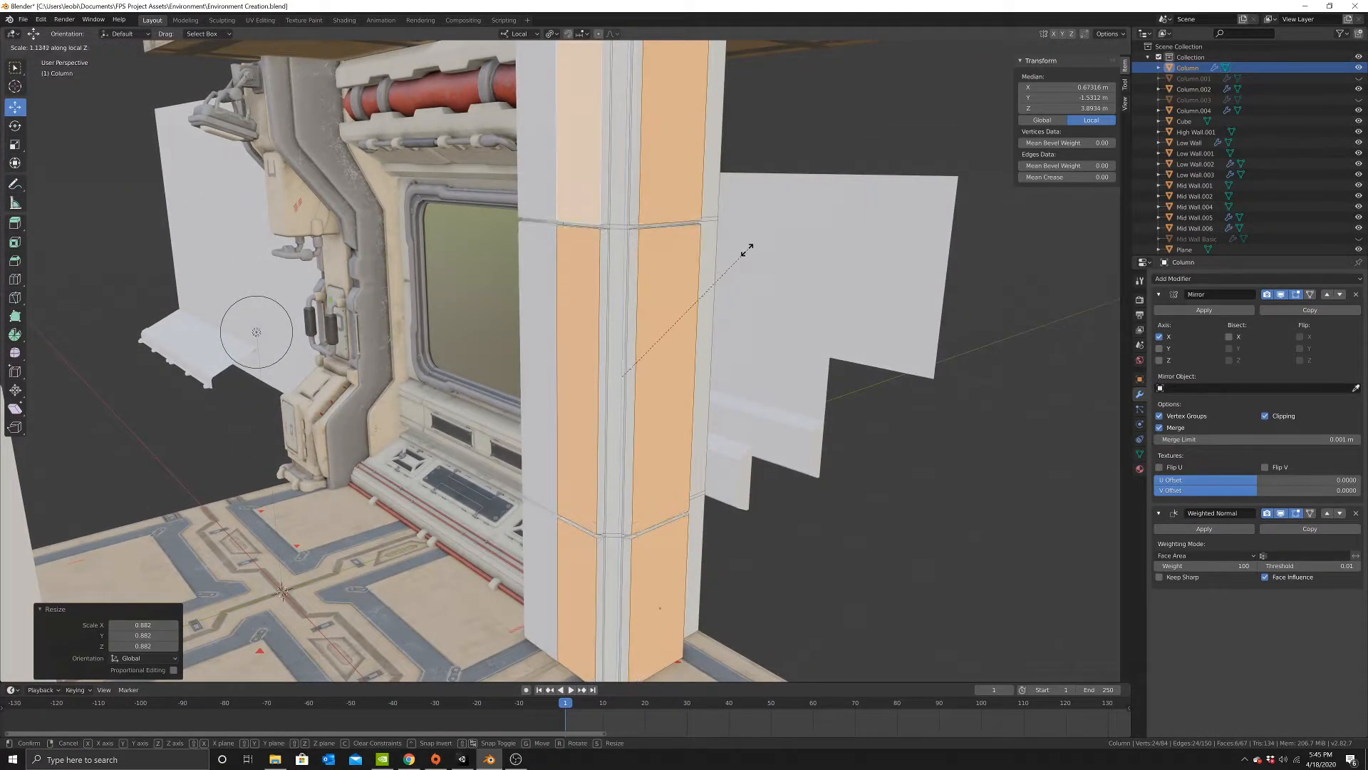
{"action": "left_click", "coordinate": [715, 276]}
Leave mesh editing and switch the viewport to Solid shading.
{"action": "scroll", "coordinate": [657, 345], "scroll_direction": "down", "scroll_amount": 3}
{"action": "key", "text": "Tab"}
{"action": "mouse_move", "coordinate": [669, 372]}
{"action": "middle_mouse_down"}
{"action": "mouse_move", "coordinate": [709, 354]}
{"action": "mouse_move", "coordinate": [677, 379]}
{"action": "middle_mouse_up"}
{"action": "key", "text": "z"}
{"action": "left_click", "coordinate": [672, 429]}
{"action": "key", "text": "z"}
{"action": "left_click", "coordinate": [834, 377]}
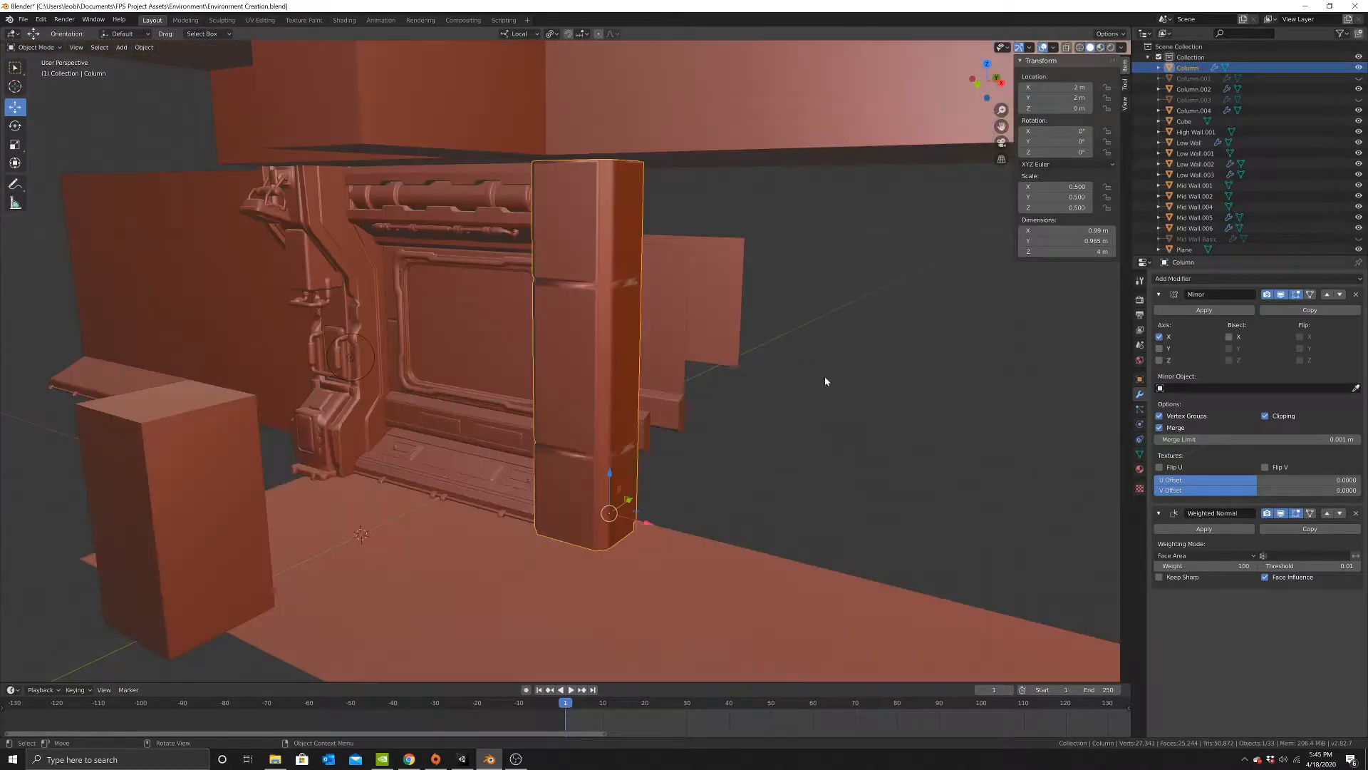
Examine the raised panels and band grooves of the column from several sides.
{"action": "middle_click_drag", "start_coordinate": [662, 444], "coordinate": [655, 398]}
{"action": "scroll", "coordinate": [693, 370], "scroll_direction": "up", "scroll_amount": 4}
{"action": "key", "text": "Tab"}
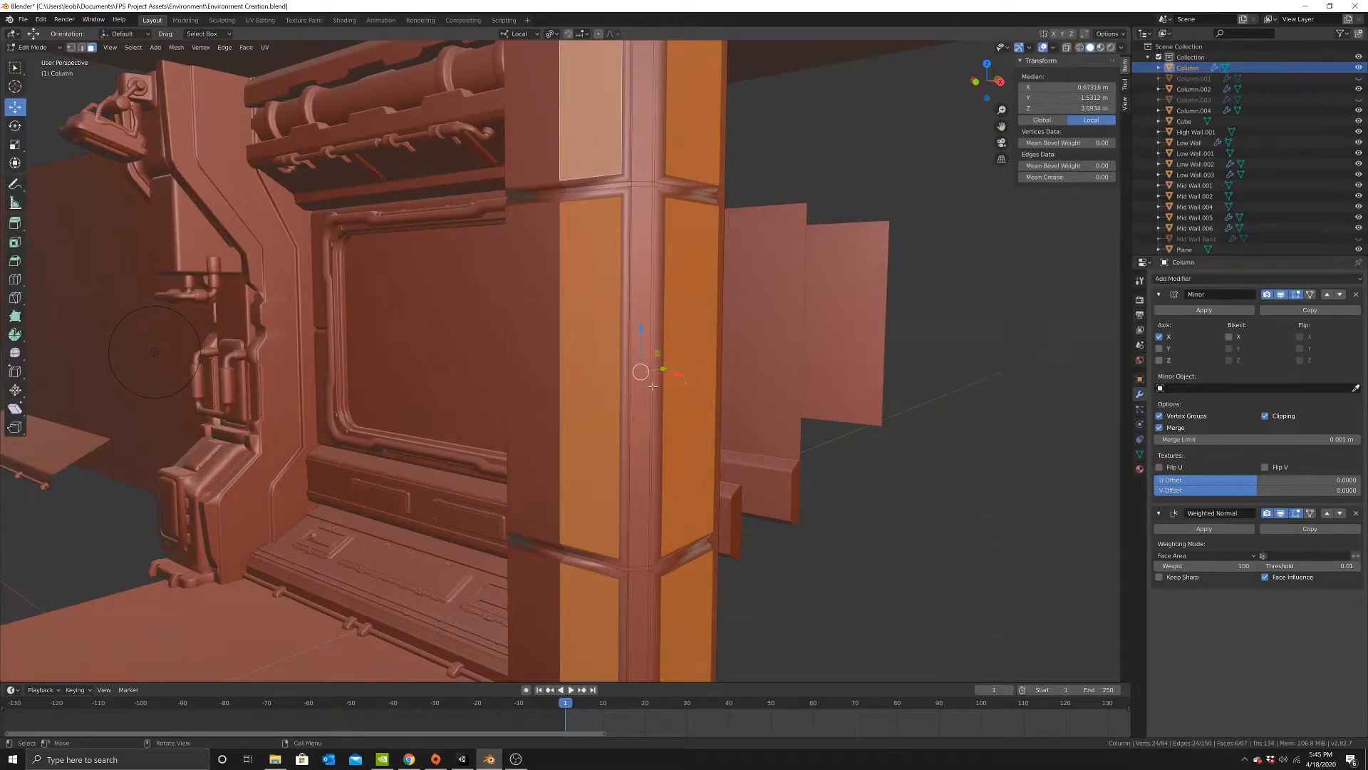
{"action": "middle_click_drag", "start_coordinate": [665, 392], "coordinate": [647, 424]}
{"action": "scroll", "coordinate": [680, 393], "scroll_direction": "down", "scroll_amount": 5}
{"action": "key", "text": "Tab"}
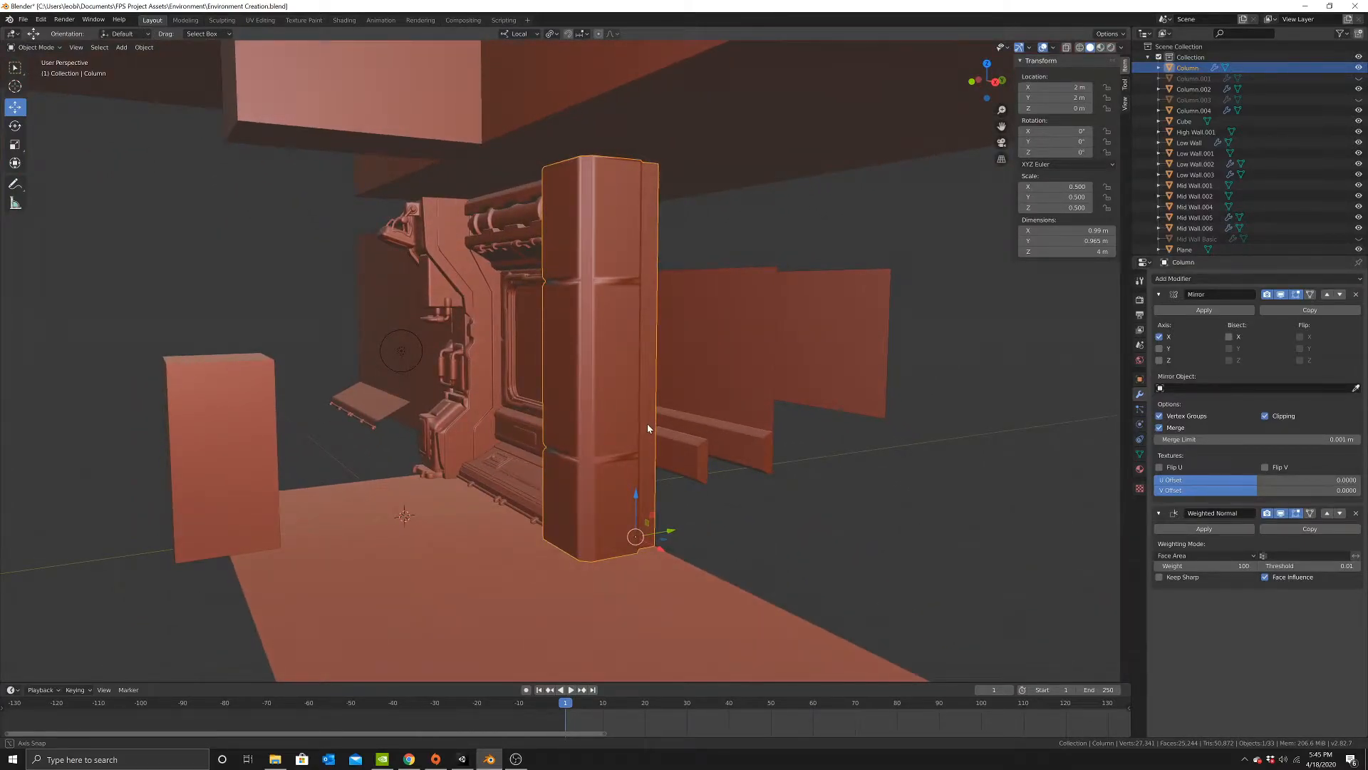
{"action": "middle_click_drag", "start_coordinate": [647, 423], "coordinate": [113, 69]}
{"action": "key", "text": "Tab"}
{"action": "scroll", "coordinate": [626, 449], "scroll_direction": "up", "scroll_amount": 5}
Select the edge loops bordering the column's raised panels, including the upper and lower sections, and try to bevel them.
{"action": "left_click", "coordinate": [82, 47]}
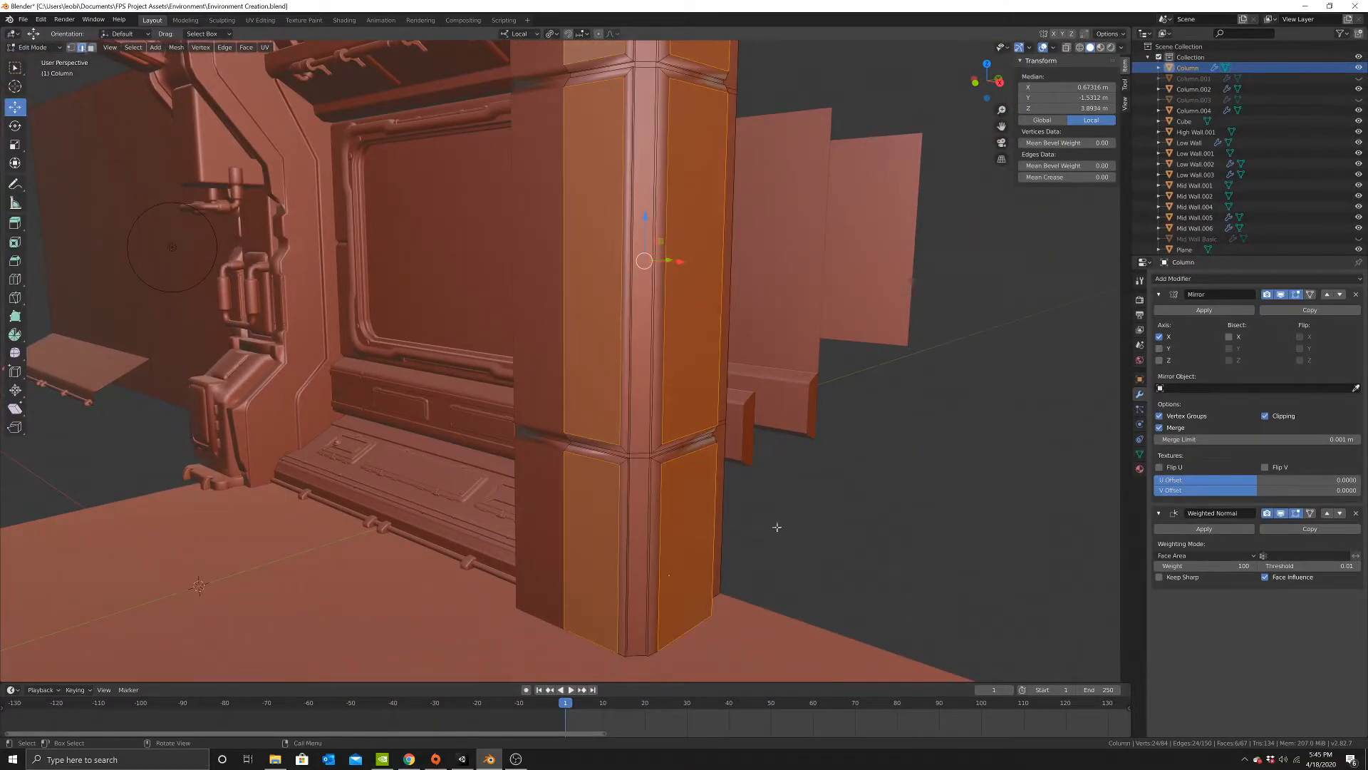
{"action": "key", "text": "alt+a"}
{"action": "scroll", "coordinate": [654, 447], "scroll_direction": "up", "scroll_amount": 4}
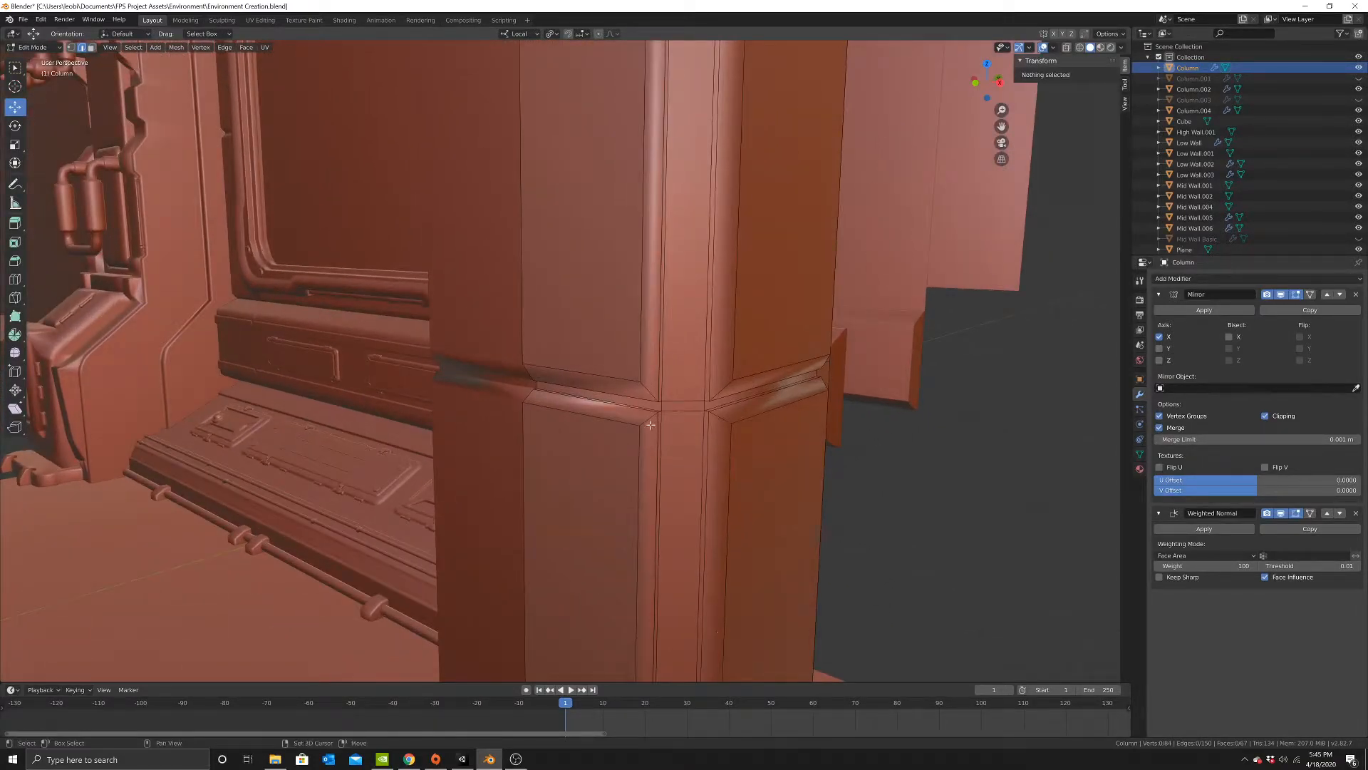
{"action": "left_click", "coordinate": [651, 422], "text": "alt"}
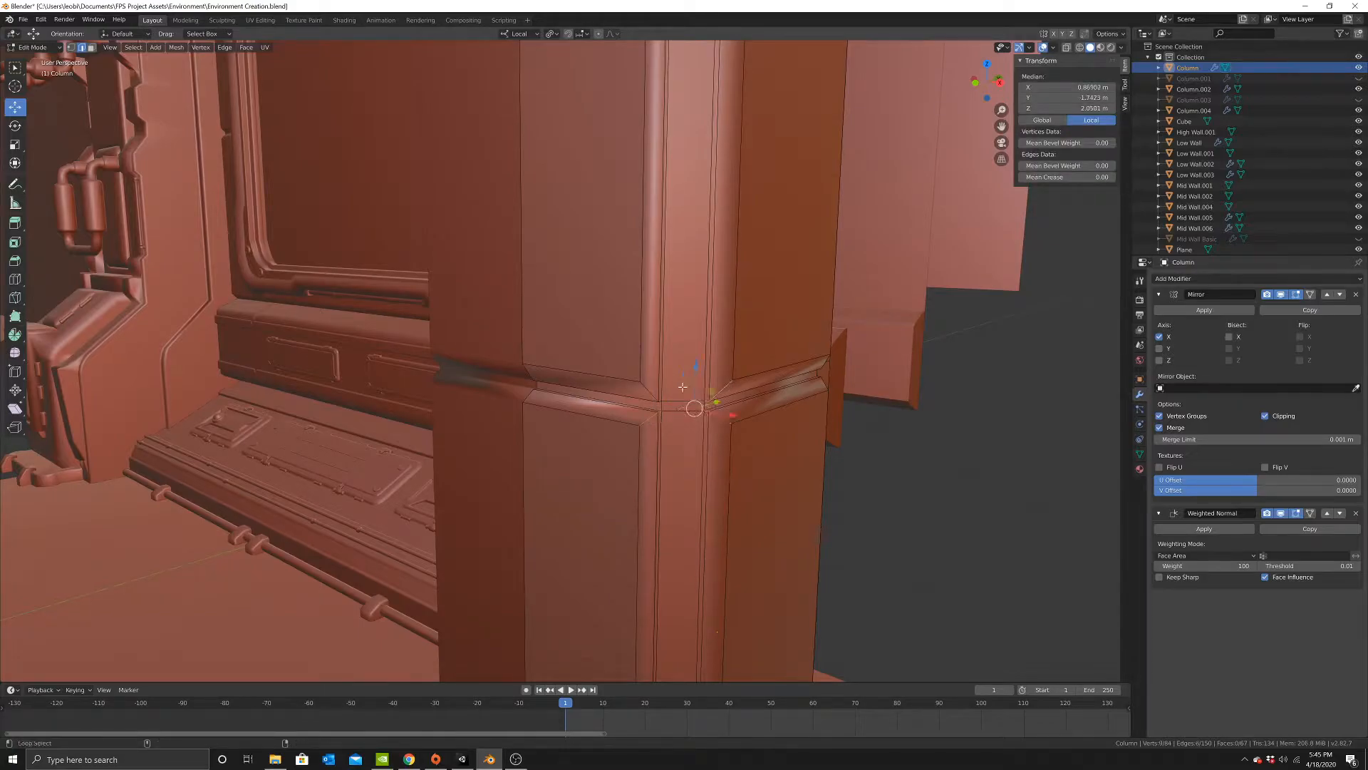
{"action": "middle_click_drag", "start_coordinate": [645, 390], "coordinate": [664, 464]}
{"action": "scroll", "coordinate": [675, 353], "scroll_direction": "down", "scroll_amount": 4}
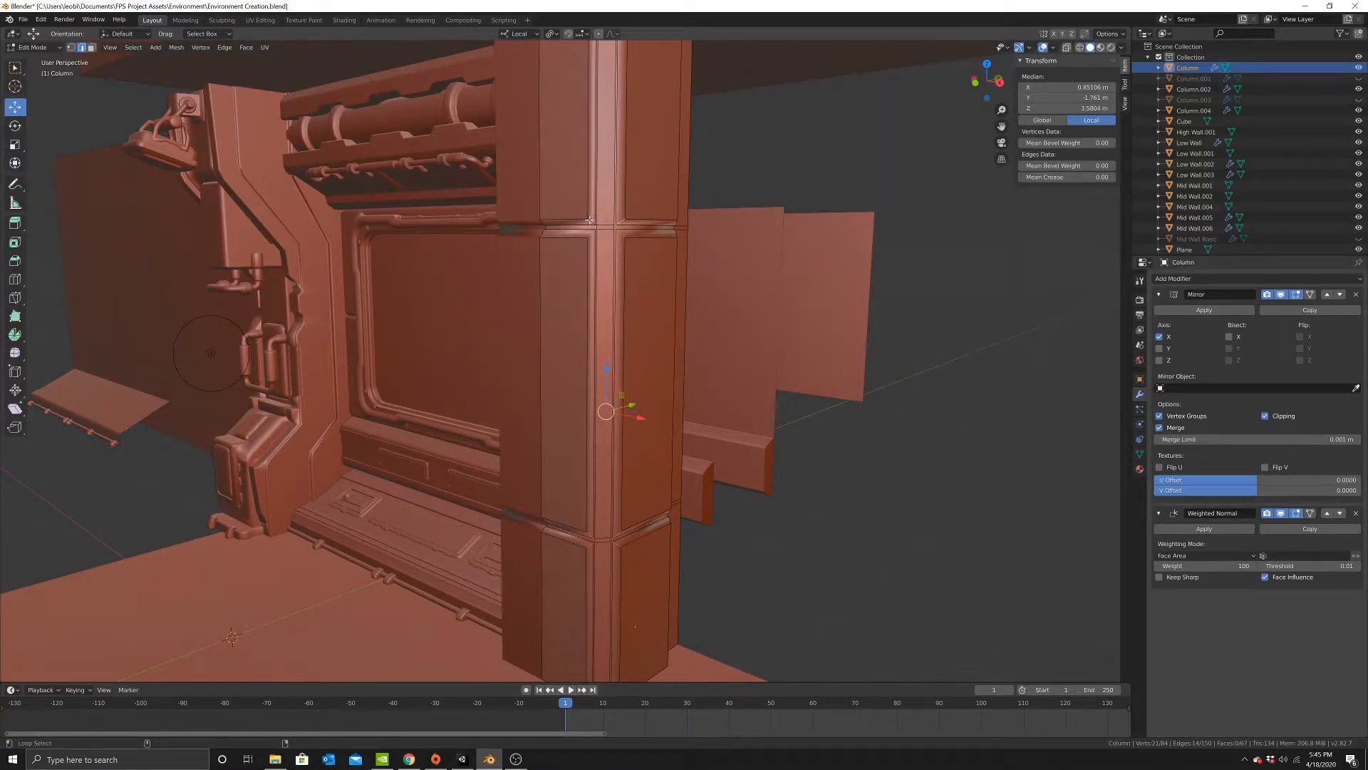
{"action": "middle_click_drag", "start_coordinate": [615, 200], "coordinate": [558, 221], "text": "shift"}
{"action": "left_click", "coordinate": [596, 176], "text": "alt+shift"}
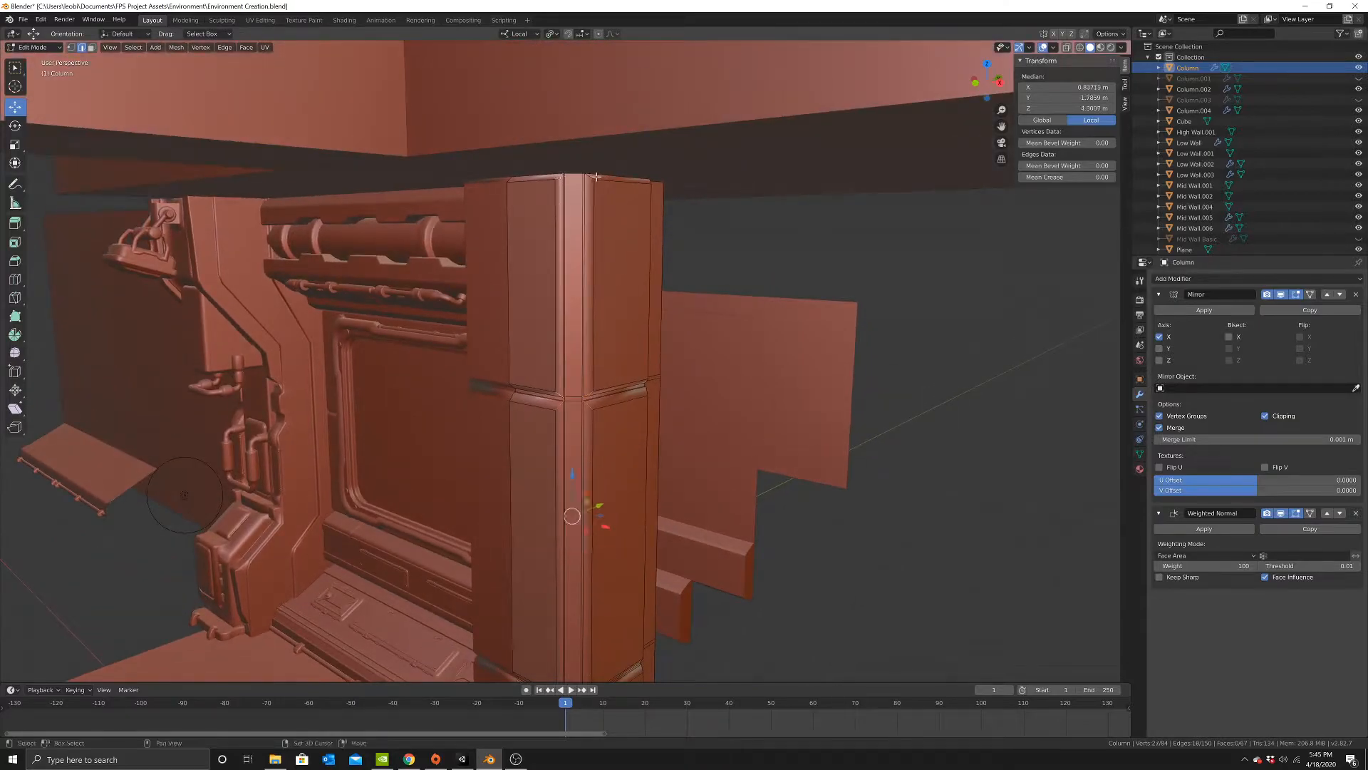
{"action": "left_click", "coordinate": [591, 176], "text": "alt+shift"}
{"action": "middle_click_drag", "start_coordinate": [590, 176], "coordinate": [616, 179]}
{"action": "middle_click_drag", "start_coordinate": [626, 236], "coordinate": [594, 549]}
{"action": "left_click", "coordinate": [586, 391], "text": "alt+shift"}
{"action": "left_click", "coordinate": [586, 478], "text": "alt+shift"}
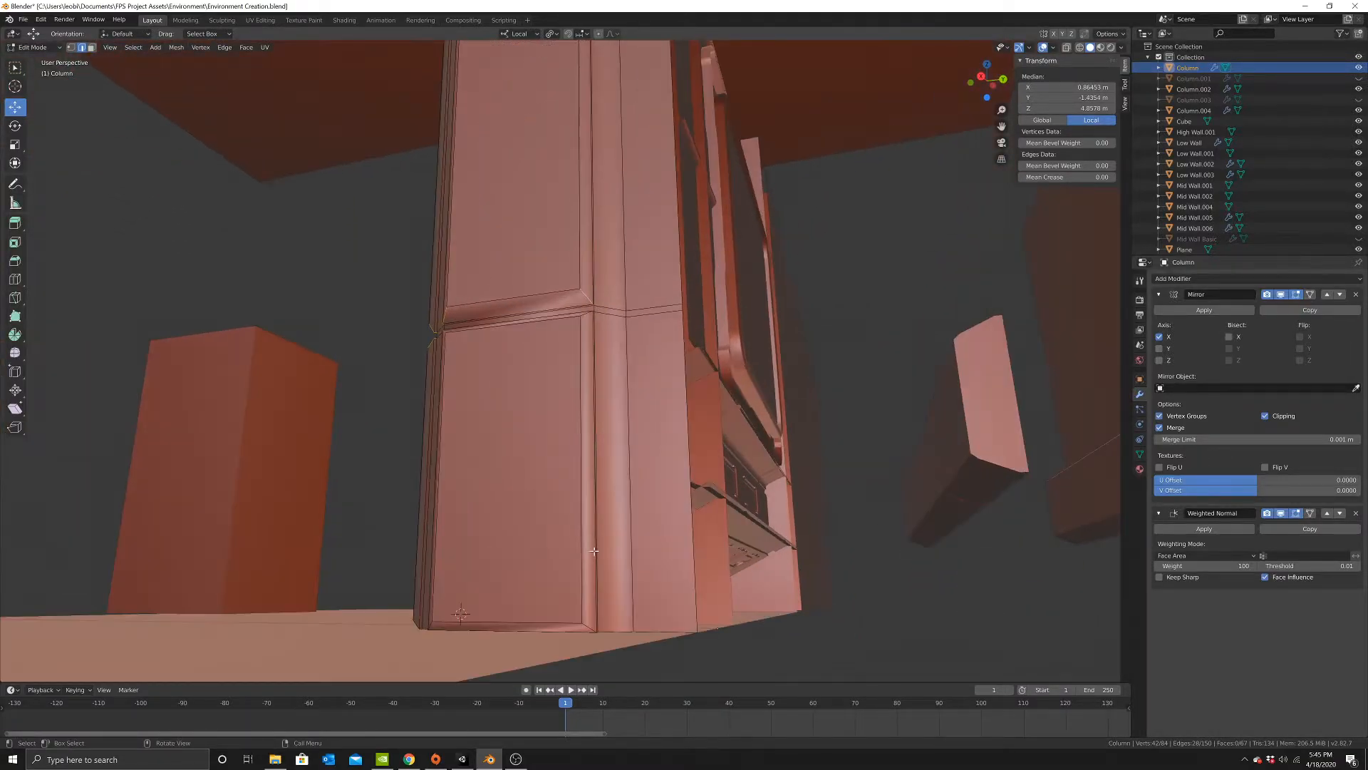
{"action": "key", "text": "ctrl+b"}
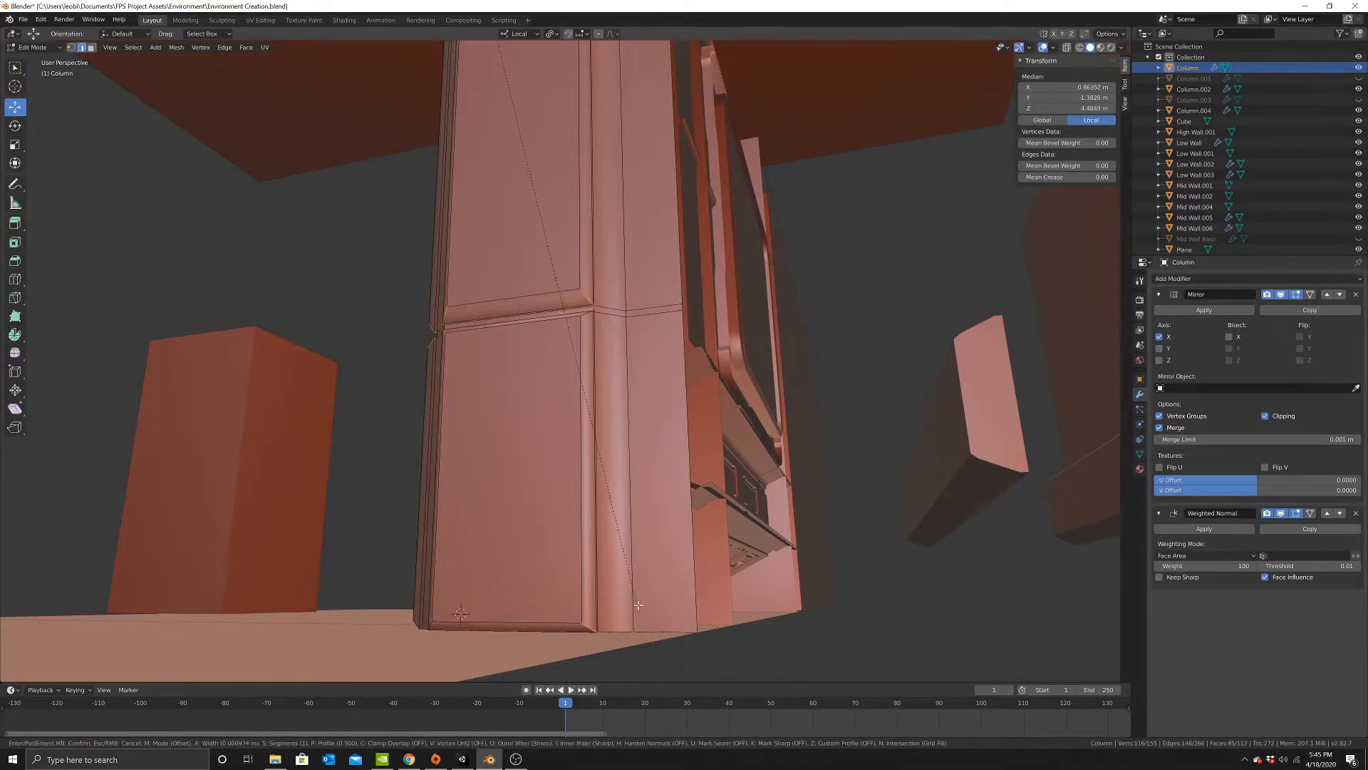
{"action": "right_click", "coordinate": [642, 607]}
Undo the edge loop selections, the panel scaling and both extrusions of the six panel faces.
{"action": "middle_click_drag", "start_coordinate": [592, 367], "coordinate": [618, 399]}
{"action": "key", "text": "ctrl+z"}
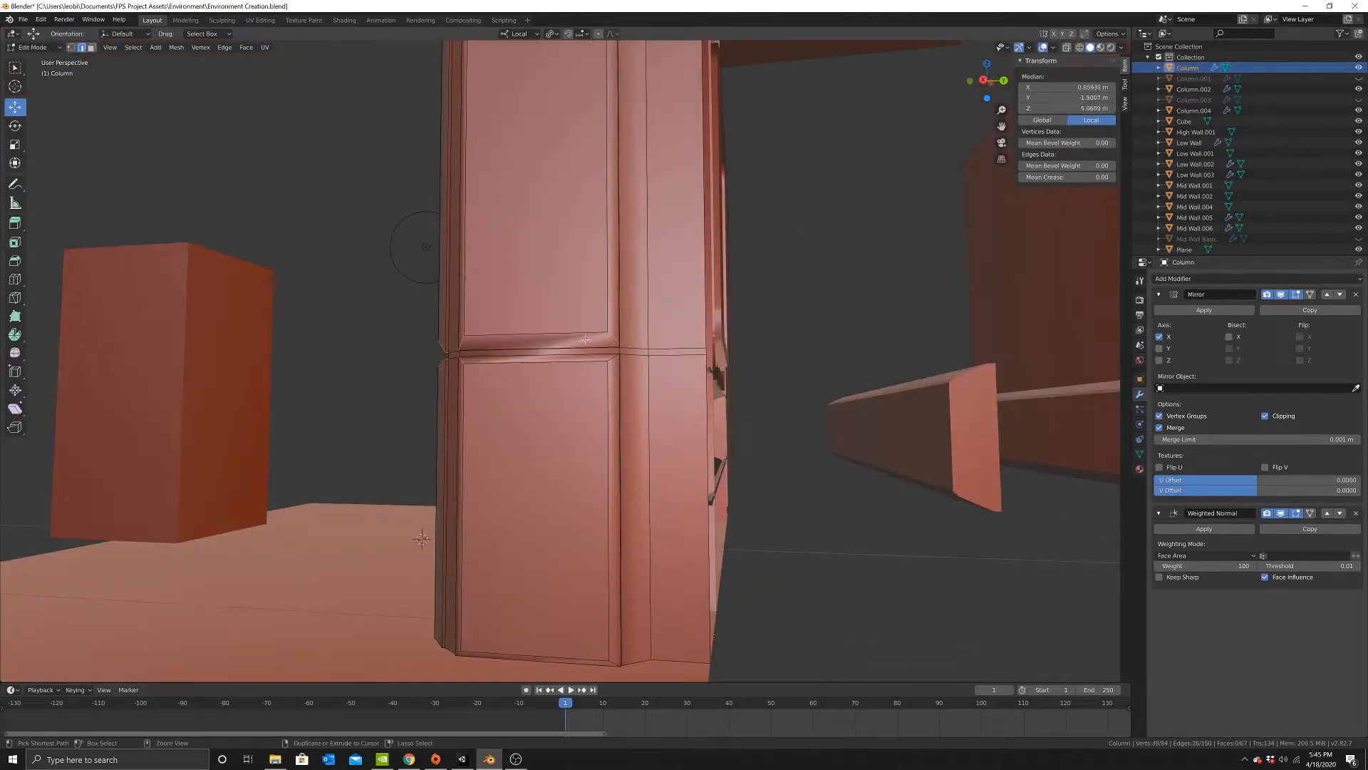
{"action": "middle_click_drag", "start_coordinate": [474, 362], "coordinate": [727, 364]}
{"action": "key", "text": "ctrl+z"}
{"action": "key", "text": "ctrl+z"}
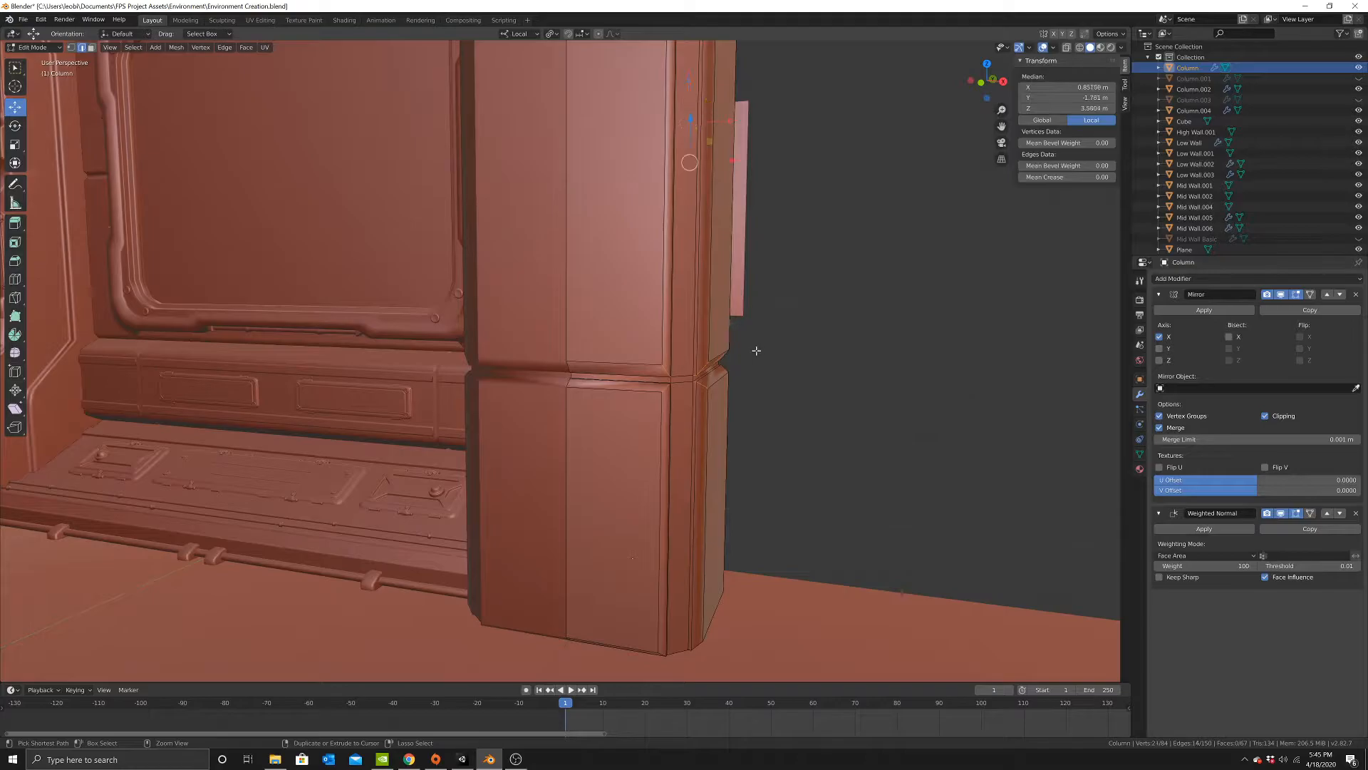
{"action": "key", "text": "ctrl+z"}
{"action": "key", "text": "ctrl+z"}
{"action": "key", "text": "ctrl+z"}
{"action": "key", "text": "ctrl+z"}
{"action": "key", "text": "ctrl+z"}
{"action": "key", "text": "ctrl+z"}
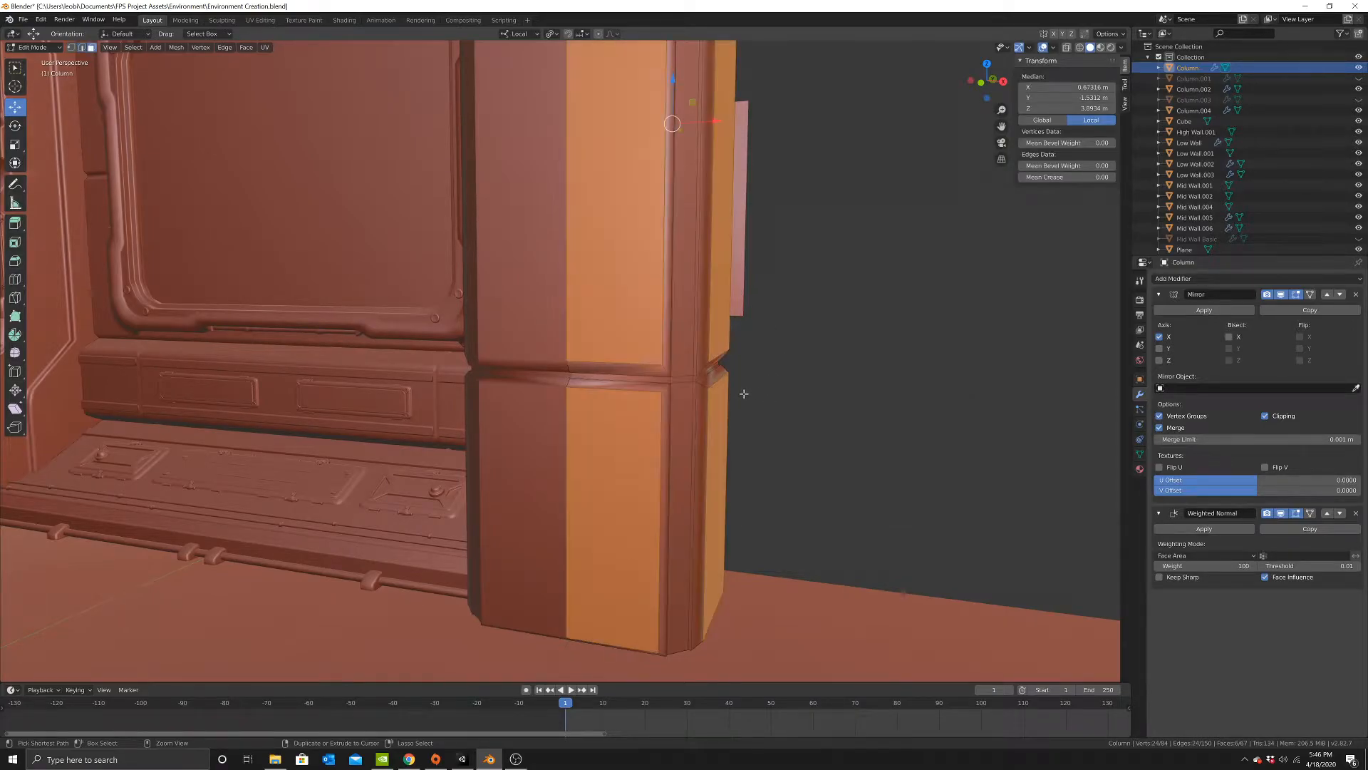
{"action": "key", "text": "ctrl+z"}
{"action": "key", "text": "ctrl+z"}
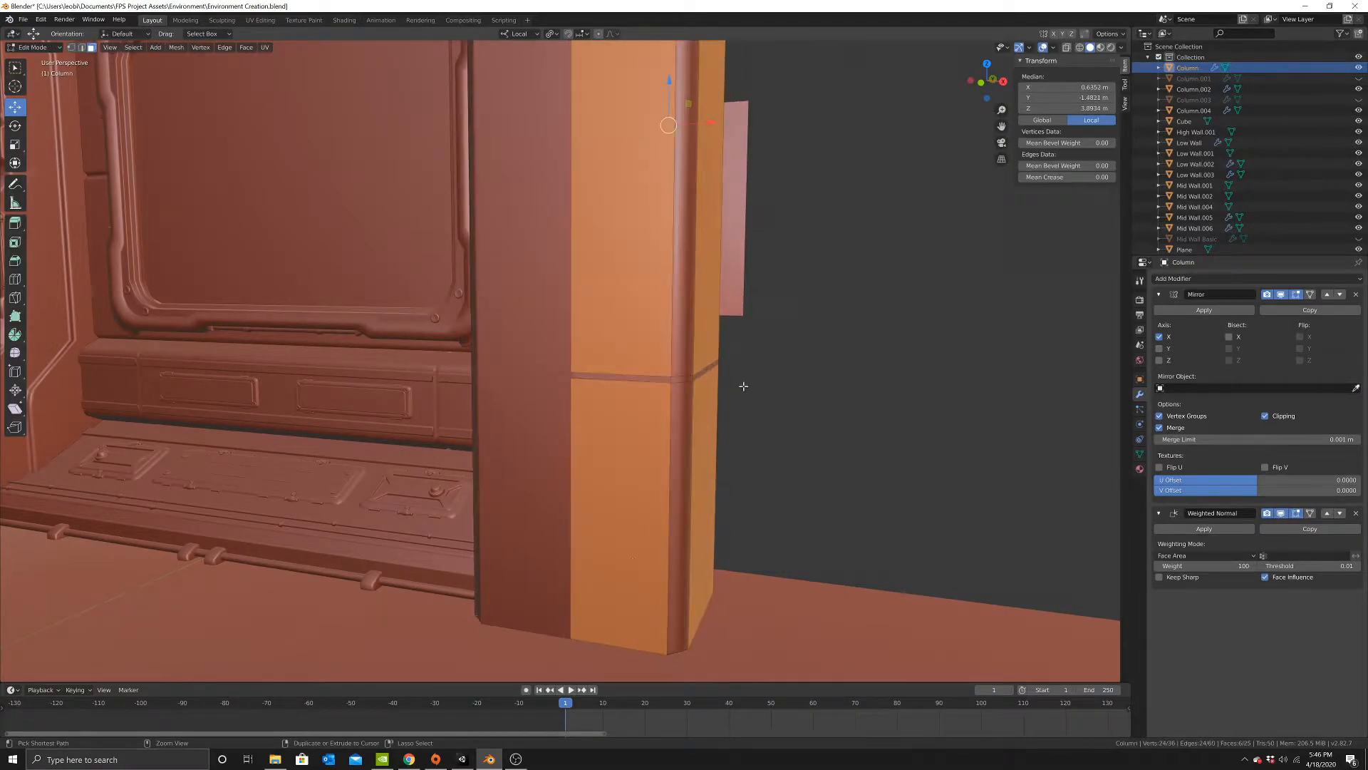
Try to narrow the column's vertical corner strip by scaling its edge loops along X.
{"action": "middle_click_drag", "start_coordinate": [724, 388], "coordinate": [641, 327]}
{"action": "key", "text": "alt+a"}
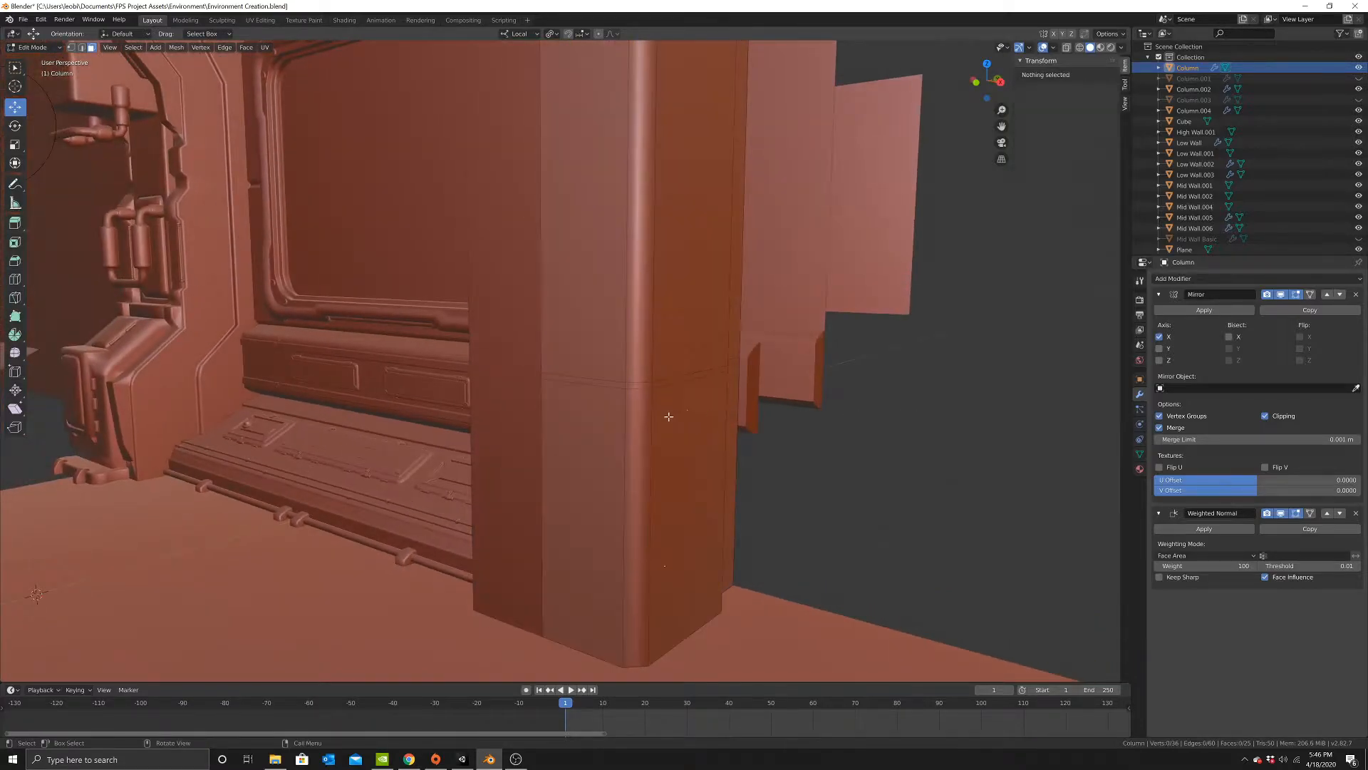
{"action": "middle_click_drag", "start_coordinate": [672, 407], "coordinate": [640, 350]}
{"action": "left_click", "coordinate": [610, 354], "text": "alt"}
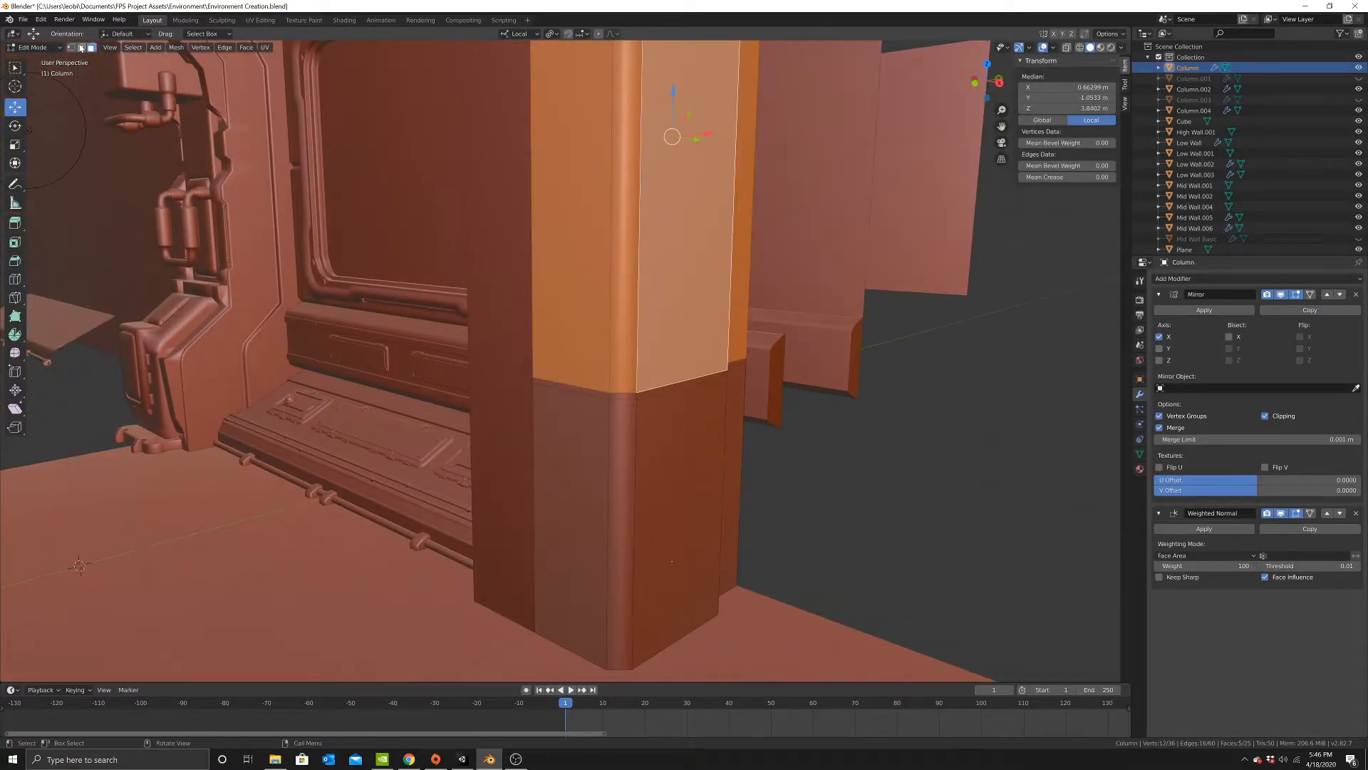
{"action": "left_click", "coordinate": [81, 48]}
{"action": "key", "text": "alt+a"}
{"action": "left_click", "coordinate": [641, 371], "text": "alt"}
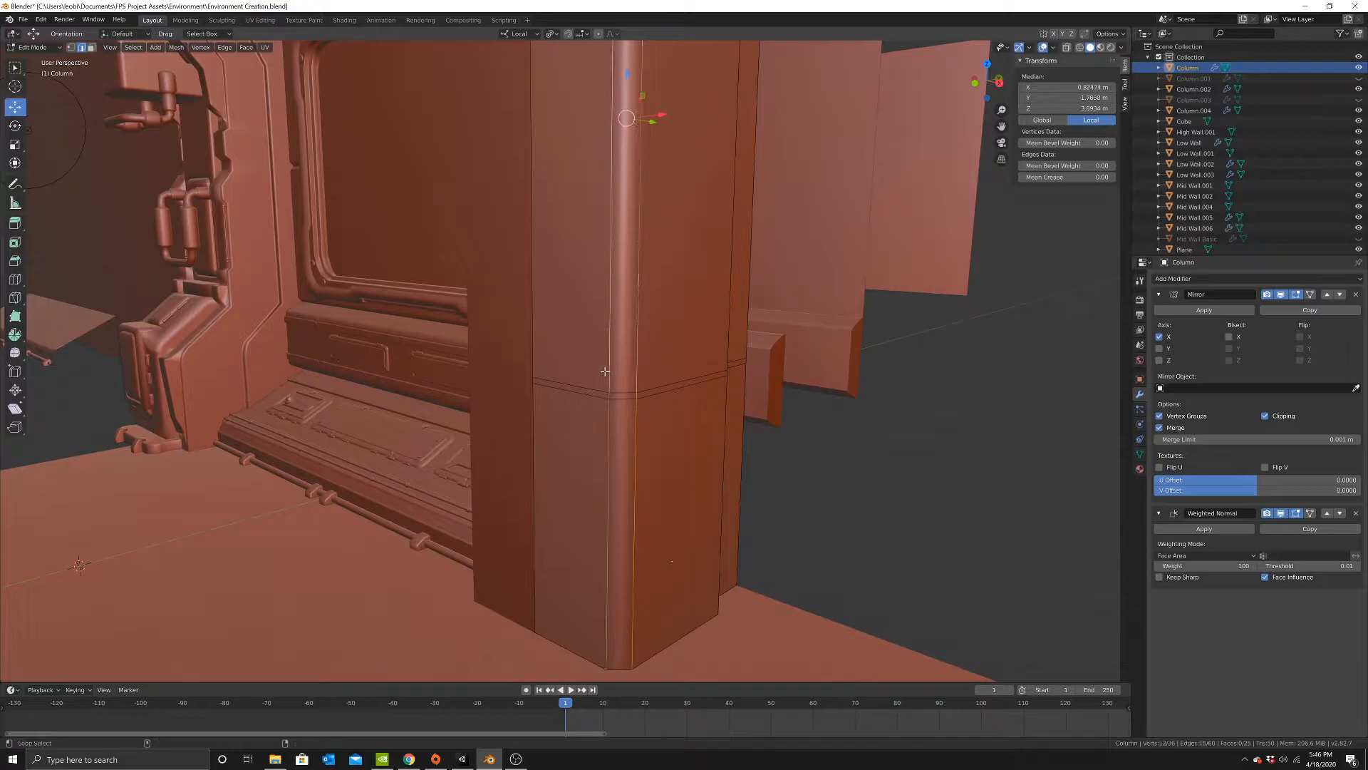
{"action": "key", "text": "s"}
{"action": "key", "text": "x"}
{"action": "key", "text": "x"}
{"action": "left_click", "coordinate": [641, 357]}
Circle-select all faces of the column's vertical corner strip in wireframe display and scale them along local X by -0.076.
{"action": "left_click", "coordinate": [92, 48]}
{"action": "scroll", "coordinate": [752, 481], "scroll_direction": "down", "scroll_amount": 4}
{"action": "key", "text": "z"}
{"action": "left_click", "coordinate": [599, 252]}
{"action": "mouse_move", "coordinate": [638, 229]}
{"action": "middle_mouse_down", "text": "shift"}
{"action": "mouse_move", "coordinate": [654, 311]}
{"action": "mouse_move", "coordinate": [620, 183]}
{"action": "middle_mouse_up", "text": "shift"}
{"action": "key", "text": "c"}
{"action": "left_click_drag", "start_coordinate": [611, 205], "coordinate": [612, 604]}
{"action": "key", "text": "Escape"}
{"action": "key", "text": "z"}
{"action": "left_click", "coordinate": [978, 407]}
{"action": "scroll", "coordinate": [769, 510], "scroll_direction": "up", "scroll_amount": 4}
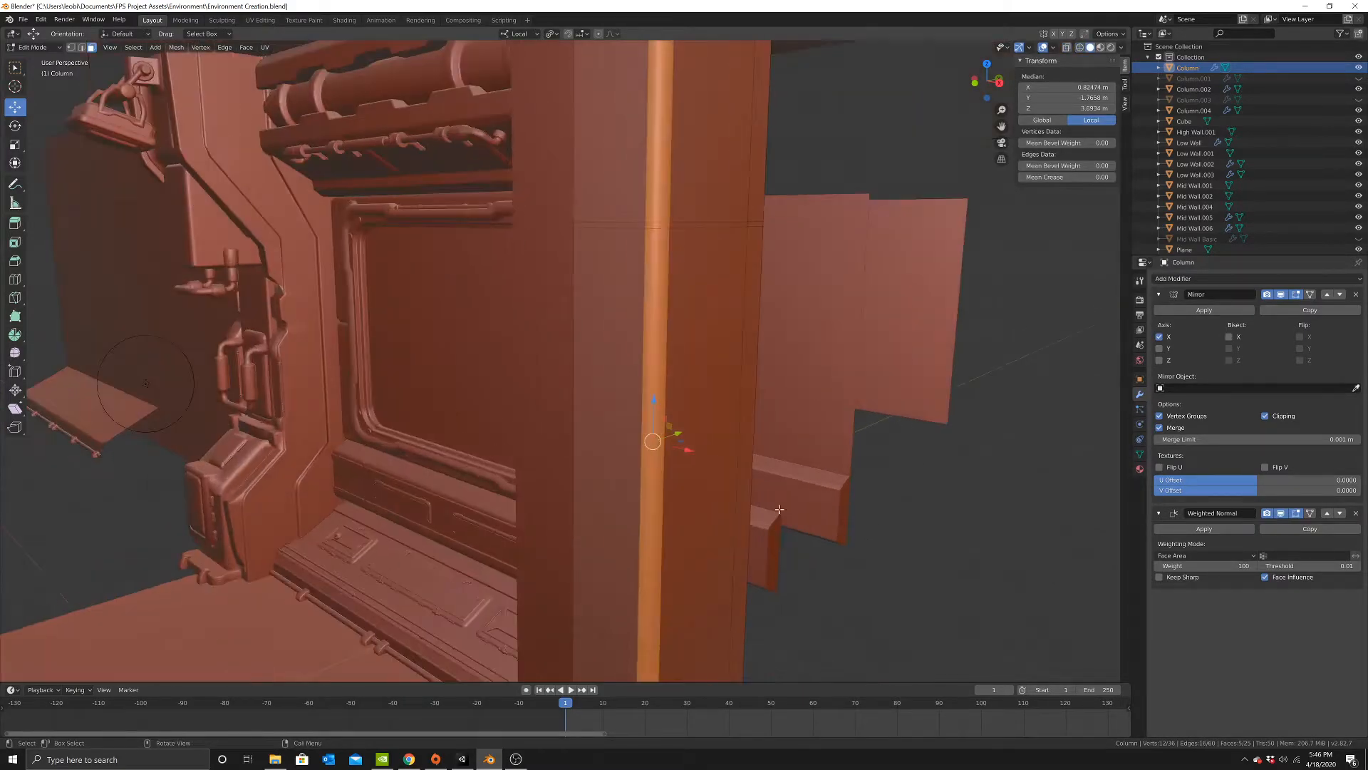
{"action": "middle_click_drag", "start_coordinate": [719, 508], "coordinate": [678, 366]}
{"action": "key", "text": "x"}
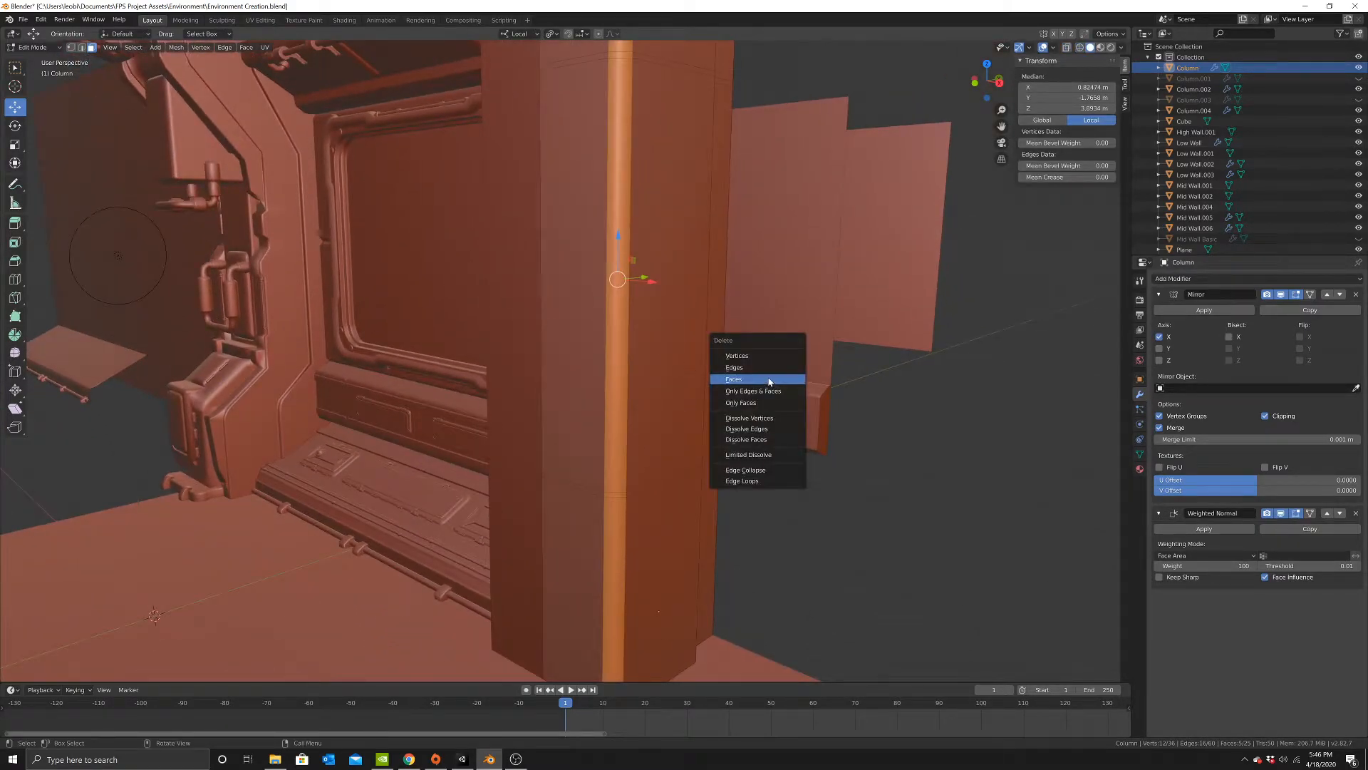
{"action": "key", "text": "g"}
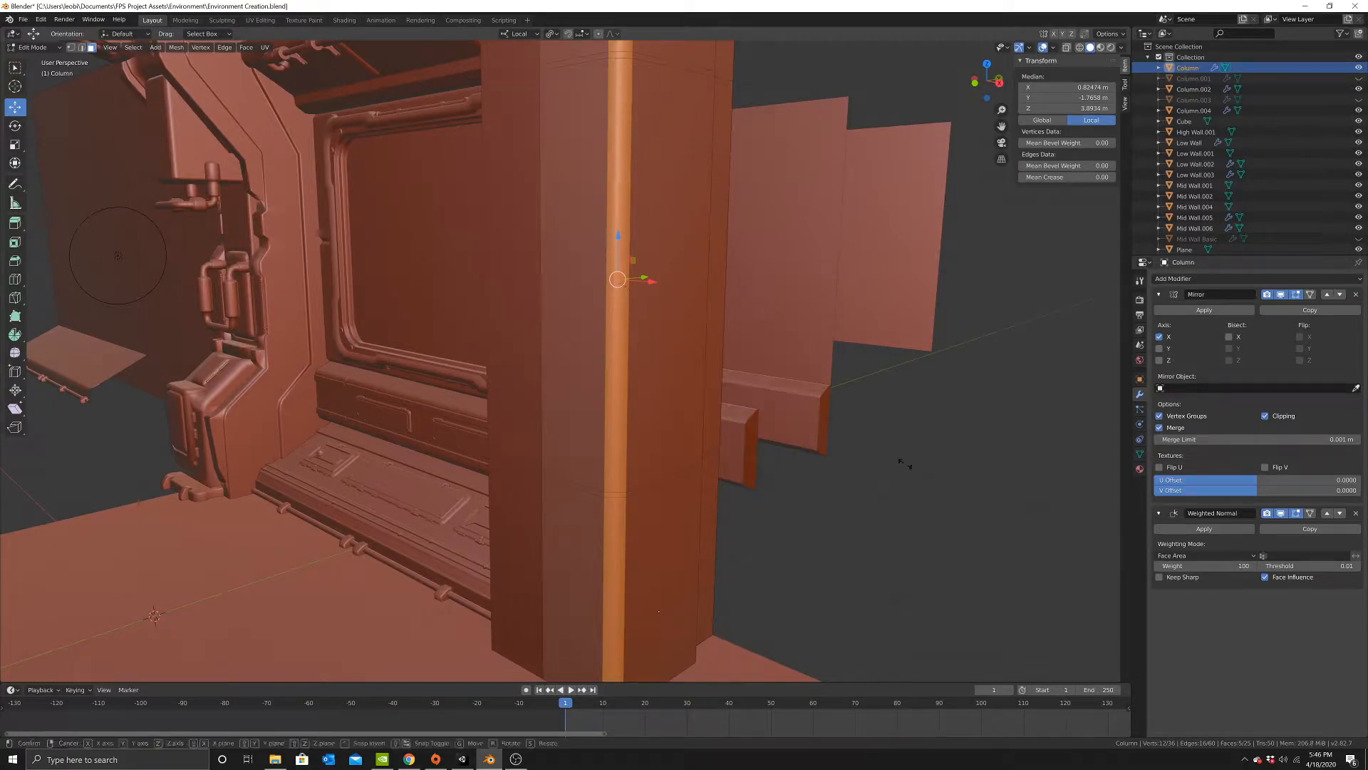
{"action": "key", "text": "s"}
{"action": "key", "text": "x"}
{"action": "key", "text": "x"}
{"action": "left_click", "coordinate": [610, 274]}
Narrow the corner strip further by scaling its faces along local Y.
{"action": "middle_click_drag", "start_coordinate": [632, 345], "coordinate": [635, 410]}
{"action": "key", "text": "s"}
{"action": "key", "text": "x"}
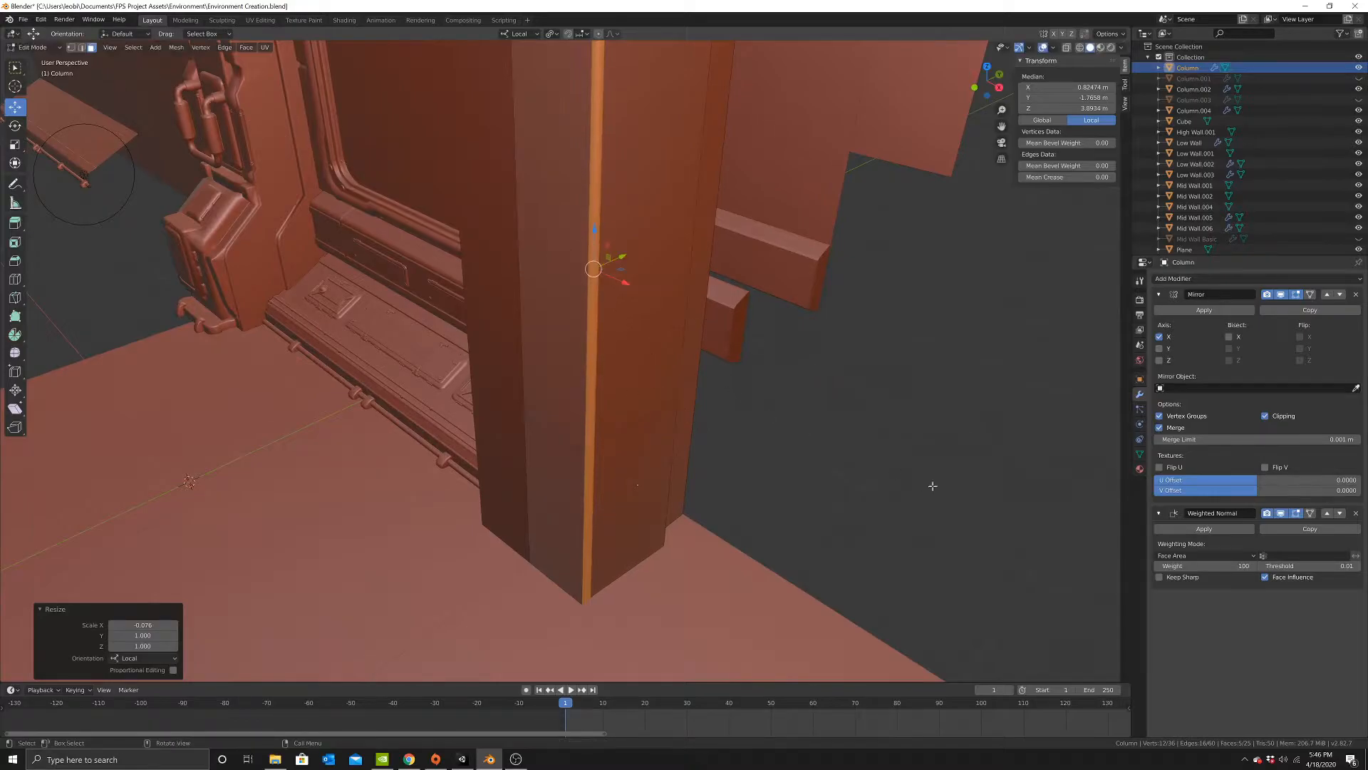
{"action": "key", "text": "y"}
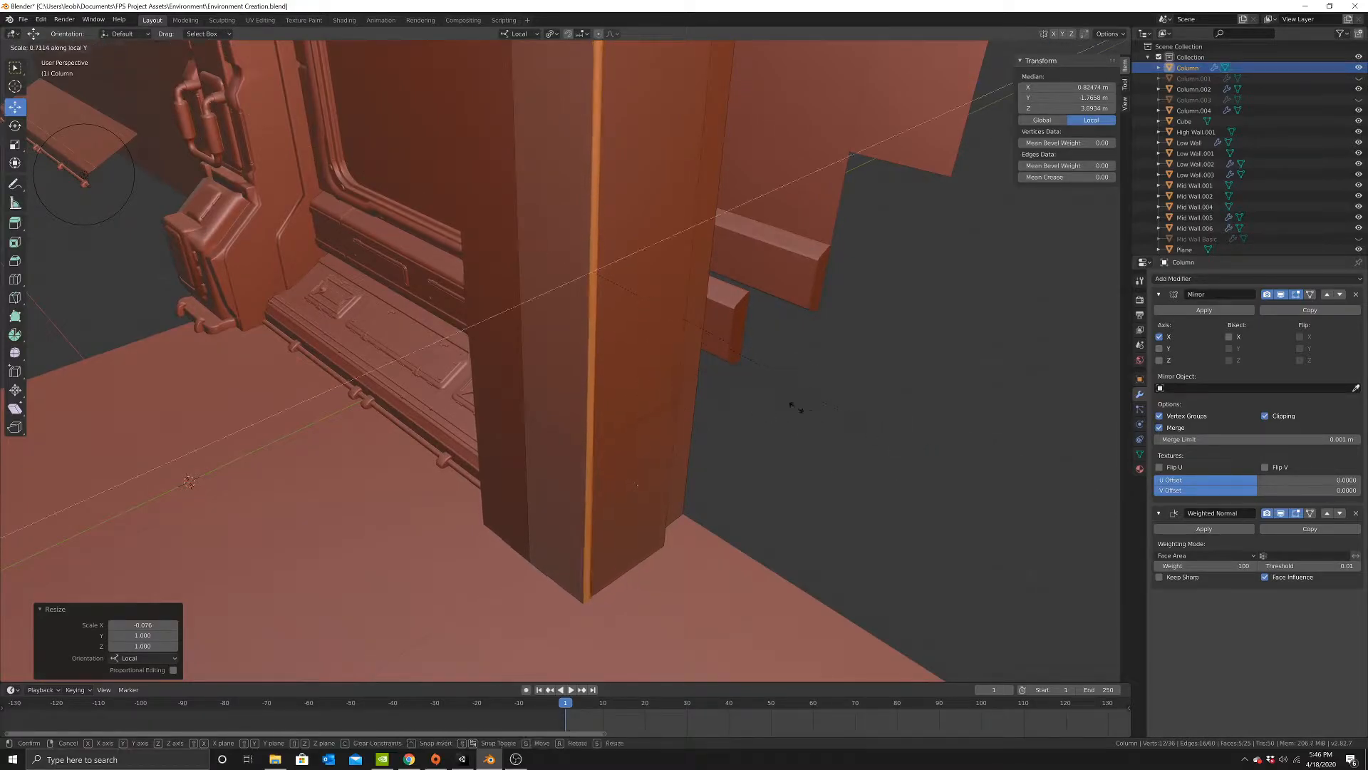
{"action": "left_click", "coordinate": [792, 374]}
Rotate the corner strip about local Z and move it about -0.0134 m along local Y.
{"action": "key", "text": "r"}
{"action": "key", "text": "z"}
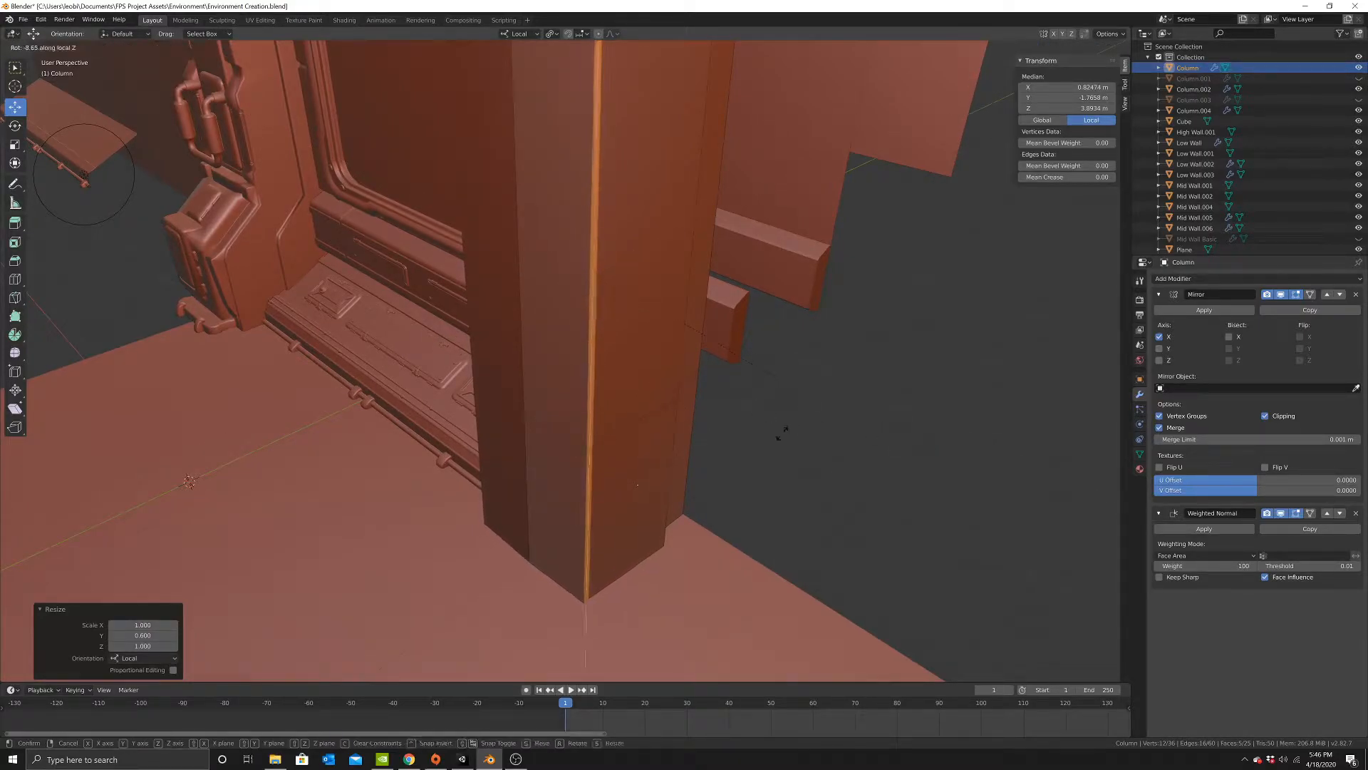
{"action": "left_click", "coordinate": [606, 463]}
{"action": "middle_click_drag", "start_coordinate": [635, 458], "coordinate": [672, 360]}
{"action": "key", "text": "g"}
{"action": "left_click", "coordinate": [640, 293]}
{"action": "middle_click_drag", "start_coordinate": [640, 294], "coordinate": [695, 443]}
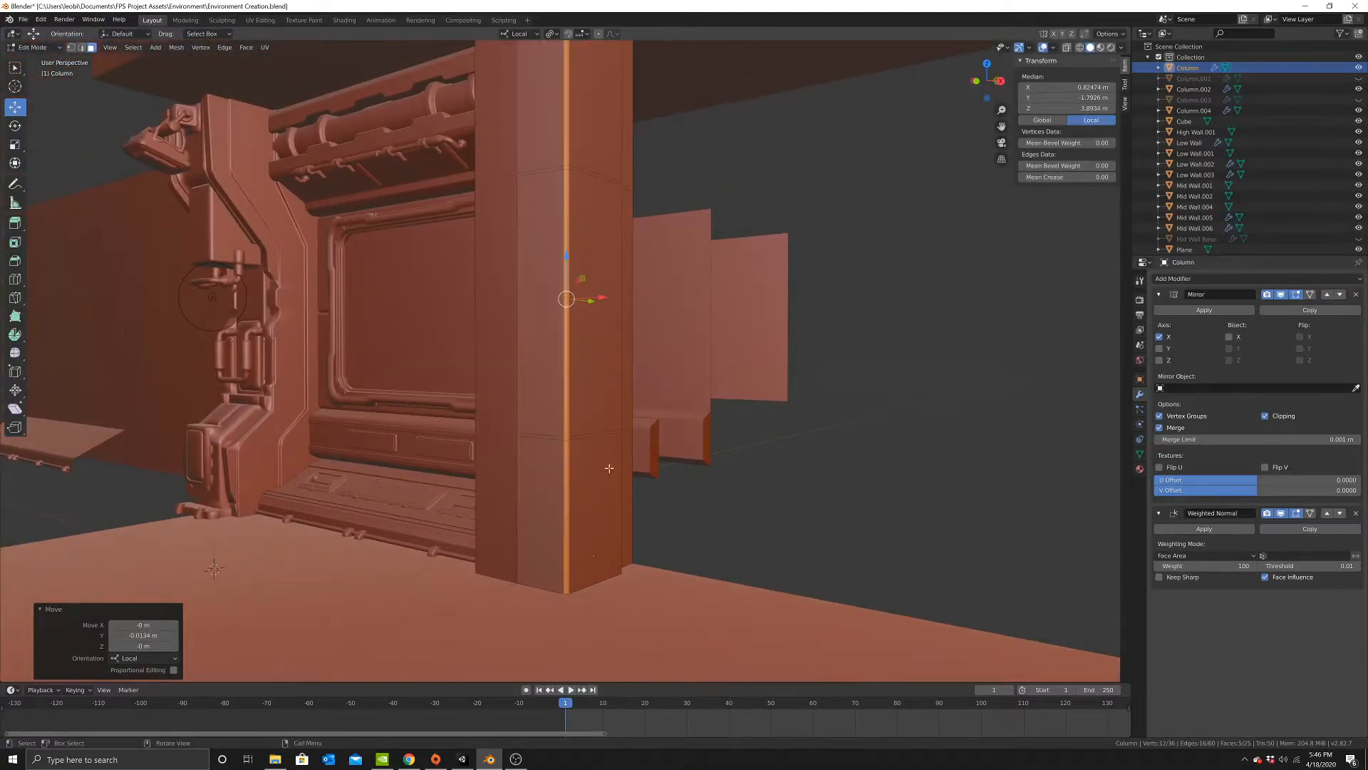
Select the six large panel faces on both sides of the corner strip and inset them by about 0.01 m.
{"action": "left_click", "coordinate": [609, 468]}
{"action": "left_click", "coordinate": [539, 393], "text": "shift"}
{"action": "left_click", "coordinate": [589, 399], "text": "shift"}
{"action": "left_click", "coordinate": [527, 487], "text": "shift"}
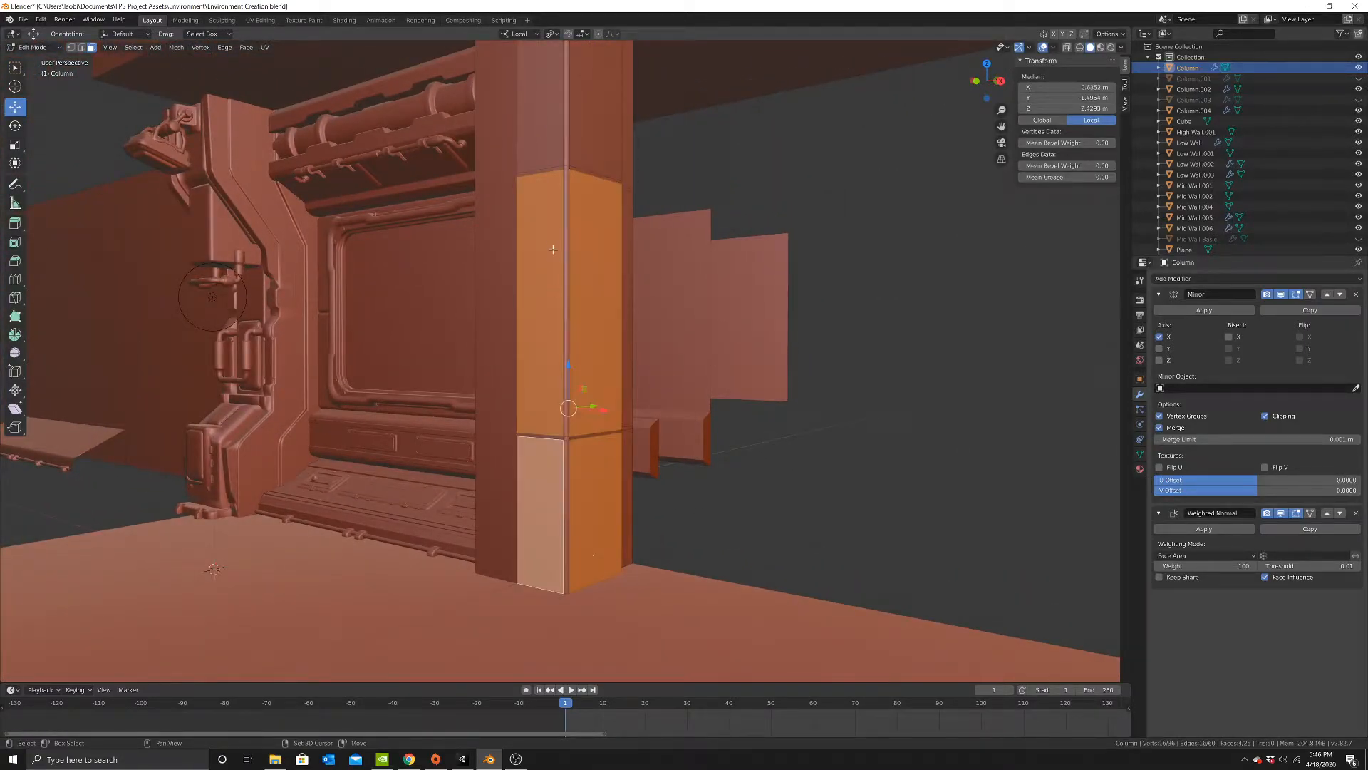
{"action": "middle_click_drag", "start_coordinate": [553, 238], "coordinate": [548, 348], "text": "shift"}
{"action": "left_click", "coordinate": [538, 251], "text": "shift"}
{"action": "left_click", "coordinate": [595, 253], "text": "shift"}
{"action": "middle_click_drag", "start_coordinate": [595, 253], "coordinate": [684, 333]}
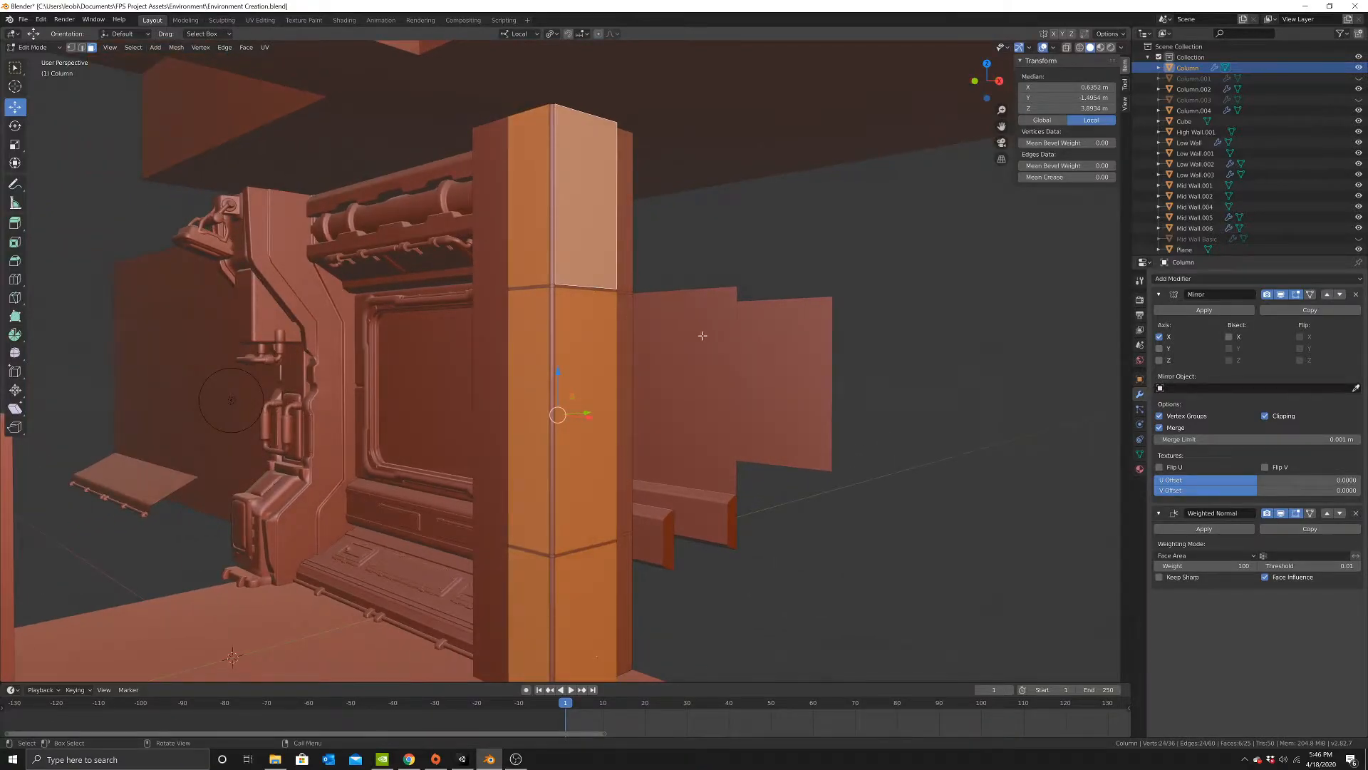
{"action": "key", "text": "i"}
{"action": "left_click", "coordinate": [698, 332]}
Select the three thin sliver faces along the column's mirror seam, one per section, and delete them.
{"action": "scroll", "coordinate": [556, 384], "scroll_direction": "up", "scroll_amount": 5}
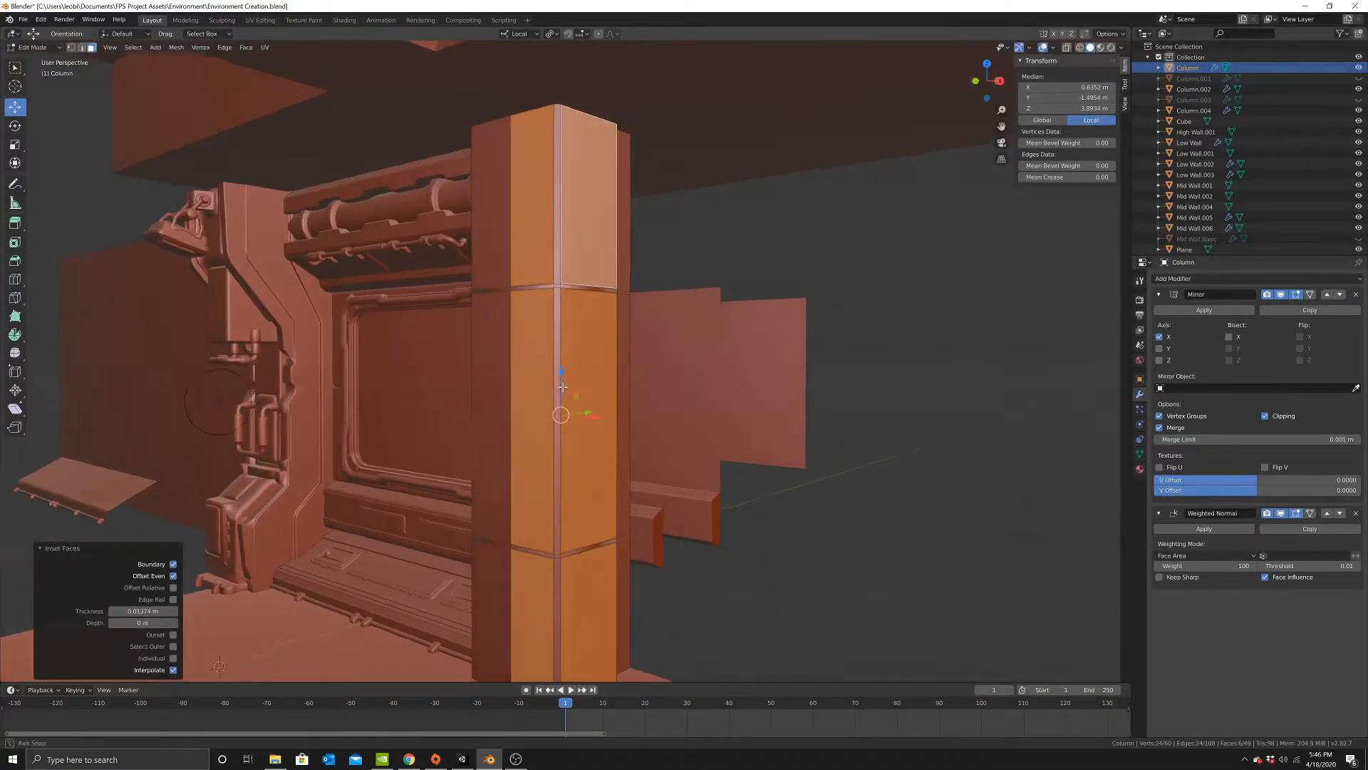
{"action": "left_click", "coordinate": [513, 340]}
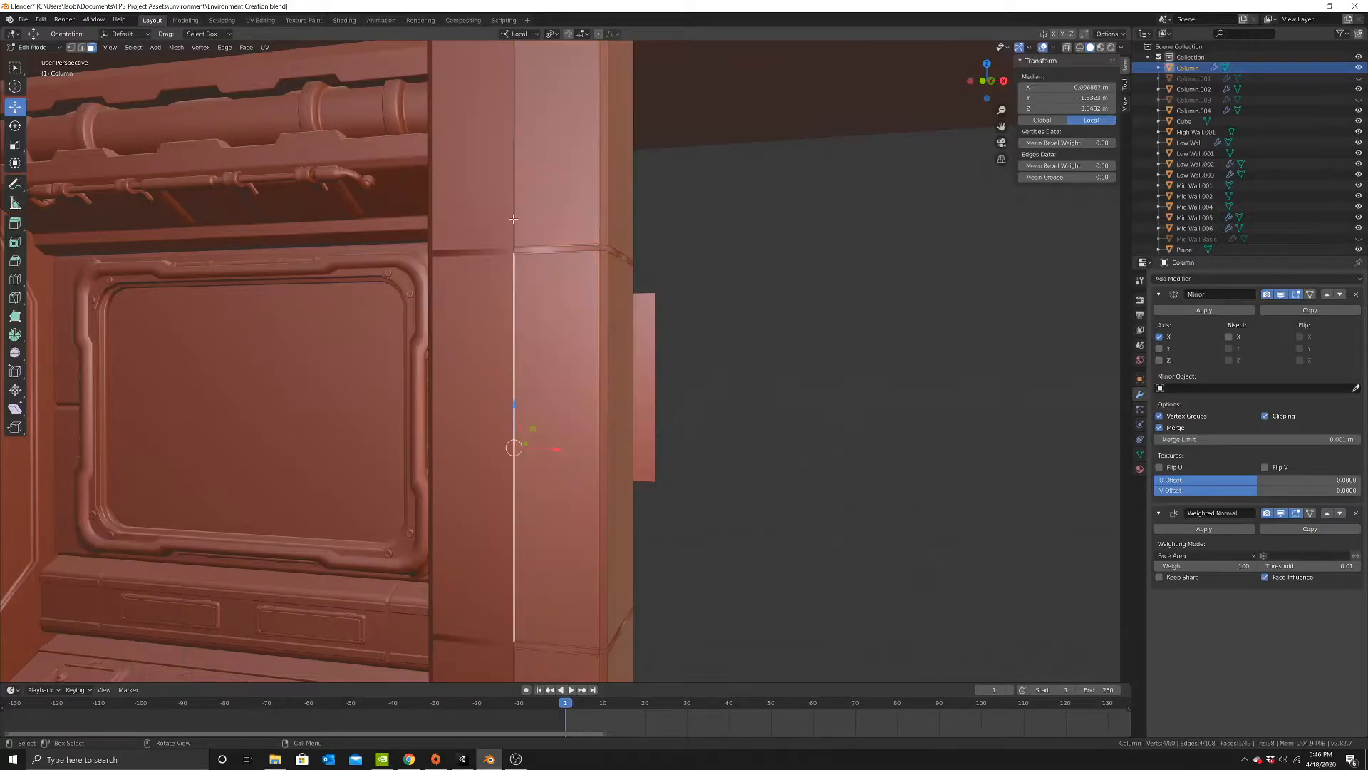
{"action": "left_click", "coordinate": [513, 211], "text": "shift"}
{"action": "middle_click_drag", "start_coordinate": [514, 211], "coordinate": [576, 513]}
{"action": "left_click", "coordinate": [568, 513], "text": "shift"}
{"action": "key", "text": "x"}
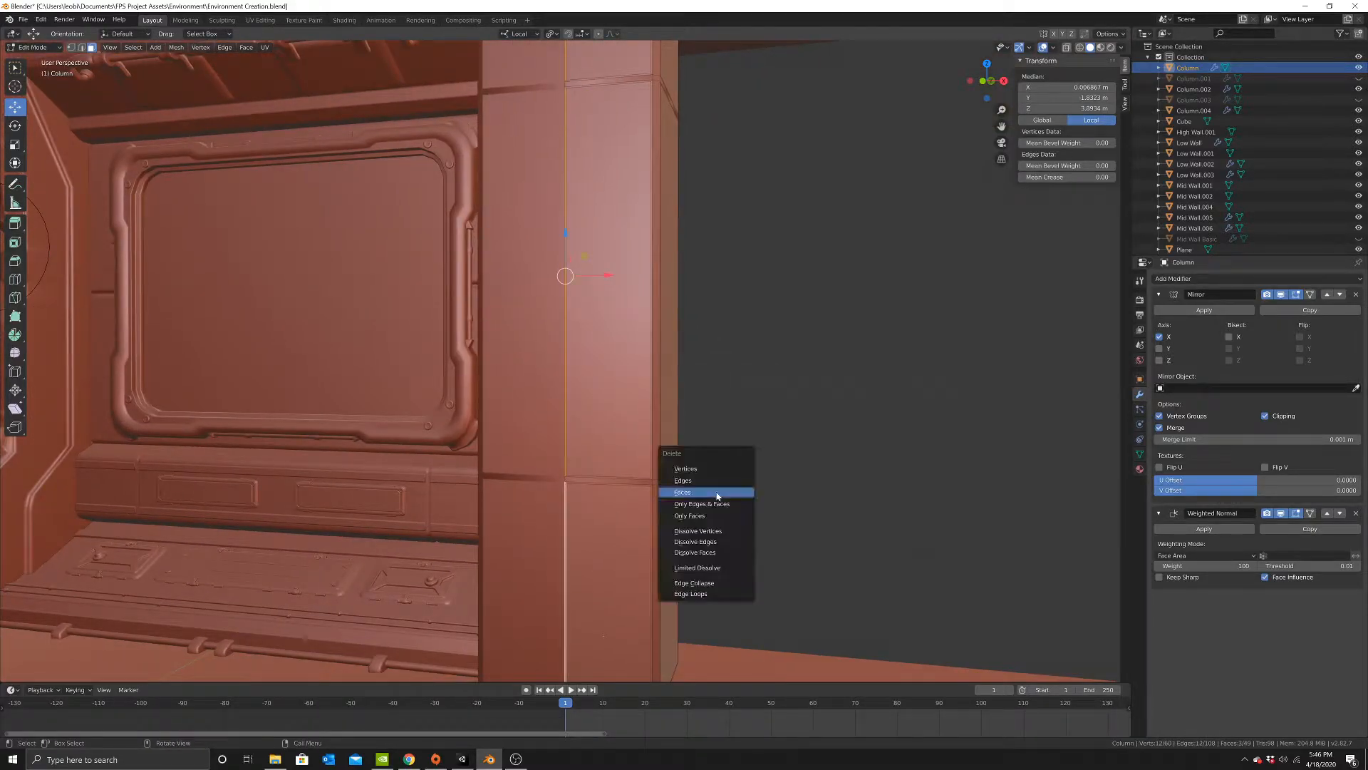
{"action": "left_click", "coordinate": [717, 493]}
Select the three open panel edges beside the mirror seam in edge mode and close the gap at the mirror plane.
{"action": "left_click", "coordinate": [80, 47]}
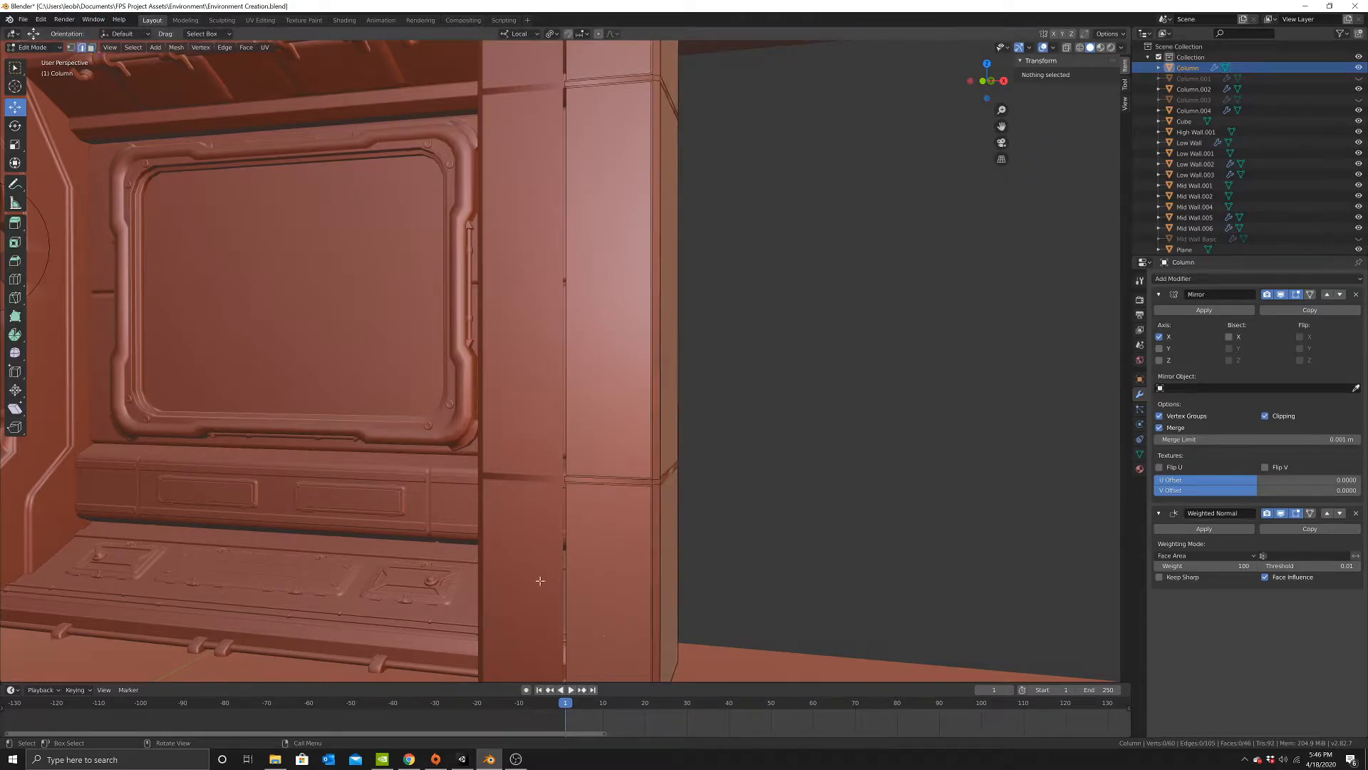
{"action": "left_click", "coordinate": [578, 588]}
{"action": "left_click", "coordinate": [588, 136], "text": "shift"}
{"action": "left_click", "coordinate": [572, 70], "text": "shift"}
{"action": "key", "text": "Tab"}
{"action": "middle_click_drag", "start_coordinate": [614, 275], "coordinate": [610, 458]}
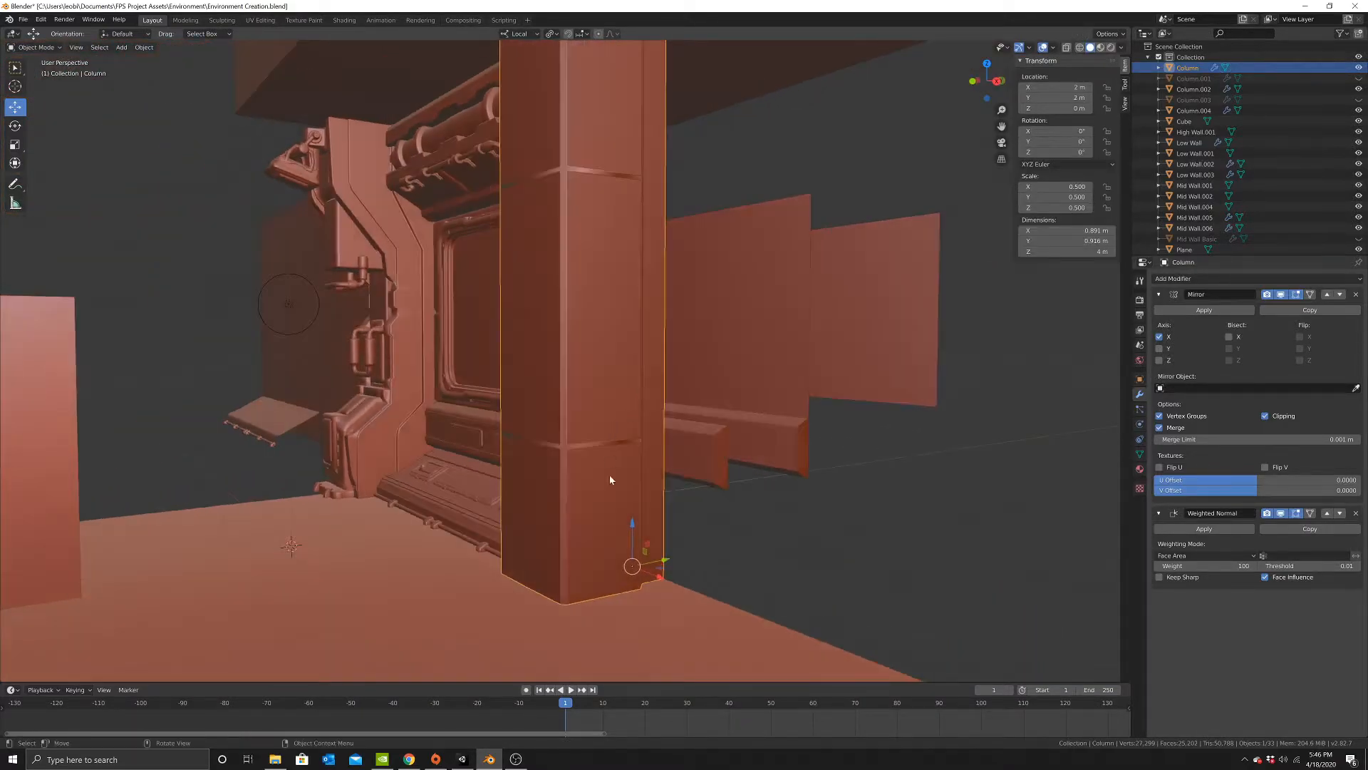
{"action": "key", "text": "Tab"}
{"action": "mouse_move", "coordinate": [463, 759]}
{"action": "left_click", "coordinate": [463, 705]}
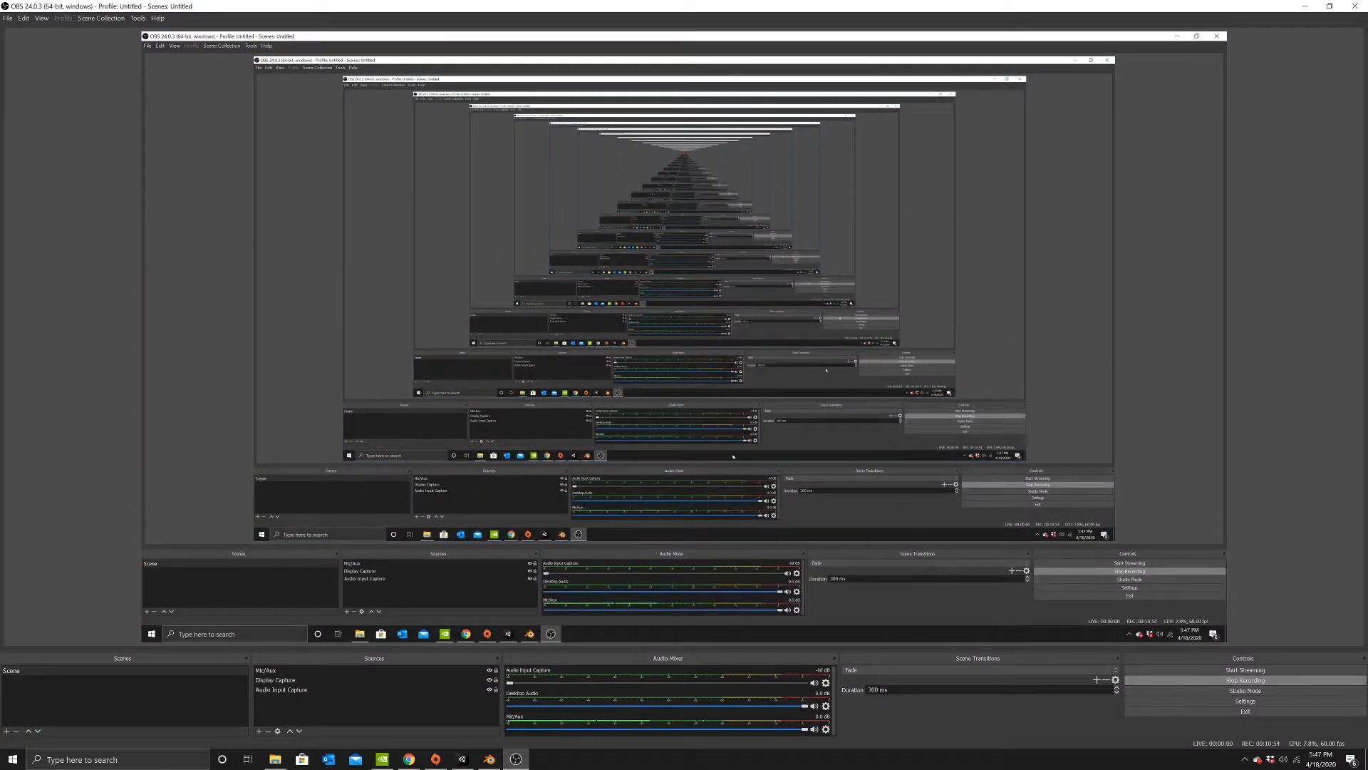
{"action": "mouse_move", "coordinate": [489, 760]}
{"action": "left_click", "coordinate": [512, 709]}
{"action": "key", "text": "Tab"}
{"action": "key", "text": "Tab"}
{"action": "middle_click_drag", "start_coordinate": [613, 348], "coordinate": [632, 351]}
{"action": "left_click", "coordinate": [821, 506]}
{"action": "left_click", "coordinate": [516, 759]}
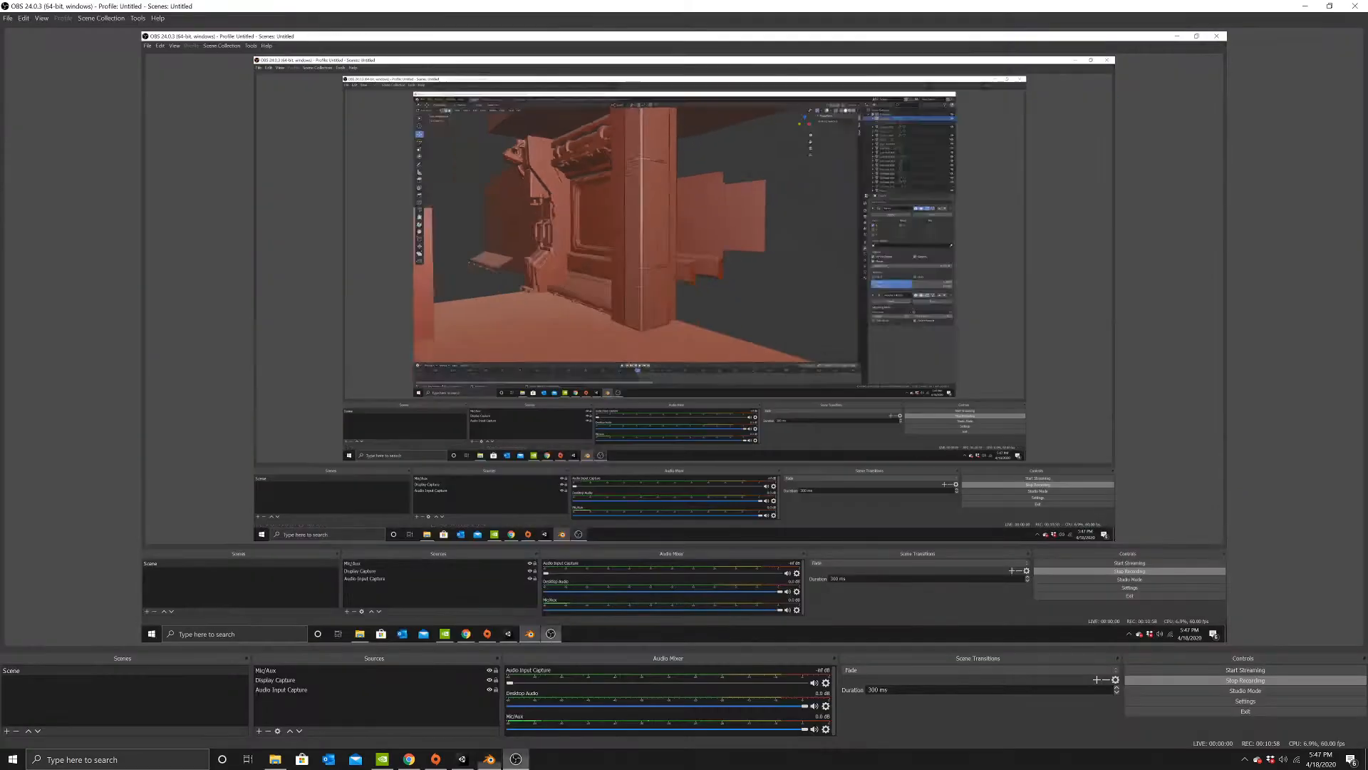
{"action": "left_click", "coordinate": [489, 759]}
{"action": "middle_click_drag", "start_coordinate": [679, 284], "coordinate": [695, 291]}
{"action": "key", "text": "Tab"}
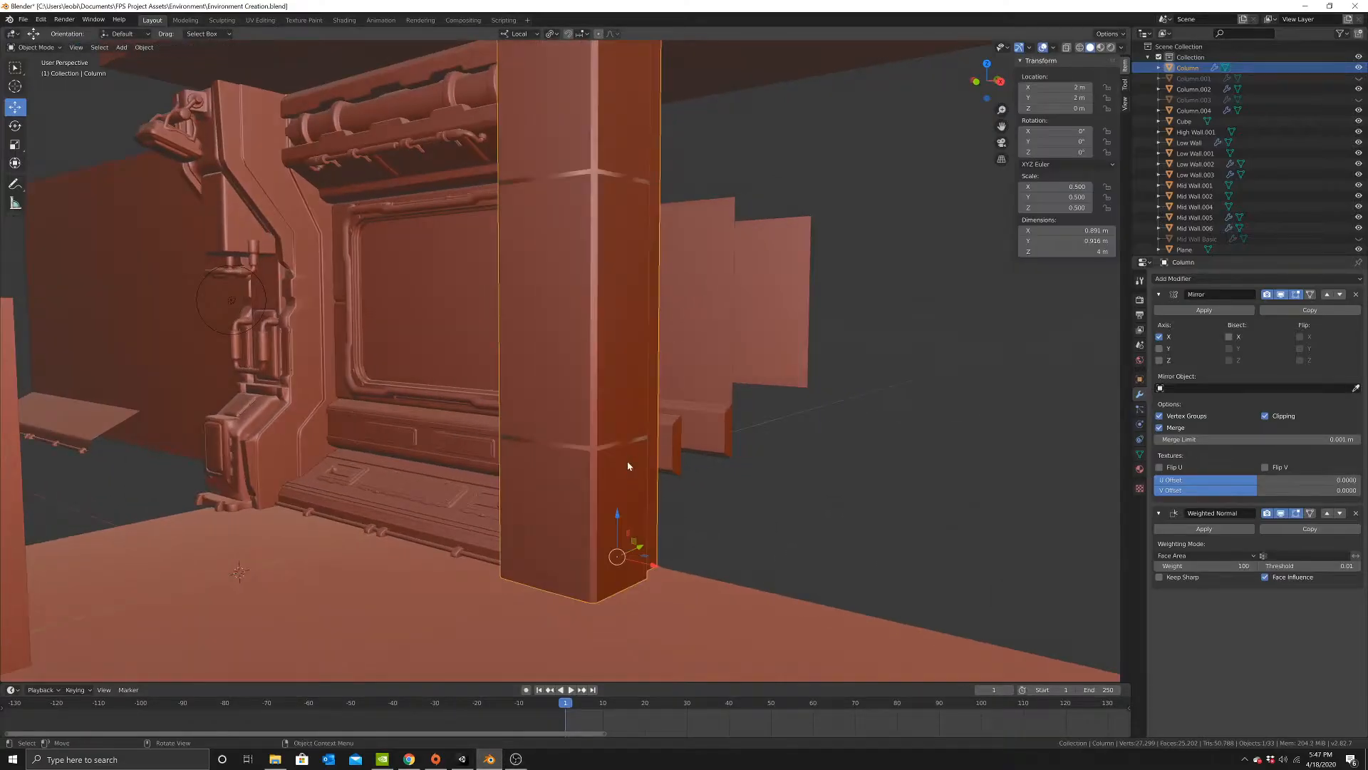
Select the six inset panel faces on both sides of the corner strip and extrude them outward by about 0.018 m.
{"action": "scroll", "coordinate": [633, 450], "scroll_direction": "up", "scroll_amount": 2}
{"action": "middle_click_drag", "start_coordinate": [614, 434], "coordinate": [594, 406], "text": "shift"}
{"action": "key", "text": "Tab"}
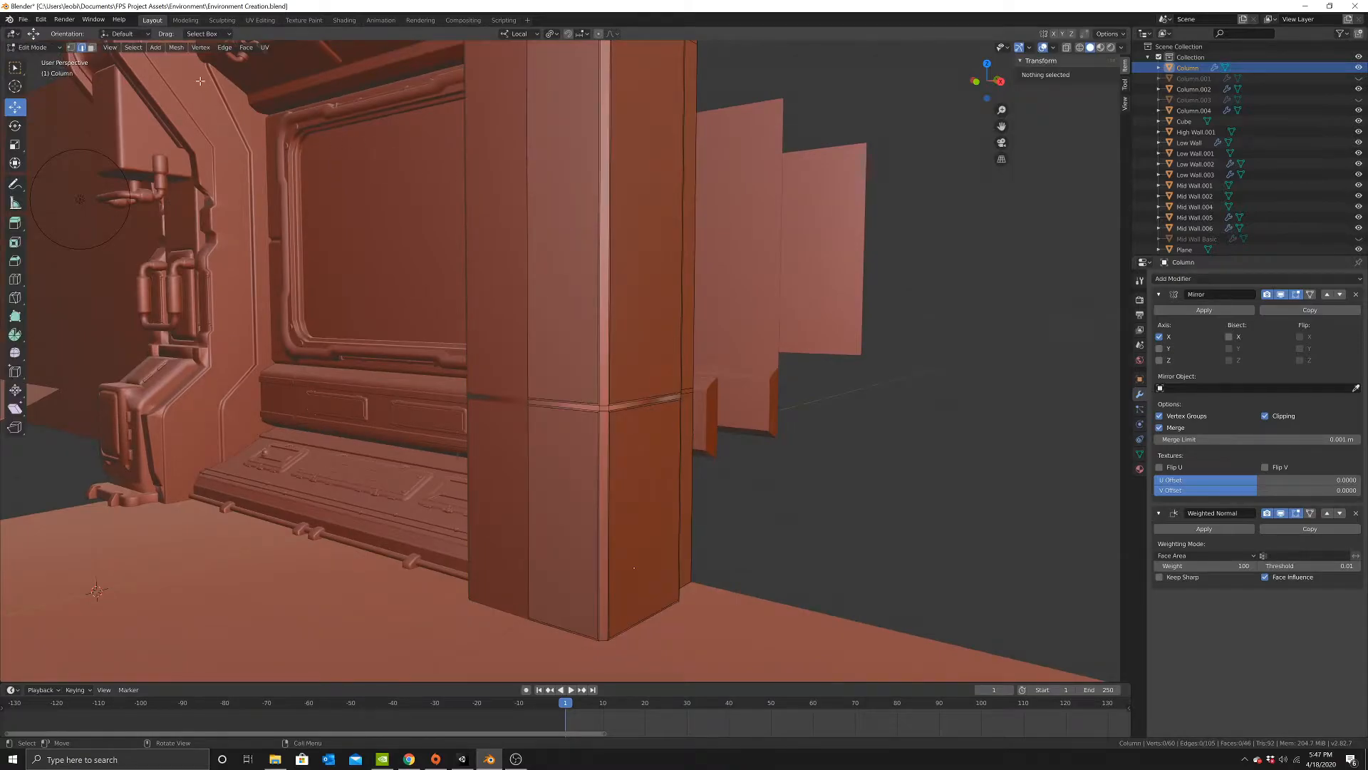
{"action": "left_click", "coordinate": [92, 47]}
{"action": "left_click", "coordinate": [620, 514]}
{"action": "left_click", "coordinate": [565, 334], "text": "shift"}
{"action": "left_click", "coordinate": [627, 341], "text": "shift"}
{"action": "left_click", "coordinate": [577, 456], "text": "shift"}
{"action": "scroll", "coordinate": [624, 262], "scroll_direction": "up", "scroll_amount": 5, "text": "shift"}
{"action": "left_click", "coordinate": [613, 254], "text": "shift"}
{"action": "left_click", "coordinate": [537, 304], "text": "shift"}
{"action": "key", "text": "e"}
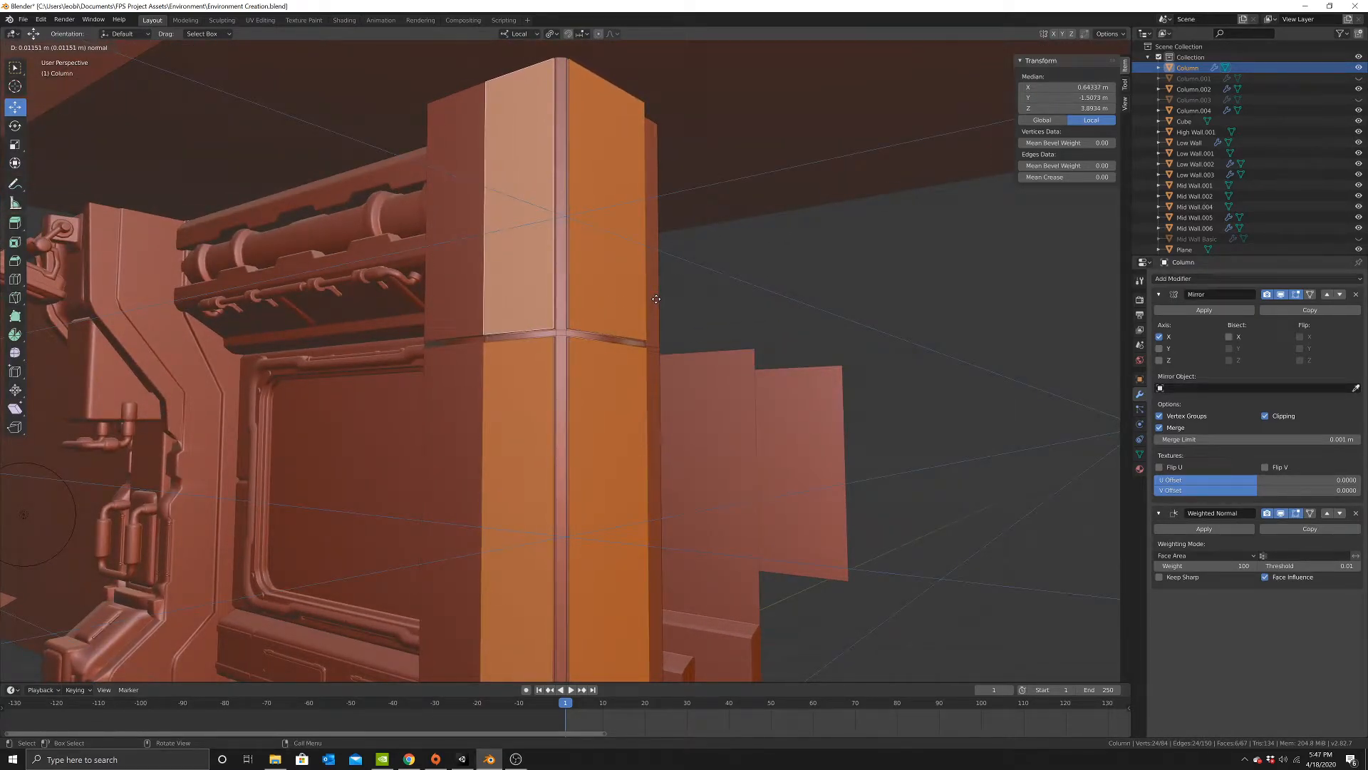
{"action": "left_click", "coordinate": [655, 299]}
Scale the extruded panel faces to 0.816, and stretch them along local Z by about 1.15.
{"action": "key", "text": "s"}
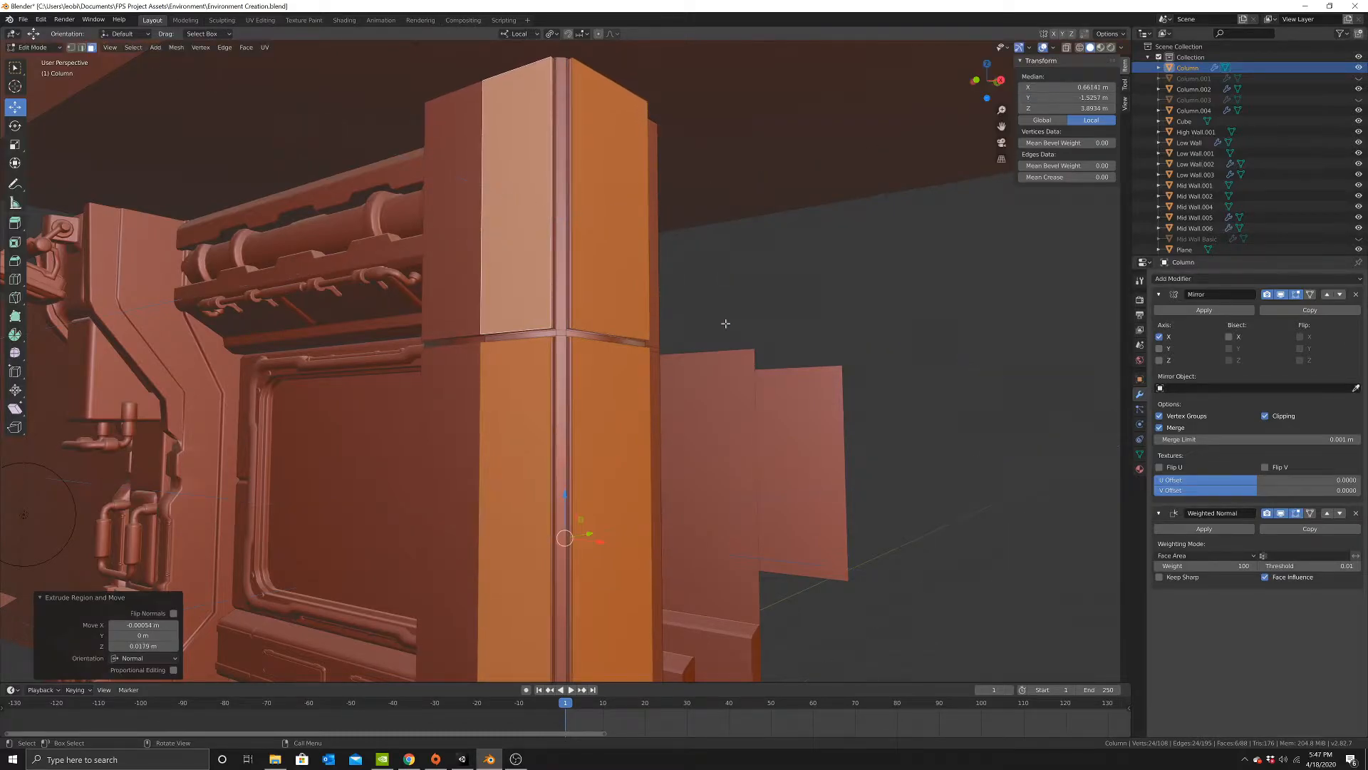
{"action": "left_click", "coordinate": [688, 339]}
{"action": "key", "text": "s"}
{"action": "key", "text": "z"}
{"action": "key", "text": "z"}
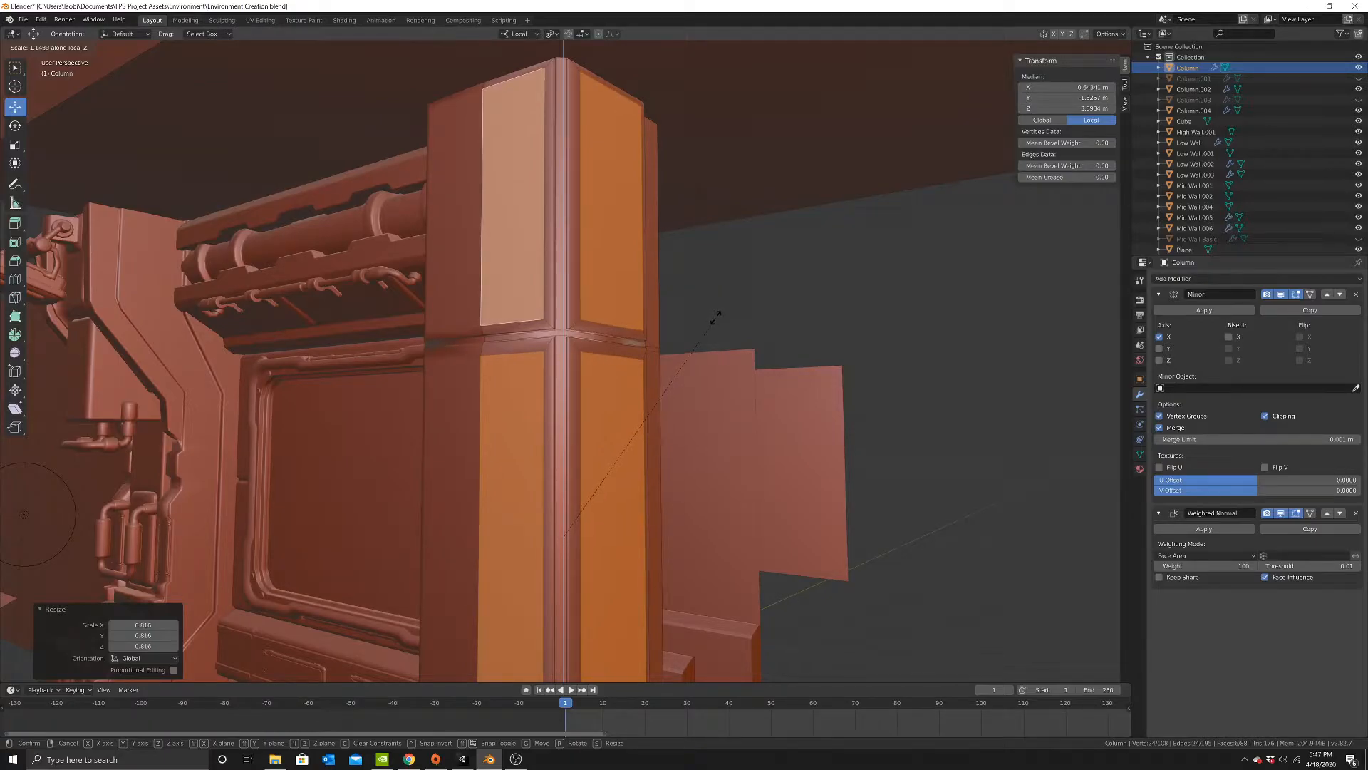
{"action": "left_click", "coordinate": [715, 317]}
{"action": "key", "text": "Tab"}
{"action": "middle_click_drag", "start_coordinate": [670, 360], "coordinate": [196, 138]}
{"action": "key", "text": "Tab"}
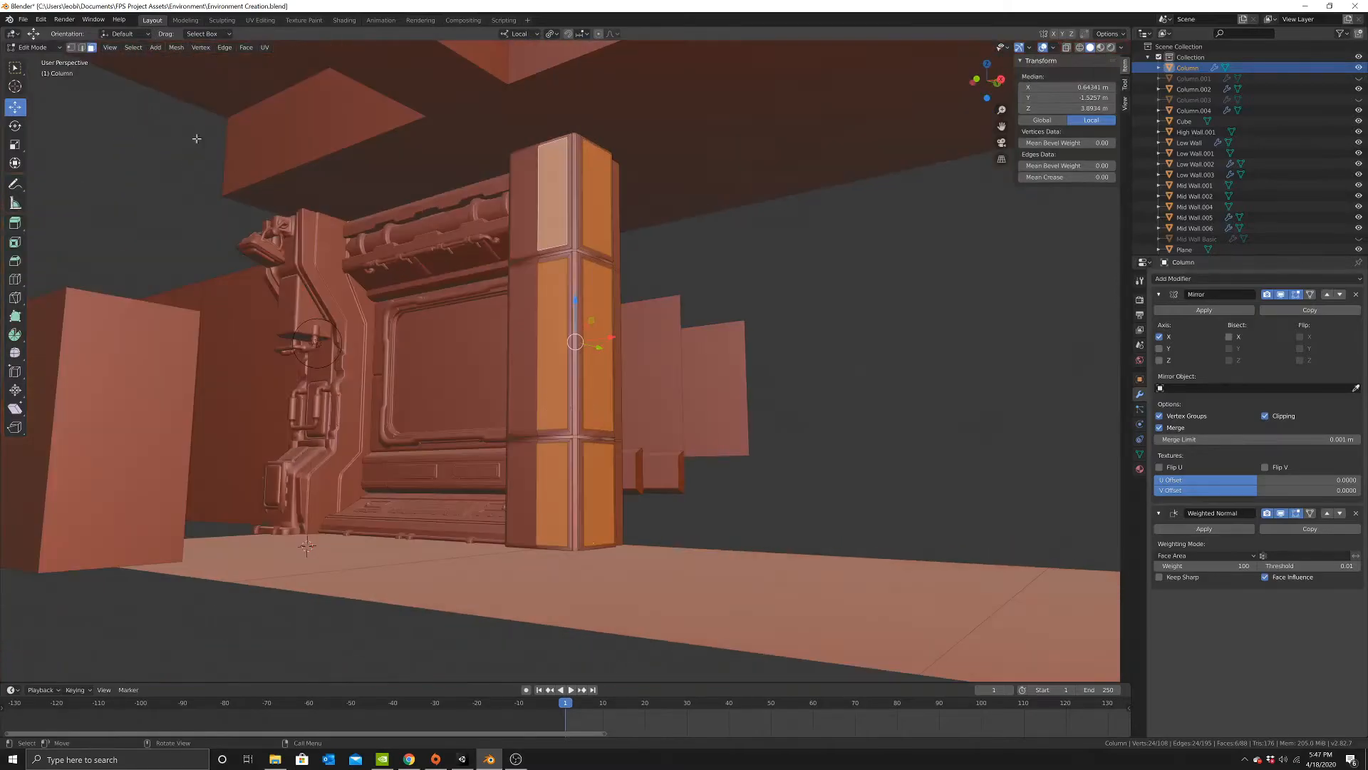
In edge mode, select the panels' diagonal corner edges above and below the lower band beside the corner strip.
{"action": "left_click", "coordinate": [82, 48]}
{"action": "left_click", "coordinate": [714, 382]}
{"action": "scroll", "coordinate": [614, 431], "scroll_direction": "up", "scroll_amount": 3}
{"action": "middle_click_drag", "start_coordinate": [576, 471], "coordinate": [571, 456]}
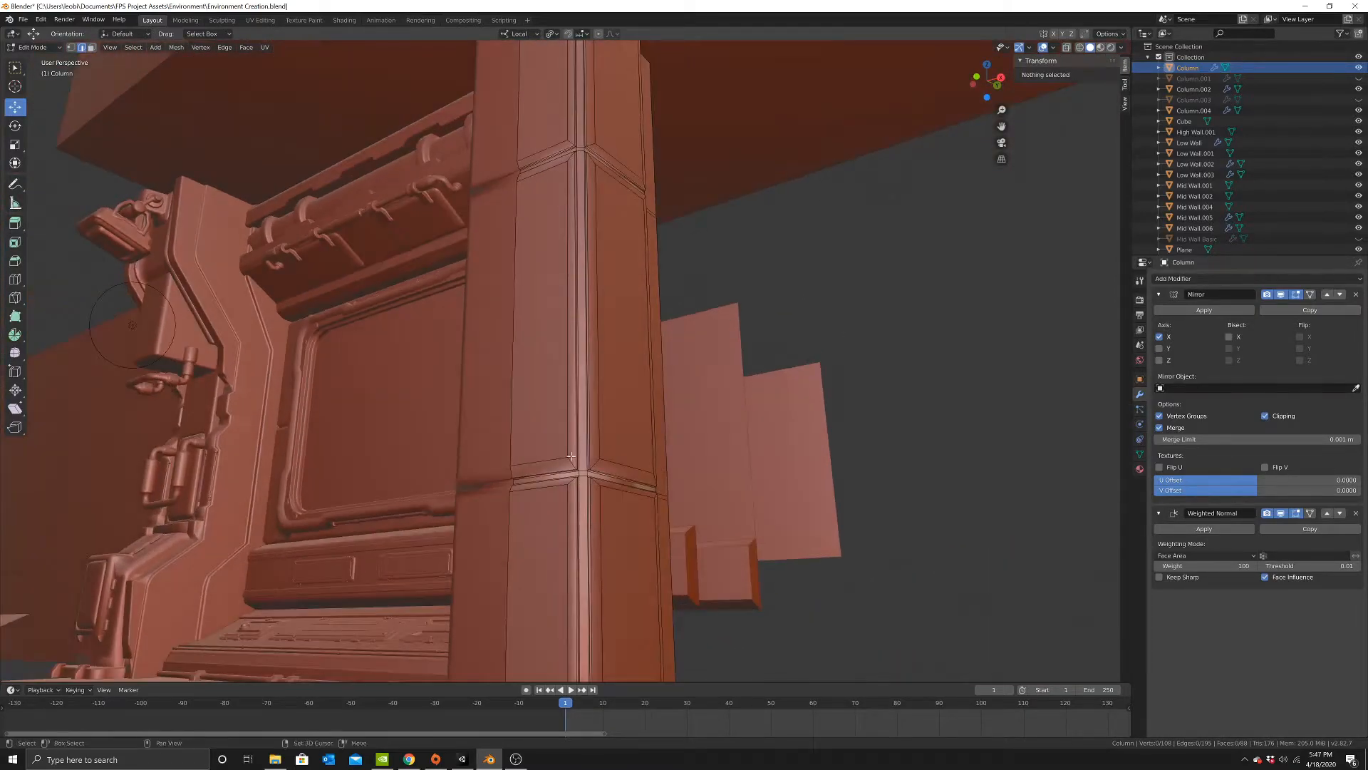
{"action": "left_click", "coordinate": [572, 459], "text": "alt"}
{"action": "left_click", "coordinate": [595, 461], "text": "alt+shift"}
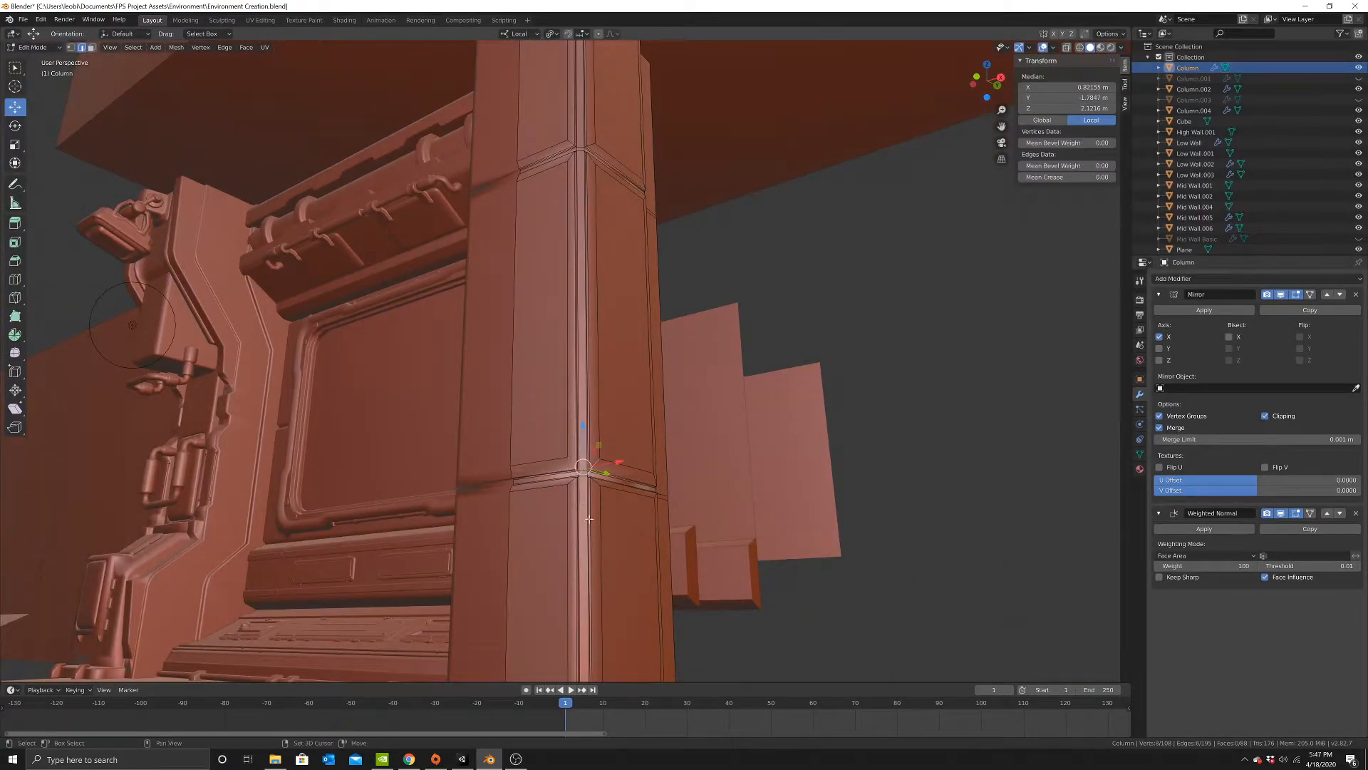
{"action": "left_click", "coordinate": [573, 481], "text": "alt+shift"}
{"action": "left_click", "coordinate": [597, 485], "text": "alt+shift"}
{"action": "middle_click_drag", "start_coordinate": [597, 486], "coordinate": [595, 548], "text": "shift"}
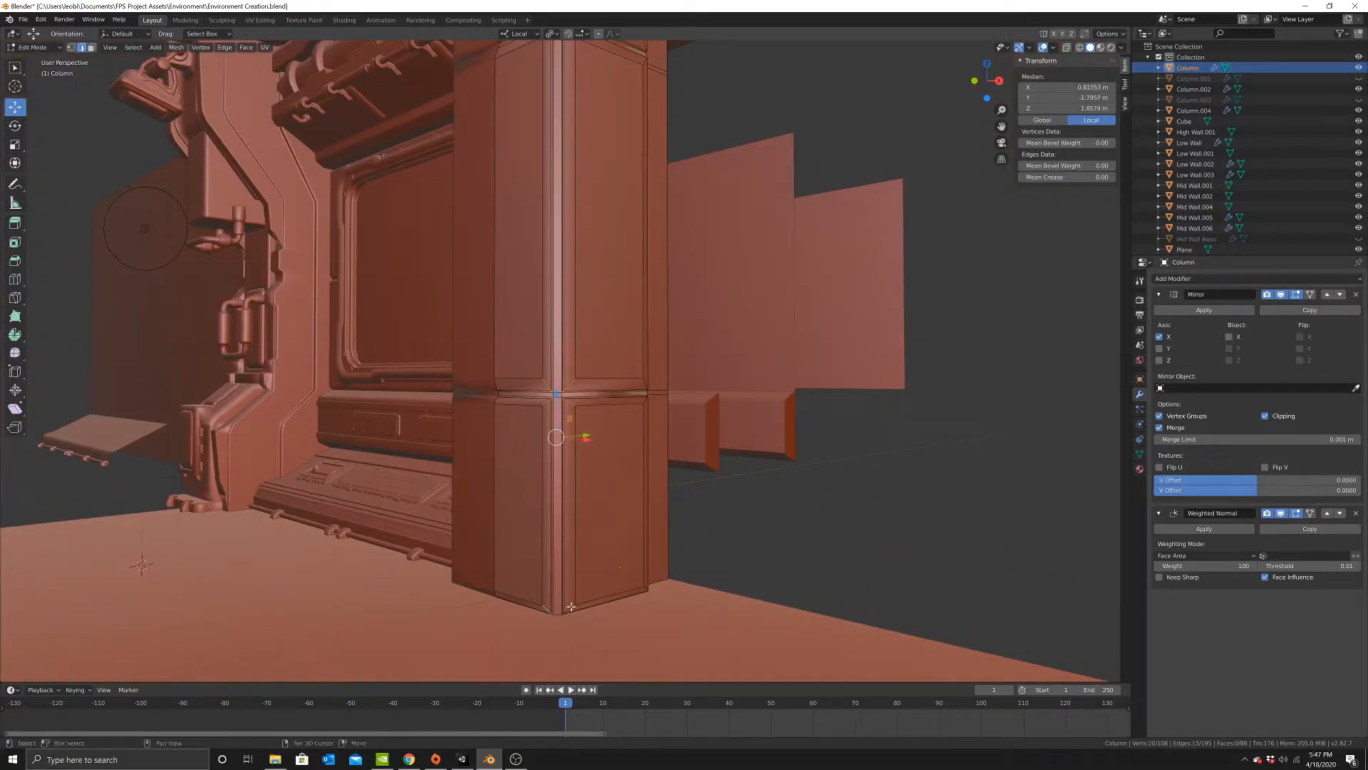
Add the diagonal panel corner edges on the column's side face around the lower and upper bands to the selection.
{"action": "middle_click_drag", "start_coordinate": [732, 571], "coordinate": [586, 590]}
{"action": "left_click", "coordinate": [478, 447], "text": "alt+shift"}
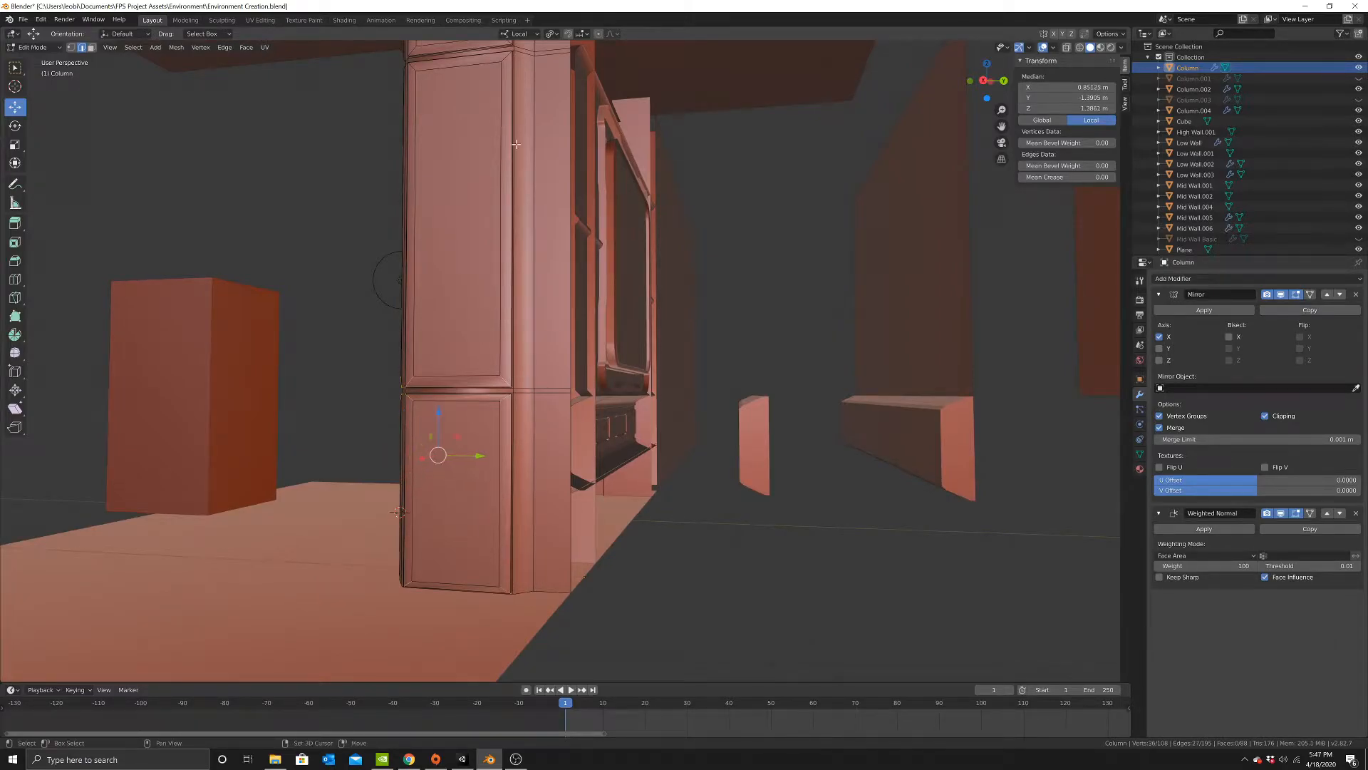
{"action": "scroll", "coordinate": [505, 183], "scroll_direction": "up", "scroll_amount": 2}
{"action": "left_click", "coordinate": [461, 223], "text": "alt+shift"}
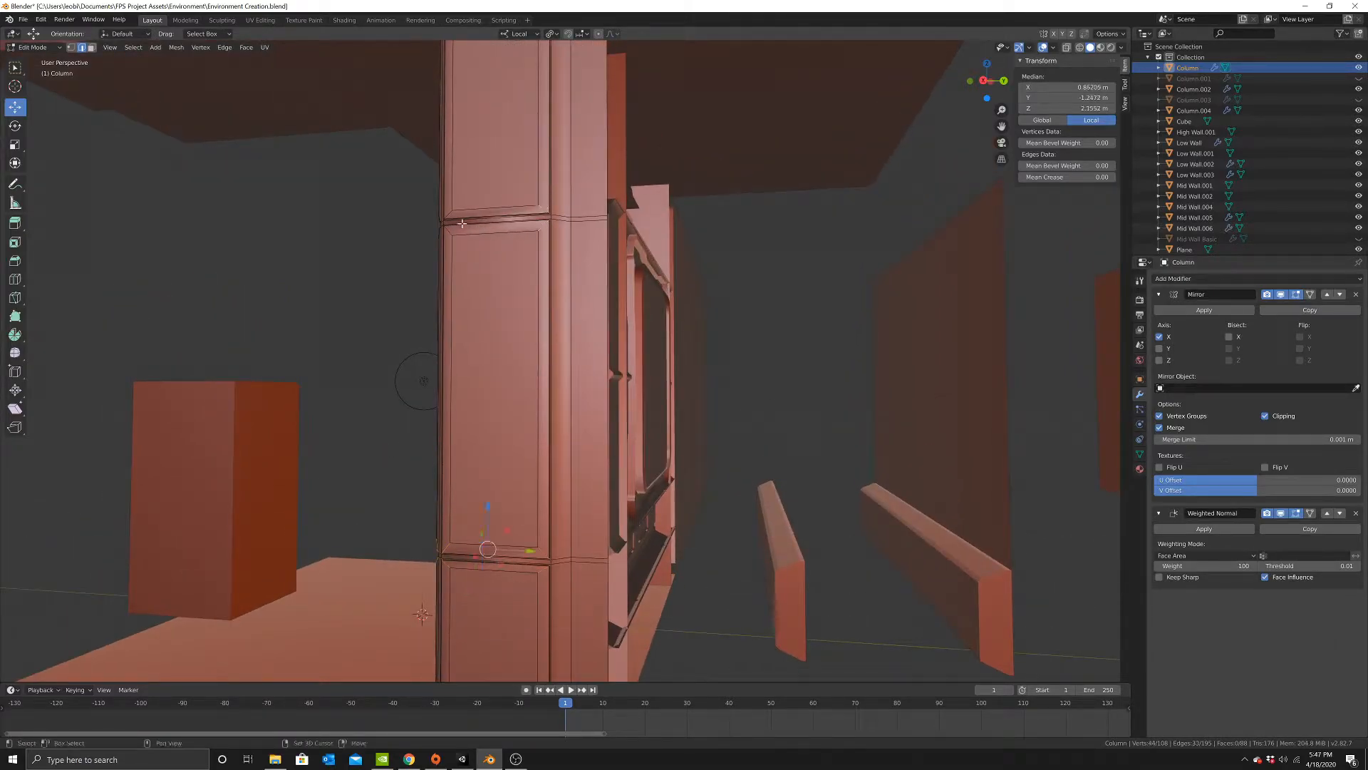
{"action": "left_click", "coordinate": [451, 210], "text": "alt+shift"}
{"action": "left_click", "coordinate": [449, 228], "text": "alt+shift"}
{"action": "middle_click_drag", "start_coordinate": [453, 228], "coordinate": [481, 370]}
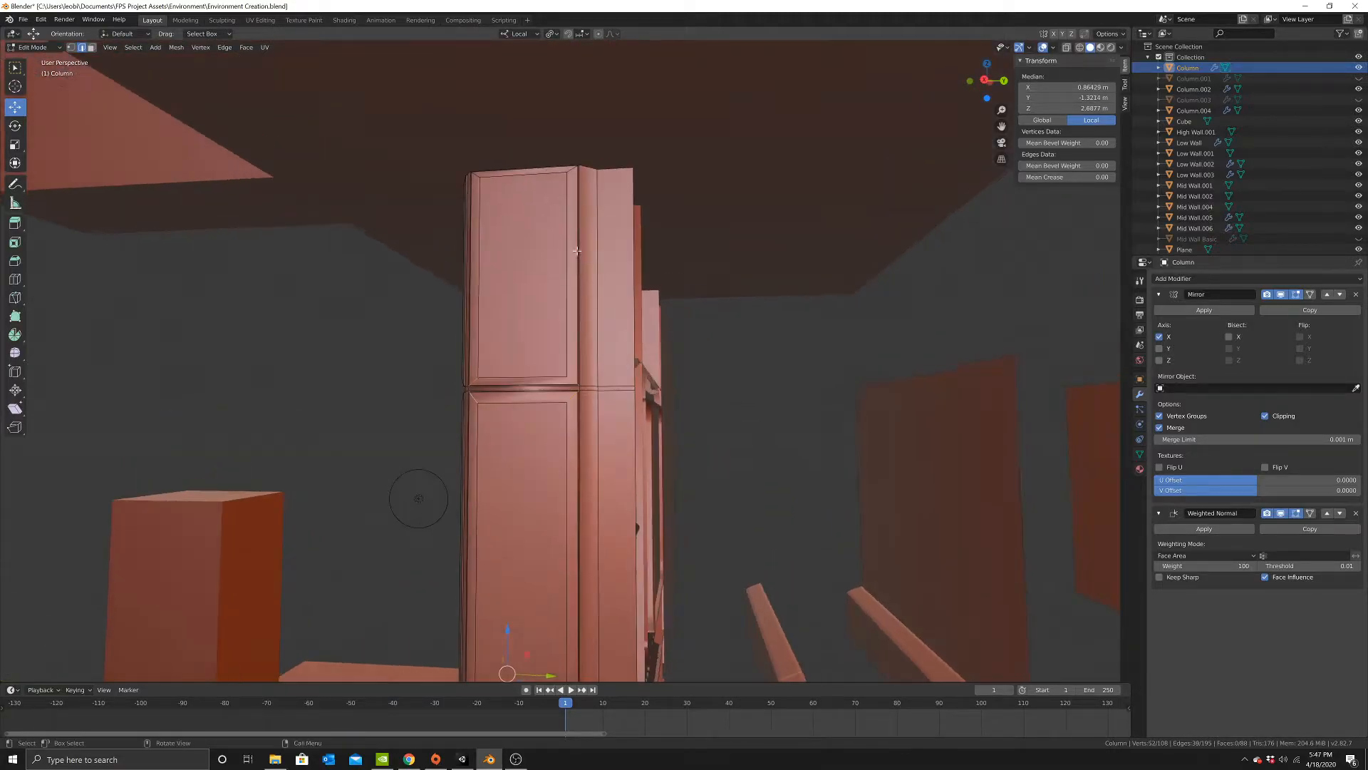
Add the remaining diagonal panel corner edges at the column's top and around the upper band to the selection.
{"action": "left_click", "coordinate": [479, 185], "text": "alt+shift"}
{"action": "left_click", "coordinate": [476, 173], "text": "alt+shift"}
{"action": "middle_click_drag", "start_coordinate": [476, 174], "coordinate": [606, 372]}
{"action": "left_click", "coordinate": [593, 376], "text": "alt+shift"}
{"action": "left_click", "coordinate": [593, 383], "text": "alt+shift"}
{"action": "left_click", "coordinate": [593, 161], "text": "alt+shift"}
{"action": "middle_click_drag", "start_coordinate": [593, 161], "coordinate": [583, 109], "text": "shift"}
{"action": "left_click", "coordinate": [583, 109], "text": "alt+shift"}
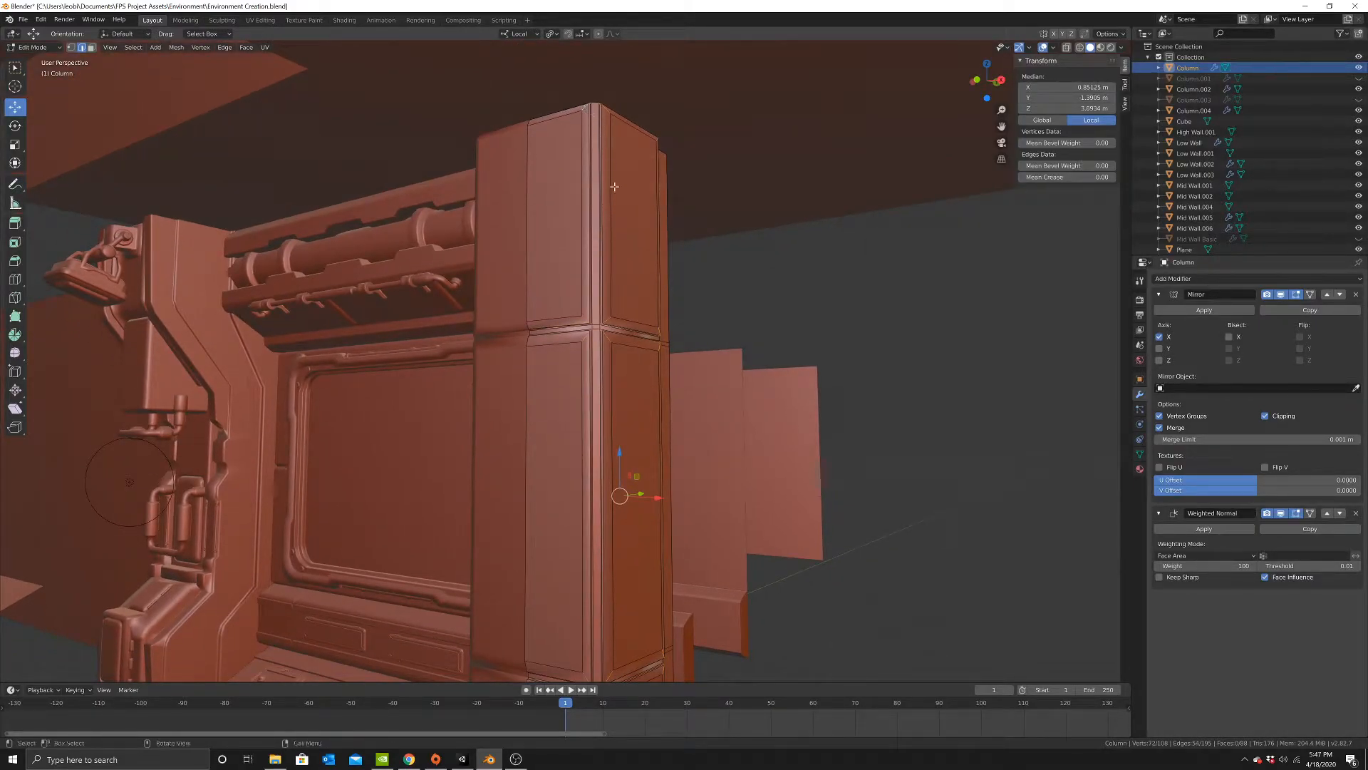
{"action": "scroll", "coordinate": [630, 338], "scroll_direction": "up", "scroll_amount": 1}
{"action": "key", "text": "ctrl+b"}
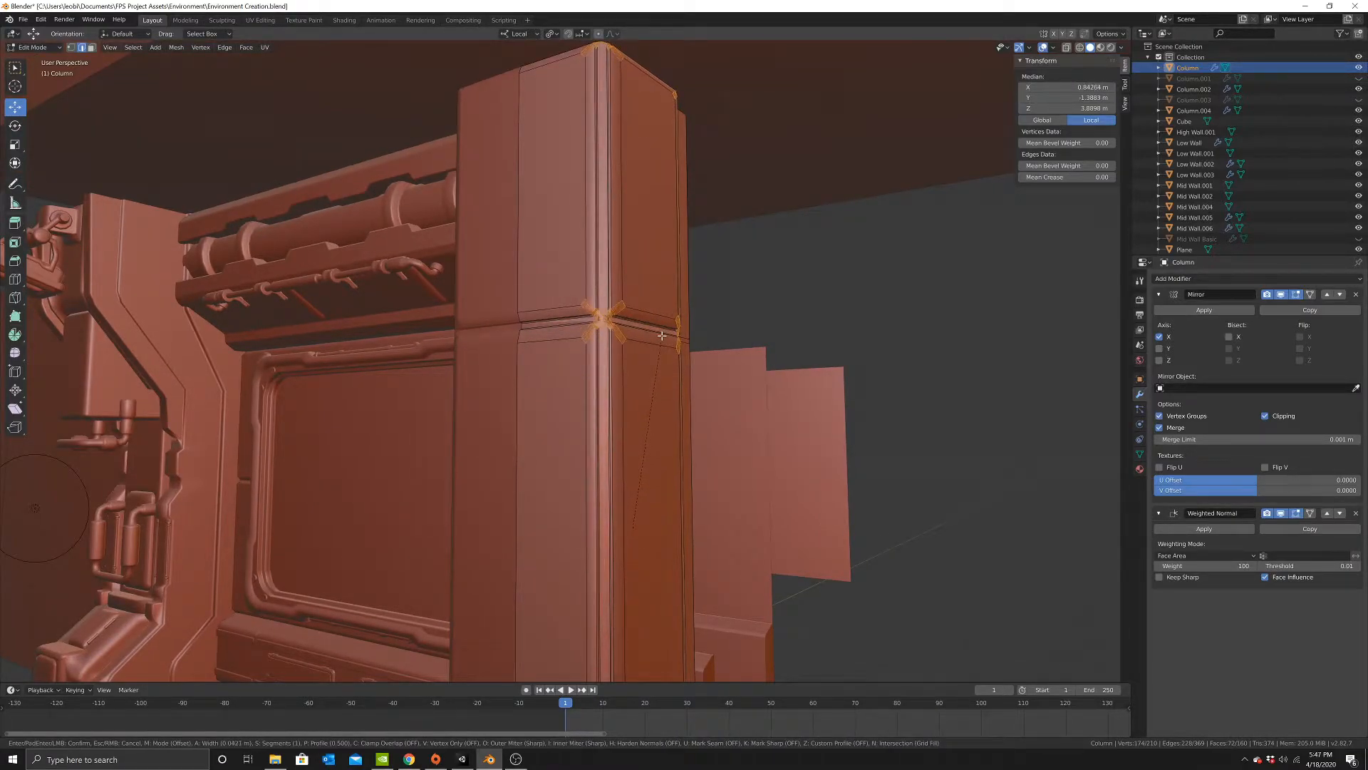
{"action": "key", "text": "Escape"}
{"action": "middle_click_drag", "start_coordinate": [662, 335], "coordinate": [632, 351]}
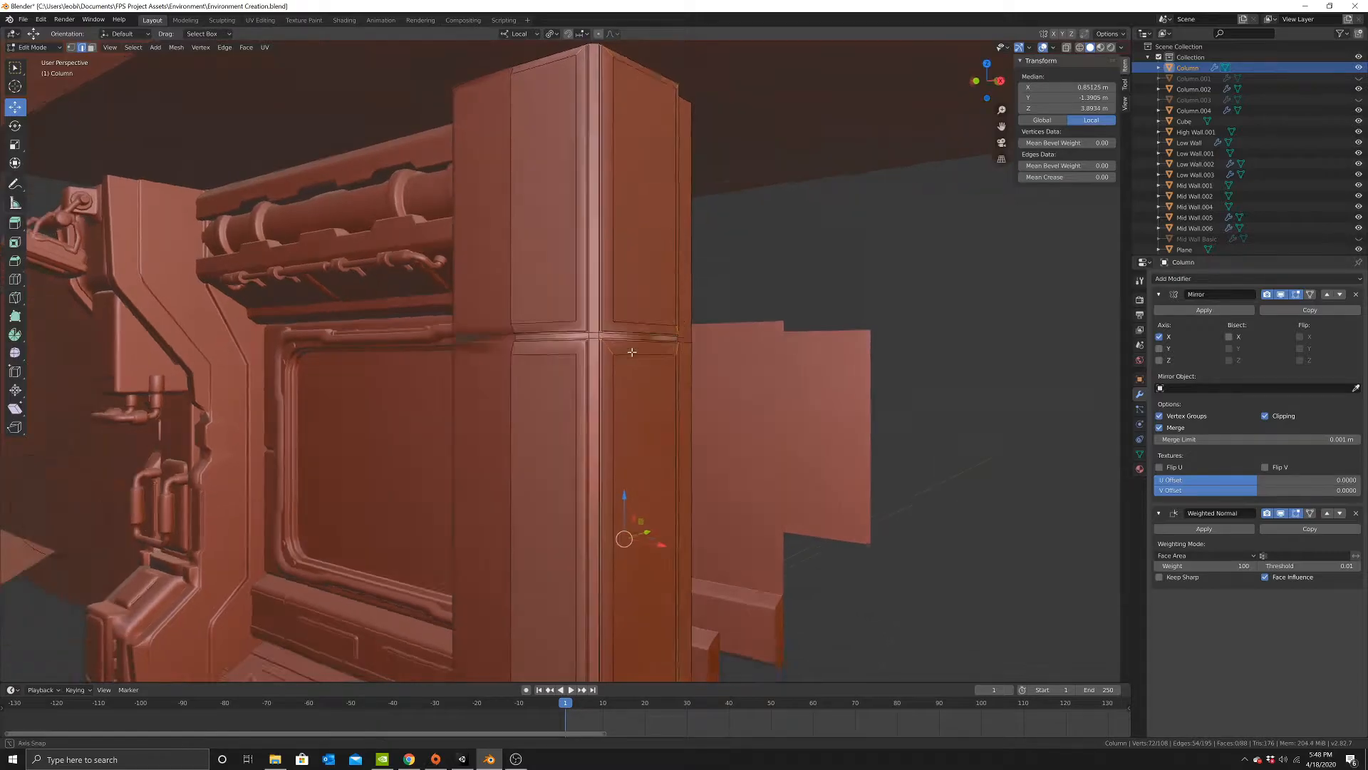
{"action": "scroll", "coordinate": [632, 351], "scroll_direction": "up", "scroll_amount": 4}
{"action": "key", "text": "ctrl+b"}
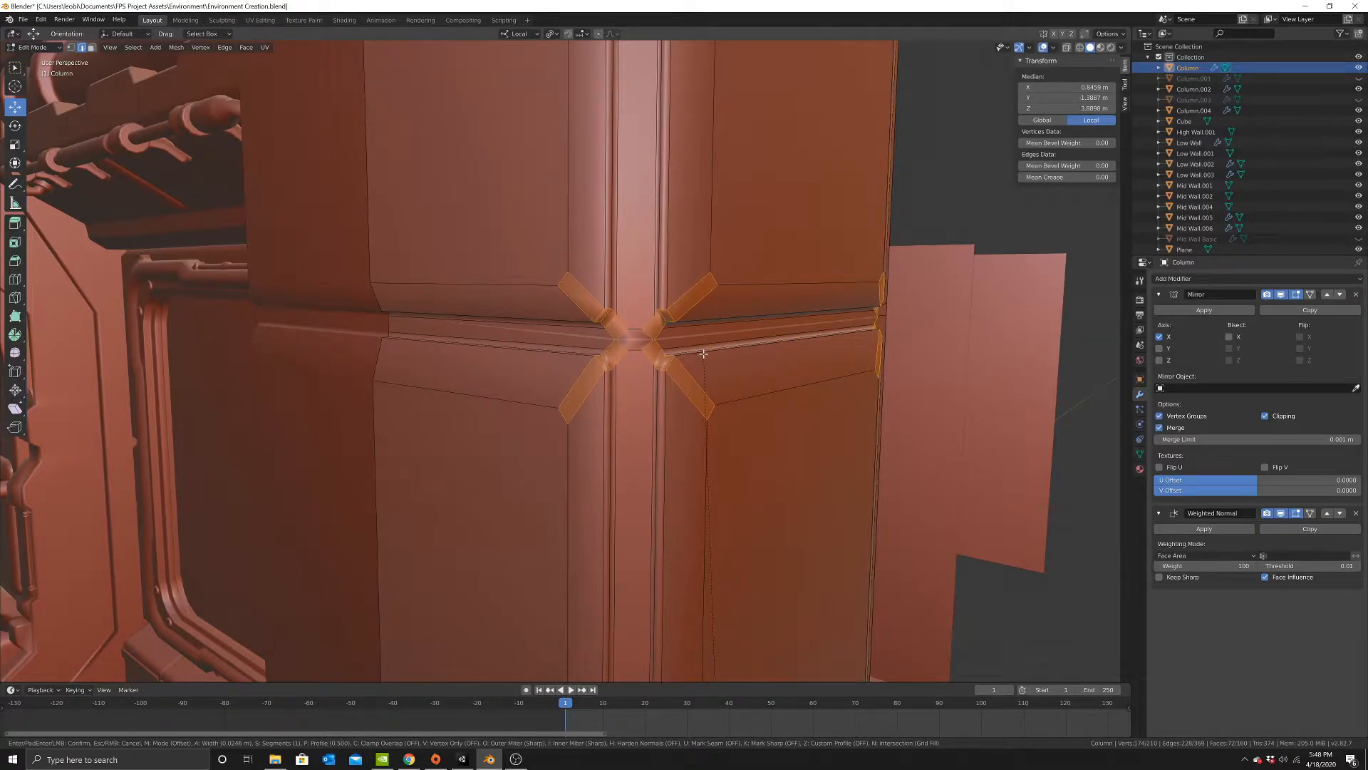
{"action": "key", "text": "Escape"}
Circle-deselect the stray edges where the upper and lower bands cross the corner strip, keeping the panels' diagonal edges selected.
{"action": "scroll", "coordinate": [650, 335], "scroll_direction": "up", "scroll_amount": 1}
{"action": "key", "text": "c"}
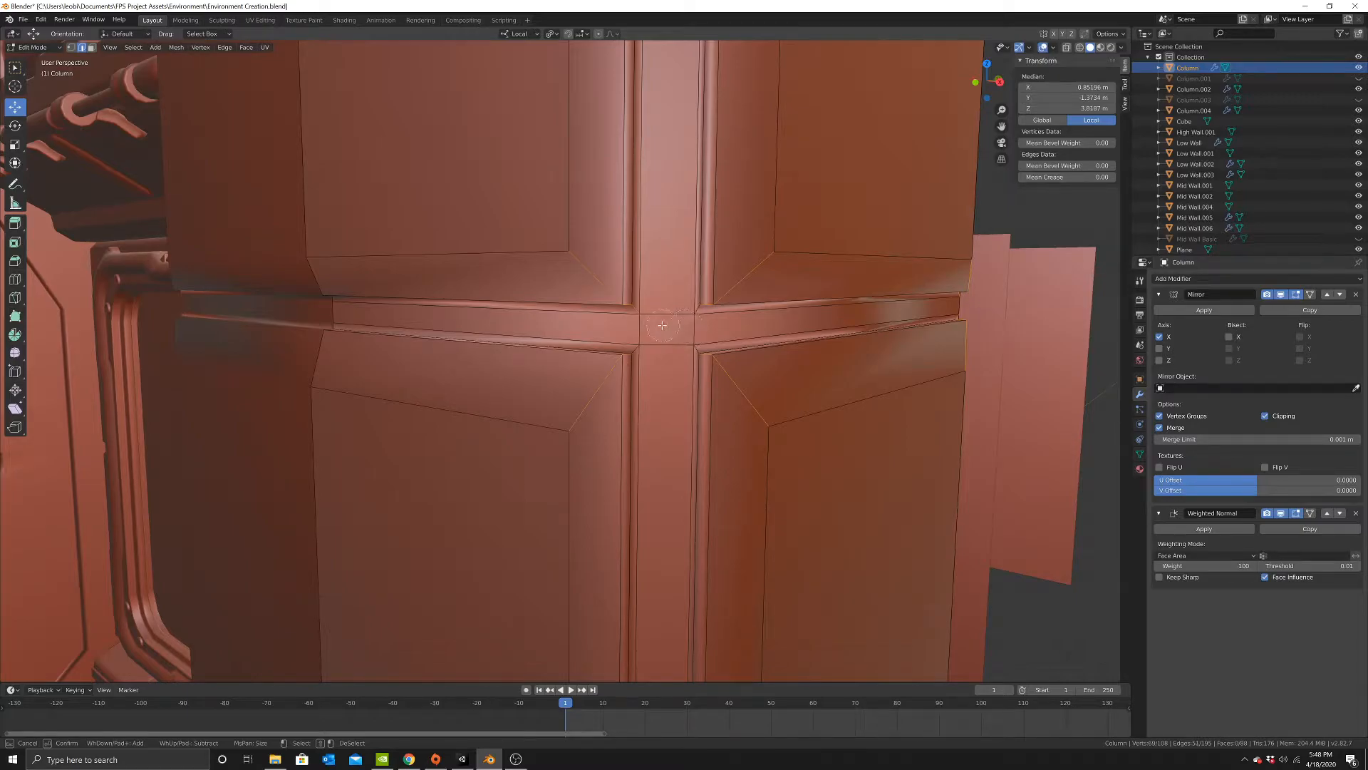
{"action": "key", "text": "Escape"}
{"action": "scroll", "coordinate": [650, 356], "scroll_direction": "down", "scroll_amount": 2}
{"action": "middle_click_drag", "start_coordinate": [648, 394], "coordinate": [673, 218], "text": "shift"}
{"action": "middle_click_drag", "start_coordinate": [638, 435], "coordinate": [591, 327], "text": "shift"}
{"action": "scroll", "coordinate": [591, 327], "scroll_direction": "up", "scroll_amount": 3}
{"action": "key", "text": "c"}
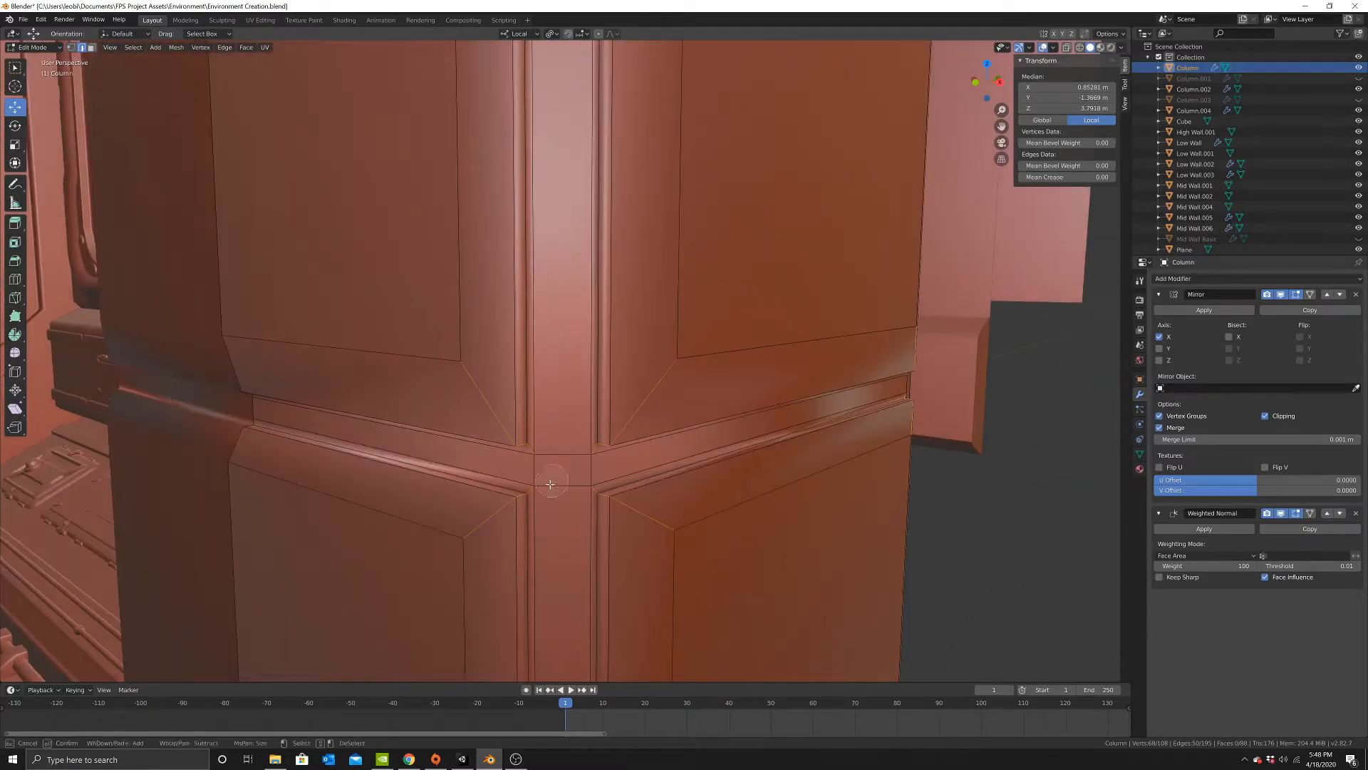
{"action": "middle_click_drag", "start_coordinate": [583, 459], "coordinate": [577, 474]}
{"action": "key", "text": "Escape"}
{"action": "key", "text": "c"}
{"action": "middle_click", "coordinate": [582, 477]}
{"action": "key", "text": "Escape"}
Circle-deselect the stray edges at the column's base, below the corner strip and at the side face's outer corner.
{"action": "scroll", "coordinate": [583, 470], "scroll_direction": "down", "scroll_amount": 5}
{"action": "middle_click_drag", "start_coordinate": [580, 305], "coordinate": [585, 44], "text": "shift"}
{"action": "scroll", "coordinate": [546, 403], "scroll_direction": "up", "scroll_amount": 2}
{"action": "key", "text": "c"}
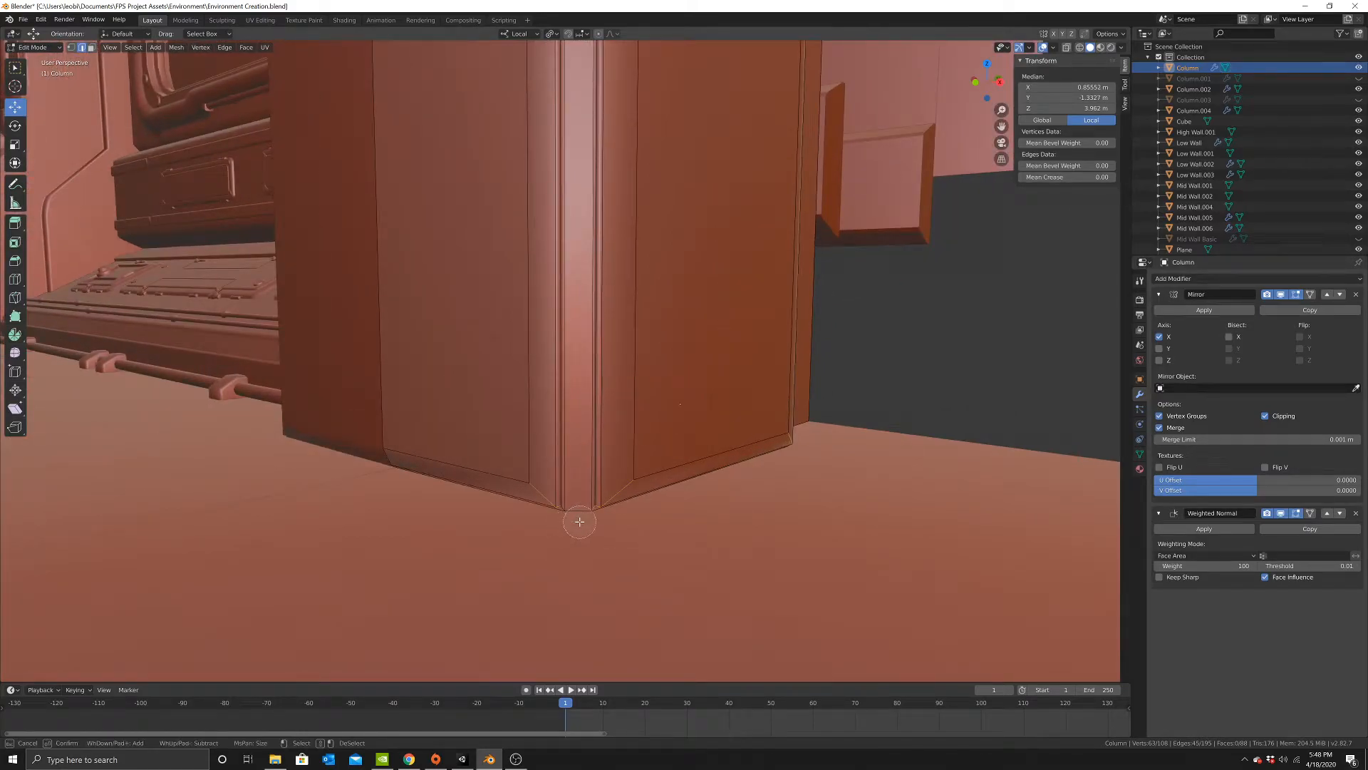
{"action": "middle_click", "coordinate": [581, 521]}
{"action": "key", "text": "Escape"}
{"action": "middle_click_drag", "start_coordinate": [678, 447], "coordinate": [569, 451]}
{"action": "key", "text": "c"}
{"action": "middle_click", "coordinate": [717, 498]}
{"action": "key", "text": "Escape"}
Circle-deselect the stray edges beside the side panels where the two bands meet the column's outer edge.
{"action": "scroll", "coordinate": [713, 491], "scroll_direction": "down", "scroll_amount": 4}
{"action": "middle_click_drag", "start_coordinate": [704, 243], "coordinate": [695, 499], "text": "shift"}
{"action": "scroll", "coordinate": [684, 402], "scroll_direction": "up", "scroll_amount": 4}
{"action": "key", "text": "c"}
{"action": "key", "text": "Escape"}
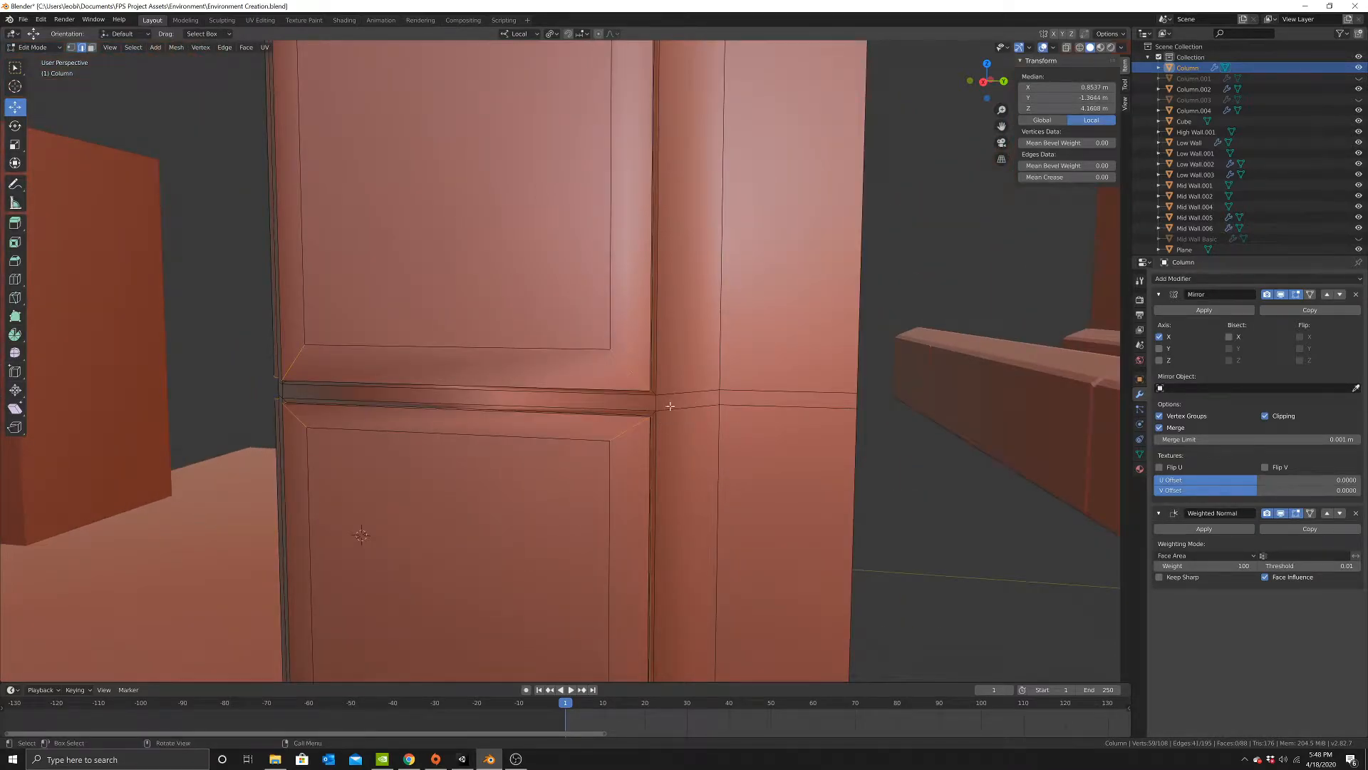
{"action": "scroll", "coordinate": [672, 406], "scroll_direction": "down", "scroll_amount": 4}
{"action": "middle_click_drag", "start_coordinate": [627, 264], "coordinate": [603, 505], "text": "shift"}
{"action": "scroll", "coordinate": [583, 274], "scroll_direction": "up", "scroll_amount": 4}
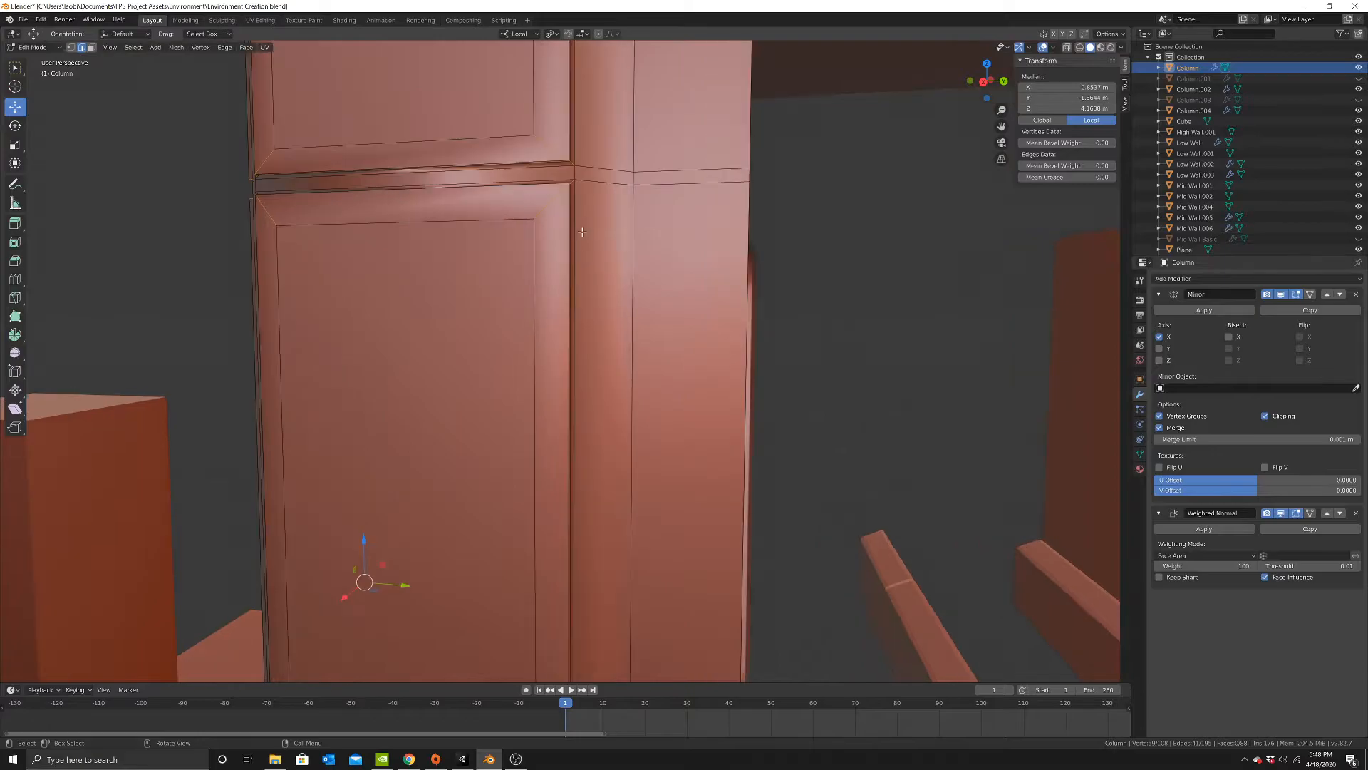
{"action": "key", "text": "c"}
{"action": "middle_click", "coordinate": [618, 252]}
{"action": "key", "text": "Escape"}
Circle-deselect the stray edges at the column's top, at the side face's outer corner and above the corner strip.
{"action": "scroll", "coordinate": [556, 274], "scroll_direction": "down", "scroll_amount": 5}
{"action": "middle_click_drag", "start_coordinate": [472, 299], "coordinate": [526, 285]}
{"action": "middle_click_drag", "start_coordinate": [619, 118], "coordinate": [644, 339], "text": "shift"}
{"action": "mouse_move", "coordinate": [640, 158]}
{"action": "middle_mouse_down"}
{"action": "mouse_move", "coordinate": [611, 207]}
{"action": "mouse_move", "coordinate": [653, 299]}
{"action": "middle_mouse_up"}
{"action": "scroll", "coordinate": [656, 294], "scroll_direction": "up", "scroll_amount": 1}
{"action": "key", "text": "c"}
{"action": "middle_click", "coordinate": [674, 259]}
{"action": "key", "text": "Escape"}
{"action": "mouse_move", "coordinate": [565, 318]}
{"action": "middle_mouse_down"}
{"action": "mouse_move", "coordinate": [626, 305]}
{"action": "mouse_move", "coordinate": [590, 280]}
{"action": "mouse_move", "coordinate": [608, 302]}
{"action": "mouse_move", "coordinate": [615, 258]}
{"action": "middle_mouse_up"}
{"action": "key", "text": "c"}
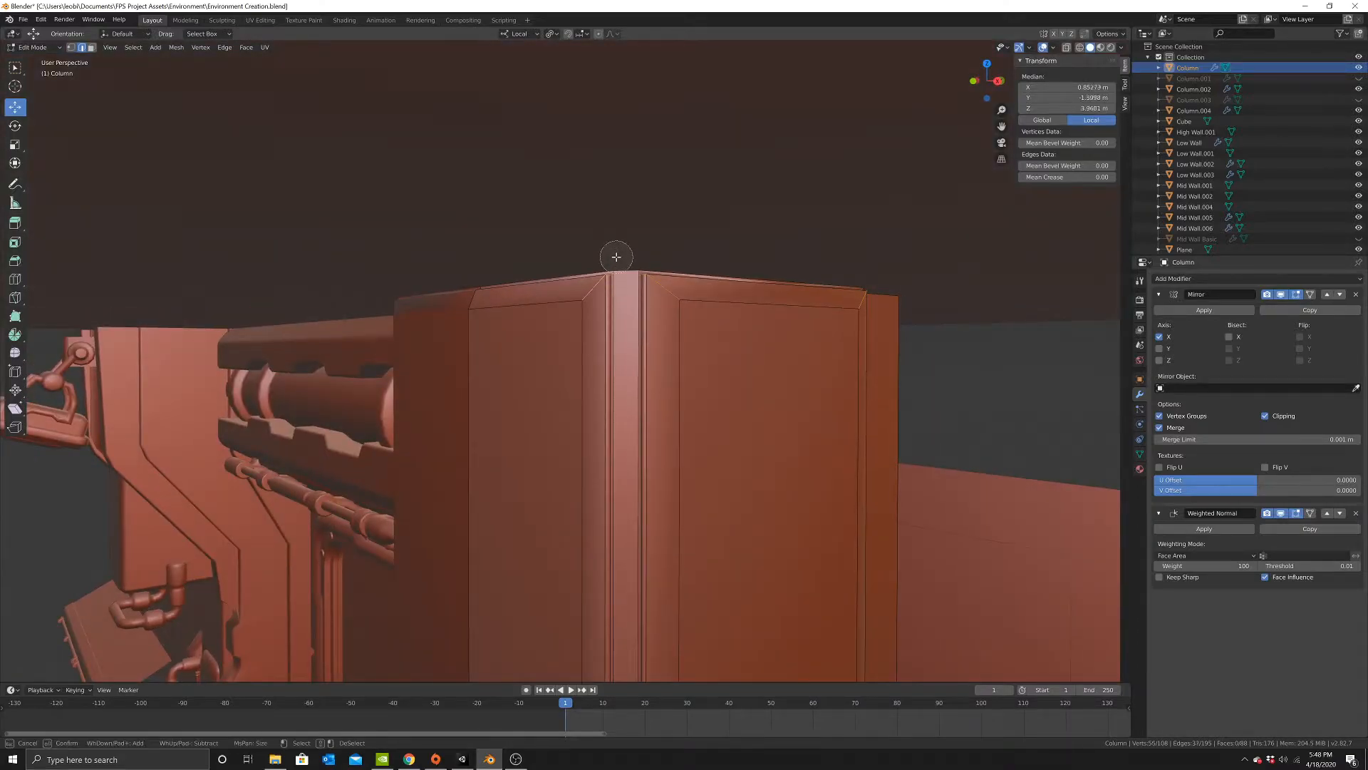
{"action": "key", "text": "Escape"}
Bevel the selected diagonal panel corner edges with an offset of about 0.06 m and one segment.
{"action": "scroll", "coordinate": [660, 449], "scroll_direction": "down", "scroll_amount": 1}
{"action": "mouse_move", "coordinate": [660, 451]}
{"action": "middle_mouse_down", "text": "shift"}
{"action": "mouse_move", "coordinate": [660, 328]}
{"action": "mouse_move", "coordinate": [664, 455]}
{"action": "mouse_move", "coordinate": [712, 472]}
{"action": "middle_mouse_up", "text": "shift"}
{"action": "key", "text": "ctrl+b"}
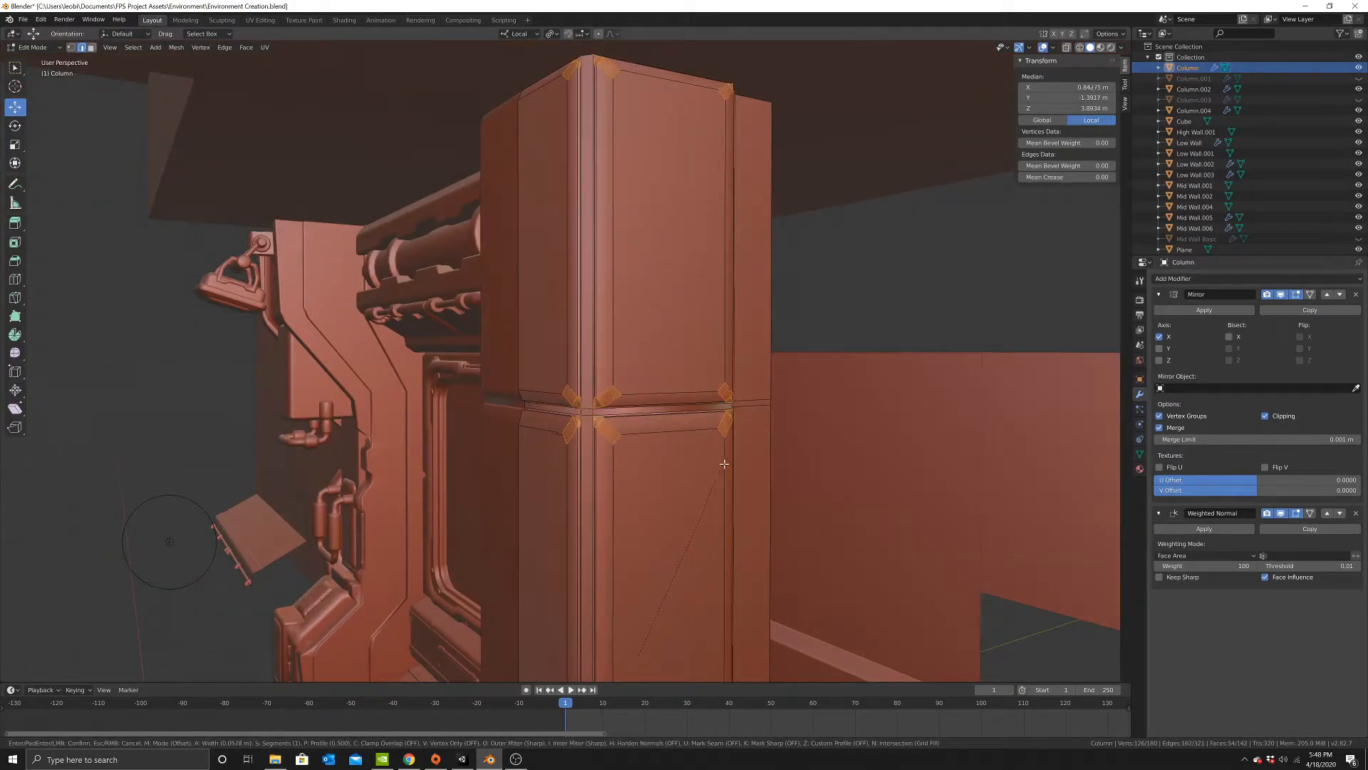
{"action": "left_click", "coordinate": [724, 464]}
Select all of the column's vertices and merge them by distance at 0.0001 m.
{"action": "middle_click_drag", "start_coordinate": [724, 464], "coordinate": [648, 491]}
{"action": "scroll", "coordinate": [631, 510], "scroll_direction": "up", "scroll_amount": 5}
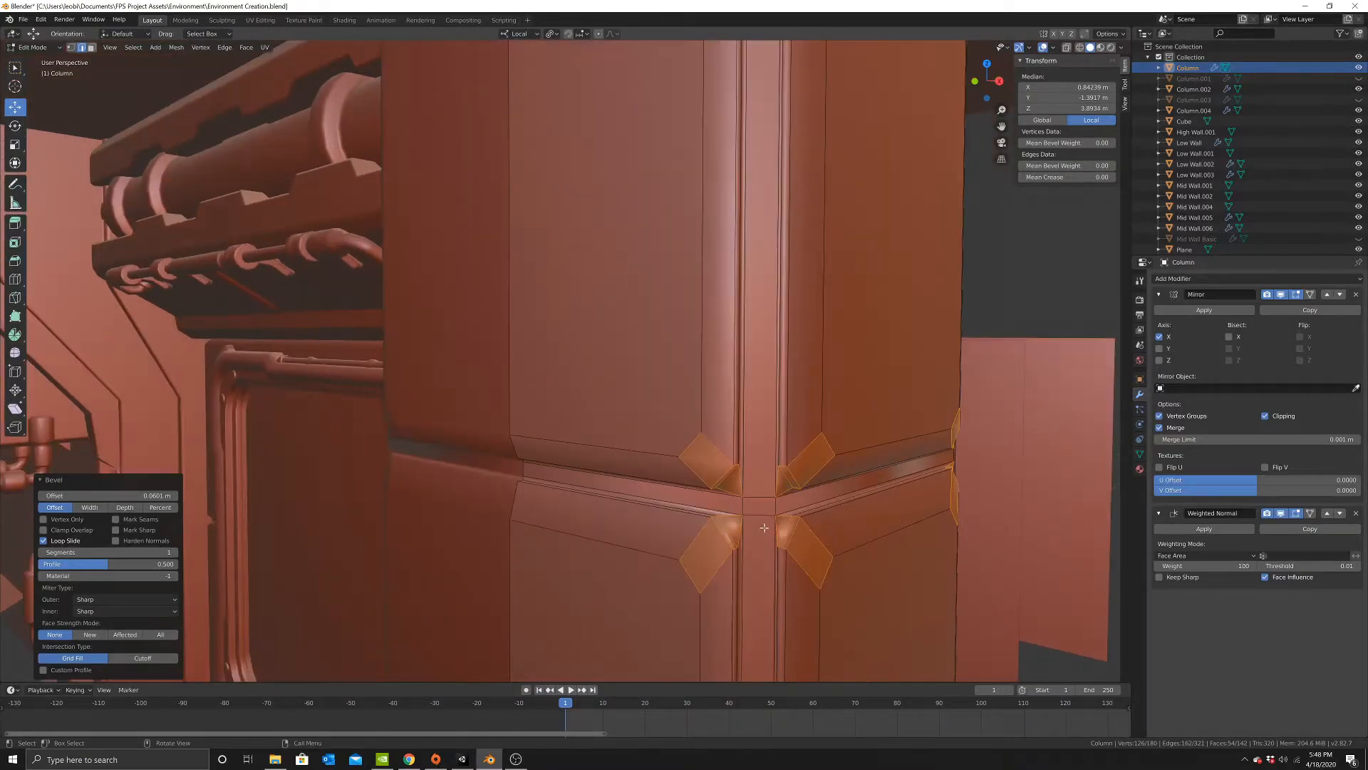
{"action": "middle_click_drag", "start_coordinate": [758, 526], "coordinate": [707, 472], "text": "shift"}
{"action": "key", "text": "a"}
{"action": "left_click", "coordinate": [71, 47]}
{"action": "right_click", "coordinate": [708, 376]}
{"action": "mouse_move", "coordinate": [709, 582]}
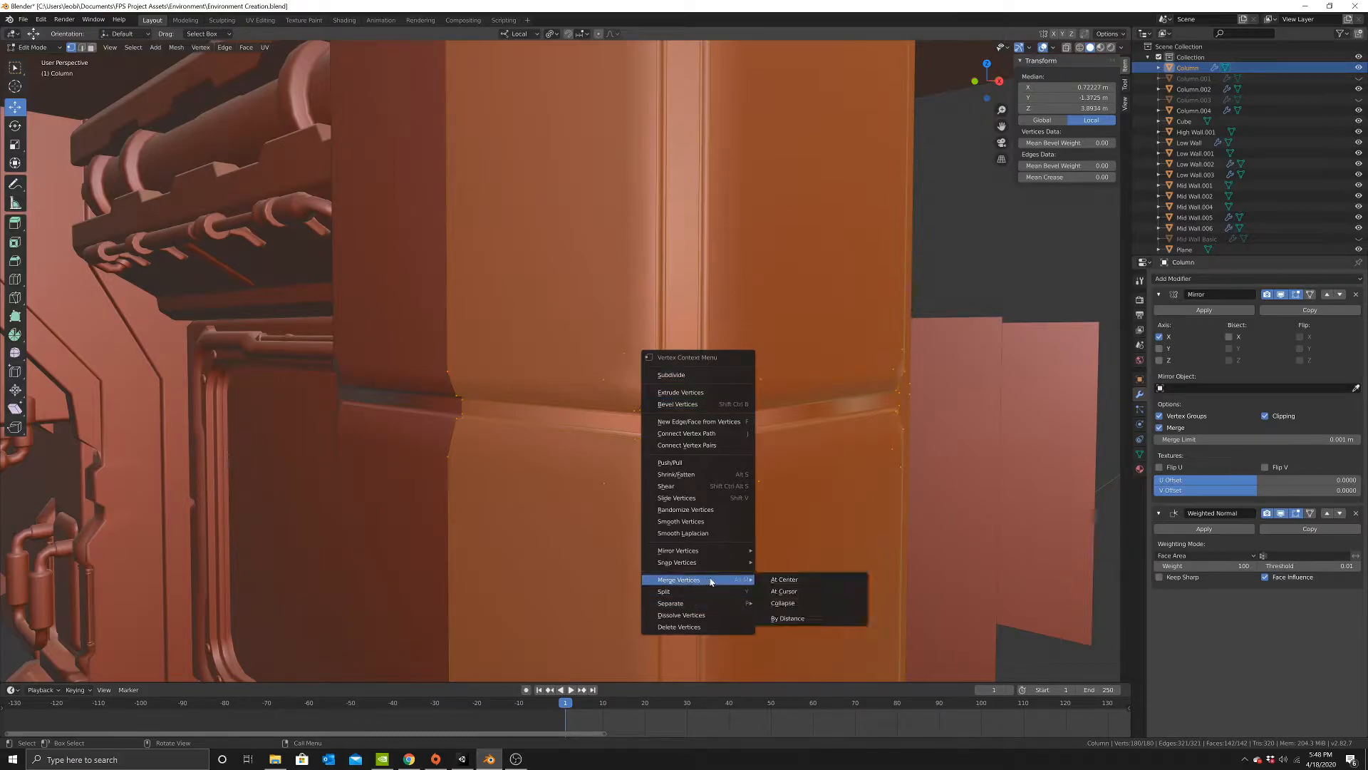
{"action": "left_click", "coordinate": [787, 618]}
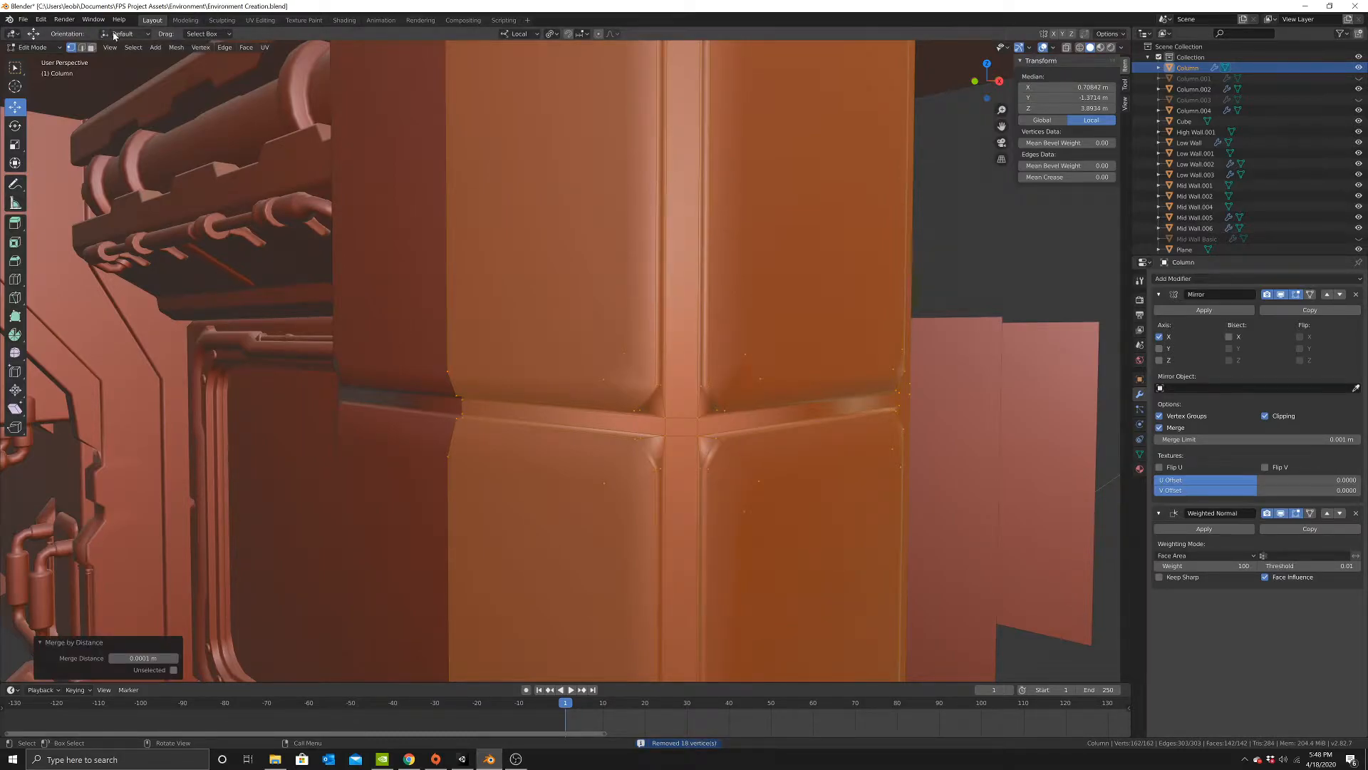
Select the diagonal corner edges of the front and side panels around the crossing of the upper band and corner strip.
{"action": "left_click", "coordinate": [82, 47]}
{"action": "key", "text": "alt+a"}
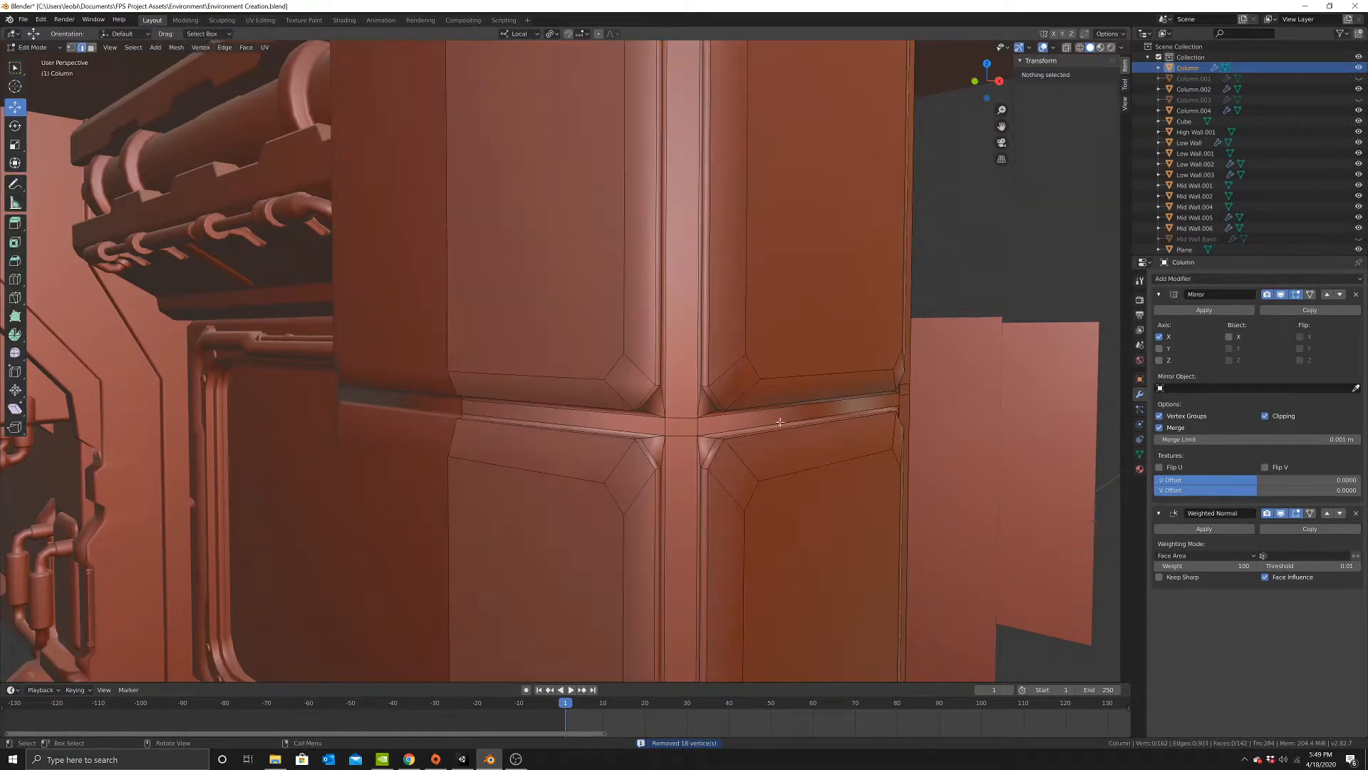
{"action": "left_click", "coordinate": [636, 467], "text": "alt"}
{"action": "left_click", "coordinate": [619, 457], "text": "alt+shift"}
{"action": "left_click", "coordinate": [654, 410], "text": "alt+shift"}
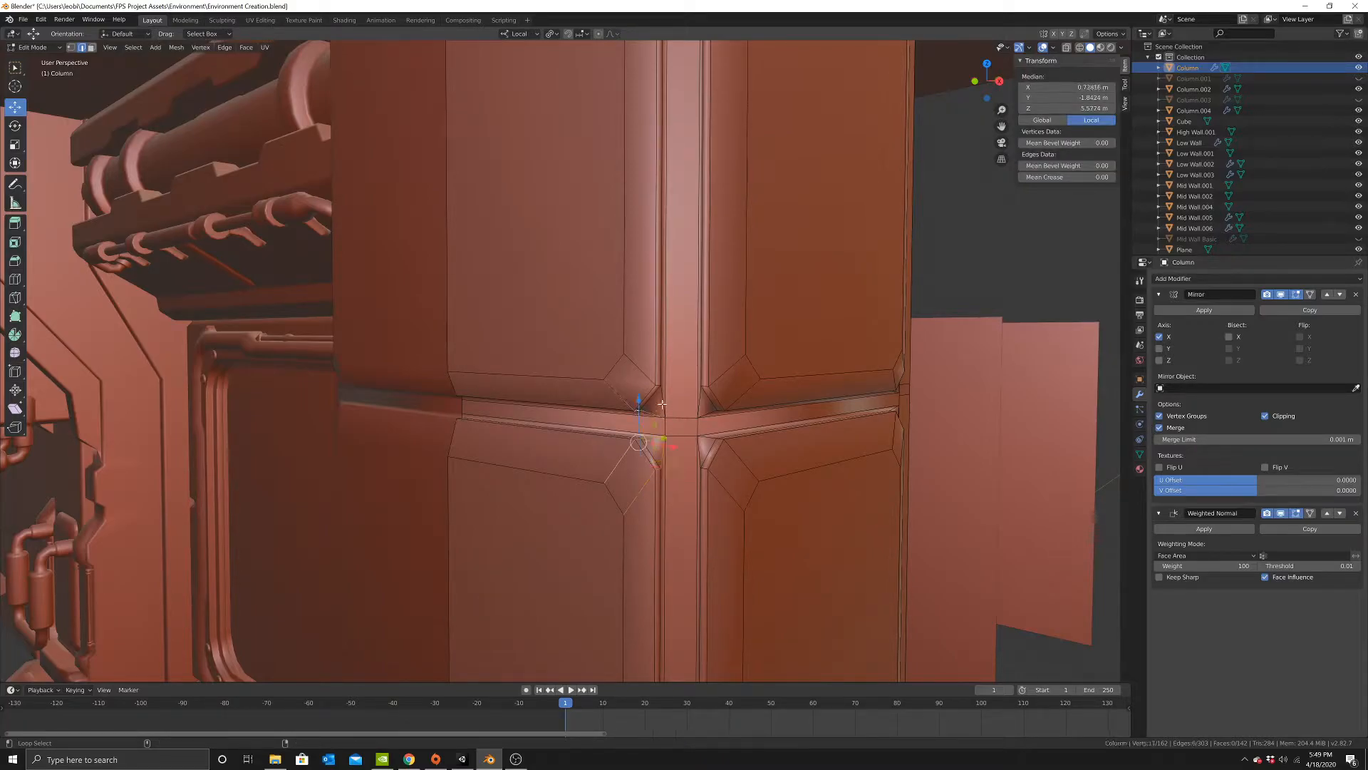
{"action": "left_click", "coordinate": [663, 399], "text": "alt+shift"}
{"action": "left_click", "coordinate": [716, 398], "text": "alt+shift"}
{"action": "left_click", "coordinate": [748, 457], "text": "alt+shift"}
{"action": "left_click", "coordinate": [747, 457], "text": "alt+shift"}
{"action": "left_click", "coordinate": [730, 491], "text": "alt+shift"}
Add the diagonal edges at the side panels' outer corners above and below the upper band to the selection.
{"action": "middle_click_drag", "start_coordinate": [767, 486], "coordinate": [716, 476]}
{"action": "left_click", "coordinate": [753, 464], "text": "alt+shift"}
{"action": "left_click", "coordinate": [727, 441], "text": "alt+shift"}
{"action": "left_click", "coordinate": [728, 375], "text": "alt+shift"}
{"action": "left_click", "coordinate": [755, 350], "text": "alt+shift"}
Add the side panels' diagonal corner edges around the lower band and at the column's base to the selection.
{"action": "scroll", "coordinate": [678, 330], "scroll_direction": "down", "scroll_amount": 5}
{"action": "middle_click_drag", "start_coordinate": [679, 330], "coordinate": [706, 85], "text": "shift"}
{"action": "scroll", "coordinate": [603, 487], "scroll_direction": "up", "scroll_amount": 2}
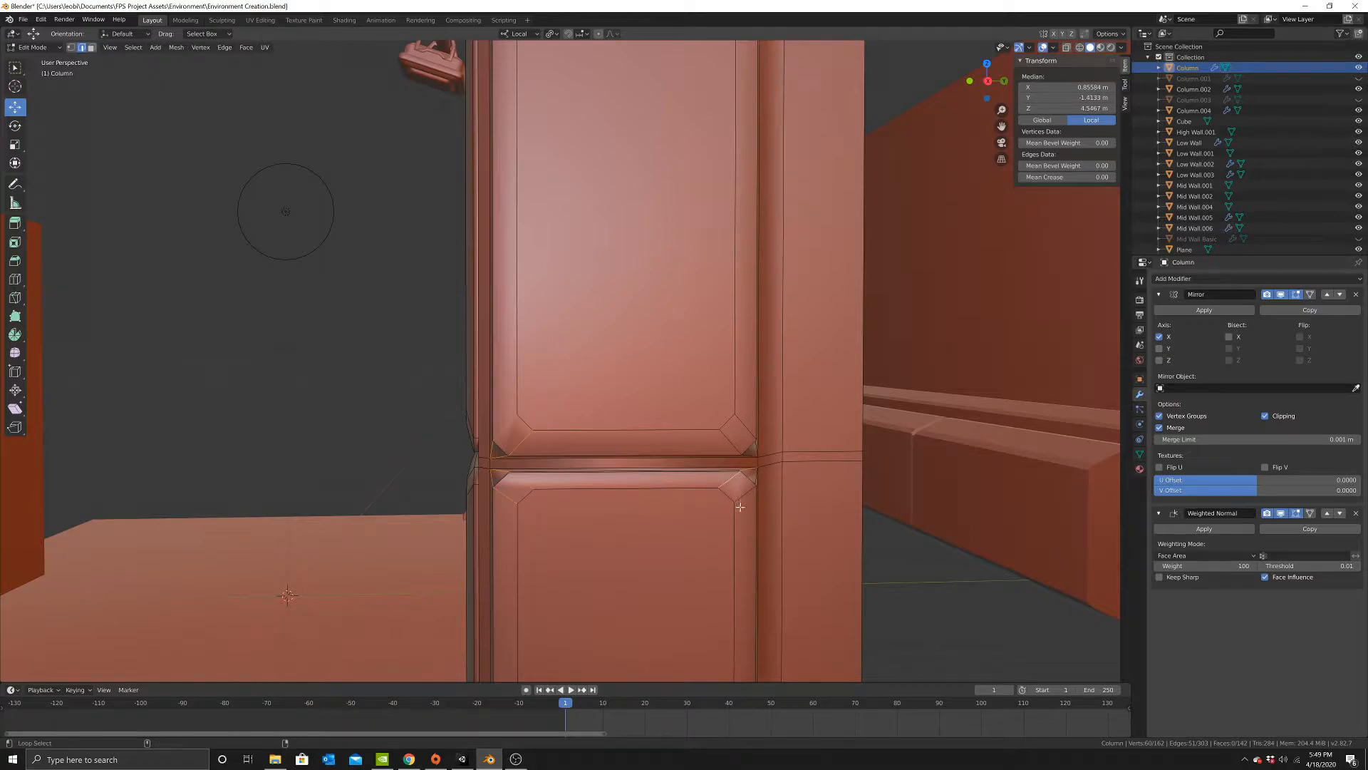
{"action": "middle_click_drag", "start_coordinate": [731, 453], "coordinate": [751, 193], "text": "shift"}
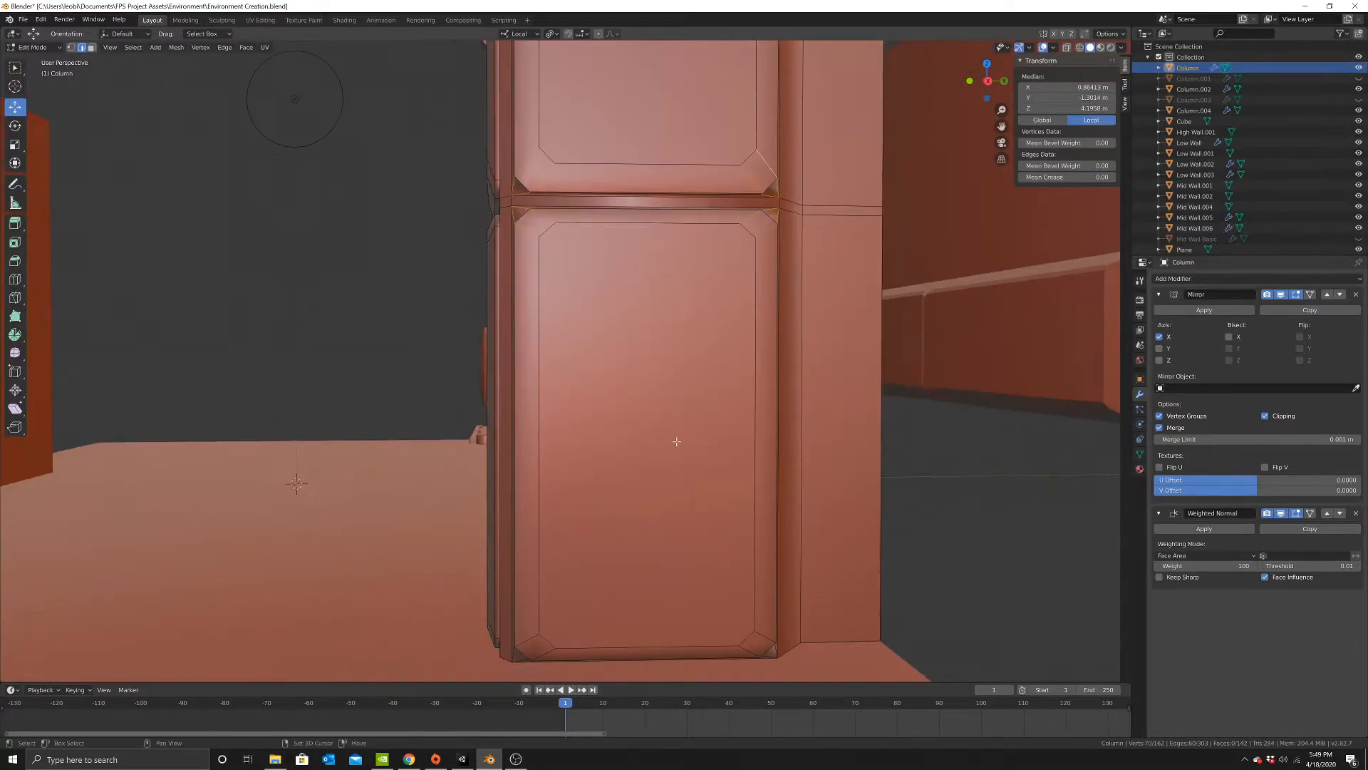
{"action": "middle_click_drag", "start_coordinate": [566, 655], "coordinate": [563, 543], "text": "shift"}
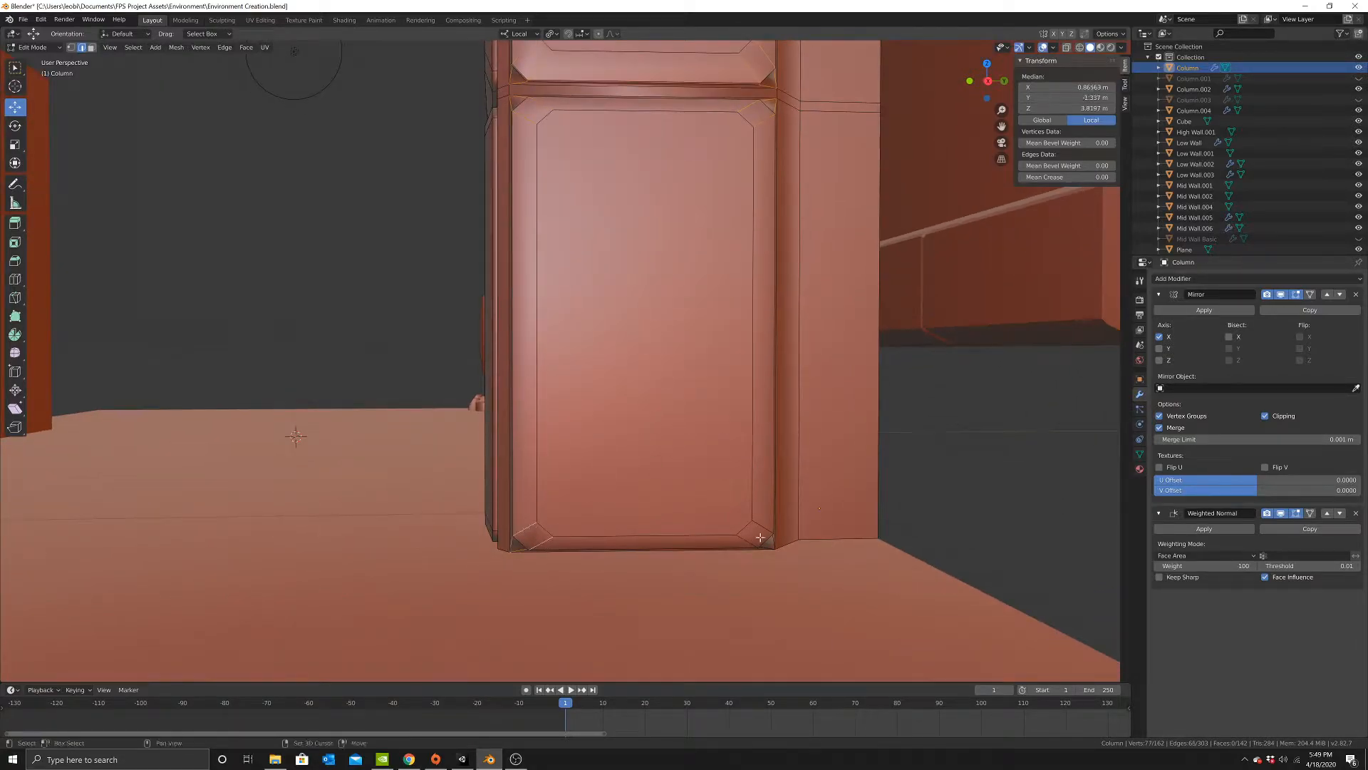
{"action": "middle_click_drag", "start_coordinate": [593, 496], "coordinate": [650, 501]}
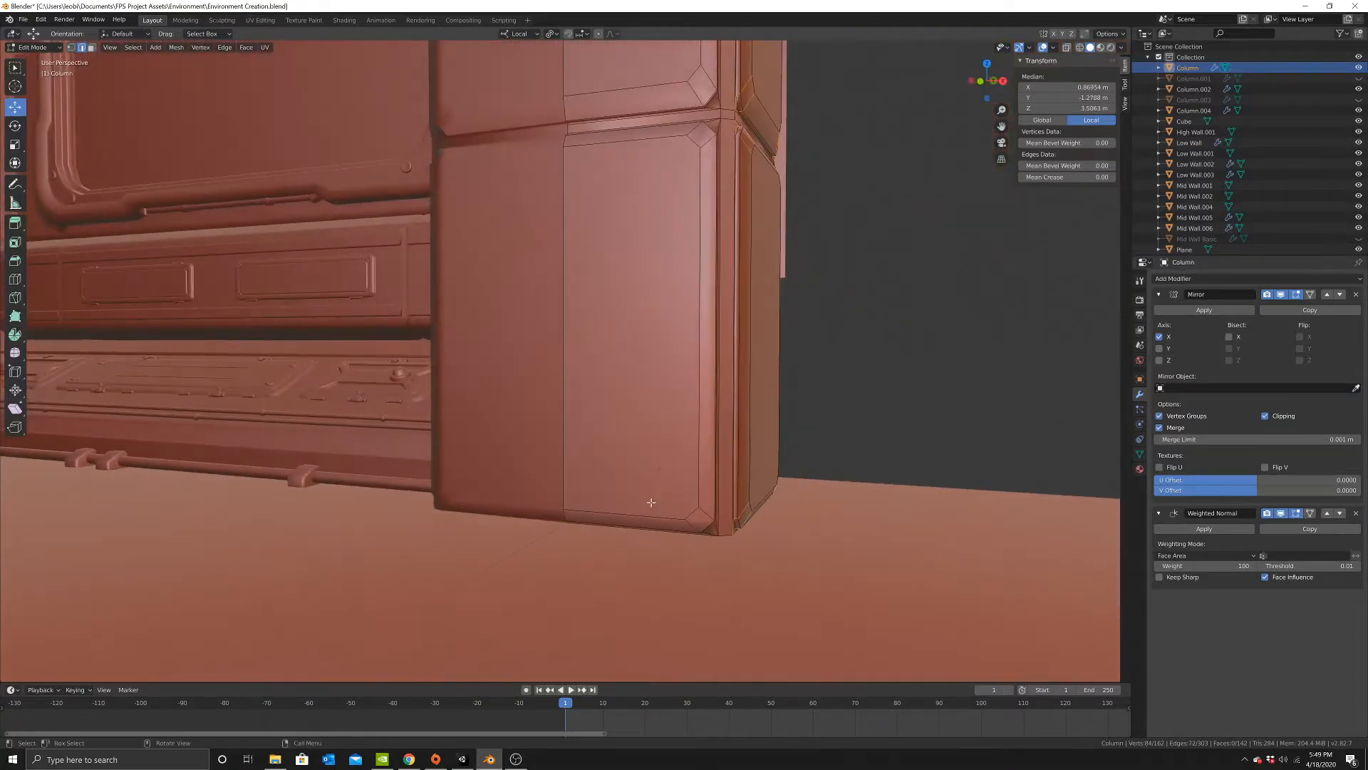
Add the front panels' diagonal corner edges at the lower band and the panel corners at the column's top.
{"action": "middle_click_drag", "start_coordinate": [716, 233], "coordinate": [670, 451], "text": "shift"}
{"action": "left_click", "coordinate": [667, 349], "text": "alt+shift"}
{"action": "left_click", "coordinate": [665, 278], "text": "alt+shift"}
{"action": "middle_click_drag", "start_coordinate": [665, 278], "coordinate": [578, 248]}
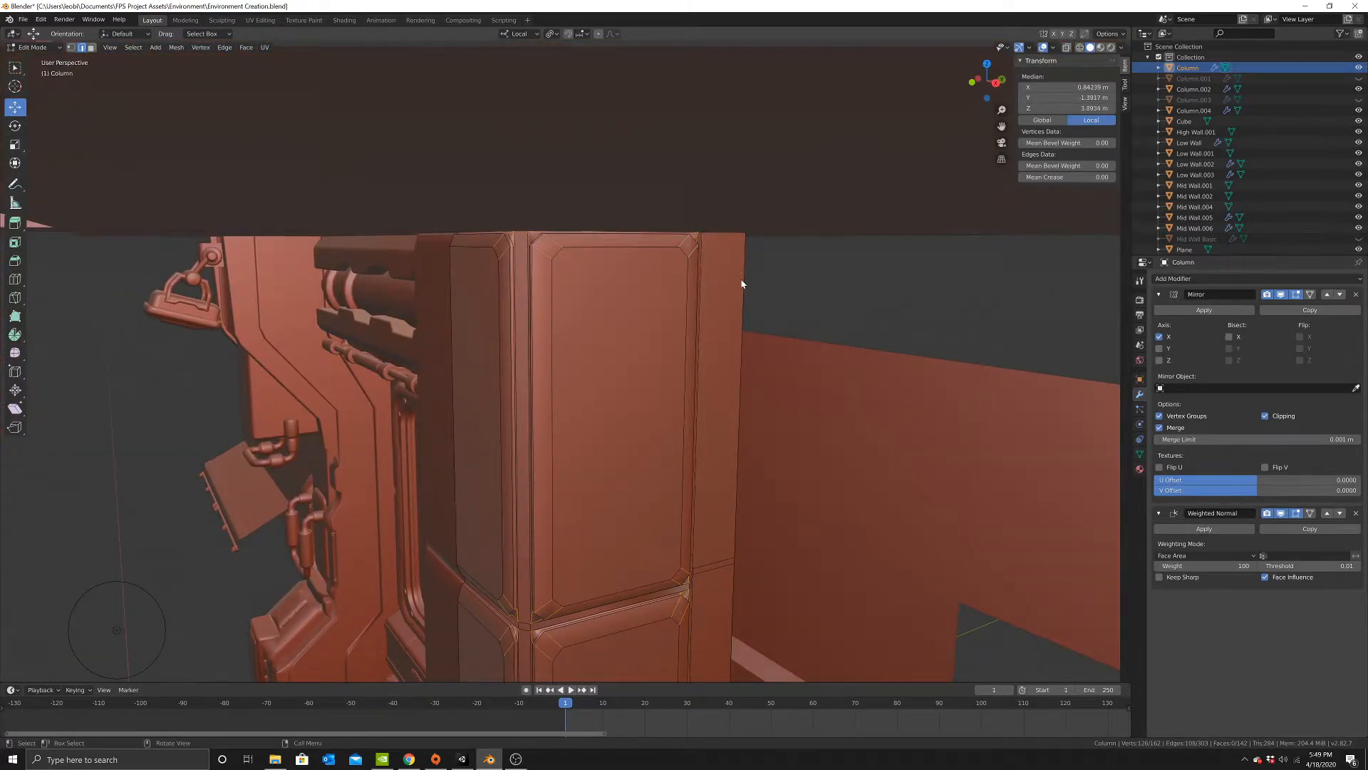
Apply the column's scale in Object Mode, then resume editing its mesh.
{"action": "key", "text": "Tab"}
{"action": "key", "text": "ctrl+a"}
{"action": "left_click", "coordinate": [816, 280]}
{"action": "key", "text": "Tab"}
Circle-deselect the stray edges where the band meets the corner strip and the side face's outer edge.
{"action": "middle_click_drag", "start_coordinate": [615, 317], "coordinate": [637, 335]}
{"action": "mouse_move", "coordinate": [581, 228]}
{"action": "middle_mouse_down"}
{"action": "mouse_move", "coordinate": [555, 185]}
{"action": "mouse_move", "coordinate": [679, 201]}
{"action": "mouse_move", "coordinate": [662, 420]}
{"action": "mouse_move", "coordinate": [645, 392]}
{"action": "mouse_move", "coordinate": [670, 576]}
{"action": "mouse_move", "coordinate": [581, 555]}
{"action": "middle_mouse_up"}
{"action": "key", "text": "c"}
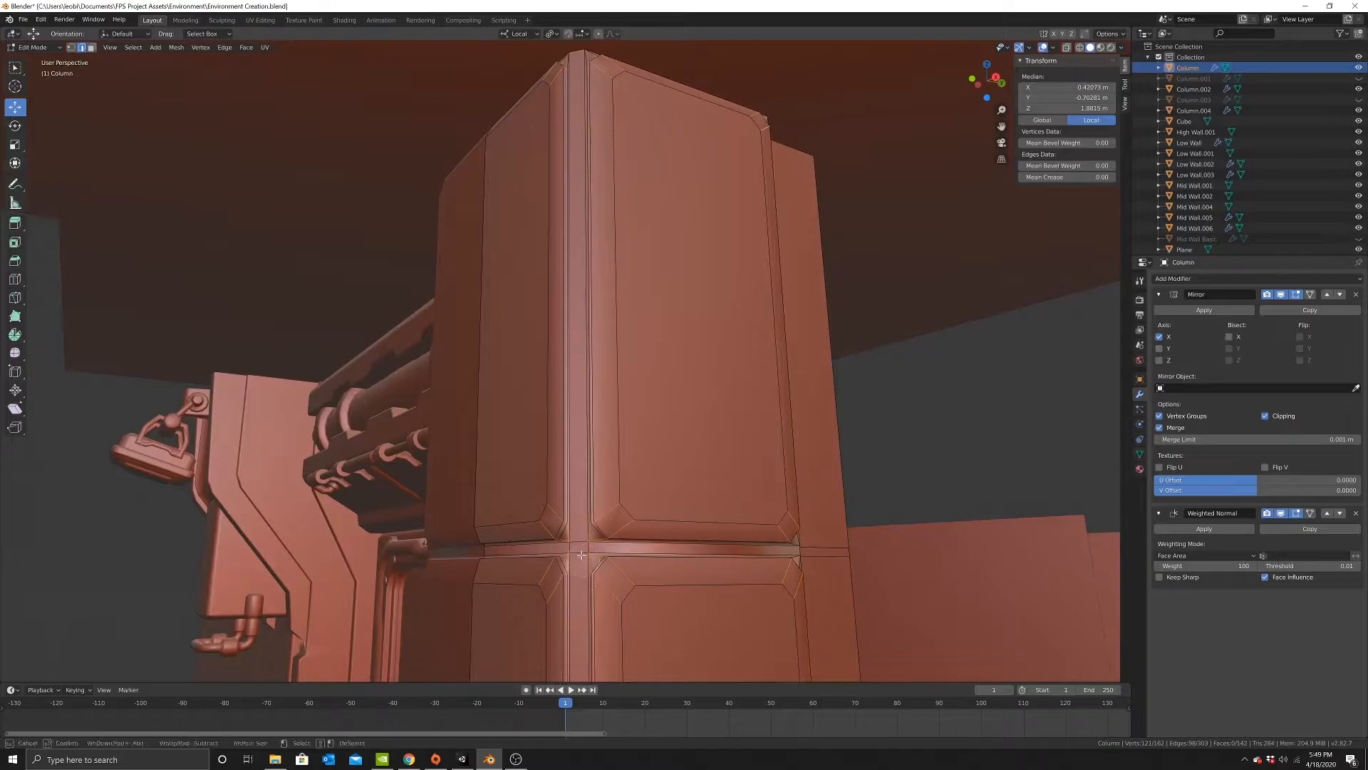
{"action": "mouse_move", "coordinate": [582, 546]}
{"action": "middle_mouse_down"}
{"action": "mouse_move", "coordinate": [672, 336]}
{"action": "mouse_move", "coordinate": [592, 535]}
{"action": "middle_mouse_up"}
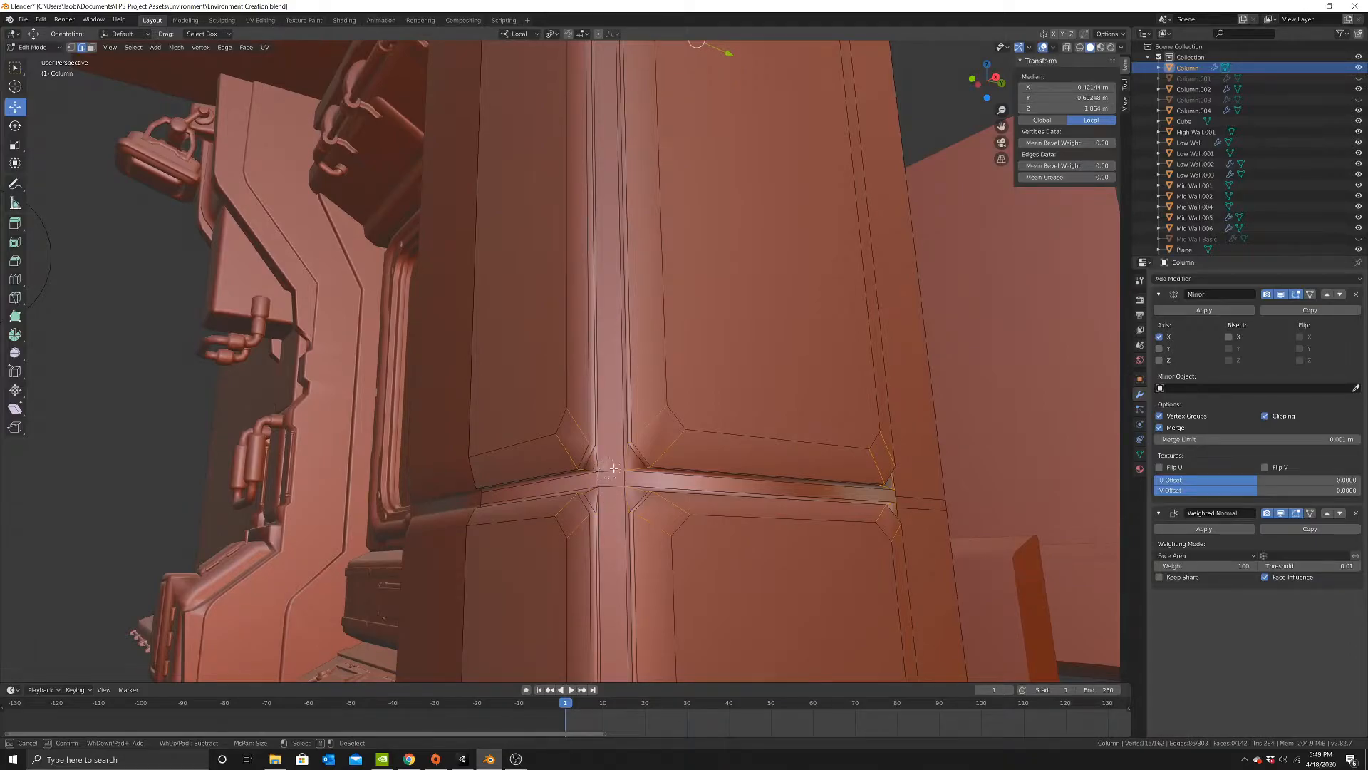
{"action": "middle_click_drag", "start_coordinate": [623, 486], "coordinate": [543, 534]}
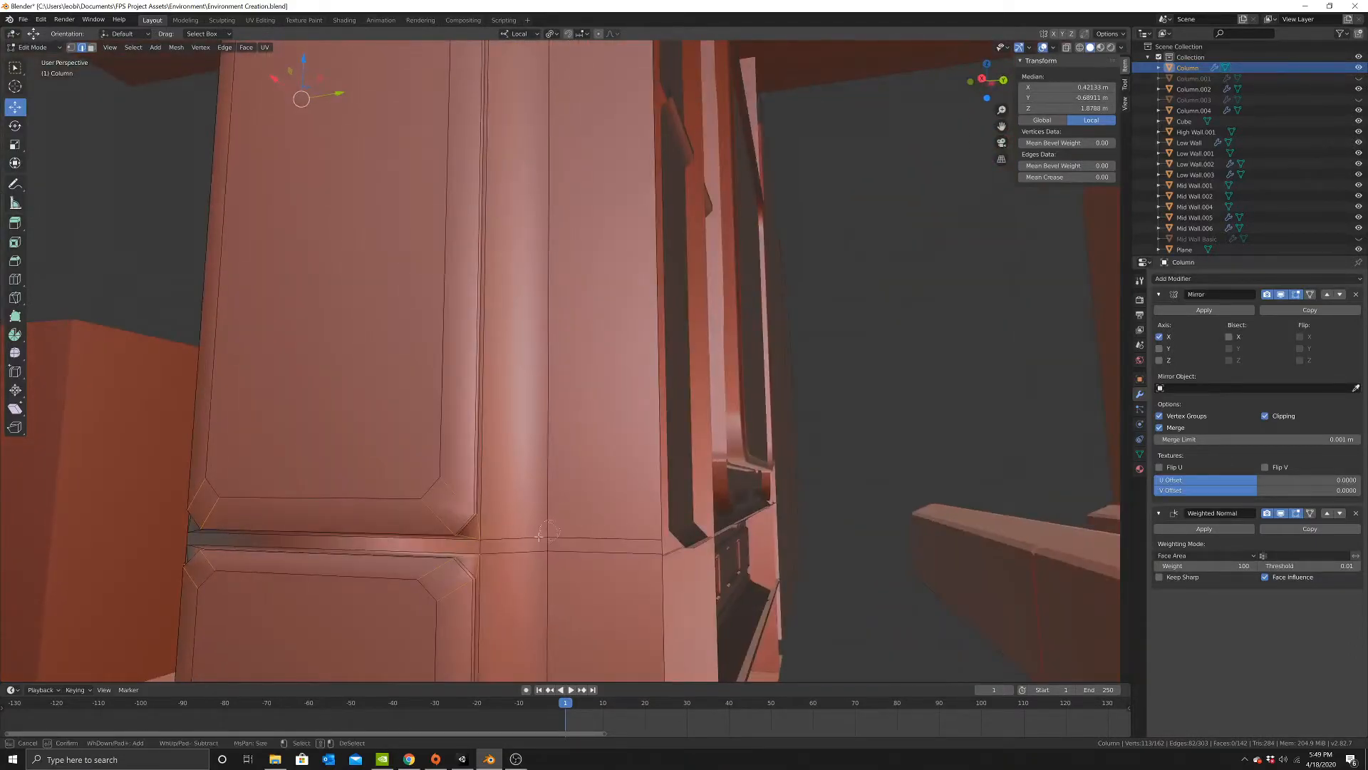
{"action": "left_click_drag", "start_coordinate": [480, 541], "coordinate": [480, 551], "text": "shift"}
{"action": "right_click", "coordinate": [480, 551]}
Circle-deselect the remaining stray edges low on the column, including those at the foot of the corner strip.
{"action": "mouse_move", "coordinate": [701, 542]}
{"action": "middle_mouse_down", "text": "shift"}
{"action": "mouse_move", "coordinate": [743, 513]}
{"action": "mouse_move", "coordinate": [748, 464]}
{"action": "middle_mouse_up", "text": "shift"}
{"action": "key", "text": "c"}
{"action": "left_click", "coordinate": [782, 559], "text": "shift"}
{"action": "right_click", "coordinate": [782, 561]}
{"action": "mouse_move", "coordinate": [781, 561]}
{"action": "middle_mouse_down"}
{"action": "mouse_move", "coordinate": [721, 524]}
{"action": "mouse_move", "coordinate": [741, 522]}
{"action": "middle_mouse_up"}
{"action": "key", "text": "c"}
{"action": "left_click_drag", "start_coordinate": [824, 516], "coordinate": [831, 516], "text": "shift"}
{"action": "right_click", "coordinate": [832, 517]}
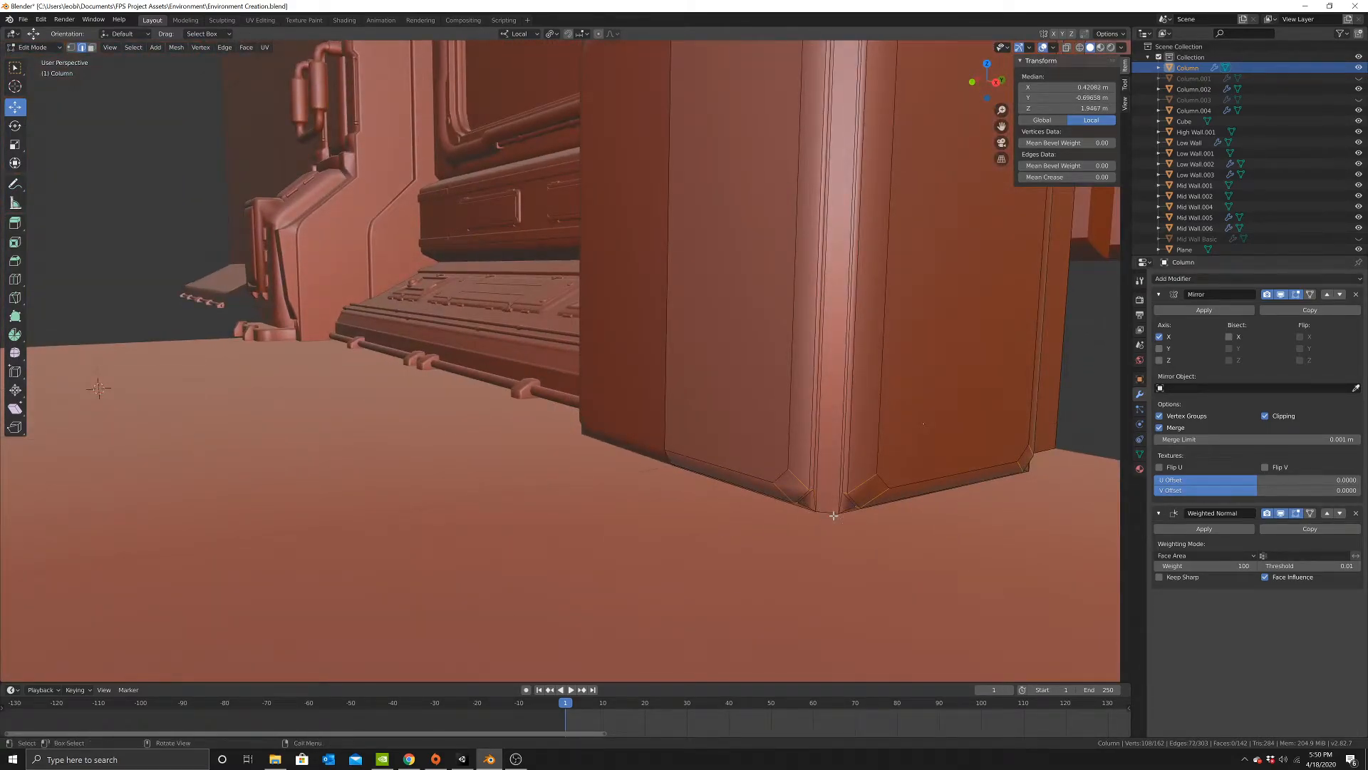
Bevel the selected diagonal panel corner edges again with a width of about 0.02 m and one segment.
{"action": "scroll", "coordinate": [792, 329], "scroll_direction": "down", "scroll_amount": 1}
{"action": "middle_click_drag", "start_coordinate": [747, 171], "coordinate": [669, 354], "text": "shift"}
{"action": "middle_click_drag", "start_coordinate": [687, 299], "coordinate": [692, 330]}
{"action": "middle_click_drag", "start_coordinate": [655, 342], "coordinate": [651, 259], "text": "shift"}
{"action": "middle_click_drag", "start_coordinate": [621, 426], "coordinate": [649, 207], "text": "shift"}
{"action": "middle_click_drag", "start_coordinate": [579, 268], "coordinate": [663, 328]}
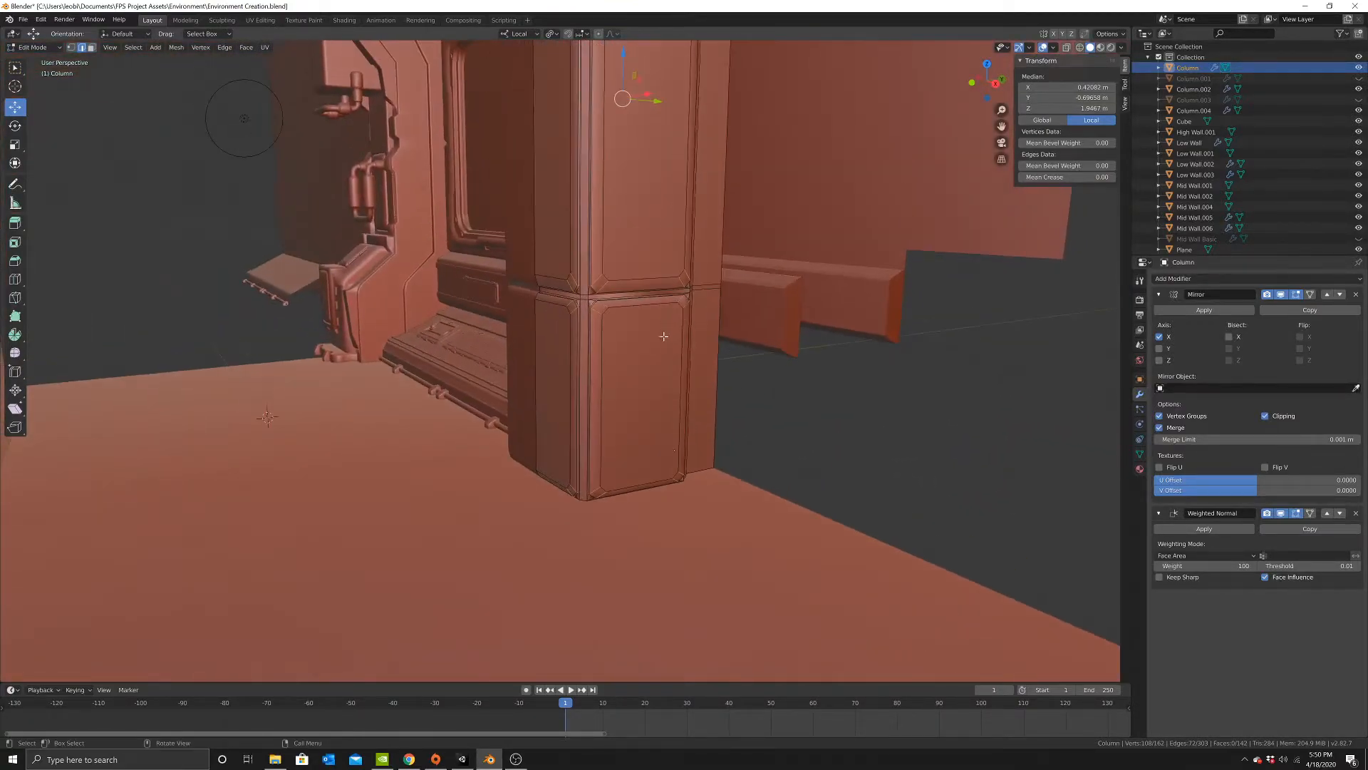
{"action": "key", "text": "ctrl+b"}
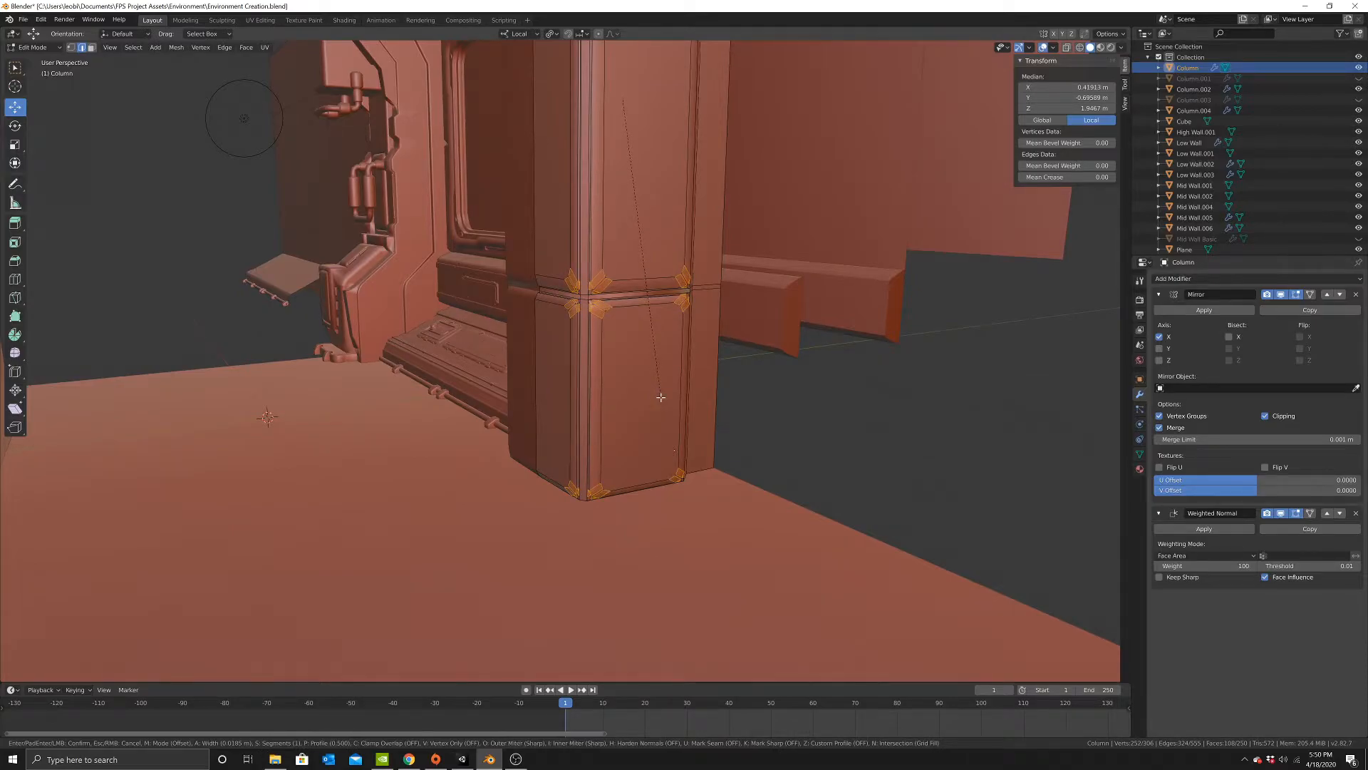
{"action": "left_click", "coordinate": [661, 396]}
Inspect the shading of the bevelled panel corners with and without the mesh wireframe.
{"action": "key", "text": "Tab"}
{"action": "middle_click_drag", "start_coordinate": [662, 397], "coordinate": [590, 327]}
{"action": "key", "text": "Tab"}
{"action": "middle_click_drag", "start_coordinate": [659, 359], "coordinate": [615, 376]}
{"action": "scroll", "coordinate": [615, 375], "scroll_direction": "up", "scroll_amount": 3}
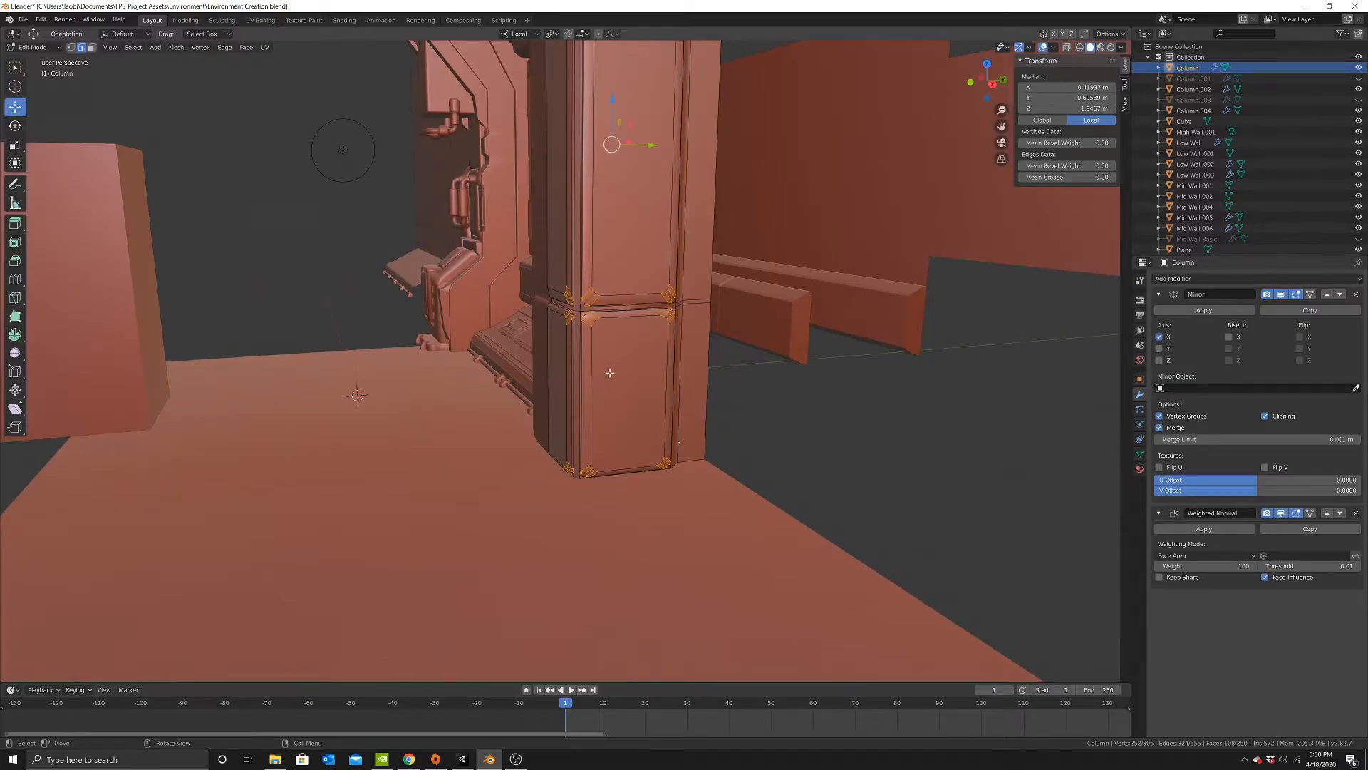
{"action": "key", "text": "Tab"}
{"action": "middle_click_drag", "start_coordinate": [626, 357], "coordinate": [605, 330]}
{"action": "scroll", "coordinate": [652, 356], "scroll_direction": "up", "scroll_amount": 4}
{"action": "key", "text": "Tab"}
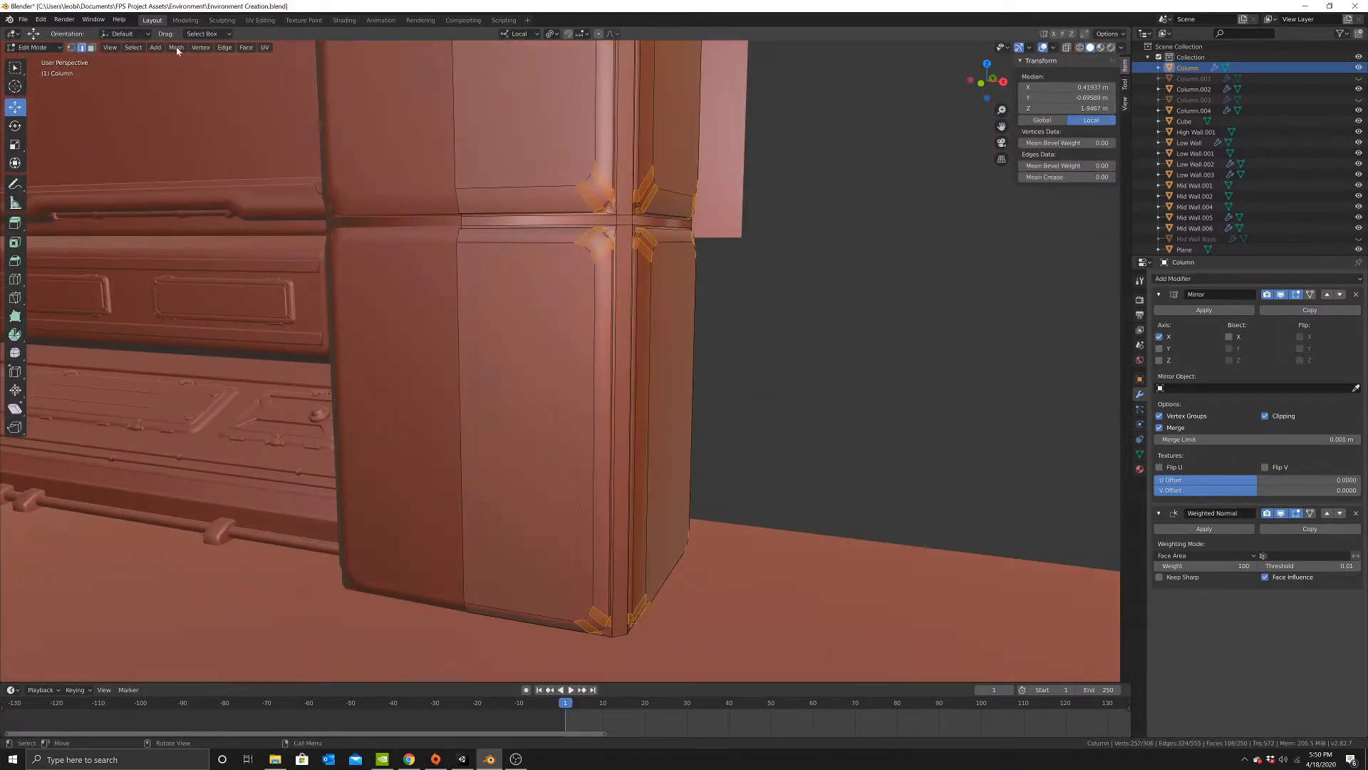
Merge the front panel's stray corner vertices below the lower band into the corner strip's vertex using At Last.
{"action": "left_click", "coordinate": [71, 47]}
{"action": "key", "text": "alt+a"}
{"action": "scroll", "coordinate": [639, 336], "scroll_direction": "up", "scroll_amount": 4}
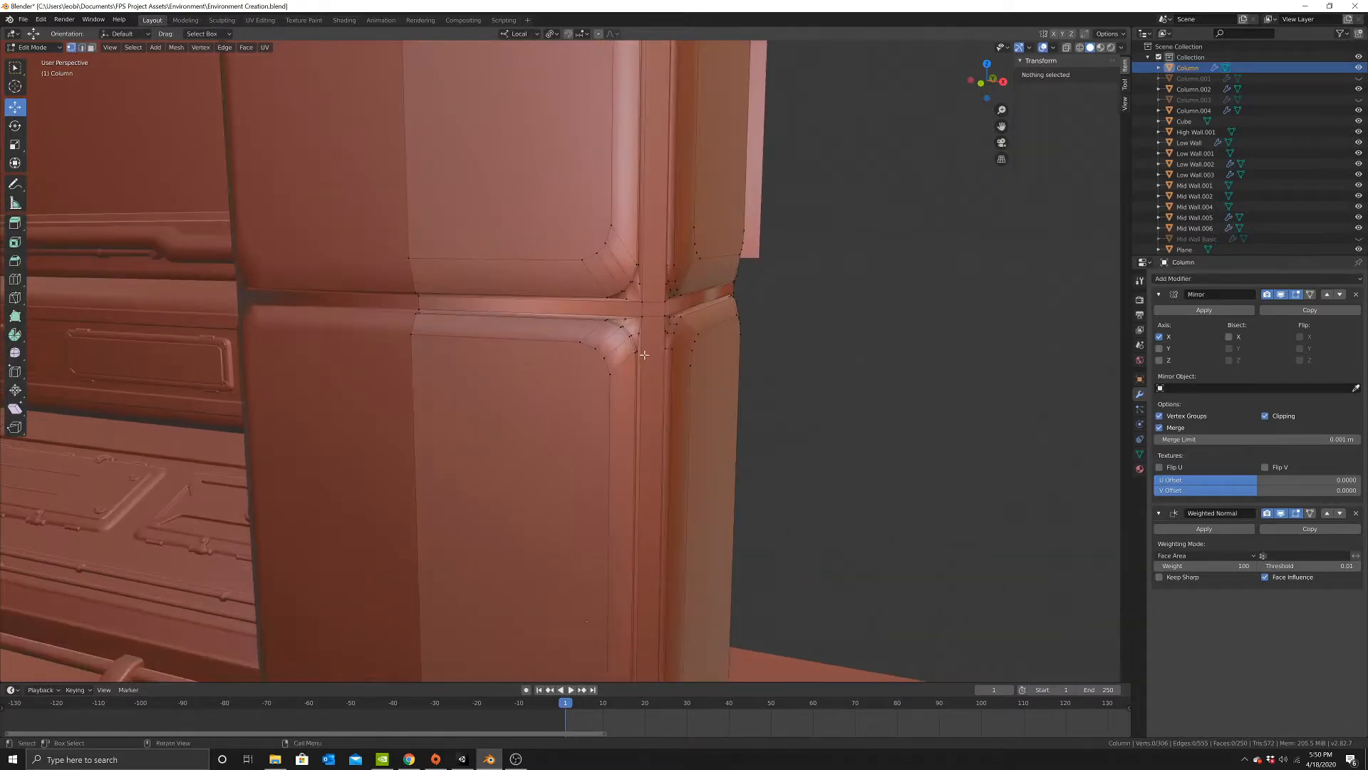
{"action": "middle_click_drag", "start_coordinate": [639, 336], "coordinate": [644, 330]}
{"action": "scroll", "coordinate": [647, 327], "scroll_direction": "up", "scroll_amount": 2}
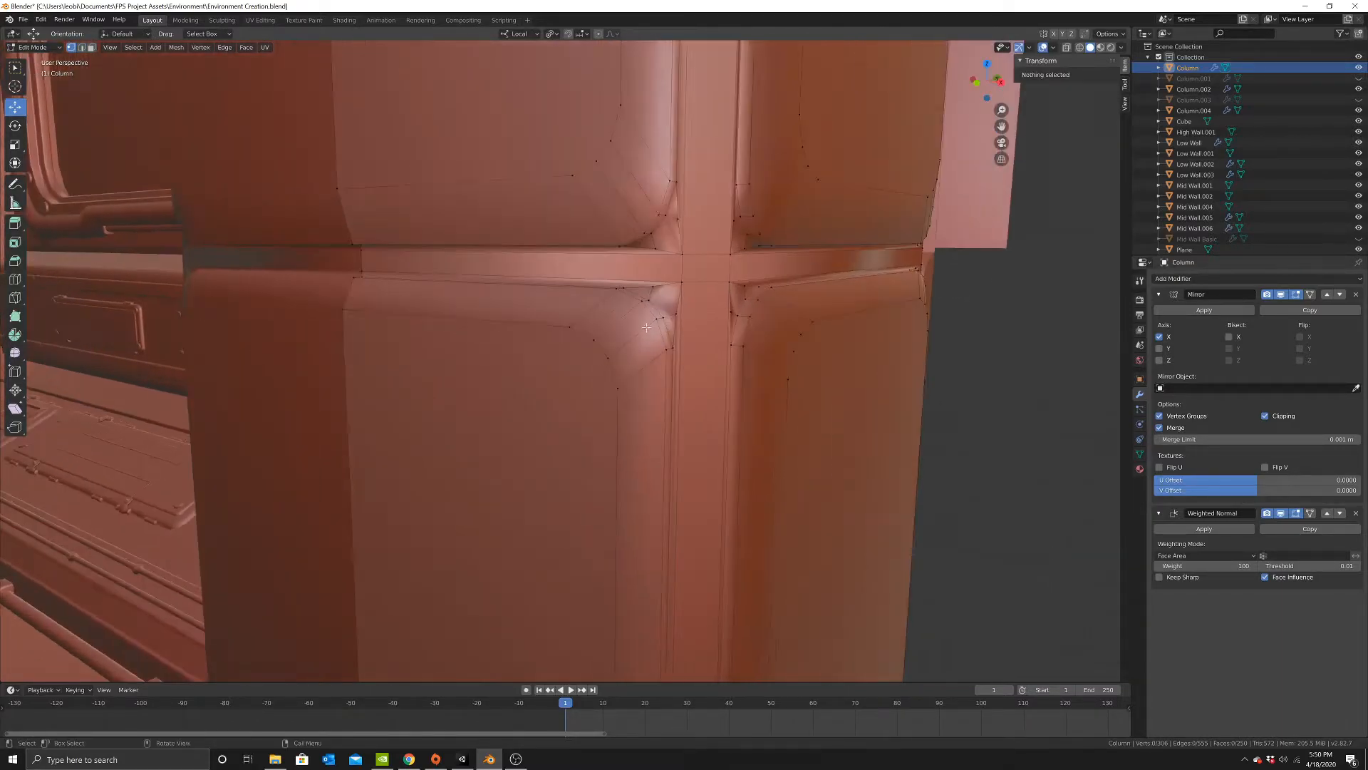
{"action": "left_click", "coordinate": [650, 289]}
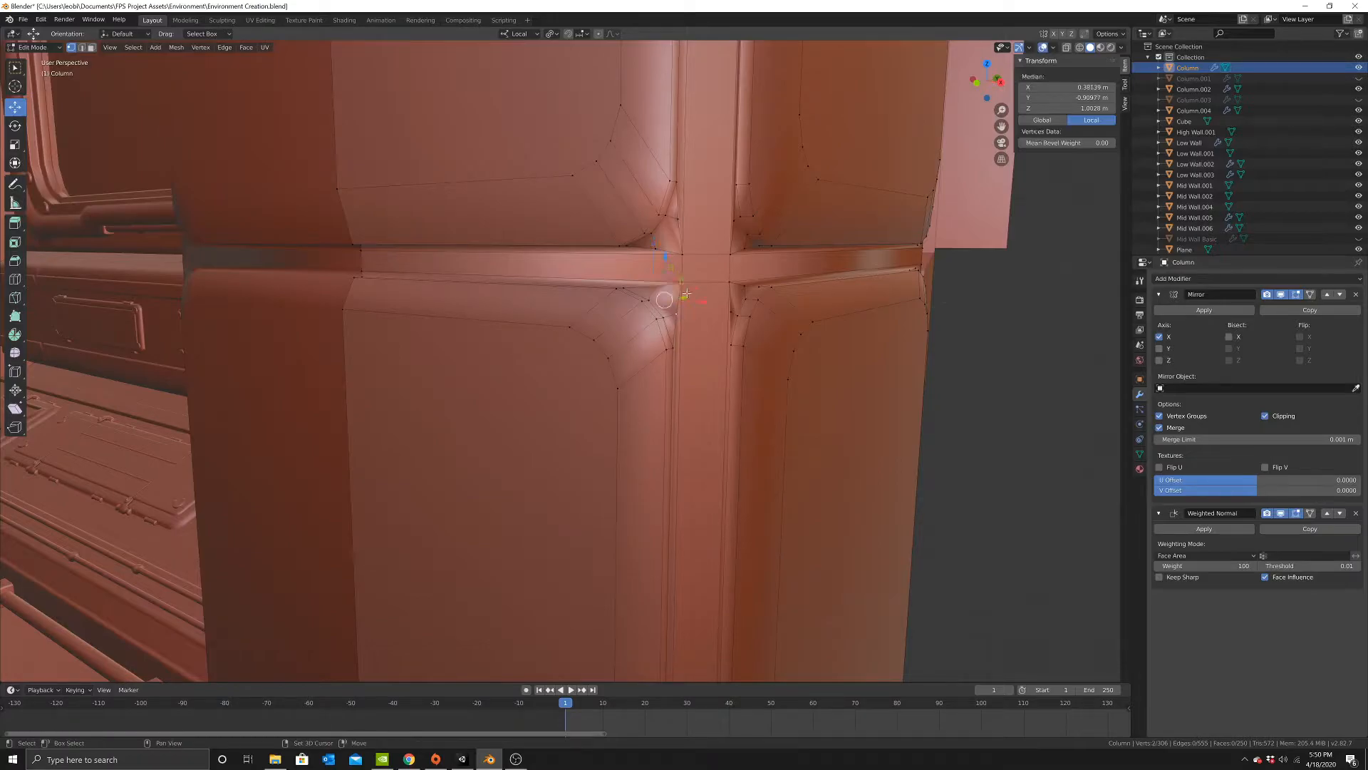
{"action": "left_click", "coordinate": [659, 295], "text": "shift"}
{"action": "right_click", "coordinate": [731, 325]}
{"action": "mouse_move", "coordinate": [732, 325]}
{"action": "left_click", "coordinate": [798, 333]}
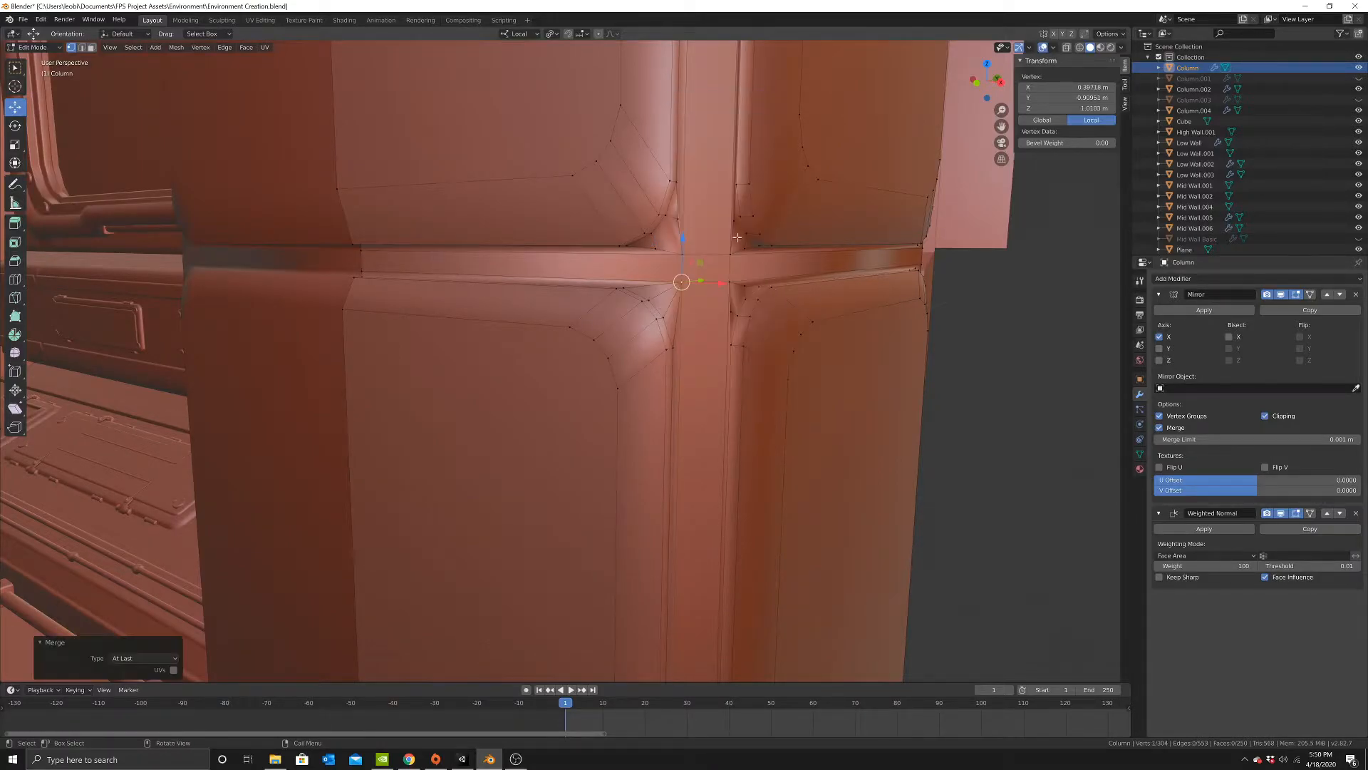
Merge the front panel's stray corner vertices above the lower band into the corner strip's vertex using At Last.
{"action": "left_click", "coordinate": [657, 242]}
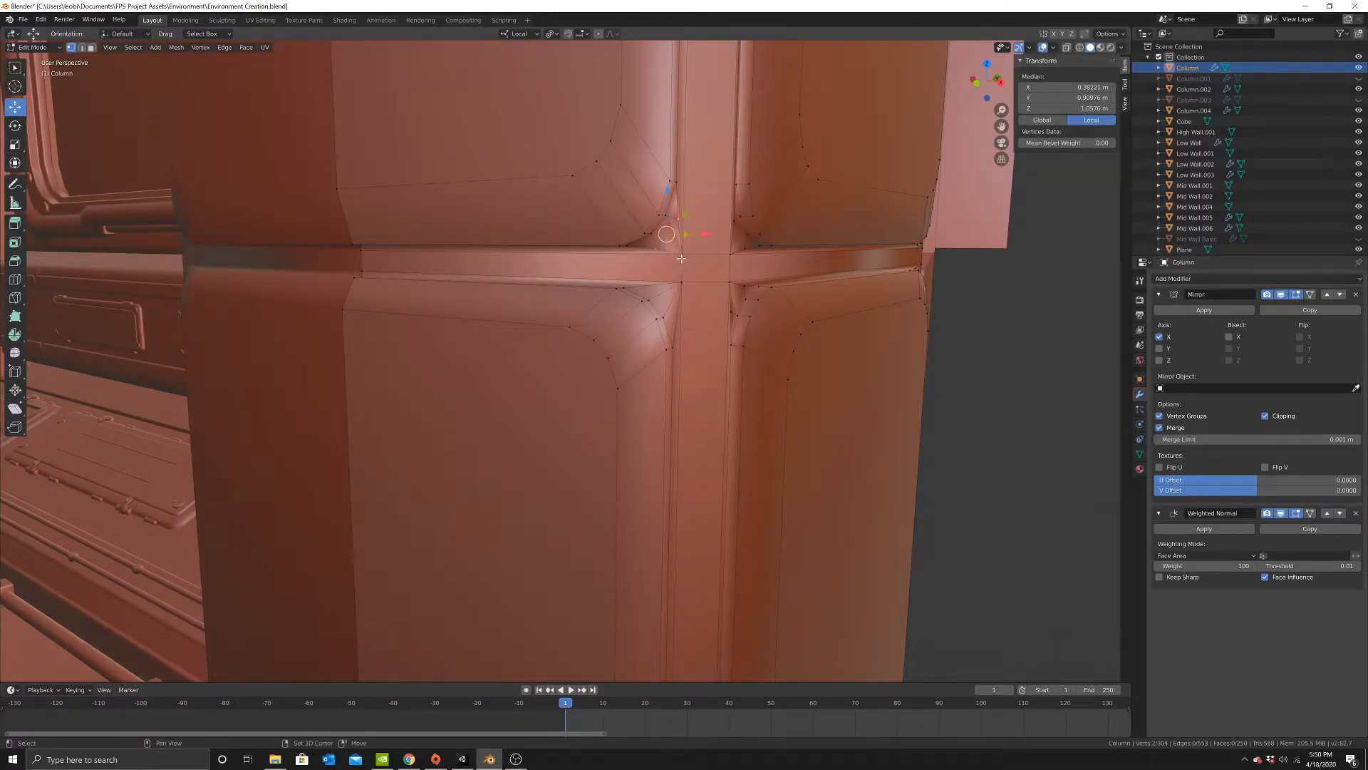
{"action": "left_click", "coordinate": [681, 258], "text": "shift"}
{"action": "right_click", "coordinate": [725, 278]}
{"action": "mouse_move", "coordinate": [725, 278]}
{"action": "left_click", "coordinate": [799, 288]}
Merge the side panels' inner corner vertices above and below the lower band into the corner strip's adjoining vertices.
{"action": "middle_click_drag", "start_coordinate": [743, 221], "coordinate": [716, 221]}
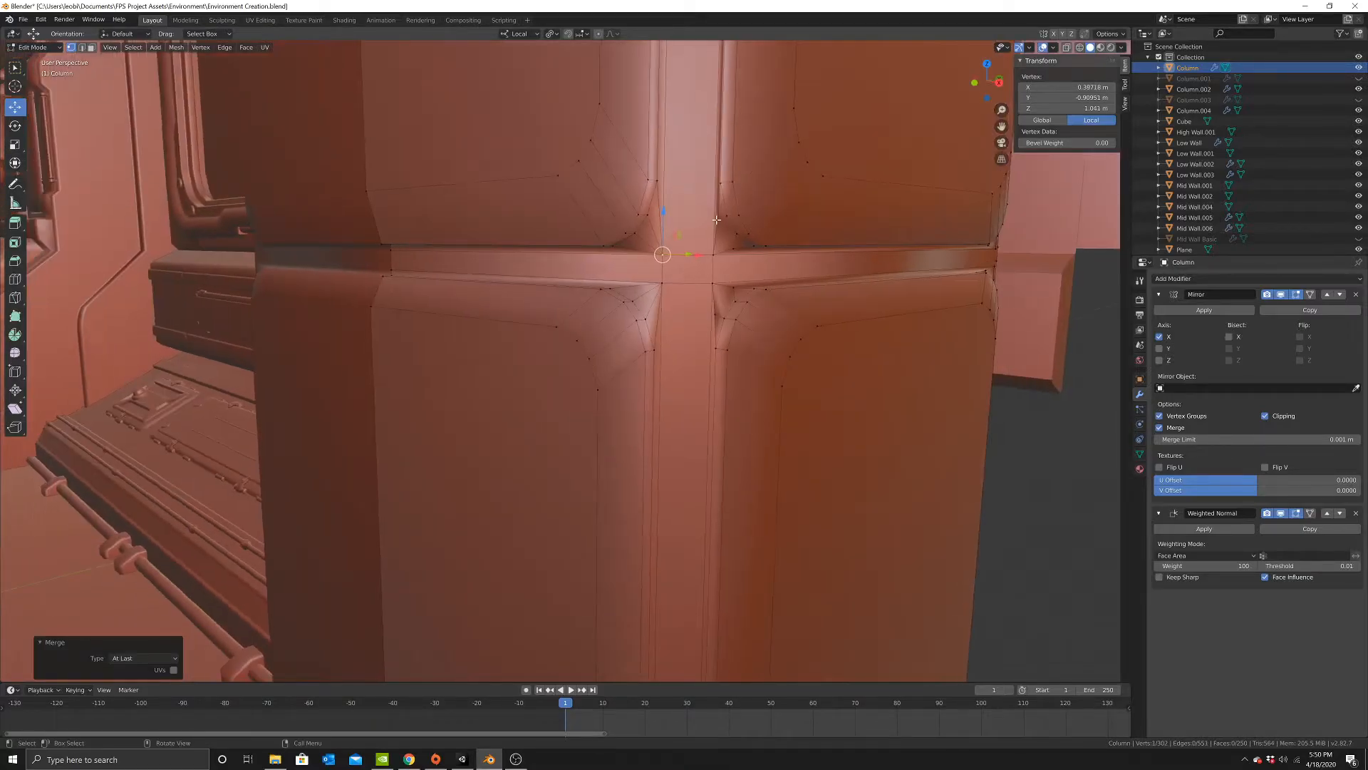
{"action": "left_click", "coordinate": [717, 220]}
{"action": "left_click", "coordinate": [734, 251], "text": "shift"}
{"action": "left_click", "coordinate": [718, 256], "text": "shift"}
{"action": "right_click", "coordinate": [790, 296]}
{"action": "mouse_move", "coordinate": [795, 299]}
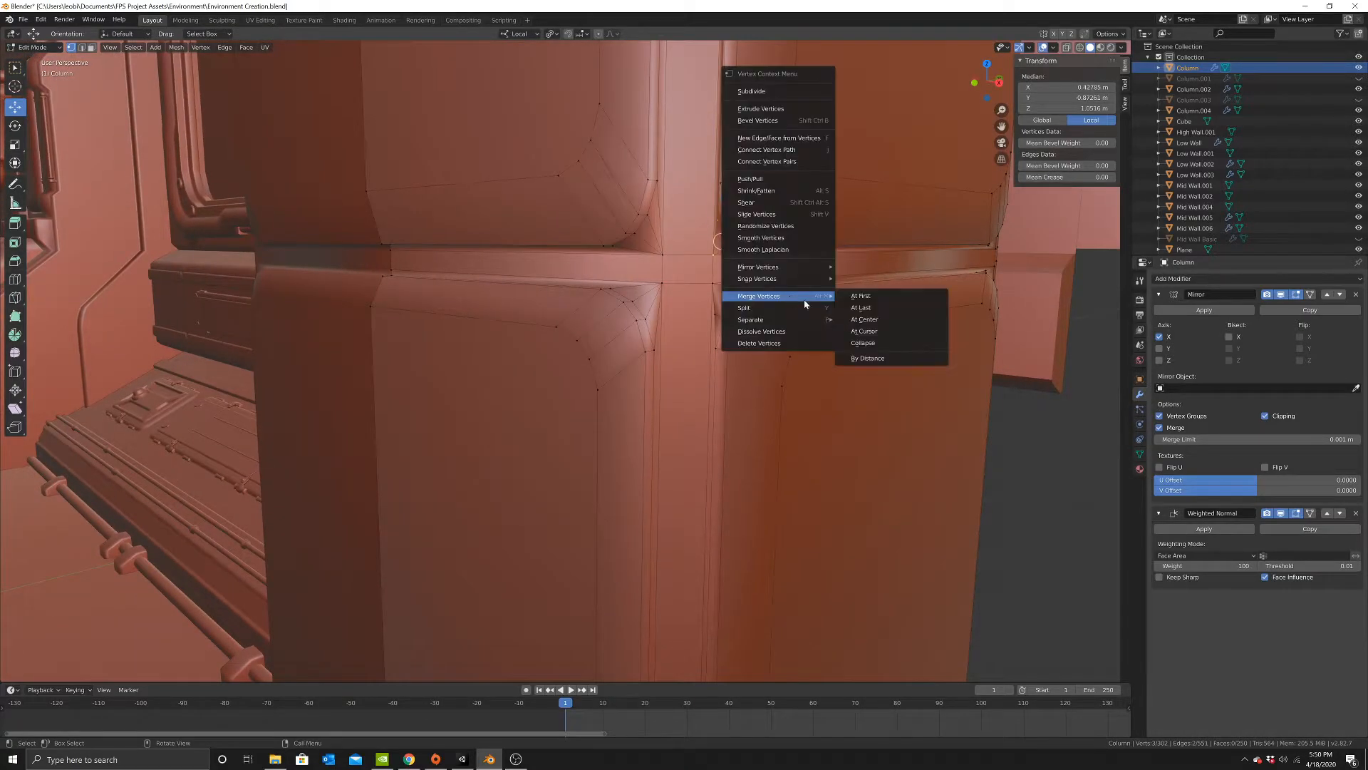
{"action": "left_click", "coordinate": [862, 296]}
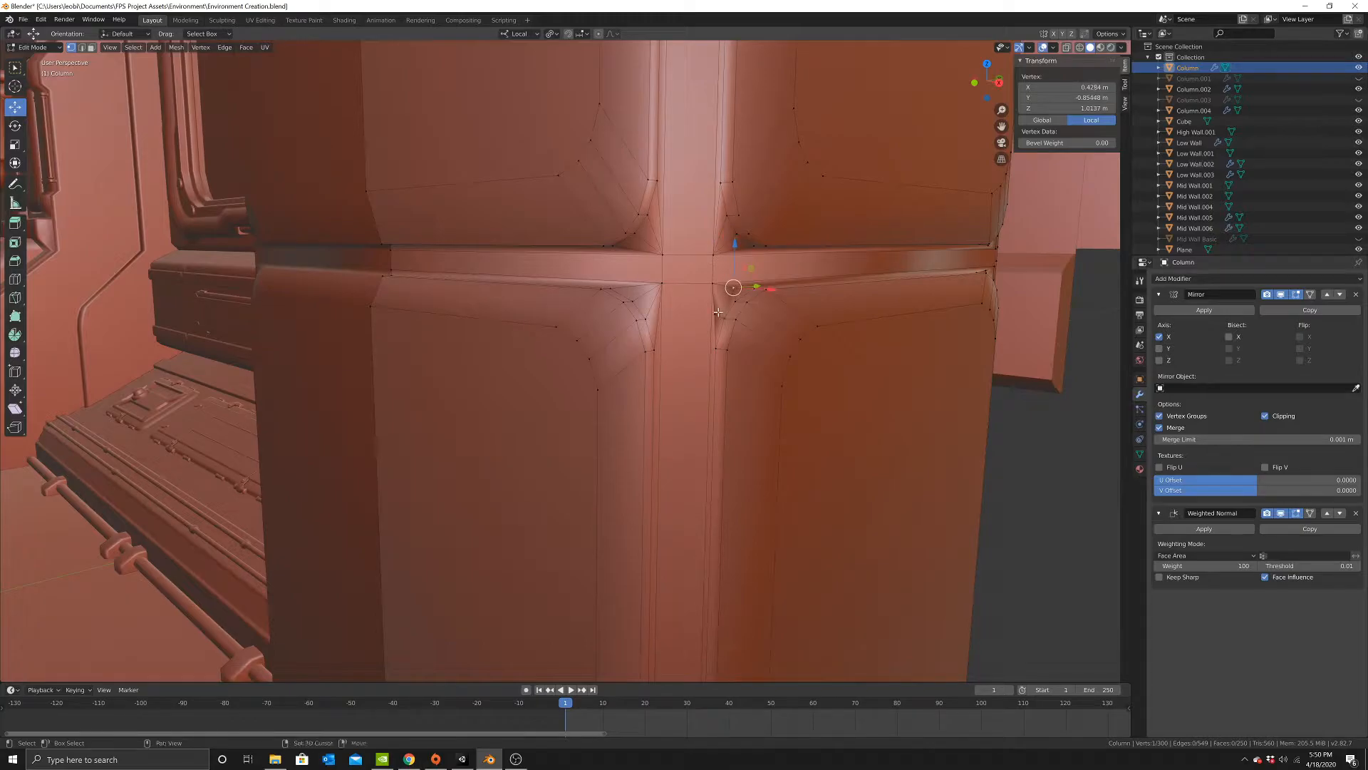
{"action": "right_click", "coordinate": [784, 310]}
{"action": "mouse_move", "coordinate": [784, 311]}
{"action": "left_click", "coordinate": [920, 327]}
Merge the stray panel corner vertices on both sides of the corner strip's foot into the strip's bottom vertices.
{"action": "middle_click_drag", "start_coordinate": [920, 327], "coordinate": [648, 492]}
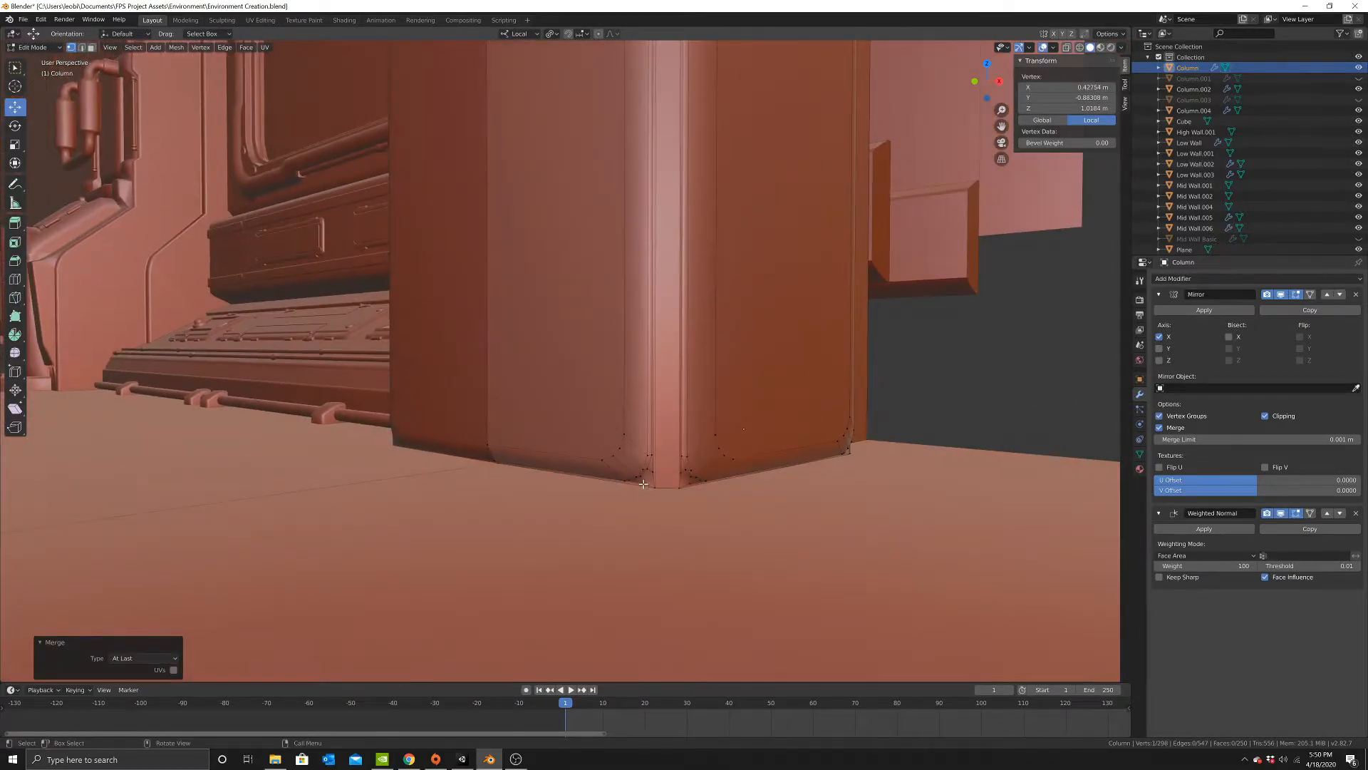
{"action": "left_click", "coordinate": [642, 484]}
{"action": "right_click", "coordinate": [657, 487]}
{"action": "mouse_move", "coordinate": [670, 489]}
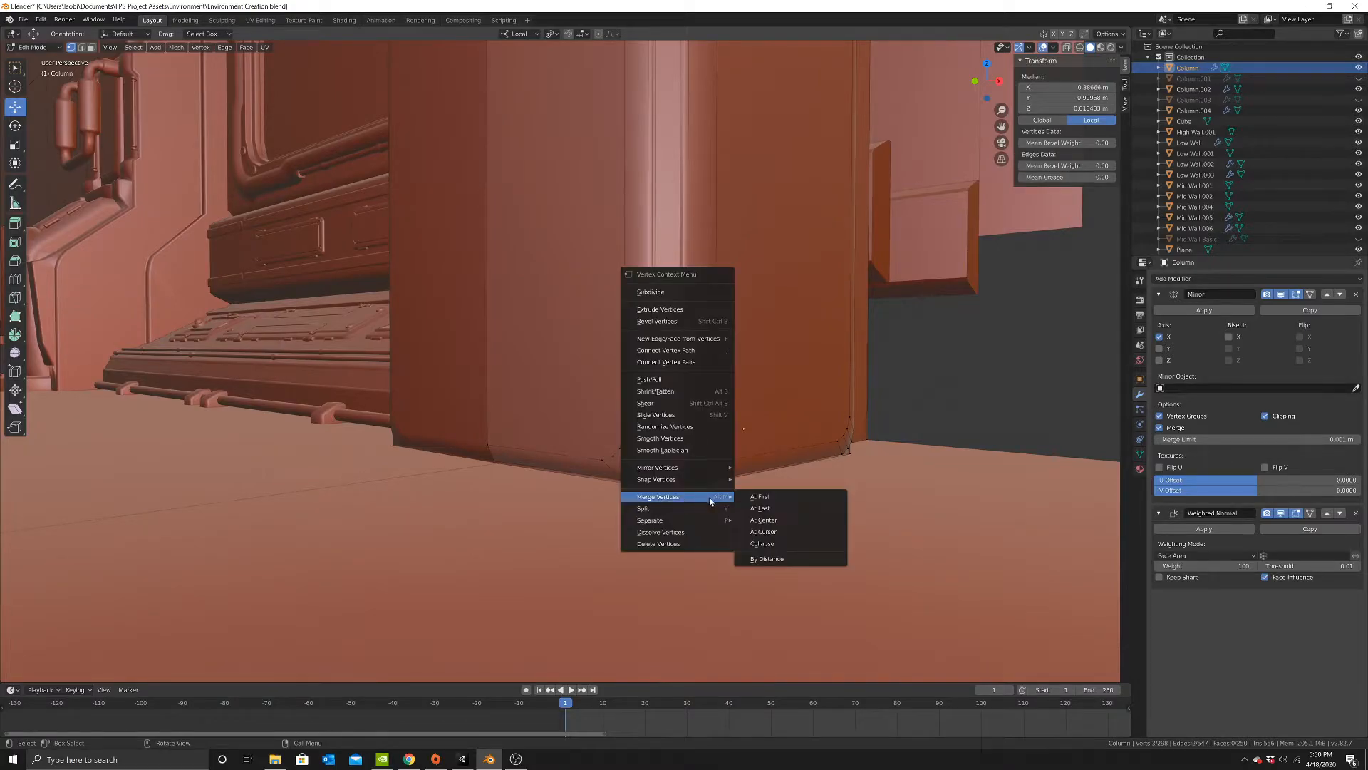
{"action": "left_click", "coordinate": [766, 499]}
{"action": "left_click", "coordinate": [681, 471]}
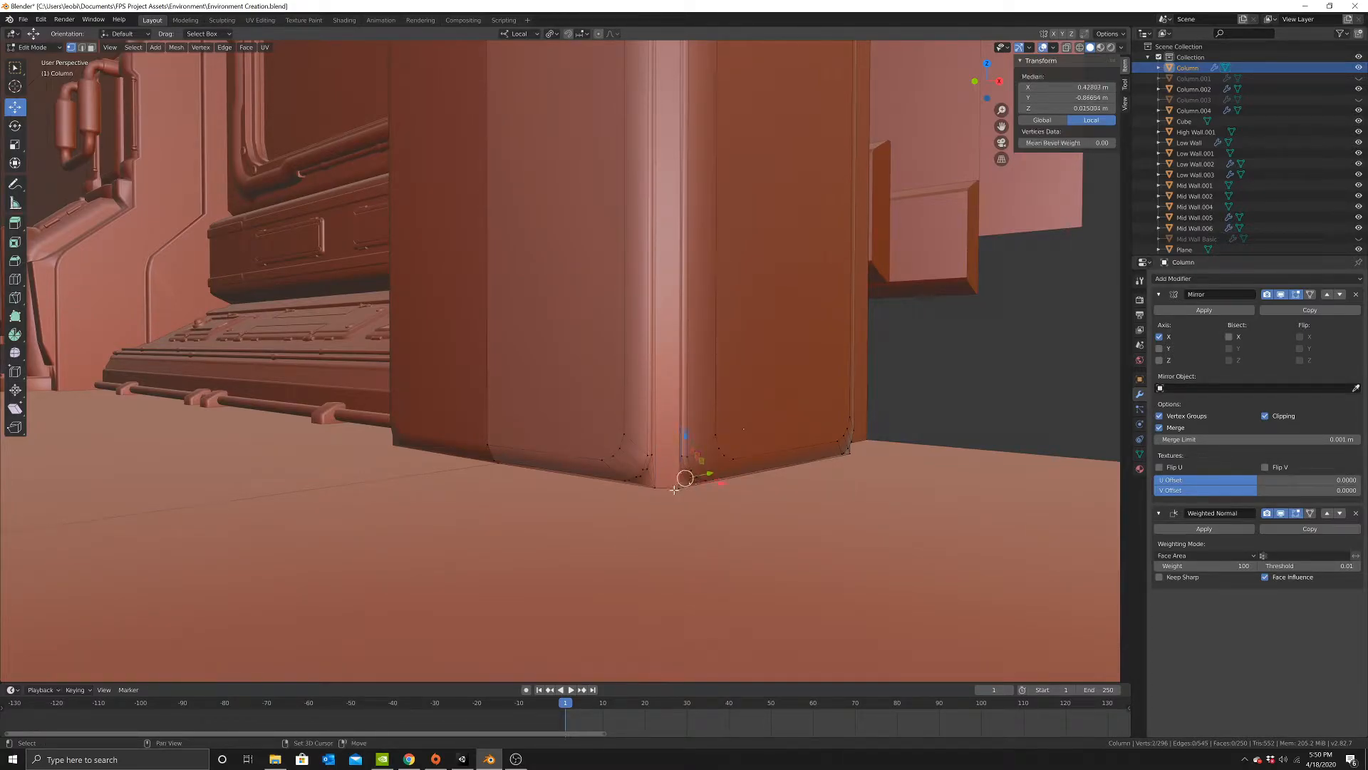
{"action": "right_click", "coordinate": [748, 488]}
{"action": "mouse_move", "coordinate": [750, 489]}
{"action": "left_click", "coordinate": [832, 502]}
Merge the stray vertices at the side panel's outer bottom corner into the column's base vertex using At Last.
{"action": "middle_click_drag", "start_coordinate": [832, 503], "coordinate": [643, 506]}
{"action": "left_click", "coordinate": [644, 492]}
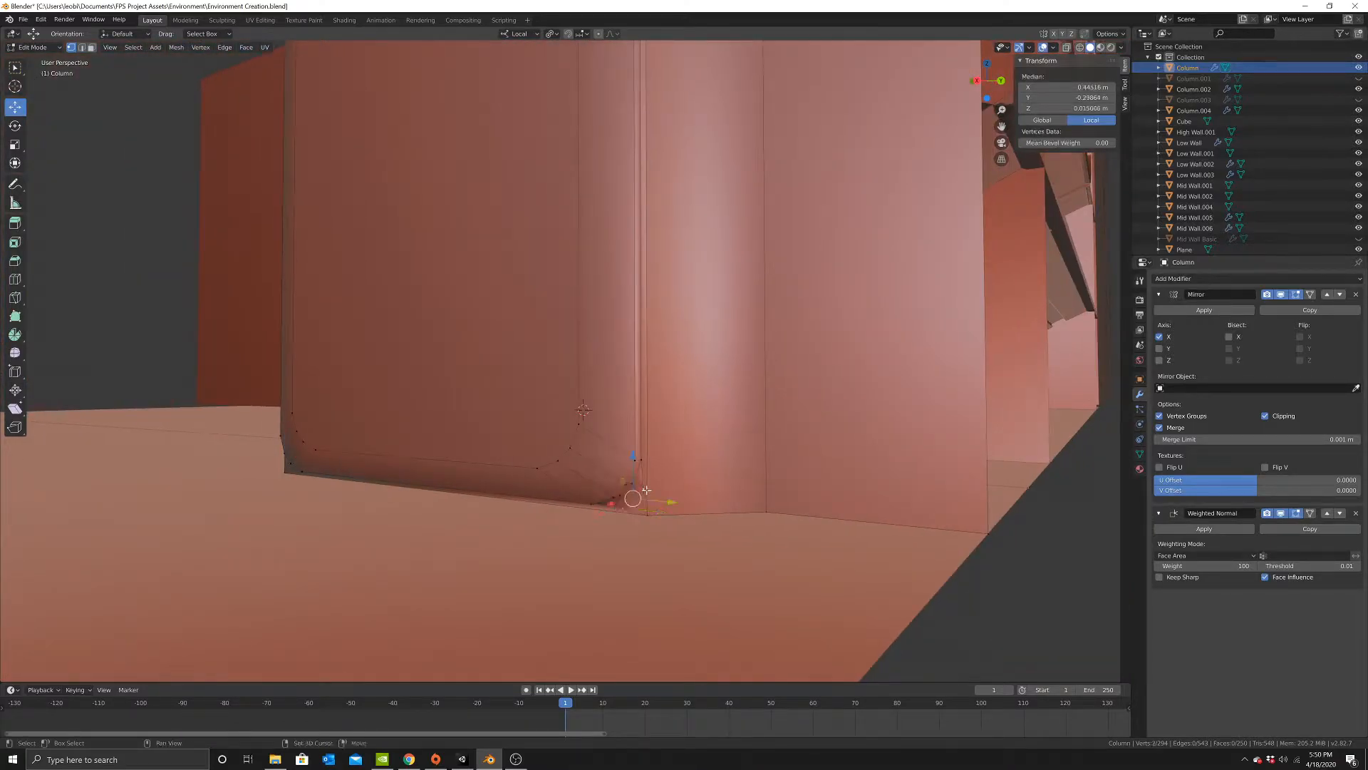
{"action": "left_click", "coordinate": [647, 513], "text": "shift"}
{"action": "right_click", "coordinate": [711, 512]}
{"action": "mouse_move", "coordinate": [741, 513]}
{"action": "left_click", "coordinate": [820, 529]}
Merge the side panels' outer corner vertices below and above the lower band into the band's edge vertices using At Last.
{"action": "scroll", "coordinate": [749, 504], "scroll_direction": "down", "scroll_amount": 3}
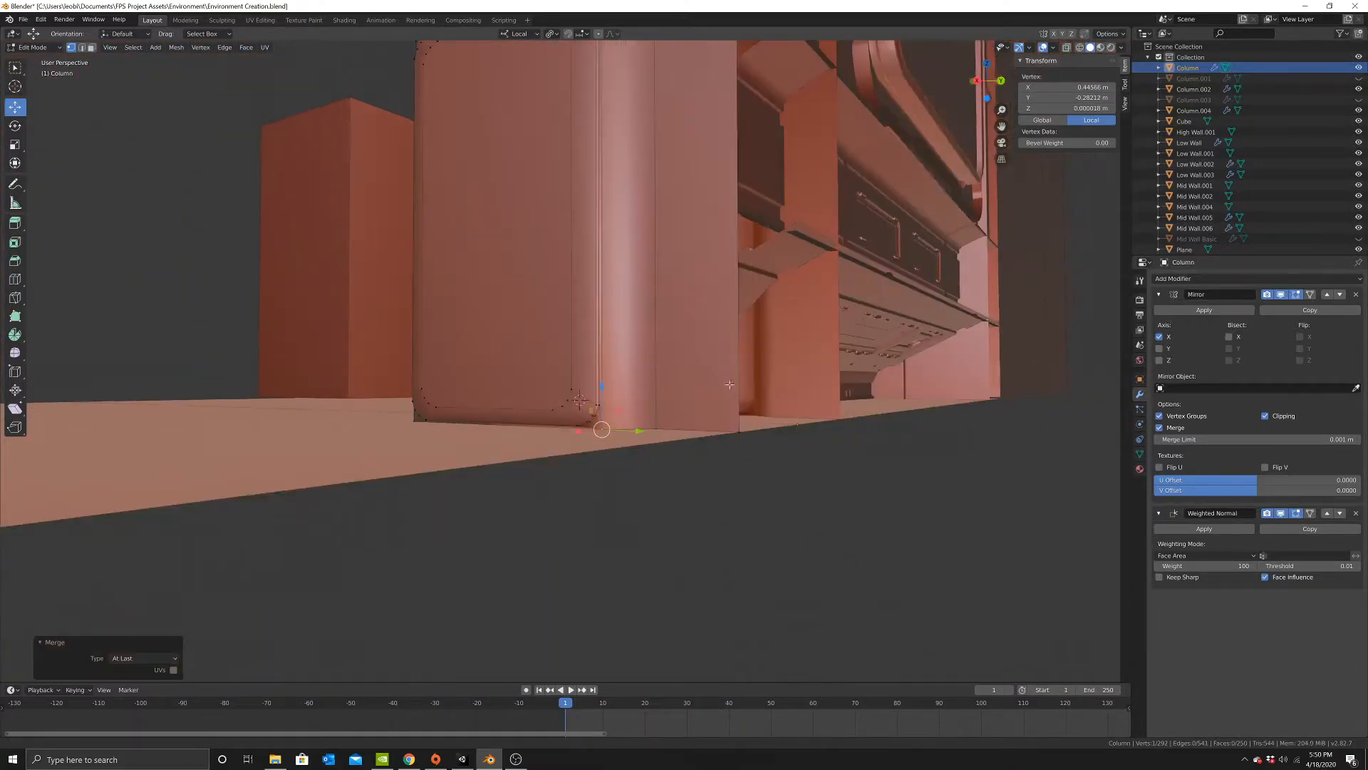
{"action": "middle_click_drag", "start_coordinate": [724, 366], "coordinate": [682, 318], "text": "shift"}
{"action": "scroll", "coordinate": [647, 370], "scroll_direction": "up", "scroll_amount": 2}
{"action": "left_click", "coordinate": [649, 390]}
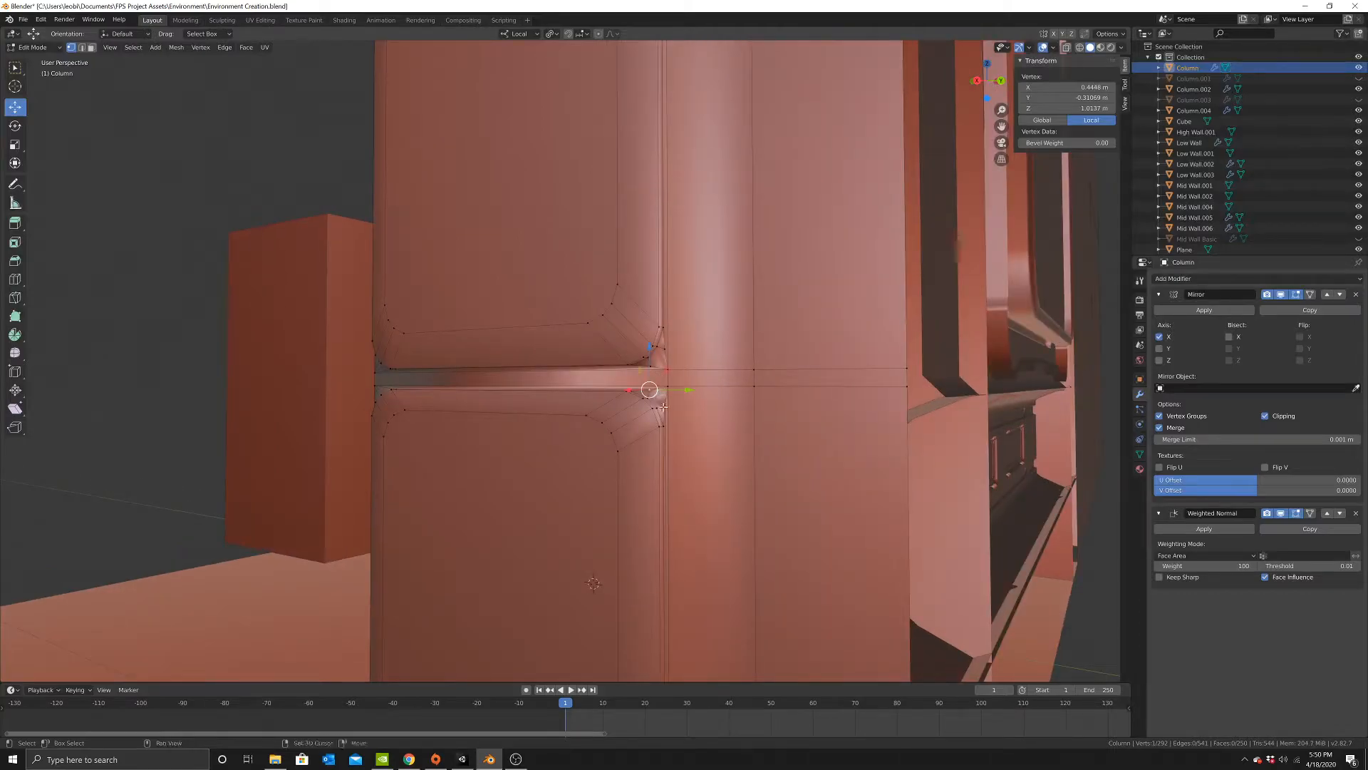
{"action": "right_click", "coordinate": [713, 391]}
{"action": "mouse_move", "coordinate": [744, 392]}
{"action": "left_click", "coordinate": [856, 397]}
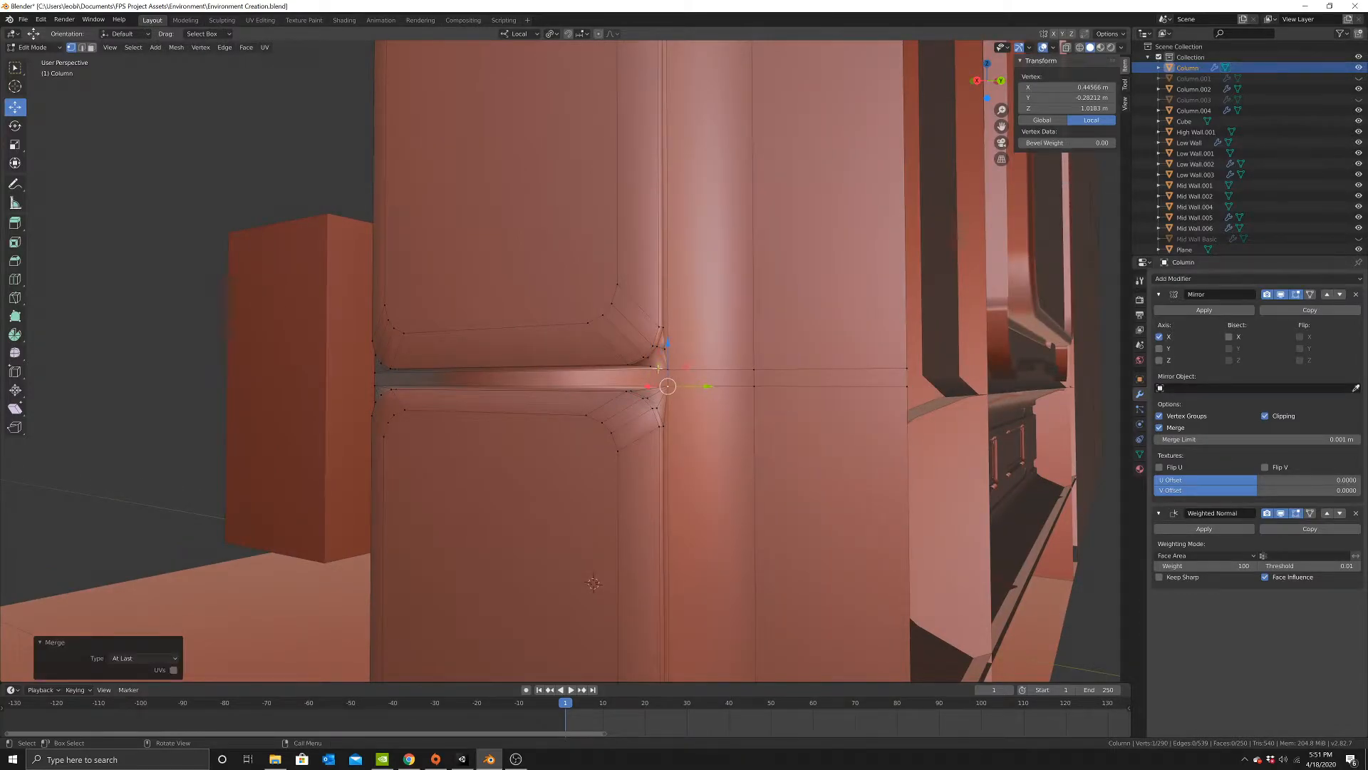
{"action": "left_click", "coordinate": [669, 369], "text": "shift"}
{"action": "right_click", "coordinate": [761, 371]}
{"action": "mouse_move", "coordinate": [763, 371]}
{"action": "left_click", "coordinate": [827, 383]}
Merge the front panel's stray corner vertices below the upper band into the corner strip's vertex using At Last.
{"action": "mouse_move", "coordinate": [585, 397]}
{"action": "middle_mouse_down"}
{"action": "mouse_move", "coordinate": [640, 402]}
{"action": "mouse_move", "coordinate": [572, 396]}
{"action": "middle_mouse_up"}
{"action": "middle_click_drag", "start_coordinate": [605, 260], "coordinate": [647, 497], "text": "shift"}
{"action": "middle_click_drag", "start_coordinate": [616, 435], "coordinate": [635, 513], "text": "shift"}
{"action": "middle_click_drag", "start_coordinate": [677, 363], "coordinate": [623, 341], "text": "shift"}
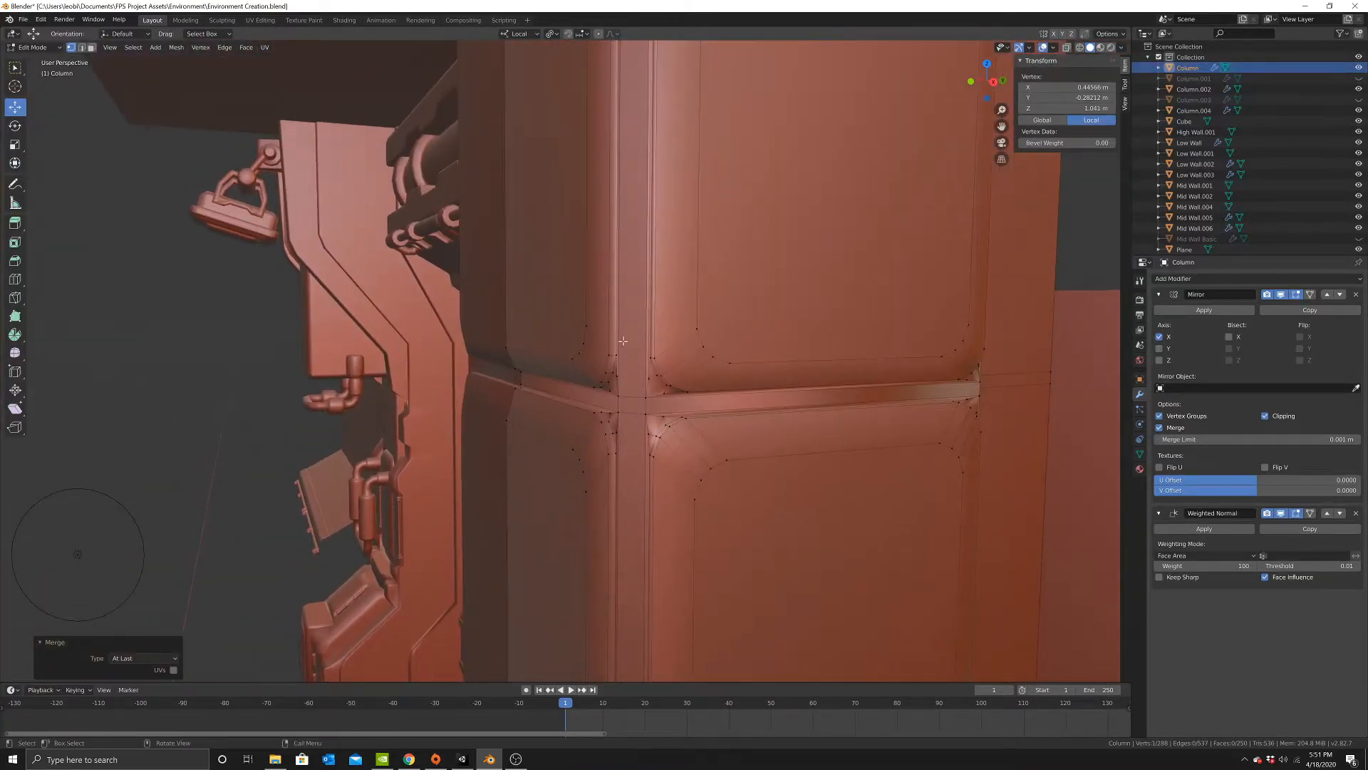
{"action": "left_click", "coordinate": [612, 420]}
{"action": "middle_click_drag", "start_coordinate": [615, 429], "coordinate": [674, 442]}
{"action": "scroll", "coordinate": [682, 469], "scroll_direction": "up", "scroll_amount": 3}
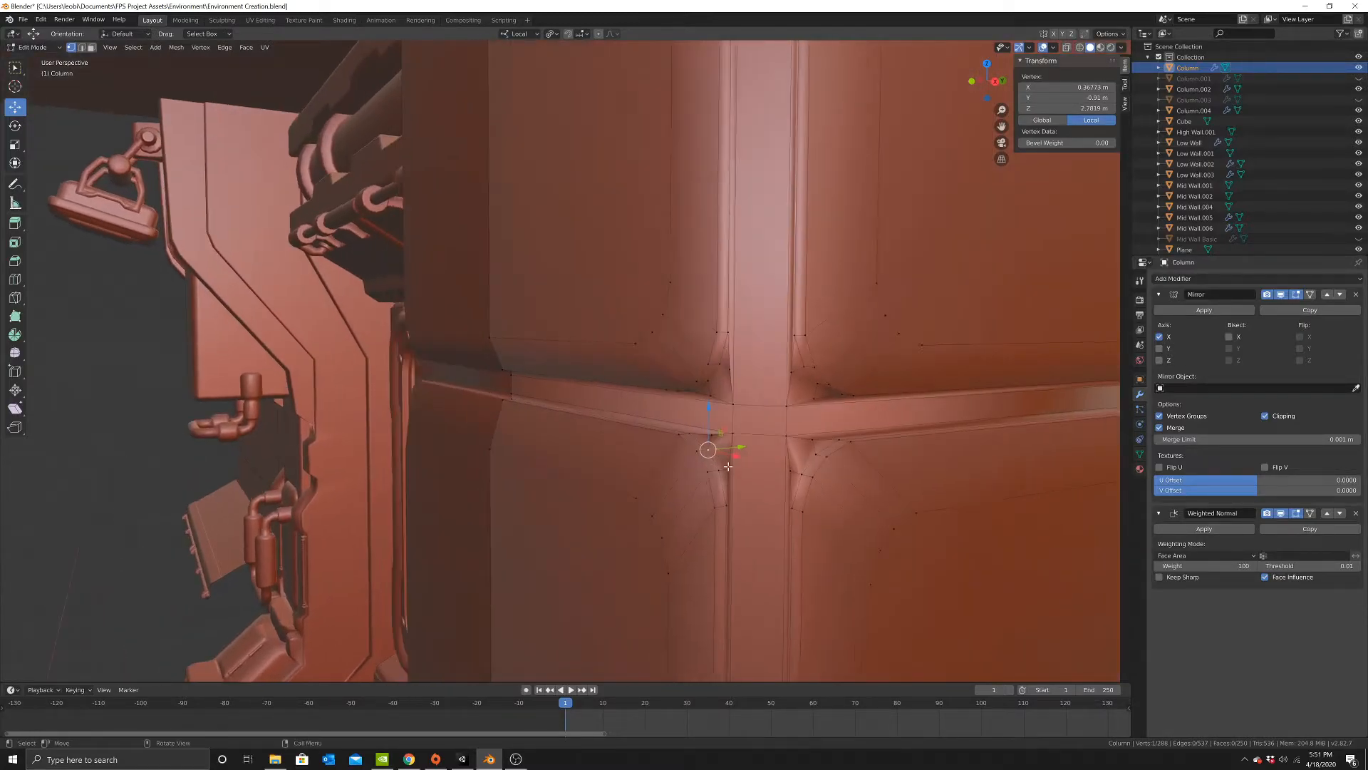
{"action": "right_click", "coordinate": [791, 428]}
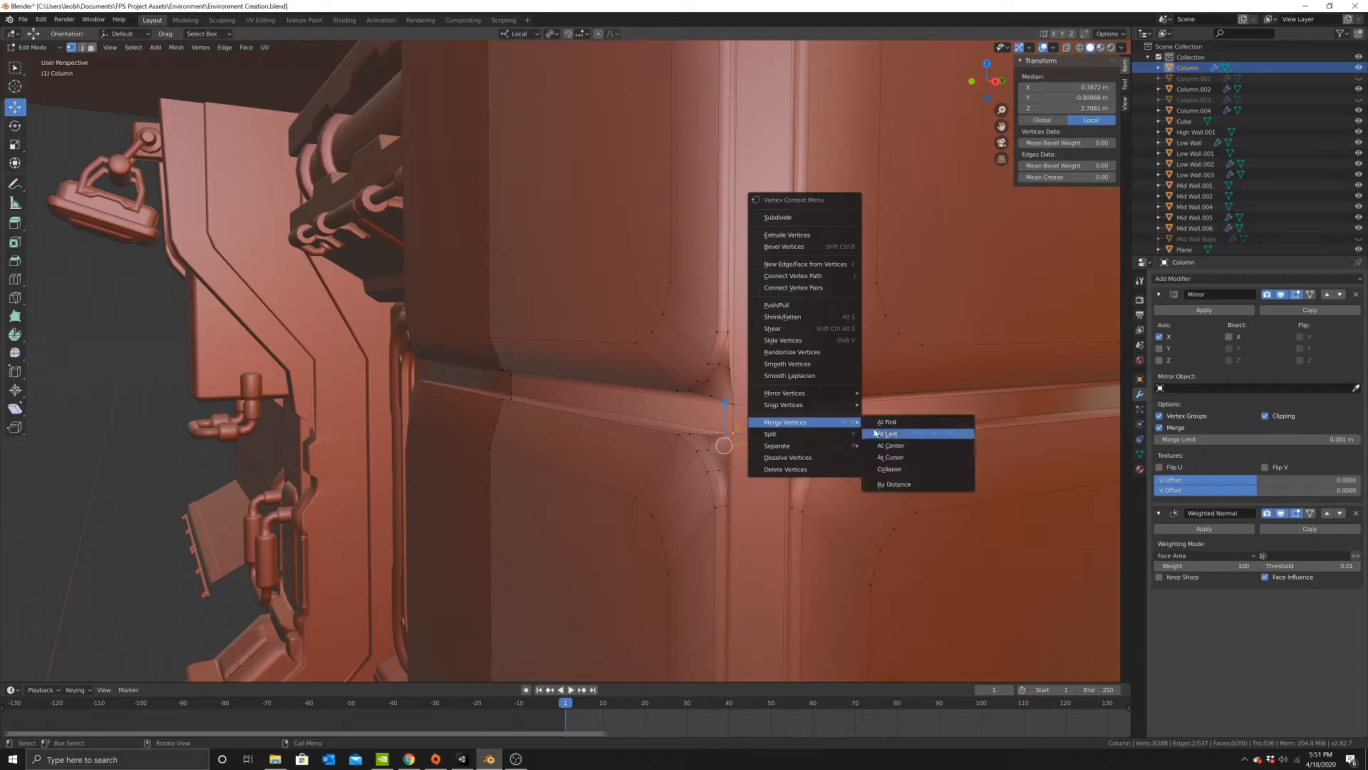
{"action": "left_click", "coordinate": [873, 436]}
Merge the side panel's inner corner vertices below the upper band into the corner strip's vertex using At Last.
{"action": "left_click", "coordinate": [792, 474]}
{"action": "left_click", "coordinate": [813, 442], "text": "shift"}
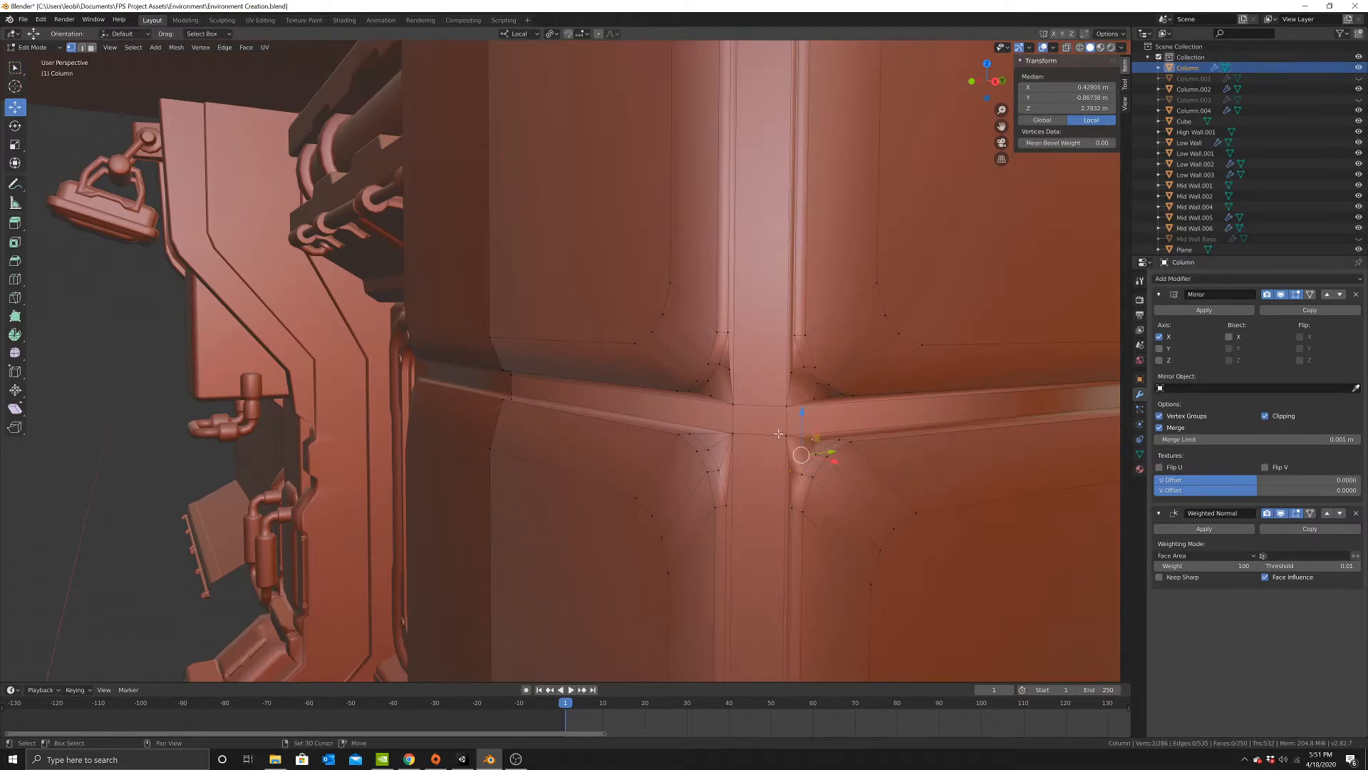
{"action": "left_click", "coordinate": [789, 438], "text": "shift"}
{"action": "right_click", "coordinate": [858, 413]}
{"action": "mouse_move", "coordinate": [858, 413]}
{"action": "left_click", "coordinate": [929, 423]}
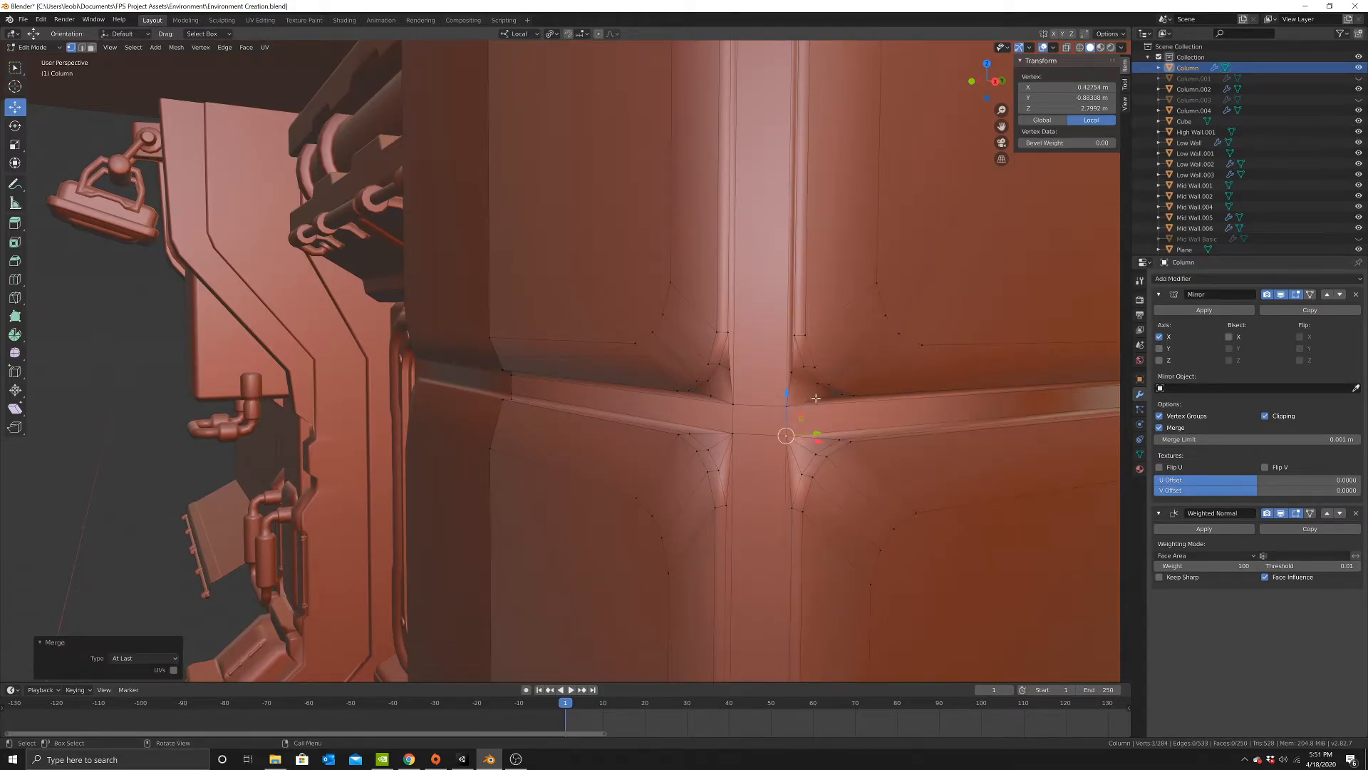
Try to merge the side panel's inner corner vertices above the upper band into the corner strip's vertex using At Last.
{"action": "left_click", "coordinate": [791, 375], "text": "shift"}
{"action": "left_click", "coordinate": [789, 404], "text": "shift"}
{"action": "right_click", "coordinate": [822, 406]}
{"action": "mouse_move", "coordinate": [821, 407]}
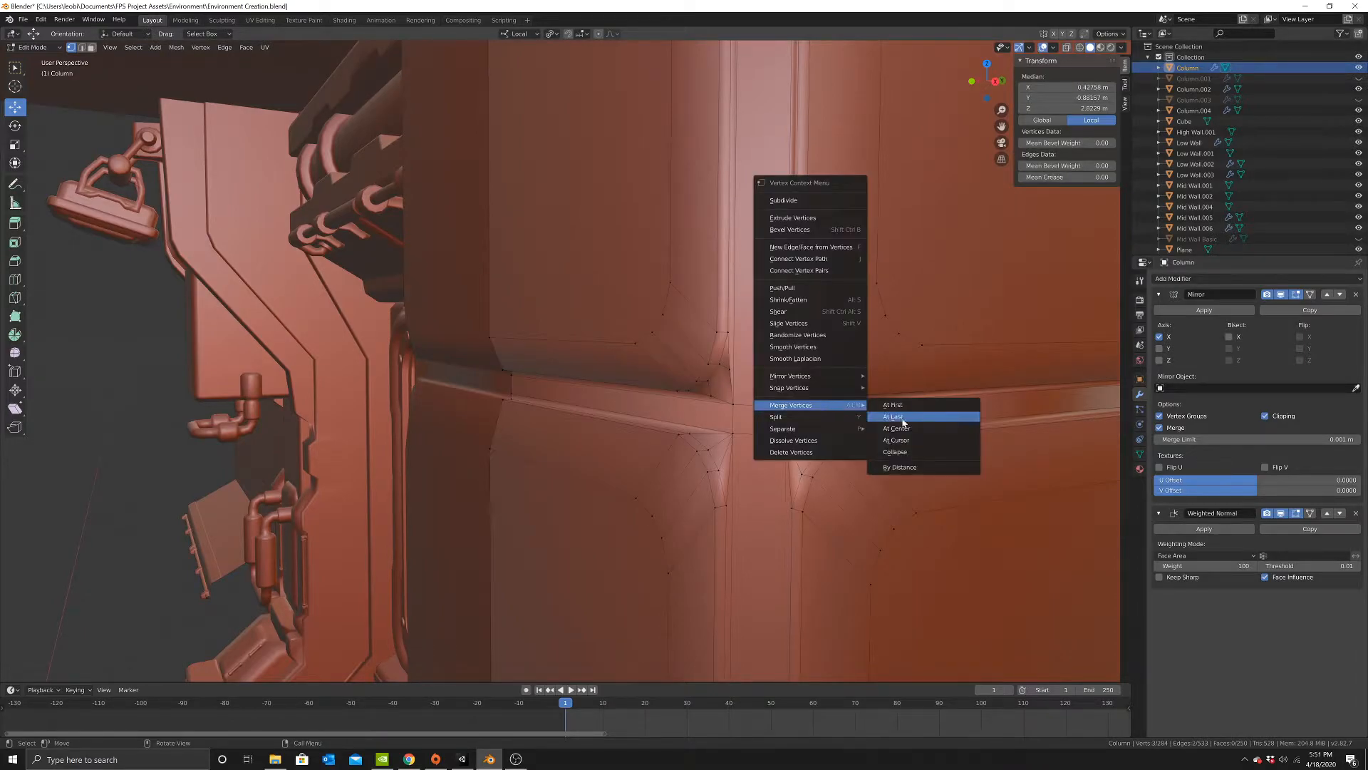
{"action": "left_click", "coordinate": [901, 418]}
{"action": "left_click", "coordinate": [718, 389]}
{"action": "key", "text": "ctrl+z"}
{"action": "key", "text": "ctrl+z"}
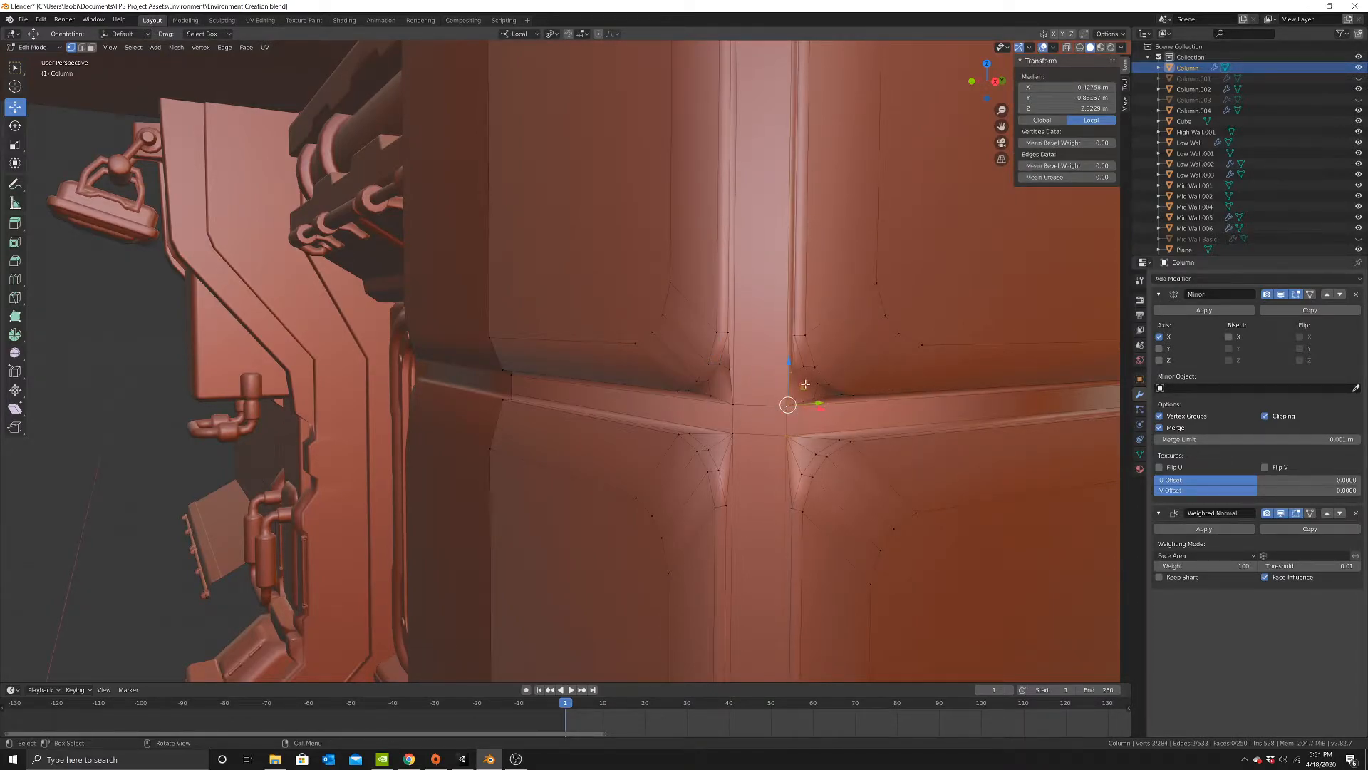
Merge the side and front panels' inner corner vertices above the upper band into the corner strip's vertices using At Last.
{"action": "left_click", "coordinate": [803, 384]}
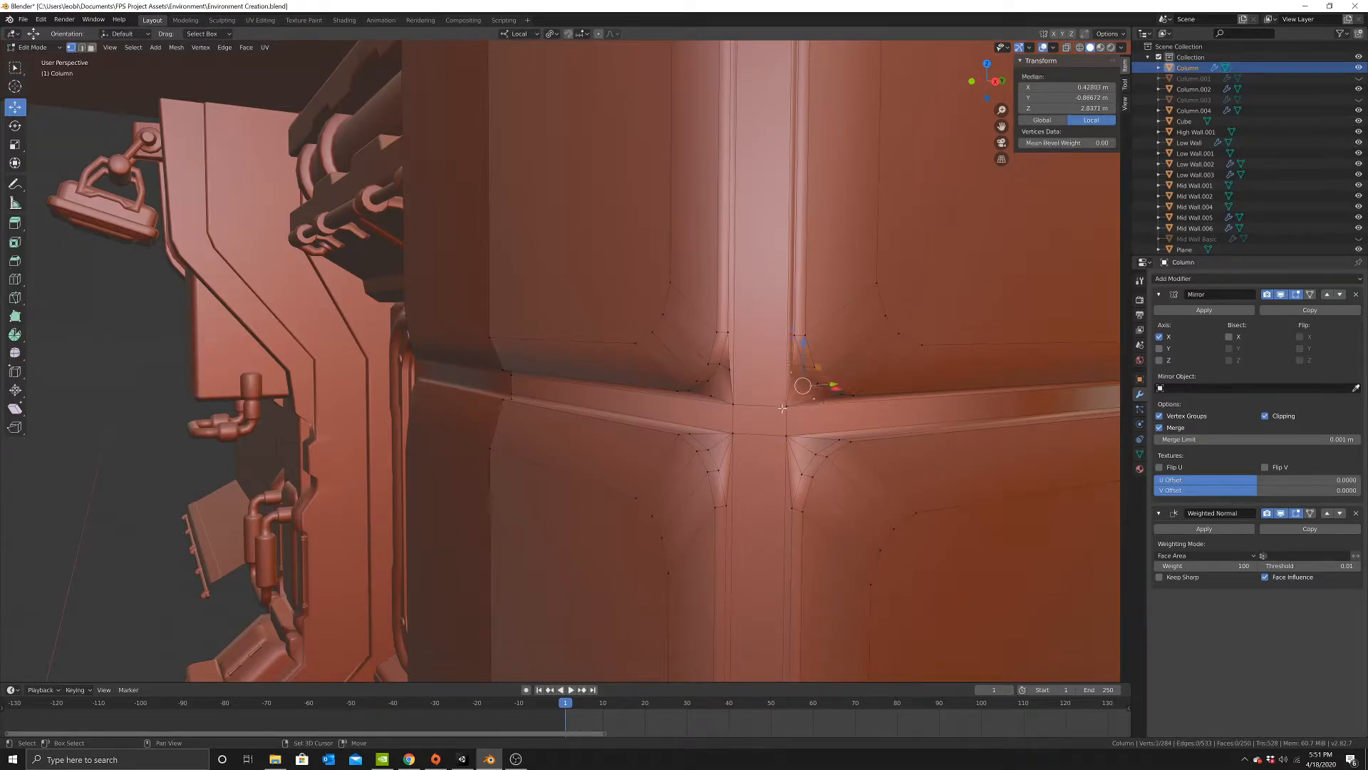
{"action": "left_click", "coordinate": [786, 405], "text": "shift"}
{"action": "right_click", "coordinate": [877, 430]}
{"action": "mouse_move", "coordinate": [919, 430]}
{"action": "left_click", "coordinate": [976, 442]}
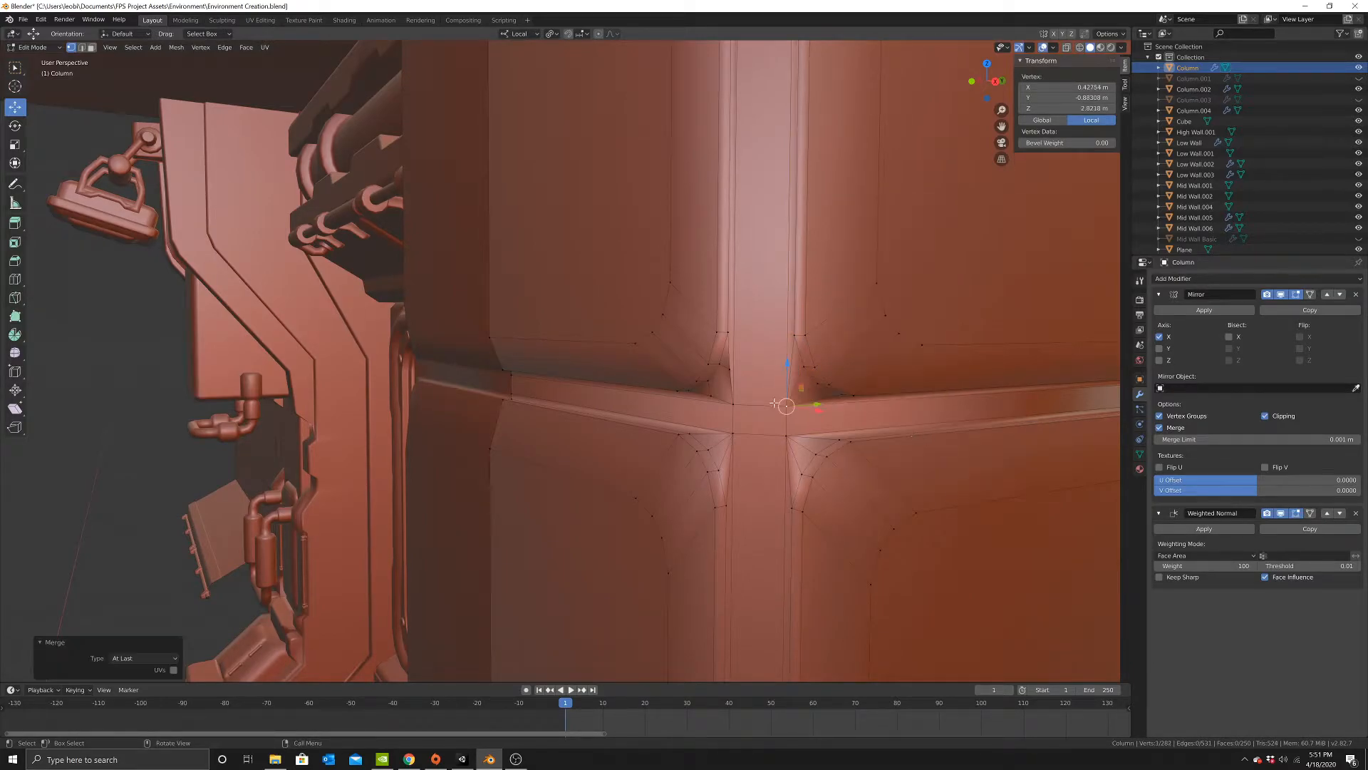
{"action": "left_click", "coordinate": [729, 373]}
{"action": "right_click", "coordinate": [812, 414]}
{"action": "mouse_move", "coordinate": [855, 414]}
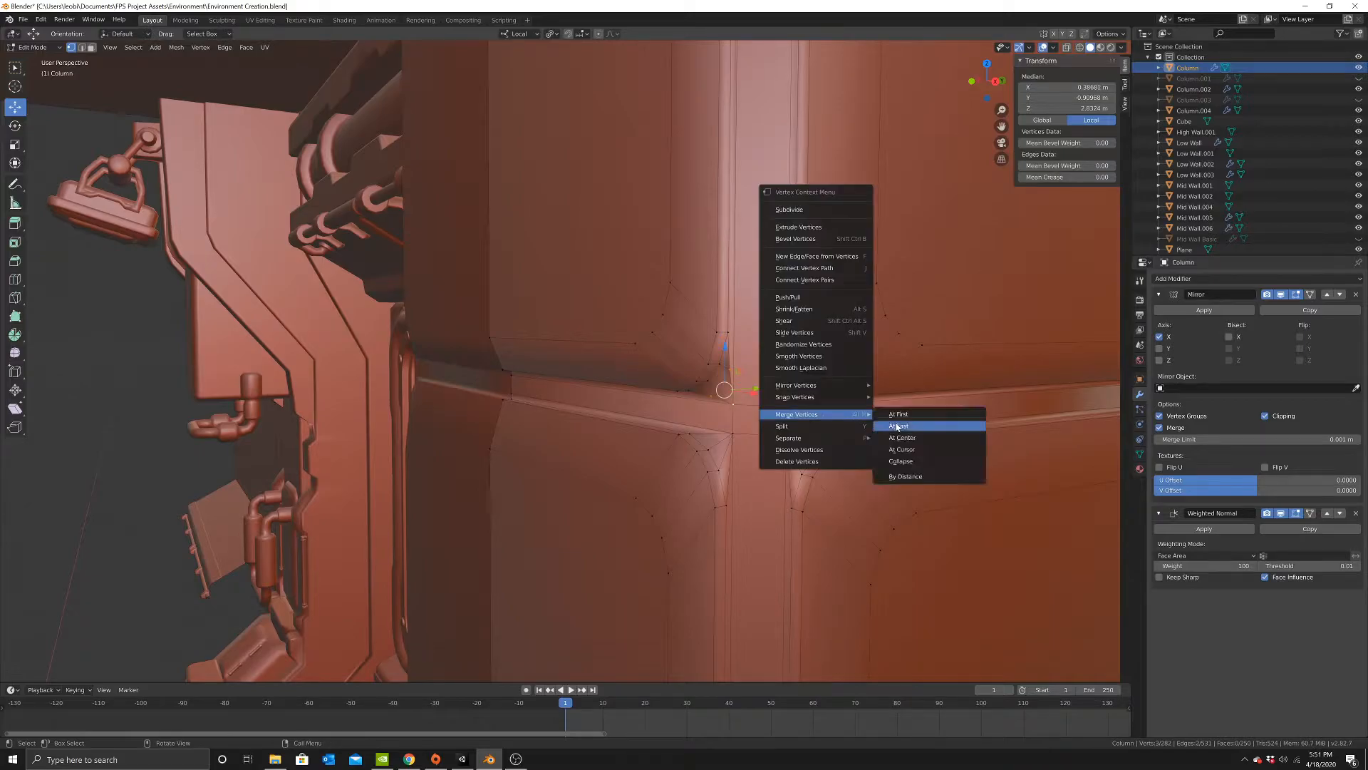
{"action": "left_click", "coordinate": [920, 421]}
Merge the side panels' outer corner vertices below and above the upper band into the band's edge vertices using At Last.
{"action": "middle_click_drag", "start_coordinate": [919, 421], "coordinate": [773, 400]}
{"action": "scroll", "coordinate": [651, 400], "scroll_direction": "up", "scroll_amount": 4}
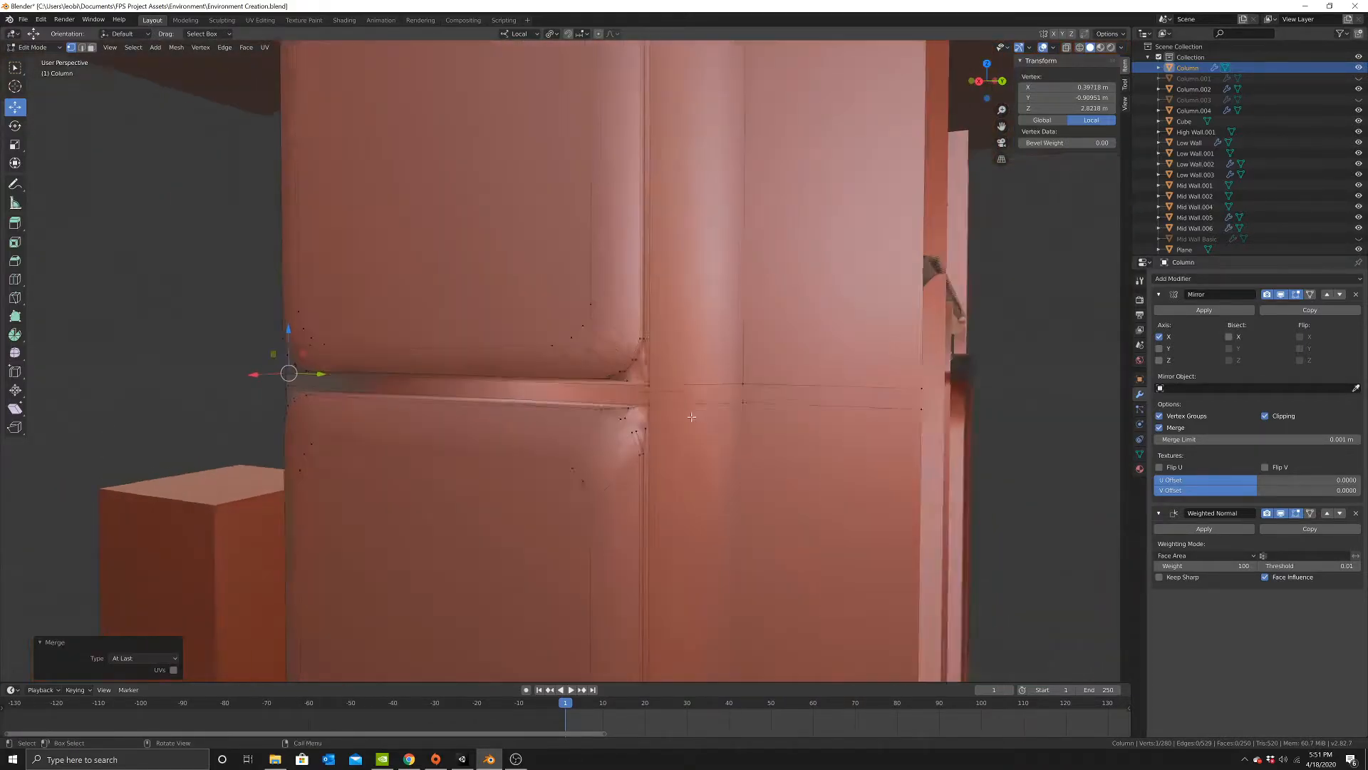
{"action": "left_click", "coordinate": [659, 442]}
{"action": "left_click", "coordinate": [664, 426], "text": "shift"}
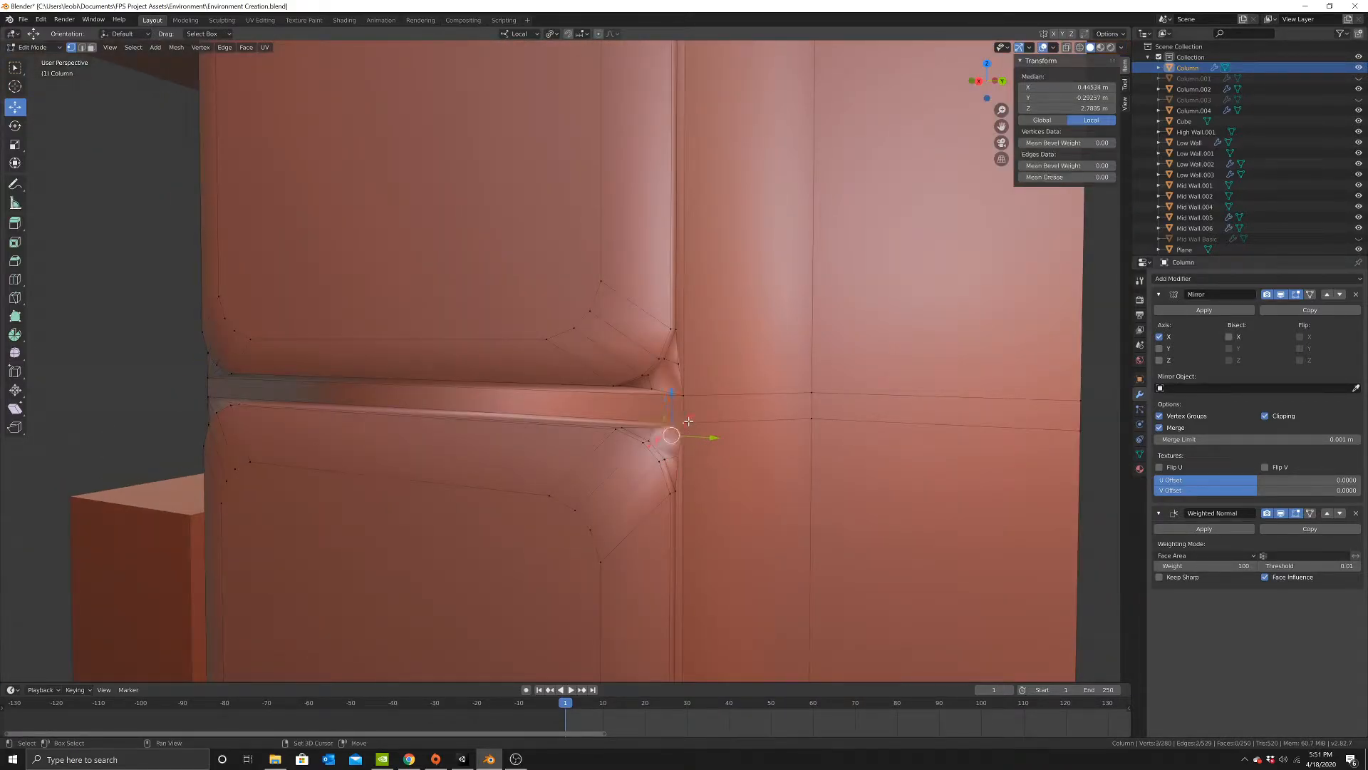
{"action": "right_click", "coordinate": [769, 432]}
{"action": "mouse_move", "coordinate": [773, 433]}
{"action": "left_click", "coordinate": [834, 442]}
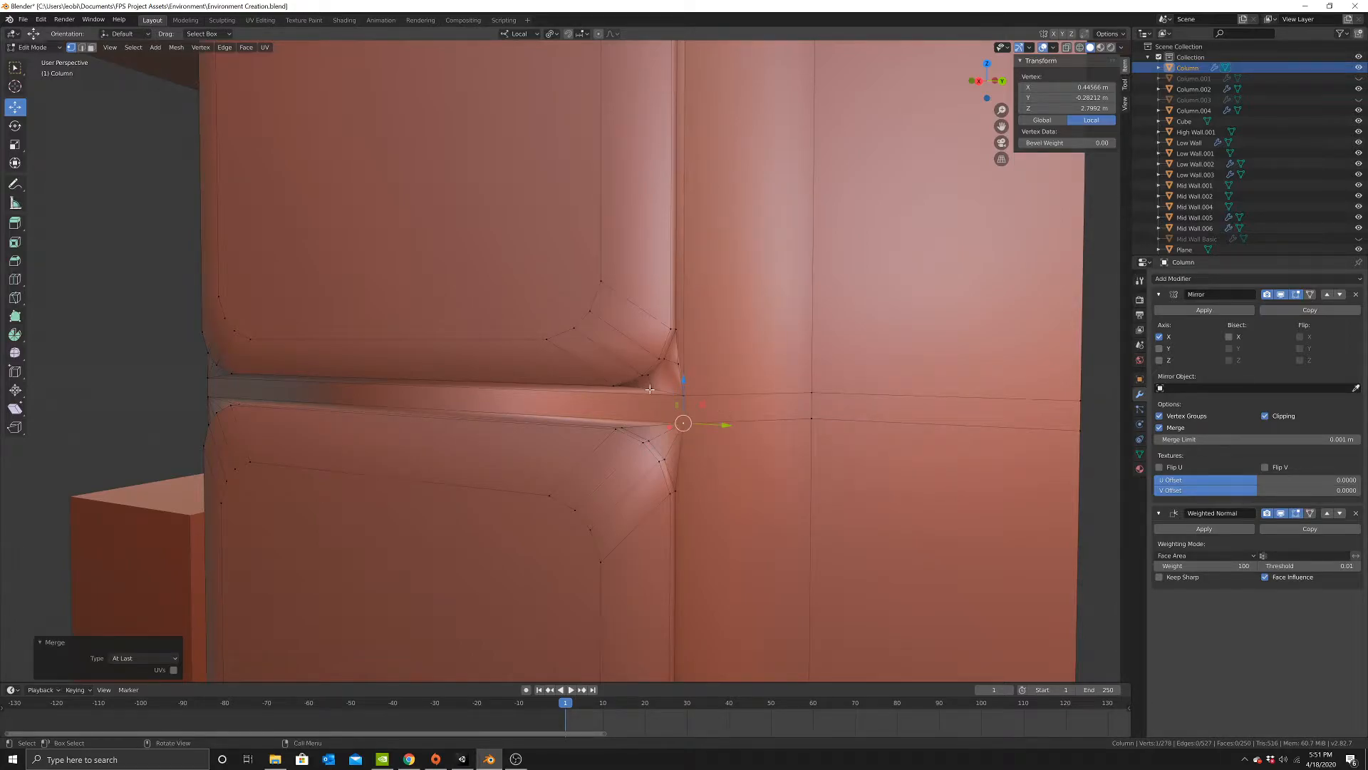
{"action": "left_click", "coordinate": [650, 389]}
{"action": "right_click", "coordinate": [777, 399]}
{"action": "mouse_move", "coordinate": [798, 399]}
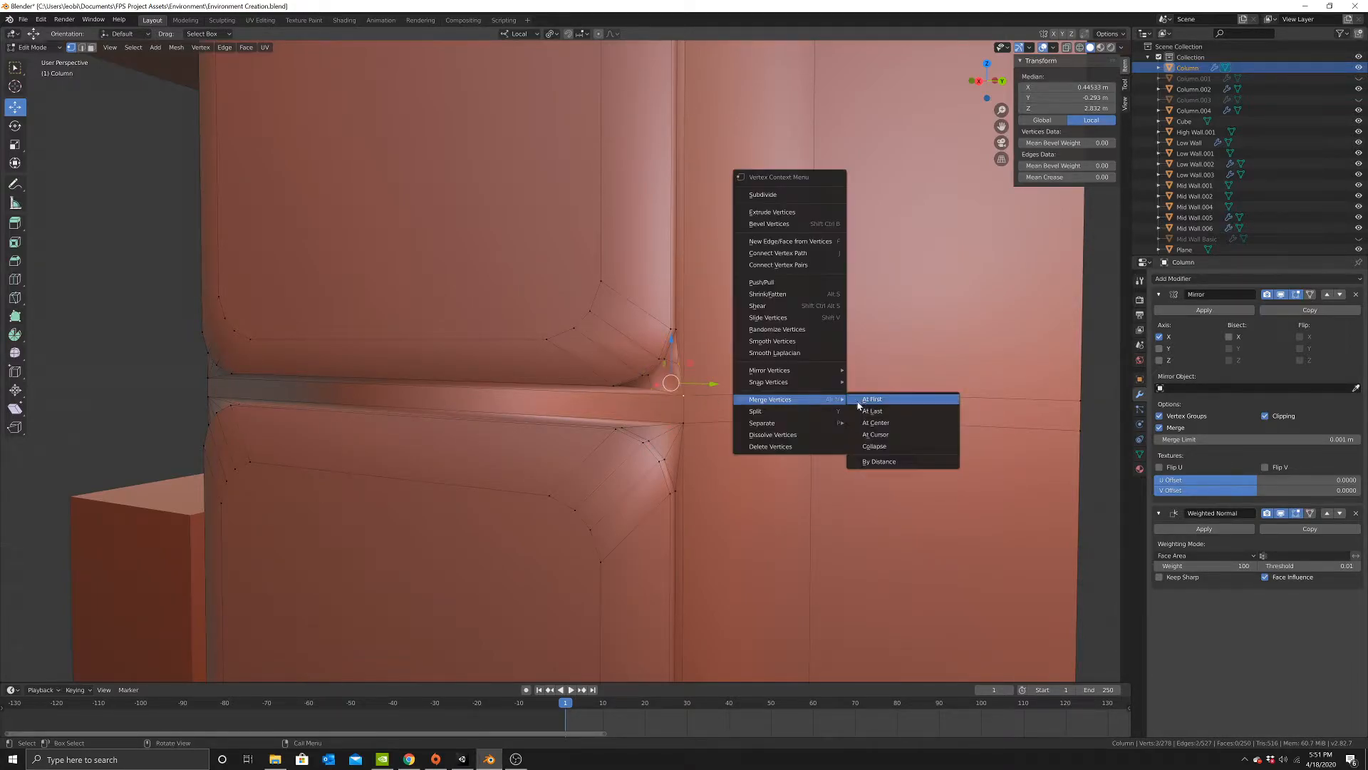
{"action": "left_click", "coordinate": [878, 403]}
Merge the stray vertices at the side panel's outer top corner into the column's top vertex using At Last.
{"action": "scroll", "coordinate": [736, 456], "scroll_direction": "down", "scroll_amount": 4}
{"action": "middle_click_drag", "start_coordinate": [736, 456], "coordinate": [766, 210], "text": "shift"}
{"action": "middle_click_drag", "start_coordinate": [686, 415], "coordinate": [715, 192], "text": "shift"}
{"action": "mouse_move", "coordinate": [715, 492]}
{"action": "middle_mouse_down", "text": "shift"}
{"action": "mouse_move", "coordinate": [730, 434]}
{"action": "mouse_move", "coordinate": [711, 213]}
{"action": "mouse_move", "coordinate": [727, 53]}
{"action": "mouse_move", "coordinate": [724, 335]}
{"action": "middle_mouse_up", "text": "shift"}
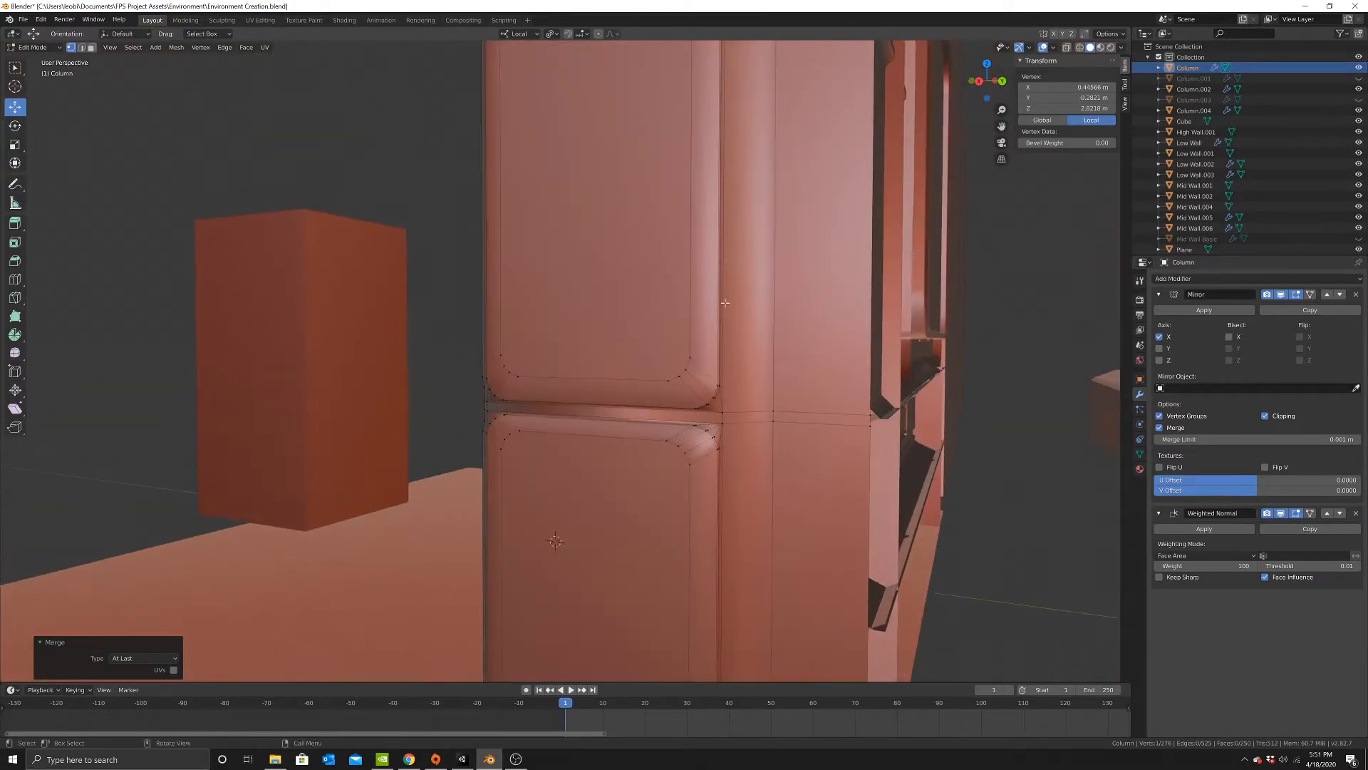
{"action": "middle_click_drag", "start_coordinate": [737, 86], "coordinate": [751, 352], "text": "shift"}
{"action": "middle_click_drag", "start_coordinate": [778, 89], "coordinate": [775, 433], "text": "shift"}
{"action": "middle_click_drag", "start_coordinate": [749, 71], "coordinate": [741, 428], "text": "shift"}
{"action": "scroll", "coordinate": [748, 247], "scroll_direction": "up", "scroll_amount": 3}
{"action": "left_click", "coordinate": [824, 187], "text": "shift"}
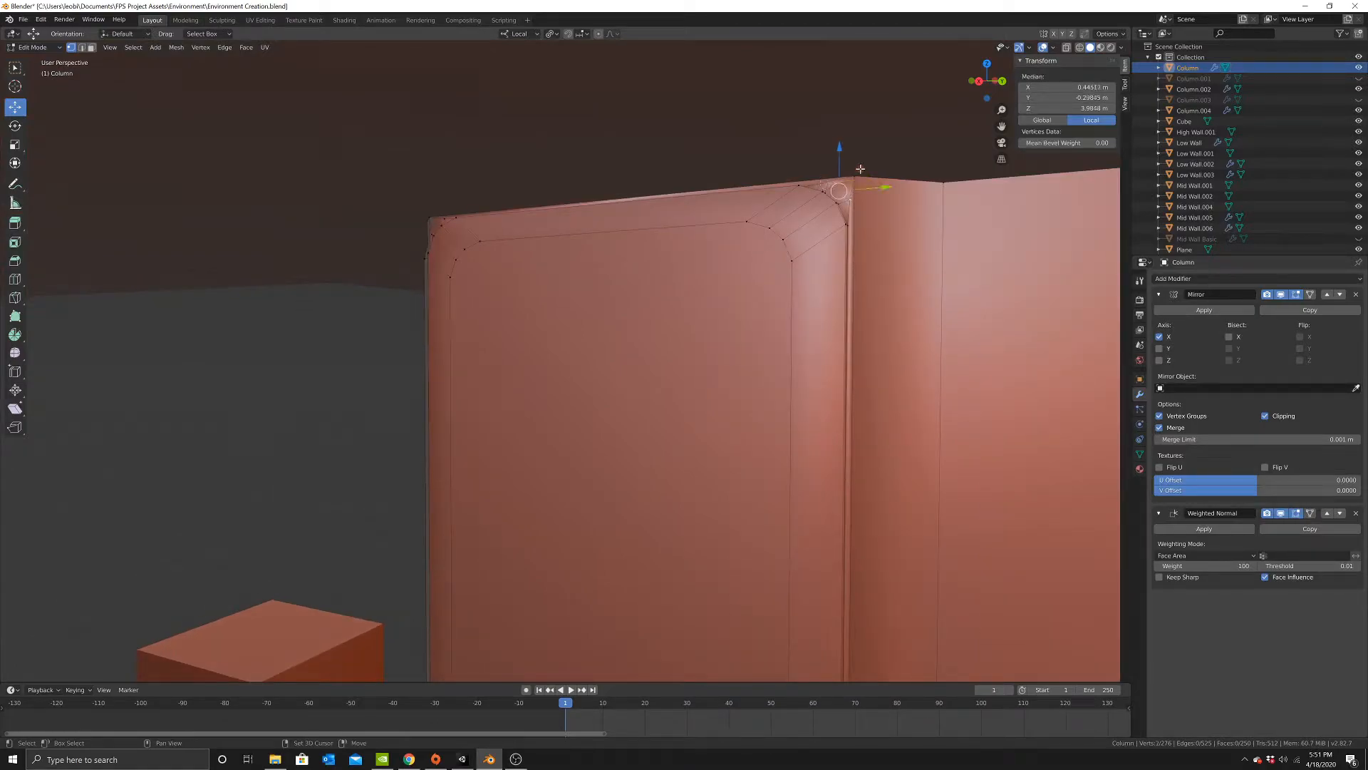
{"action": "left_click", "coordinate": [854, 176], "text": "shift"}
{"action": "right_click", "coordinate": [899, 246]}
{"action": "mouse_move", "coordinate": [899, 245]}
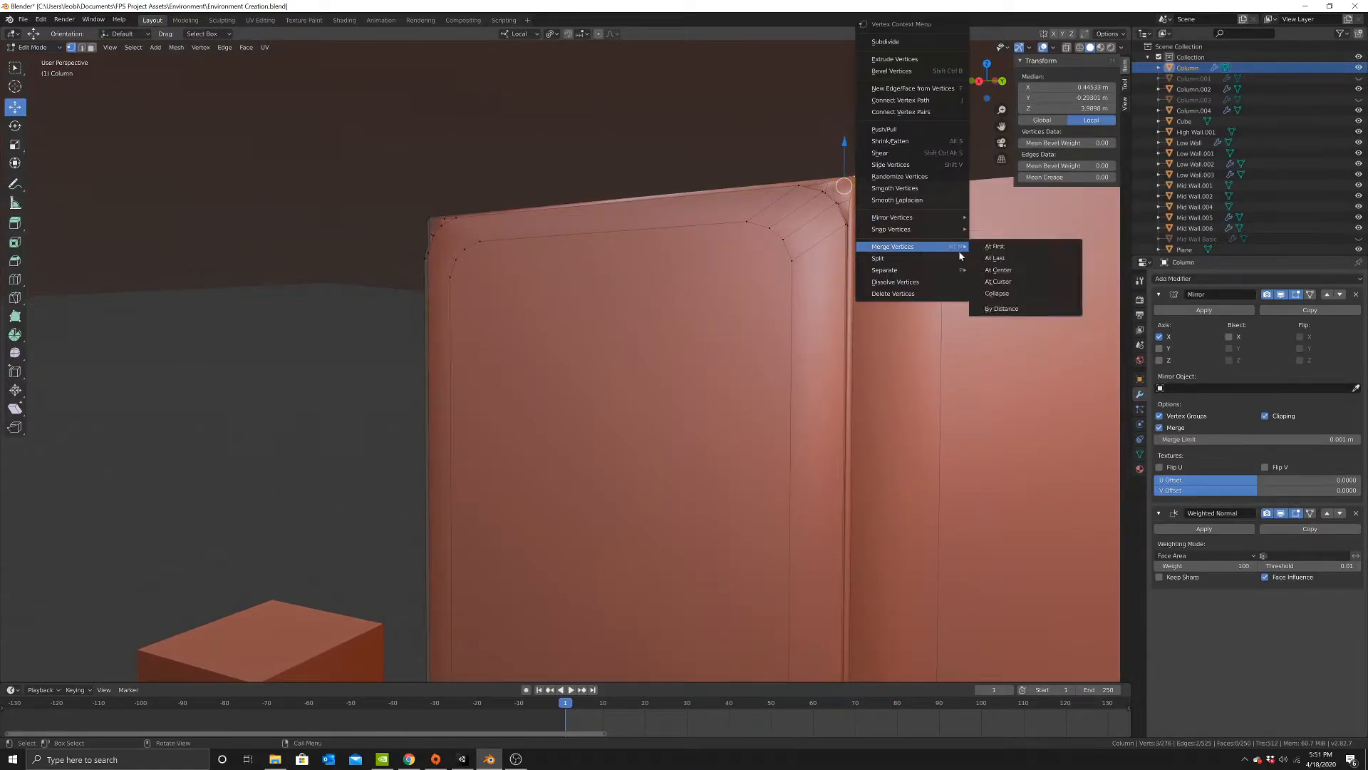
{"action": "left_click", "coordinate": [990, 262]}
Merge the side panel's inner top corner vertices into the corner strip's top vertex using At Last.
{"action": "middle_click_drag", "start_coordinate": [713, 268], "coordinate": [735, 242]}
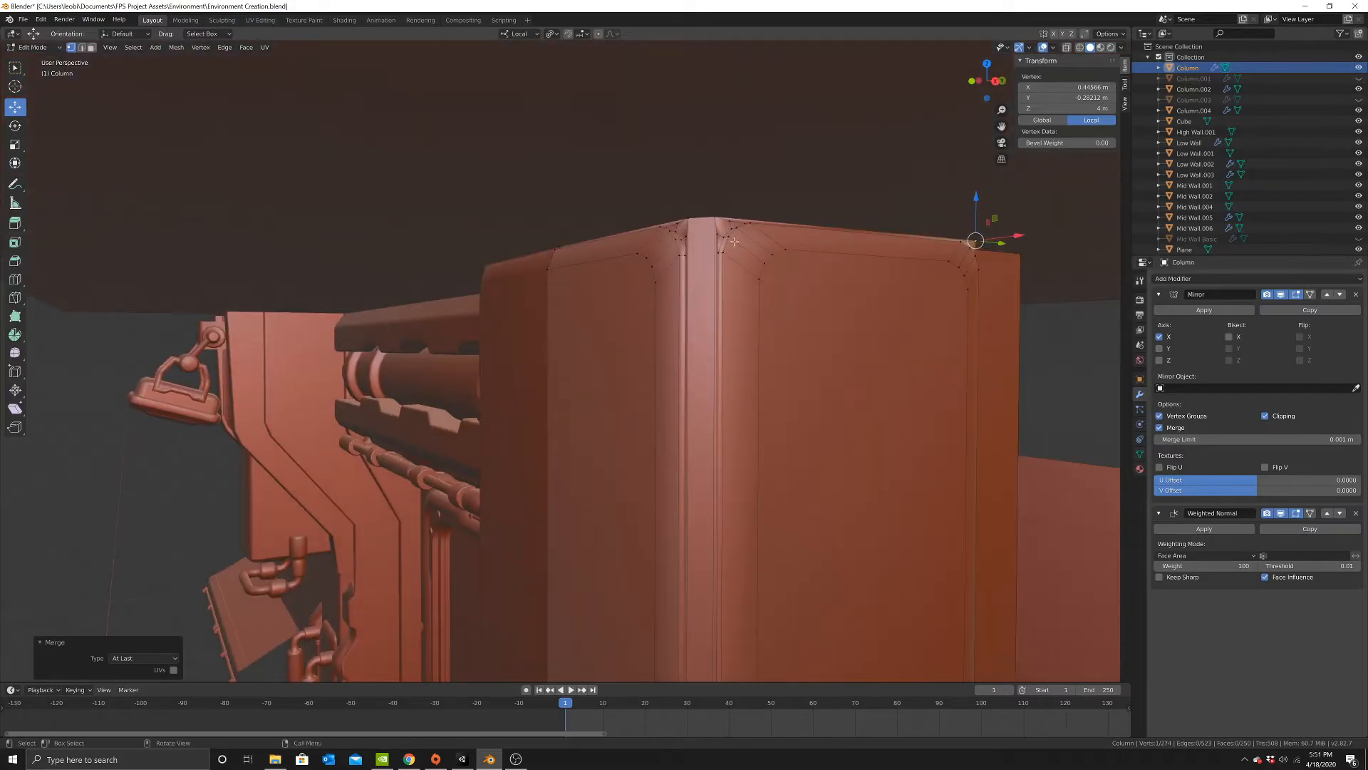
{"action": "left_click", "coordinate": [719, 236]}
{"action": "left_click", "coordinate": [732, 226], "text": "shift"}
{"action": "left_click", "coordinate": [713, 217], "text": "shift"}
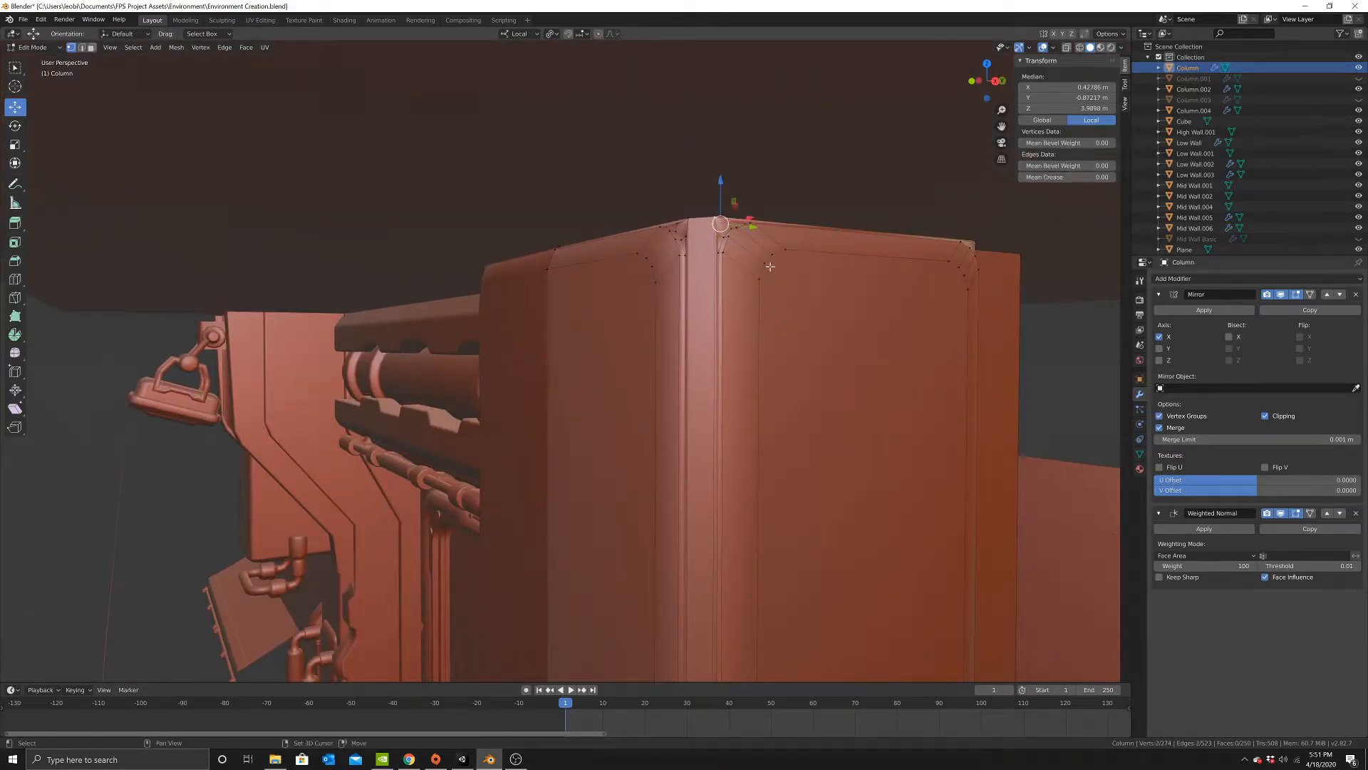
{"action": "right_click", "coordinate": [776, 269]}
{"action": "mouse_move", "coordinate": [777, 269]}
{"action": "left_click", "coordinate": [838, 280]}
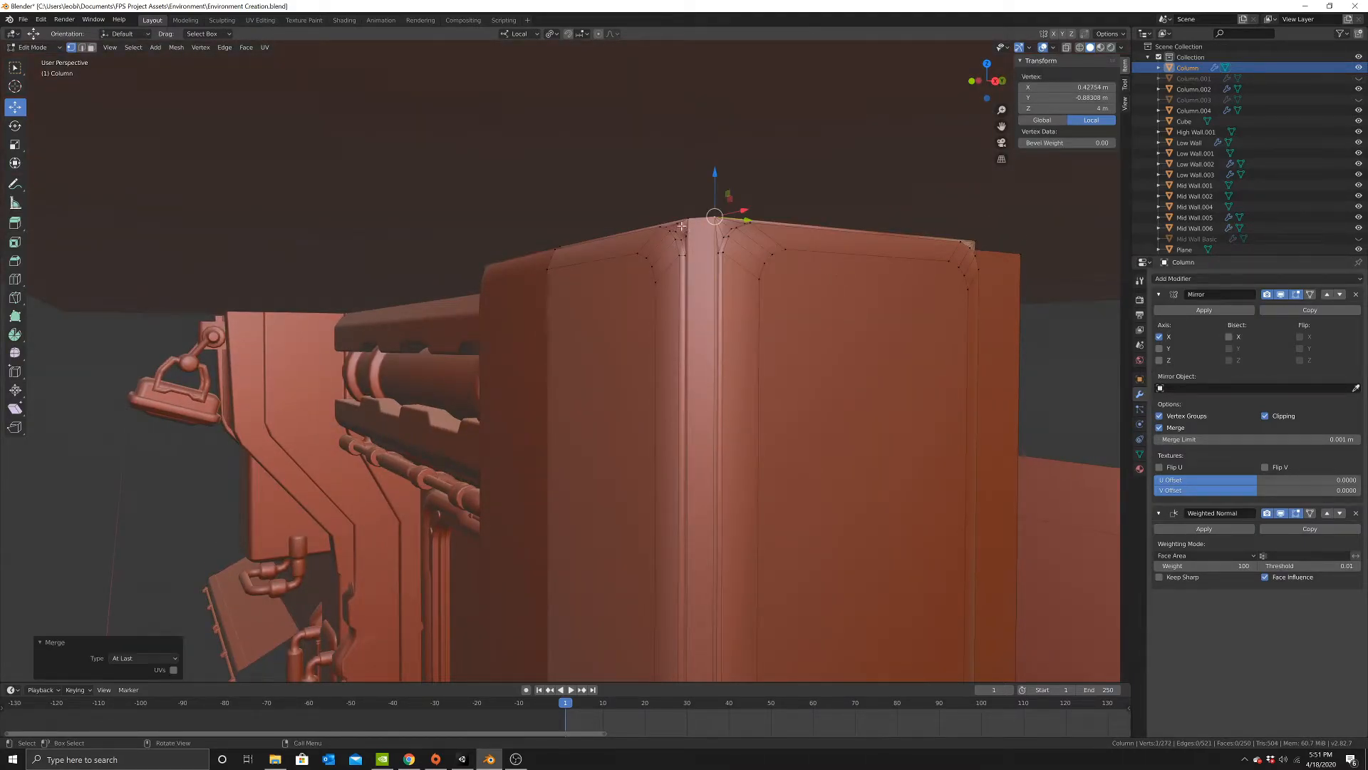
Merge the front panel's inner top corner vertices into the corner strip's top vertex using At Last.
{"action": "left_click", "coordinate": [681, 225]}
{"action": "left_click", "coordinate": [686, 236], "text": "shift"}
{"action": "left_click", "coordinate": [688, 218], "text": "shift"}
{"action": "right_click", "coordinate": [746, 243]}
{"action": "mouse_move", "coordinate": [746, 244]}
{"action": "left_click", "coordinate": [819, 259]}
Inspect the merged column corners and bands from several angles, from the top down to the lower front panel.
{"action": "scroll", "coordinate": [751, 382], "scroll_direction": "down", "scroll_amount": 4}
{"action": "middle_click_drag", "start_coordinate": [777, 327], "coordinate": [800, 258], "text": "shift"}
{"action": "scroll", "coordinate": [755, 356], "scroll_direction": "down", "scroll_amount": 1}
{"action": "key", "text": "Tab"}
{"action": "scroll", "coordinate": [734, 420], "scroll_direction": "down", "scroll_amount": 4}
{"action": "middle_click_drag", "start_coordinate": [716, 507], "coordinate": [696, 449], "text": "shift"}
{"action": "scroll", "coordinate": [728, 426], "scroll_direction": "down", "scroll_amount": 3}
{"action": "scroll", "coordinate": [650, 396], "scroll_direction": "up", "scroll_amount": 6}
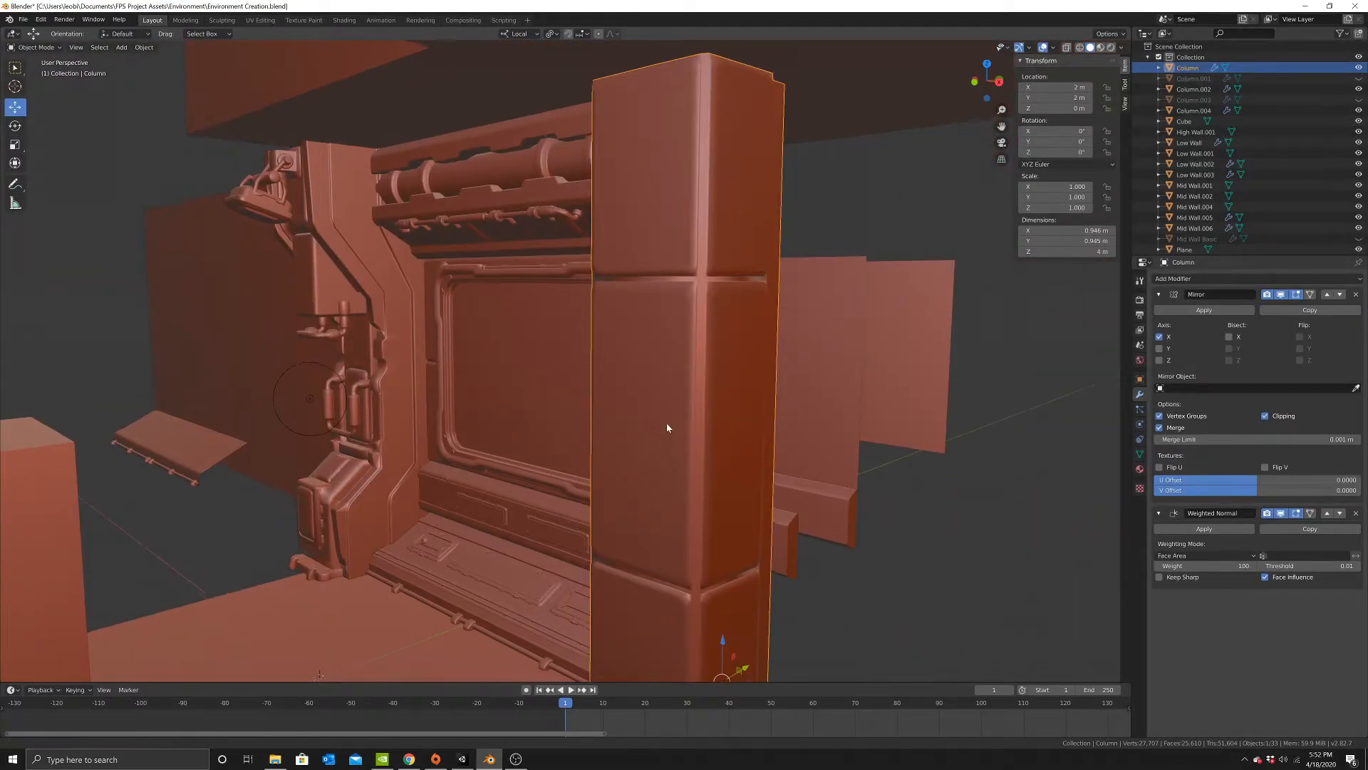
{"action": "middle_click_drag", "start_coordinate": [655, 564], "coordinate": [649, 444], "text": "shift"}
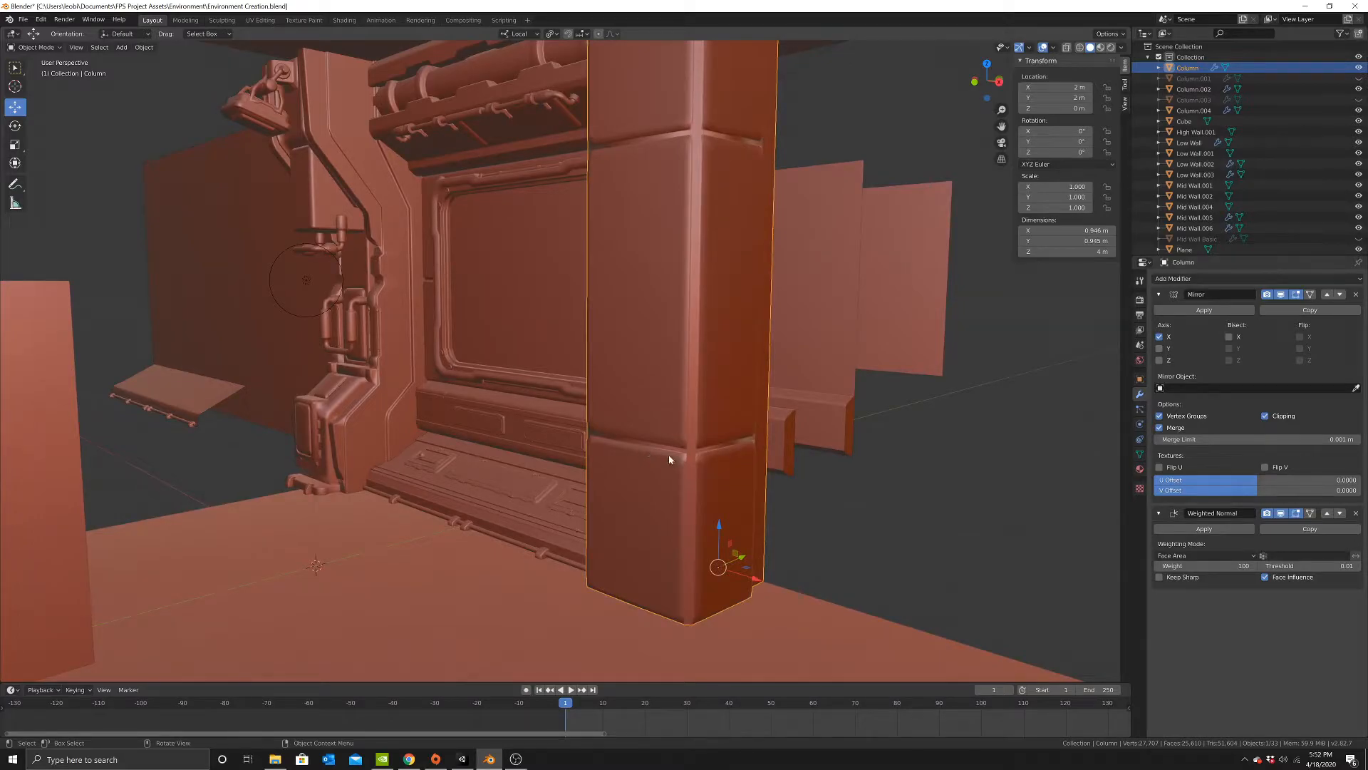
{"action": "middle_click_drag", "start_coordinate": [725, 472], "coordinate": [665, 478]}
{"action": "key", "text": "Tab"}
{"action": "middle_click_drag", "start_coordinate": [676, 366], "coordinate": [603, 335], "text": "shift"}
{"action": "left_click", "coordinate": [92, 48]}
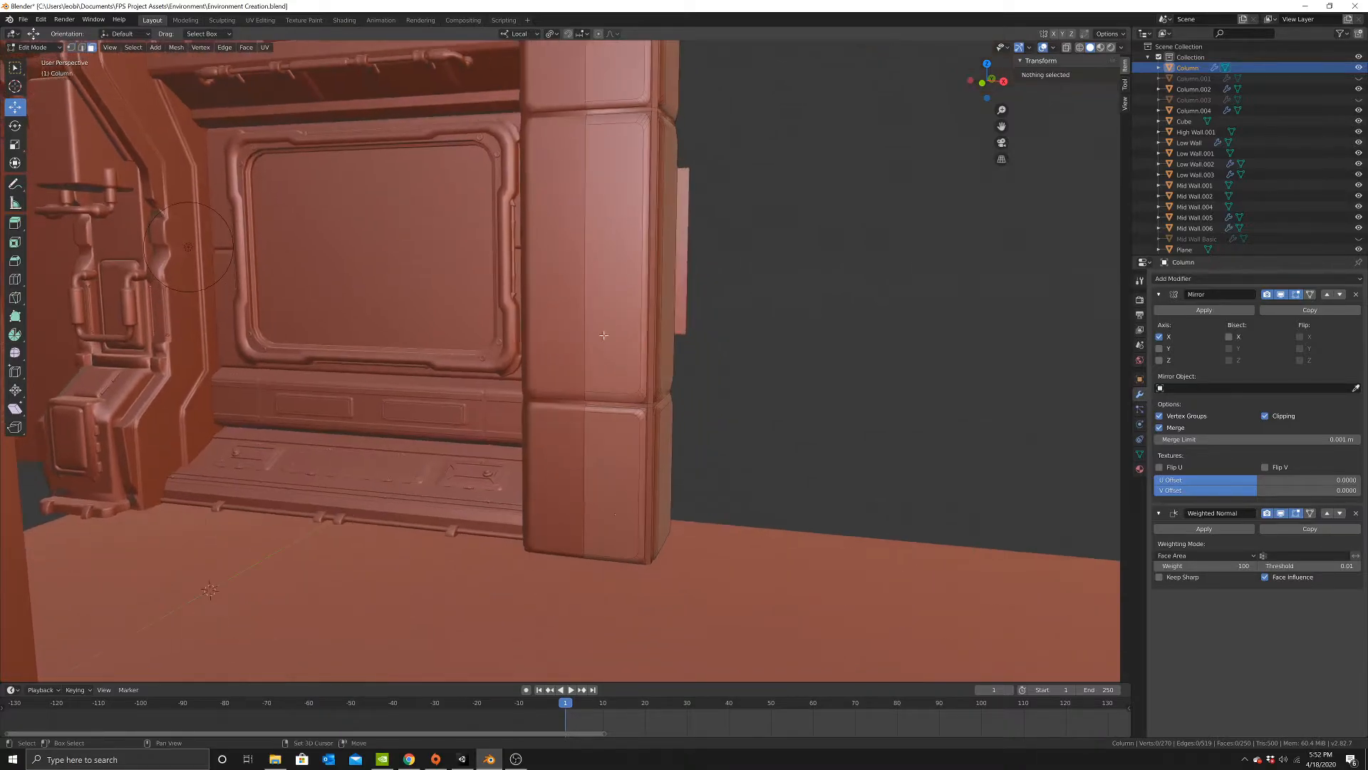
{"action": "left_click", "coordinate": [618, 467]}
{"action": "middle_click_drag", "start_coordinate": [634, 468], "coordinate": [586, 494]}
{"action": "key", "text": "Tab"}
{"action": "scroll", "coordinate": [540, 471], "scroll_direction": "down", "scroll_amount": 3}
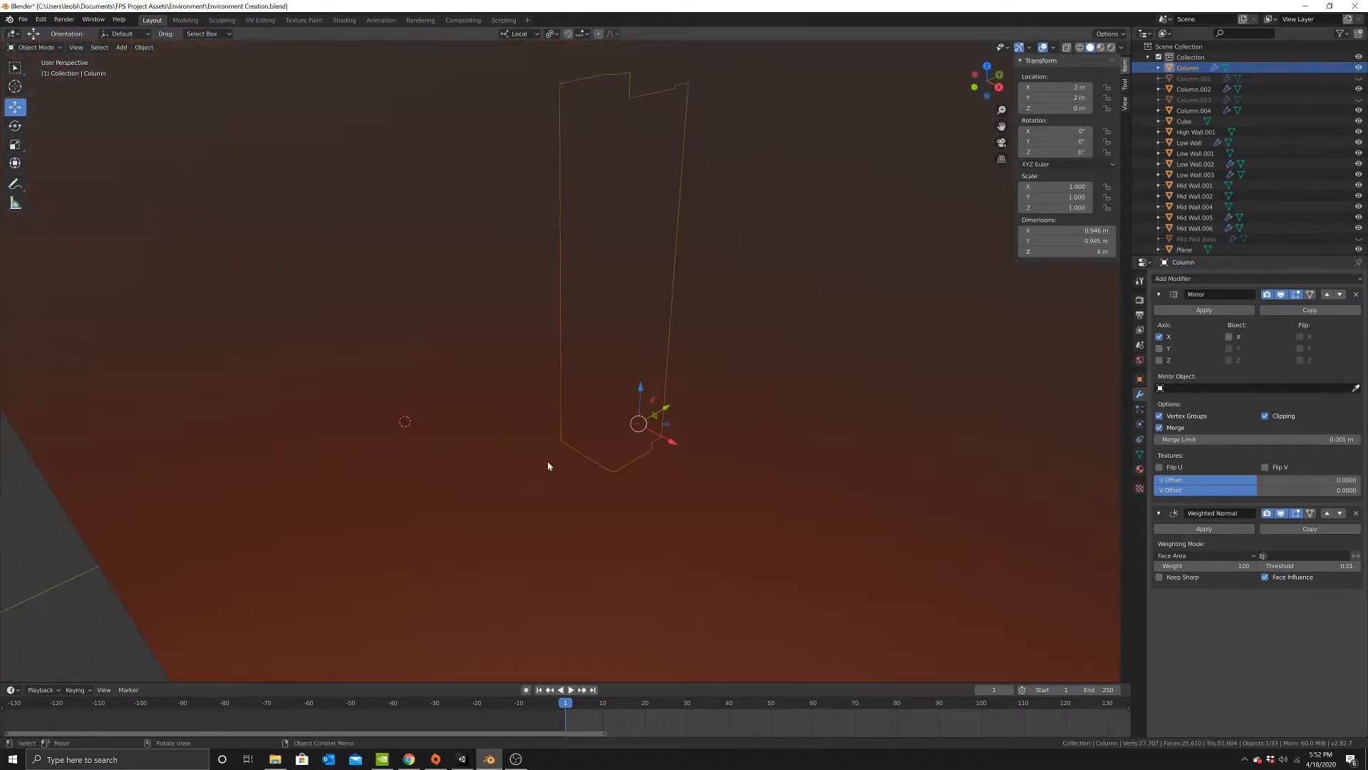
Add a 2 m cube at the world origin and raise it 1 m so it stands on the floor.
{"action": "key", "text": "shift+a"}
{"action": "left_click", "coordinate": [642, 467]}
{"action": "scroll", "coordinate": [547, 442], "scroll_direction": "up", "scroll_amount": 3}
{"action": "middle_click_drag", "start_coordinate": [548, 424], "coordinate": [563, 423], "text": "shift"}
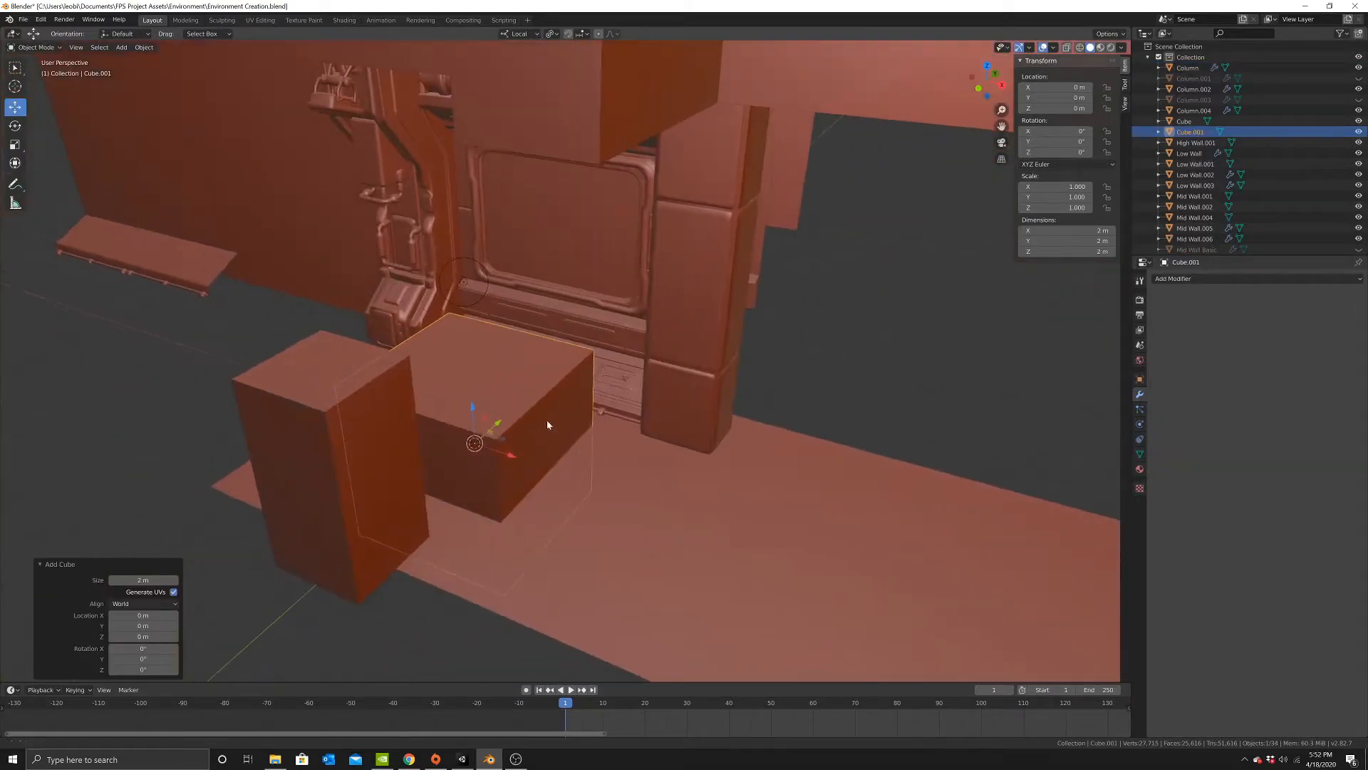
{"action": "left_click_drag", "start_coordinate": [474, 409], "coordinate": [469, 330], "text": "ctrl"}
Apply all transforms to the cube and scale it uniformly to 0.172.
{"action": "key", "text": "ctrl+a"}
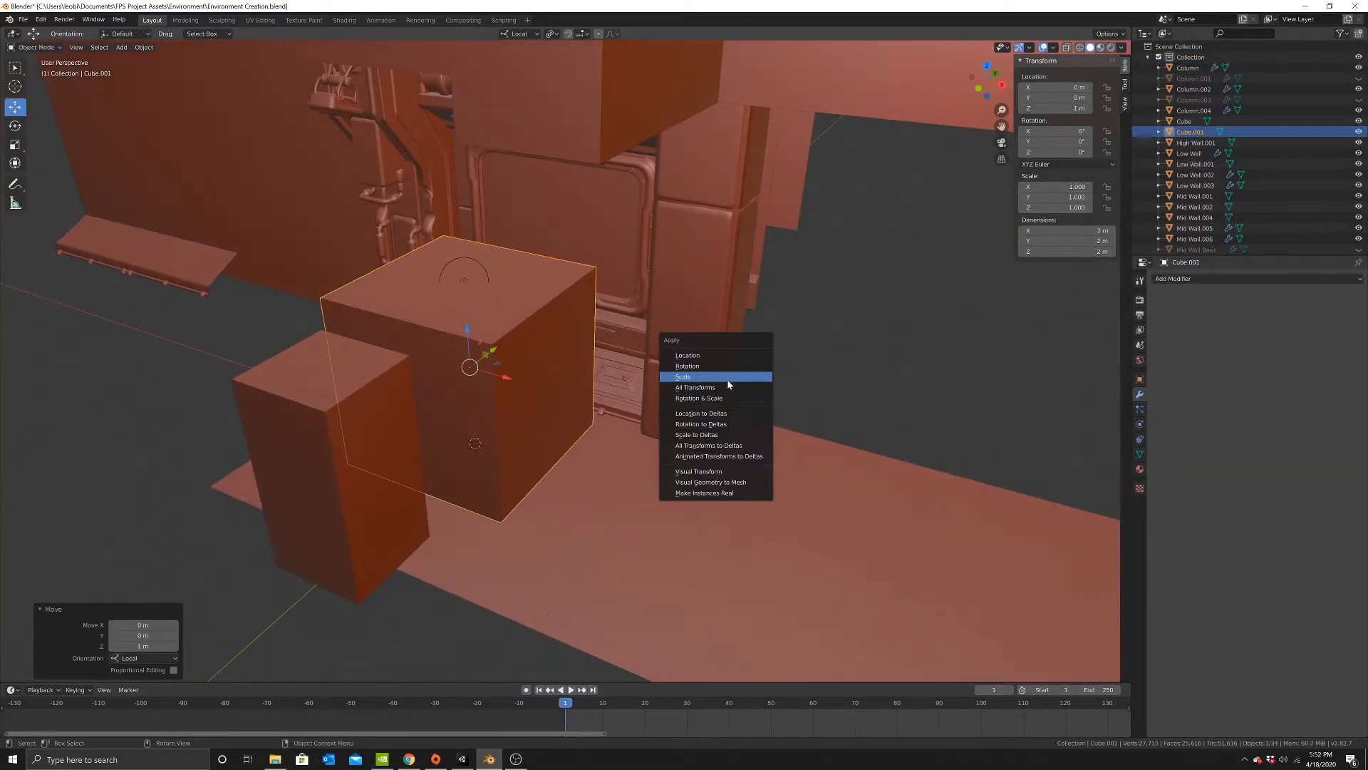
{"action": "left_click", "coordinate": [727, 388]}
{"action": "key", "text": "s"}
{"action": "left_click", "coordinate": [538, 428]}
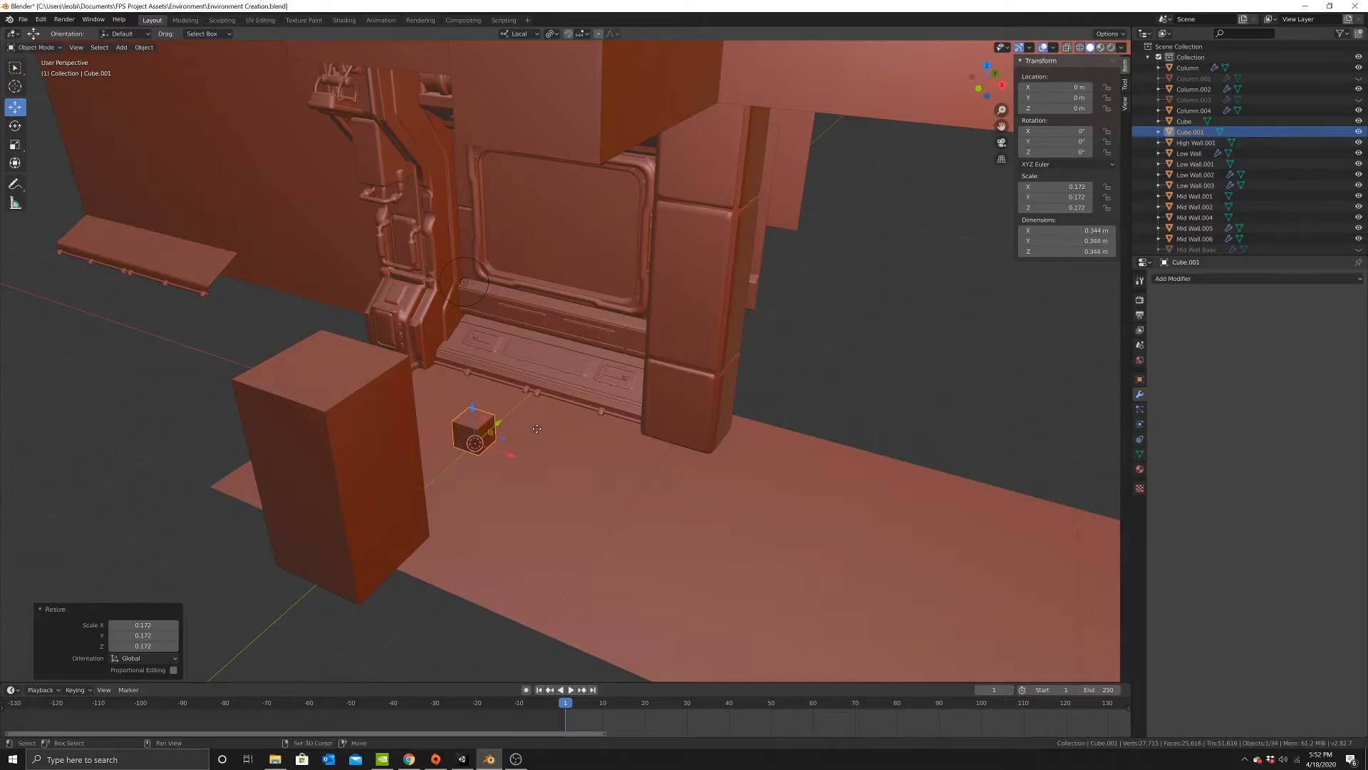
{"action": "key", "text": "shift+d"}
{"action": "right_click", "coordinate": [537, 428]}
{"action": "left_click_drag", "start_coordinate": [510, 454], "coordinate": [684, 492]}
{"action": "key", "text": "shift+d"}
{"action": "right_click", "coordinate": [701, 482]}
{"action": "key", "text": "x"}
{"action": "left_click", "coordinate": [694, 481]}
{"action": "left_click", "coordinate": [639, 496]}
{"action": "key", "text": "x"}
{"action": "left_click", "coordinate": [632, 497]}
Duplicate the small cube and move the copy 2 m along X.
{"action": "left_click", "coordinate": [475, 432]}
{"action": "key", "text": "shift+d"}
{"action": "right_click", "coordinate": [524, 460]}
{"action": "left_click_drag", "start_coordinate": [510, 456], "coordinate": [675, 501]}
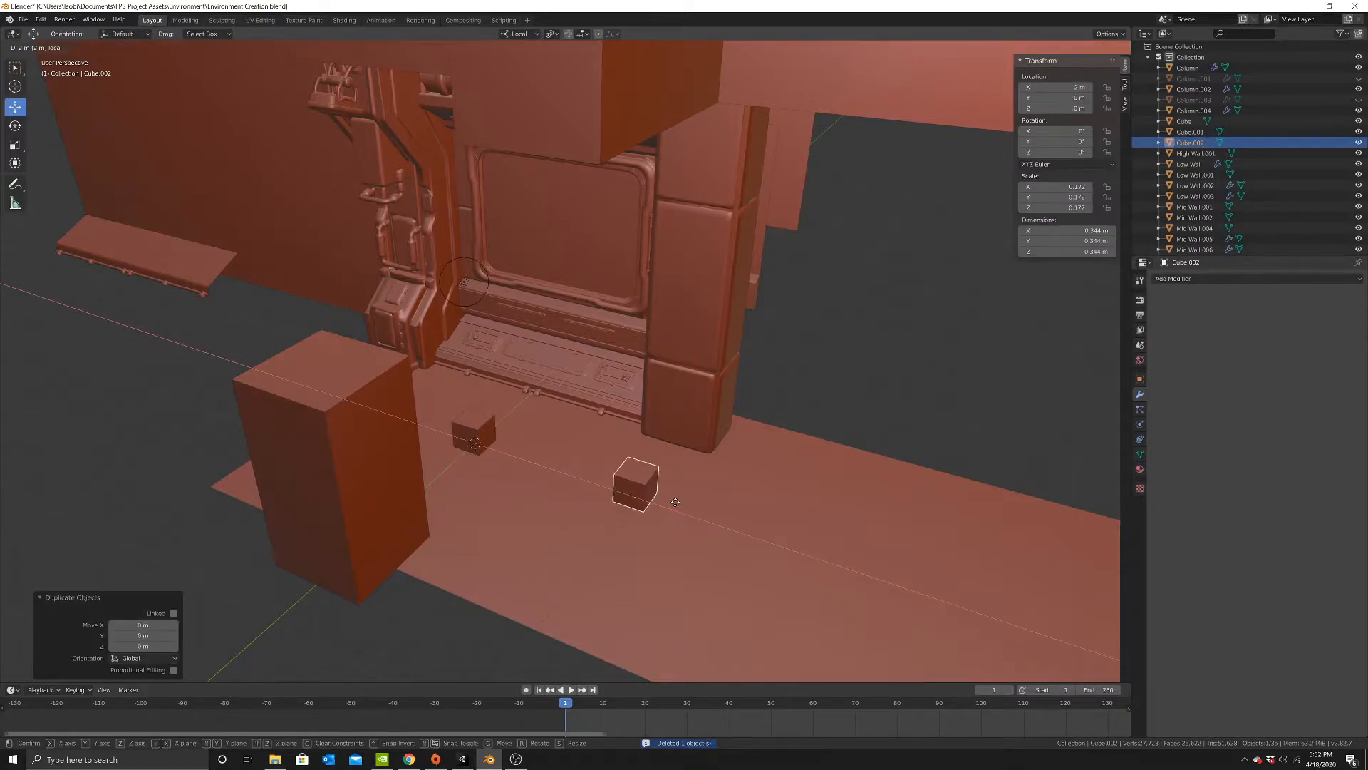
{"action": "left_click", "coordinate": [676, 502]}
{"action": "middle_click_drag", "start_coordinate": [679, 489], "coordinate": [651, 492]}
Duplicate the second cube along negative Y, and move the second cube itself 1 m along Y toward the column.
{"action": "key", "text": "shift+d"}
{"action": "right_click", "coordinate": [628, 507]}
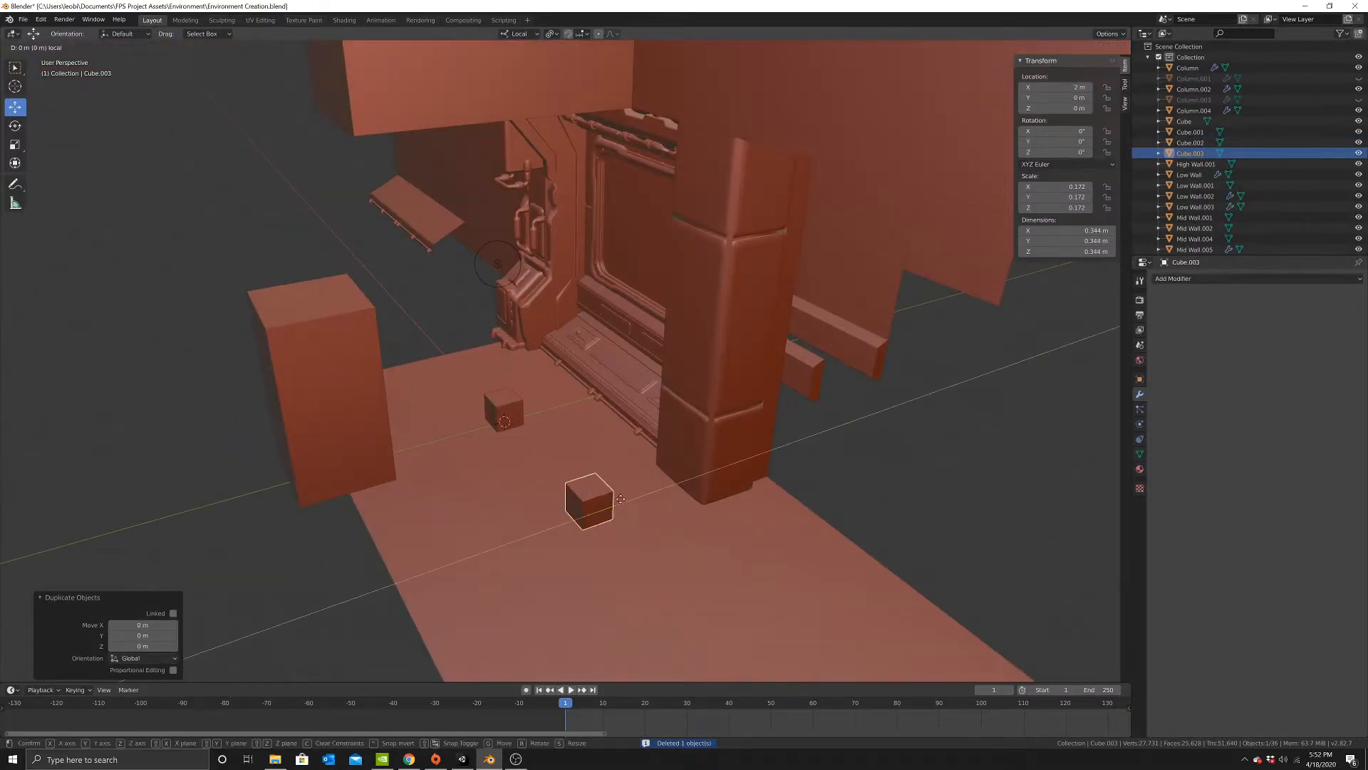
{"action": "left_click_drag", "start_coordinate": [624, 500], "coordinate": [535, 528], "text": "ctrl"}
{"action": "left_click", "coordinate": [625, 498]}
{"action": "left_click_drag", "start_coordinate": [633, 500], "coordinate": [702, 474], "text": "ctrl"}
{"action": "middle_click_drag", "start_coordinate": [688, 474], "coordinate": [612, 487]}
{"action": "scroll", "coordinate": [800, 486], "scroll_direction": "up", "scroll_amount": 3}
{"action": "scroll", "coordinate": [697, 482], "scroll_direction": "down", "scroll_amount": 2}
{"action": "scroll", "coordinate": [712, 485], "scroll_direction": "up", "scroll_amount": 2}
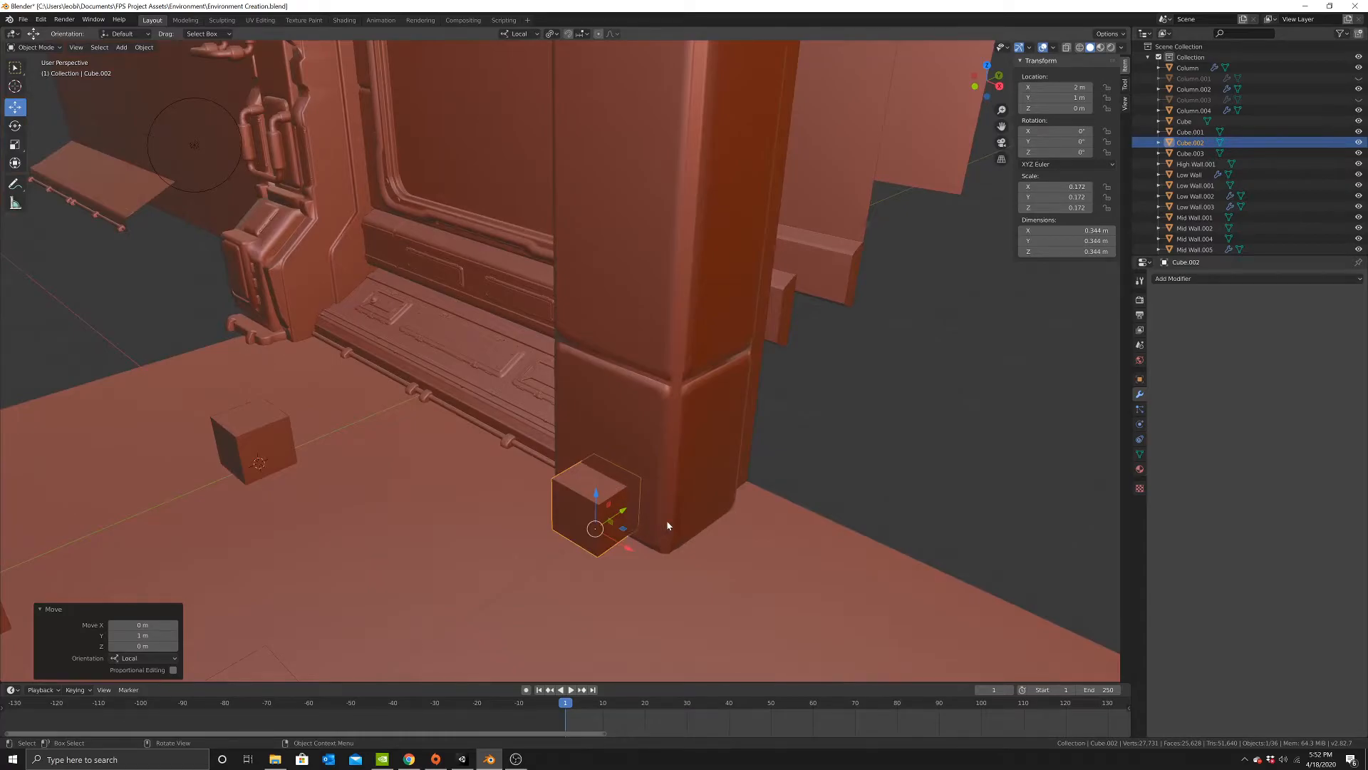
{"action": "left_click", "coordinate": [686, 442]}
{"action": "key", "text": "Tab"}
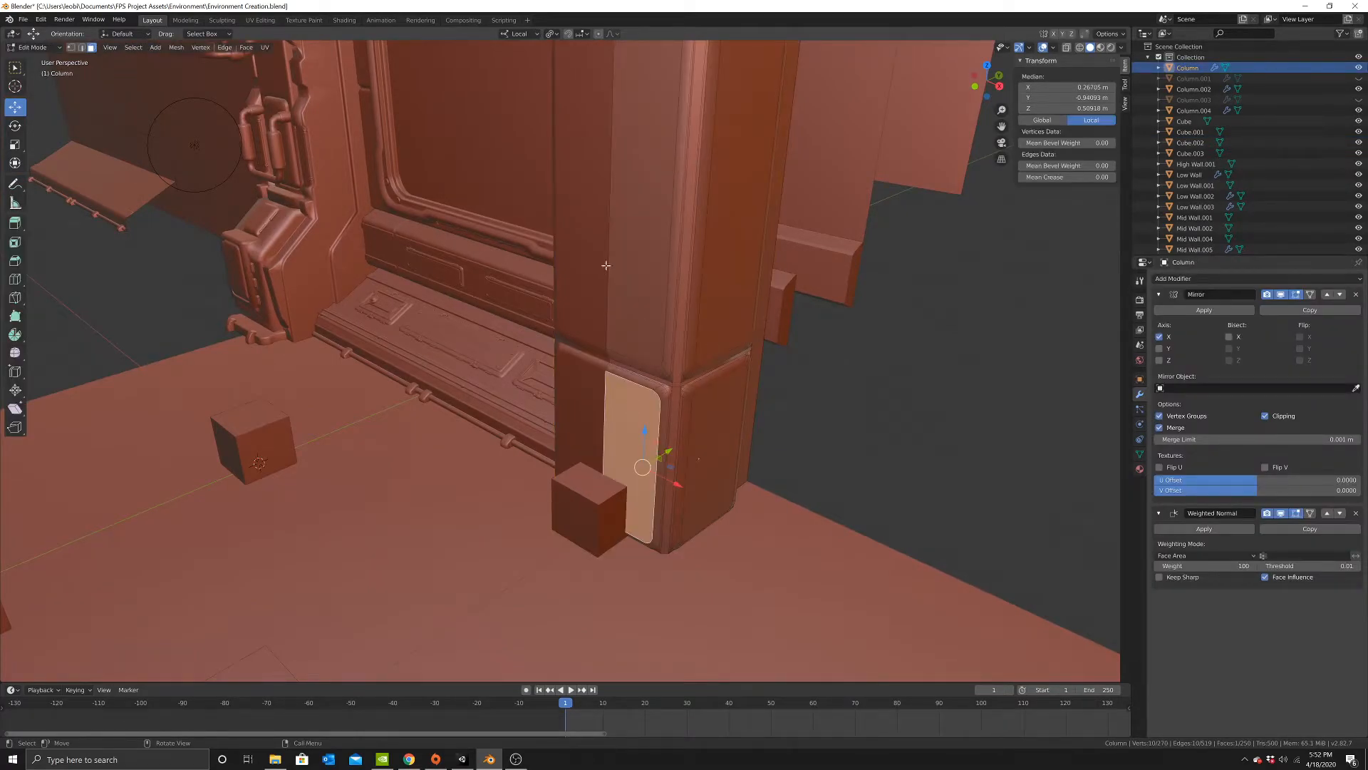
{"action": "key", "text": "Tab"}
{"action": "left_click", "coordinate": [593, 495]}
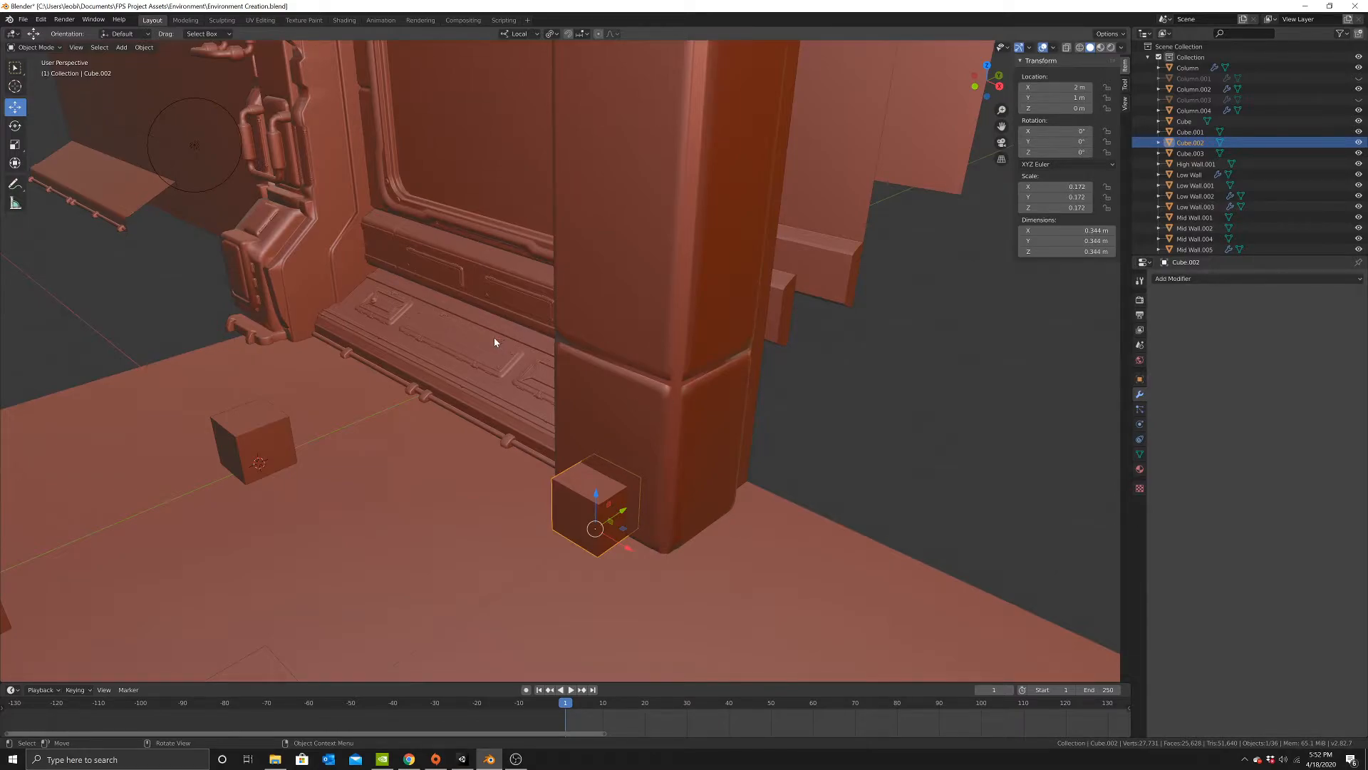
{"action": "middle_click_drag", "start_coordinate": [699, 433], "coordinate": [222, 99]}
Extrude the column's middle front panel face in place, scaled slightly smaller, and shift it -0.0284 m along local X.
{"action": "left_click", "coordinate": [686, 441]}
{"action": "key", "text": "Tab"}
{"action": "left_click", "coordinate": [536, 311]}
{"action": "middle_click_drag", "start_coordinate": [540, 311], "coordinate": [590, 322]}
{"action": "middle_click_drag", "start_coordinate": [629, 460], "coordinate": [659, 488]}
{"action": "key", "text": "e"}
{"action": "key", "text": "s"}
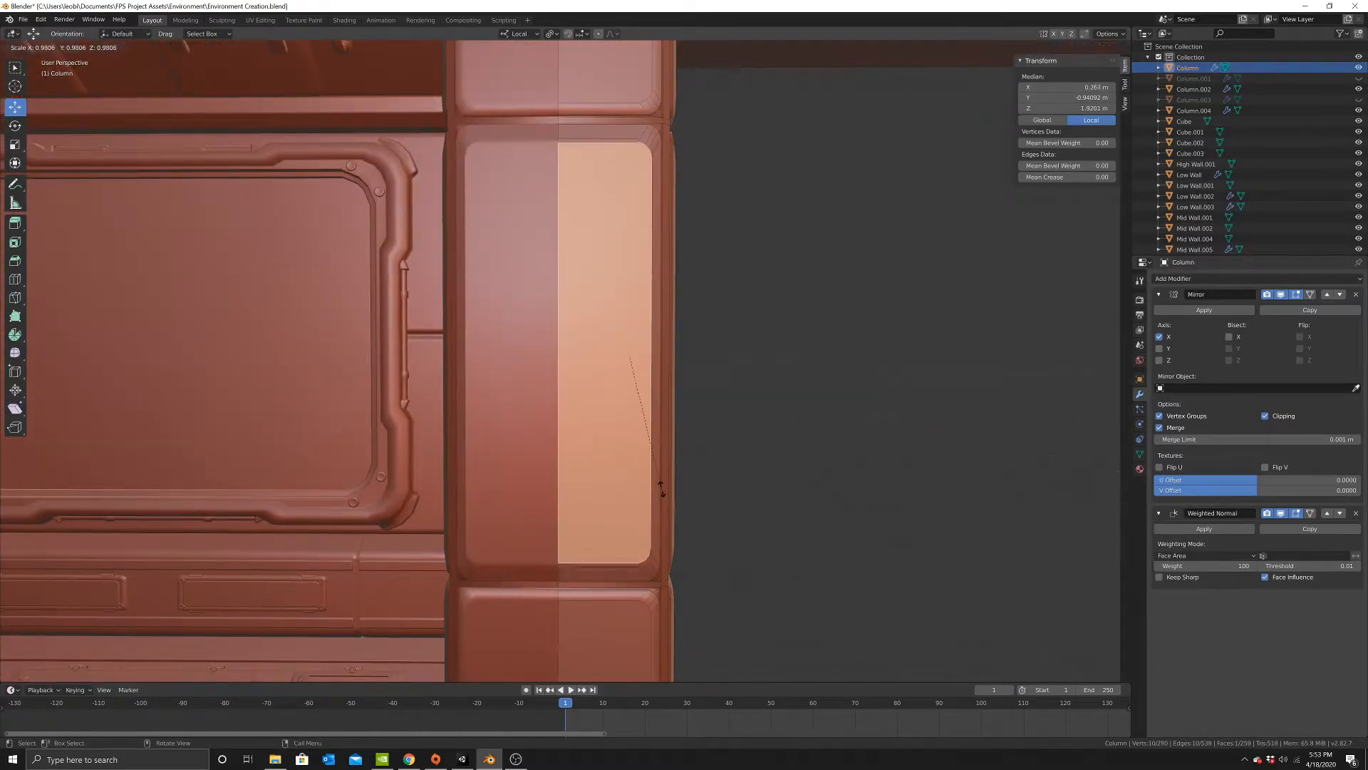
{"action": "left_click", "coordinate": [660, 476]}
{"action": "left_click_drag", "start_coordinate": [670, 354], "coordinate": [649, 354]}
{"action": "middle_click_drag", "start_coordinate": [649, 354], "coordinate": [621, 499], "text": "shift"}
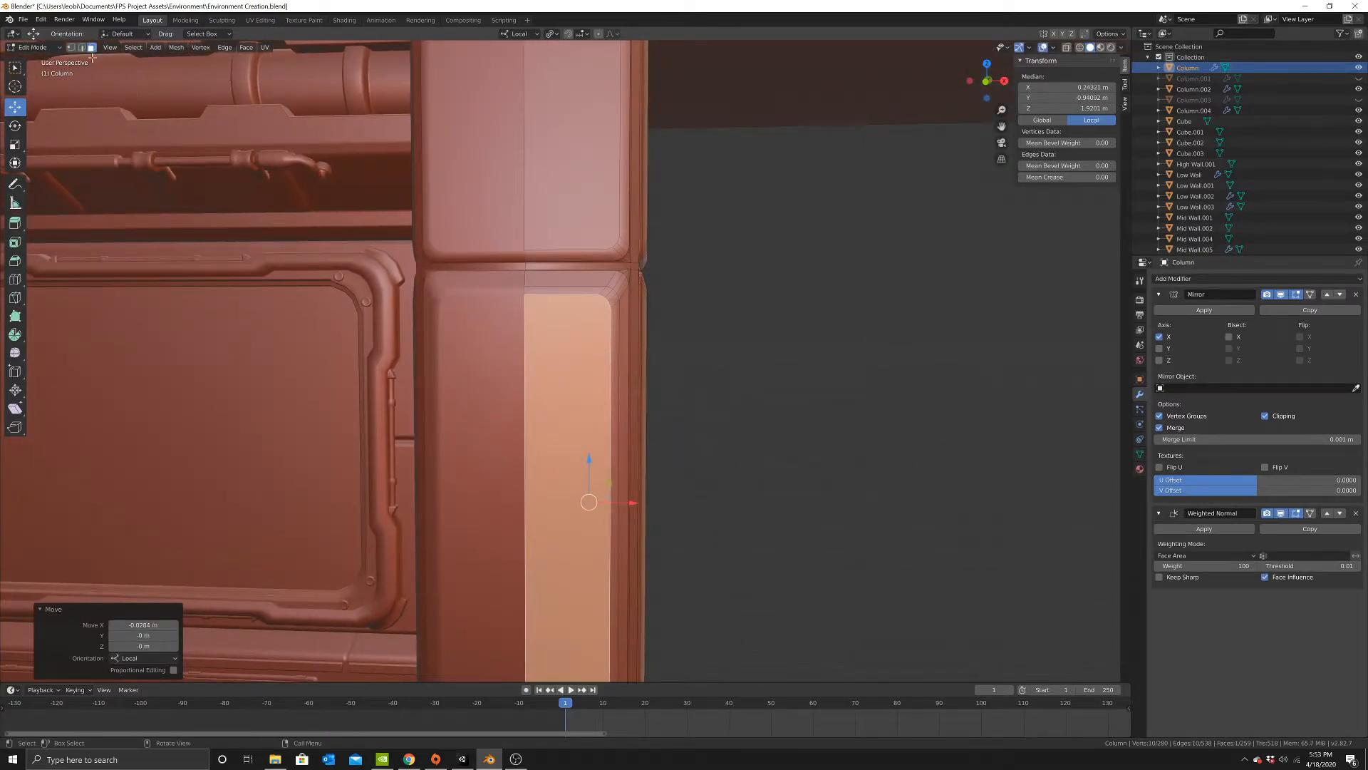
Merge the four rounded vertices at the inset face's upper outer corner using At Center.
{"action": "left_click", "coordinate": [72, 47]}
{"action": "scroll", "coordinate": [659, 294], "scroll_direction": "up", "scroll_amount": 2}
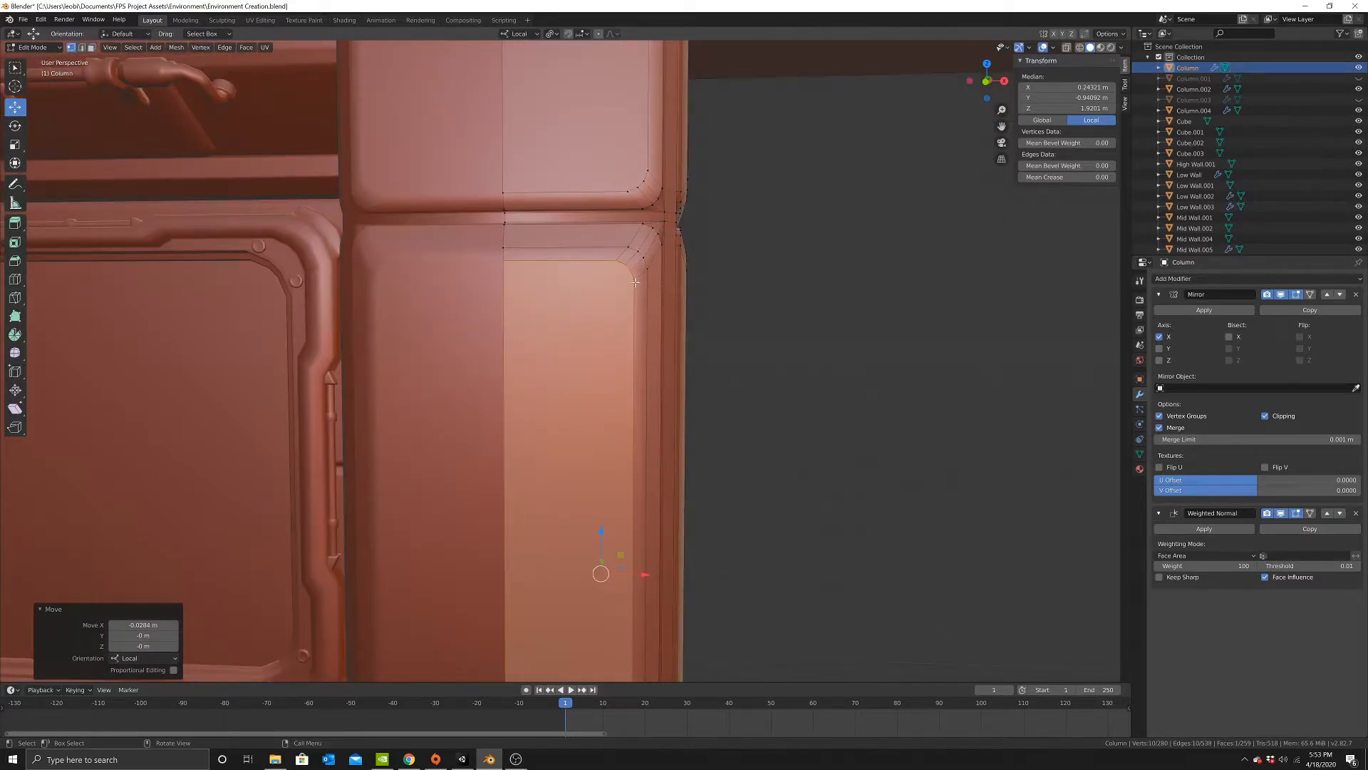
{"action": "left_click", "coordinate": [614, 260]}
{"action": "left_click", "coordinate": [626, 263], "text": "shift"}
{"action": "left_click", "coordinate": [631, 271], "text": "shift"}
{"action": "left_click", "coordinate": [634, 280], "text": "shift"}
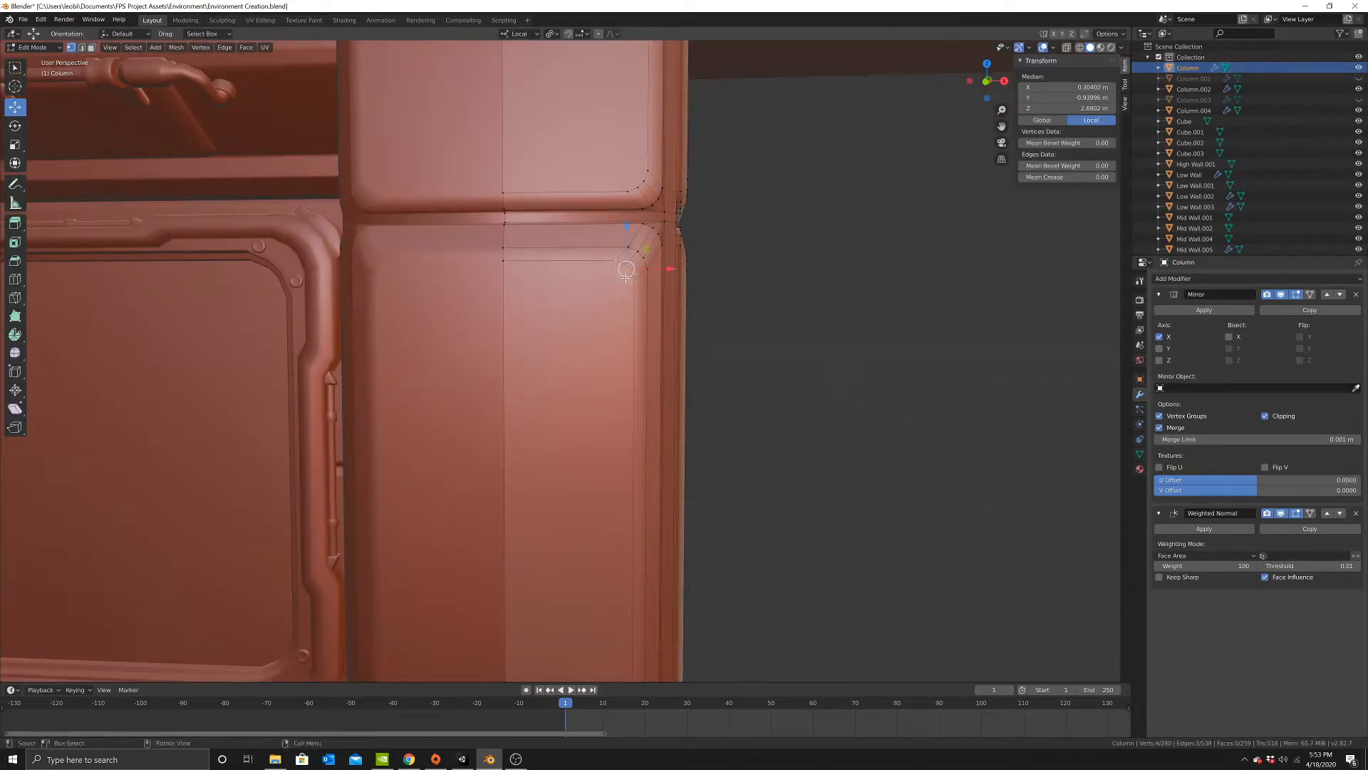
{"action": "right_click", "coordinate": [808, 303]}
{"action": "mouse_move", "coordinate": [808, 304]}
{"action": "left_click", "coordinate": [882, 324]}
Merge the rounded vertices at the inset face's lower outer corner using At Center.
{"action": "middle_click_drag", "start_coordinate": [653, 442], "coordinate": [671, 88], "text": "shift"}
{"action": "key", "text": "alt+a"}
{"action": "key", "text": "c"}
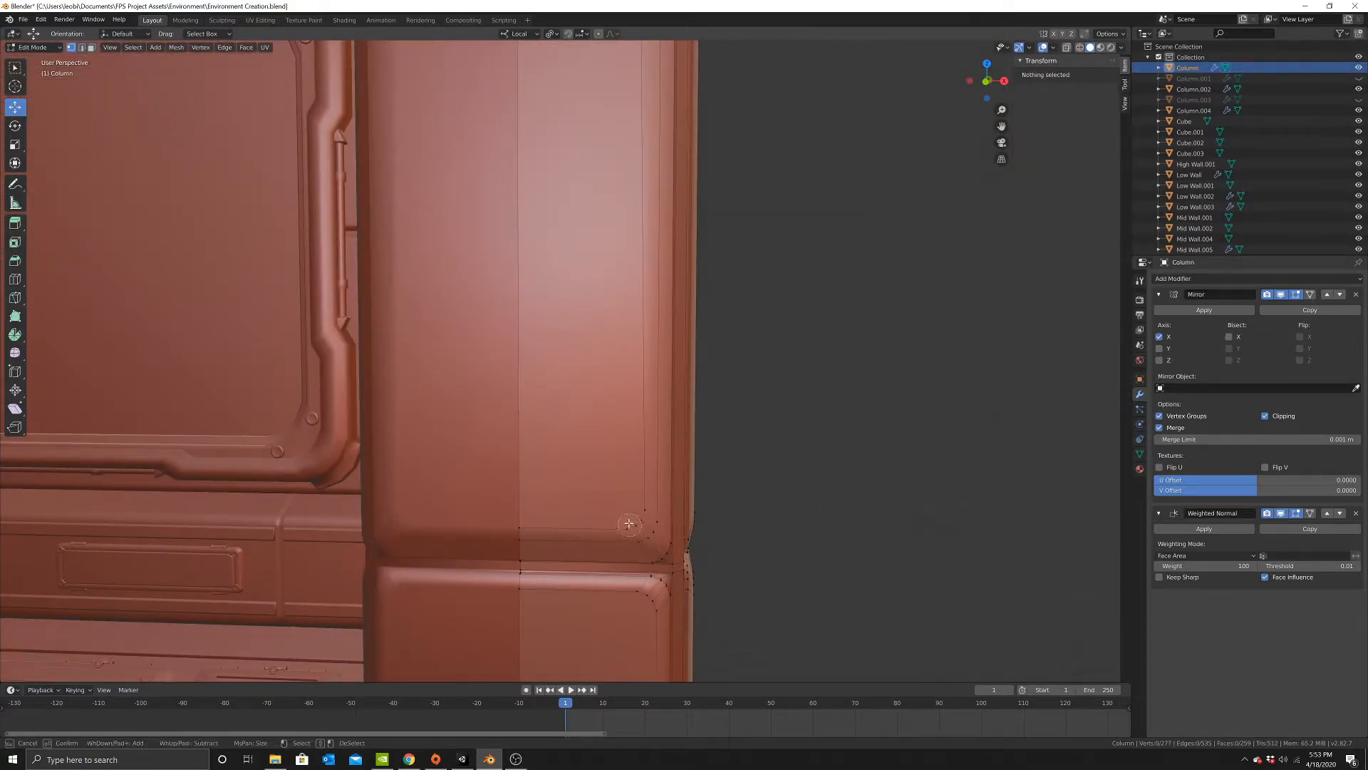
{"action": "left_click_drag", "start_coordinate": [629, 527], "coordinate": [644, 507]}
{"action": "right_click", "coordinate": [644, 507]}
{"action": "right_click", "coordinate": [808, 507]}
{"action": "mouse_move", "coordinate": [826, 507]}
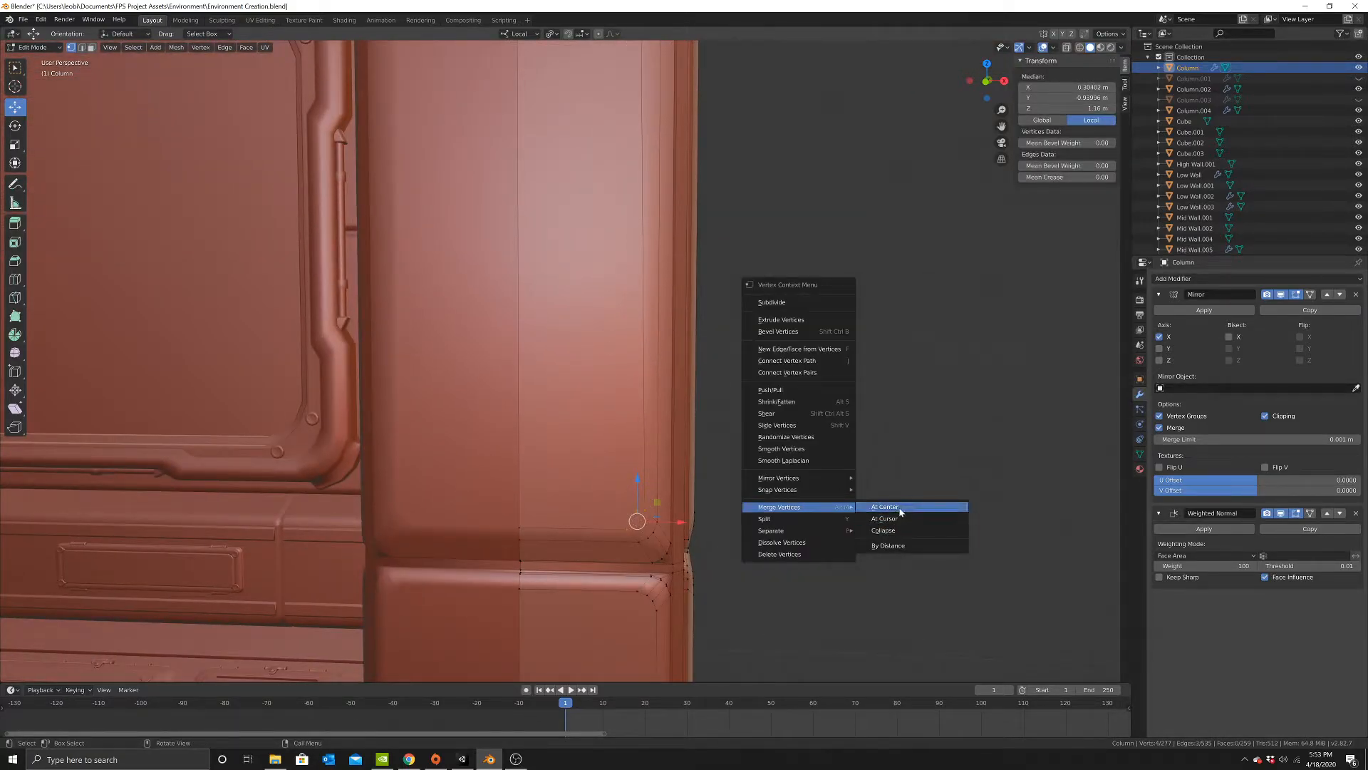
{"action": "left_click", "coordinate": [883, 522]}
Level the inset face's slanted lower edge by scaling it along the local Z axis.
{"action": "left_click", "coordinate": [82, 48]}
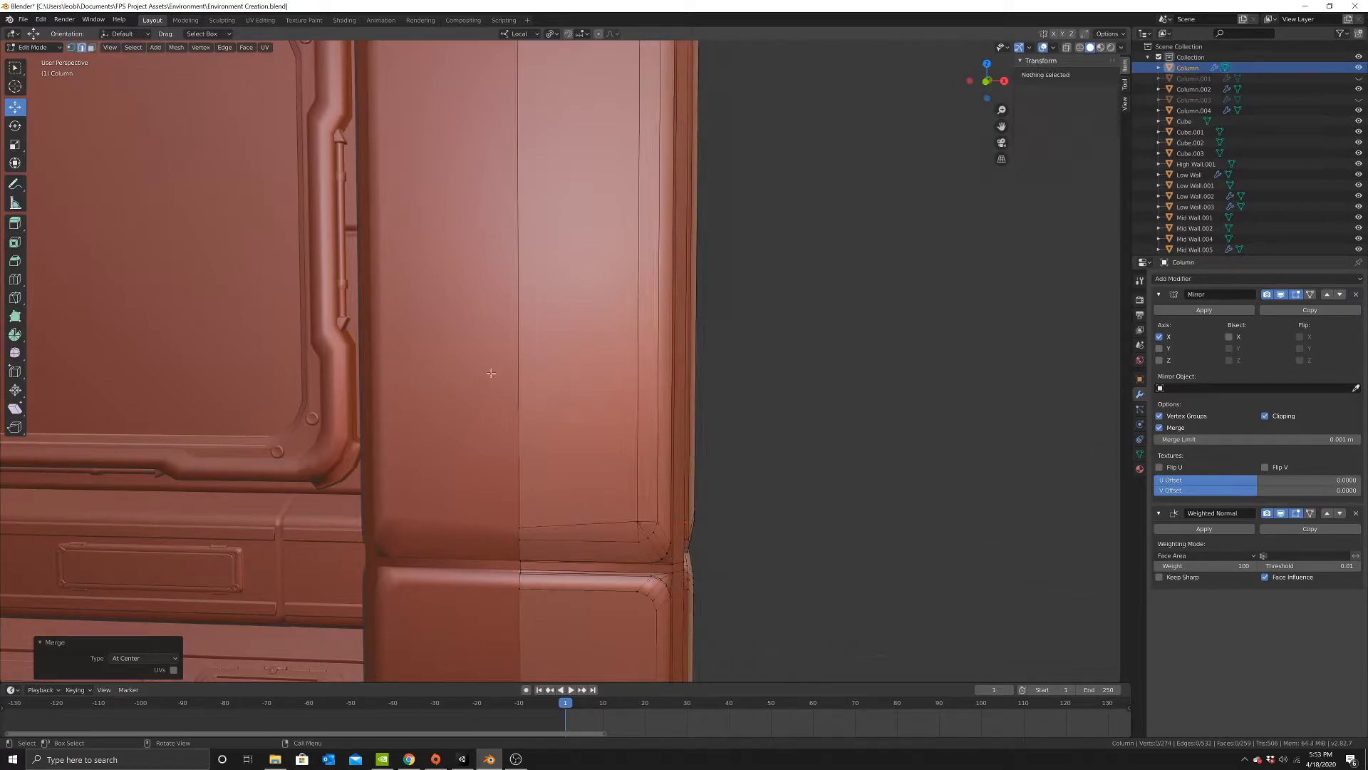
{"action": "left_click", "coordinate": [585, 522]}
{"action": "key", "text": "s"}
{"action": "key", "text": "z"}
{"action": "left_click", "coordinate": [614, 497]}
{"action": "key", "text": "s"}
{"action": "key", "text": "z"}
{"action": "left_click", "coordinate": [704, 436]}
Scale the inset face's slanted upper edge by 0.535 along local Z to level it.
{"action": "scroll", "coordinate": [671, 367], "scroll_direction": "down", "scroll_amount": 2}
{"action": "middle_click_drag", "start_coordinate": [671, 367], "coordinate": [678, 563], "text": "shift"}
{"action": "left_click", "coordinate": [604, 333]}
{"action": "left_click", "coordinate": [729, 323]}
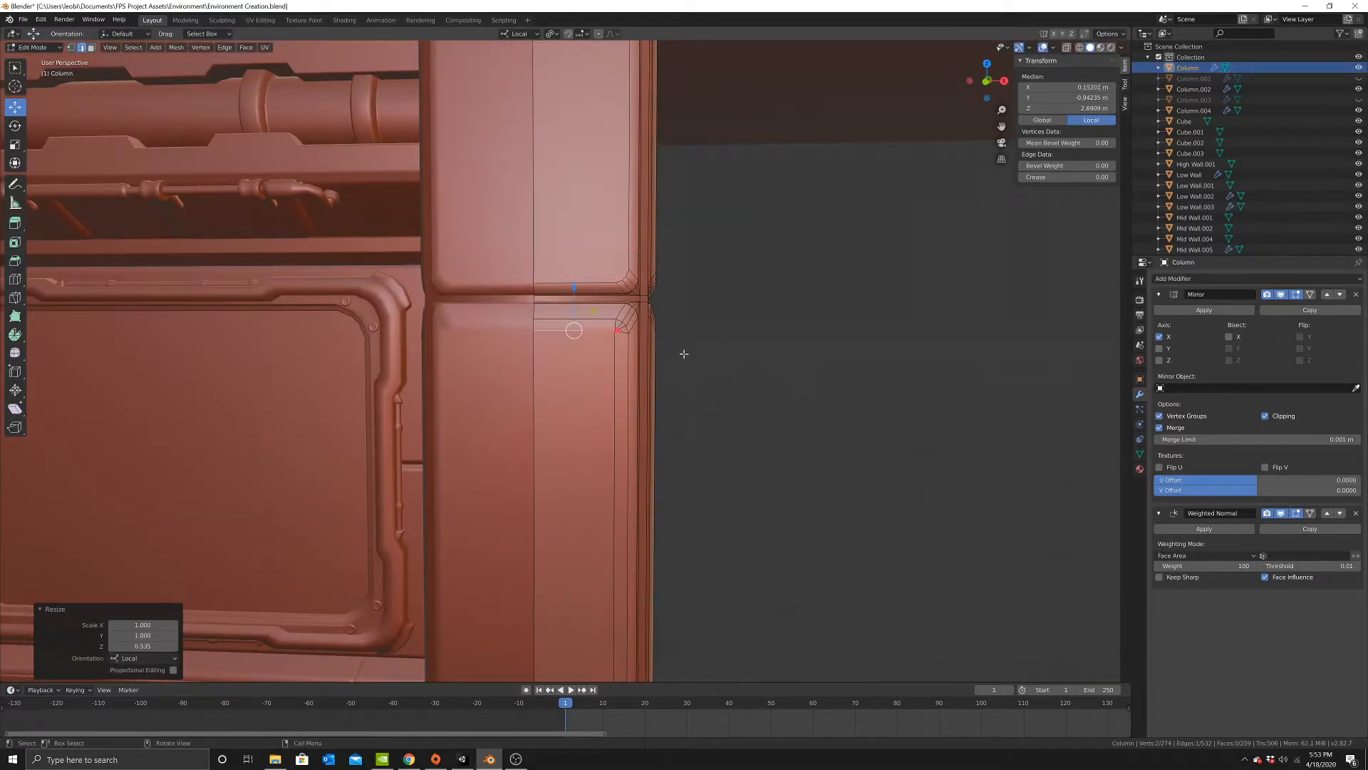
Extrude the front panel's inset face inward about 0.038 m and nudge it about 0.004 m along local Y.
{"action": "left_click", "coordinate": [91, 47]}
{"action": "left_click", "coordinate": [613, 461]}
{"action": "middle_click_drag", "start_coordinate": [613, 461], "coordinate": [580, 369]}
{"action": "key", "text": "e"}
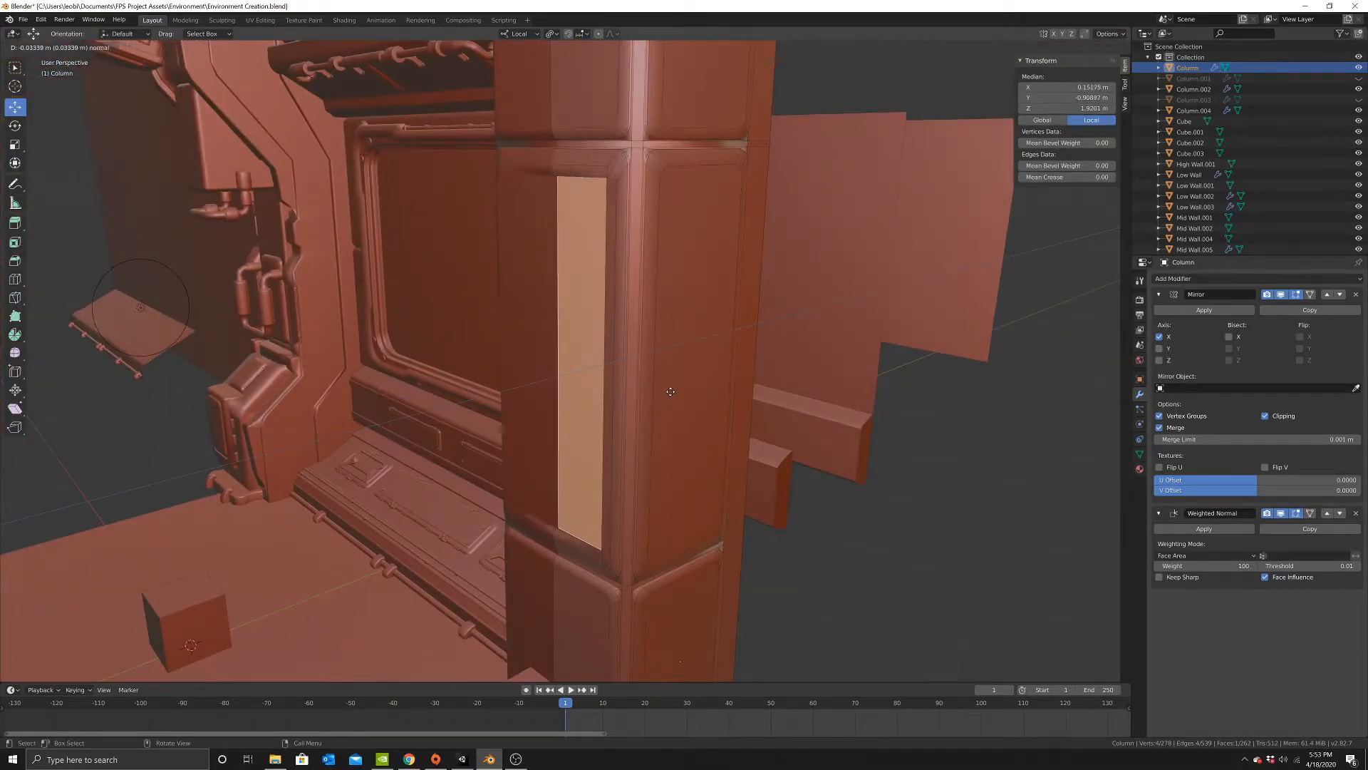
{"action": "left_click", "coordinate": [671, 456]}
{"action": "middle_click_drag", "start_coordinate": [669, 458], "coordinate": [656, 406]}
{"action": "middle_click_drag", "start_coordinate": [636, 465], "coordinate": [637, 517]}
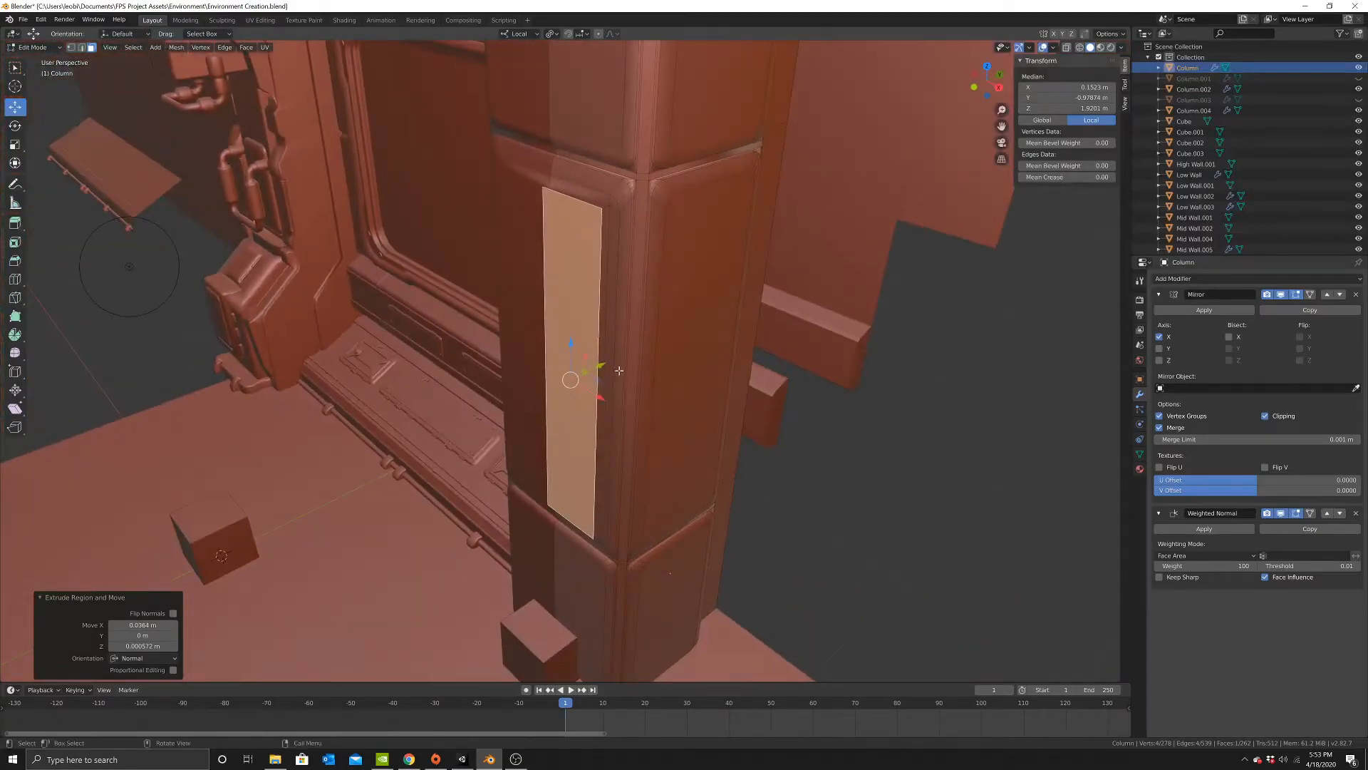
{"action": "left_click_drag", "start_coordinate": [605, 366], "coordinate": [607, 362]}
{"action": "left_click", "coordinate": [15, 279]}
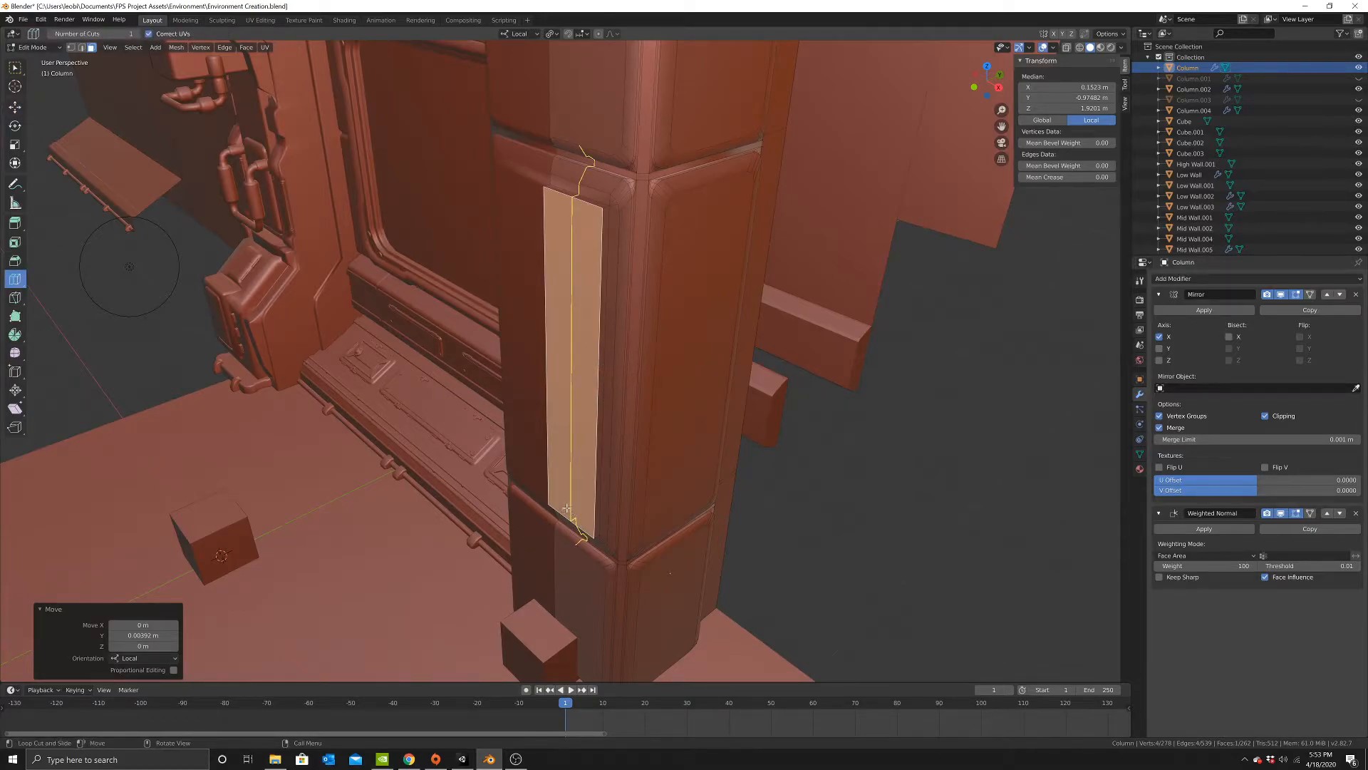
{"action": "middle_click_drag", "start_coordinate": [626, 241], "coordinate": [629, 241]}
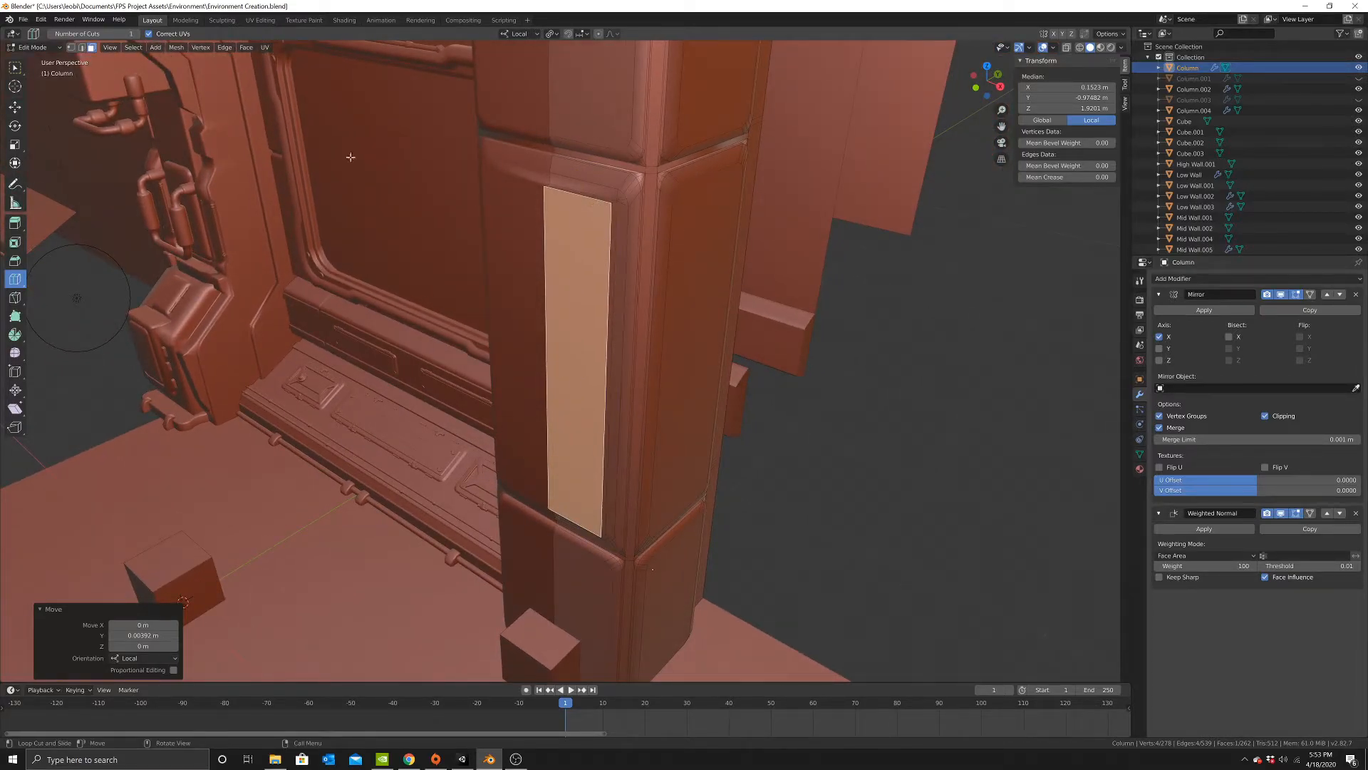
Bevel the recess's outer upper and lower corner edges with one segment and an offset of about 0.0724 m.
{"action": "left_click", "coordinate": [83, 48]}
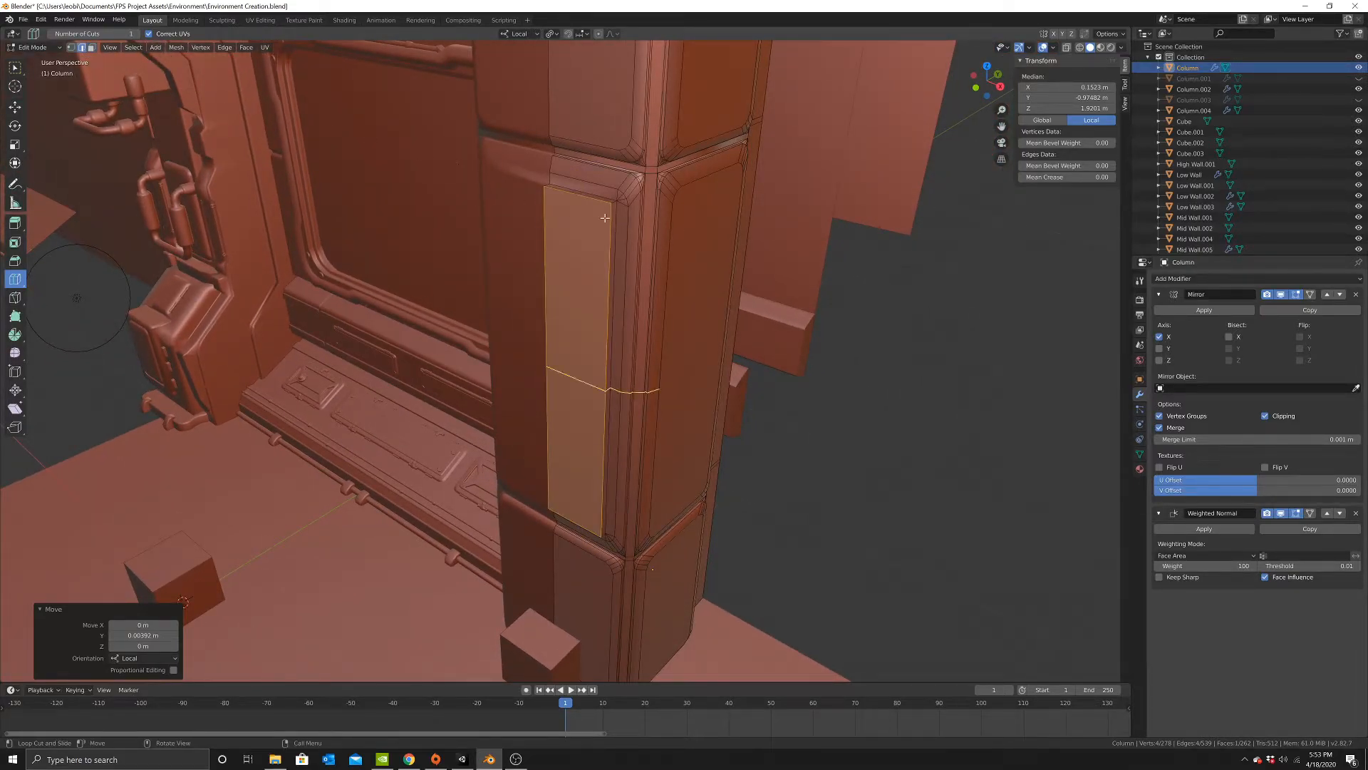
{"action": "left_click", "coordinate": [22, 68]}
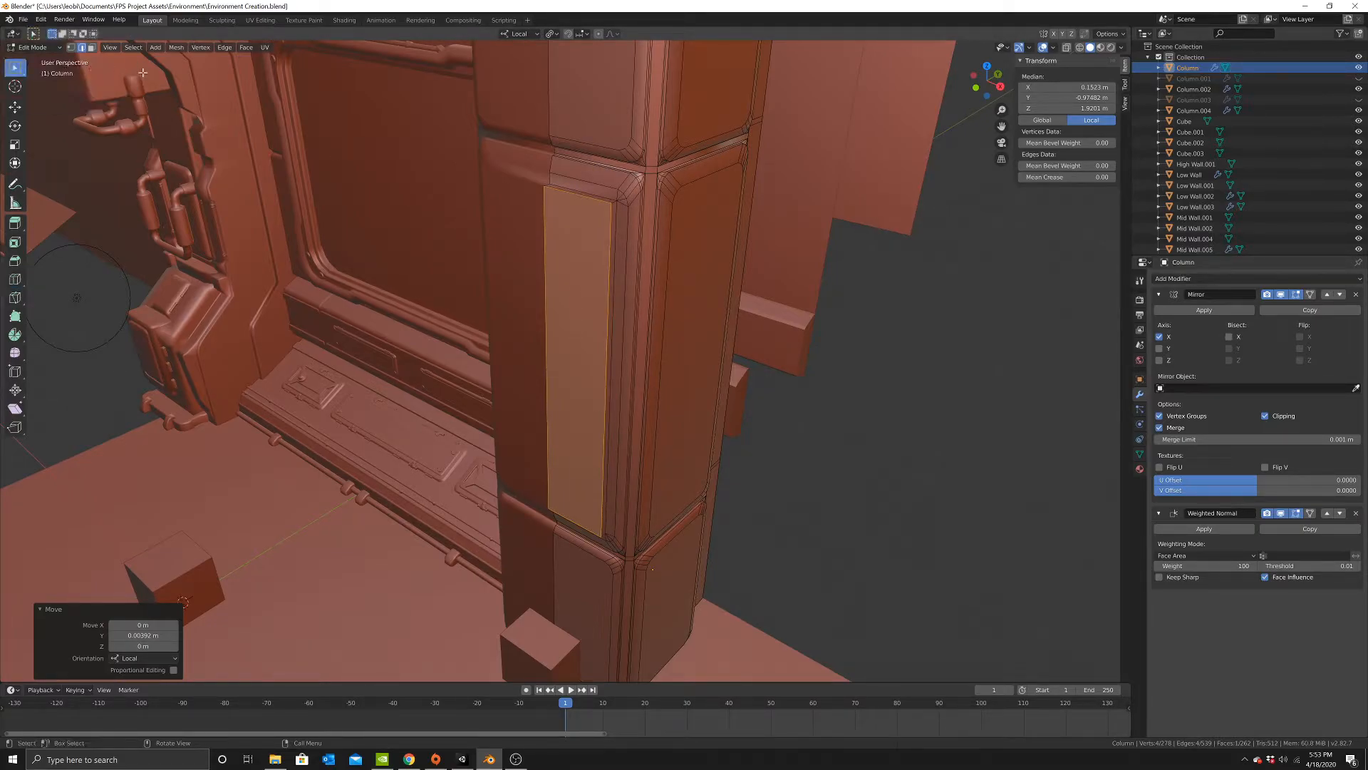
{"action": "left_click", "coordinate": [579, 213]}
{"action": "left_click", "coordinate": [1027, 448]}
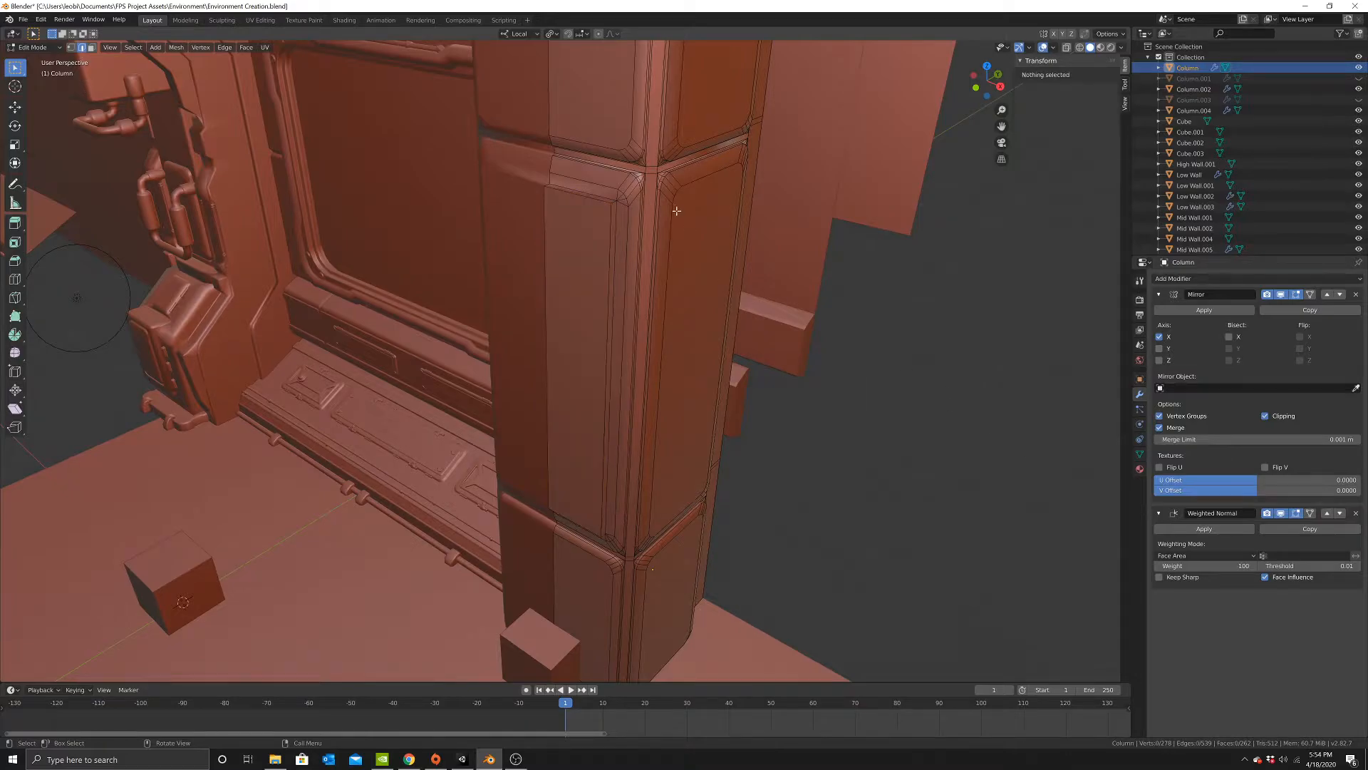
{"action": "scroll", "coordinate": [648, 185], "scroll_direction": "up", "scroll_amount": 1}
{"action": "left_click", "coordinate": [625, 163]}
{"action": "middle_click_drag", "start_coordinate": [643, 602], "coordinate": [684, 574]}
{"action": "left_click", "coordinate": [617, 604], "text": "shift"}
{"action": "key", "text": "ctrl+b"}
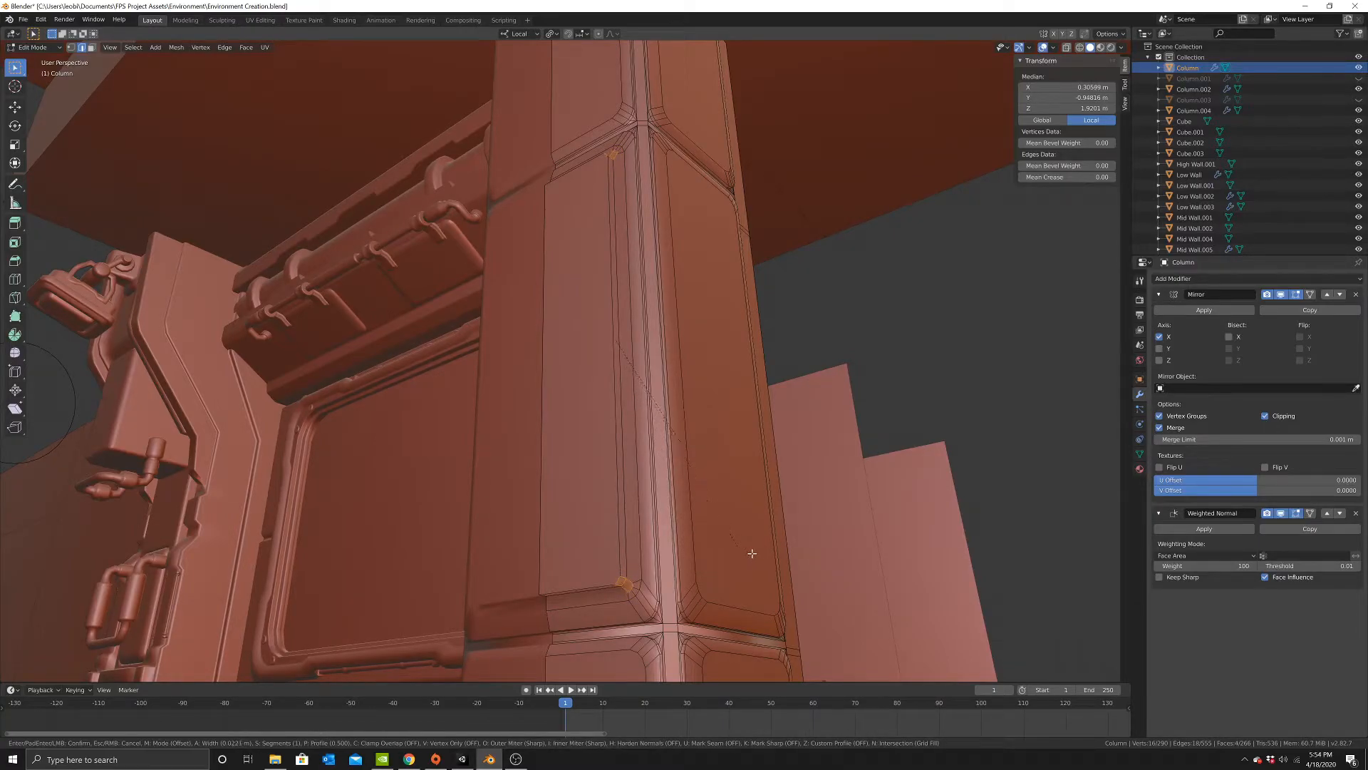
{"action": "left_click", "coordinate": [788, 543]}
Try merging the beveled recess-corner vertices By Distance.
{"action": "middle_click_drag", "start_coordinate": [789, 544], "coordinate": [859, 540]}
{"action": "middle_click_drag", "start_coordinate": [606, 495], "coordinate": [601, 421], "text": "shift"}
{"action": "scroll", "coordinate": [602, 421], "scroll_direction": "up", "scroll_amount": 2}
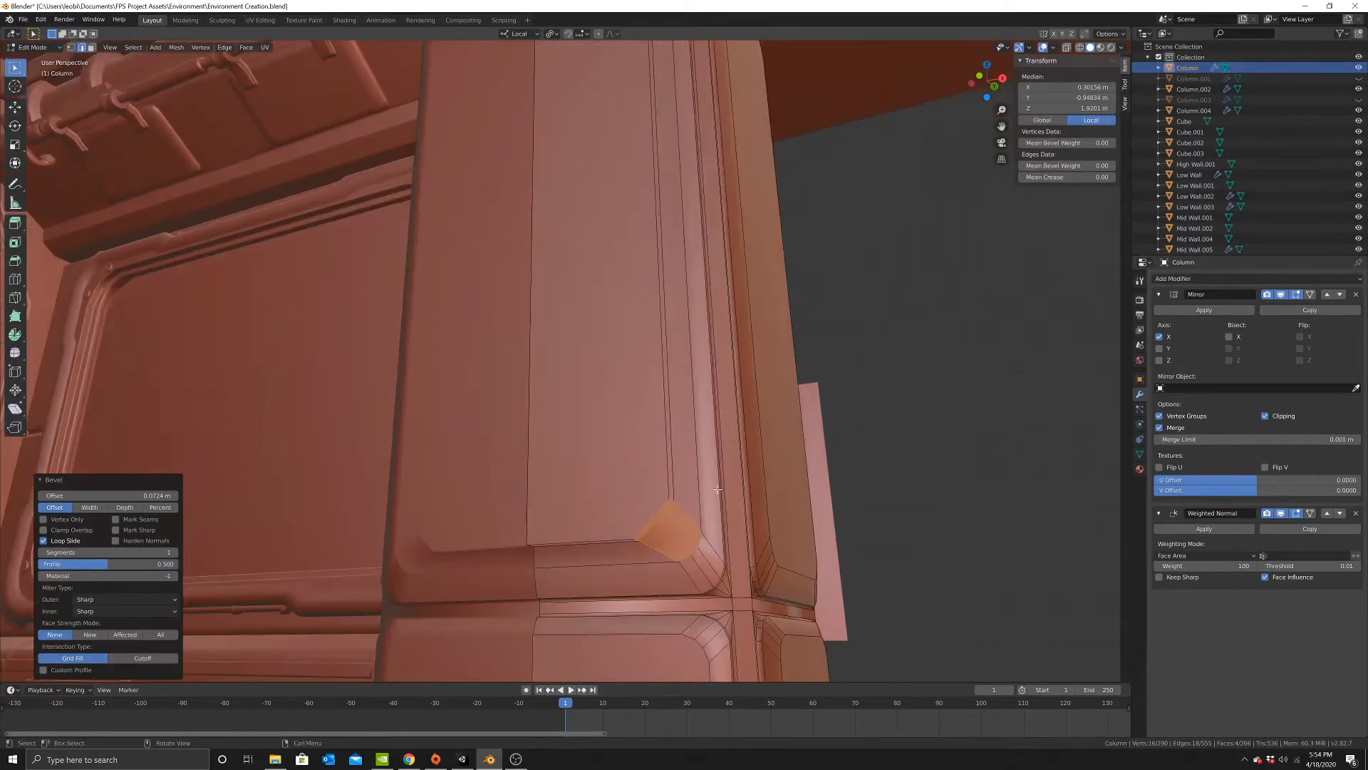
{"action": "left_click", "coordinate": [70, 47]}
{"action": "right_click", "coordinate": [656, 431]}
{"action": "mouse_move", "coordinate": [656, 434]}
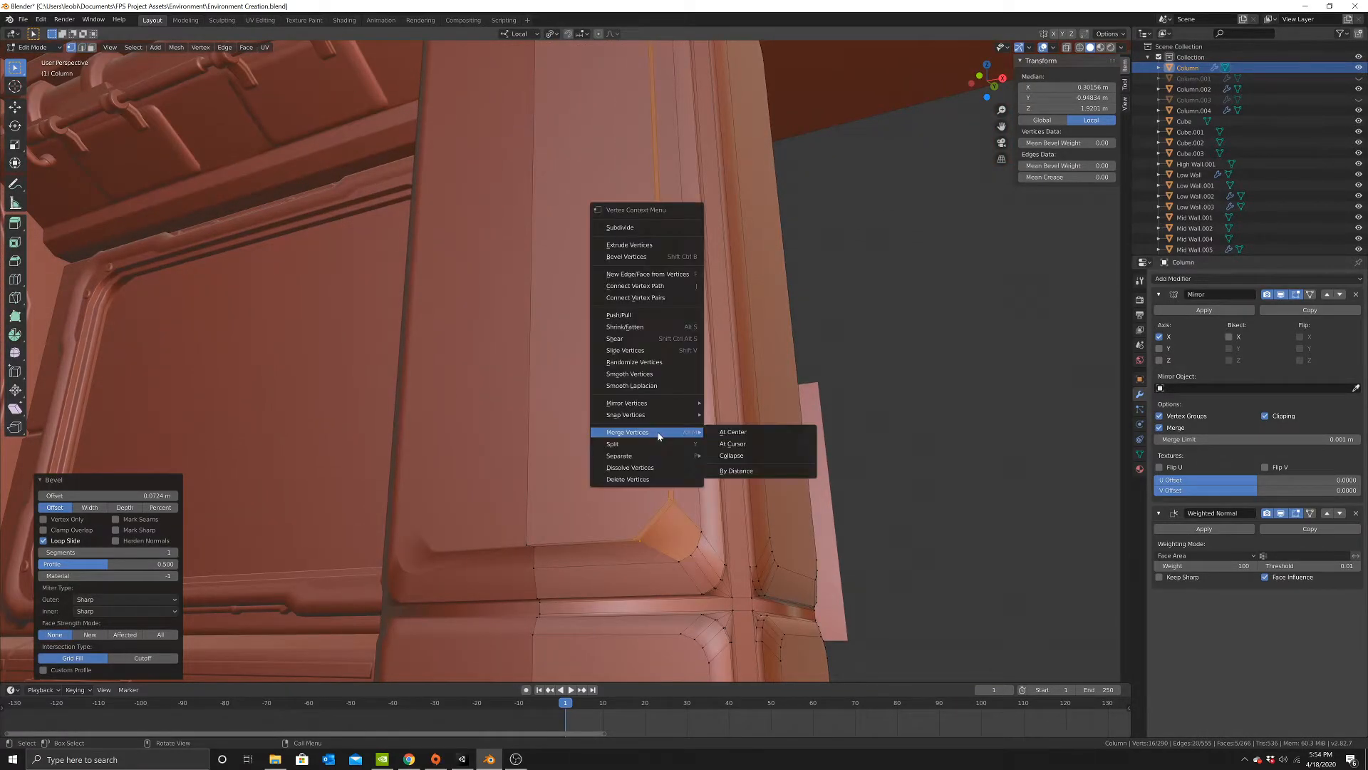
{"action": "left_click", "coordinate": [734, 471]}
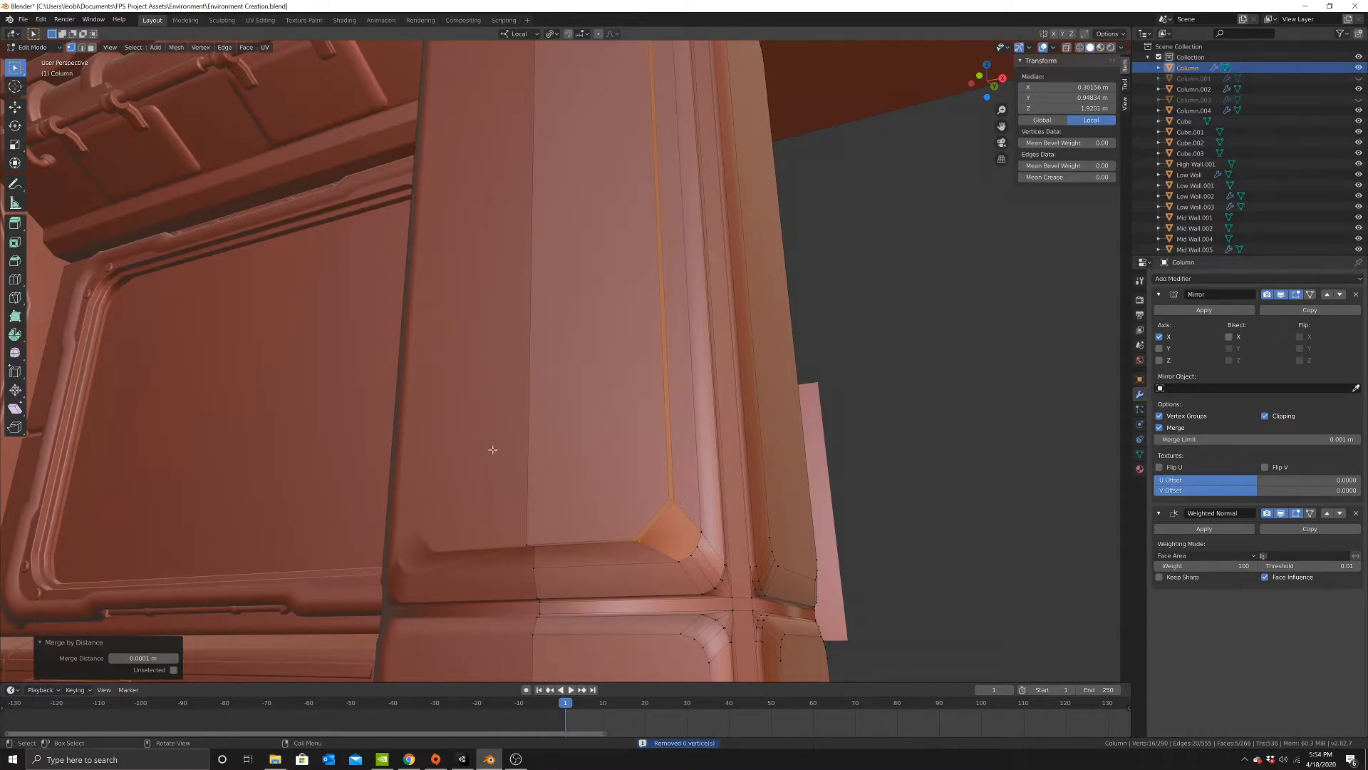
Merge all vertices of the column mesh By Distance and clear the selection.
{"action": "left_click", "coordinate": [689, 553]}
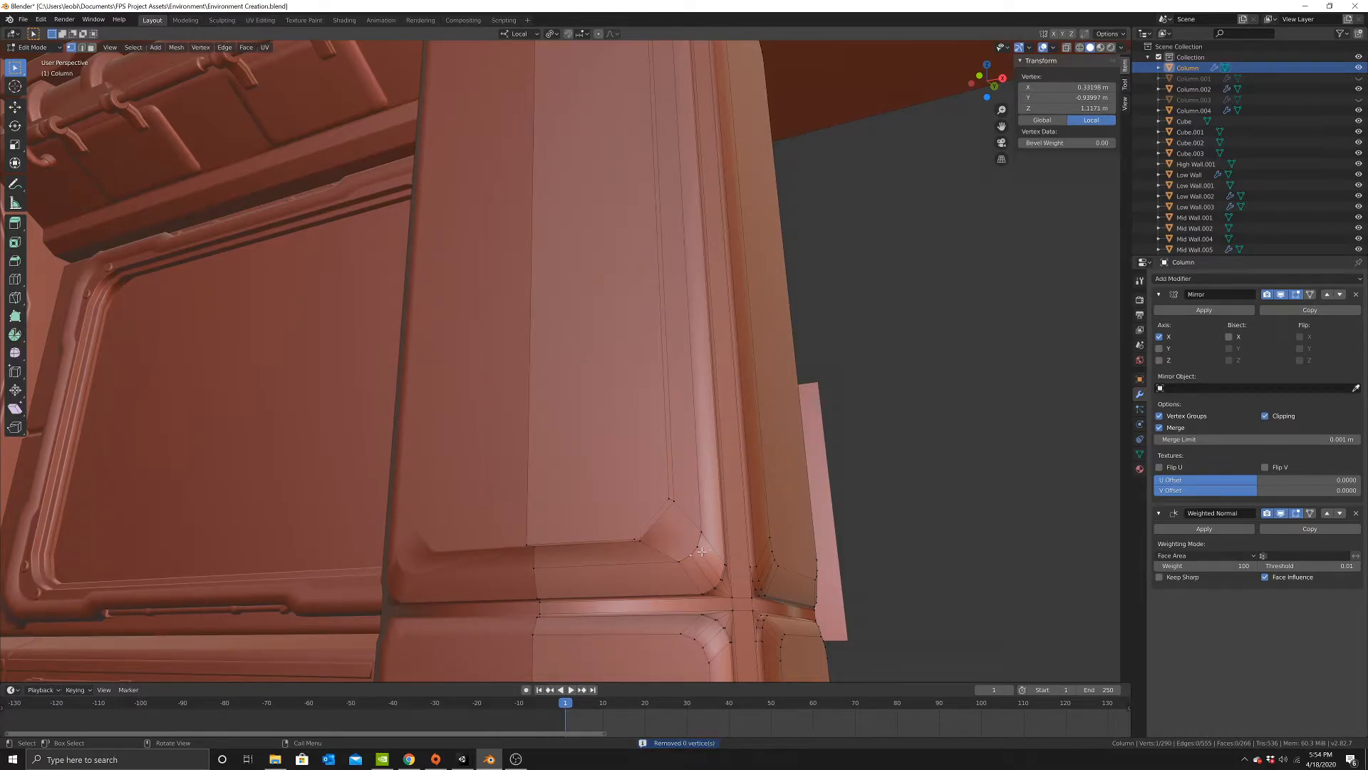
{"action": "key", "text": "a"}
{"action": "right_click", "coordinate": [747, 533]}
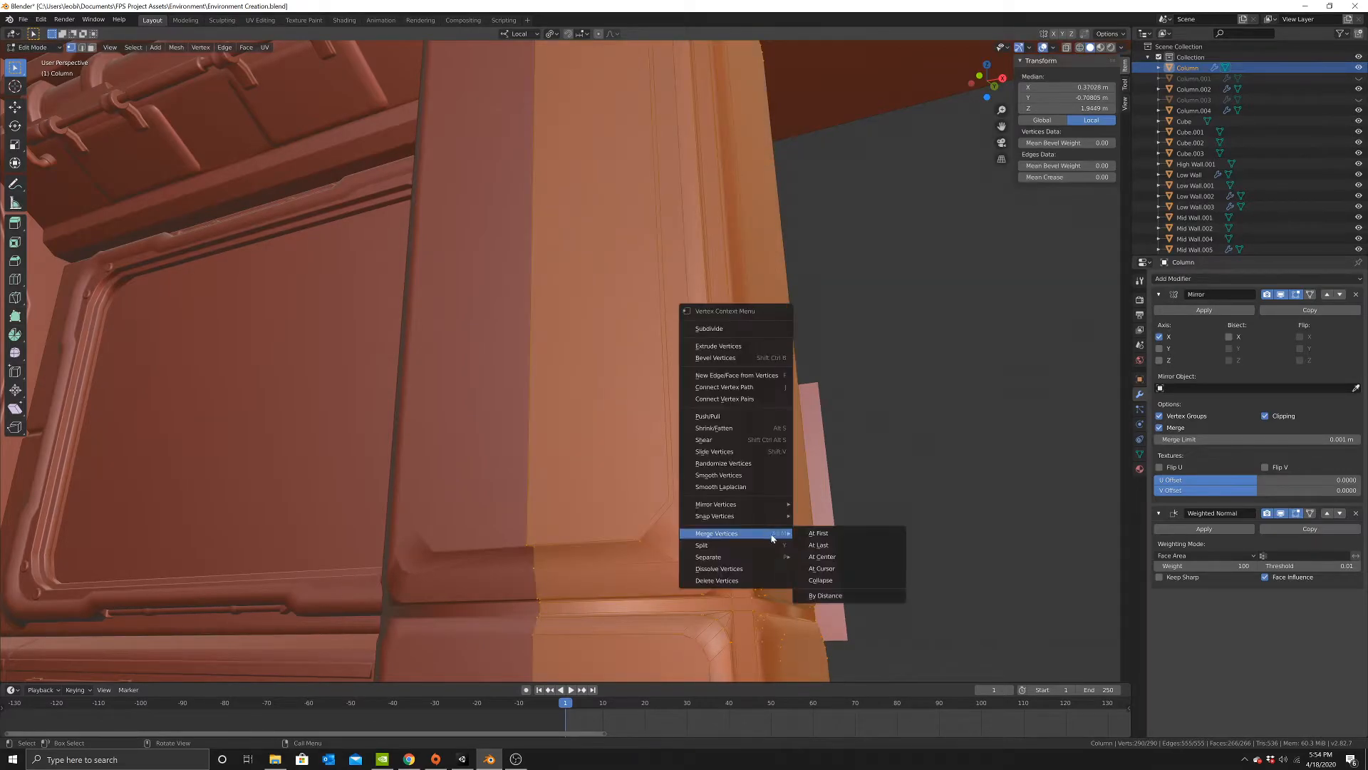
{"action": "left_click", "coordinate": [844, 596]}
{"action": "key", "text": "alt+a"}
Add a single centered loop cut across the chamfered wall at both the lower and upper recess corners.
{"action": "middle_click_drag", "start_coordinate": [742, 451], "coordinate": [677, 502]}
{"action": "left_click", "coordinate": [15, 280]}
{"action": "left_click", "coordinate": [647, 481]}
{"action": "middle_click_drag", "start_coordinate": [647, 482], "coordinate": [565, 403]}
{"action": "scroll", "coordinate": [565, 404], "scroll_direction": "up", "scroll_amount": 2}
{"action": "left_click", "coordinate": [561, 396]}
Move the upper chamfer's middle edge inward, about 0.014 m down local Z and 0.015 m along negative local X.
{"action": "left_click", "coordinate": [15, 106]}
{"action": "middle_click_drag", "start_coordinate": [714, 364], "coordinate": [749, 339]}
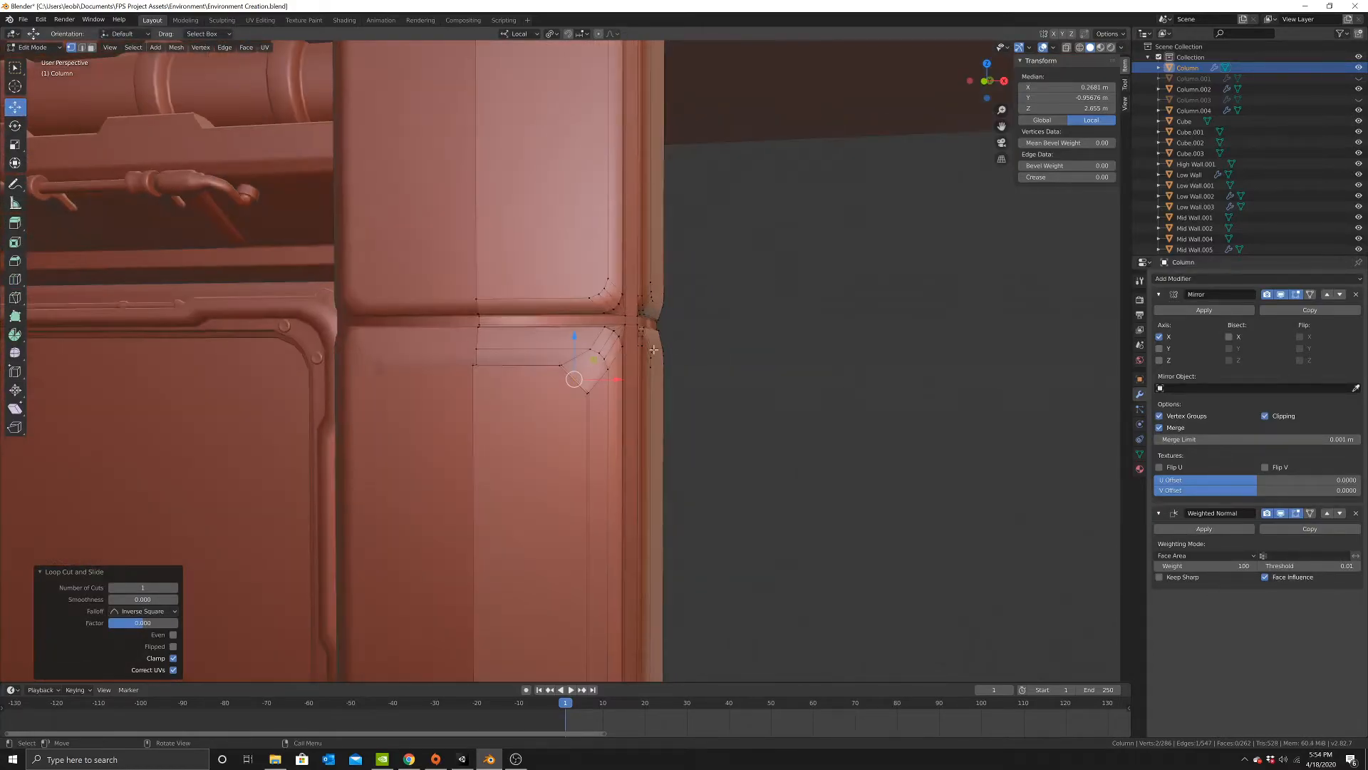
{"action": "scroll", "coordinate": [600, 358], "scroll_direction": "up", "scroll_amount": 2}
{"action": "left_click_drag", "start_coordinate": [578, 344], "coordinate": [579, 352]}
{"action": "middle_click_drag", "start_coordinate": [580, 352], "coordinate": [601, 347]}
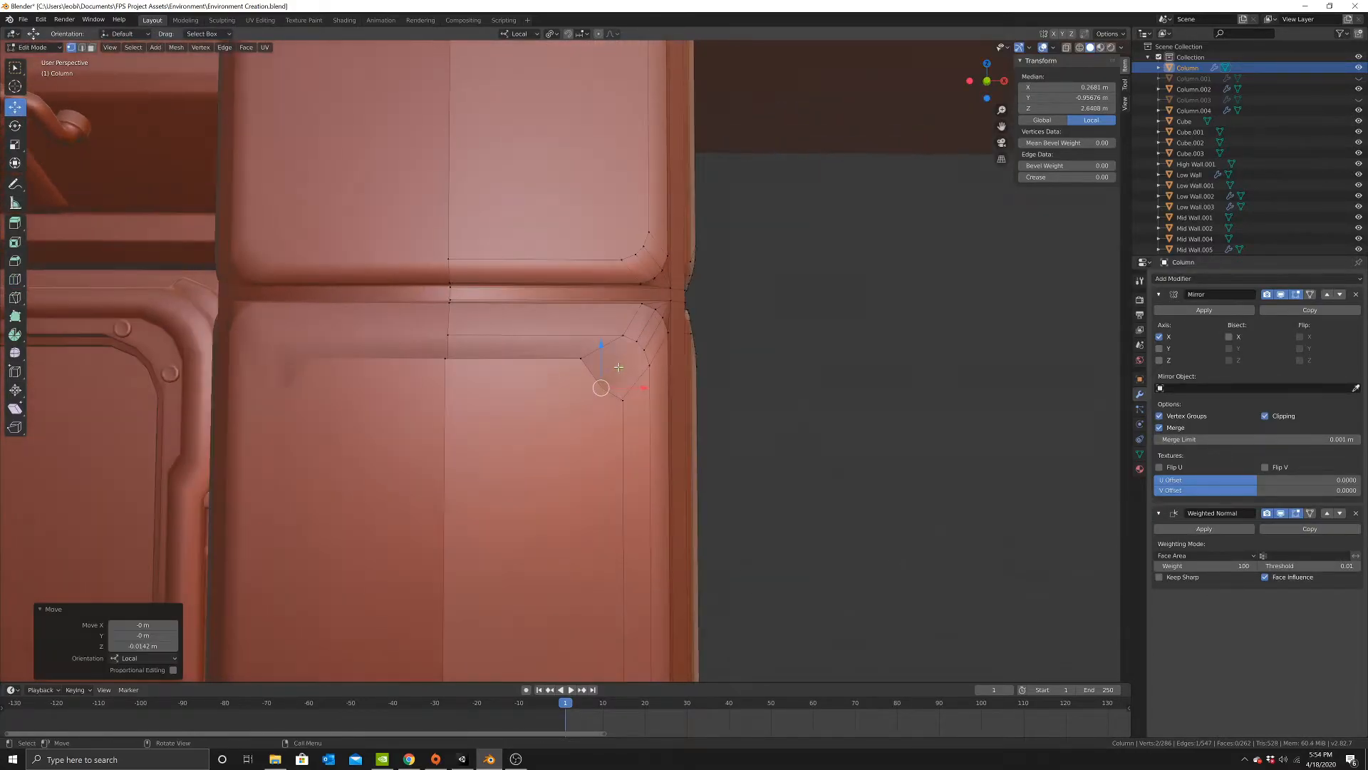
{"action": "left_click_drag", "start_coordinate": [639, 388], "coordinate": [630, 388]}
{"action": "scroll", "coordinate": [630, 388], "scroll_direction": "down", "scroll_amount": 2}
Move the lower chamfer's middle edge up along local Z and about 0.018 m inward along local X.
{"action": "middle_click_drag", "start_coordinate": [630, 388], "coordinate": [609, 270]}
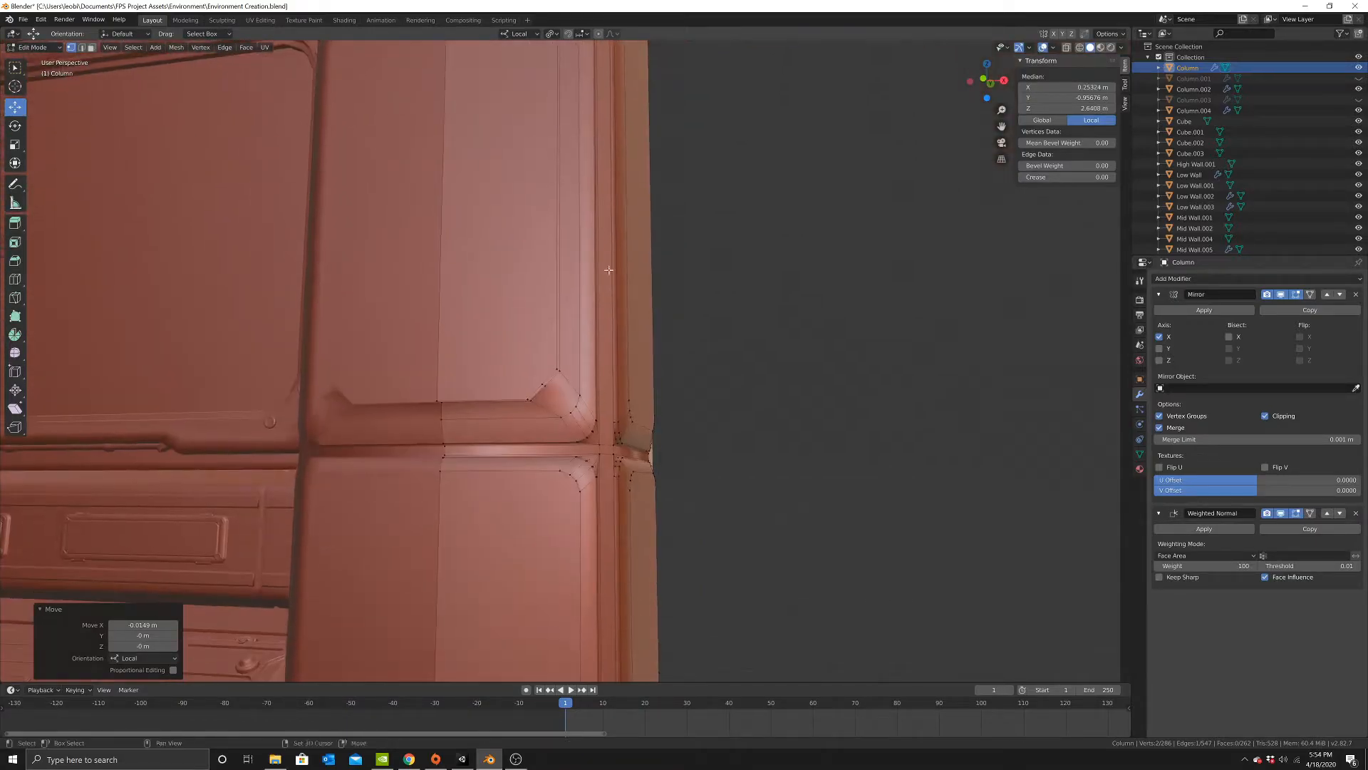
{"action": "left_click", "coordinate": [545, 390]}
{"action": "scroll", "coordinate": [549, 363], "scroll_direction": "up", "scroll_amount": 2}
{"action": "left_click_drag", "start_coordinate": [556, 369], "coordinate": [558, 360]}
{"action": "middle_click_drag", "start_coordinate": [558, 361], "coordinate": [578, 373]}
{"action": "left_click_drag", "start_coordinate": [616, 413], "coordinate": [605, 415]}
{"action": "scroll", "coordinate": [605, 413], "scroll_direction": "down", "scroll_amount": 9}
Bevel the short depth edges at the lower and upper recess corners with one segment and an offset of about 0.0066 m.
{"action": "middle_click_drag", "start_coordinate": [643, 324], "coordinate": [641, 330]}
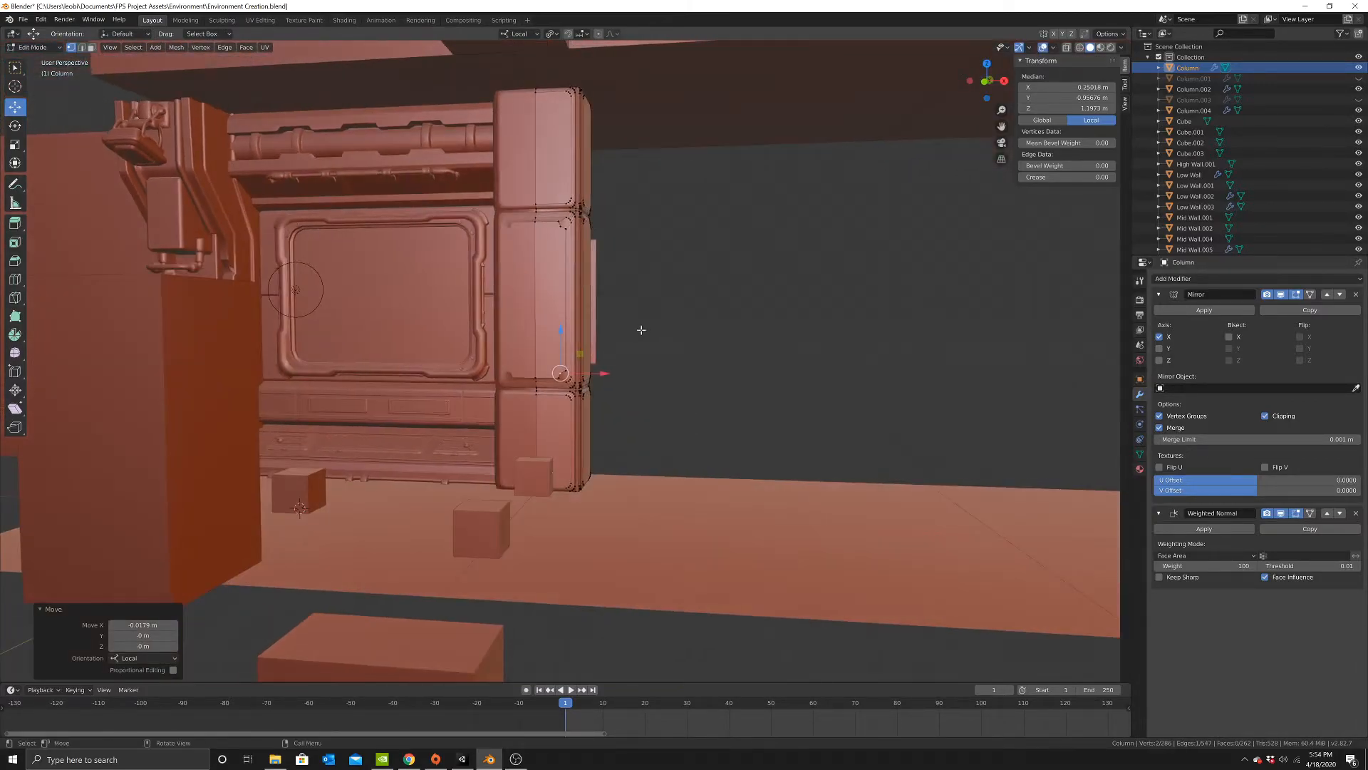
{"action": "scroll", "coordinate": [638, 328], "scroll_direction": "up", "scroll_amount": 3}
{"action": "left_click", "coordinate": [82, 47]}
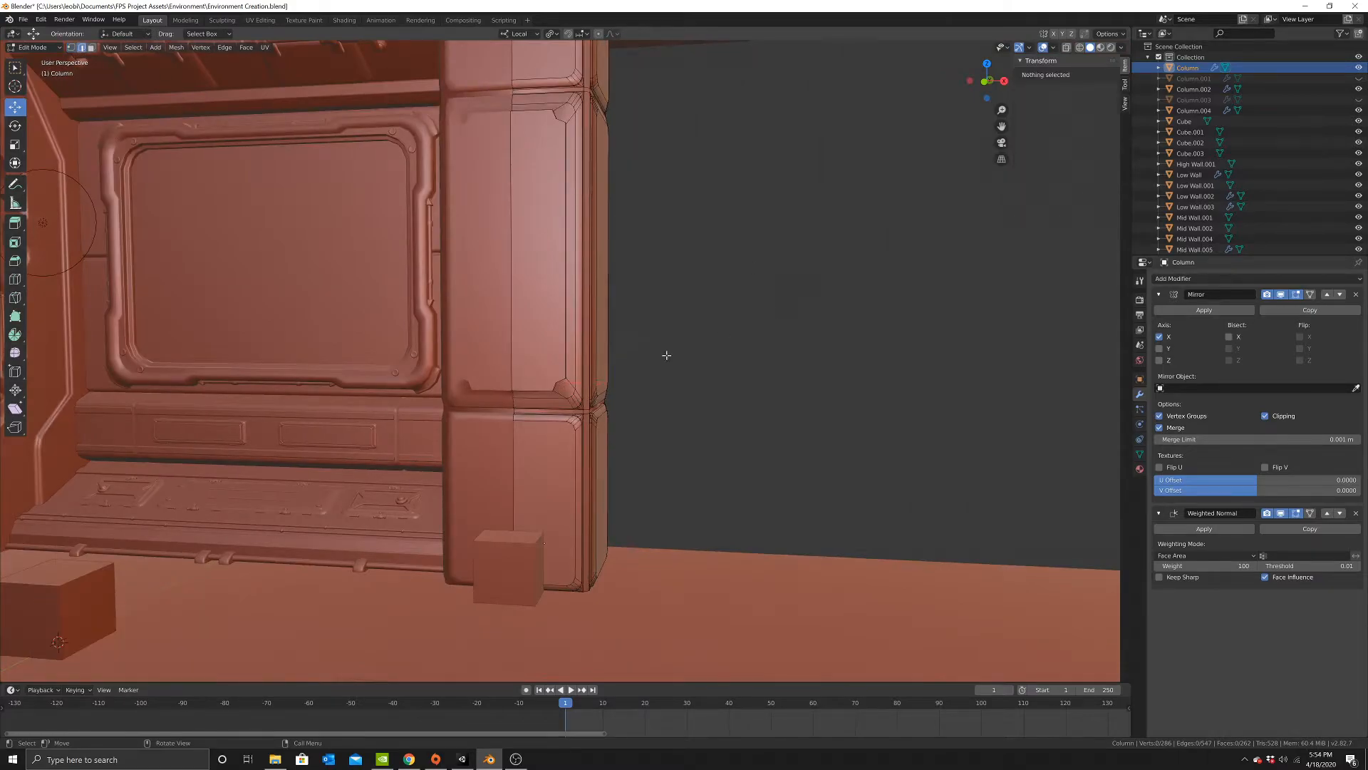
{"action": "scroll", "coordinate": [504, 375], "scroll_direction": "up", "scroll_amount": 5}
{"action": "left_click", "coordinate": [431, 399]}
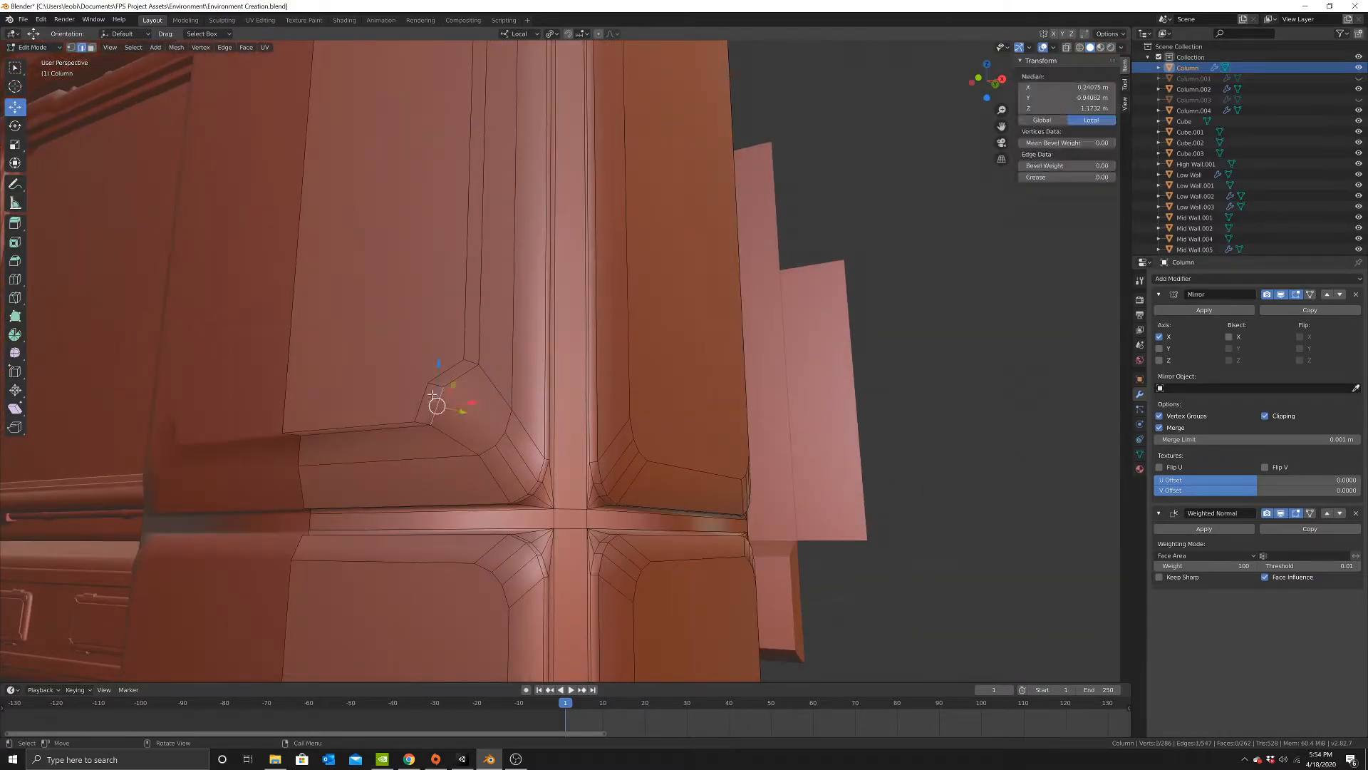
{"action": "left_click", "coordinate": [470, 358], "text": "shift"}
{"action": "scroll", "coordinate": [587, 323], "scroll_direction": "down", "scroll_amount": 4}
{"action": "middle_click_drag", "start_coordinate": [587, 324], "coordinate": [612, 406]}
{"action": "middle_click_drag", "start_coordinate": [624, 264], "coordinate": [614, 484], "text": "shift"}
{"action": "middle_click_drag", "start_coordinate": [605, 314], "coordinate": [588, 401]}
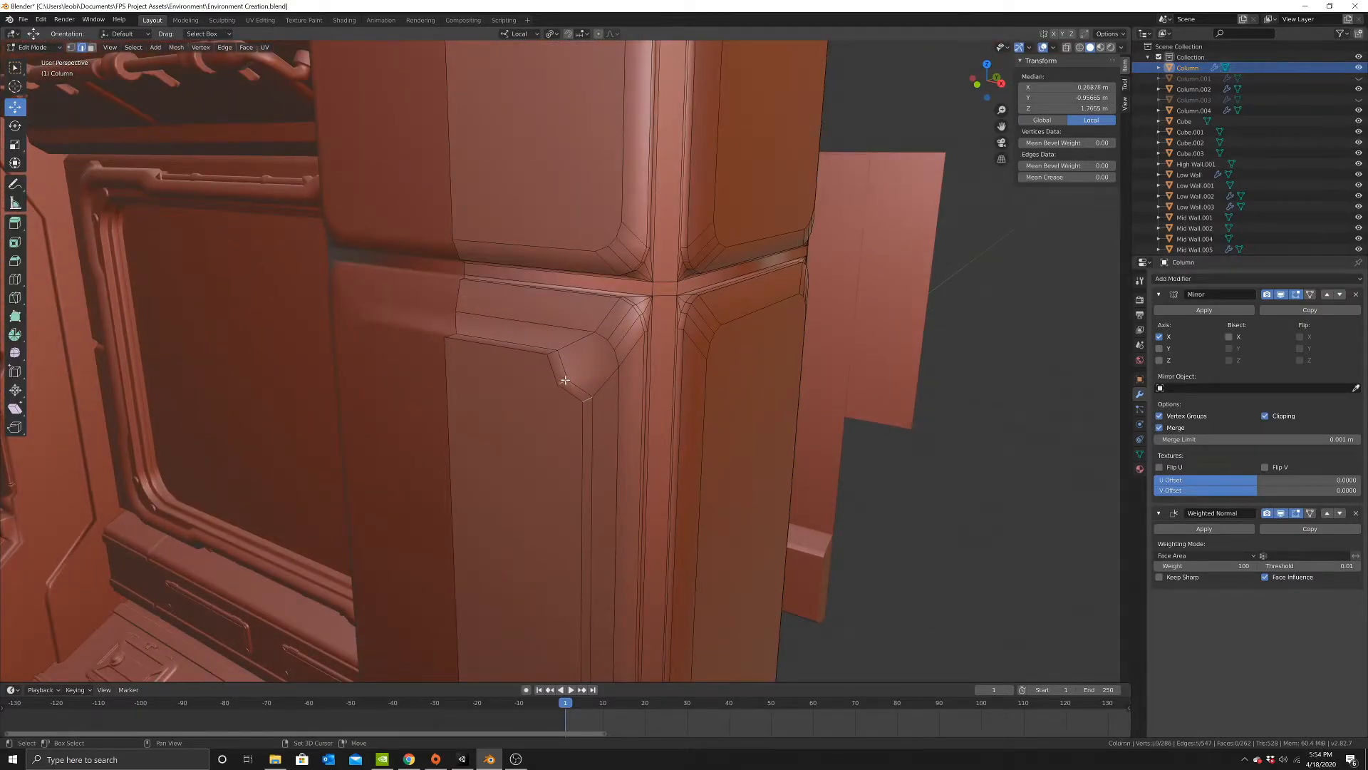
{"action": "key", "text": "ctrl+b"}
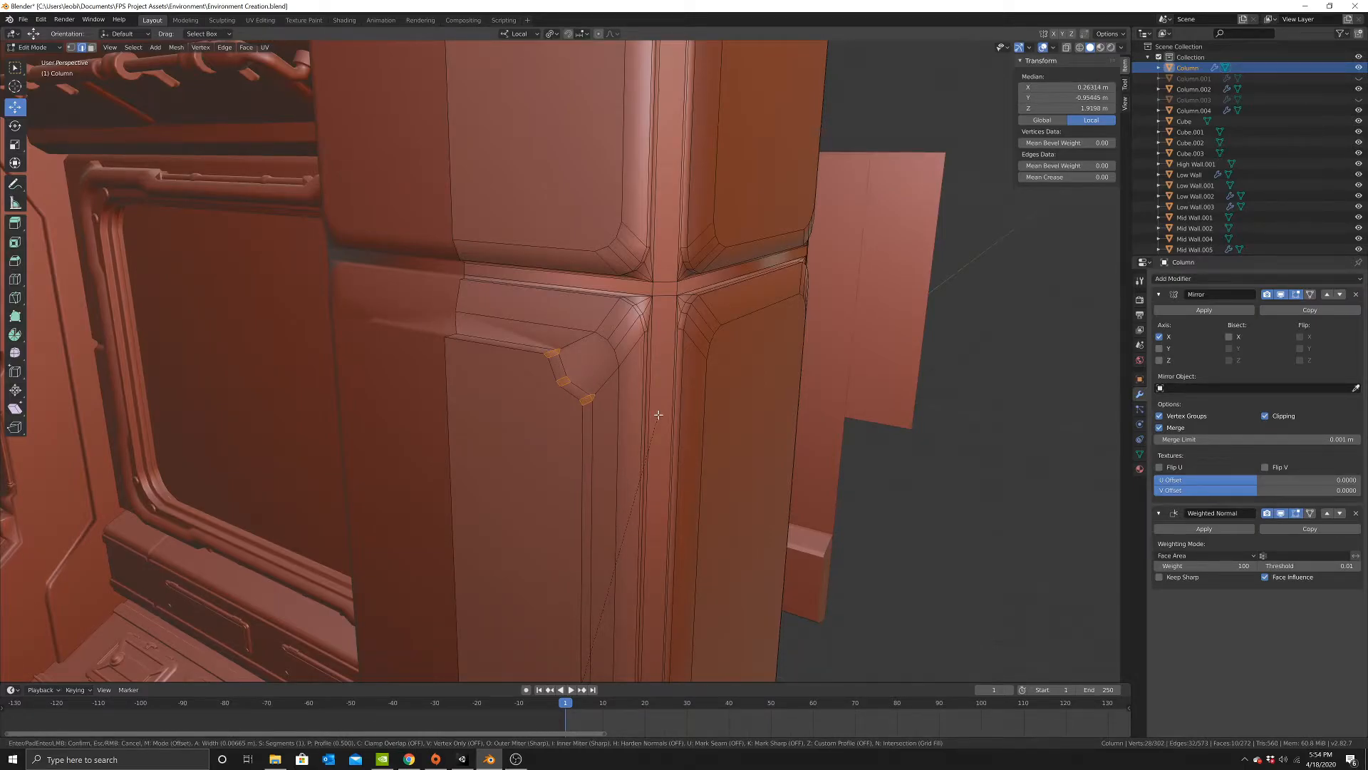
{"action": "left_click", "coordinate": [657, 414]}
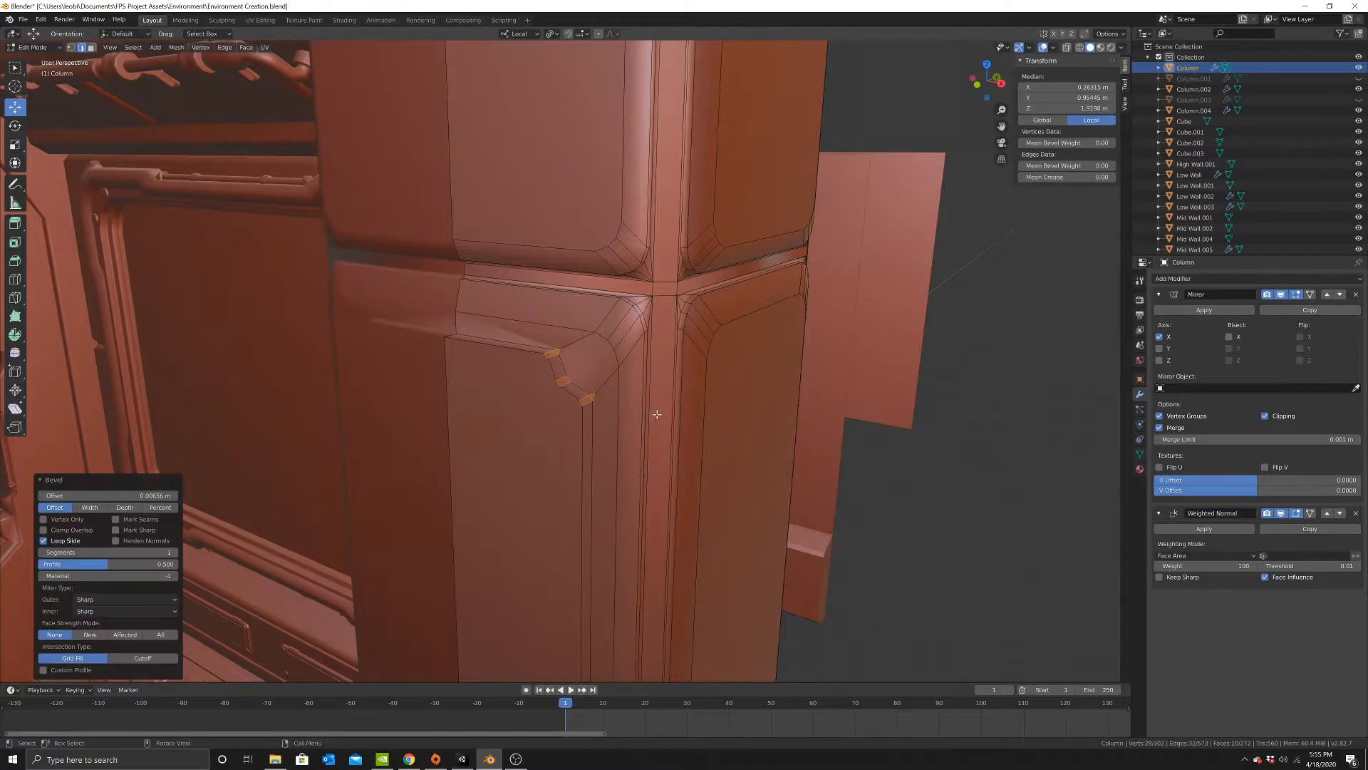
{"action": "key", "text": "Tab"}
{"action": "middle_click_drag", "start_coordinate": [666, 442], "coordinate": [601, 405]}
{"action": "key", "text": "Tab"}
Try merging two vertices across the recess's upper corner using At Center.
{"action": "left_click", "coordinate": [988, 477]}
{"action": "left_click", "coordinate": [71, 47]}
{"action": "left_click", "coordinate": [564, 363]}
{"action": "left_click", "coordinate": [608, 400], "text": "shift"}
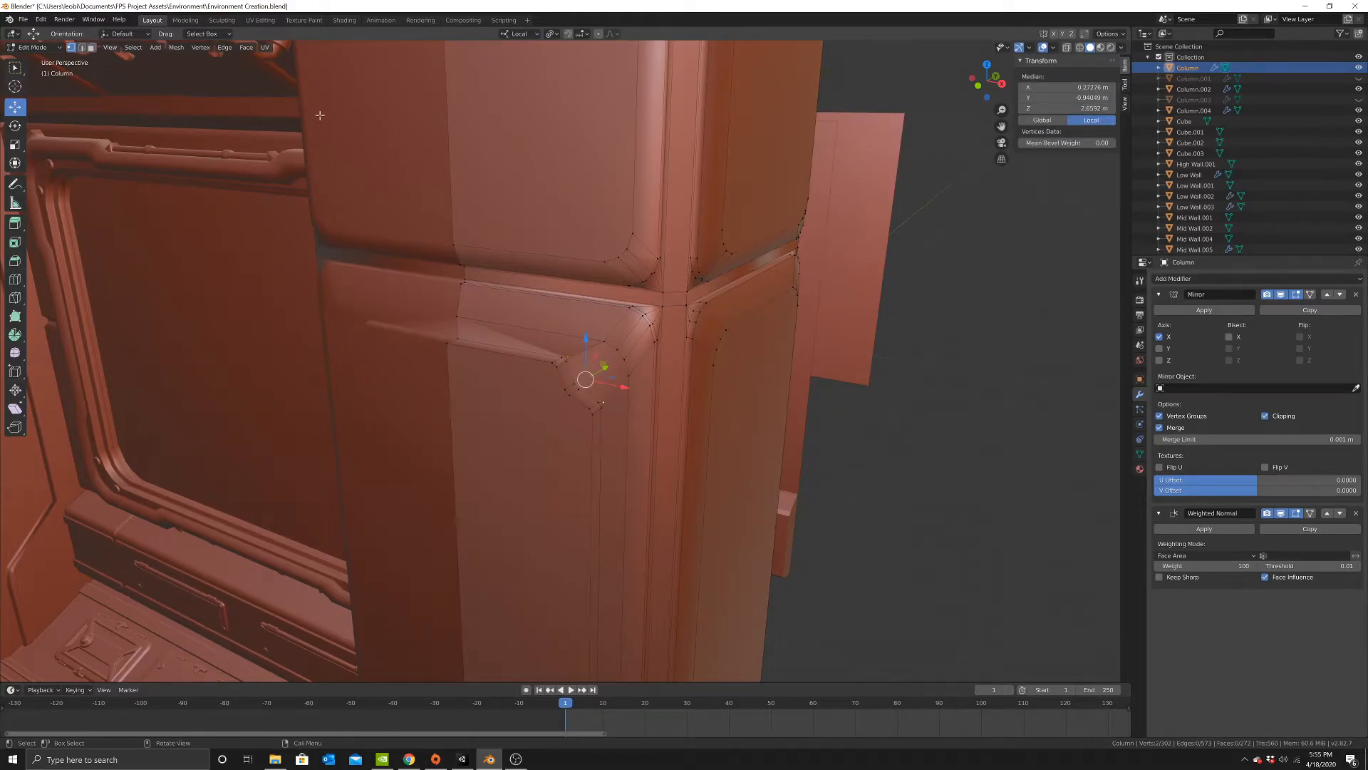
{"action": "right_click", "coordinate": [704, 379]}
{"action": "mouse_move", "coordinate": [705, 379]}
{"action": "left_click", "coordinate": [781, 403]}
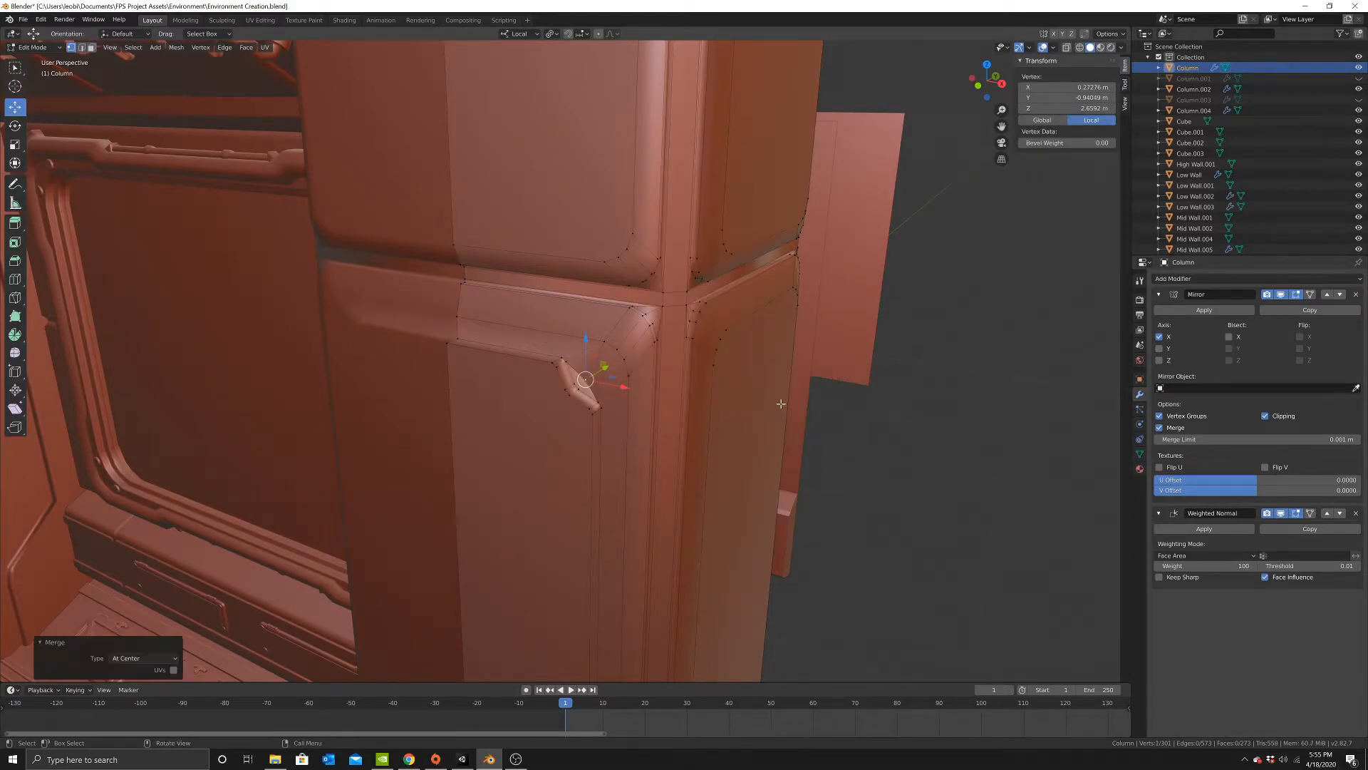
{"action": "key", "text": "ctrl+z"}
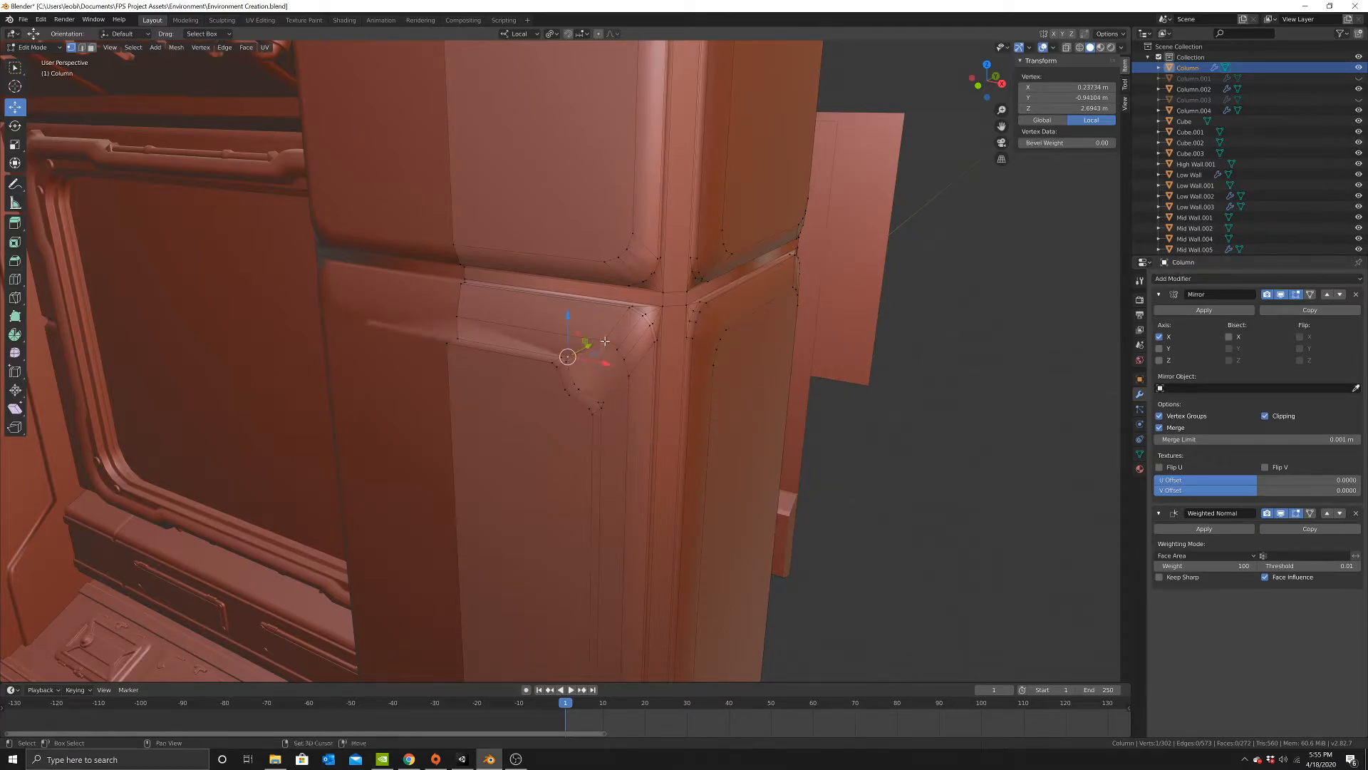
Merge the stray vertices at the recess's upper corner into the neighboring outer corner vertices using At Last.
{"action": "right_click", "coordinate": [883, 385]}
{"action": "left_click", "coordinate": [954, 397]}
{"action": "left_click", "coordinate": [627, 380], "text": "shift"}
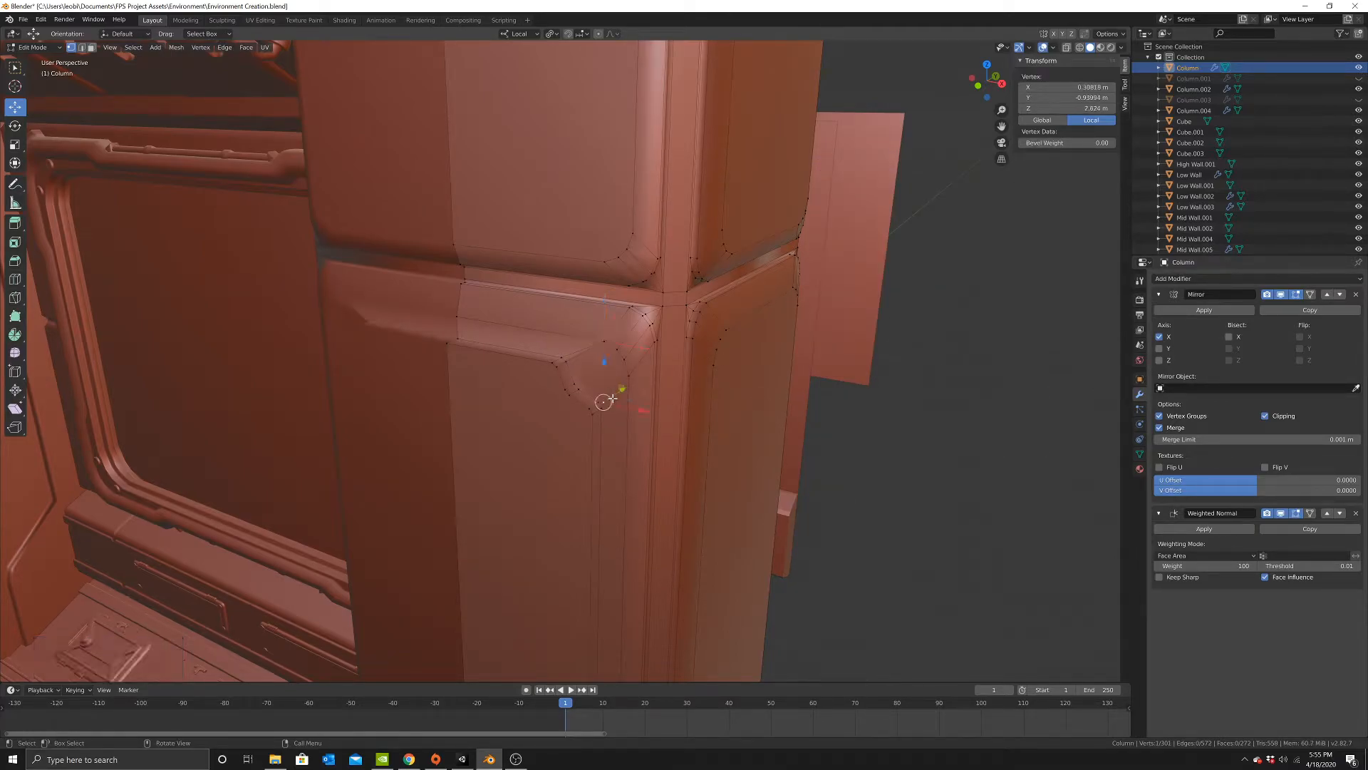
{"action": "right_click", "coordinate": [783, 385]}
{"action": "left_click", "coordinate": [855, 397]}
Merge the two stray vertices at the recess's lower corner into the outer corner vertices using At Last.
{"action": "middle_click_drag", "start_coordinate": [557, 383], "coordinate": [626, 365]}
{"action": "scroll", "coordinate": [626, 364], "scroll_direction": "up", "scroll_amount": 4}
{"action": "left_click", "coordinate": [647, 347]}
{"action": "left_click", "coordinate": [679, 382], "text": "shift"}
{"action": "right_click", "coordinate": [761, 390]}
{"action": "mouse_move", "coordinate": [776, 391]}
{"action": "left_click", "coordinate": [860, 404]}
{"action": "left_click", "coordinate": [605, 385]}
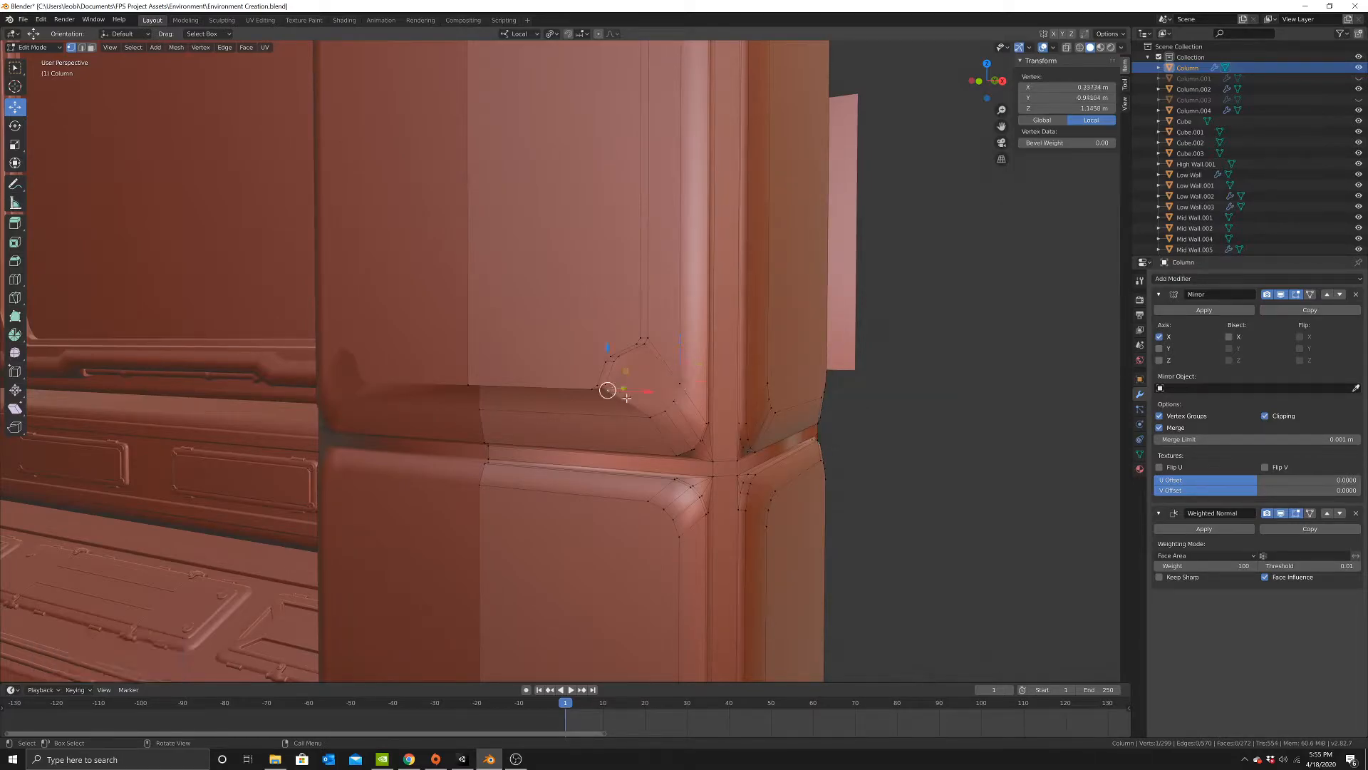
{"action": "left_click", "coordinate": [649, 419], "text": "shift"}
{"action": "right_click", "coordinate": [652, 415]}
{"action": "mouse_move", "coordinate": [705, 406]}
{"action": "left_click", "coordinate": [755, 423]}
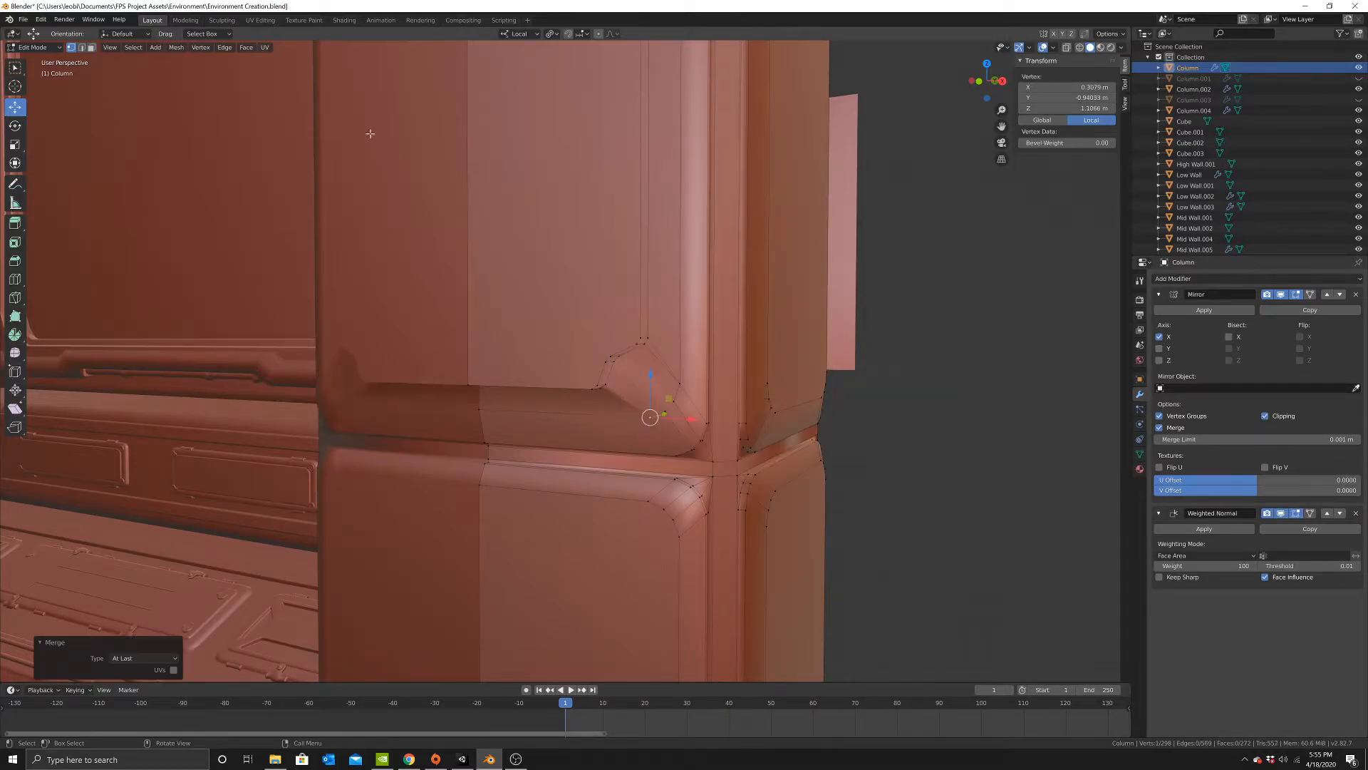
{"action": "key", "text": "alt+a"}
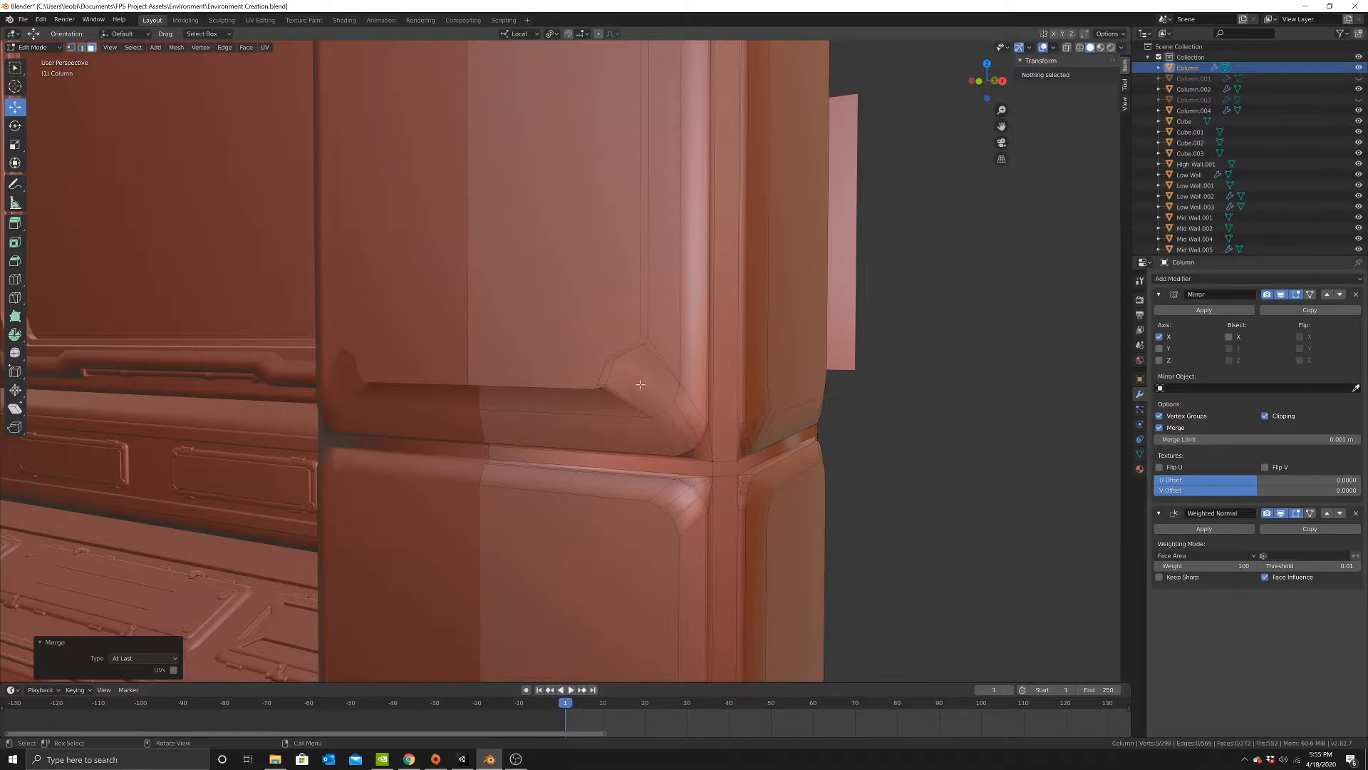
Delete the many-sided faces at the recess's lower and upper corners.
{"action": "left_click", "coordinate": [641, 384]}
{"action": "scroll", "coordinate": [663, 335], "scroll_direction": "down", "scroll_amount": 3}
{"action": "middle_click_drag", "start_coordinate": [685, 267], "coordinate": [678, 305]}
{"action": "scroll", "coordinate": [662, 285], "scroll_direction": "down", "scroll_amount": 4}
{"action": "middle_click_drag", "start_coordinate": [634, 175], "coordinate": [642, 326], "text": "shift"}
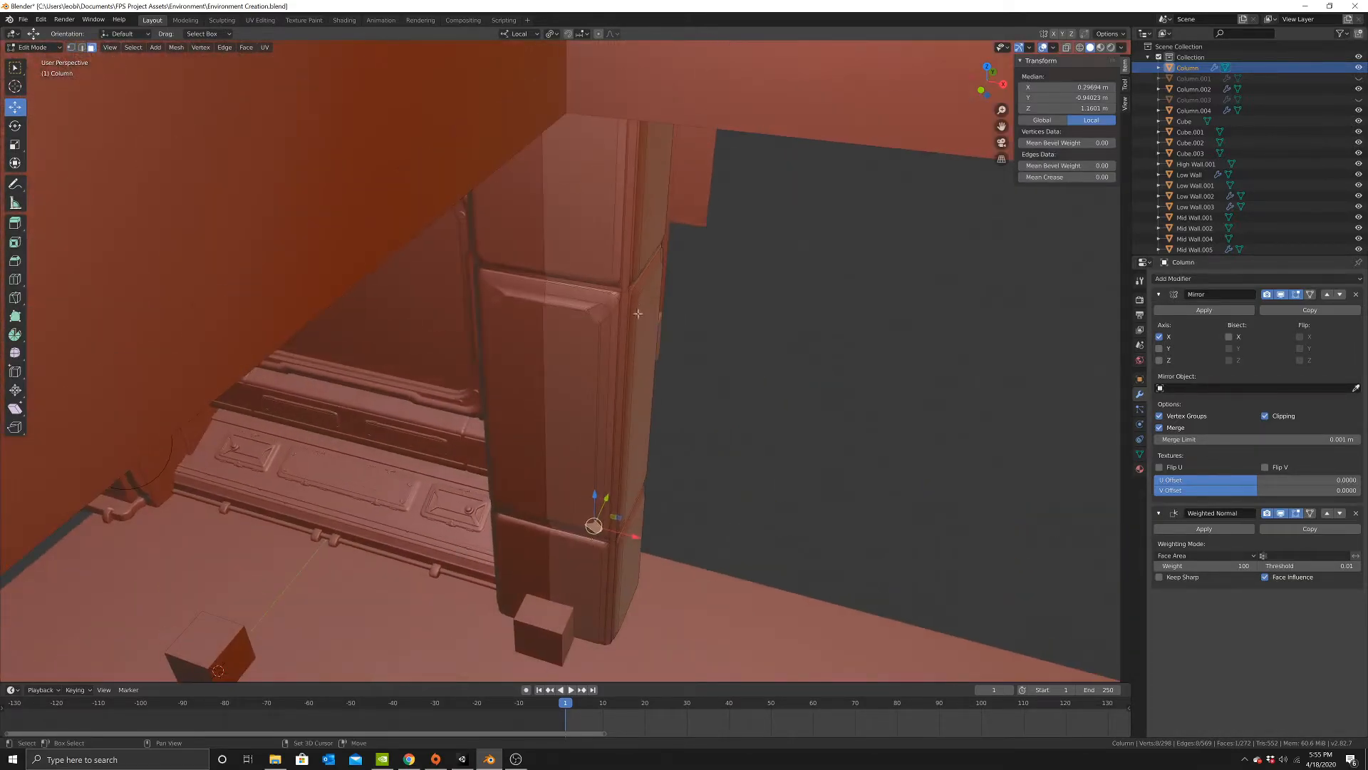
{"action": "scroll", "coordinate": [630, 299], "scroll_direction": "up", "scroll_amount": 5}
{"action": "left_click", "coordinate": [720, 143]}
{"action": "key", "text": "x"}
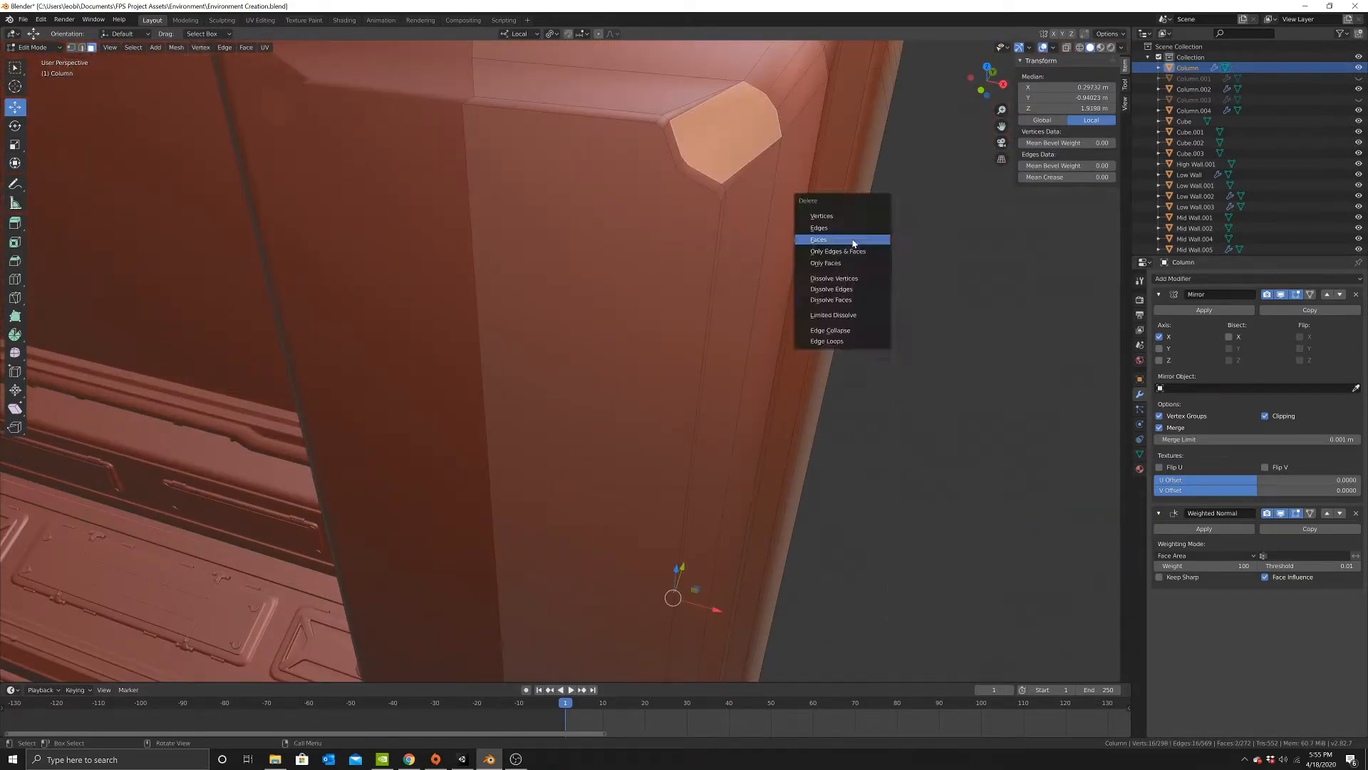
{"action": "left_click", "coordinate": [854, 242]}
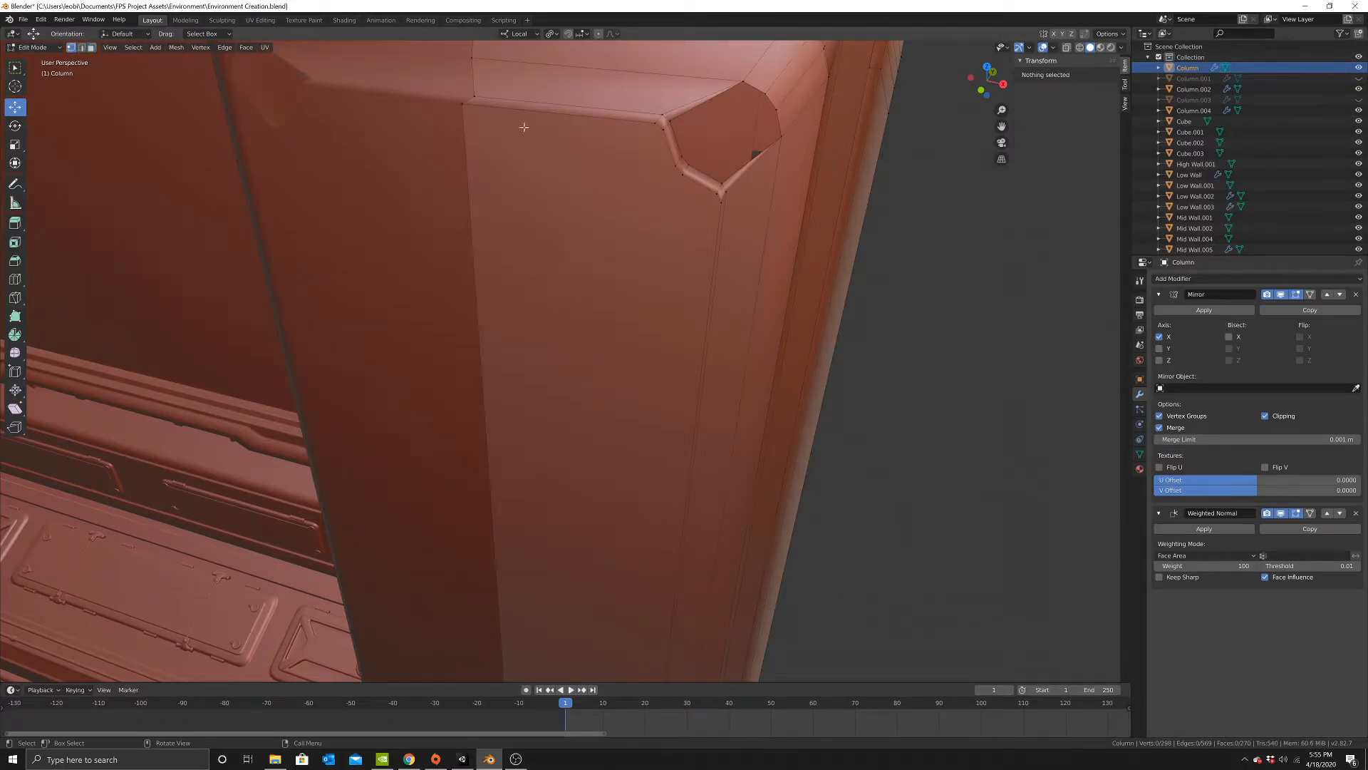
Fill the upper and lower ends of the hole at the recess's upper corner with four-sided faces.
{"action": "middle_click_drag", "start_coordinate": [490, 122], "coordinate": [582, 141]}
{"action": "left_click", "coordinate": [622, 85]}
{"action": "middle_click_drag", "start_coordinate": [622, 85], "coordinate": [668, 129]}
{"action": "left_click", "coordinate": [657, 128], "text": "shift"}
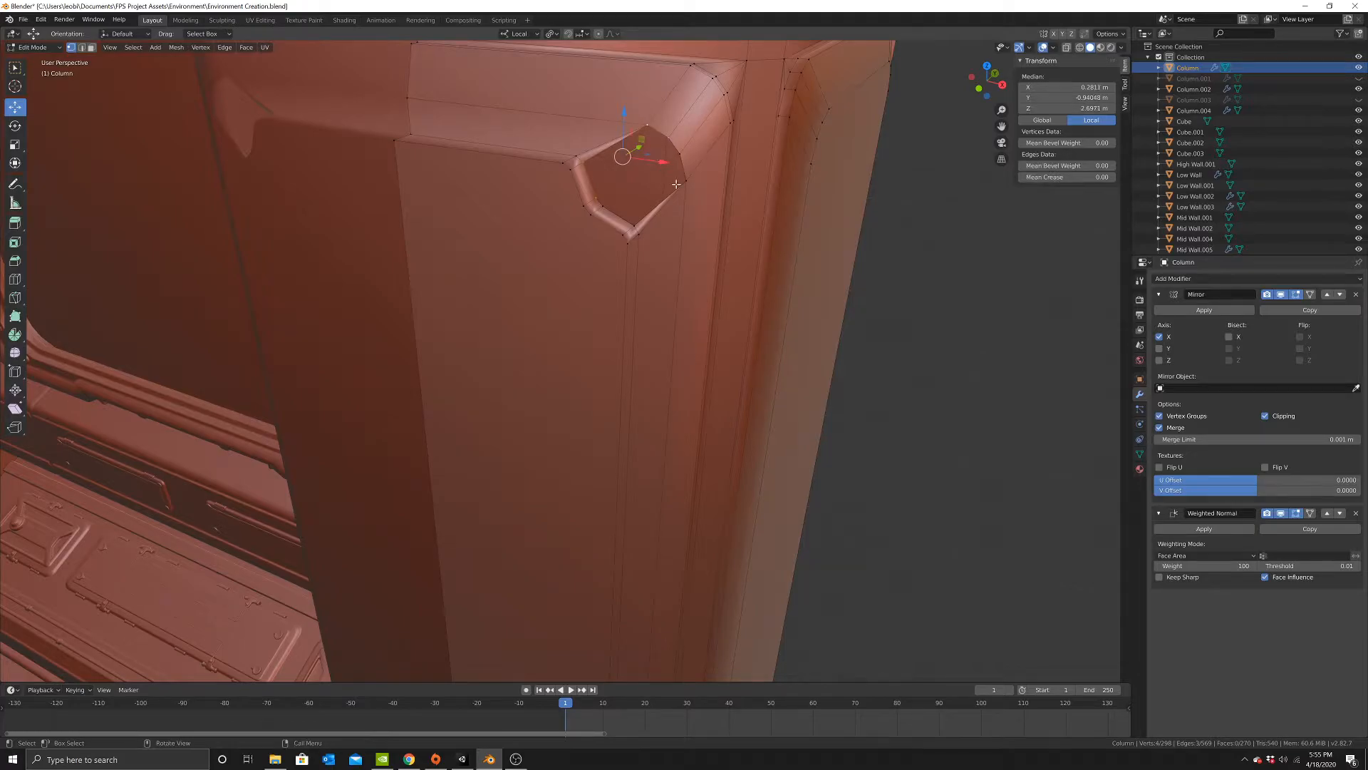
{"action": "key", "text": "f"}
{"action": "left_click", "coordinate": [635, 225]}
{"action": "left_click", "coordinate": [604, 208], "text": "shift"}
{"action": "left_click", "coordinate": [687, 175], "text": "shift"}
{"action": "key", "text": "f"}
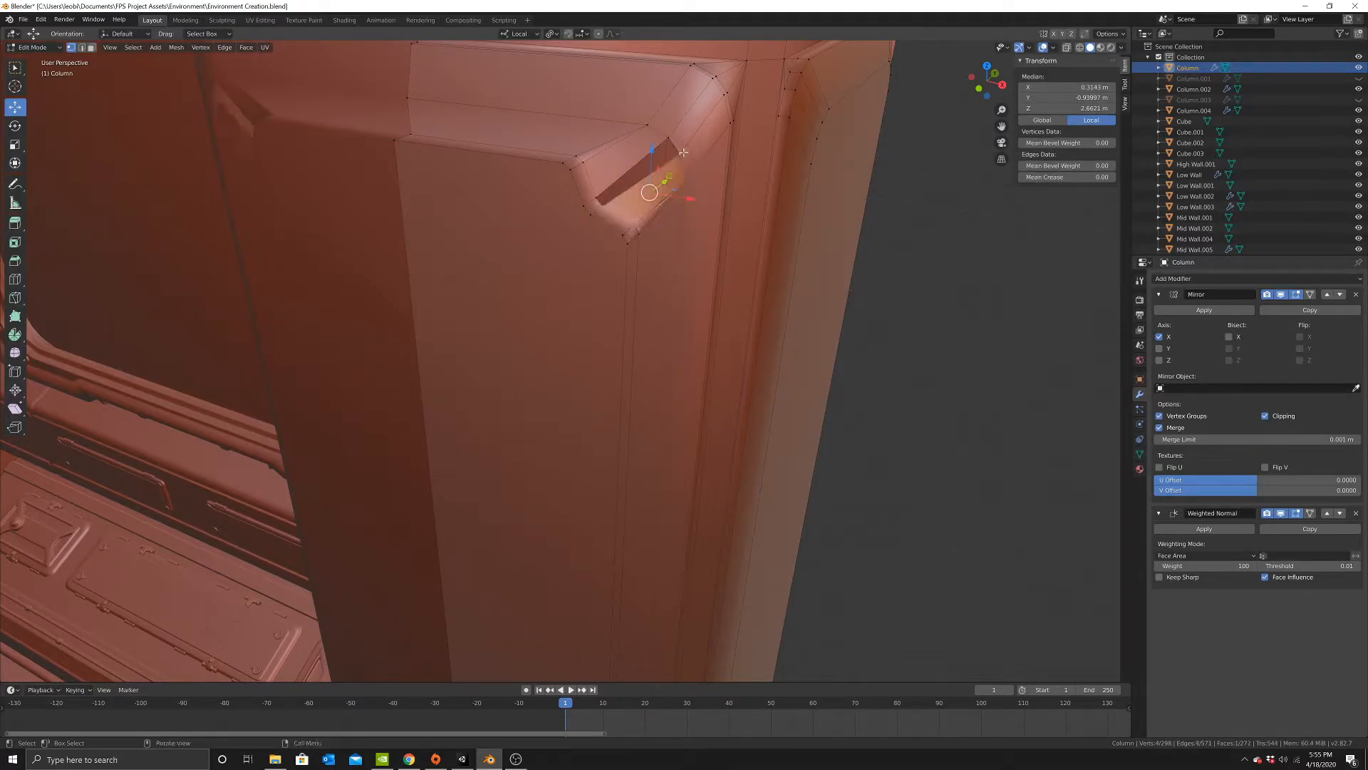
Close the remaining middle gap at the recess's upper corner with a four-sided face.
{"action": "left_click", "coordinate": [673, 139]}
{"action": "left_click", "coordinate": [595, 193], "text": "shift"}
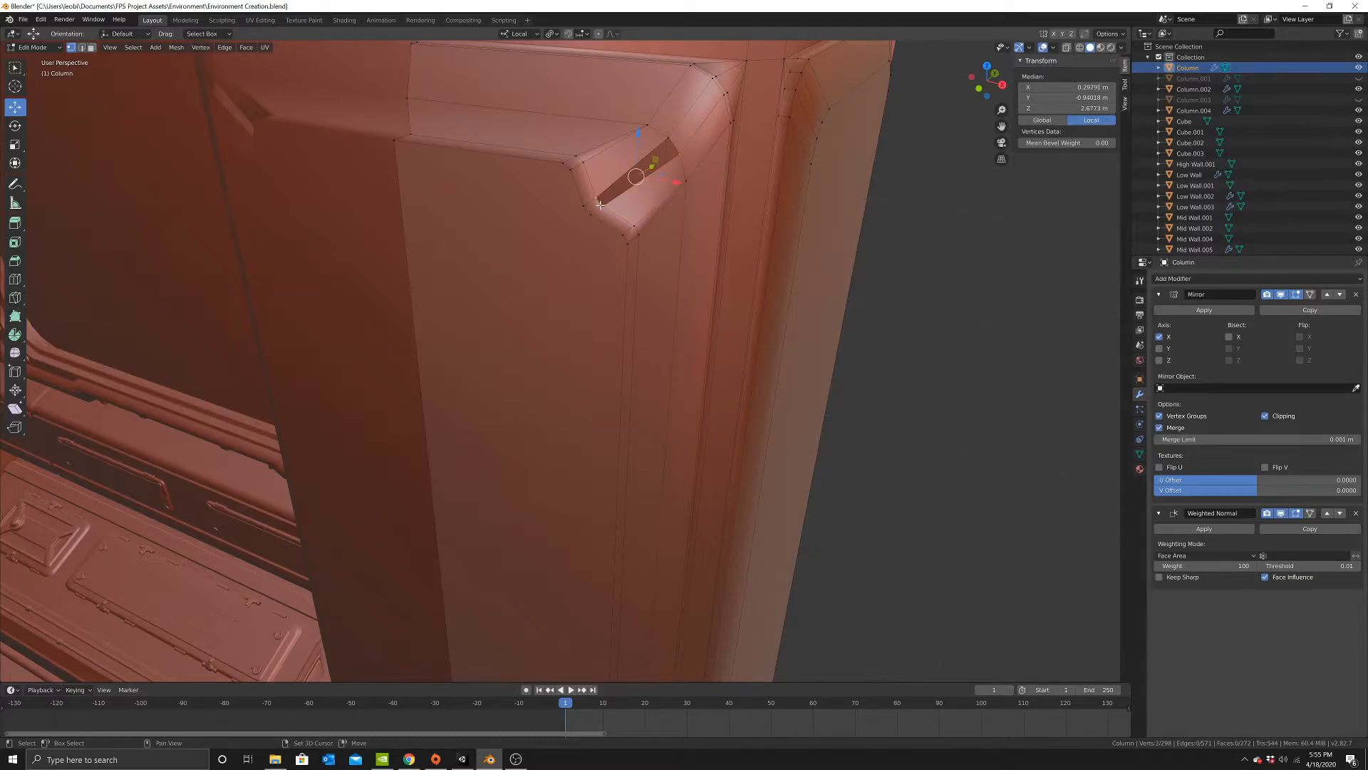
{"action": "left_click", "coordinate": [665, 140], "text": "shift"}
{"action": "key", "text": "f"}
Fill the hole at the recess's lower corner with four-sided faces at its two ends and across its middle.
{"action": "scroll", "coordinate": [684, 185], "scroll_direction": "down", "scroll_amount": 6}
{"action": "key", "text": "Tab"}
{"action": "middle_click_drag", "start_coordinate": [644, 319], "coordinate": [601, 331]}
{"action": "key", "text": "Tab"}
{"action": "middle_click_drag", "start_coordinate": [600, 514], "coordinate": [575, 258], "text": "shift"}
{"action": "scroll", "coordinate": [578, 342], "scroll_direction": "up", "scroll_amount": 3}
{"action": "middle_click_drag", "start_coordinate": [583, 493], "coordinate": [576, 412], "text": "shift"}
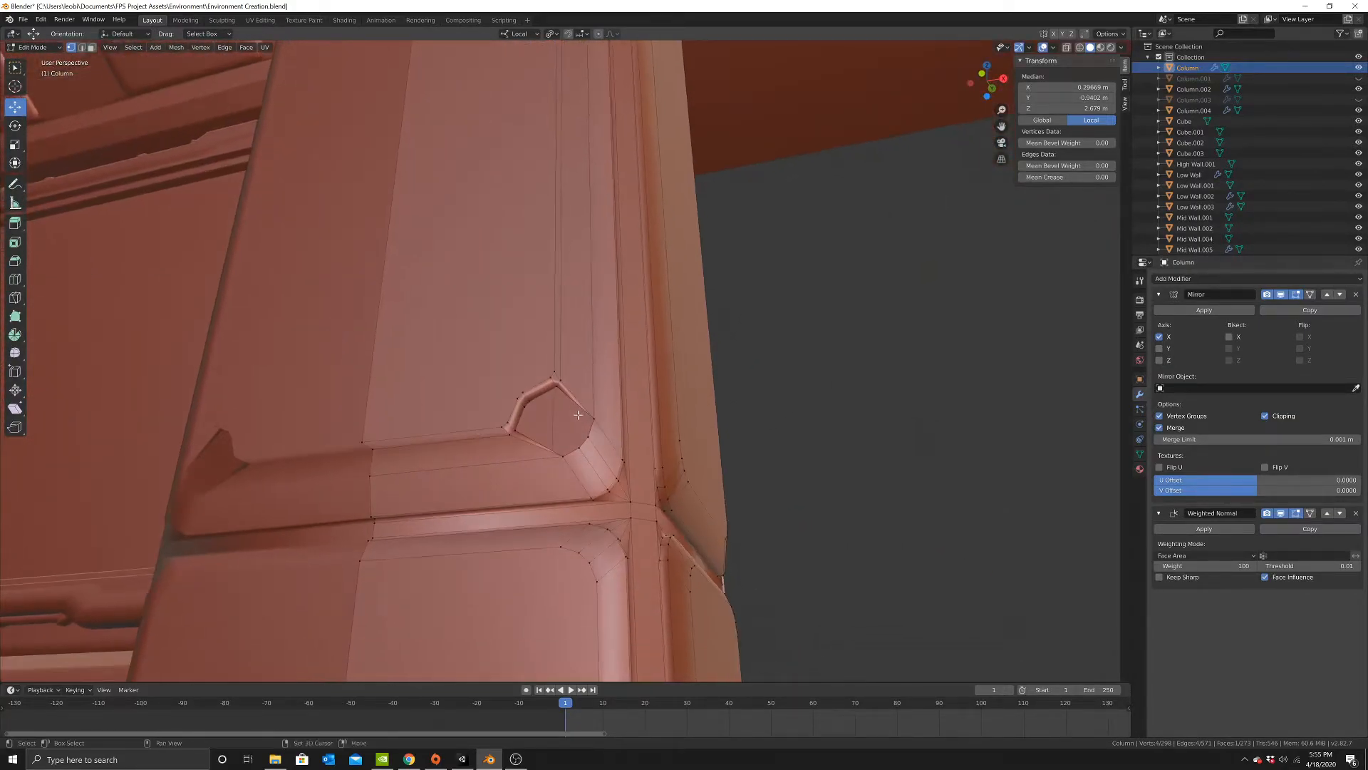
{"action": "scroll", "coordinate": [577, 412], "scroll_direction": "up", "scroll_amount": 1}
{"action": "left_click", "coordinate": [551, 396]}
{"action": "left_click", "coordinate": [521, 410], "text": "shift"}
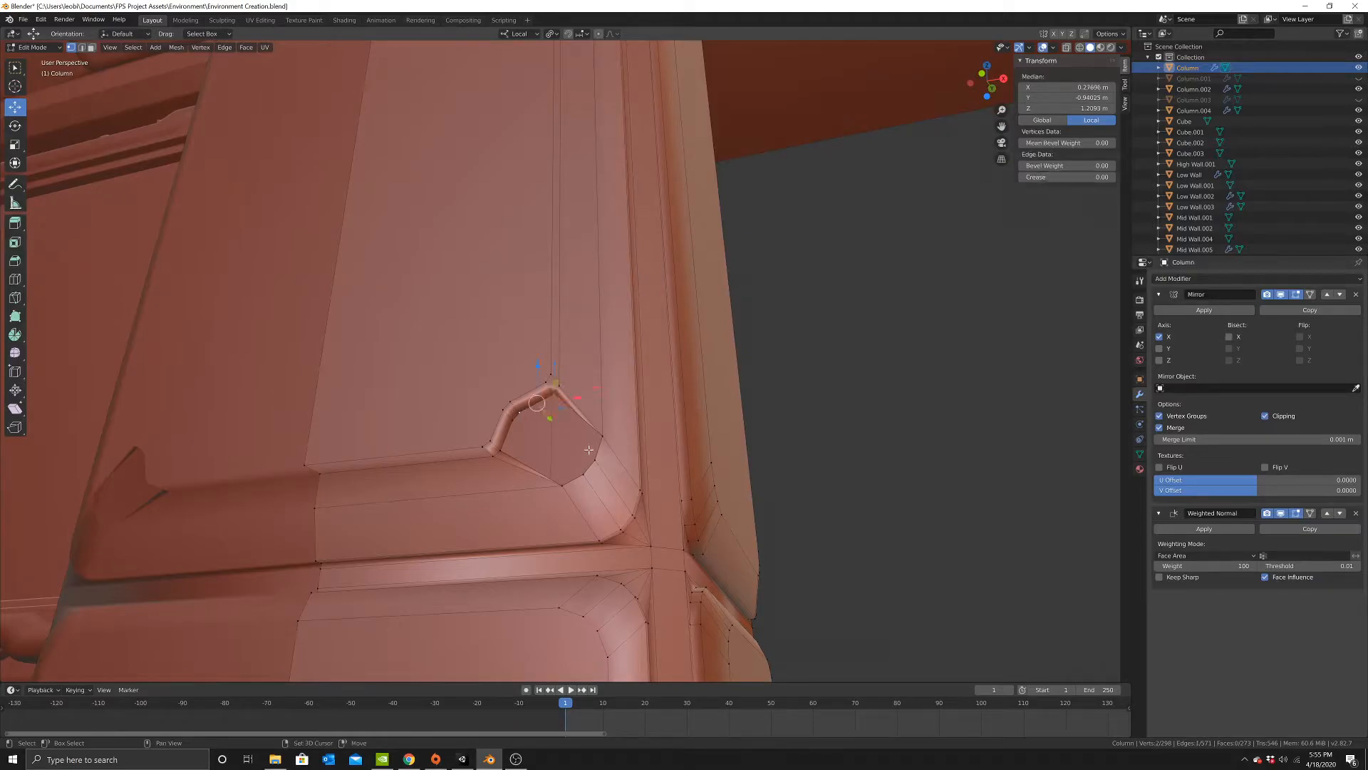
{"action": "key", "text": "f"}
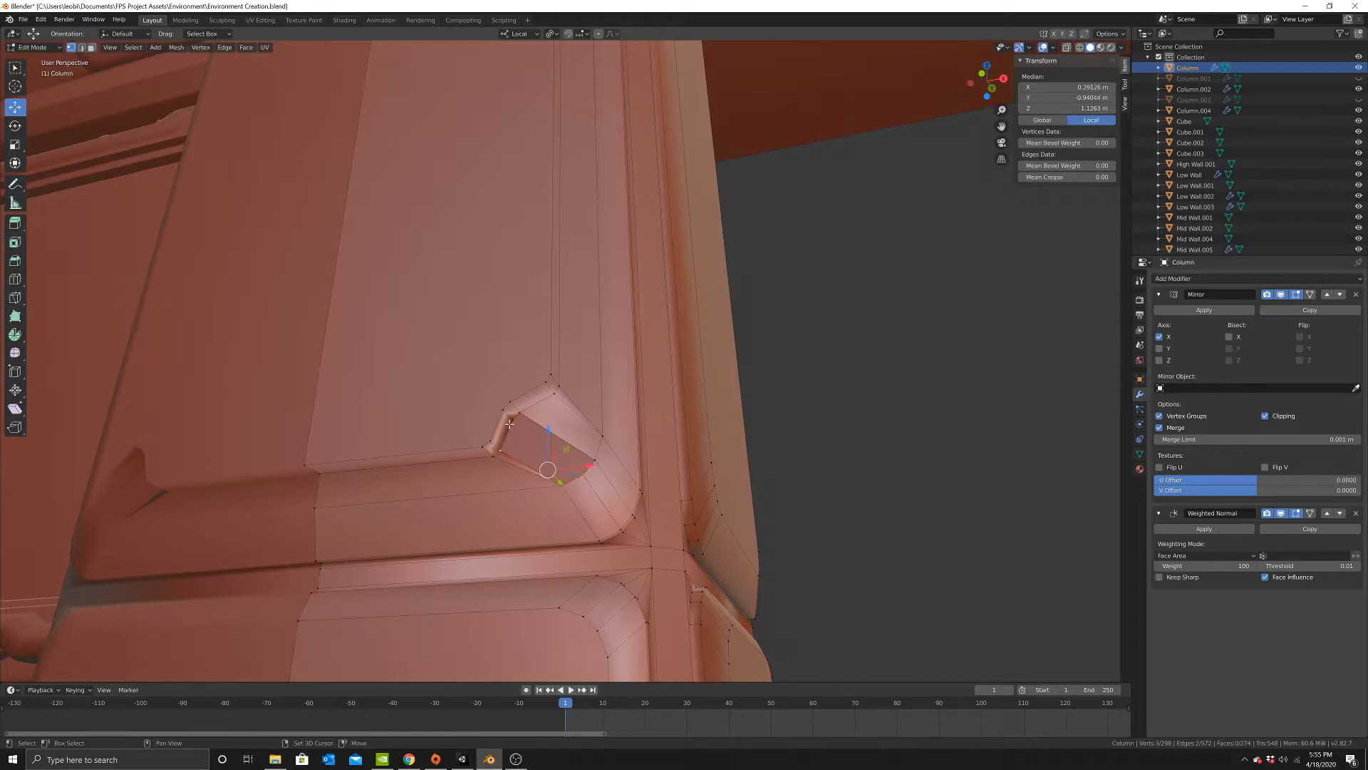
{"action": "key", "text": "f"}
{"action": "left_click", "coordinate": [589, 479], "text": "shift"}
{"action": "key", "text": "f"}
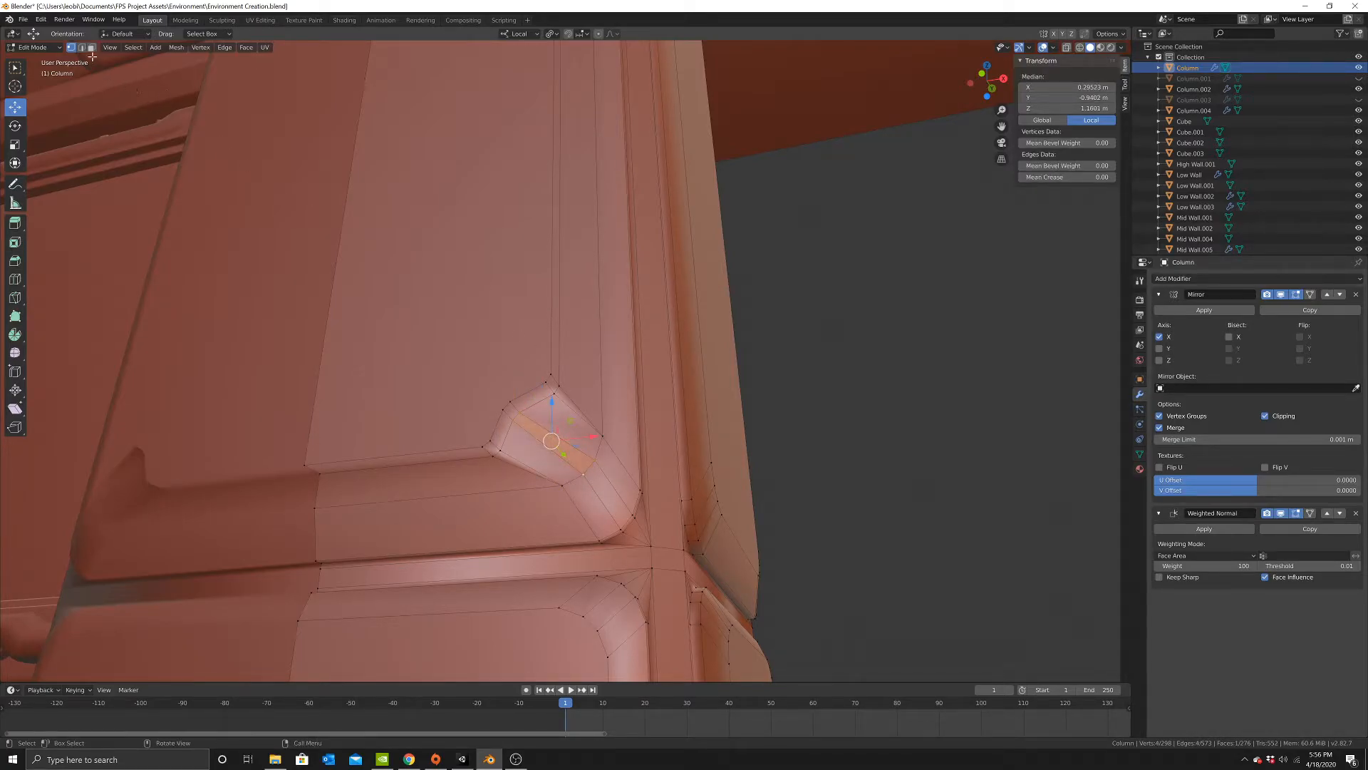
Bevel the outer edge loop around the chamfered front panel with a narrow width.
{"action": "left_click", "coordinate": [83, 49]}
{"action": "left_click", "coordinate": [824, 348]}
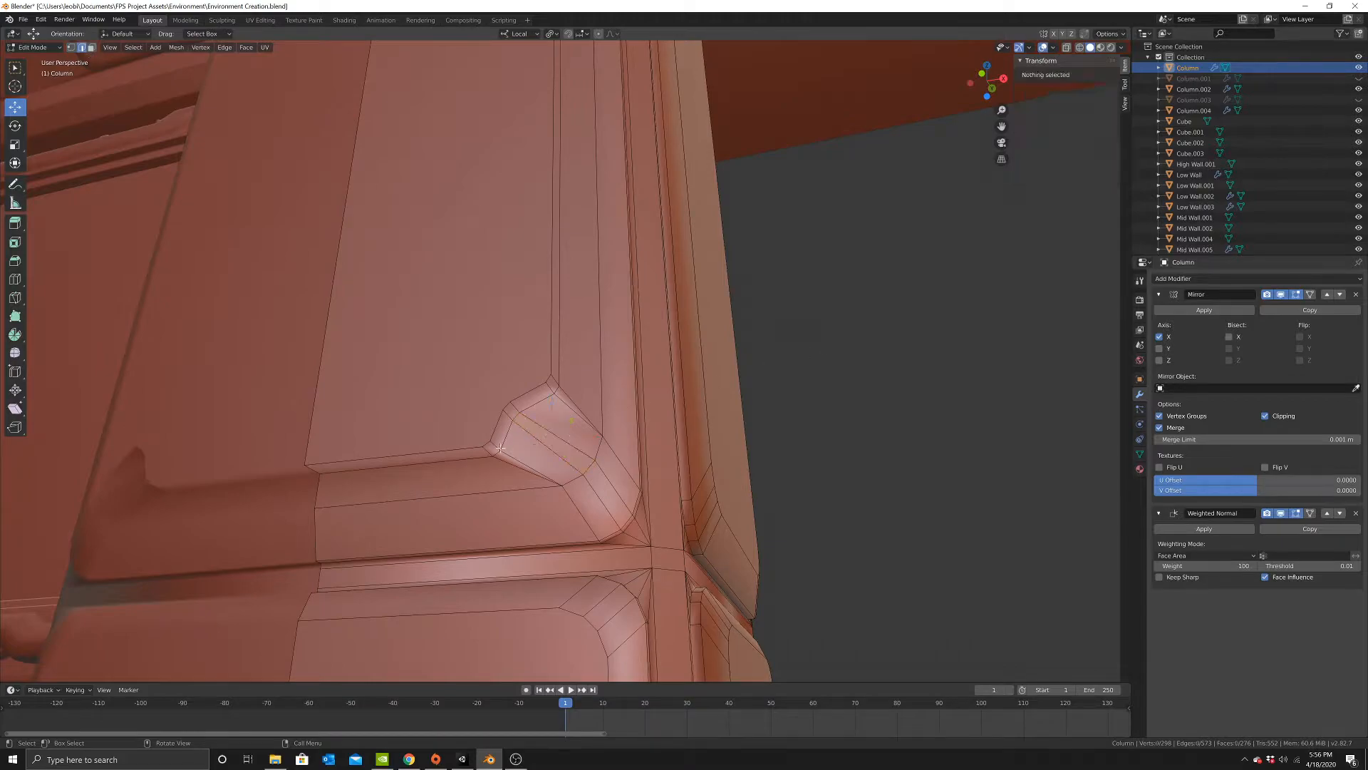
{"action": "left_click", "coordinate": [465, 460], "text": "alt"}
{"action": "key", "text": "ctrl+b"}
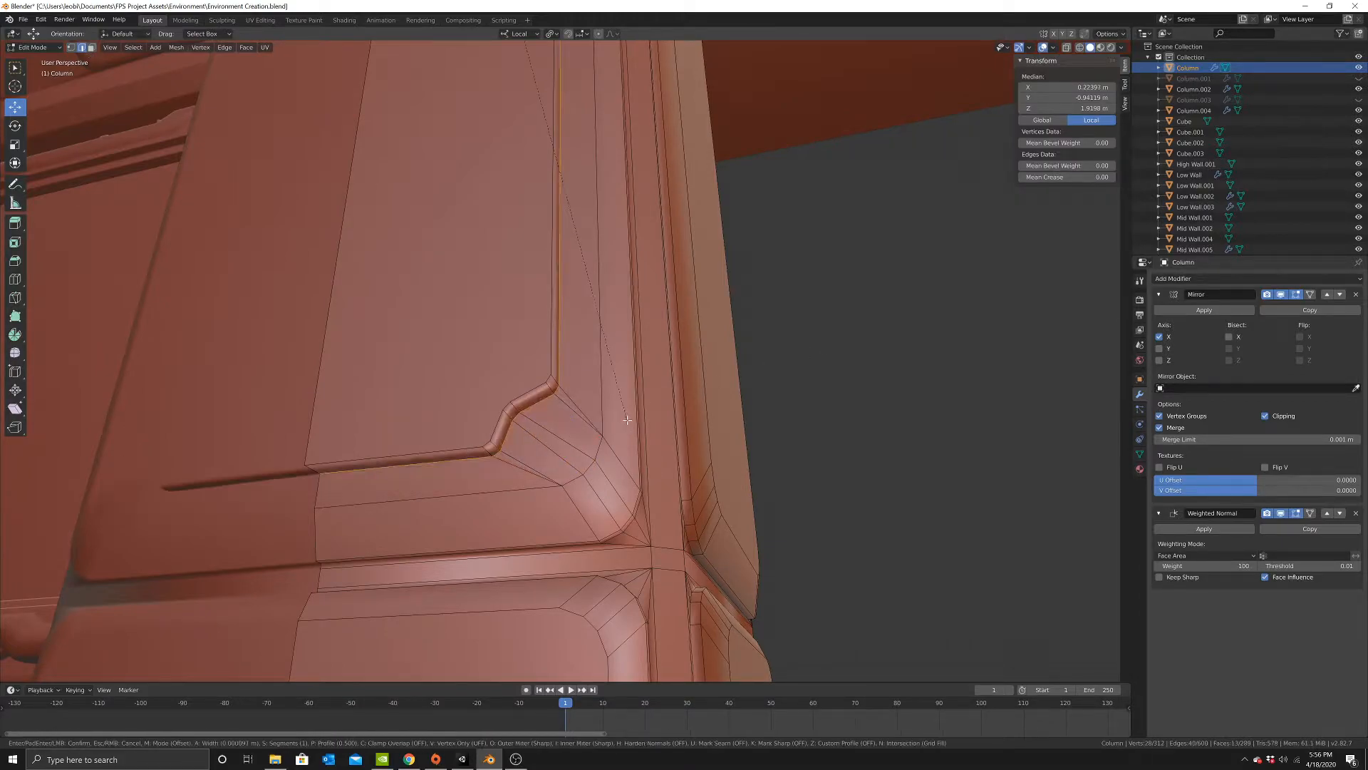
{"action": "left_click", "coordinate": [680, 431]}
Bevel the inner edge loop around the chamfered front panel with a narrow width.
{"action": "key", "text": "alt+a"}
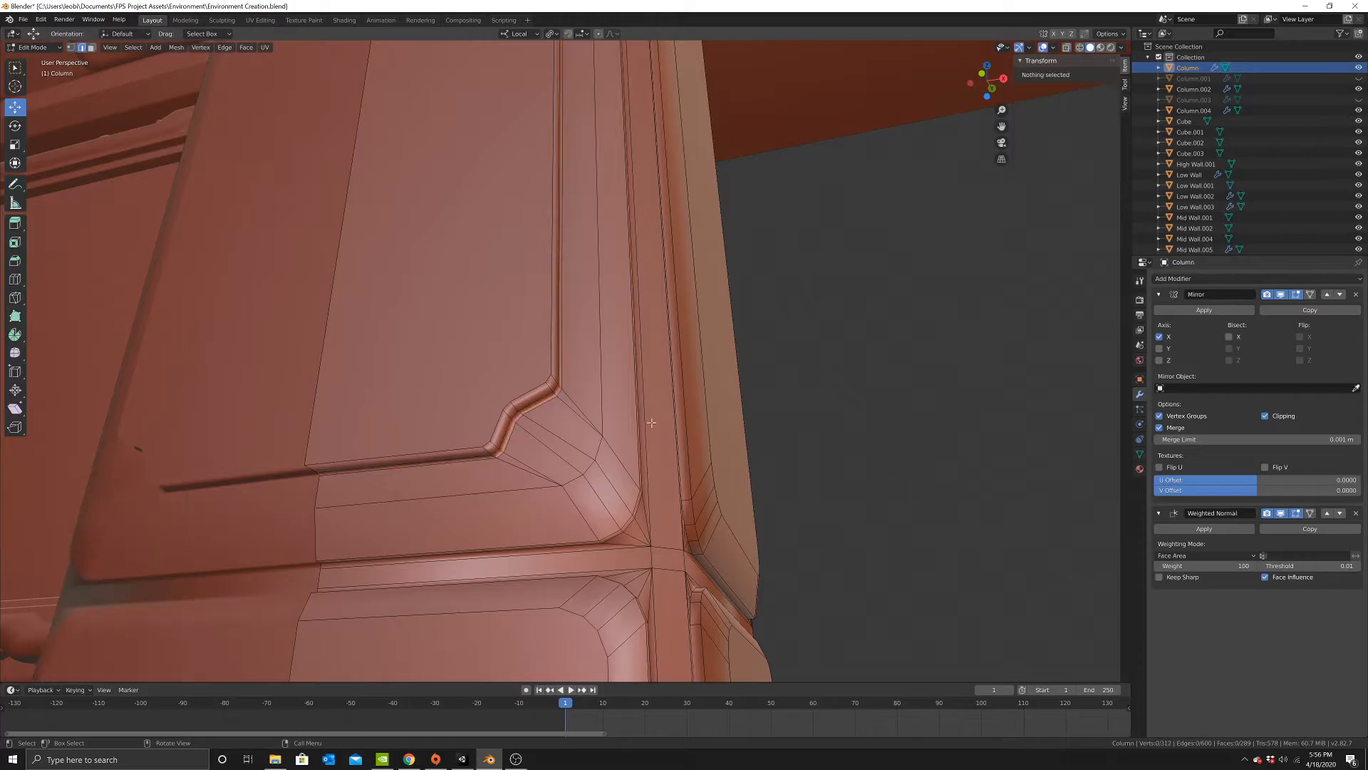
{"action": "left_click", "coordinate": [541, 395], "text": "alt"}
{"action": "key", "text": "ctrl+b"}
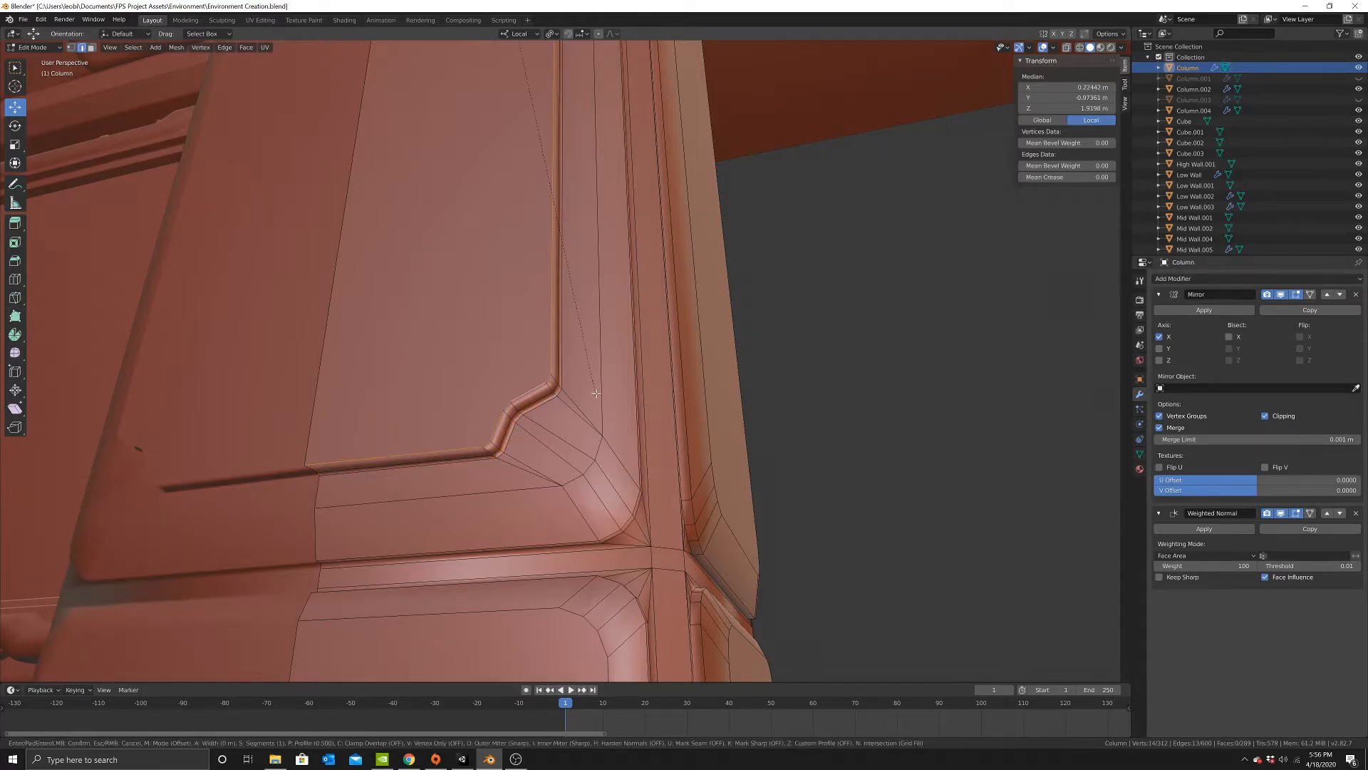
{"action": "left_click", "coordinate": [605, 394]}
{"action": "key", "text": "Tab"}
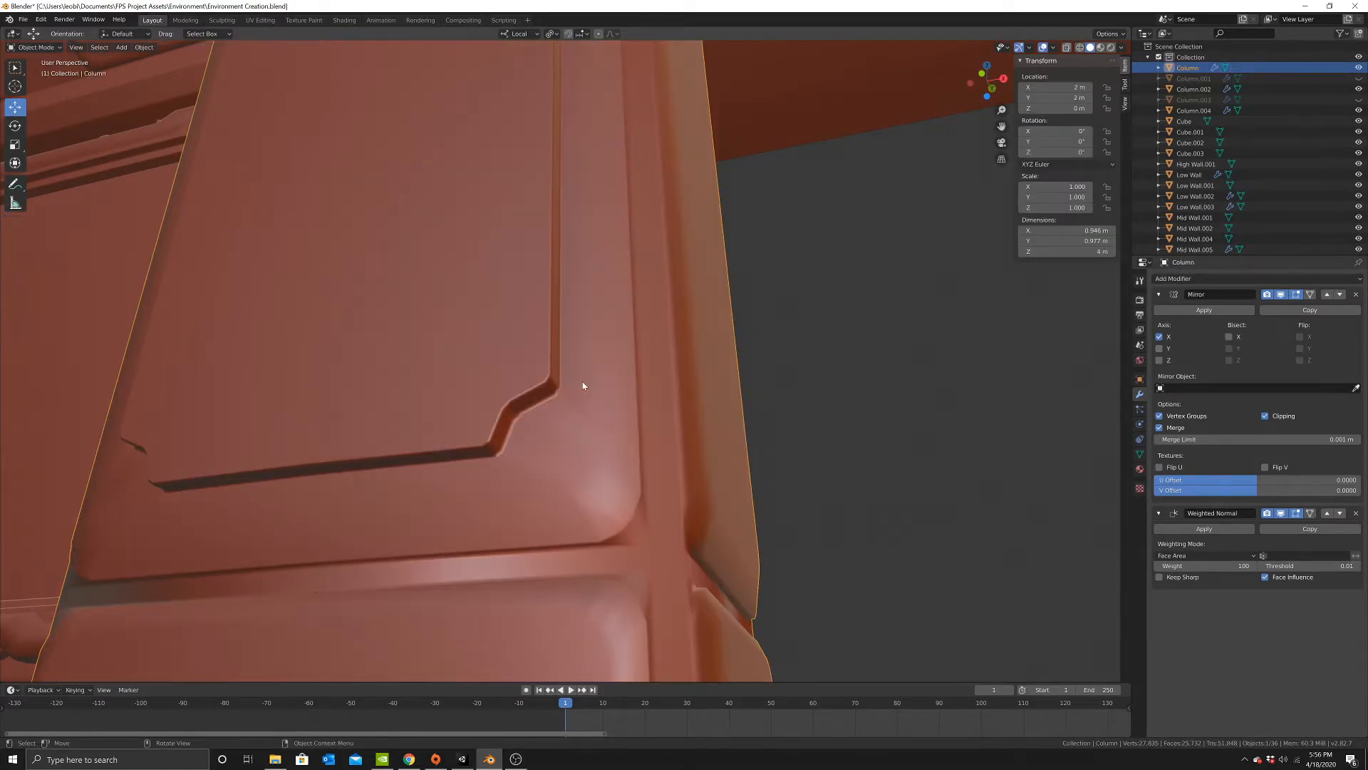
Examine the column's front panel and its beveled outline for shading problems from several angles and distances.
{"action": "scroll", "coordinate": [600, 386], "scroll_direction": "down", "scroll_amount": 9}
{"action": "middle_click_drag", "start_coordinate": [617, 392], "coordinate": [631, 363]}
{"action": "key", "text": "Tab"}
{"action": "scroll", "coordinate": [629, 371], "scroll_direction": "up", "scroll_amount": 3}
{"action": "middle_click_drag", "start_coordinate": [606, 456], "coordinate": [611, 428]}
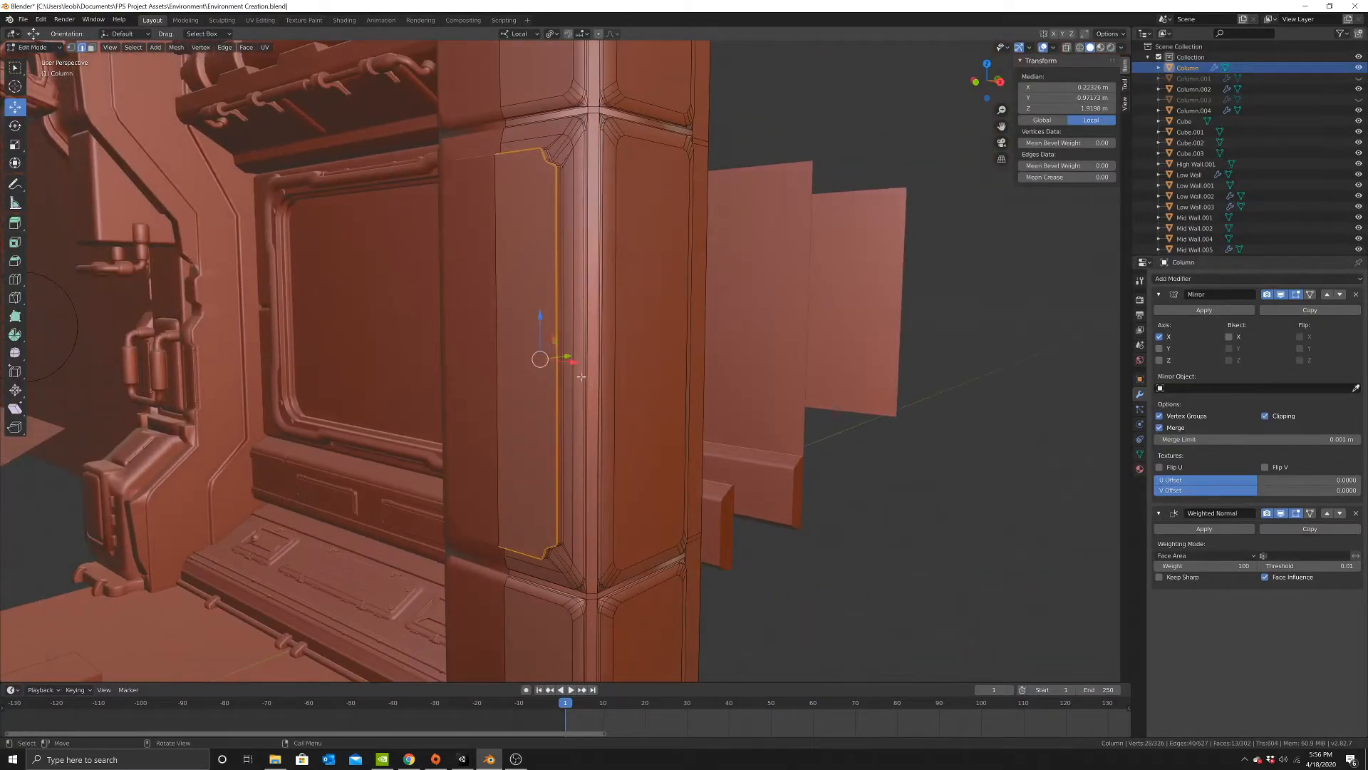
{"action": "middle_click_drag", "start_coordinate": [574, 366], "coordinate": [124, 297]}
{"action": "left_click", "coordinate": [15, 279]}
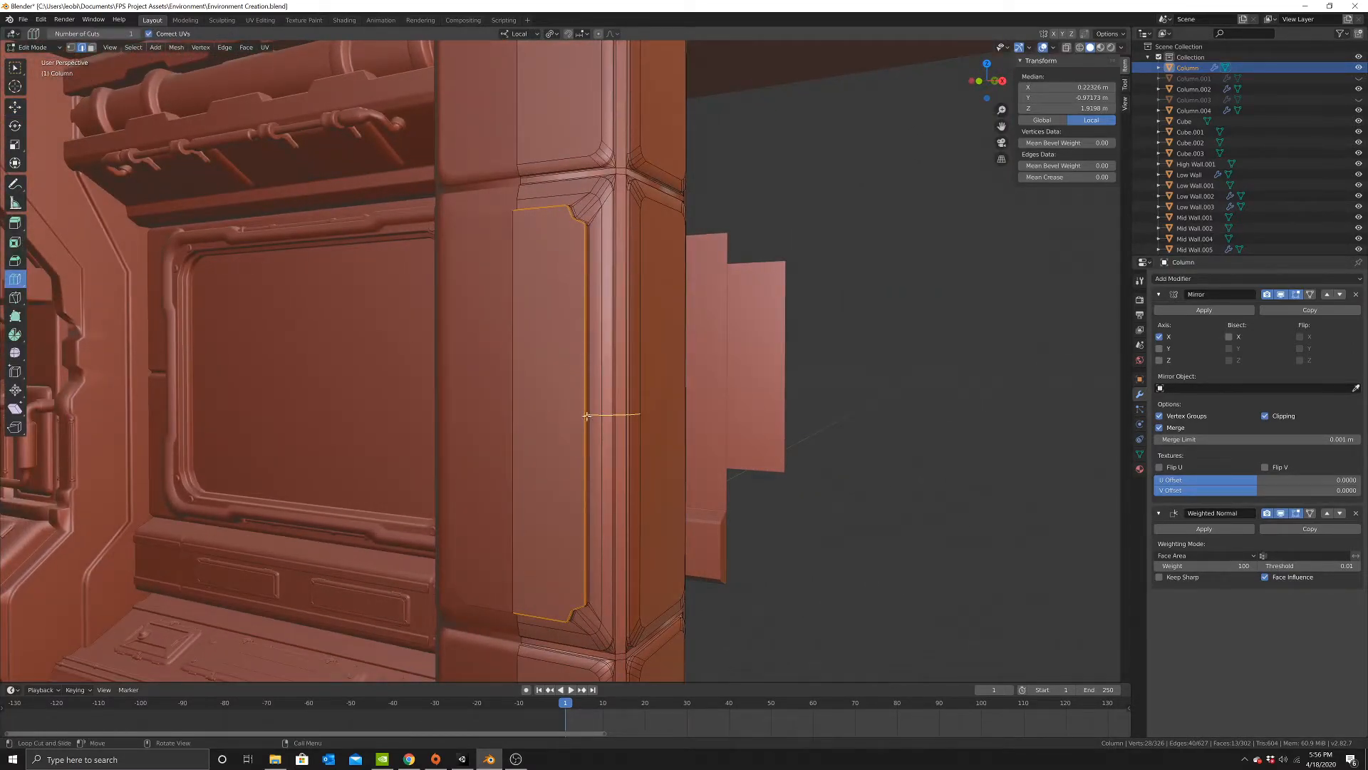
{"action": "scroll", "coordinate": [715, 421], "scroll_direction": "down", "scroll_amount": 6}
{"action": "key", "text": "Tab"}
{"action": "middle_click_drag", "start_coordinate": [687, 430], "coordinate": [603, 444]}
{"action": "scroll", "coordinate": [603, 445], "scroll_direction": "up", "scroll_amount": 5}
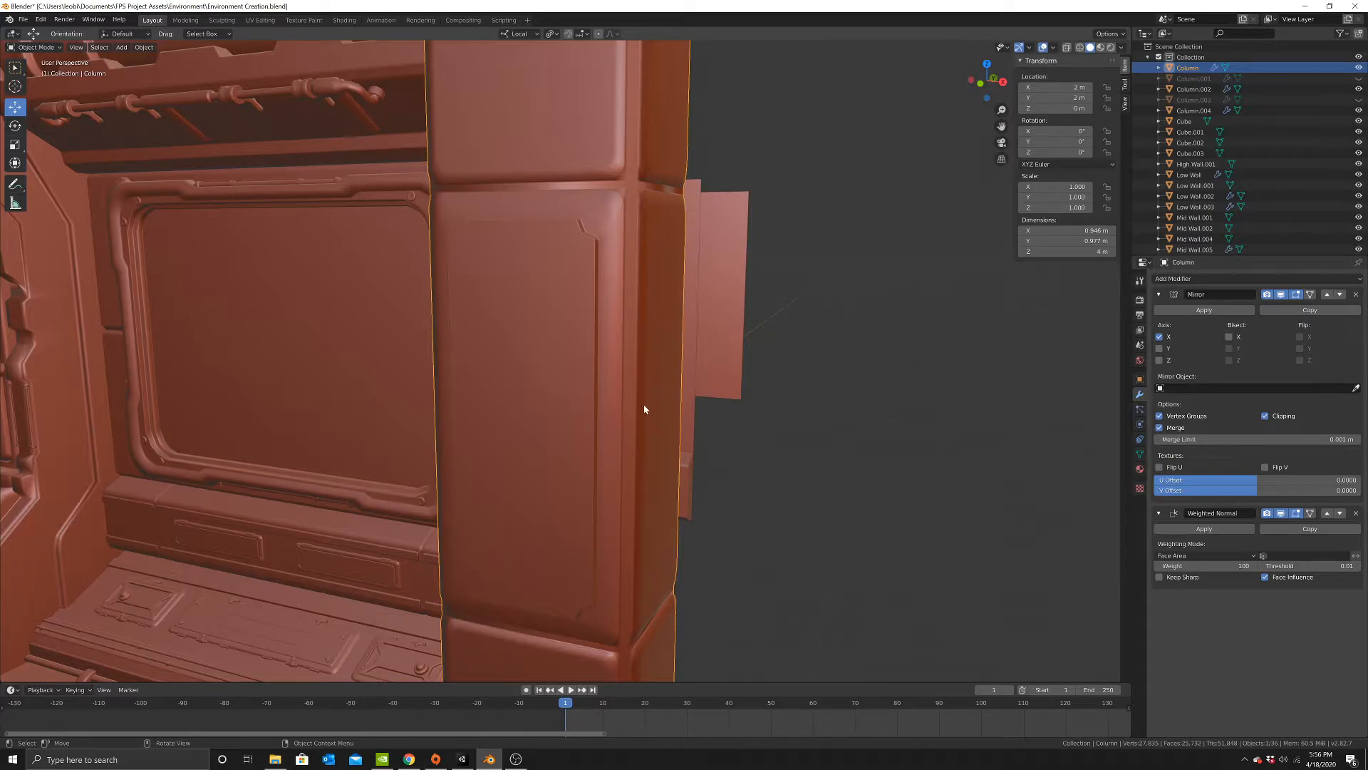
{"action": "middle_click_drag", "start_coordinate": [595, 437], "coordinate": [529, 504]}
{"action": "key", "text": "Tab"}
{"action": "scroll", "coordinate": [606, 406], "scroll_direction": "up", "scroll_amount": 5}
{"action": "key", "text": "Tab"}
{"action": "scroll", "coordinate": [610, 420], "scroll_direction": "down", "scroll_amount": 6}
{"action": "key", "text": "Tab"}
{"action": "scroll", "coordinate": [627, 467], "scroll_direction": "up", "scroll_amount": 4}
{"action": "key", "text": "Tab"}
{"action": "key", "text": "Tab"}
Add one centered vertical loop cut to the small cube at the column's base and mark the loop as a seam.
{"action": "mouse_move", "coordinate": [531, 511]}
{"action": "left_mouse_down"}
{"action": "mouse_move", "coordinate": [531, 486]}
{"action": "mouse_move", "coordinate": [518, 494]}
{"action": "left_mouse_up"}
{"action": "right_click", "coordinate": [749, 484]}
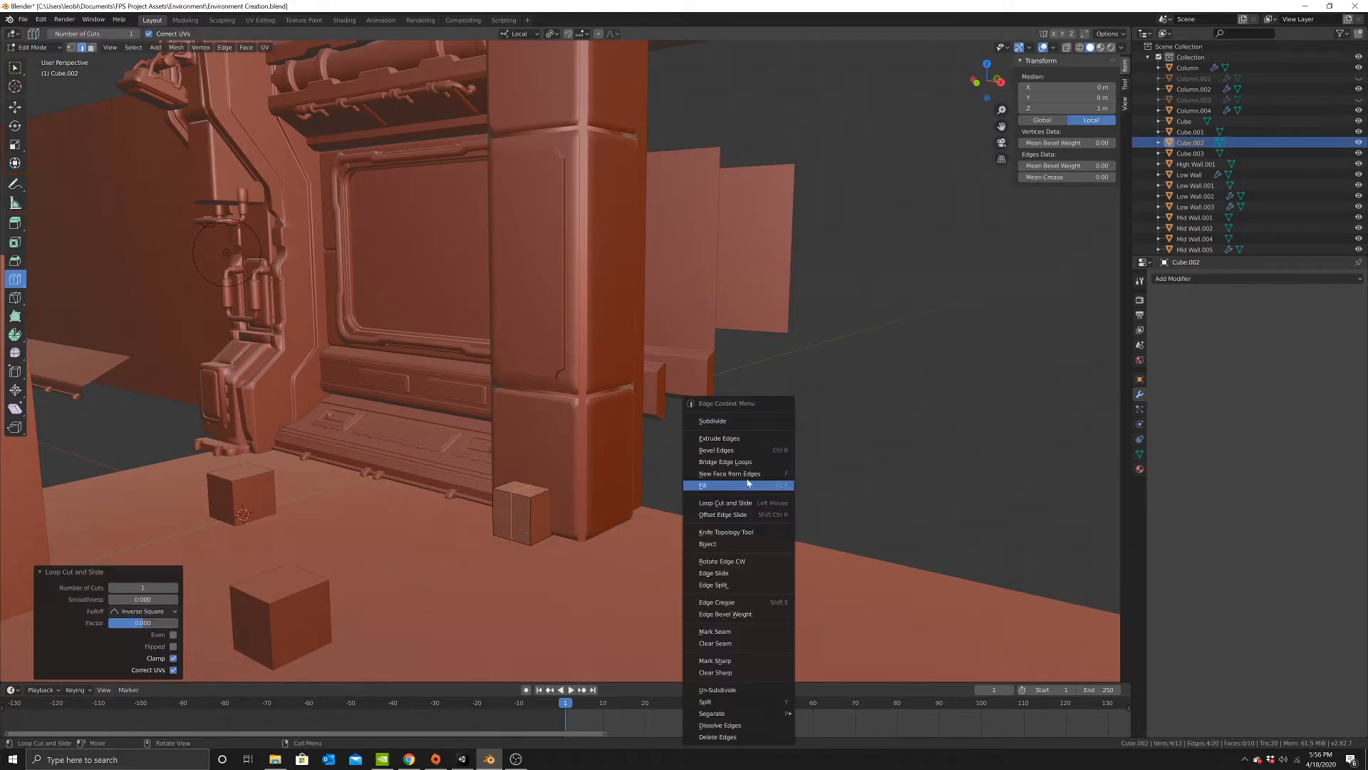
{"action": "left_click", "coordinate": [718, 632]}
Delete the faces on one side of the cube's center cut to leave half a cube.
{"action": "middle_click_drag", "start_coordinate": [502, 440], "coordinate": [183, 114]}
{"action": "left_click", "coordinate": [15, 67]}
{"action": "left_click", "coordinate": [91, 47]}
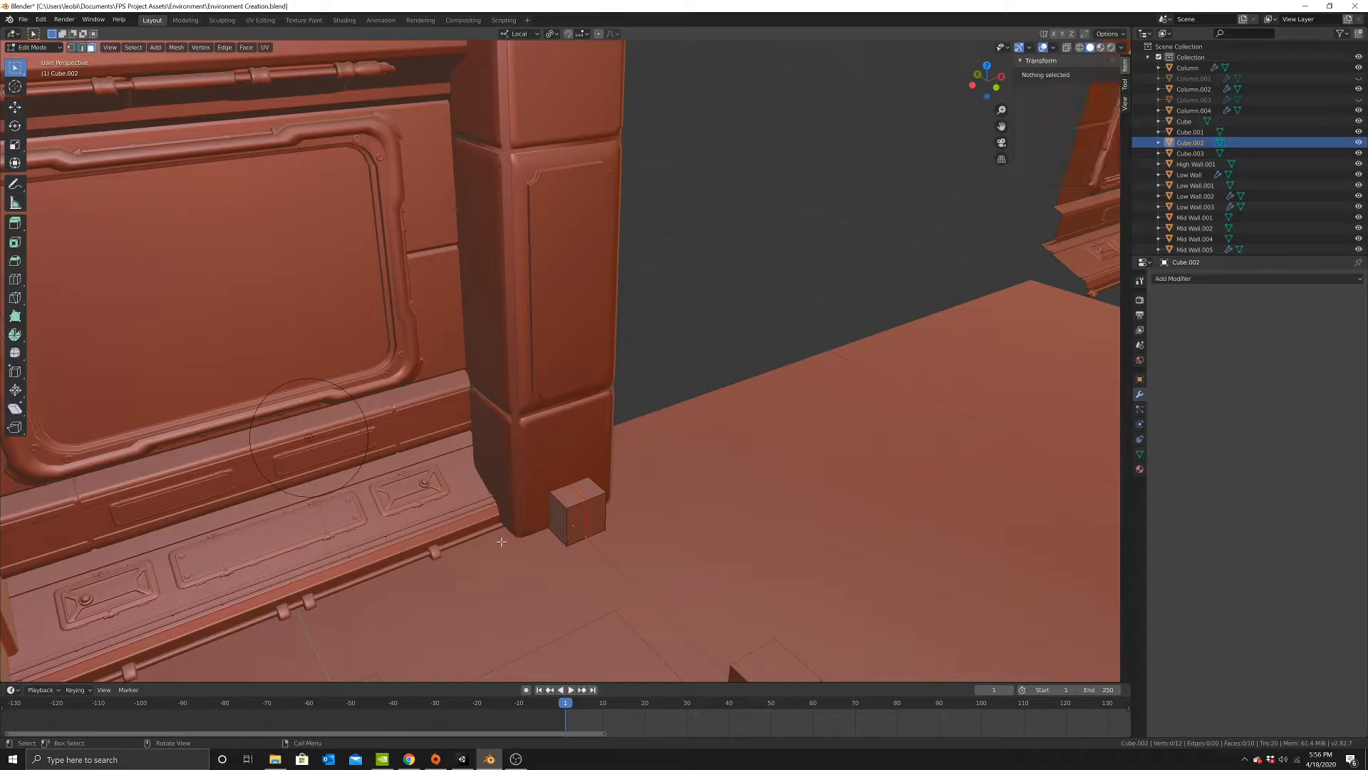
{"action": "left_click", "coordinate": [559, 505]}
{"action": "key", "text": "x"}
{"action": "left_click", "coordinate": [558, 505]}
{"action": "key", "text": "Tab"}
Duplicate the half cube with an offset of 1 m.
{"action": "middle_click_drag", "start_coordinate": [559, 503], "coordinate": [527, 499]}
{"action": "key", "text": "shift+d"}
{"action": "key", "text": "1"}
{"action": "key", "text": "Return"}
Join the half cube at the column's base into the Column object.
{"action": "left_click", "coordinate": [526, 504]}
{"action": "left_click", "coordinate": [597, 457], "text": "shift"}
{"action": "key", "text": "ctrl+j"}
Switch to wireframe shading and delete one face beside the open side of the joined half cube.
{"action": "key", "text": "Tab"}
{"action": "scroll", "coordinate": [587, 455], "scroll_direction": "up", "scroll_amount": 3}
{"action": "key", "text": "z"}
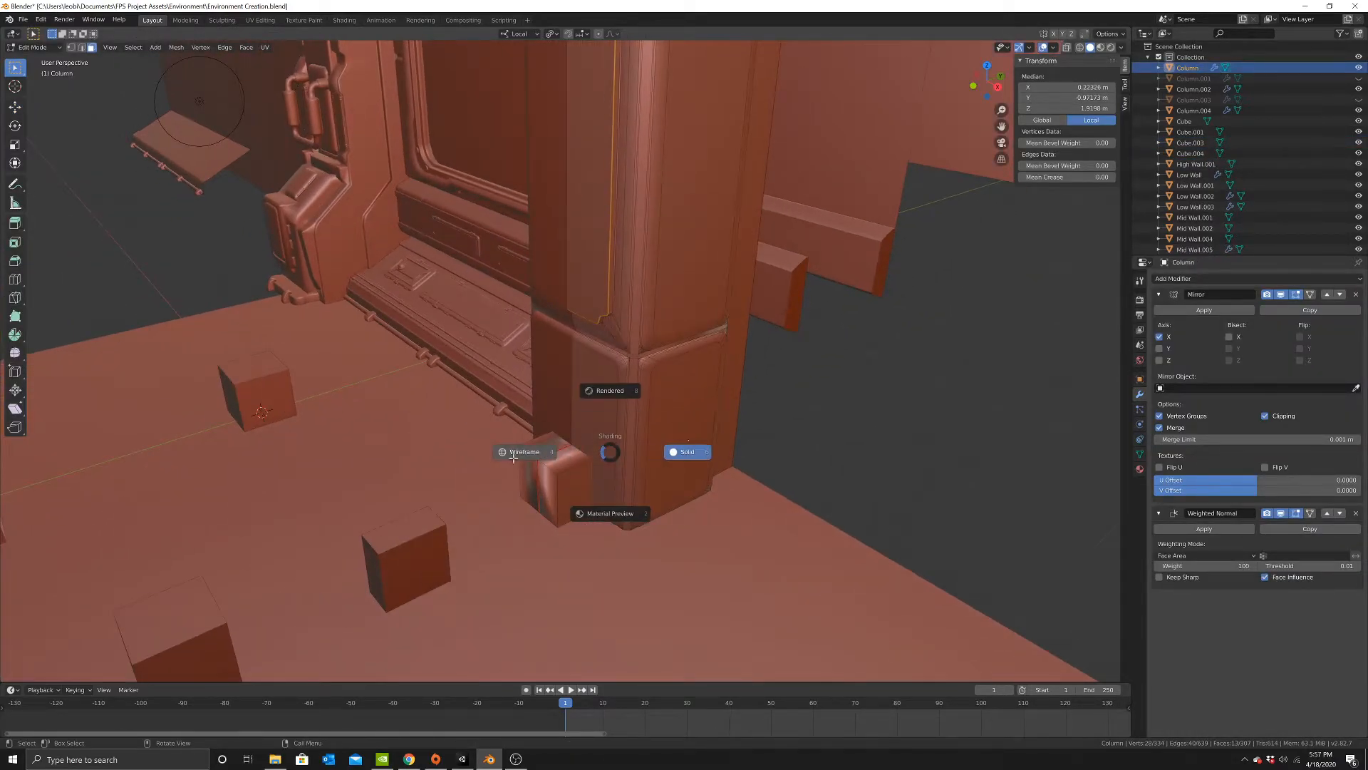
{"action": "left_click", "coordinate": [520, 452]}
{"action": "key", "text": "x"}
{"action": "left_click", "coordinate": [610, 506]}
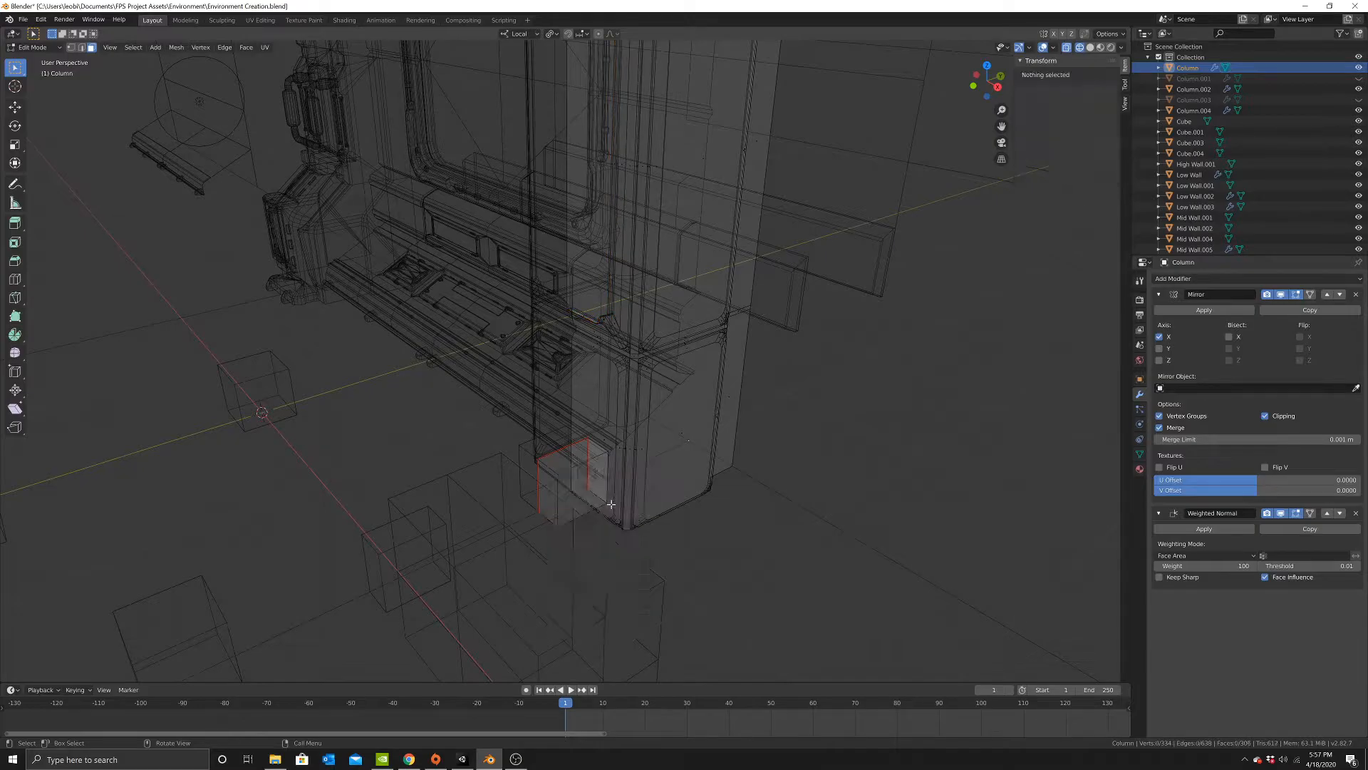
Delete the selected geometry of the small block at the column's base and return to solid shading.
{"action": "key", "text": "x"}
{"action": "left_click", "coordinate": [636, 515]}
{"action": "key", "text": "shift+z"}
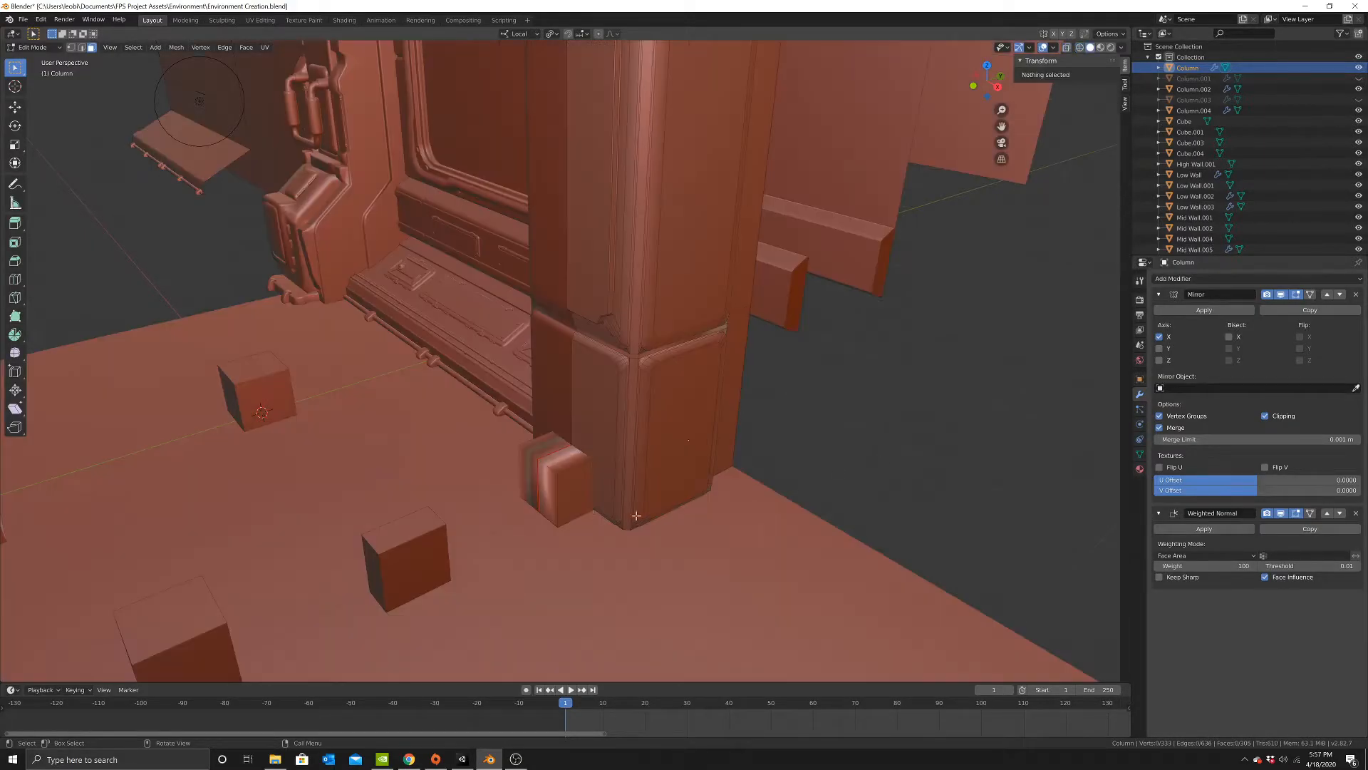
Move the base block's front and side faces outward to make it deeper and wider.
{"action": "left_click", "coordinate": [547, 496]}
{"action": "middle_click_drag", "start_coordinate": [292, 317], "coordinate": [273, 305]}
{"action": "left_click", "coordinate": [14, 109]}
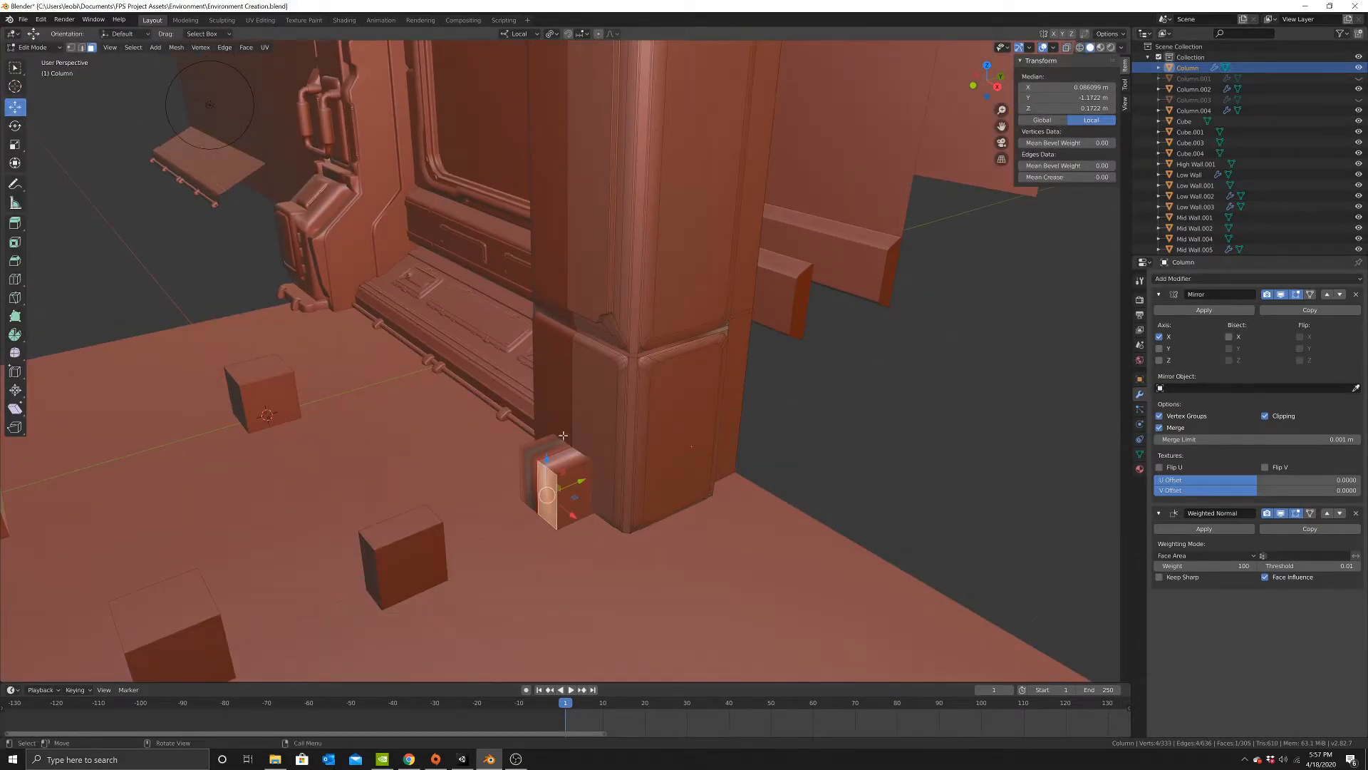
{"action": "left_click_drag", "start_coordinate": [583, 482], "coordinate": [607, 523]}
{"action": "left_click", "coordinate": [571, 498]}
Raise the base block's top face by 0.275 m and by another 0.0626 m along Z.
{"action": "left_click", "coordinate": [563, 469]}
{"action": "left_click_drag", "start_coordinate": [565, 431], "coordinate": [567, 384]}
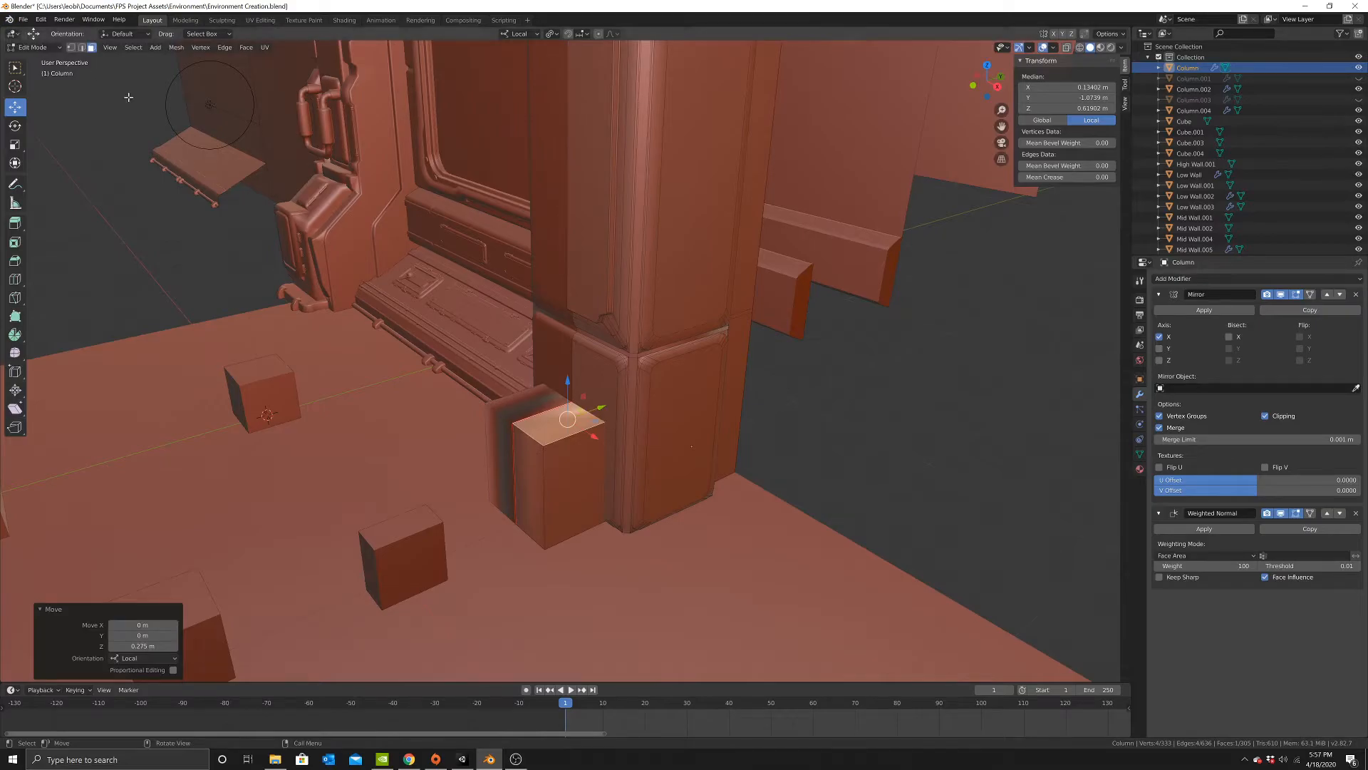
{"action": "middle_click_drag", "start_coordinate": [374, 323], "coordinate": [452, 340]}
{"action": "left_click_drag", "start_coordinate": [568, 388], "coordinate": [568, 377]}
Add a loop cut to the base block, shift it 0.0845 m along Y, and lower the front top edge into a slope.
{"action": "left_click", "coordinate": [15, 279]}
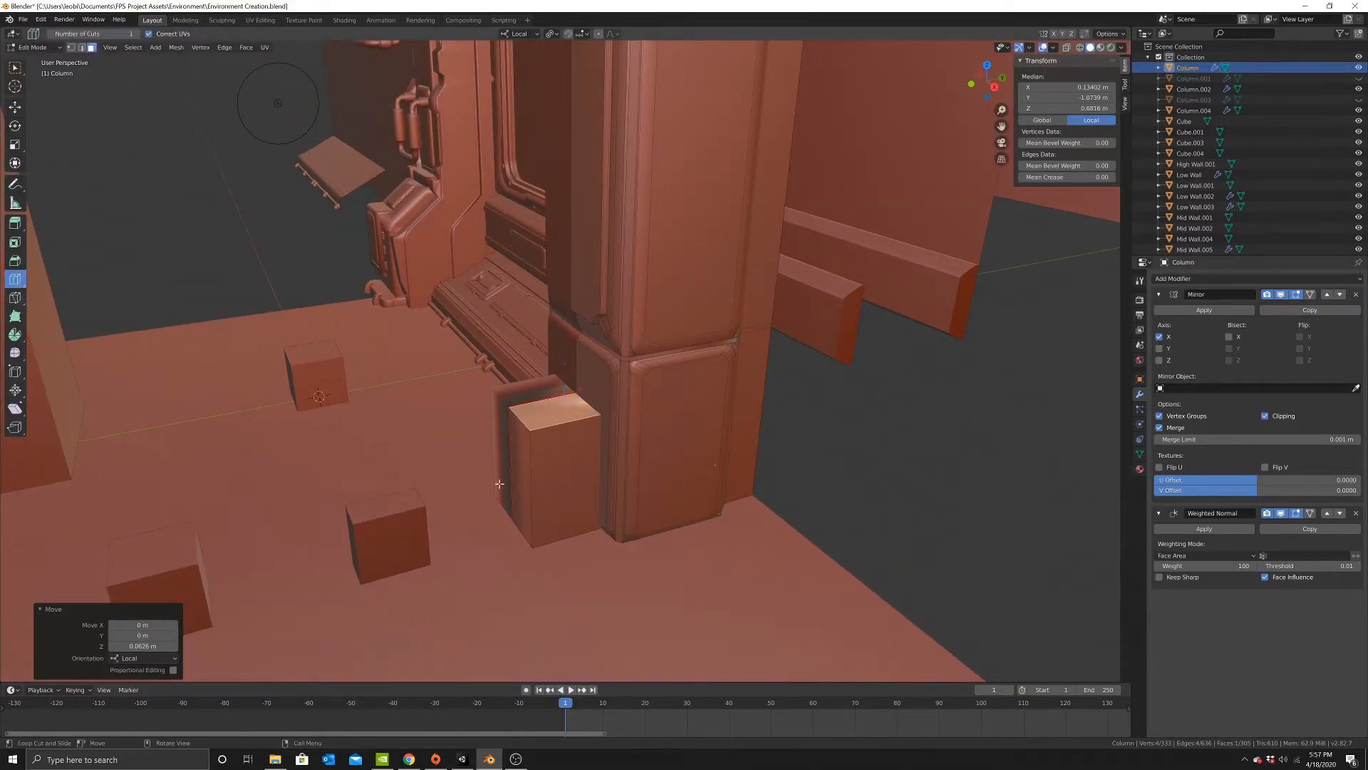
{"action": "left_click", "coordinate": [564, 433]}
{"action": "key", "text": "shift+space"}
{"action": "key", "text": "g"}
{"action": "left_click_drag", "start_coordinate": [602, 443], "coordinate": [618, 439]}
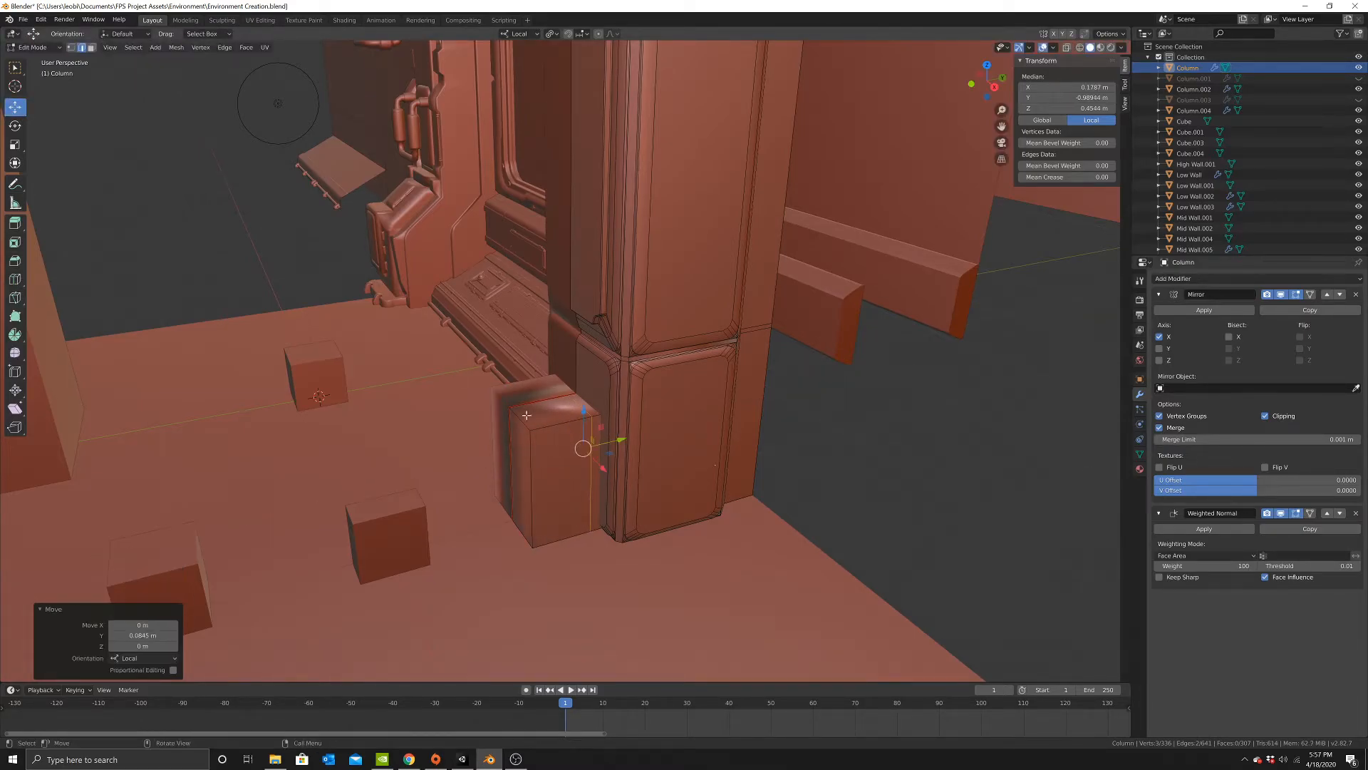
{"action": "left_click", "coordinate": [520, 417]}
{"action": "left_click_drag", "start_coordinate": [520, 386], "coordinate": [525, 418]}
Bevel the base block's sloped side edge and front vertical edge, and leave edit mode.
{"action": "left_click", "coordinate": [578, 441]}
{"action": "left_click", "coordinate": [536, 485], "text": "shift"}
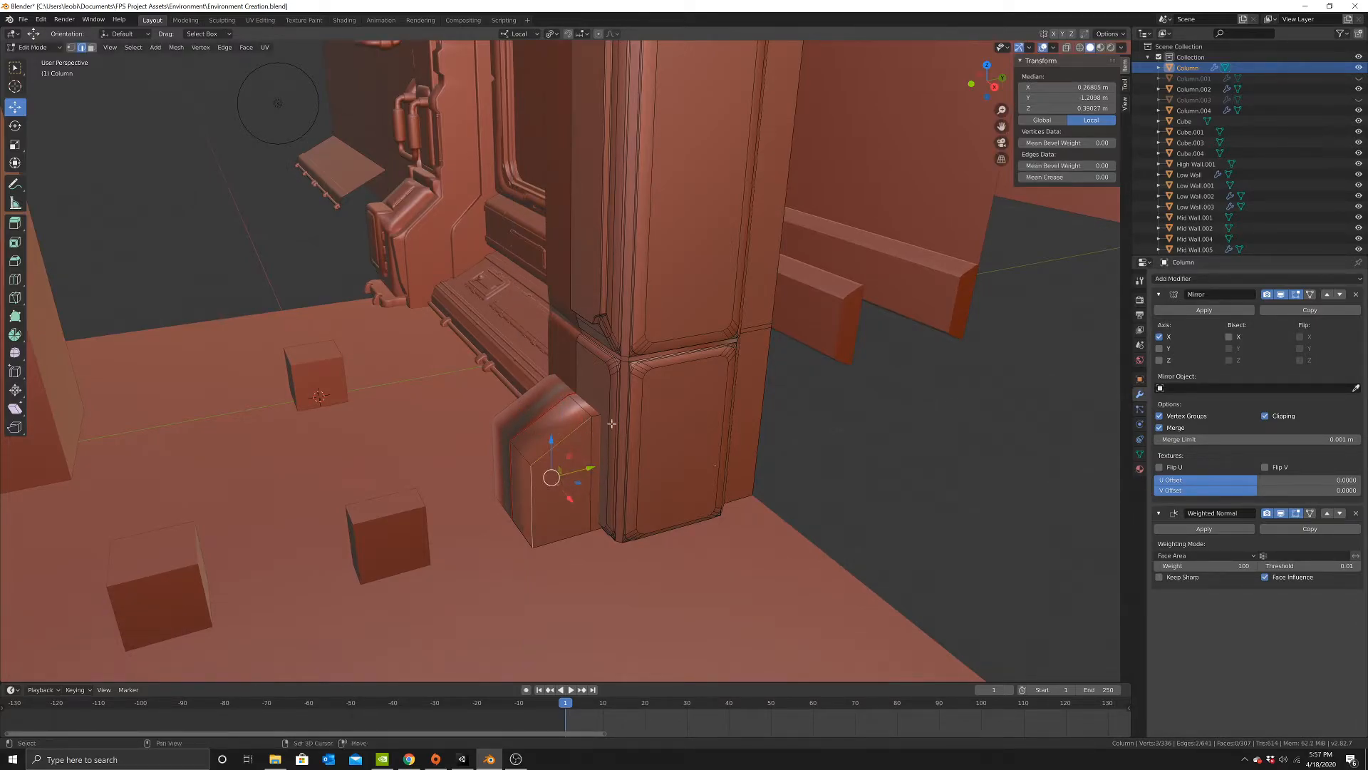
{"action": "middle_click_drag", "start_coordinate": [598, 418], "coordinate": [735, 474]}
{"action": "key", "text": "ctrl+b"}
{"action": "left_click", "coordinate": [641, 495]}
{"action": "key", "text": "Tab"}
Examine the column and its new base block from several distances and angles within the corridor scene.
{"action": "scroll", "coordinate": [651, 481], "scroll_direction": "down", "scroll_amount": 6}
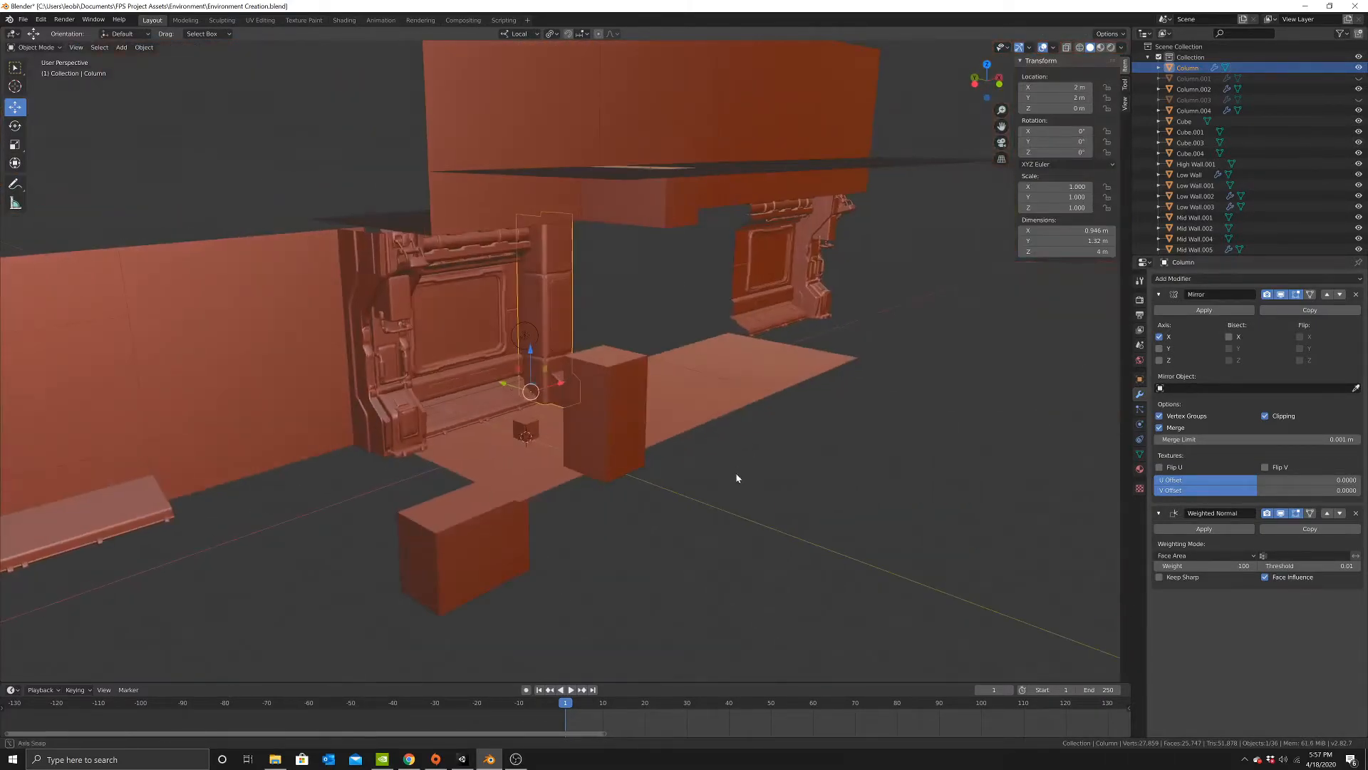
{"action": "scroll", "coordinate": [681, 433], "scroll_direction": "up", "scroll_amount": 5}
{"action": "middle_click_drag", "start_coordinate": [679, 432], "coordinate": [627, 521]}
{"action": "scroll", "coordinate": [598, 420], "scroll_direction": "up", "scroll_amount": 4}
{"action": "scroll", "coordinate": [627, 410], "scroll_direction": "down", "scroll_amount": 3}
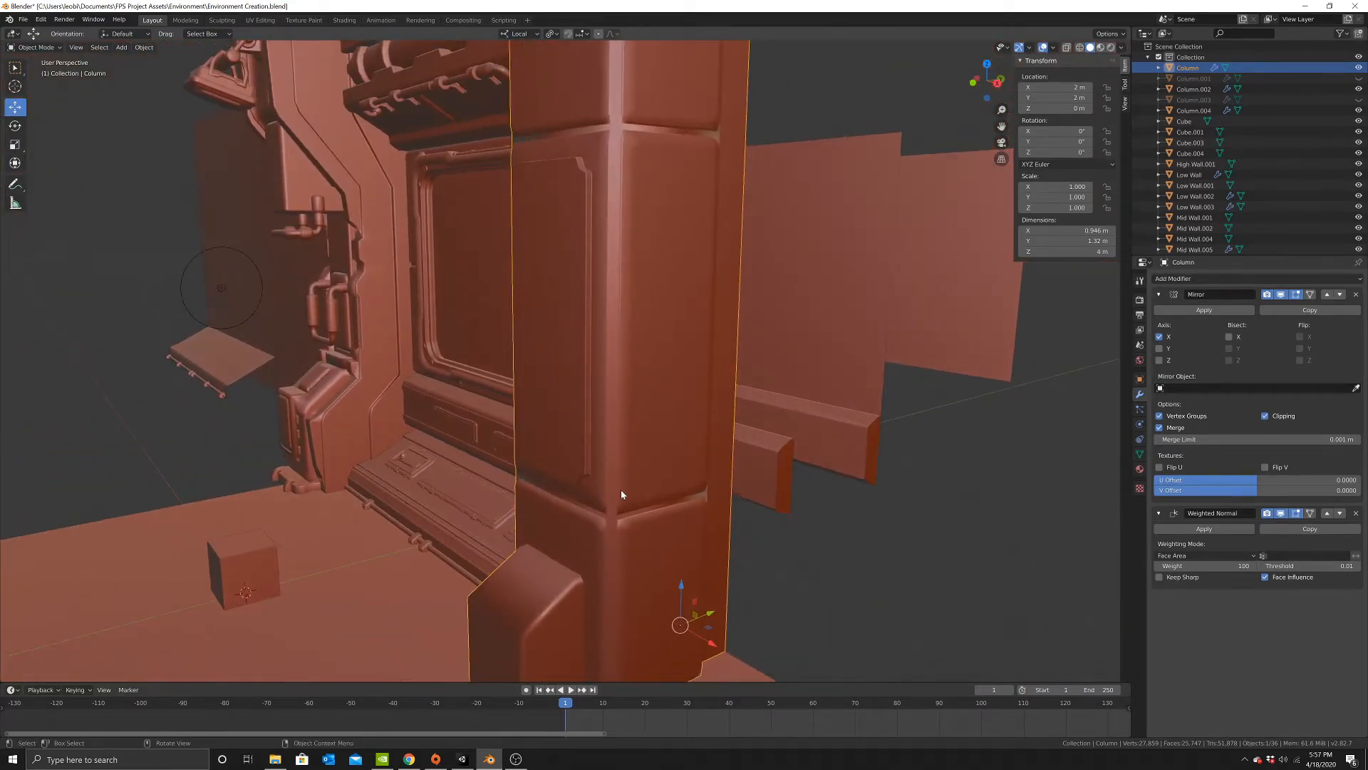
{"action": "scroll", "coordinate": [625, 488], "scroll_direction": "down", "scroll_amount": 3}
{"action": "middle_click_drag", "start_coordinate": [634, 476], "coordinate": [669, 471]}
{"action": "scroll", "coordinate": [589, 441], "scroll_direction": "down", "scroll_amount": 3}
{"action": "mouse_move", "coordinate": [586, 441]}
{"action": "middle_mouse_down"}
{"action": "mouse_move", "coordinate": [602, 438]}
{"action": "mouse_move", "coordinate": [571, 437]}
{"action": "mouse_move", "coordinate": [590, 416]}
{"action": "middle_mouse_up"}
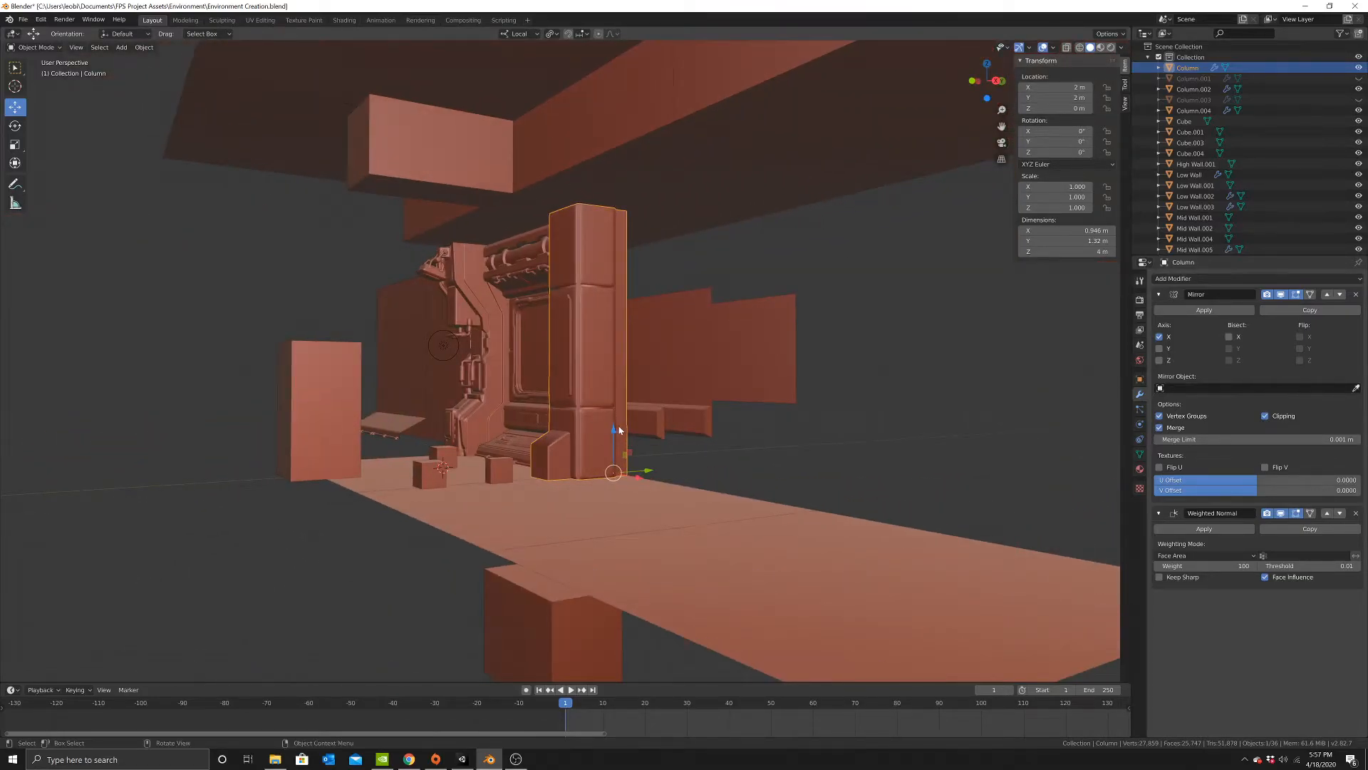
{"action": "middle_click_drag", "start_coordinate": [630, 422], "coordinate": [605, 435]}
{"action": "scroll", "coordinate": [622, 441], "scroll_direction": "up", "scroll_amount": 4}
{"action": "key", "text": "Tab"}
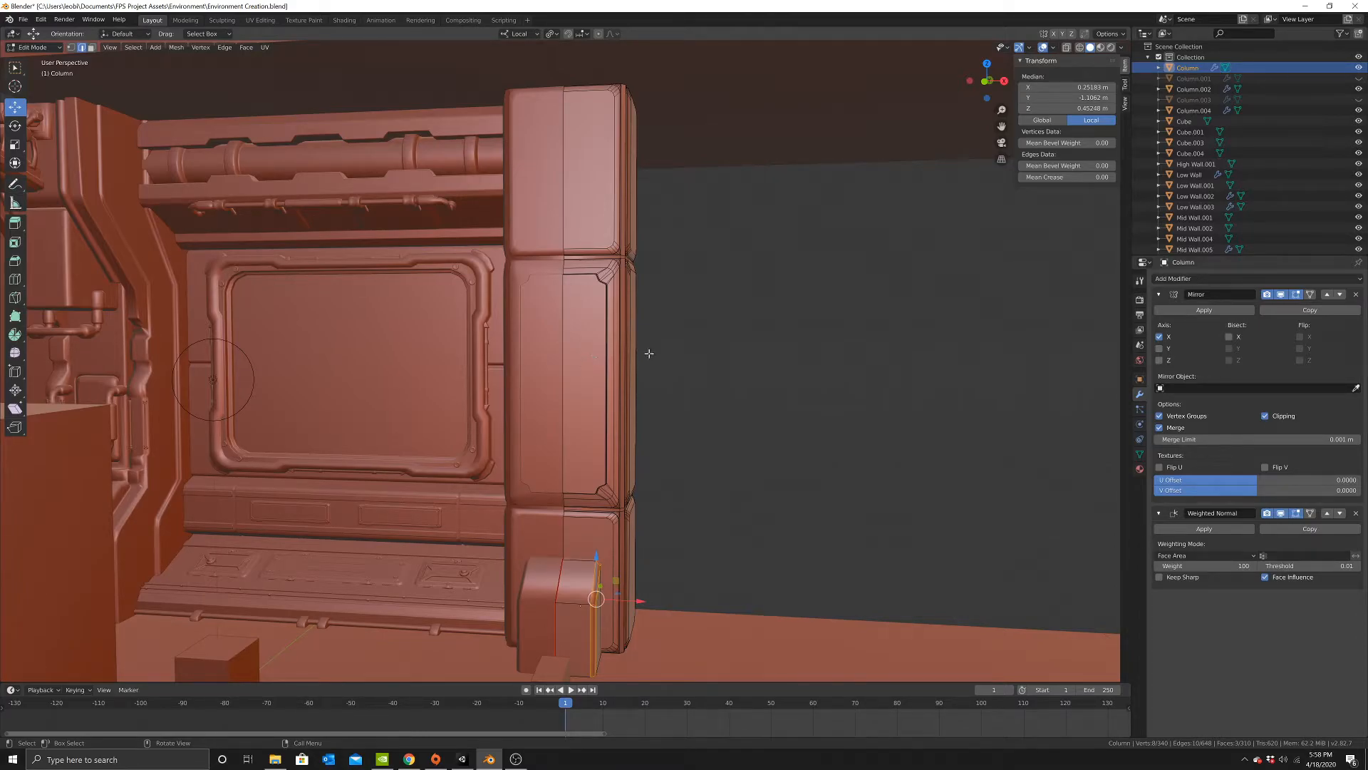
{"action": "key", "text": "Tab"}
{"action": "key", "text": "Tab"}
{"action": "middle_click_drag", "start_coordinate": [636, 331], "coordinate": [581, 382]}
{"action": "scroll", "coordinate": [600, 348], "scroll_direction": "up", "scroll_amount": 3}
{"action": "key", "text": "Tab"}
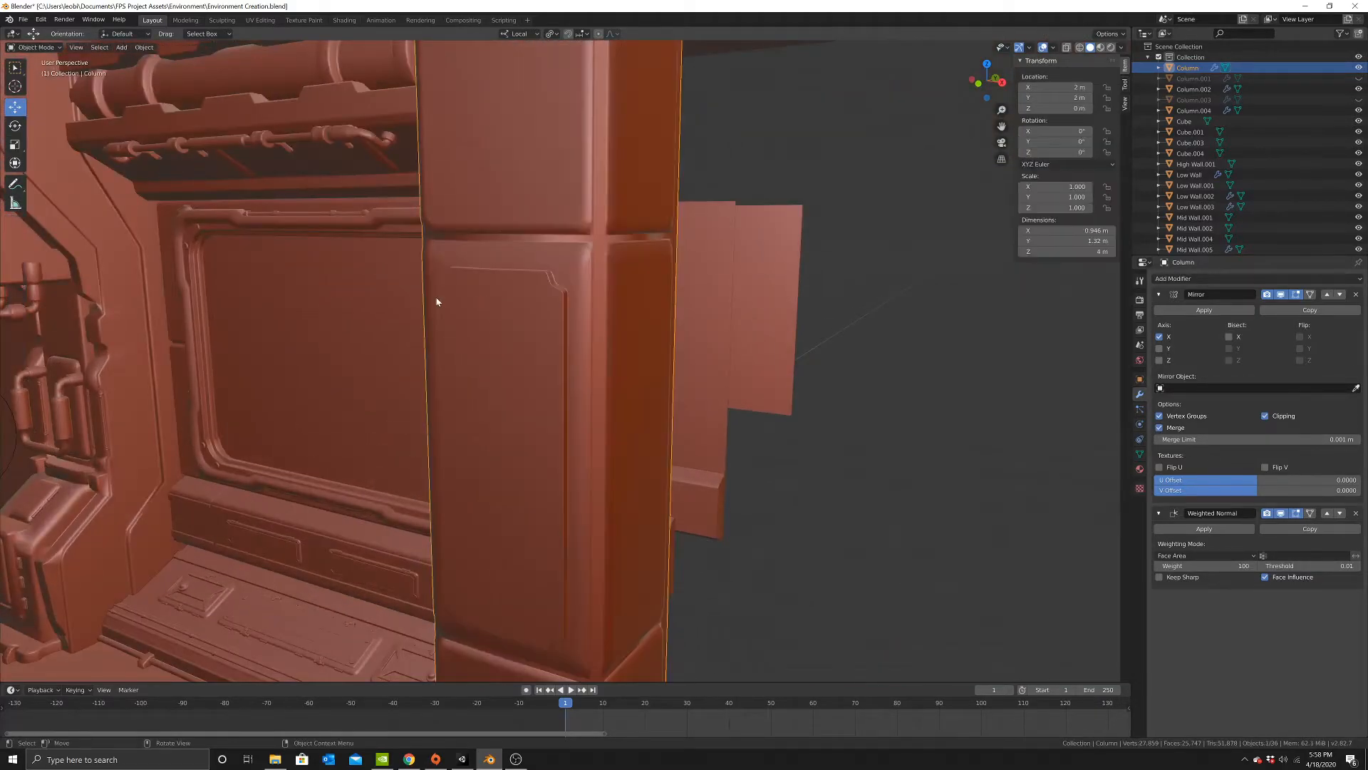
Place the 3D cursor on the column panel's vertical groove, add a cube there, and scale it down to fit the groove.
{"action": "left_click", "coordinate": [16, 86]}
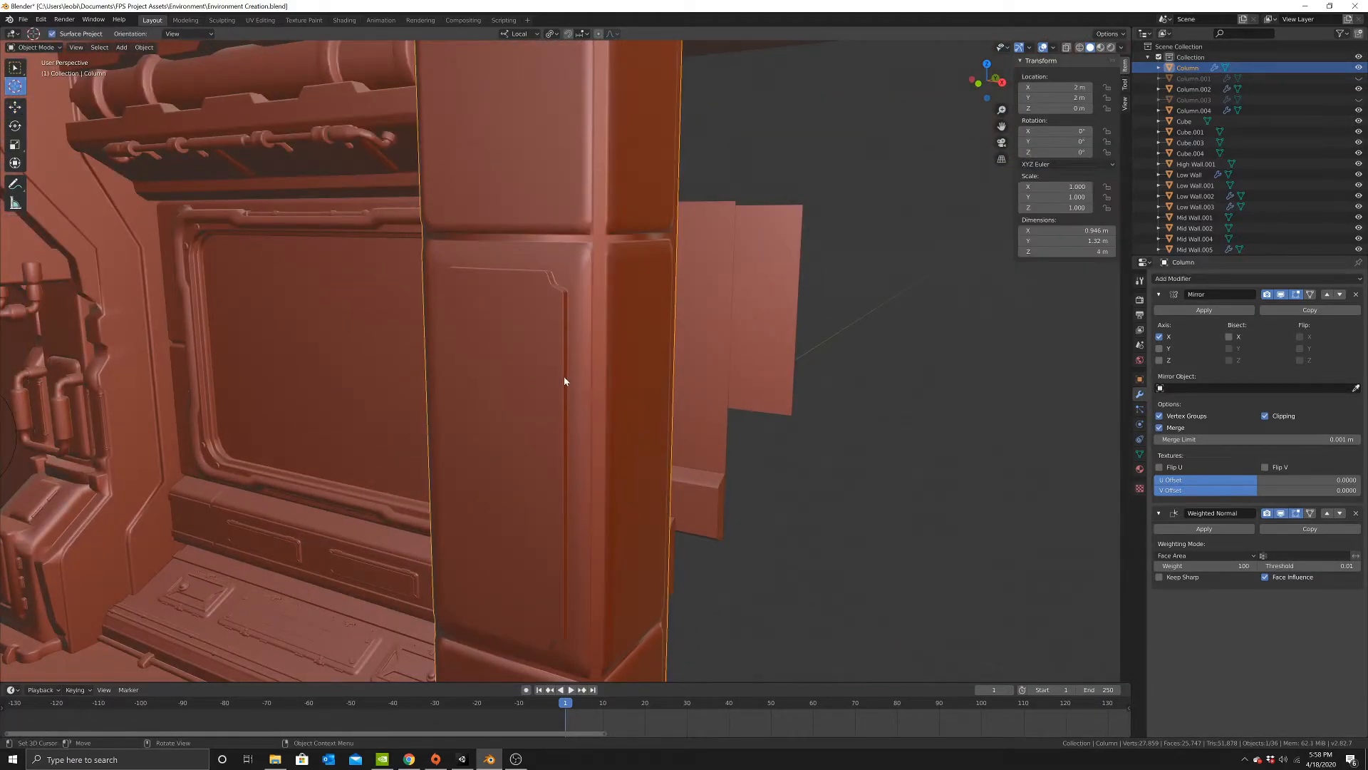
{"action": "key", "text": "shift+a"}
{"action": "mouse_move", "coordinate": [663, 390]}
{"action": "left_click", "coordinate": [787, 403]}
{"action": "key", "text": "s"}
{"action": "left_click", "coordinate": [582, 375]}
{"action": "key", "text": "s"}
{"action": "left_click", "coordinate": [593, 385]}
Reposition the small cube on the groove and stretch it along Z into a bar about 0.19 m tall.
{"action": "middle_click_drag", "start_coordinate": [594, 386], "coordinate": [94, 127]}
{"action": "left_click", "coordinate": [14, 109]}
{"action": "middle_click_drag", "start_coordinate": [577, 510], "coordinate": [615, 493]}
{"action": "left_click_drag", "start_coordinate": [572, 421], "coordinate": [586, 453]}
{"action": "middle_click_drag", "start_coordinate": [585, 454], "coordinate": [614, 430]}
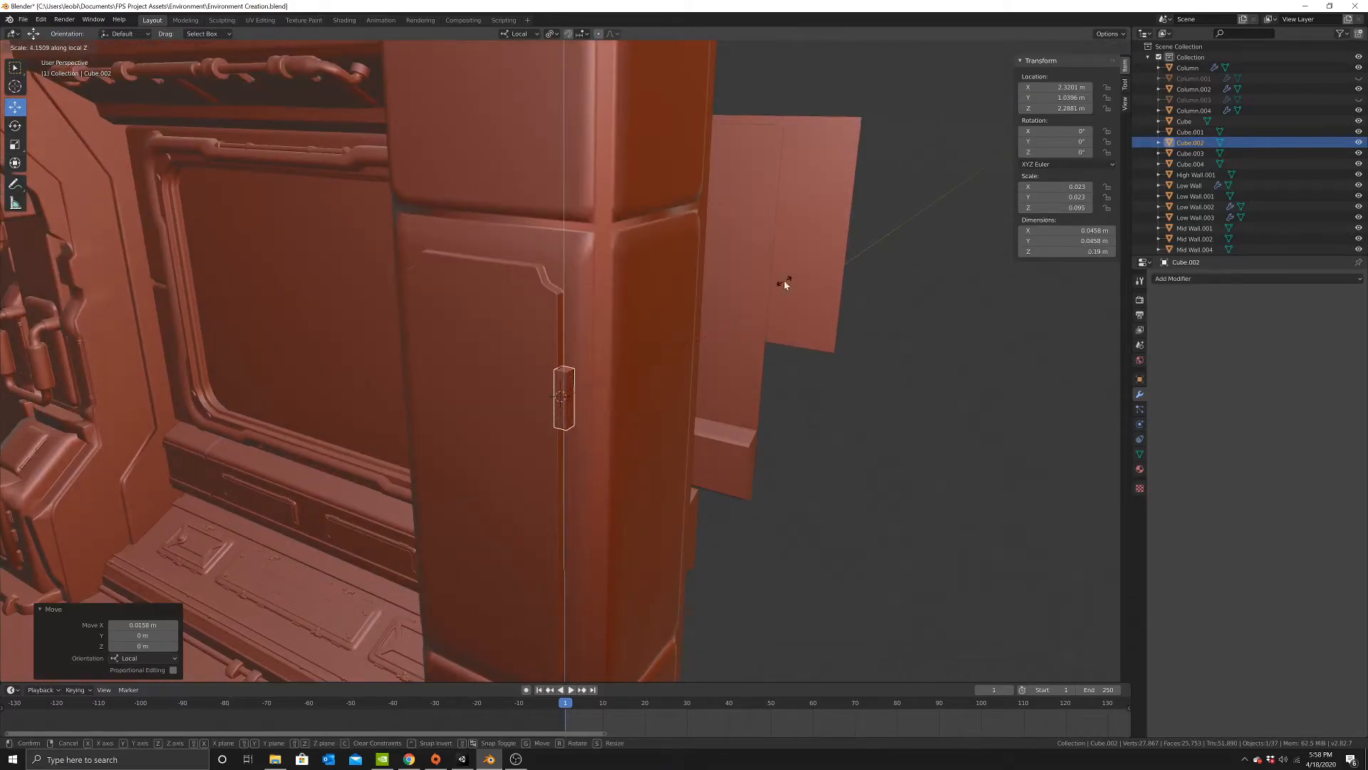
{"action": "key", "text": "Tab"}
{"action": "key", "text": "Tab"}
Duplicate the bar and move the copy aside along X, away from the column.
{"action": "key", "text": "shift+d"}
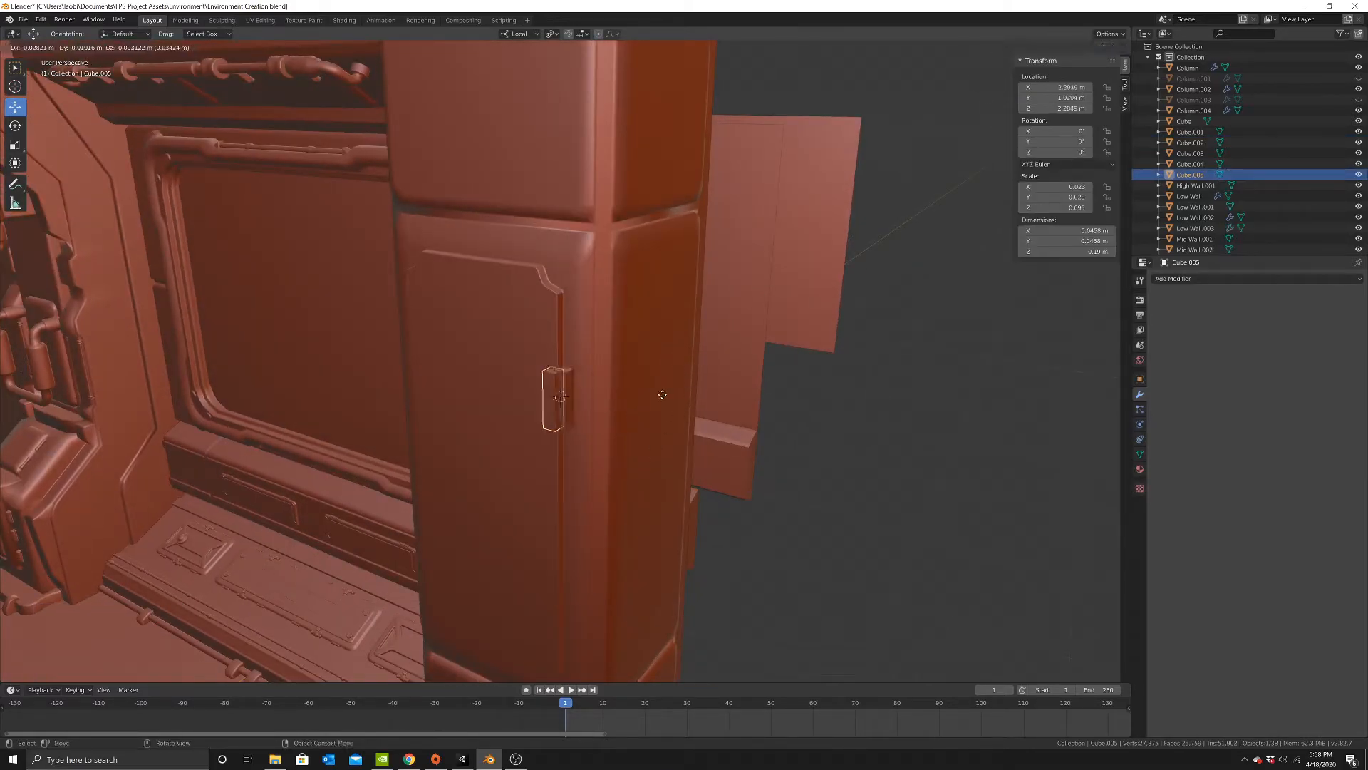
{"action": "right_click", "coordinate": [597, 419]}
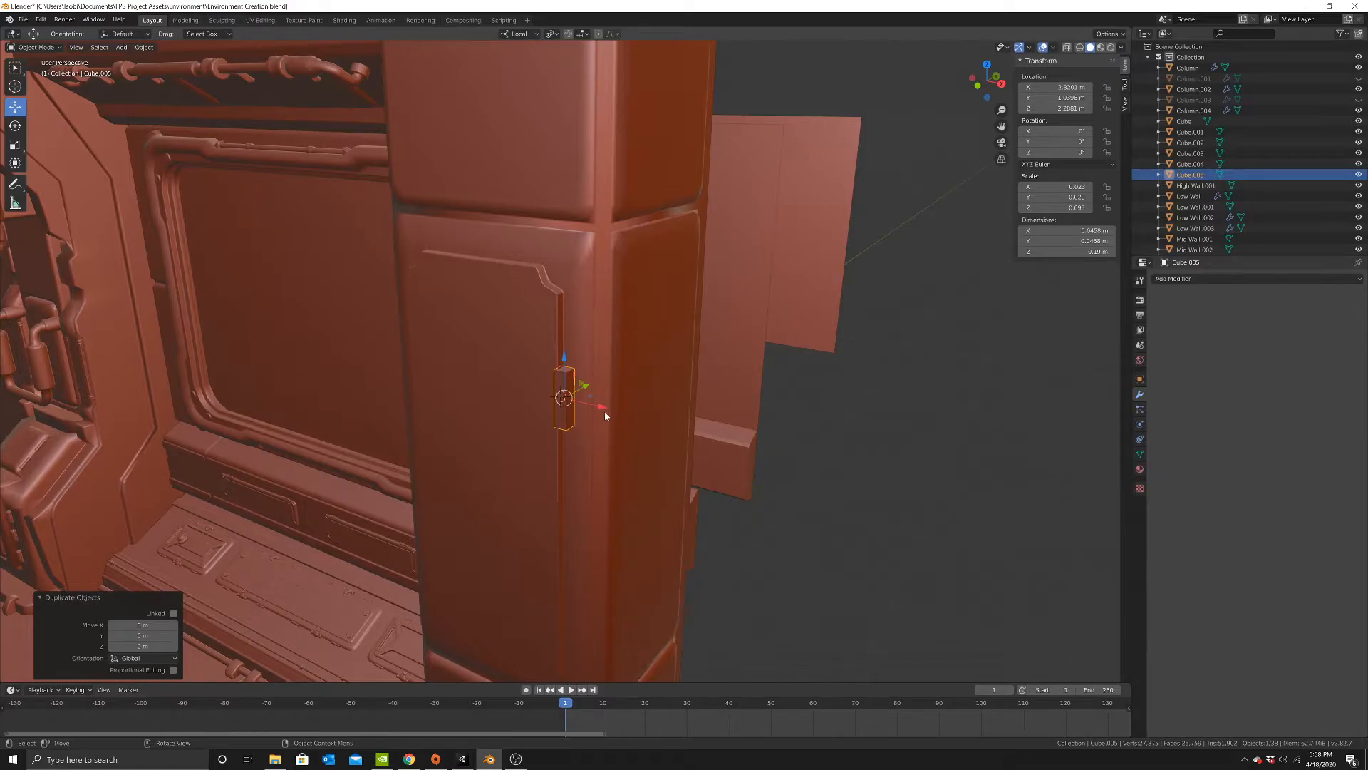
{"action": "left_click_drag", "start_coordinate": [603, 410], "coordinate": [688, 445]}
Join the original bar to the column object and enter edit mode.
{"action": "left_click", "coordinate": [568, 407]}
{"action": "left_click", "coordinate": [582, 466], "text": "shift"}
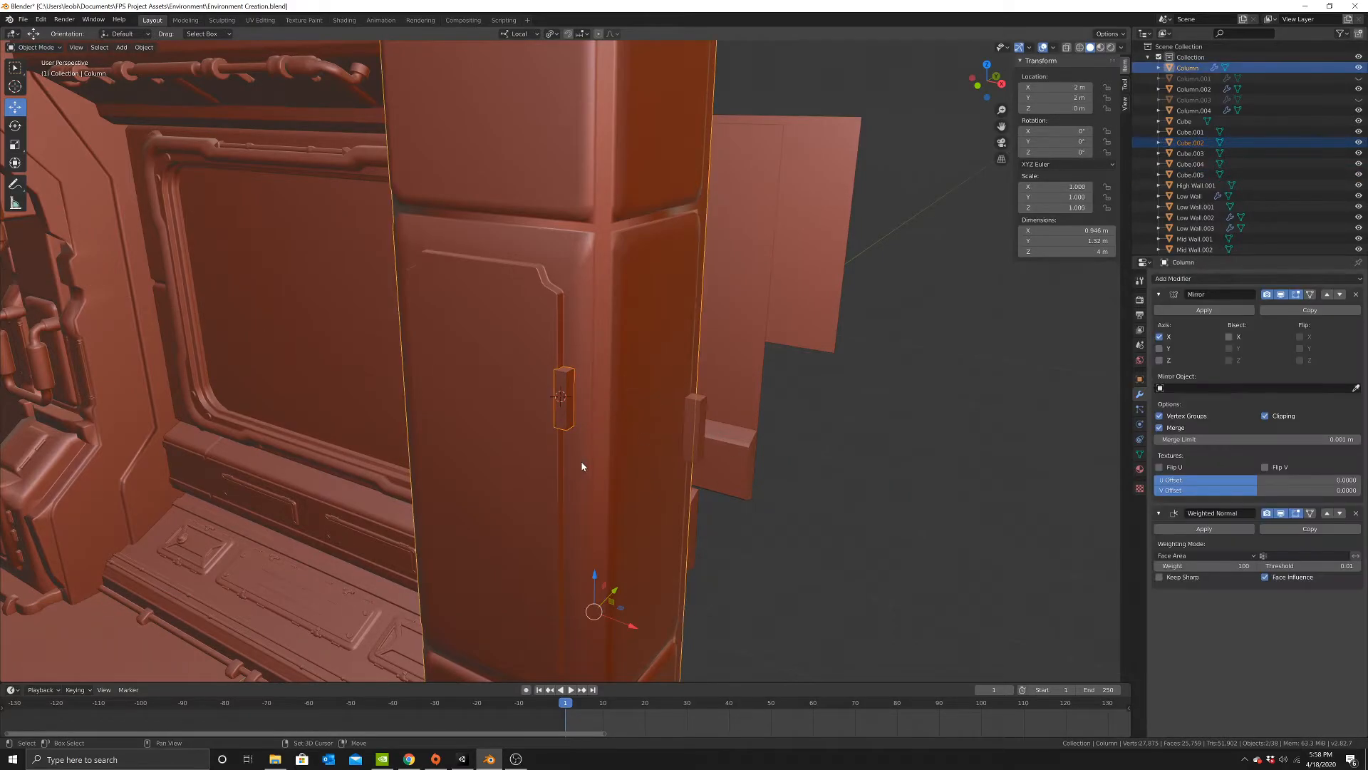
{"action": "key", "text": "ctrl+j"}
{"action": "key", "text": "Tab"}
Bevel the bar's outer vertical edges.
{"action": "scroll", "coordinate": [562, 404], "scroll_direction": "up", "scroll_amount": 4}
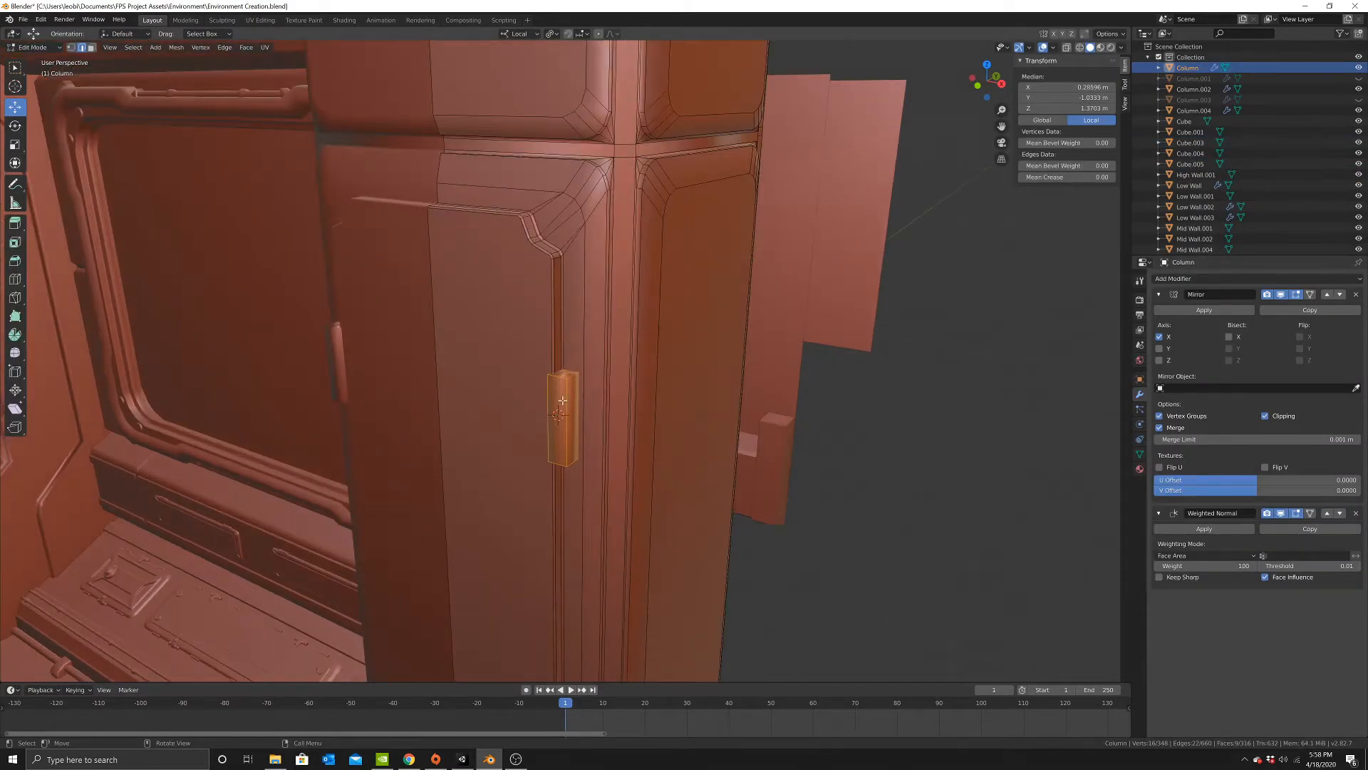
{"action": "left_click", "coordinate": [564, 406]}
{"action": "key", "text": "ctrl+b"}
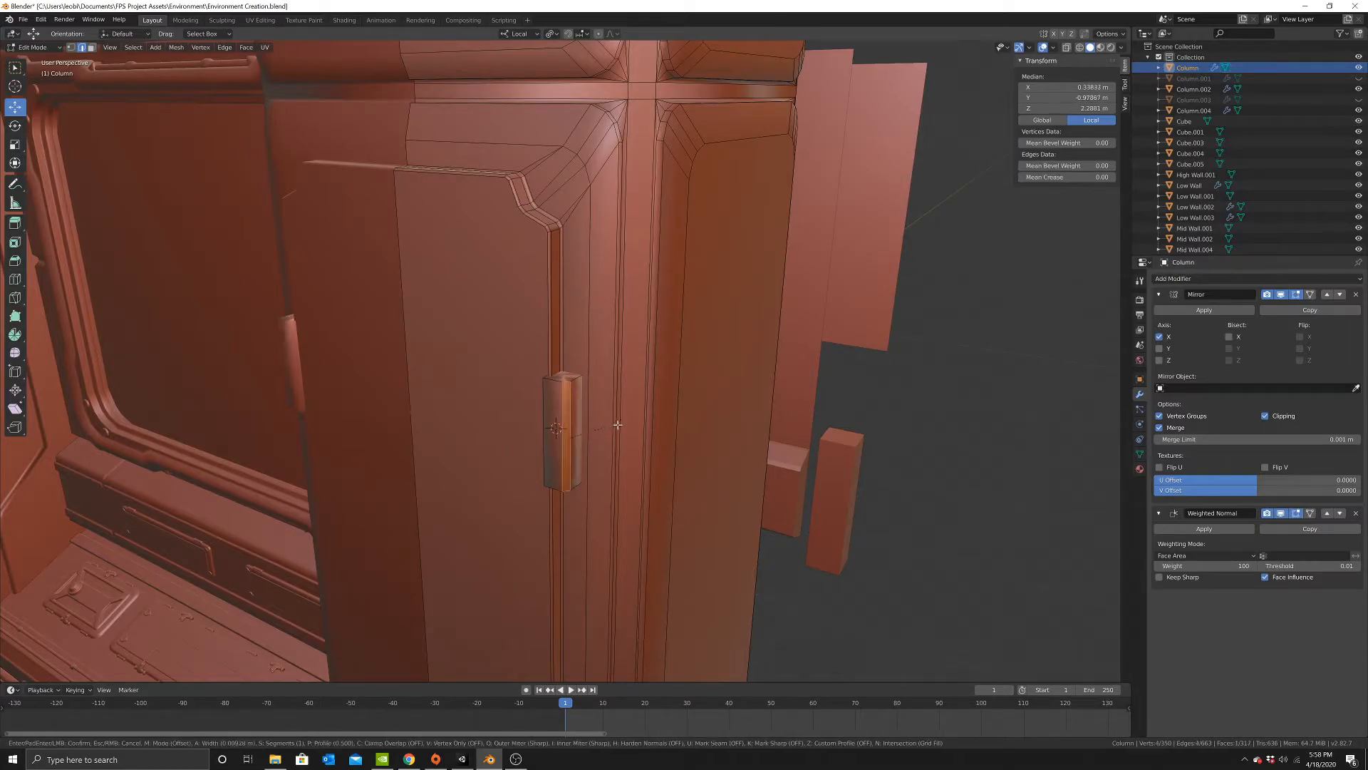
{"action": "left_click", "coordinate": [618, 425]}
Bevel the edges around the bar's top and bottom ends.
{"action": "left_click", "coordinate": [919, 363]}
{"action": "key", "text": "l"}
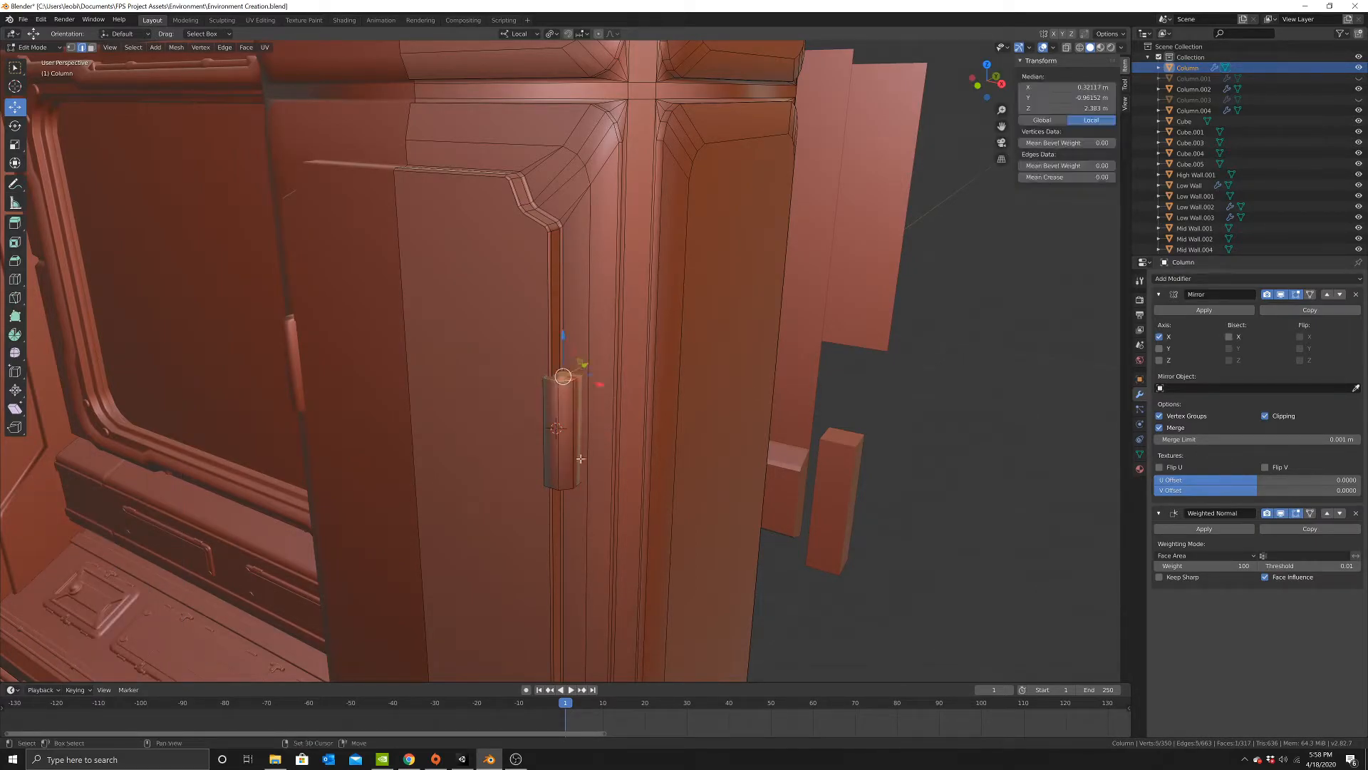
{"action": "mouse_move", "coordinate": [620, 449]}
{"action": "middle_mouse_down"}
{"action": "mouse_move", "coordinate": [644, 460]}
{"action": "mouse_move", "coordinate": [647, 447]}
{"action": "middle_mouse_up"}
{"action": "key", "text": "ctrl+b"}
{"action": "left_click", "coordinate": [648, 459]}
{"action": "scroll", "coordinate": [638, 463], "scroll_direction": "down", "scroll_amount": 4}
{"action": "key", "text": "Tab"}
{"action": "key", "text": "Tab"}
{"action": "middle_click_drag", "start_coordinate": [619, 385], "coordinate": [605, 404]}
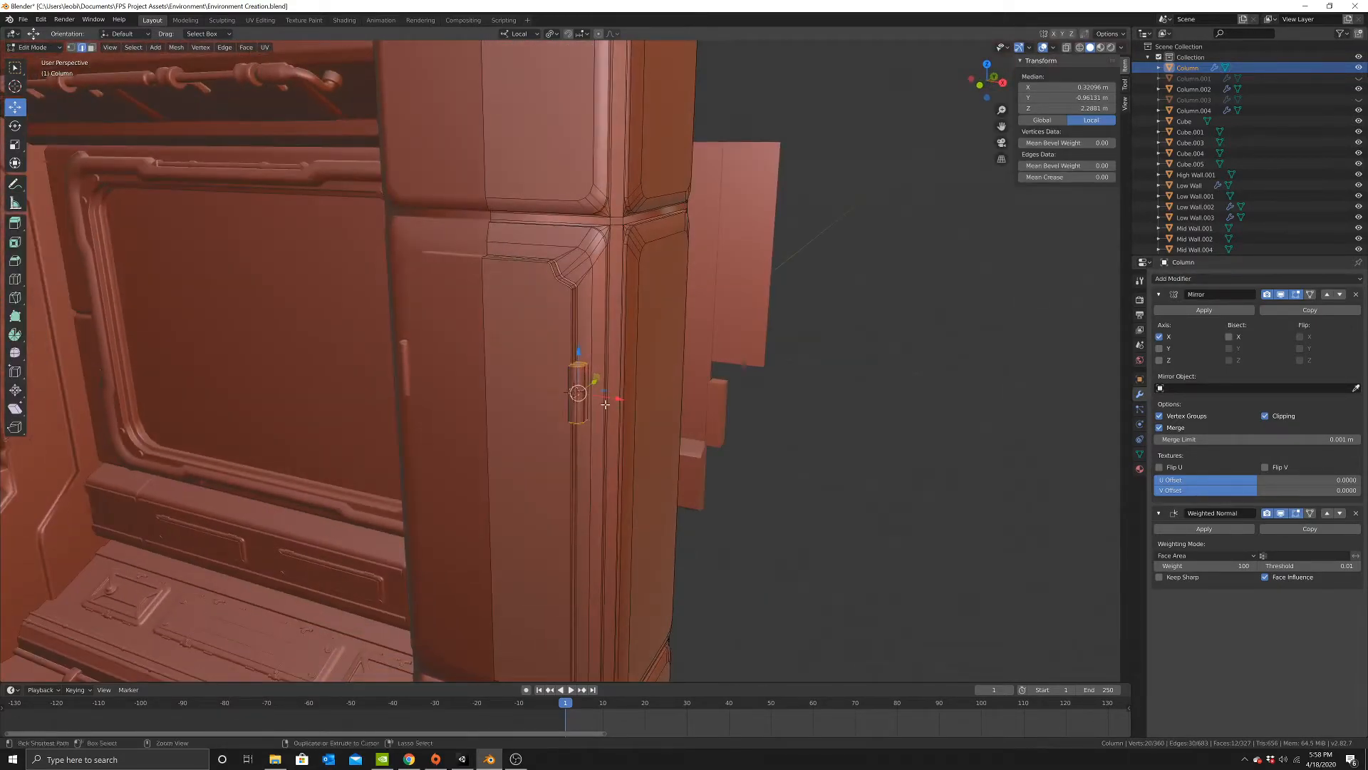
Select the whole linked bar, lengthen it along Z, and raise it 0.142 m towards the groove's upper end.
{"action": "key", "text": "ctrl+l"}
{"action": "key", "text": "s"}
{"action": "key", "text": "z"}
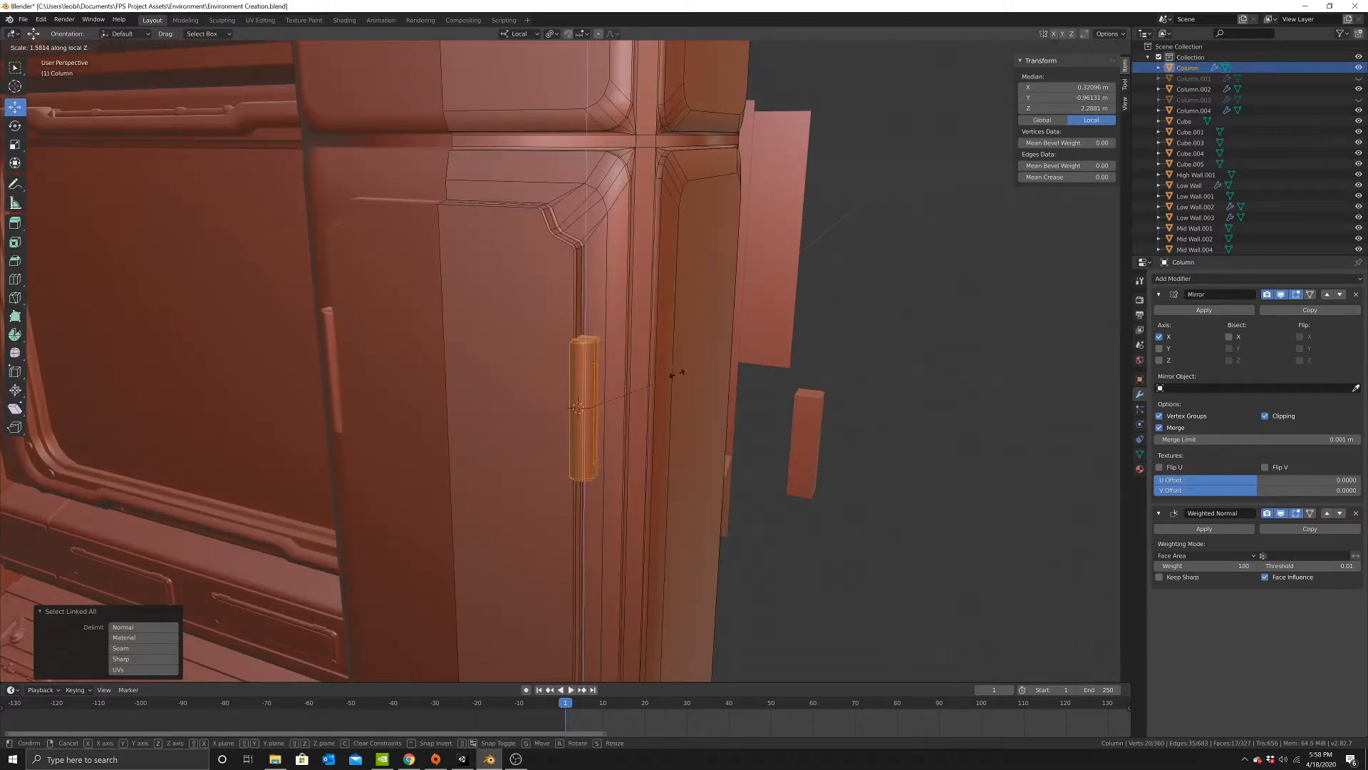
{"action": "left_click", "coordinate": [639, 416]}
{"action": "middle_click_drag", "start_coordinate": [639, 416], "coordinate": [653, 364]}
{"action": "scroll", "coordinate": [653, 364], "scroll_direction": "up", "scroll_amount": 1}
{"action": "left_click_drag", "start_coordinate": [618, 340], "coordinate": [621, 280]}
{"action": "scroll", "coordinate": [621, 280], "scroll_direction": "down", "scroll_amount": 3}
{"action": "middle_click_drag", "start_coordinate": [621, 280], "coordinate": [614, 262]}
Duplicate the bar twice down the groove to form a column of three spaced bars.
{"action": "key", "text": "shift+d"}
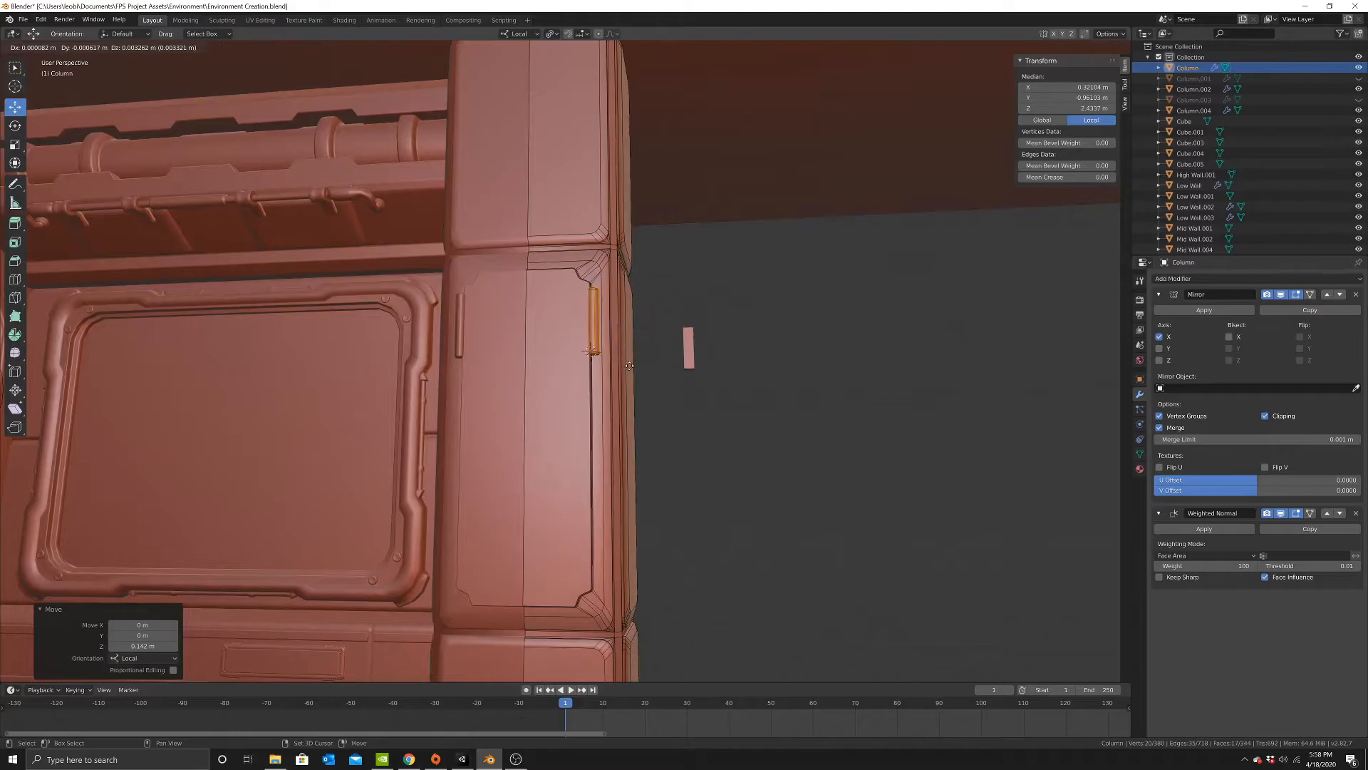
{"action": "right_click", "coordinate": [597, 297]}
{"action": "left_click_drag", "start_coordinate": [595, 297], "coordinate": [601, 387]}
{"action": "key", "text": "shift+d"}
{"action": "right_click", "coordinate": [590, 491]}
{"action": "key", "text": "Tab"}
Add a horizontal loop cut at mid-height across the strip beside the bars and bevel it with a 0.41 m offset.
{"action": "scroll", "coordinate": [647, 464], "scroll_direction": "down", "scroll_amount": 5}
{"action": "middle_click_drag", "start_coordinate": [650, 476], "coordinate": [620, 480]}
{"action": "scroll", "coordinate": [617, 456], "scroll_direction": "up", "scroll_amount": 4}
{"action": "middle_click_drag", "start_coordinate": [608, 413], "coordinate": [574, 345]}
{"action": "key", "text": "Tab"}
{"action": "middle_click_drag", "start_coordinate": [637, 431], "coordinate": [603, 430]}
{"action": "scroll", "coordinate": [598, 430], "scroll_direction": "up", "scroll_amount": 2}
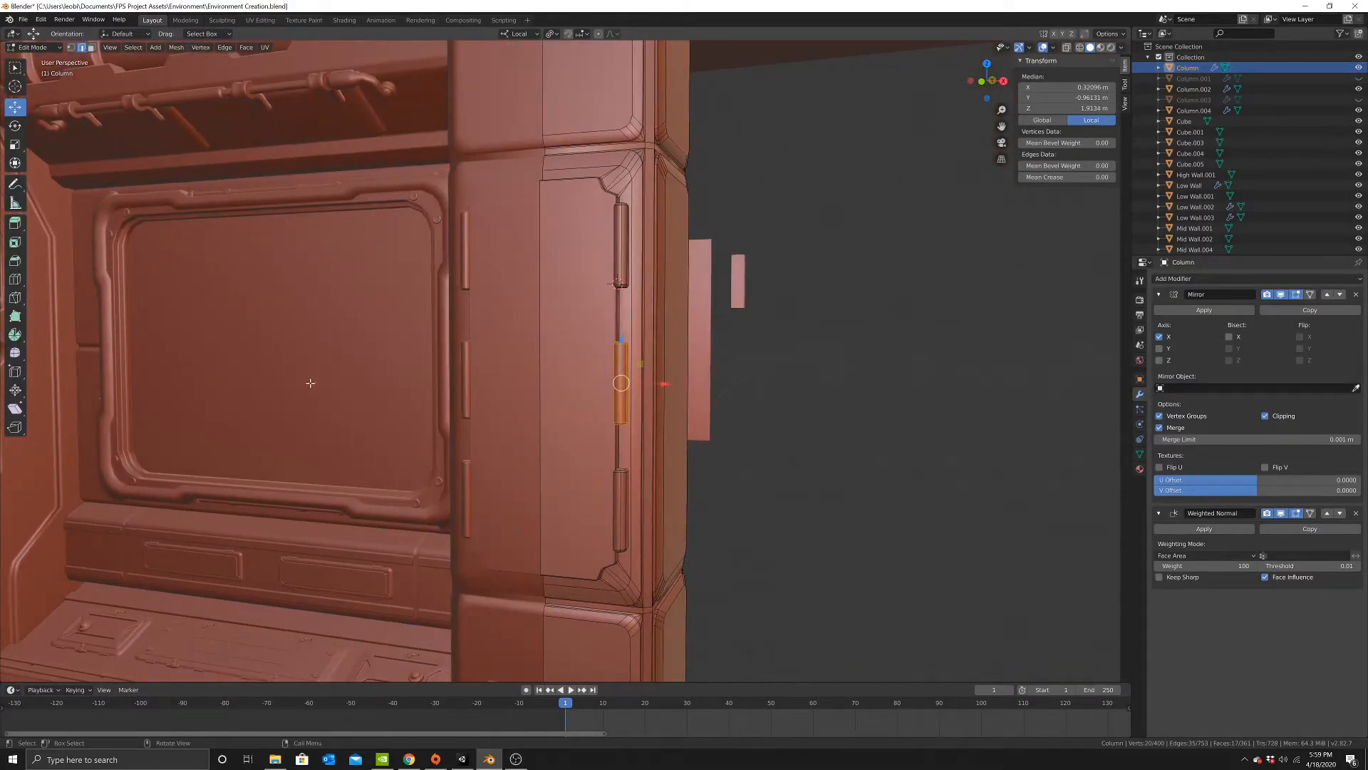
{"action": "left_click", "coordinate": [15, 279]}
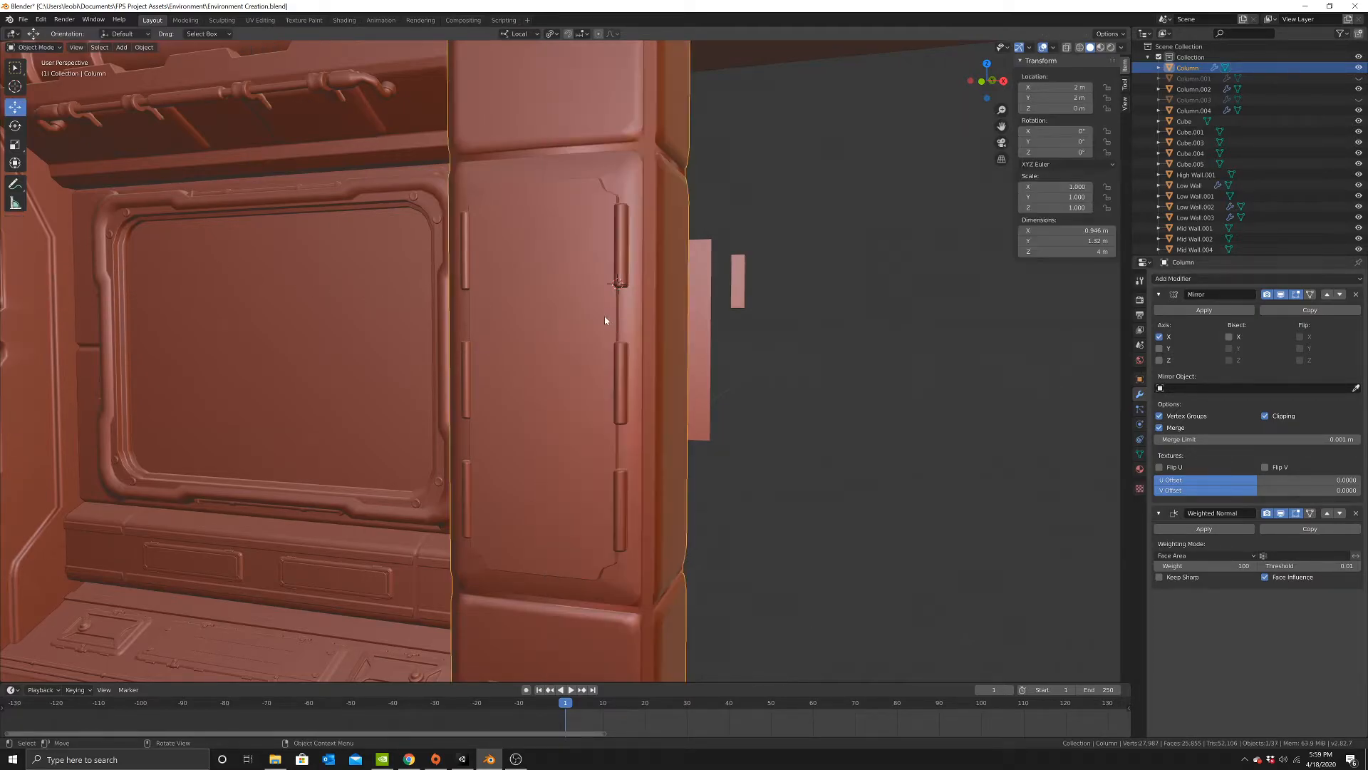
{"action": "middle_click_drag", "start_coordinate": [654, 372], "coordinate": [626, 375]}
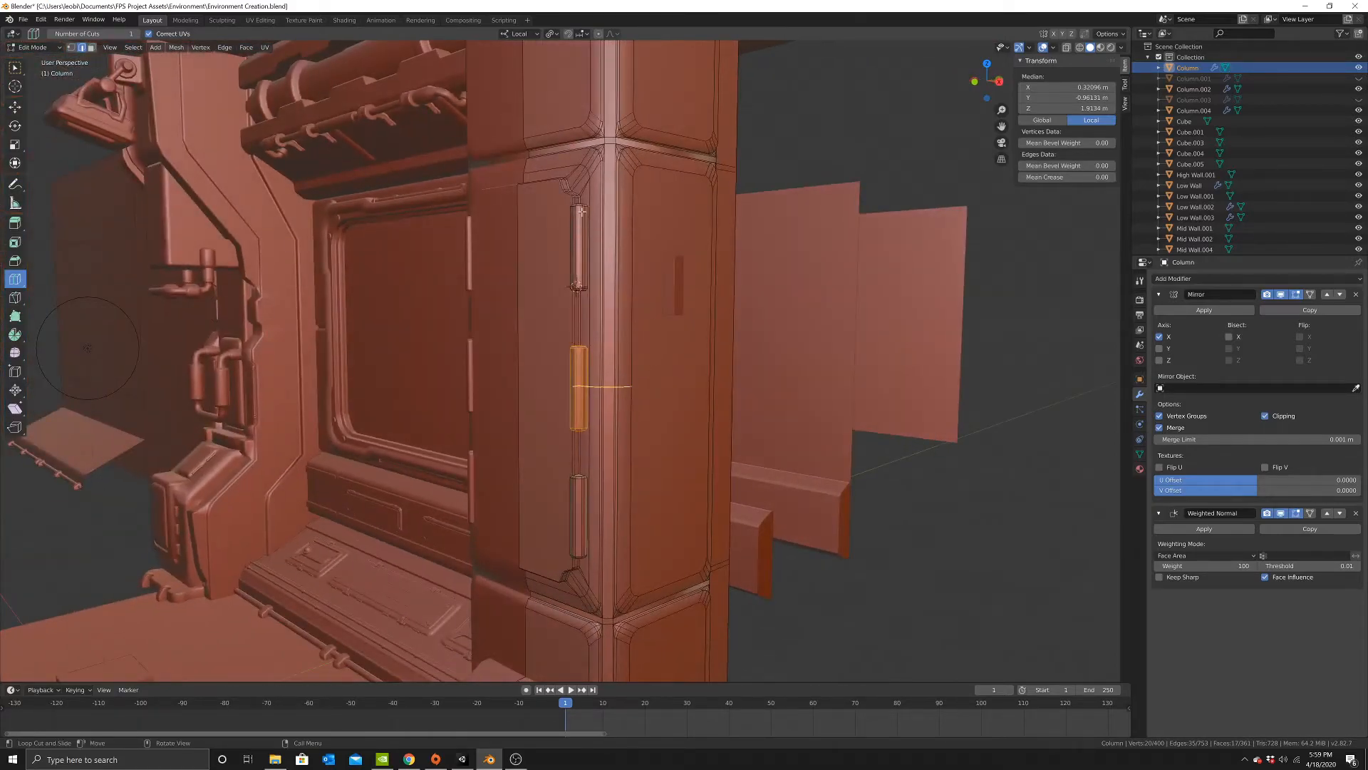
{"action": "left_click", "coordinate": [614, 390]}
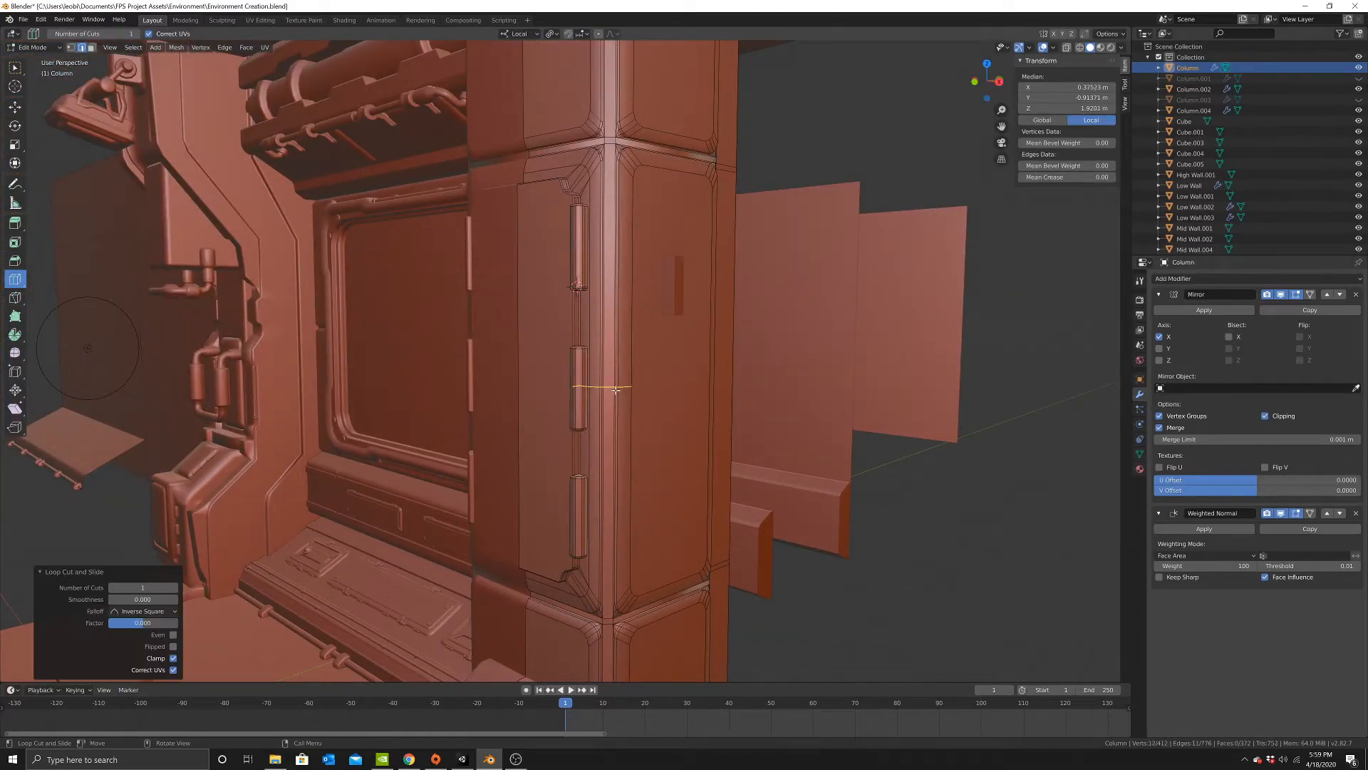
{"action": "key", "text": "ctrl+b"}
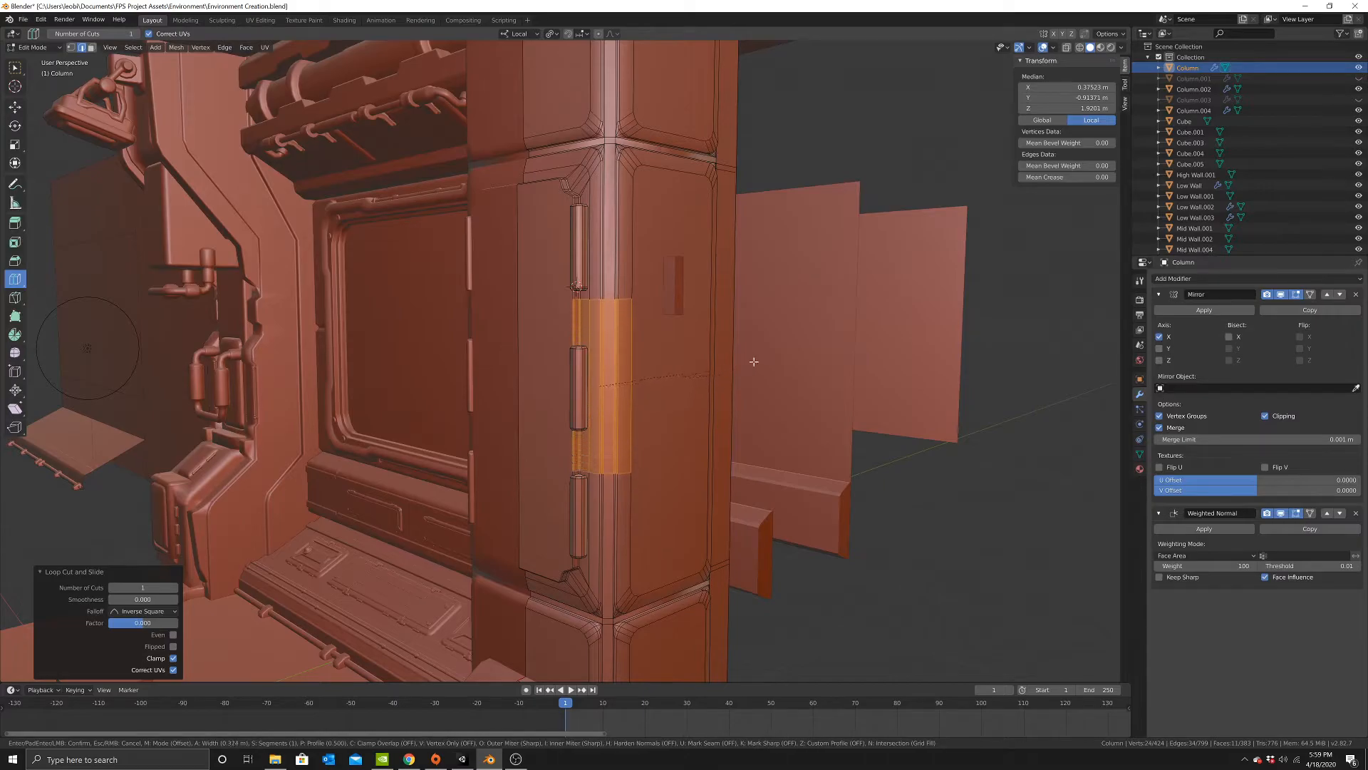
{"action": "left_click", "coordinate": [769, 355]}
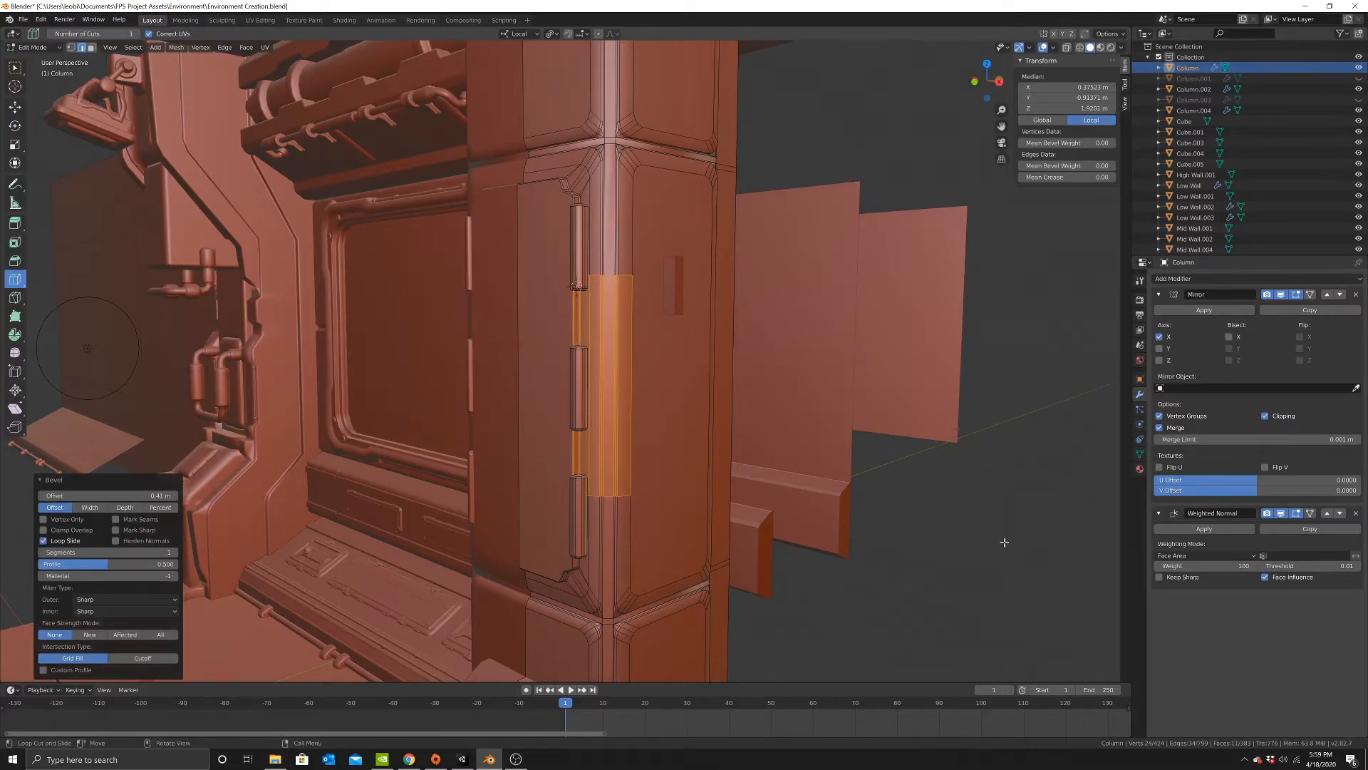
Bevel the strip's upper and lower edge loops with a 0.0262 m offset to form two narrow bands.
{"action": "left_click", "coordinate": [15, 68]}
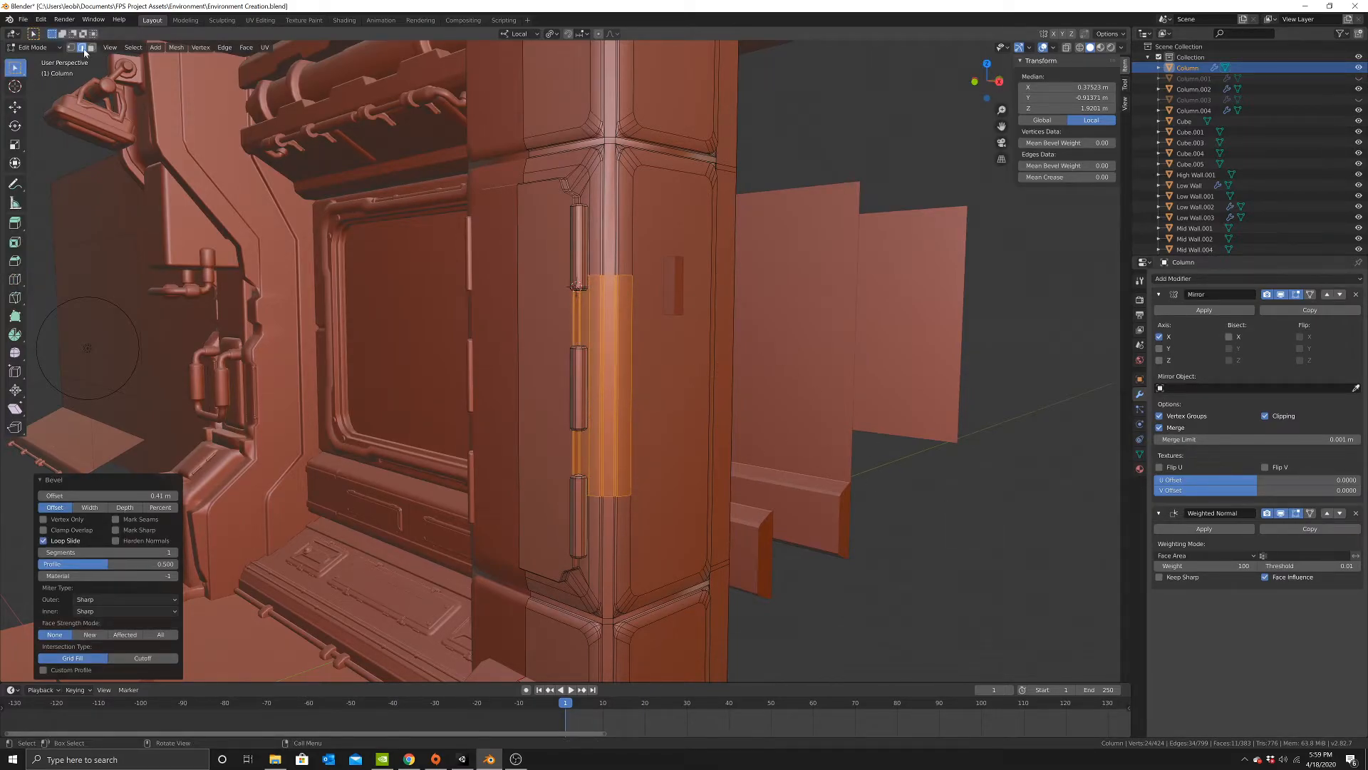
{"action": "left_click", "coordinate": [1007, 540]}
{"action": "left_click", "coordinate": [643, 506], "text": "alt"}
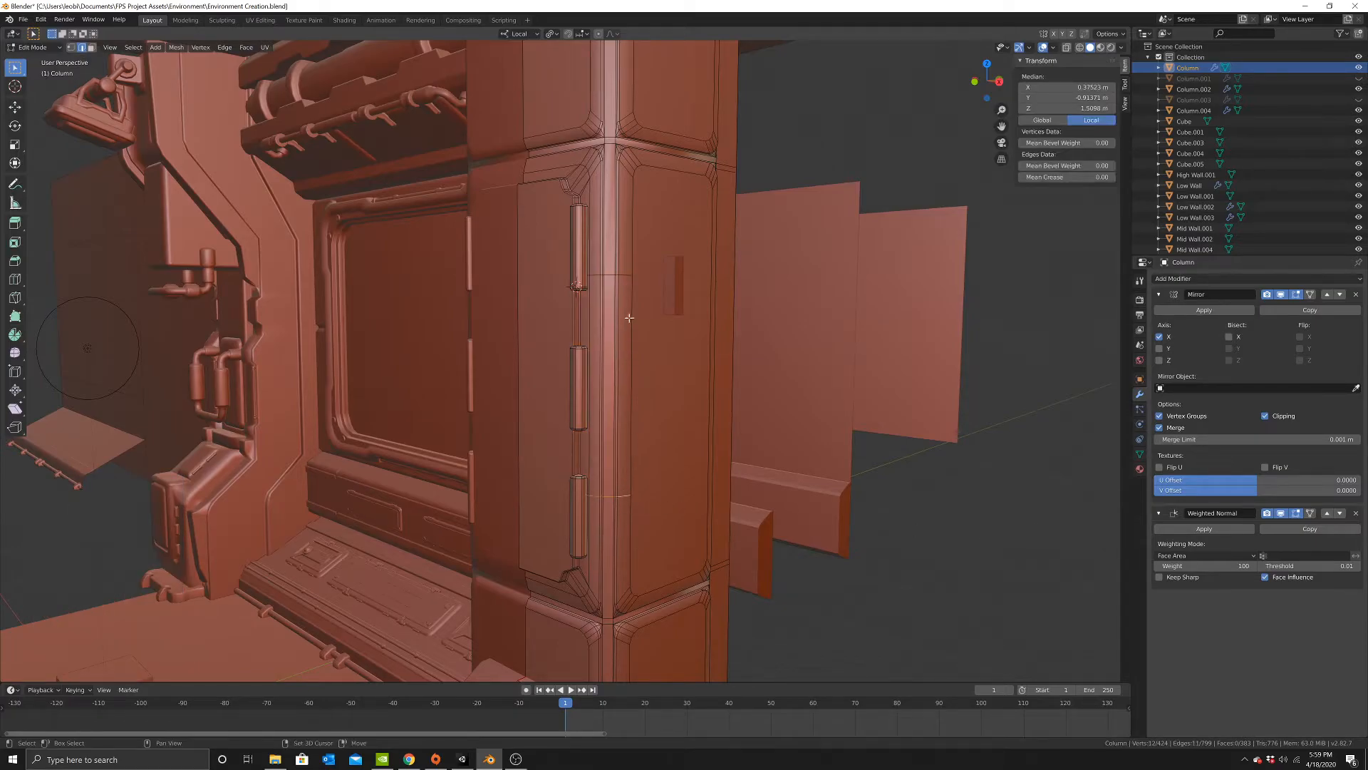
{"action": "left_click", "coordinate": [627, 275], "text": "alt+shift"}
{"action": "key", "text": "ctrl+b"}
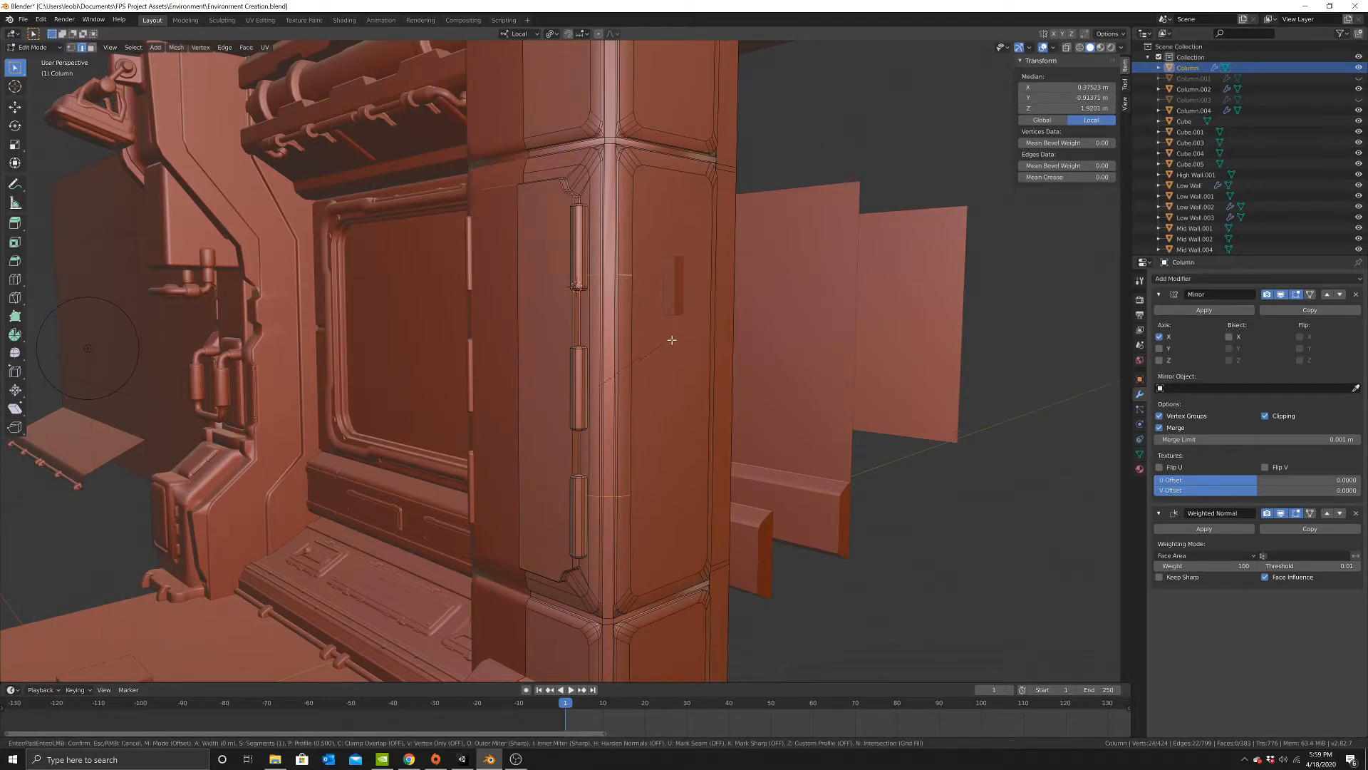
{"action": "left_click", "coordinate": [679, 337]}
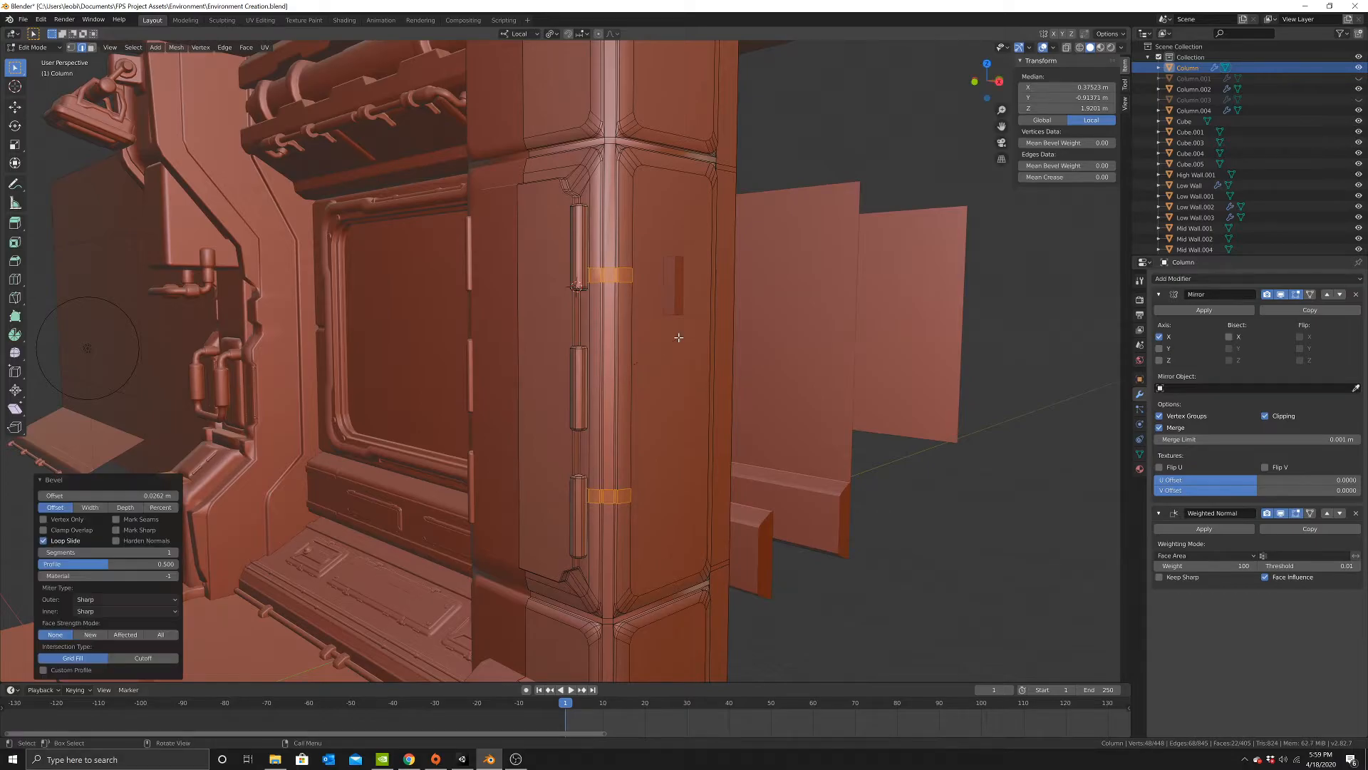
Select only the groove's side faces between the two narrow bands and move them inward along X to notch the column panel's outline.
{"action": "left_click", "coordinate": [91, 48]}
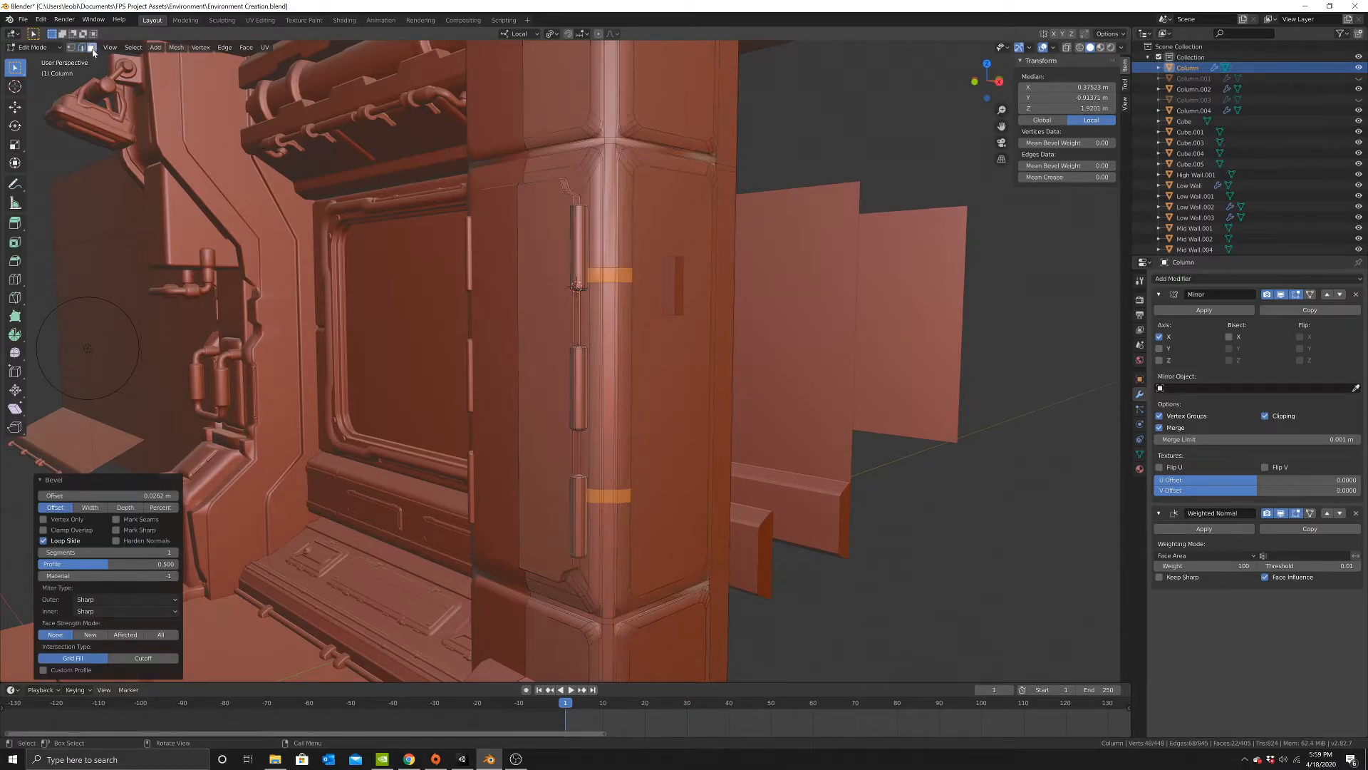
{"action": "scroll", "coordinate": [588, 480], "scroll_direction": "up", "scroll_amount": 2}
{"action": "left_click", "coordinate": [582, 490]}
{"action": "key", "text": "c"}
{"action": "left_click", "coordinate": [583, 490]}
{"action": "right_click", "coordinate": [588, 491]}
{"action": "key", "text": "c"}
{"action": "middle_click", "coordinate": [602, 488]}
{"action": "right_click", "coordinate": [602, 482]}
{"action": "key", "text": "c"}
{"action": "middle_click", "coordinate": [513, 460]}
{"action": "right_click", "coordinate": [513, 459]}
{"action": "scroll", "coordinate": [523, 459], "scroll_direction": "down", "scroll_amount": 2}
{"action": "middle_click_drag", "start_coordinate": [537, 458], "coordinate": [554, 457]}
{"action": "left_click", "coordinate": [15, 107]}
{"action": "middle_click_drag", "start_coordinate": [620, 380], "coordinate": [653, 381]}
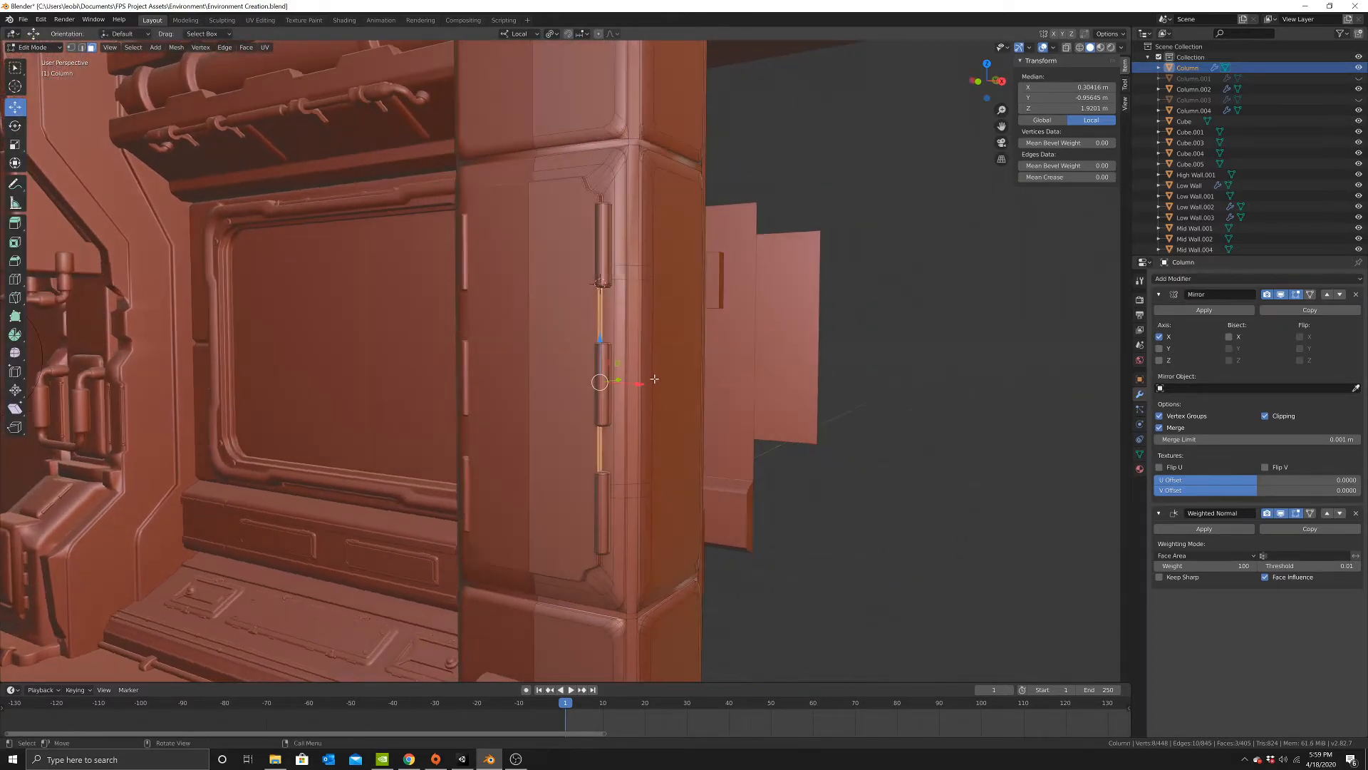
{"action": "key", "text": "g"}
{"action": "key", "text": "x"}
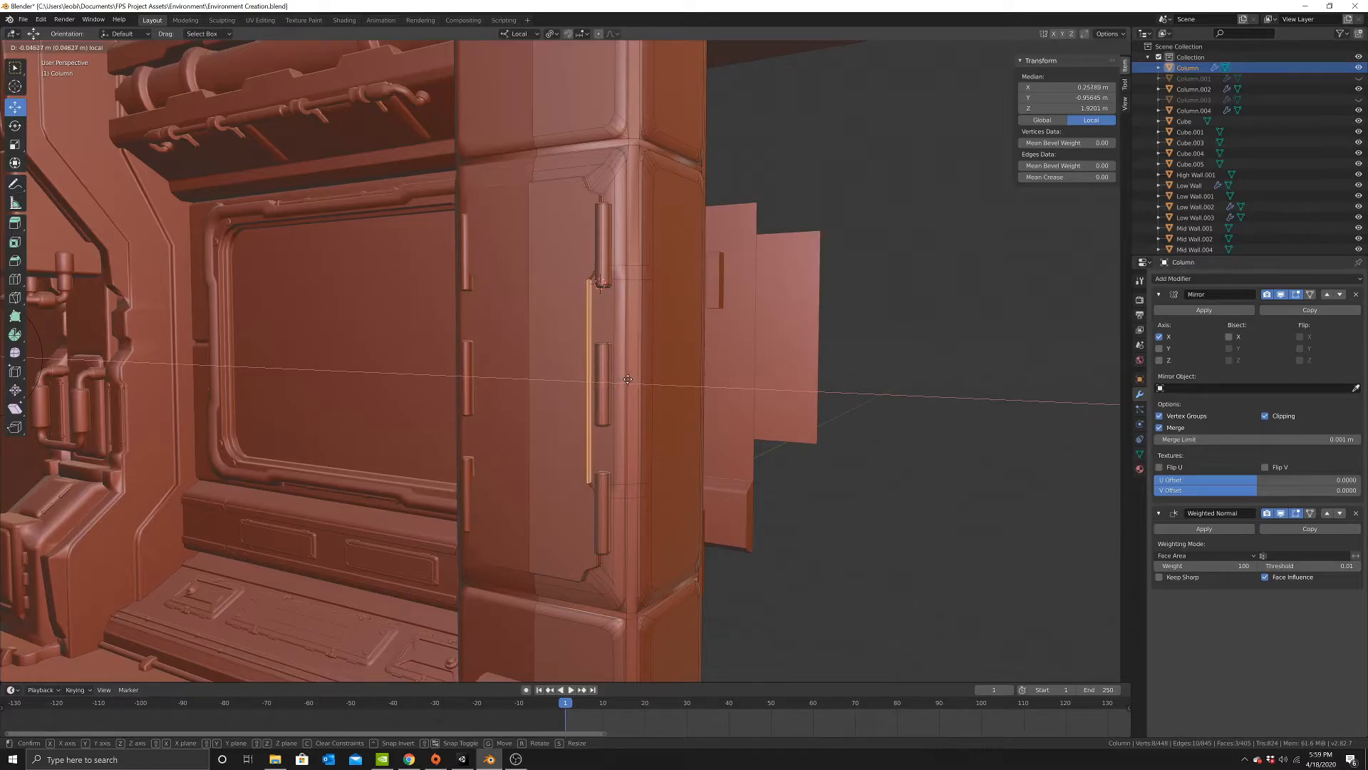
{"action": "left_click_drag", "start_coordinate": [631, 379], "coordinate": [633, 379]}
{"action": "middle_click_drag", "start_coordinate": [623, 385], "coordinate": [672, 390]}
{"action": "scroll", "coordinate": [639, 411], "scroll_direction": "down", "scroll_amount": 5}
{"action": "key", "text": "Tab"}
{"action": "scroll", "coordinate": [613, 422], "scroll_direction": "up", "scroll_amount": 5}
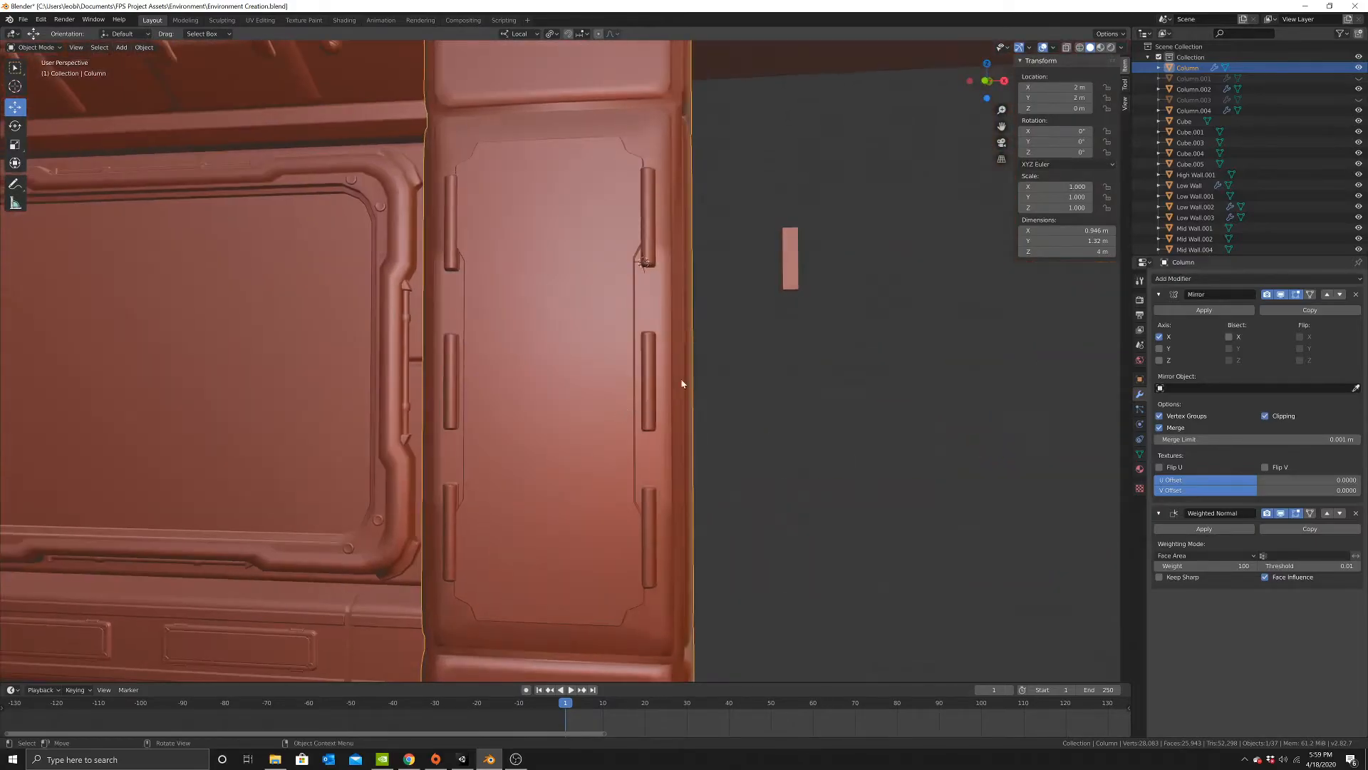
Delete the upper and lower linked bars beside the column panel, keeping only the middle one.
{"action": "key", "text": "Tab"}
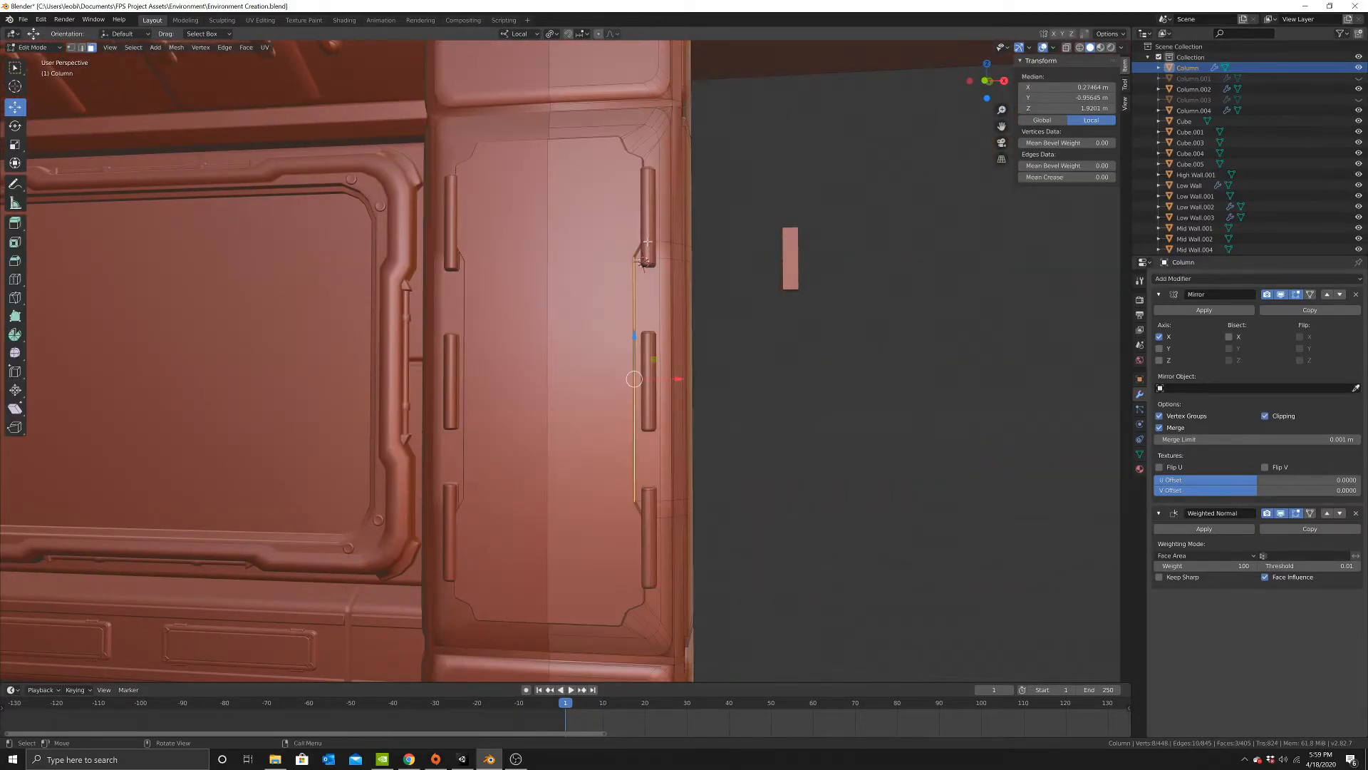
{"action": "left_click", "coordinate": [648, 238]}
{"action": "key", "text": "ctrl+l"}
{"action": "key", "text": "x"}
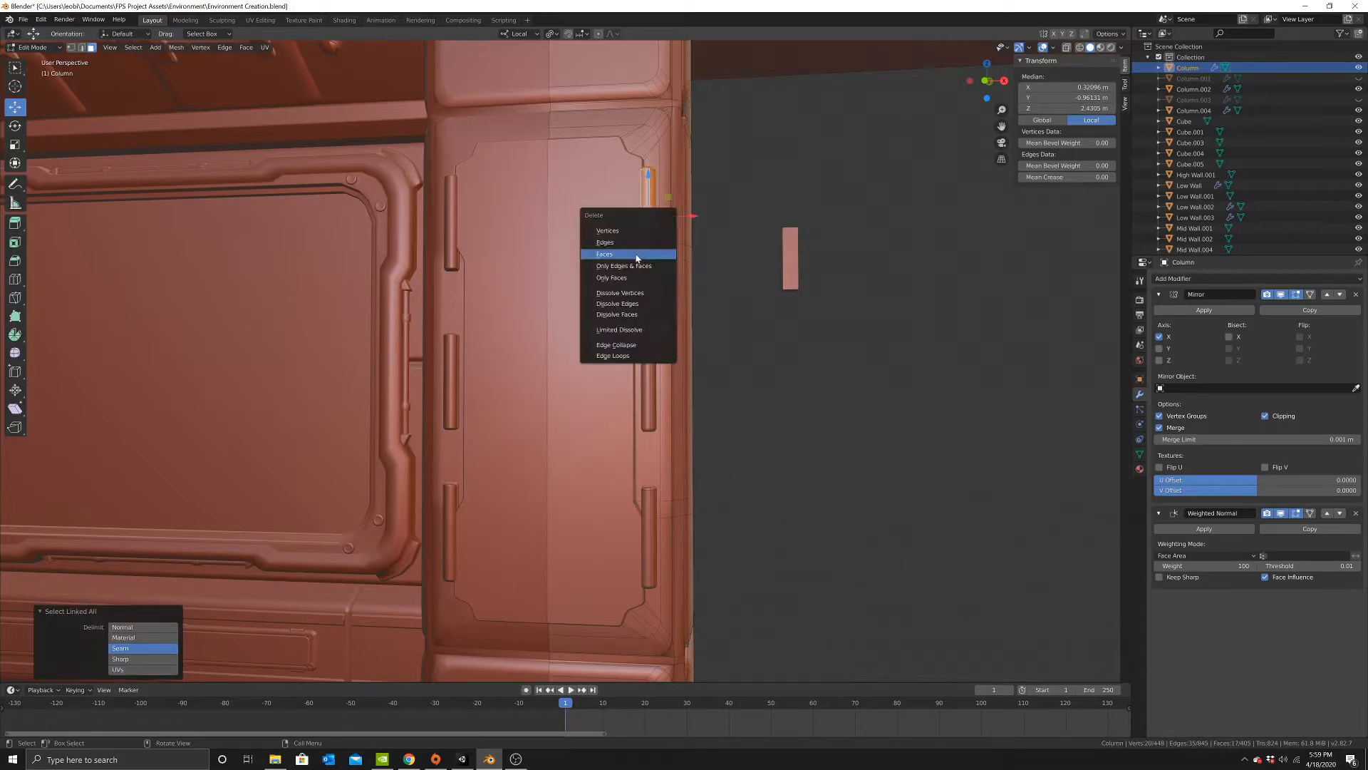
{"action": "left_click", "coordinate": [602, 232]}
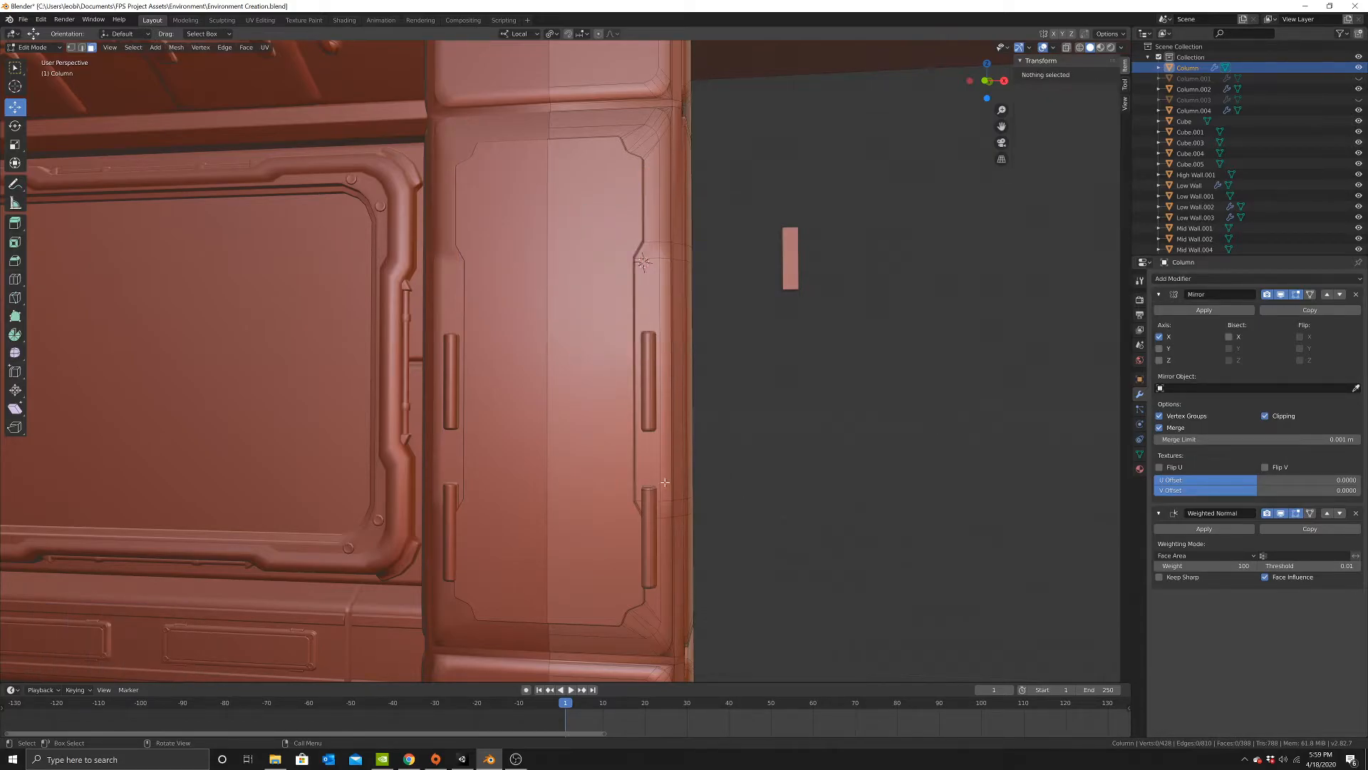
{"action": "key", "text": "l"}
{"action": "key", "text": "x"}
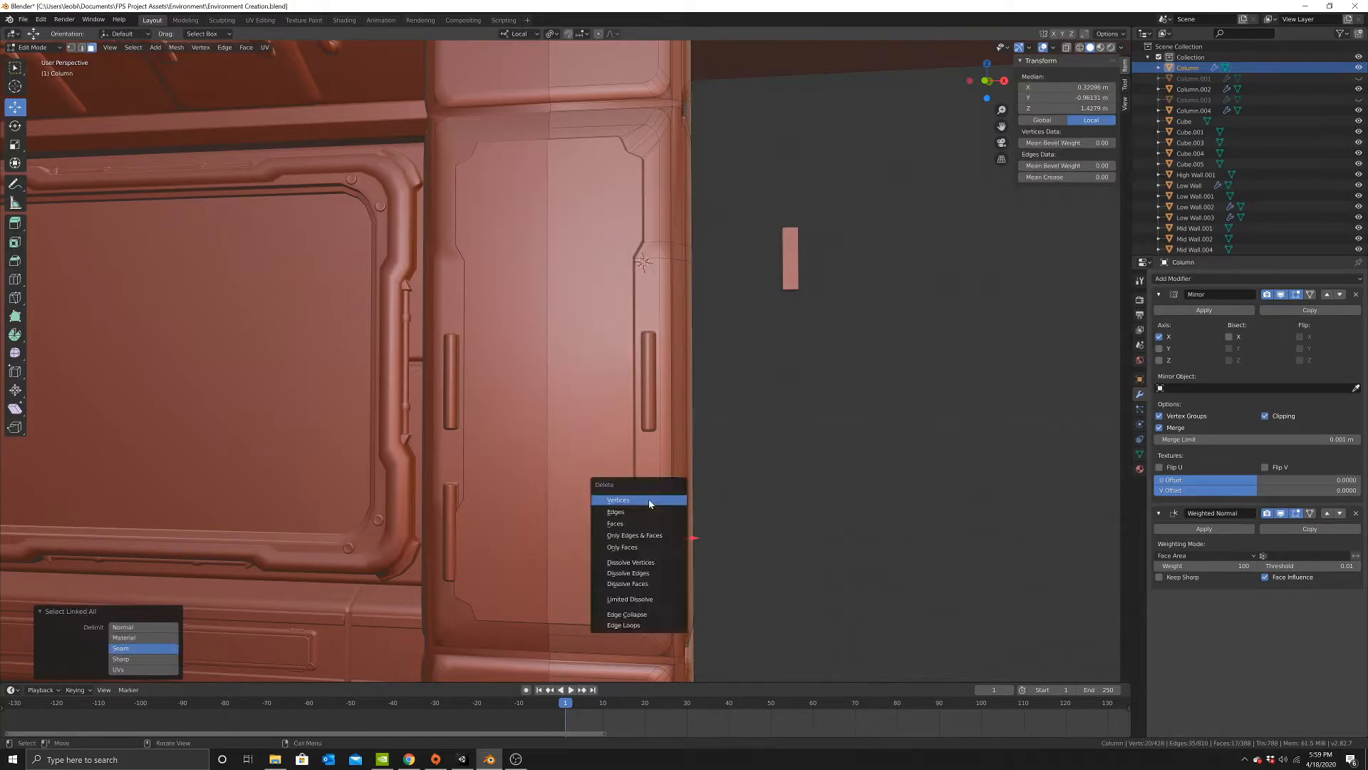
{"action": "left_click", "coordinate": [663, 515]}
Select the whole remaining middle bar and resize it, both overall and separately along its Z axis.
{"action": "left_click", "coordinate": [653, 387]}
{"action": "key", "text": "ctrl+l"}
{"action": "key", "text": "s"}
{"action": "left_click", "coordinate": [734, 402]}
{"action": "key", "text": "s"}
{"action": "key", "text": "z"}
{"action": "key", "text": "z"}
{"action": "left_click", "coordinate": [723, 384]}
{"action": "key", "text": "s"}
{"action": "left_click", "coordinate": [795, 376]}
Reposition the resized bar along X and Y so it sits in the notch at the panel's edge.
{"action": "middle_click_drag", "start_coordinate": [794, 376], "coordinate": [670, 399]}
{"action": "key", "text": "g"}
{"action": "key", "text": "x"}
{"action": "key", "text": "x"}
{"action": "left_click", "coordinate": [659, 476]}
{"action": "key", "text": "g"}
{"action": "key", "text": "y"}
{"action": "left_click", "coordinate": [589, 450]}
Raise the bar 0.245 m along Z to the notch's upper end and duplicate it about 0.48 m further down.
{"action": "left_click", "coordinate": [633, 354]}
{"action": "key", "text": "ctrl+z"}
{"action": "left_click_drag", "start_coordinate": [630, 365], "coordinate": [631, 267]}
{"action": "scroll", "coordinate": [633, 320], "scroll_direction": "down", "scroll_amount": 2}
{"action": "middle_click_drag", "start_coordinate": [634, 364], "coordinate": [661, 352]}
{"action": "key", "text": "shift+d"}
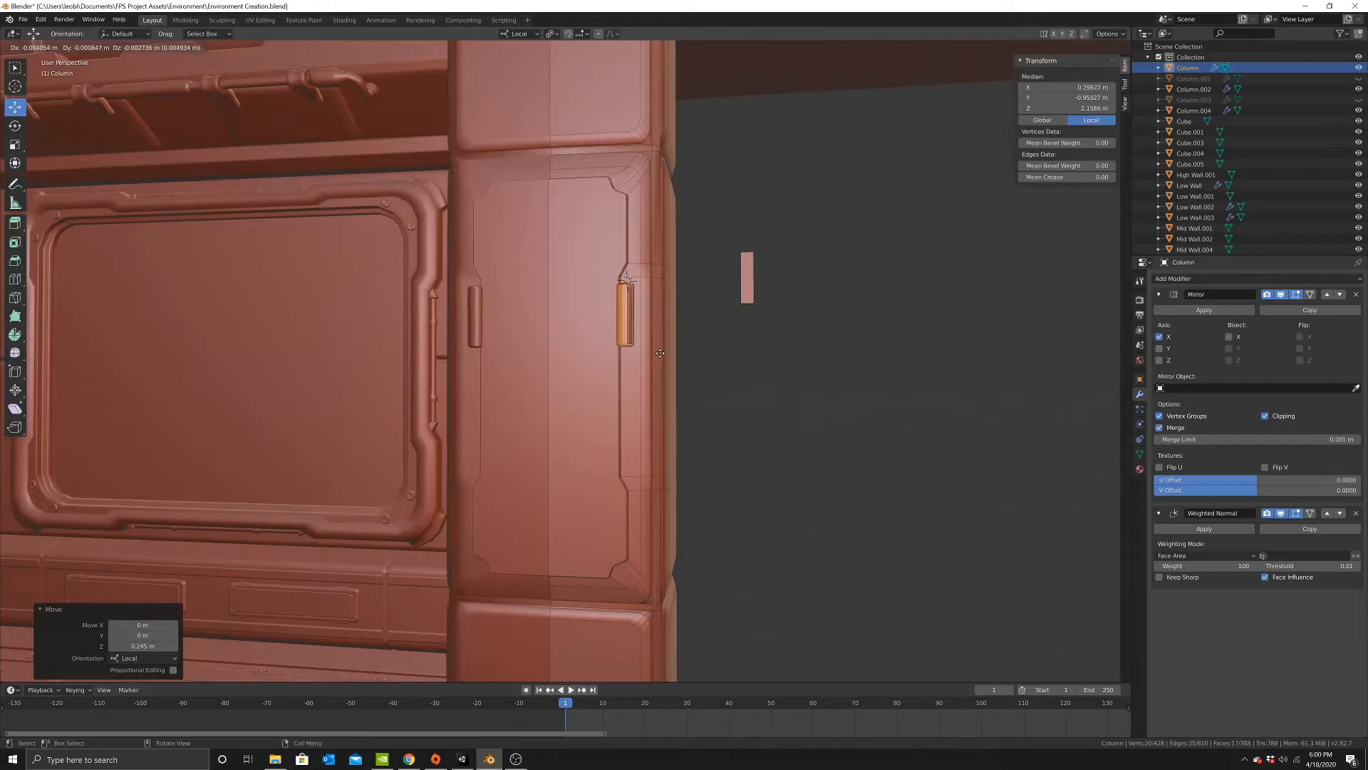
{"action": "right_click", "coordinate": [661, 353]}
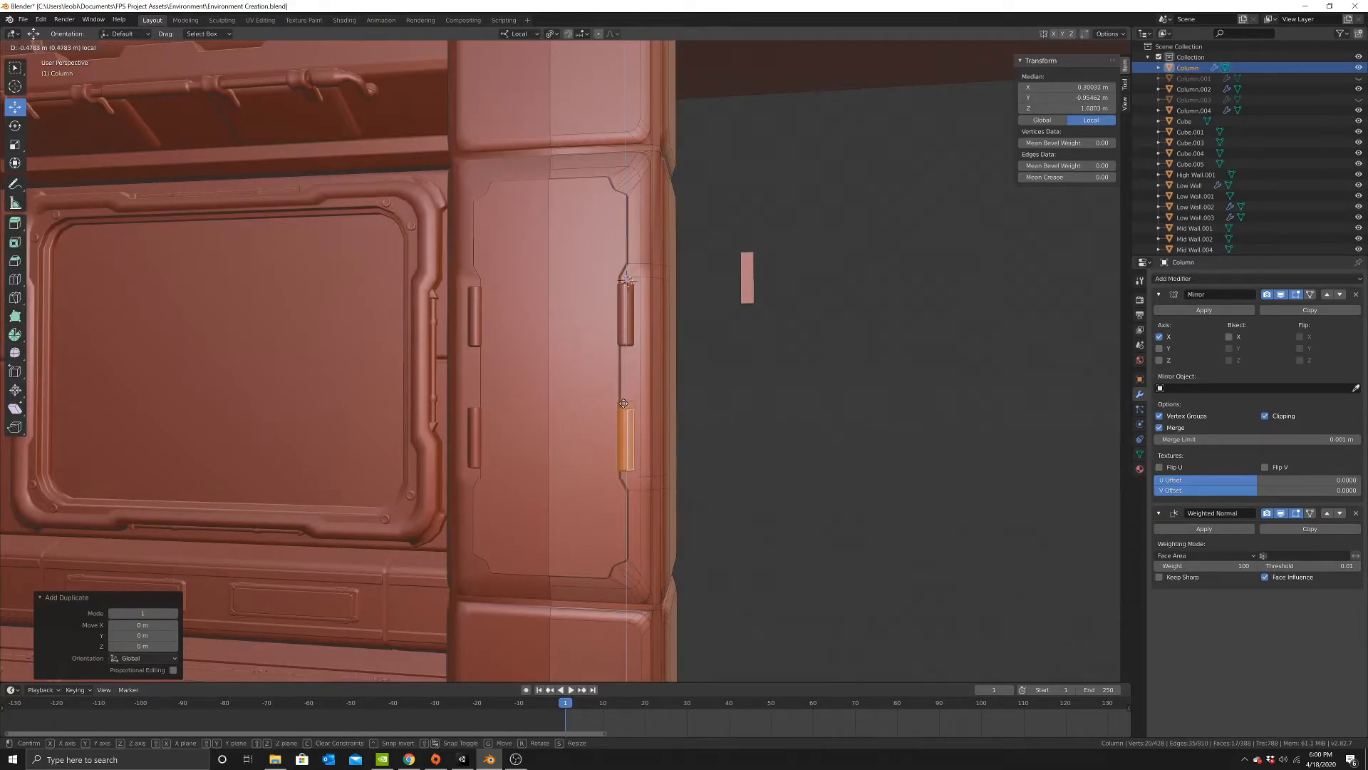
{"action": "left_click", "coordinate": [625, 400]}
Select the large face in the centre of the column panel and move it -0.0219 m along Y.
{"action": "key", "text": "Tab"}
{"action": "mouse_move", "coordinate": [617, 473]}
{"action": "middle_mouse_down"}
{"action": "mouse_move", "coordinate": [656, 461]}
{"action": "mouse_move", "coordinate": [598, 474]}
{"action": "mouse_move", "coordinate": [654, 436]}
{"action": "mouse_move", "coordinate": [620, 449]}
{"action": "middle_mouse_up"}
{"action": "scroll", "coordinate": [598, 474], "scroll_direction": "up", "scroll_amount": 4}
{"action": "key", "text": "Tab"}
{"action": "left_click", "coordinate": [590, 456]}
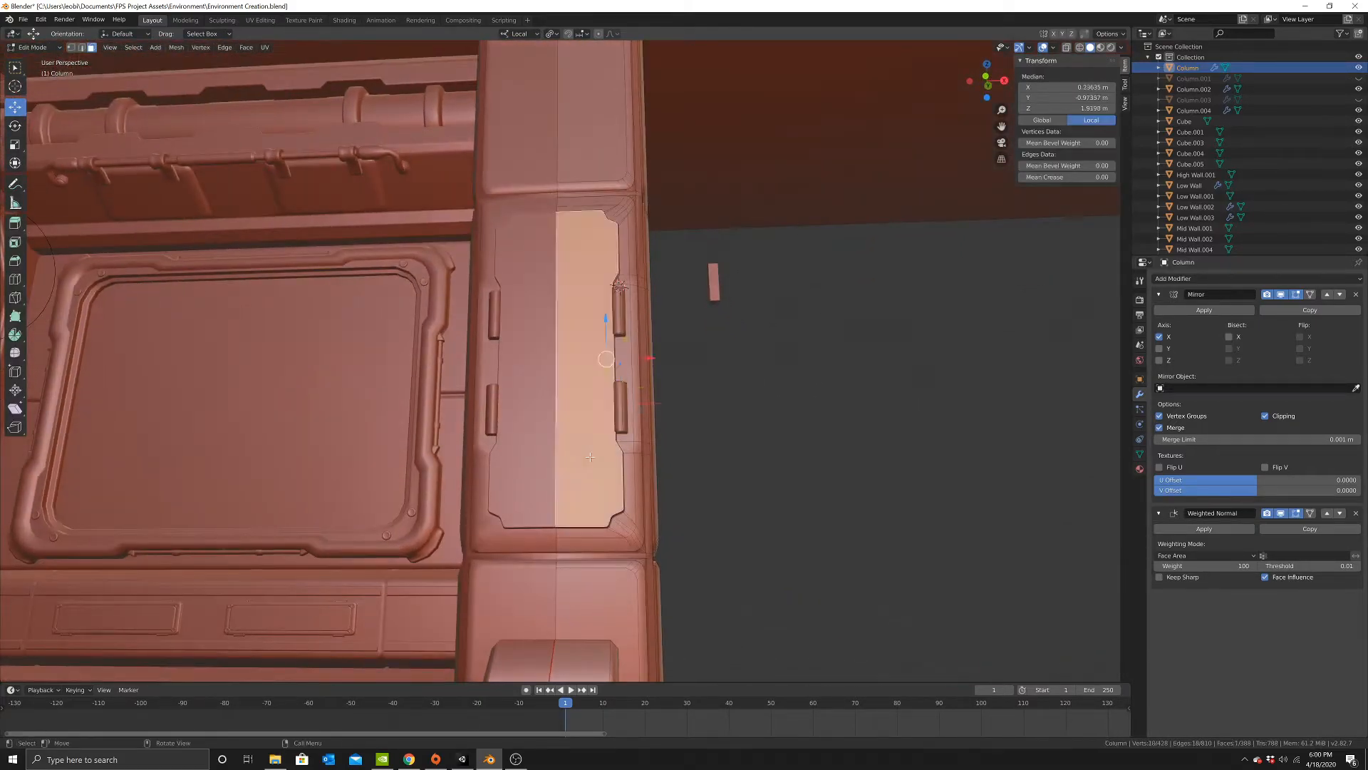
{"action": "middle_click_drag", "start_coordinate": [617, 287], "coordinate": [655, 428]}
{"action": "key", "text": "g"}
{"action": "key", "text": "y"}
{"action": "left_click", "coordinate": [541, 396]}
{"action": "scroll", "coordinate": [696, 458], "scroll_direction": "down", "scroll_amount": 2}
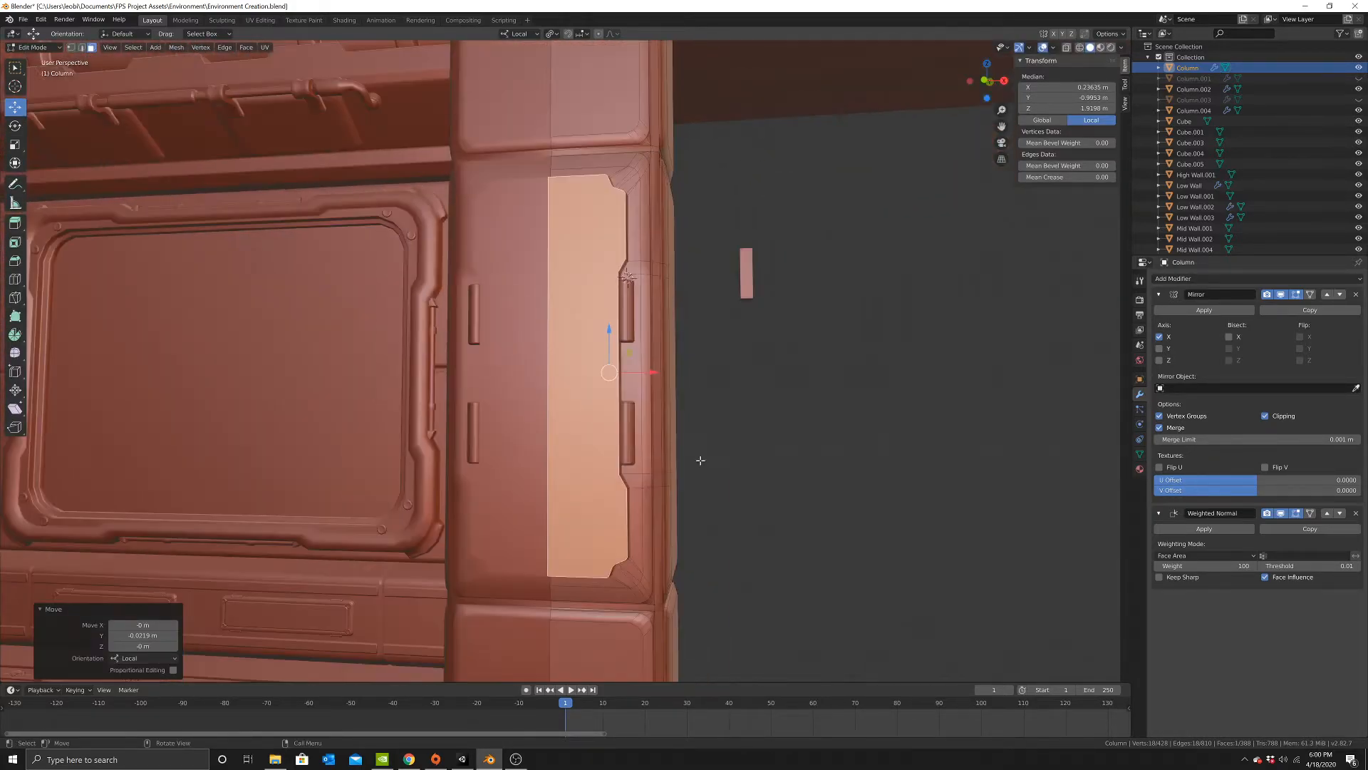
Scale the panel face to 0.932 and shift it -0.0359 m along X towards the mirror centre.
{"action": "key", "text": "s"}
{"action": "left_click", "coordinate": [690, 449]}
{"action": "key", "text": "g"}
{"action": "key", "text": "x"}
{"action": "key", "text": "x"}
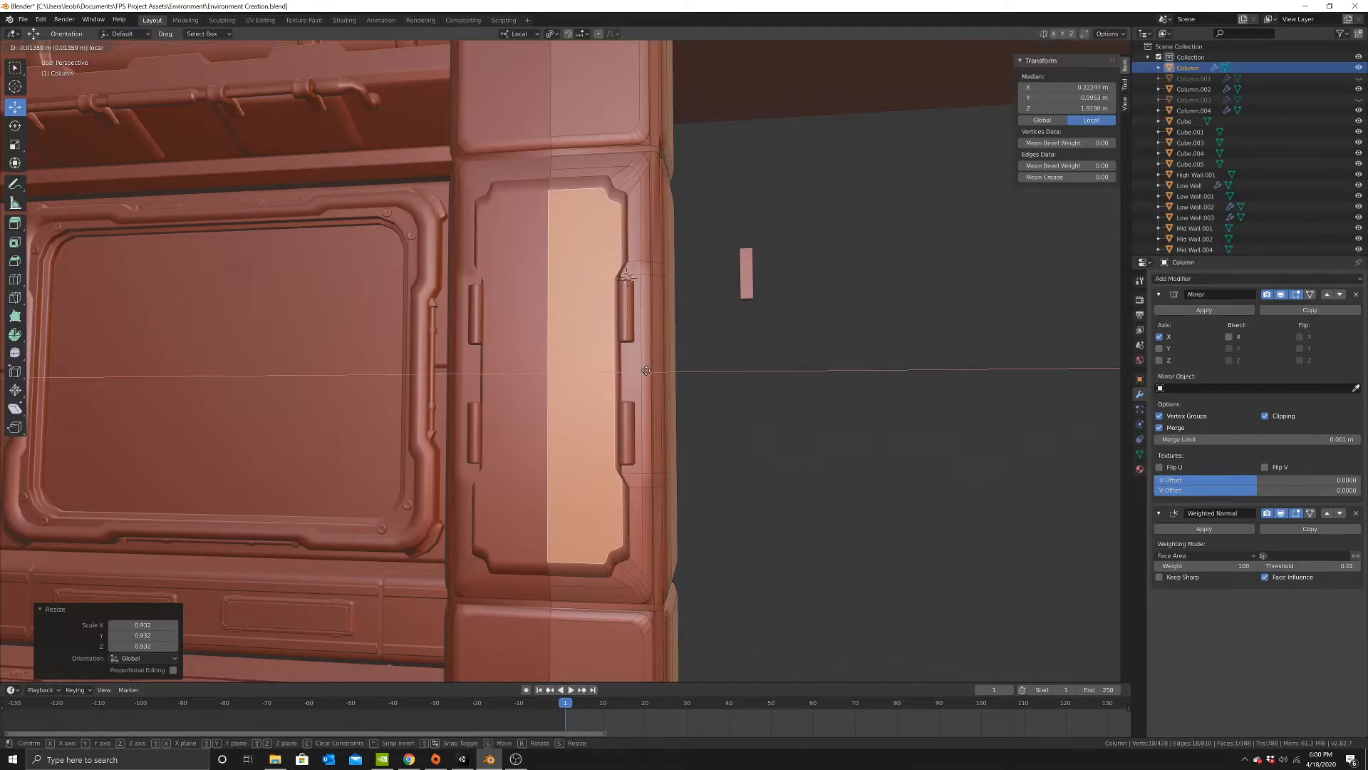
{"action": "left_click", "coordinate": [640, 368]}
Adjust the panel face's depth along Y and bevel its border, checking the column's overall look.
{"action": "middle_click_drag", "start_coordinate": [641, 368], "coordinate": [577, 404]}
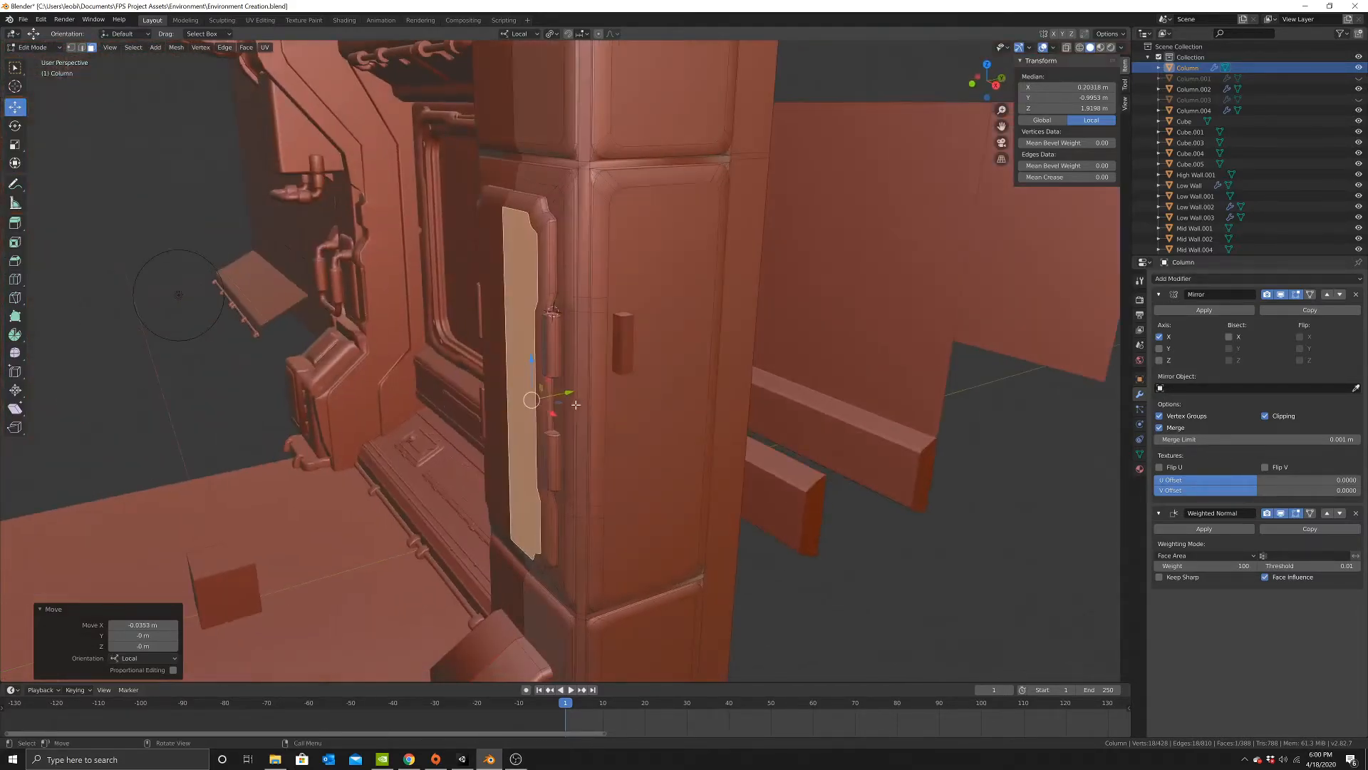
{"action": "left_click_drag", "start_coordinate": [565, 395], "coordinate": [557, 397]}
{"action": "middle_click_drag", "start_coordinate": [557, 397], "coordinate": [624, 389]}
{"action": "key", "text": "ctrl+b"}
{"action": "left_click", "coordinate": [612, 402]}
{"action": "key", "text": "Tab"}
{"action": "scroll", "coordinate": [640, 384], "scroll_direction": "down", "scroll_amount": 3}
{"action": "scroll", "coordinate": [668, 402], "scroll_direction": "down", "scroll_amount": 4}
{"action": "scroll", "coordinate": [614, 418], "scroll_direction": "up", "scroll_amount": 8}
{"action": "scroll", "coordinate": [658, 416], "scroll_direction": "down", "scroll_amount": 3}
{"action": "key", "text": "Tab"}
Try a vertical loop cut across the seam above the column's lower section and a bevel on it.
{"action": "left_click", "coordinate": [627, 444]}
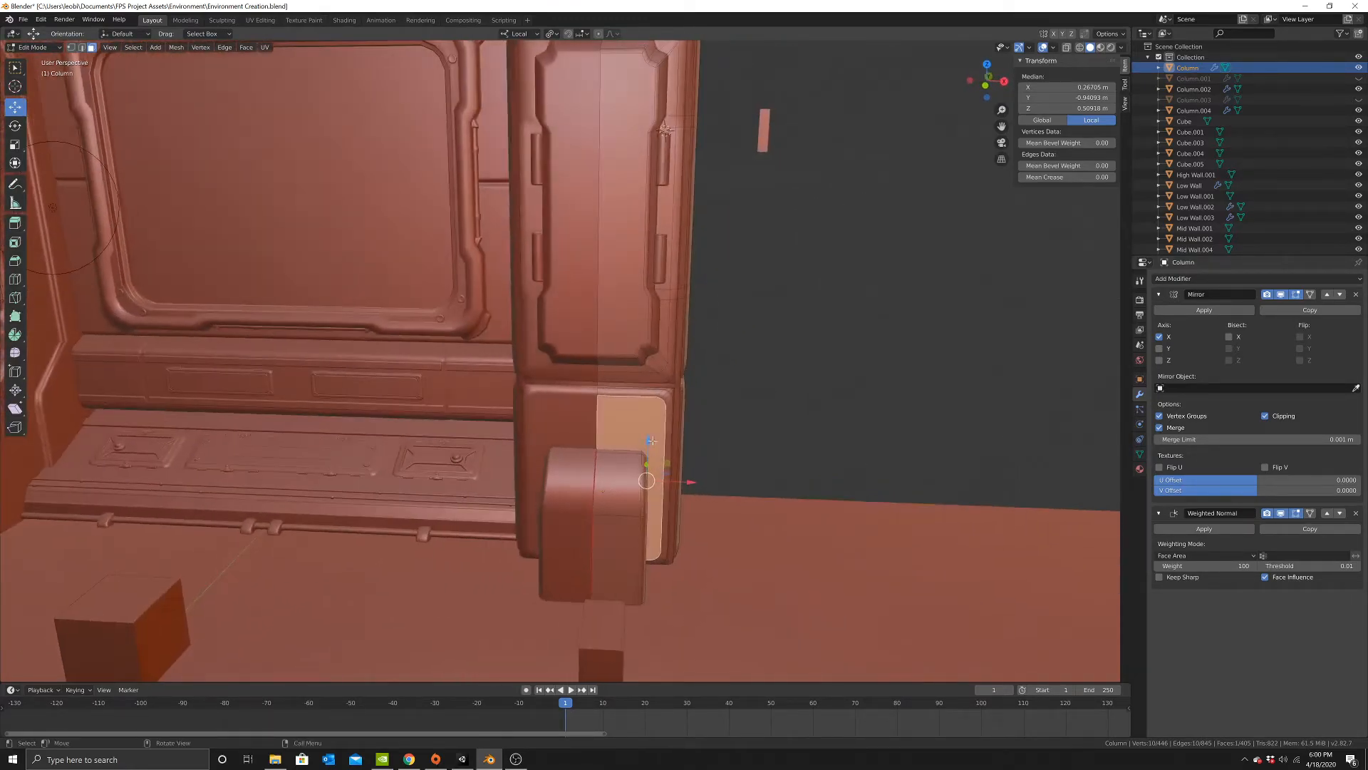
{"action": "scroll", "coordinate": [621, 395], "scroll_direction": "up", "scroll_amount": 2}
{"action": "left_click", "coordinate": [19, 280]}
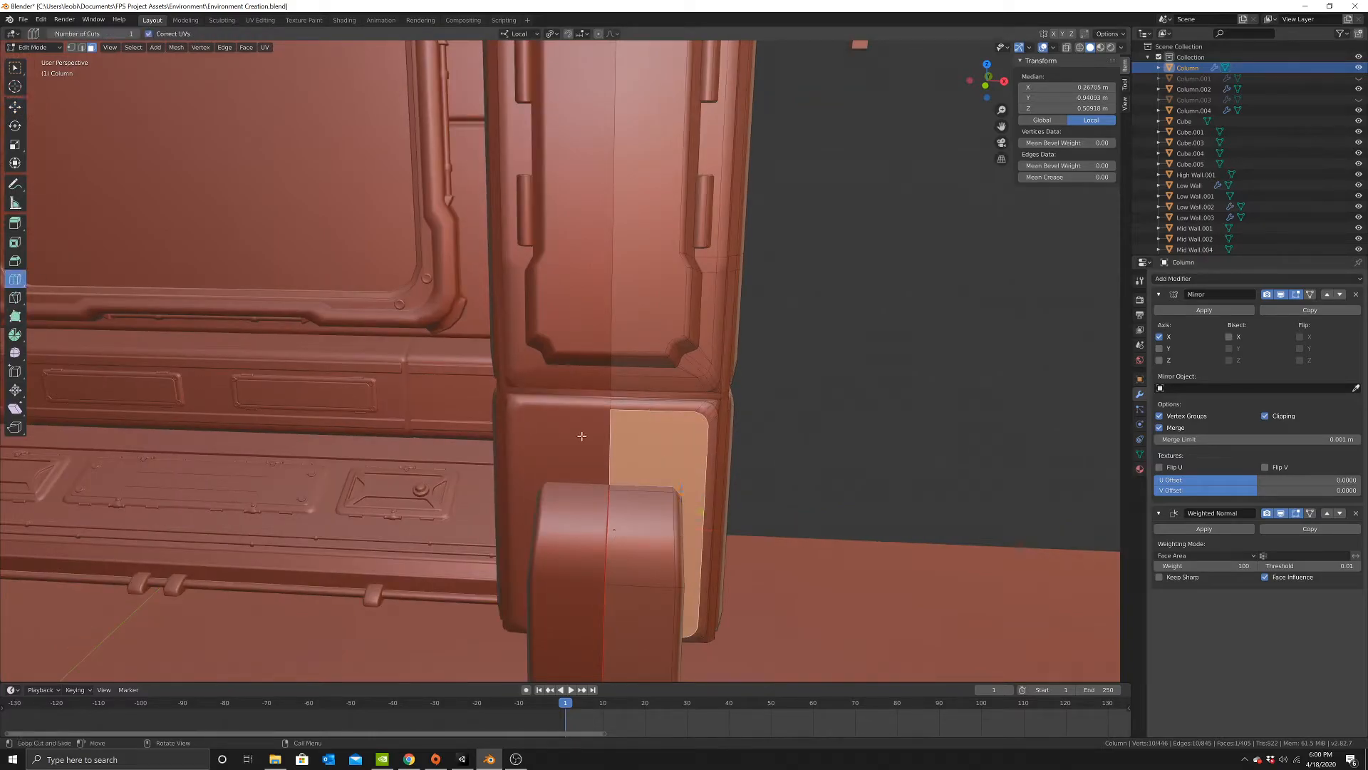
{"action": "left_click", "coordinate": [653, 411]}
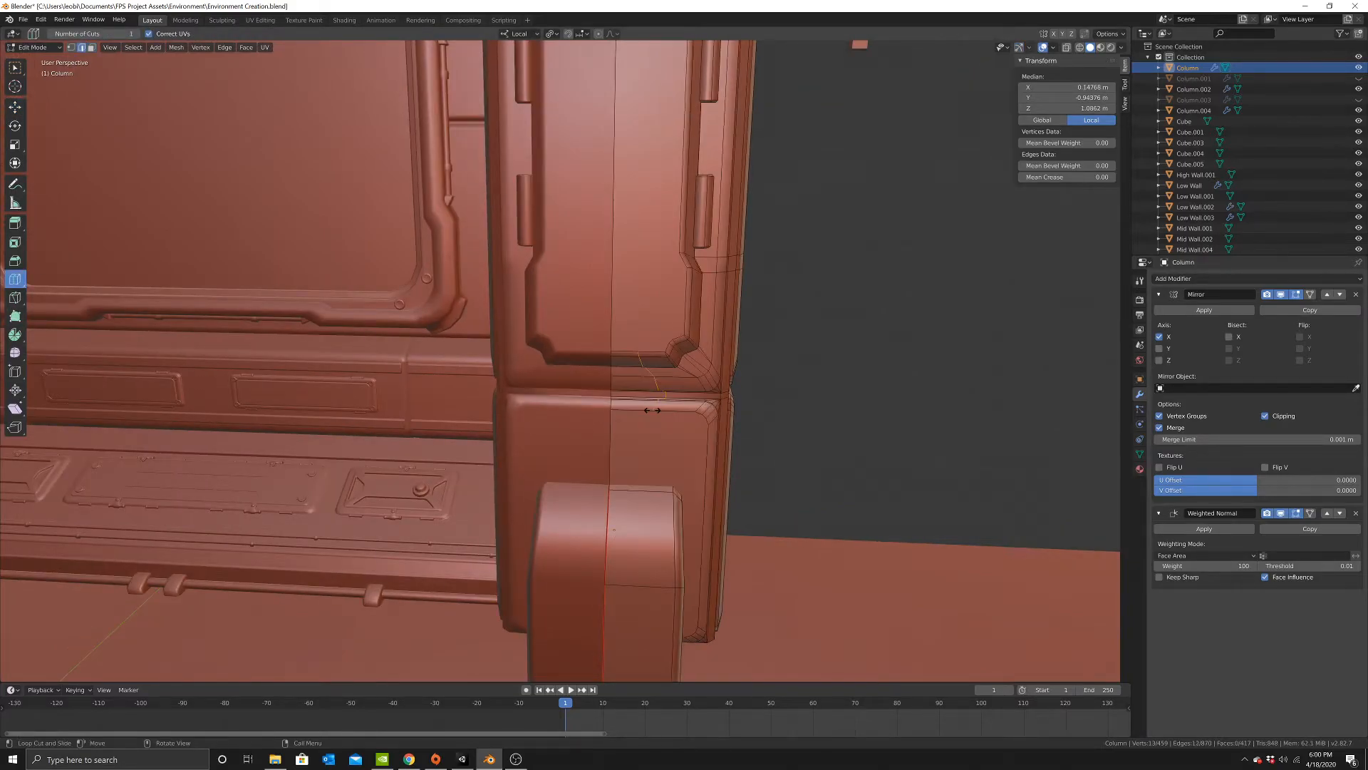
{"action": "key", "text": "ctrl+b"}
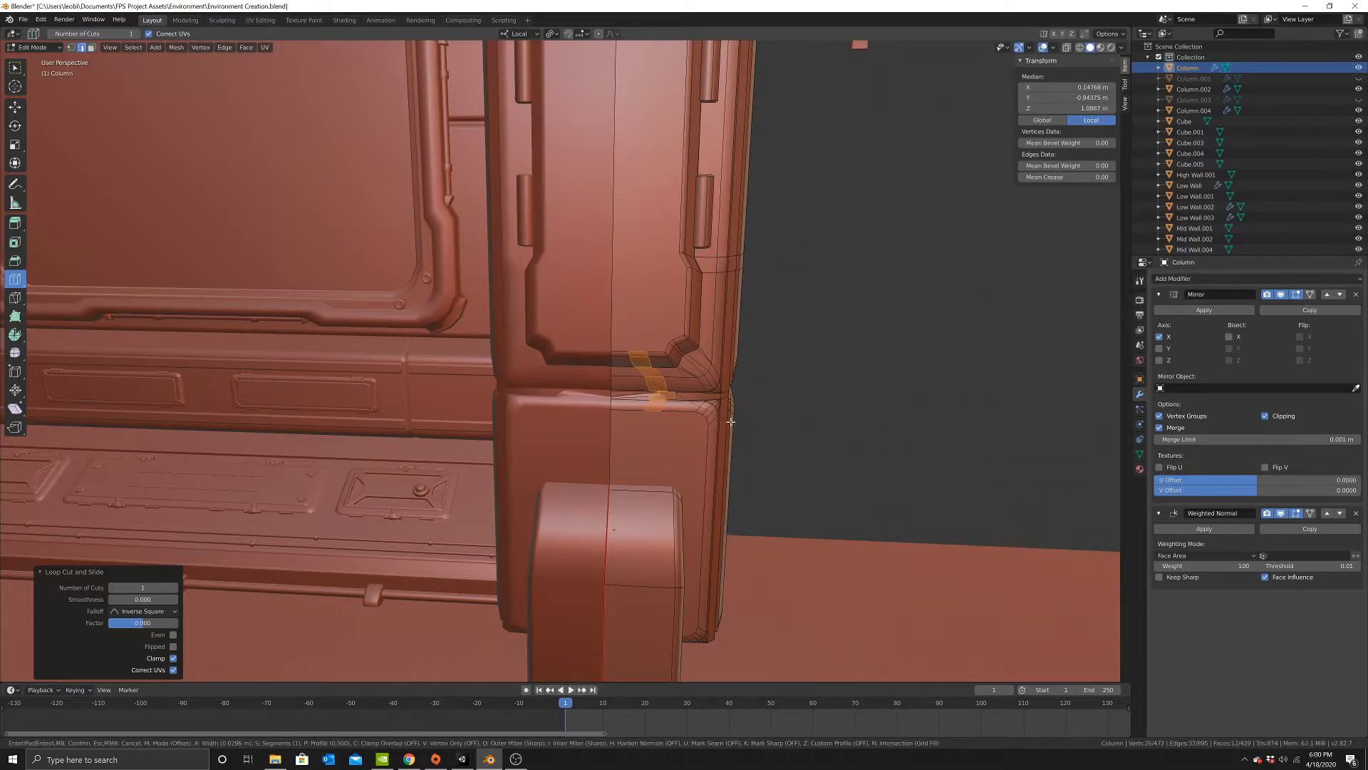
{"action": "key", "text": "Escape"}
{"action": "scroll", "coordinate": [730, 421], "scroll_direction": "up", "scroll_amount": 2}
{"action": "key", "text": "3"}
{"action": "left_click", "coordinate": [746, 426]}
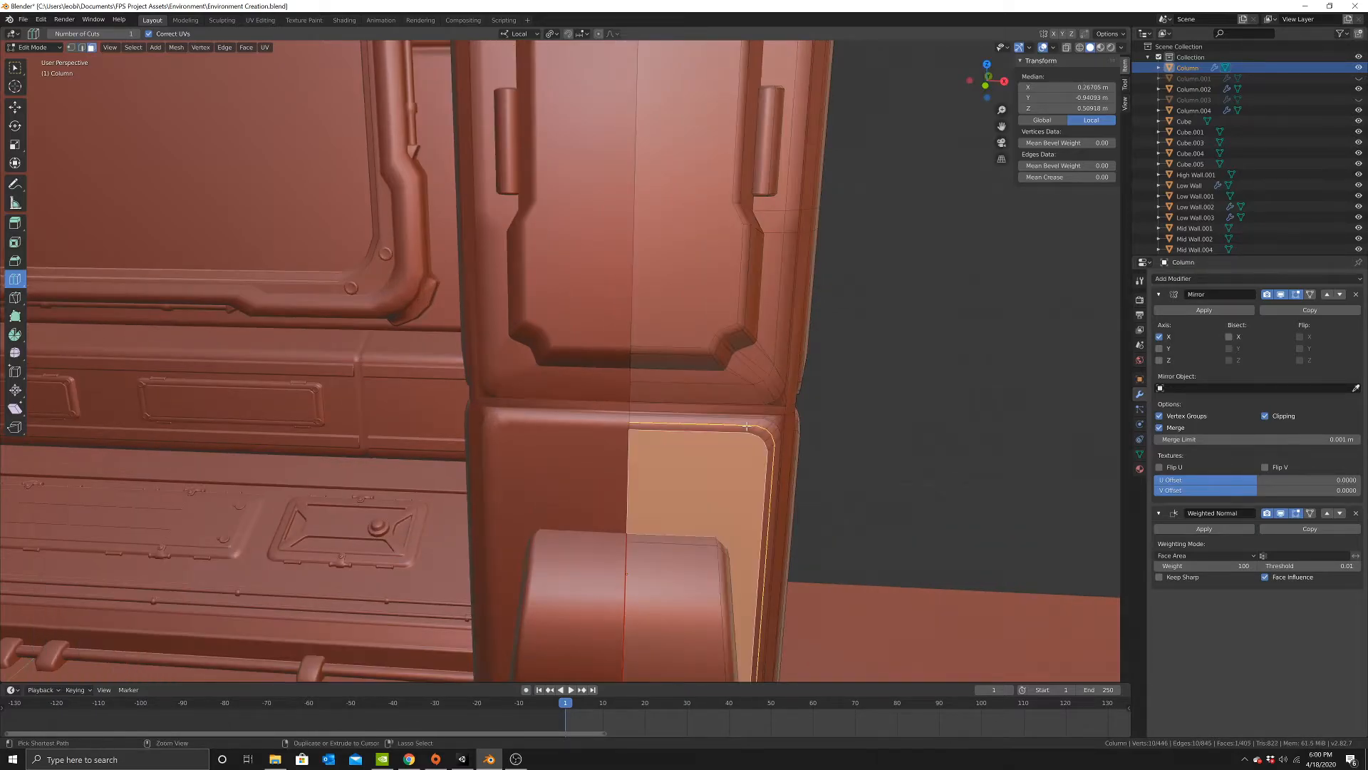
Add a vertical loop cut across the seam between the panel and the lower section, and straighten it with repeated X scaling.
{"action": "left_click", "coordinate": [709, 420]}
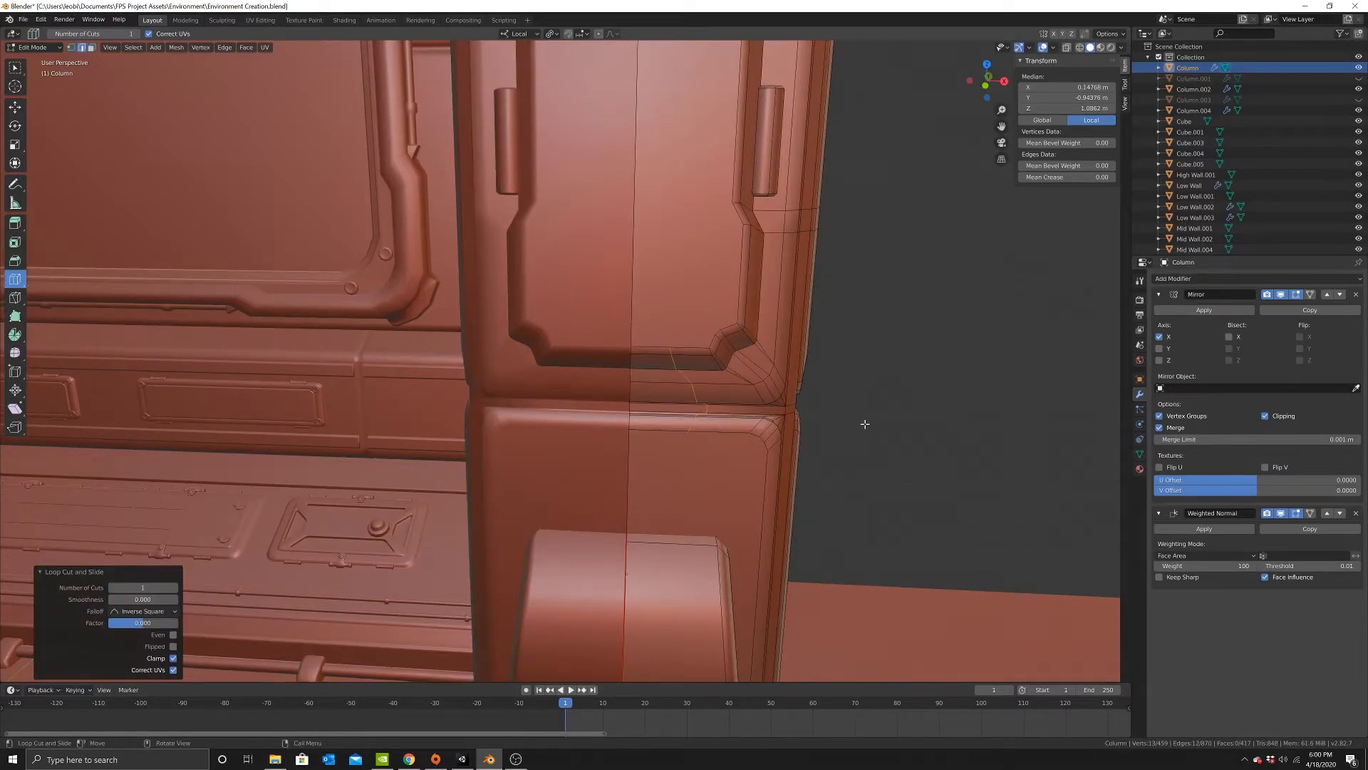
{"action": "key", "text": "s"}
{"action": "key", "text": "x"}
{"action": "left_click", "coordinate": [670, 329]}
{"action": "key", "text": "s"}
{"action": "key", "text": "x"}
{"action": "left_click", "coordinate": [772, 322]}
{"action": "key", "text": "s"}
{"action": "key", "text": "x"}
{"action": "left_click", "coordinate": [689, 282]}
{"action": "key", "text": "s"}
{"action": "key", "text": "x"}
{"action": "left_click", "coordinate": [705, 330]}
{"action": "key", "text": "s"}
{"action": "key", "text": "x"}
{"action": "left_click", "coordinate": [713, 324]}
{"action": "key", "text": "s"}
{"action": "key", "text": "x"}
{"action": "left_click", "coordinate": [881, 383]}
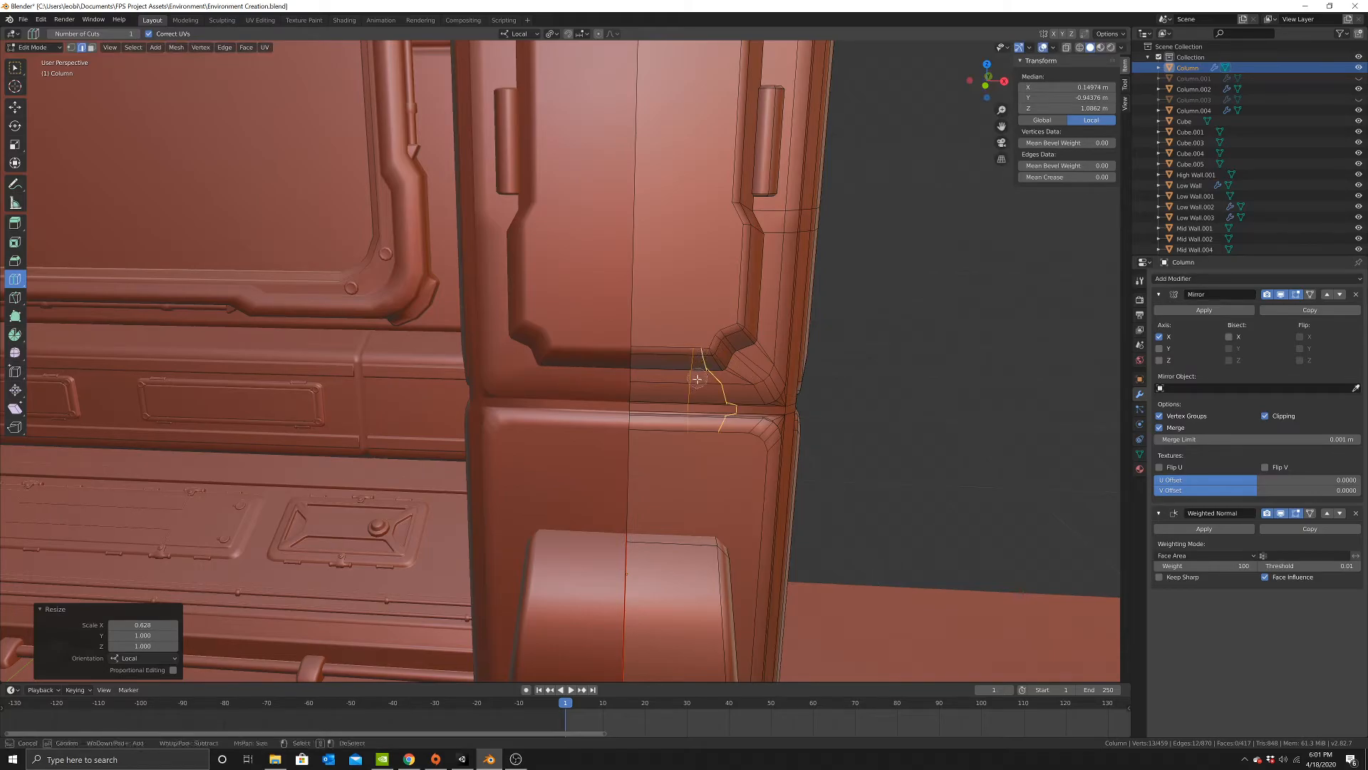
Isolate the loop cut's lowest edges at the top of the lower section and bevel them with a 0.0322 m offset.
{"action": "key", "text": "c"}
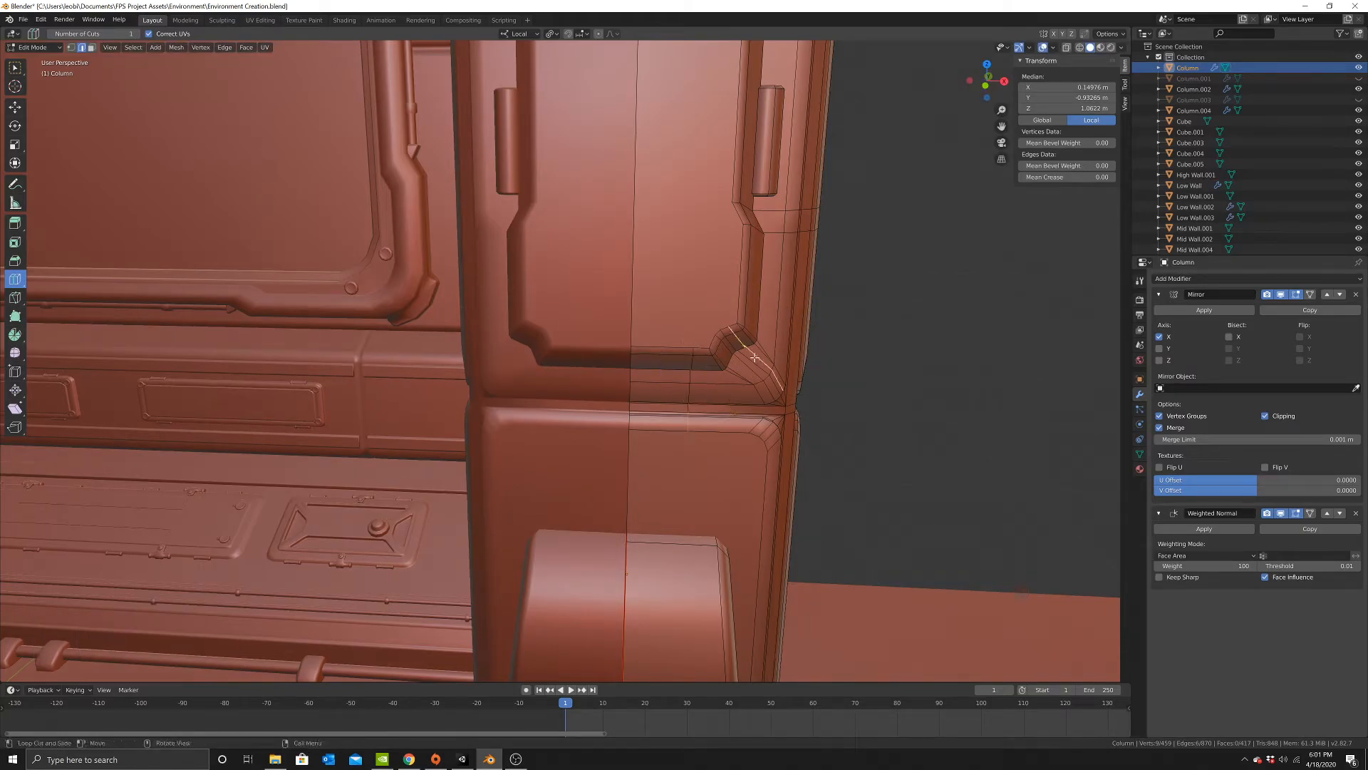
{"action": "key", "text": "k"}
{"action": "left_click", "coordinate": [688, 408]}
{"action": "key", "text": "Escape"}
{"action": "key", "text": "shift+z"}
{"action": "key", "text": "c"}
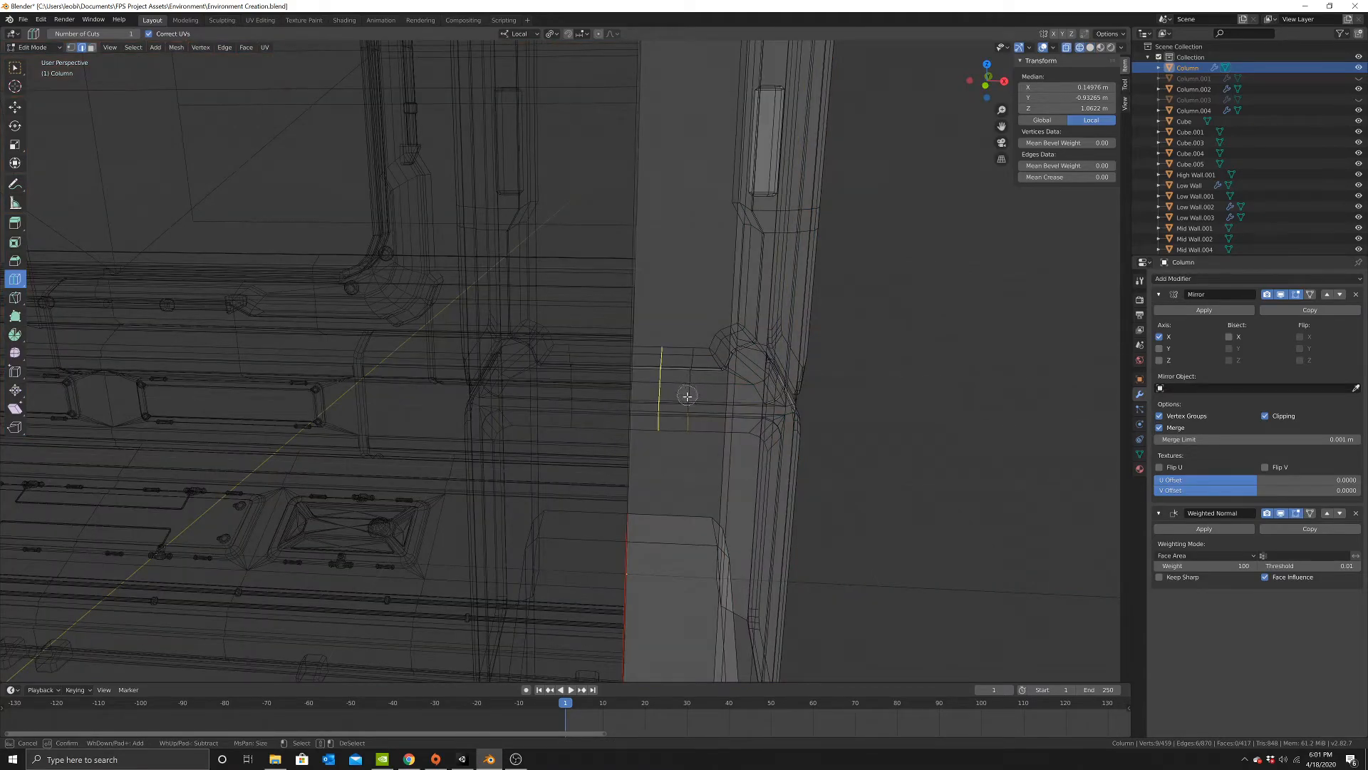
{"action": "middle_click_drag", "start_coordinate": [691, 370], "coordinate": [697, 356]}
{"action": "right_click", "coordinate": [699, 355]}
{"action": "key", "text": "shift+z"}
{"action": "key", "text": "ctrl+b"}
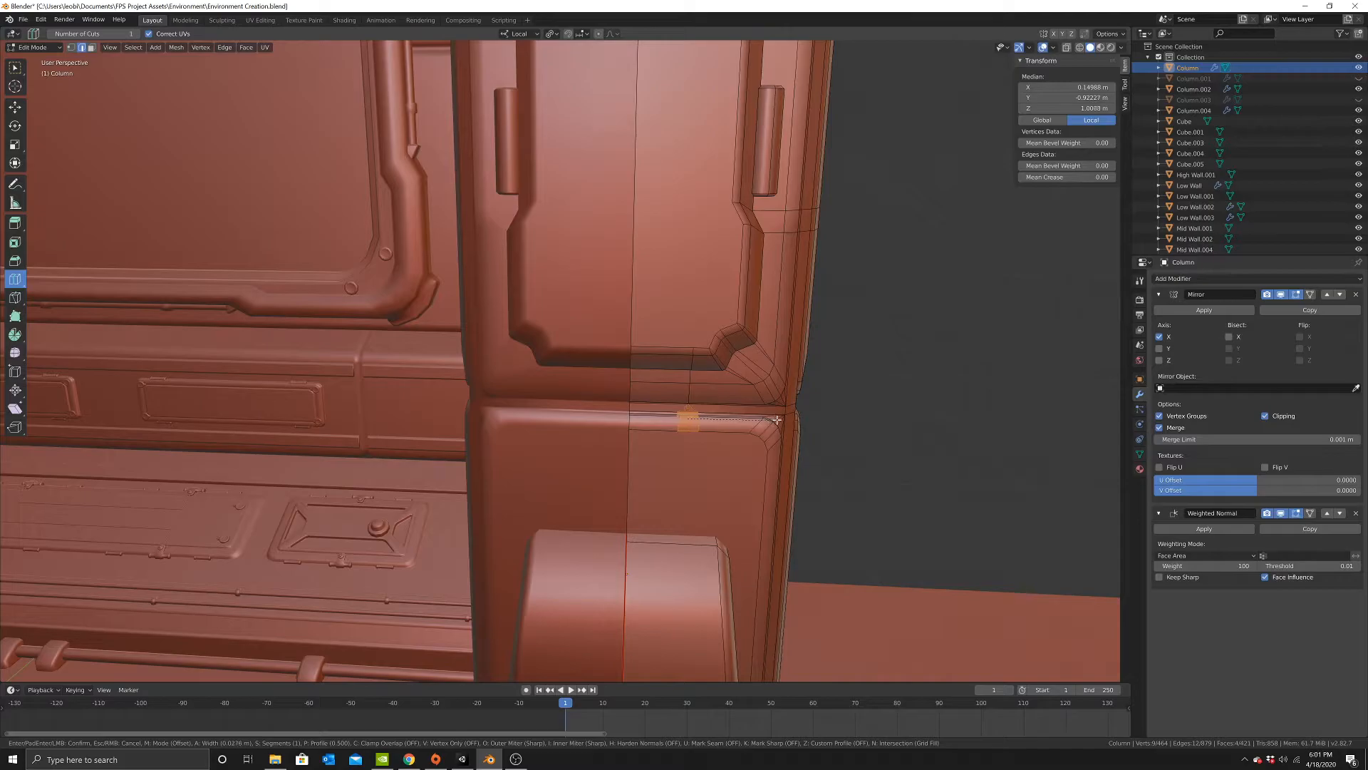
{"action": "left_click", "coordinate": [776, 419]}
Switch to vertex selection and merge the bevelled patch's vertices by distance at 0.0001 m.
{"action": "left_click", "coordinate": [71, 50]}
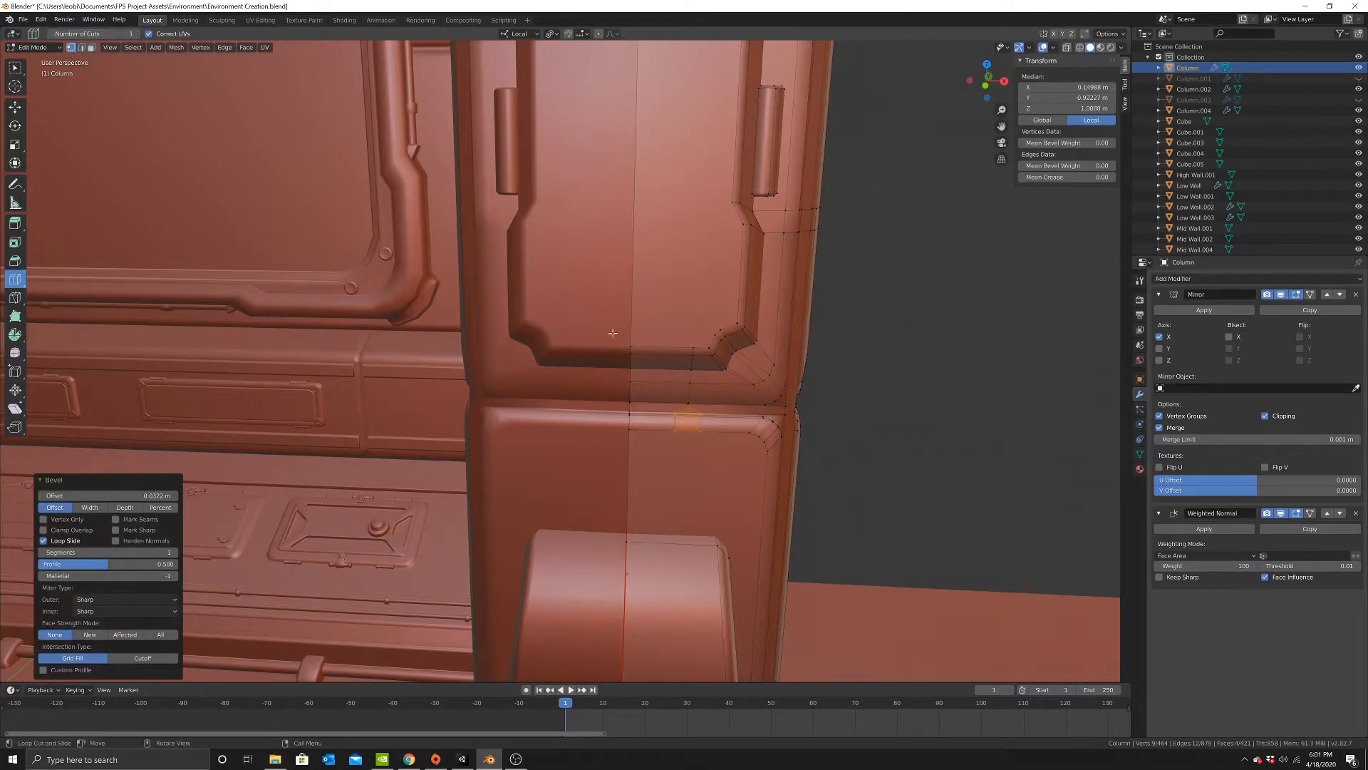
{"action": "right_click", "coordinate": [660, 359]}
{"action": "mouse_move", "coordinate": [676, 571]}
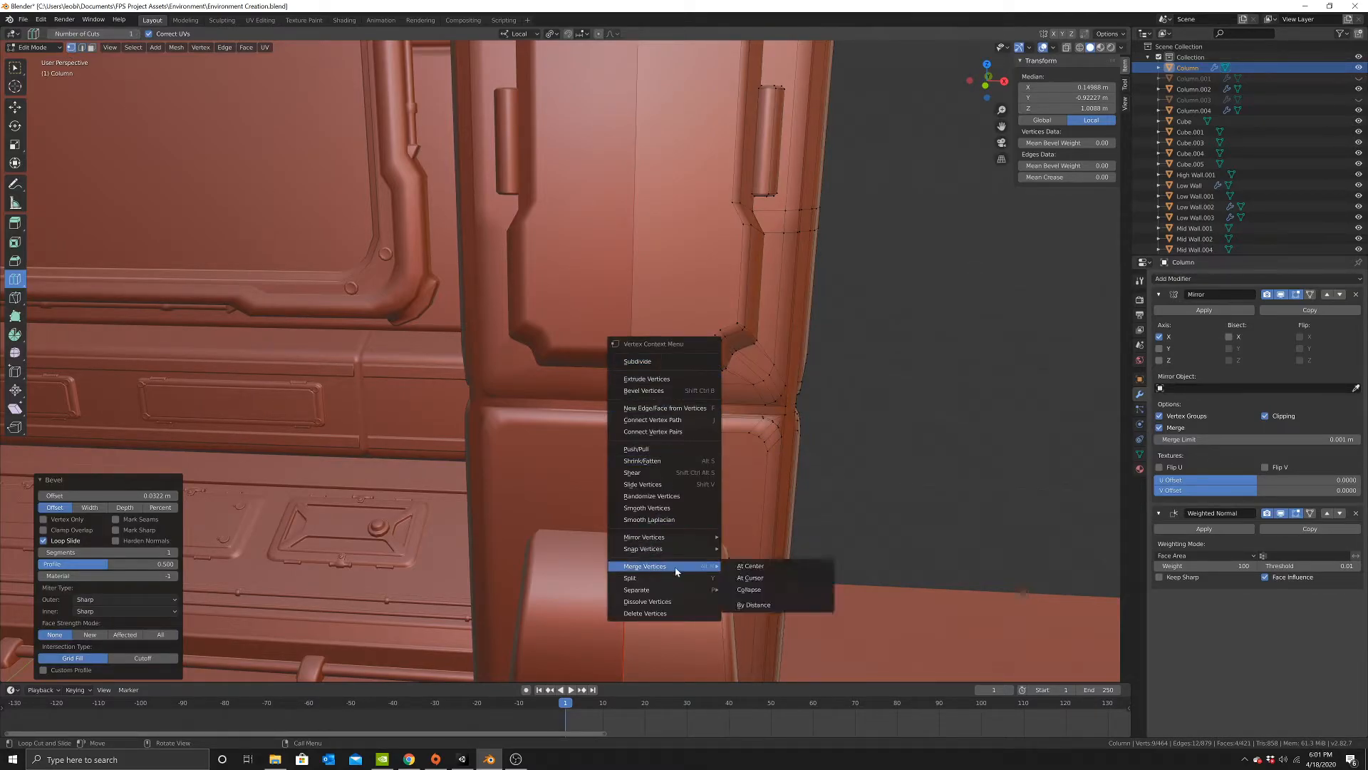
{"action": "left_click", "coordinate": [754, 604]}
{"action": "mouse_move", "coordinate": [727, 480]}
{"action": "middle_mouse_down"}
{"action": "mouse_move", "coordinate": [699, 479]}
{"action": "mouse_move", "coordinate": [715, 470]}
{"action": "middle_mouse_up"}
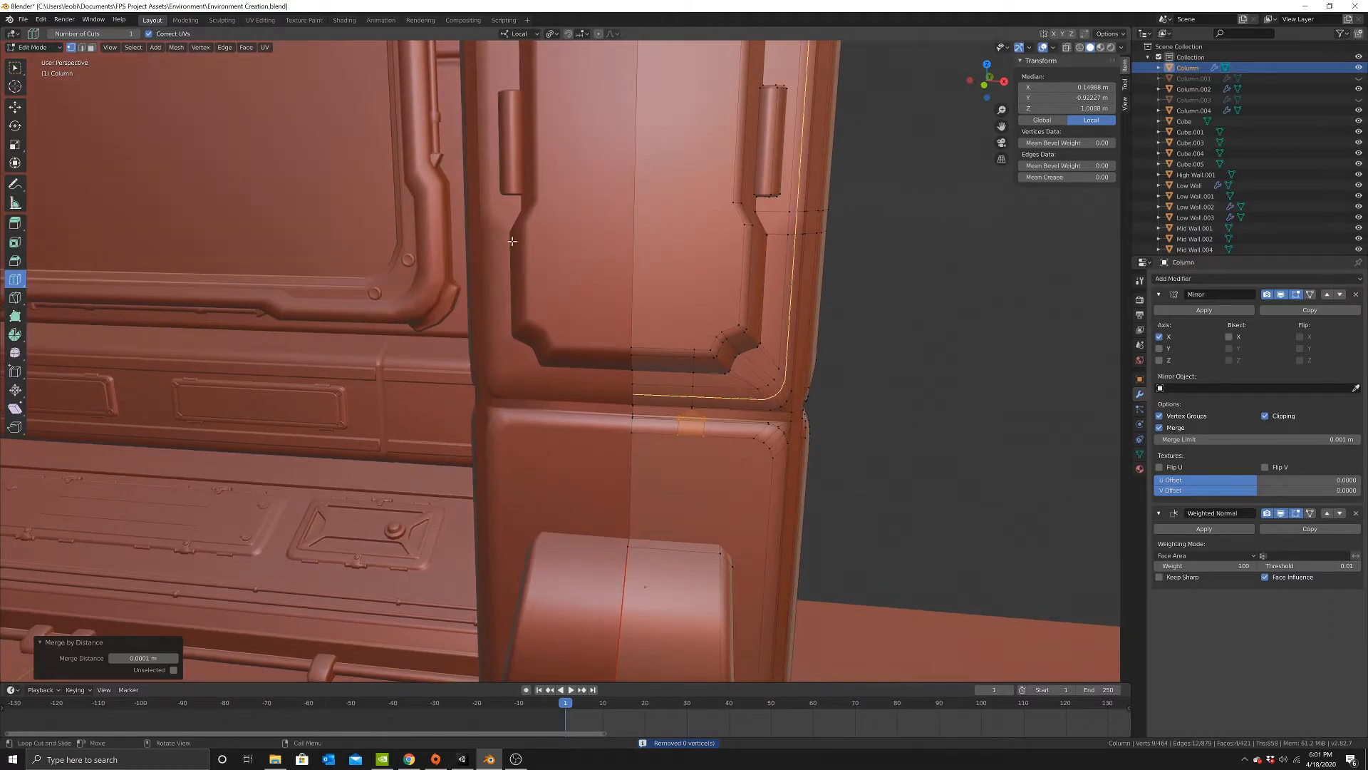
{"action": "right_click", "coordinate": [663, 288]}
{"action": "mouse_move", "coordinate": [670, 298]}
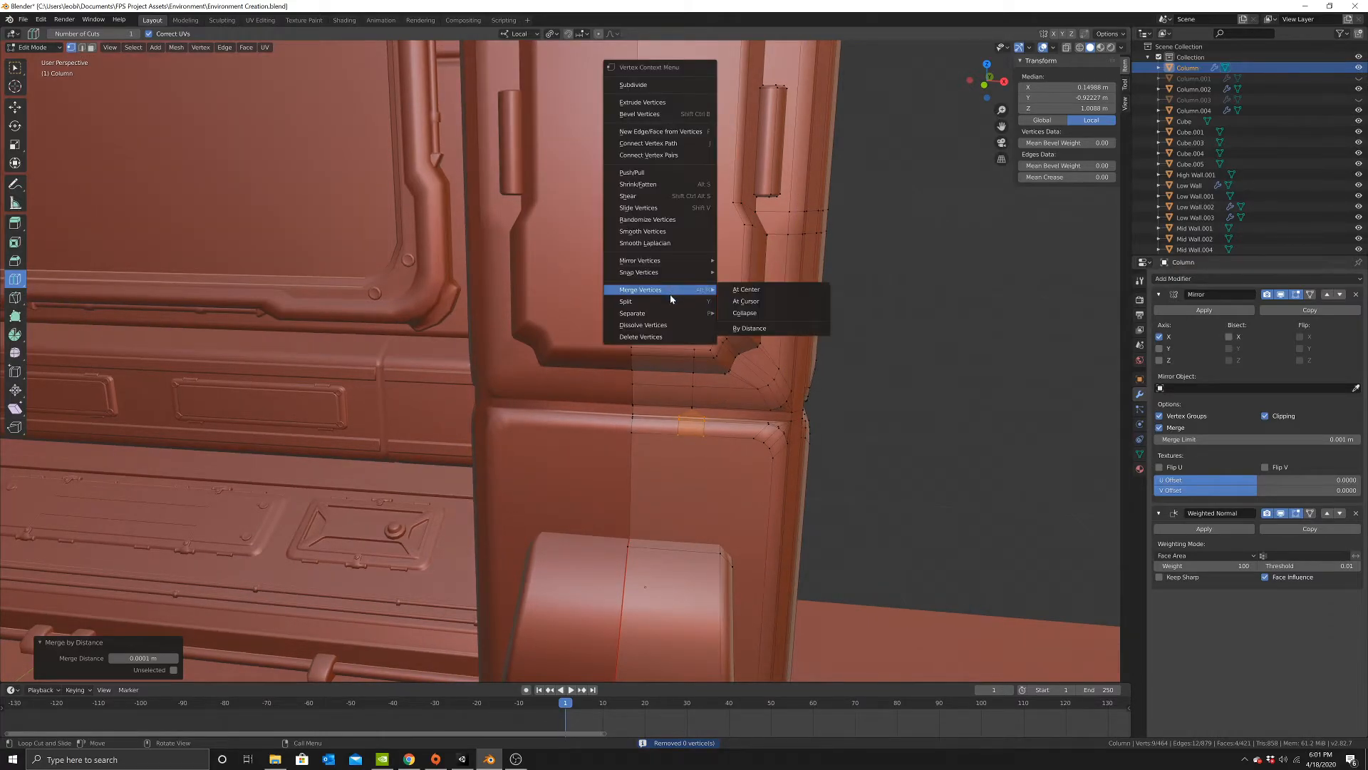
{"action": "left_click", "coordinate": [744, 327]}
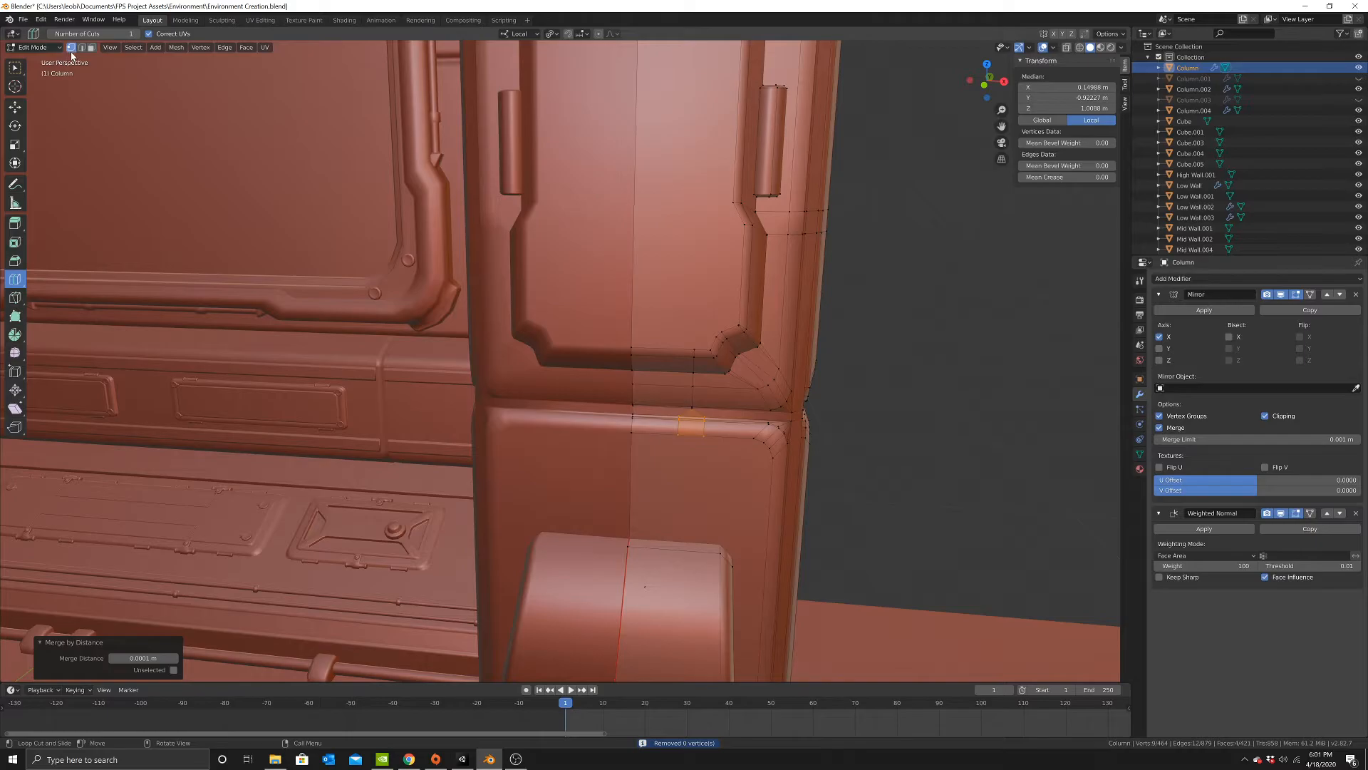
In wireframe, select the two close vertices at the bevelled patch's upper tip and merge them at centre.
{"action": "left_click", "coordinate": [20, 69]}
{"action": "scroll", "coordinate": [801, 530], "scroll_direction": "up", "scroll_amount": 6}
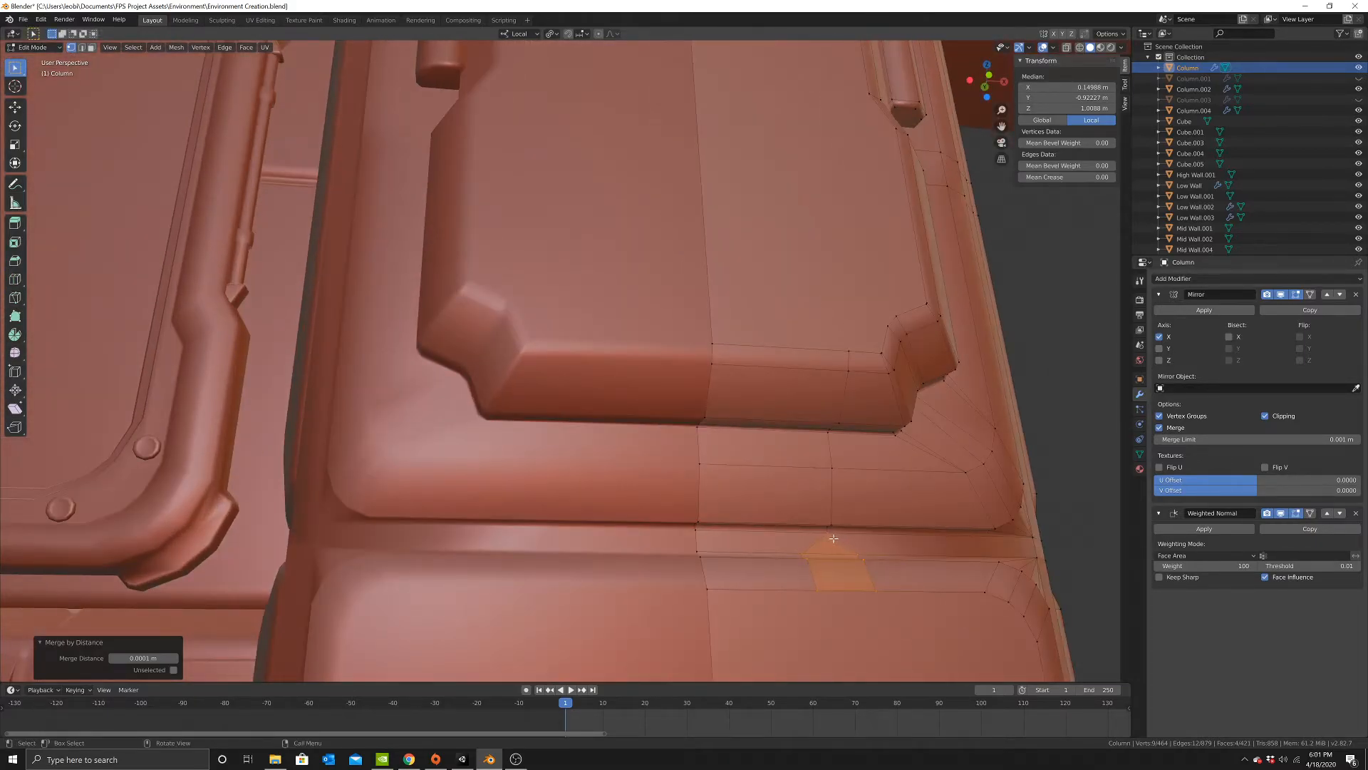
{"action": "left_click", "coordinate": [834, 539]}
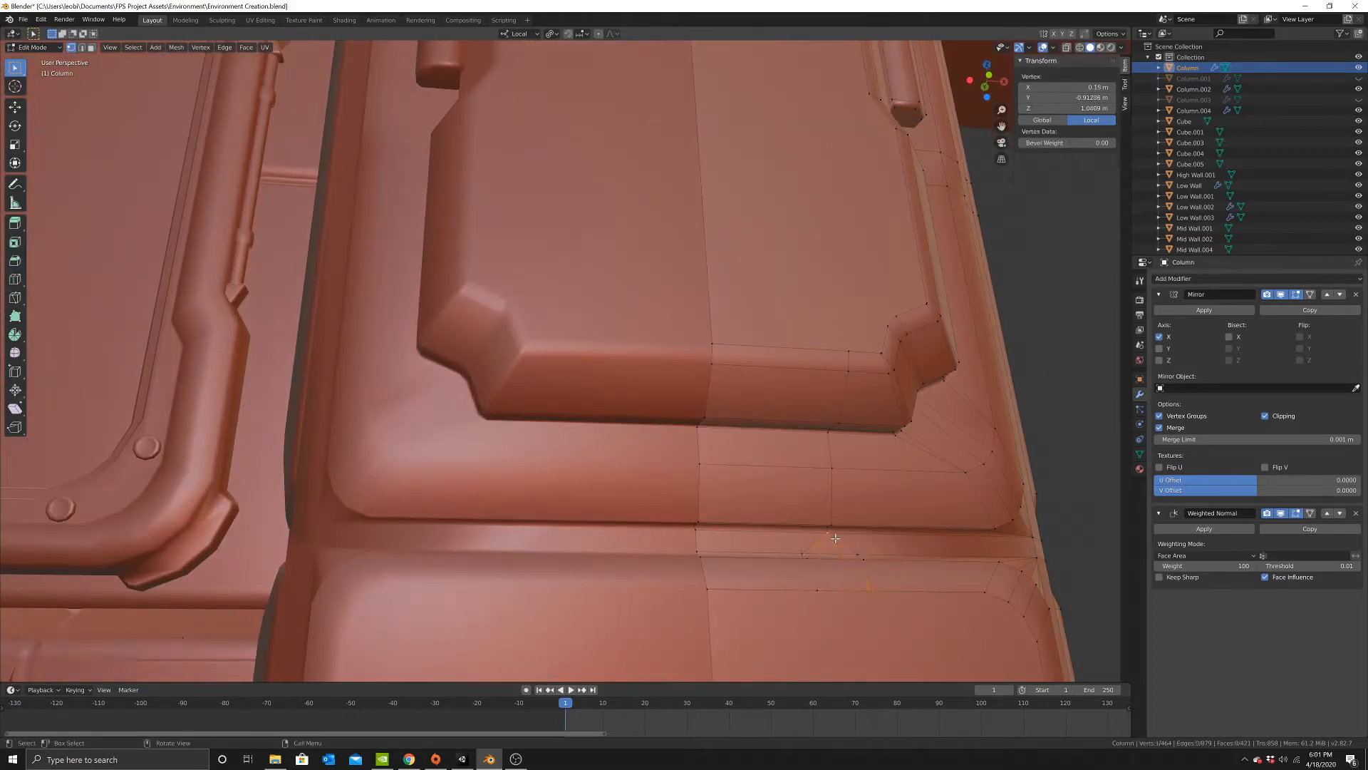
{"action": "key", "text": "alt+a"}
{"action": "key", "text": "z"}
{"action": "left_click", "coordinate": [757, 542]}
{"action": "key", "text": "c"}
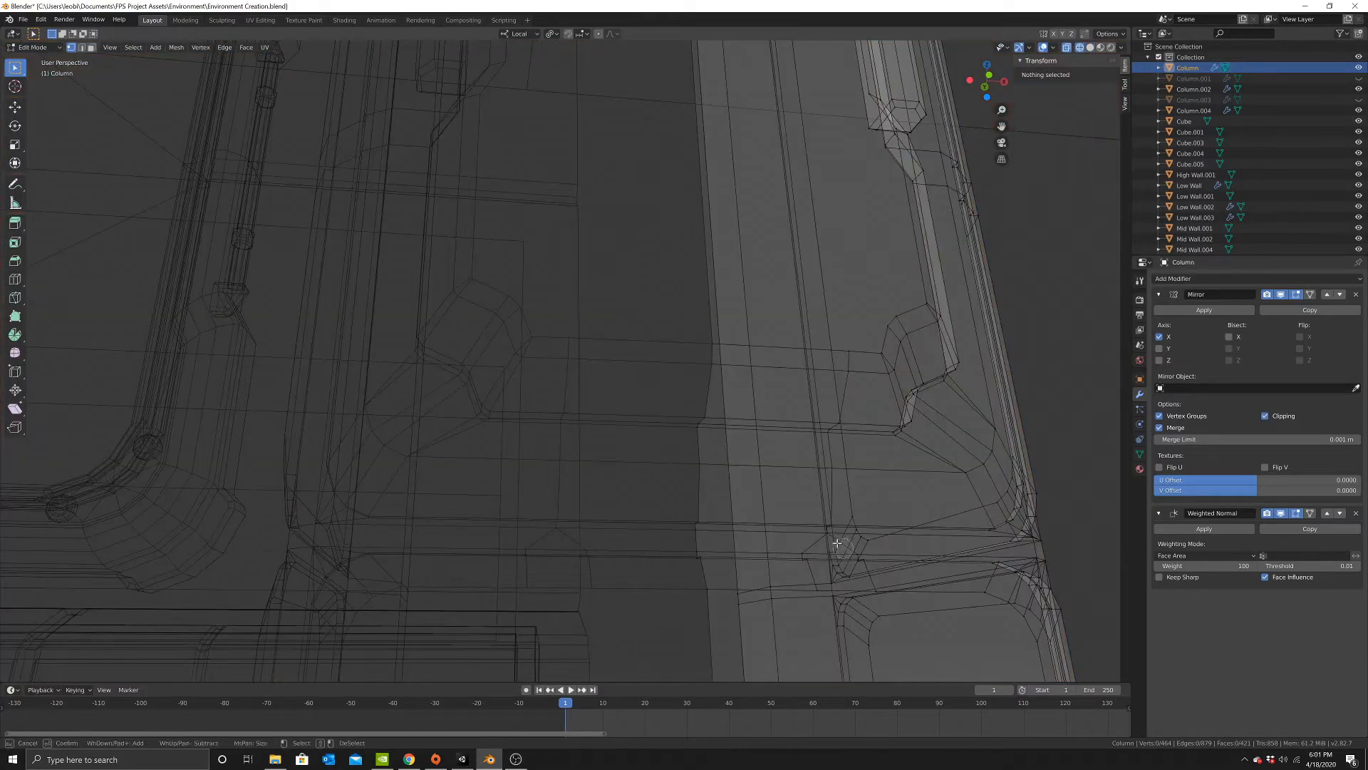
{"action": "middle_click_drag", "start_coordinate": [833, 536], "coordinate": [885, 546]}
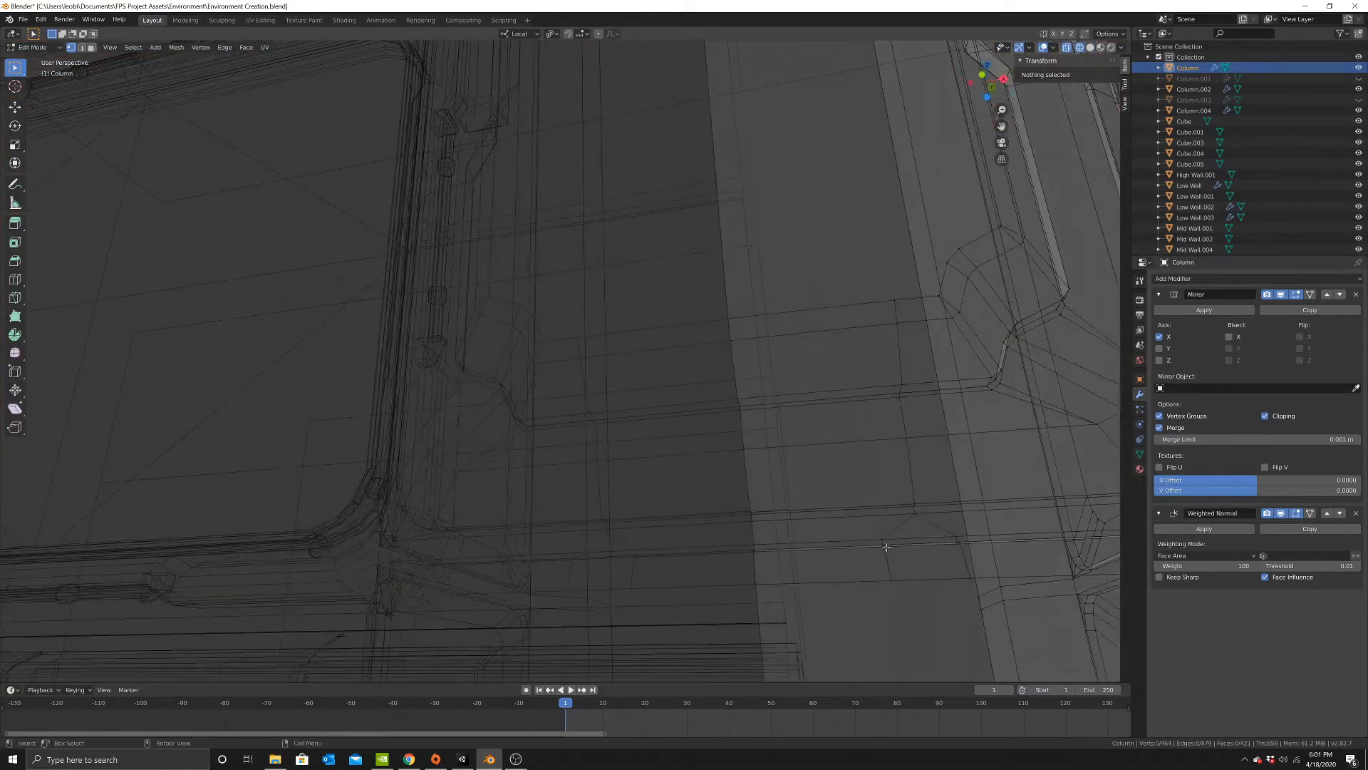
{"action": "left_click", "coordinate": [906, 513]}
{"action": "right_click", "coordinate": [916, 512]}
{"action": "mouse_move", "coordinate": [944, 520]}
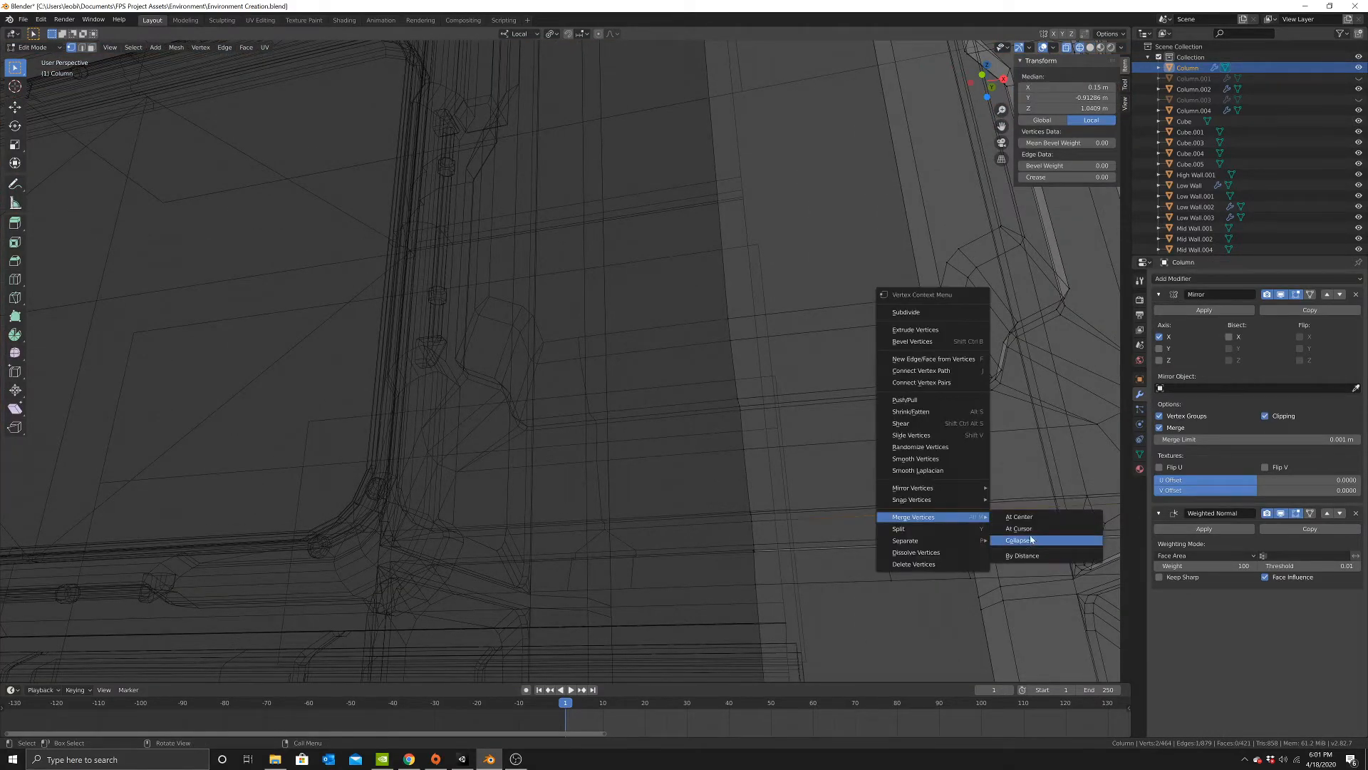
{"action": "left_click", "coordinate": [1033, 514]}
{"action": "right_click", "coordinate": [957, 481]}
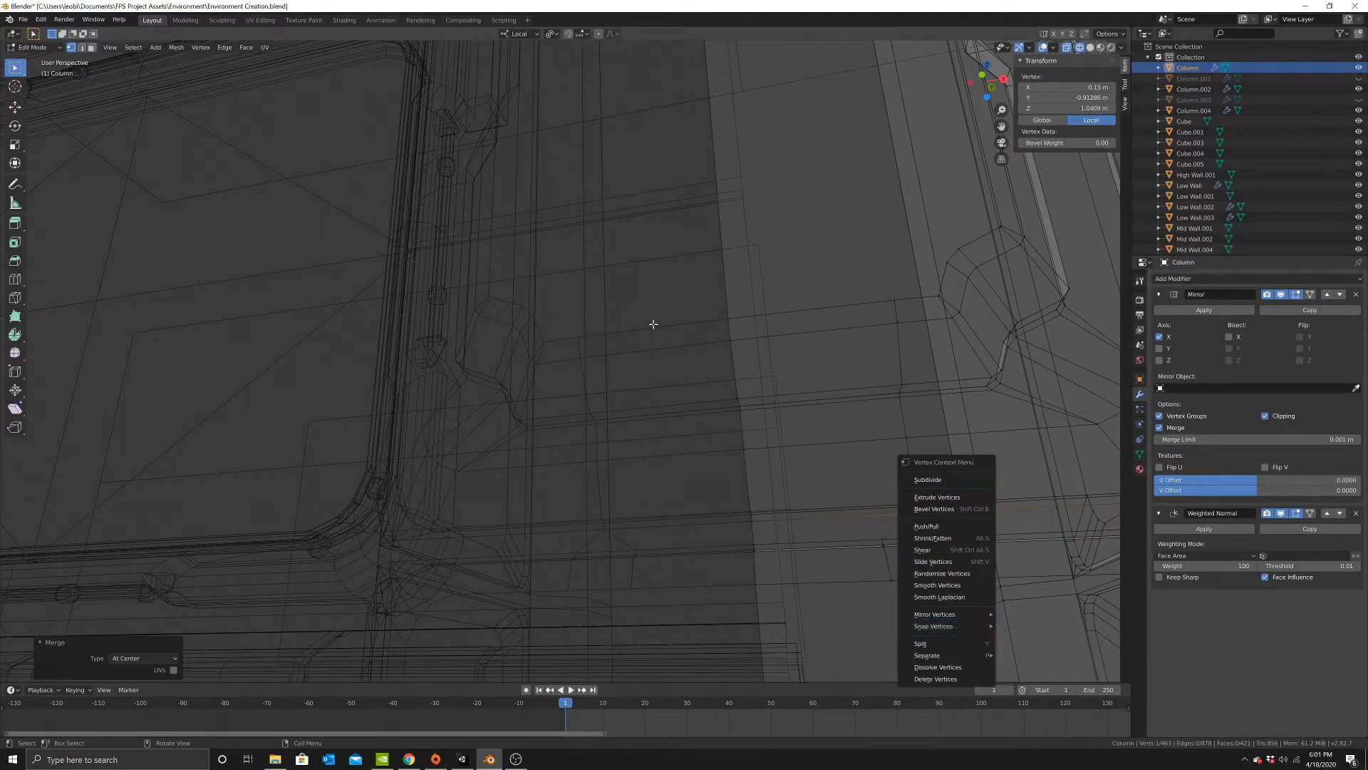
{"action": "right_click", "coordinate": [584, 244]}
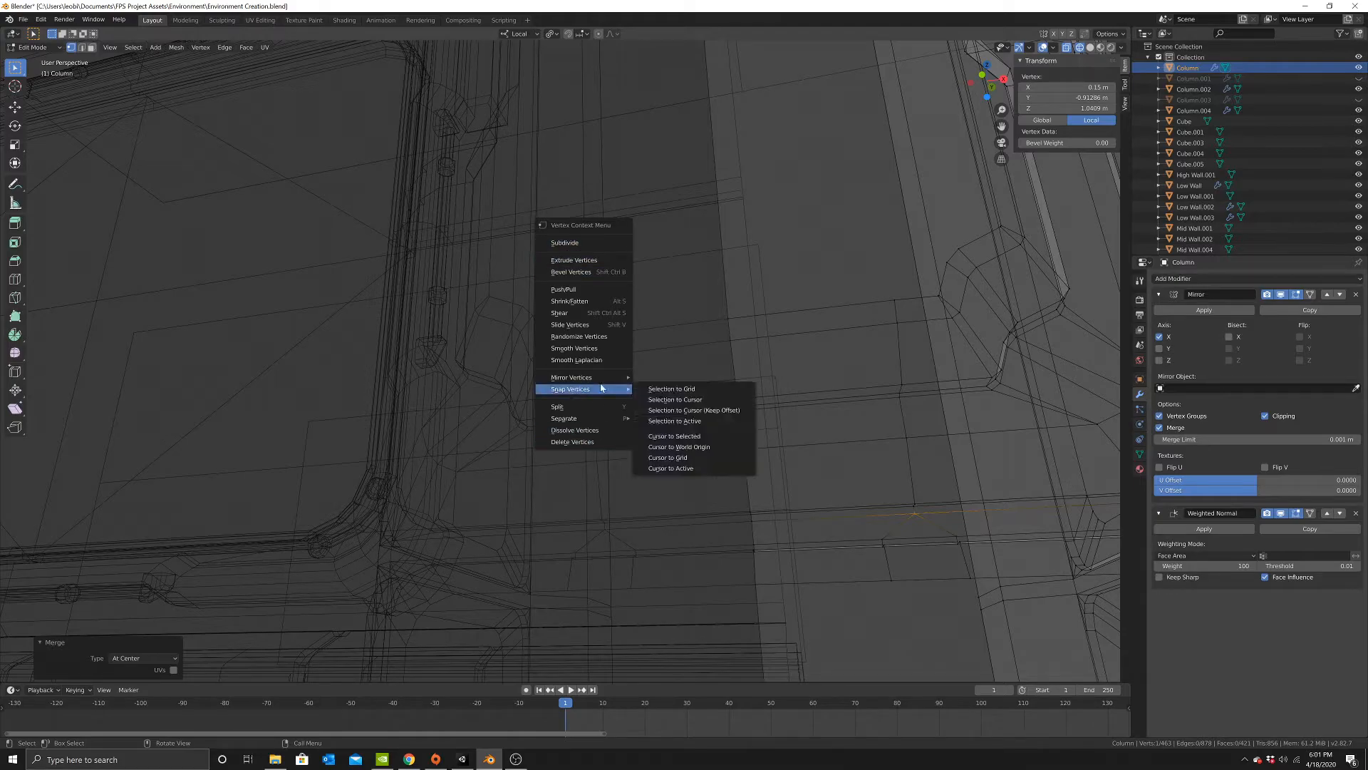
{"action": "left_click", "coordinate": [913, 515]}
{"action": "key", "text": "g"}
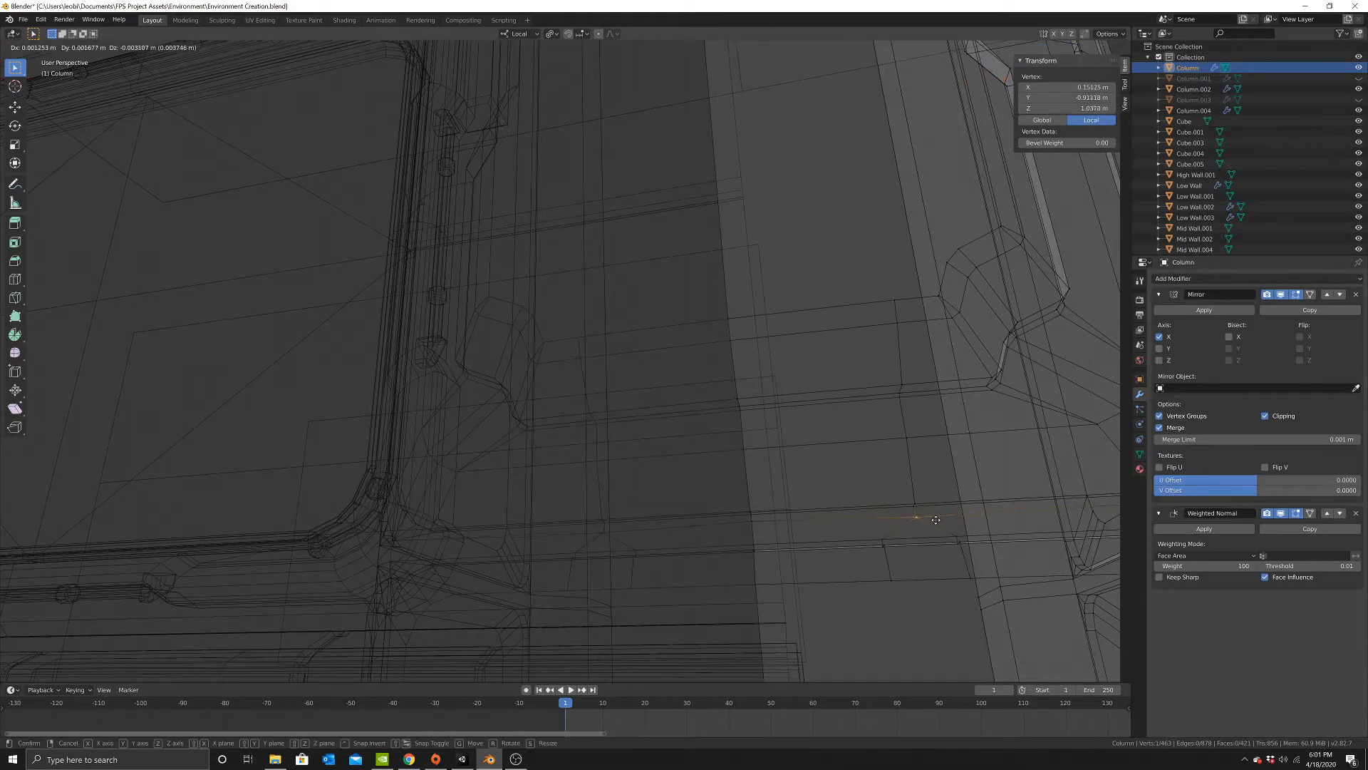
{"action": "right_click", "coordinate": [934, 527]}
In solid shading, select the narrow bevelled patch at the seam and scale it to 0.380 along X.
{"action": "key", "text": "z"}
{"action": "left_click", "coordinate": [908, 480]}
{"action": "scroll", "coordinate": [905, 480], "scroll_direction": "down", "scroll_amount": 4}
{"action": "mouse_move", "coordinate": [901, 480]}
{"action": "middle_mouse_down"}
{"action": "mouse_move", "coordinate": [833, 520]}
{"action": "mouse_move", "coordinate": [759, 486]}
{"action": "middle_mouse_up"}
{"action": "mouse_move", "coordinate": [701, 455]}
{"action": "left_mouse_down"}
{"action": "mouse_move", "coordinate": [699, 442]}
{"action": "mouse_move", "coordinate": [711, 458]}
{"action": "left_mouse_up"}
{"action": "right_click", "coordinate": [712, 458]}
{"action": "key", "text": "s"}
{"action": "key", "text": "x"}
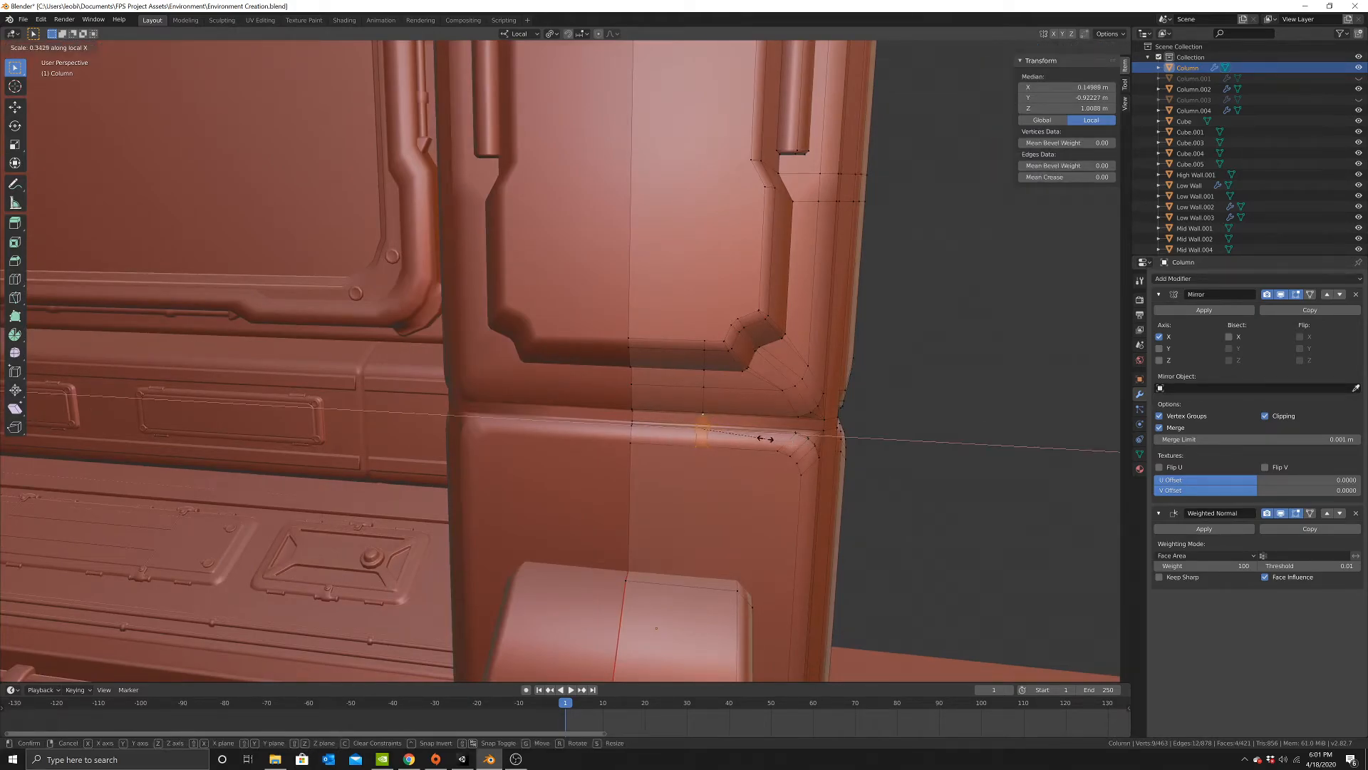
{"action": "left_click", "coordinate": [775, 438]}
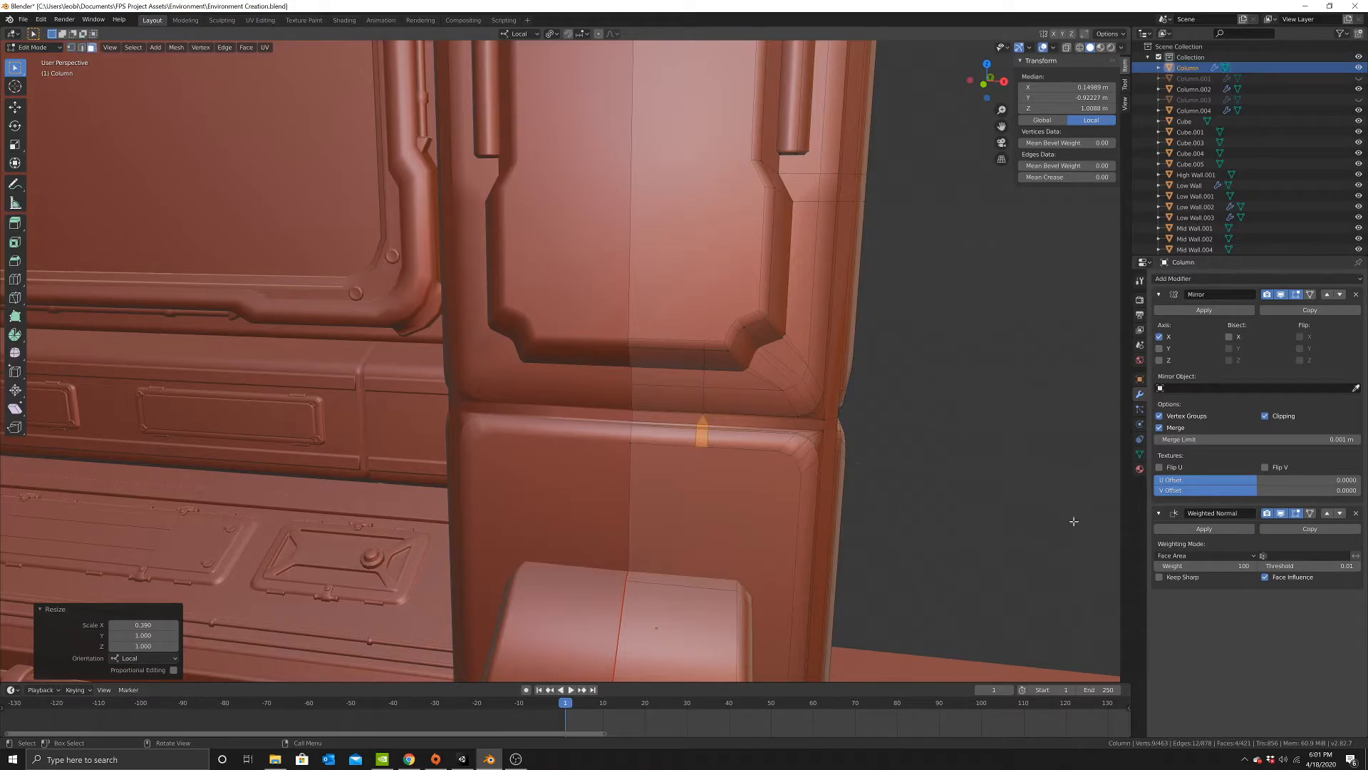
Select the lower section's upper border faces between the centre line and the patch, and move them -0.0521 m along Z to form a notch.
{"action": "key", "text": "alt+a"}
{"action": "key", "text": "c"}
{"action": "left_click_drag", "start_coordinate": [641, 438], "coordinate": [713, 445]}
{"action": "right_click", "coordinate": [713, 445]}
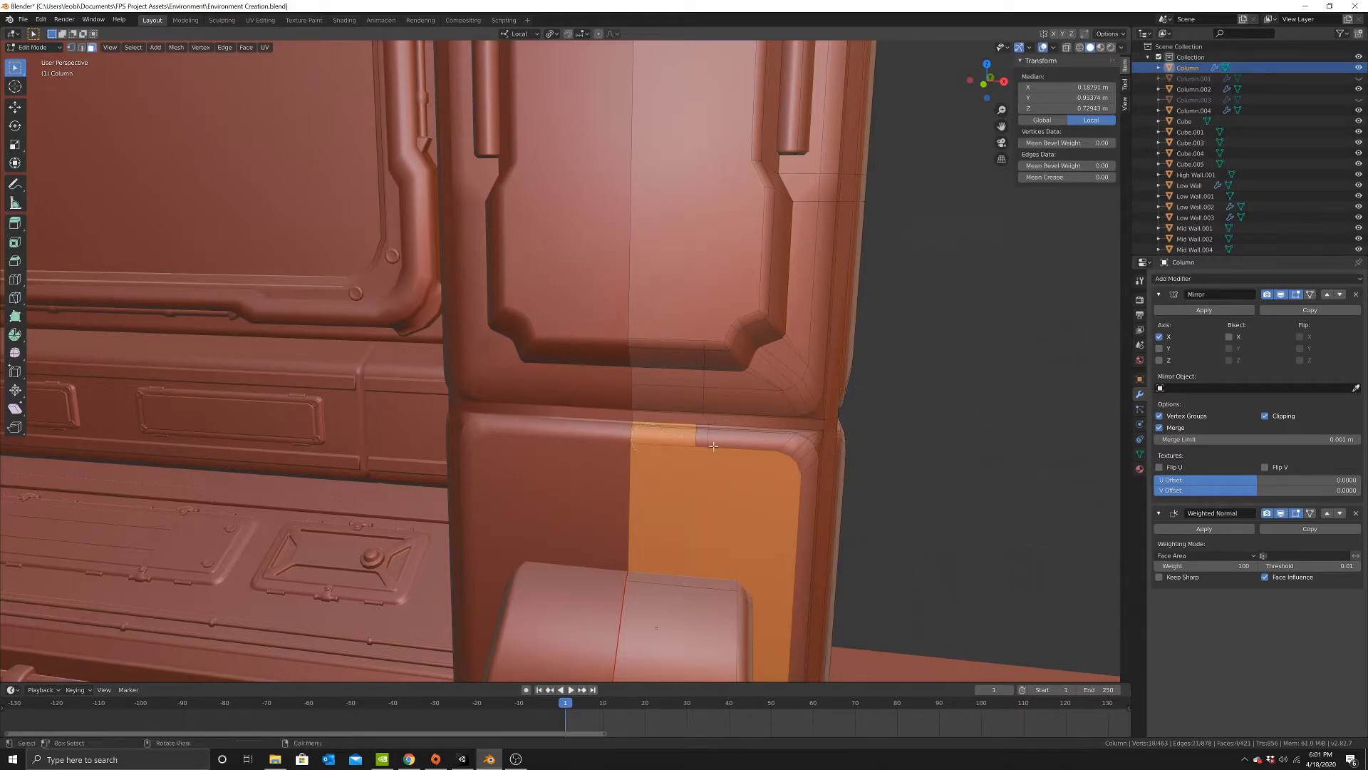
{"action": "middle_click", "coordinate": [758, 505]}
{"action": "key", "text": "Escape"}
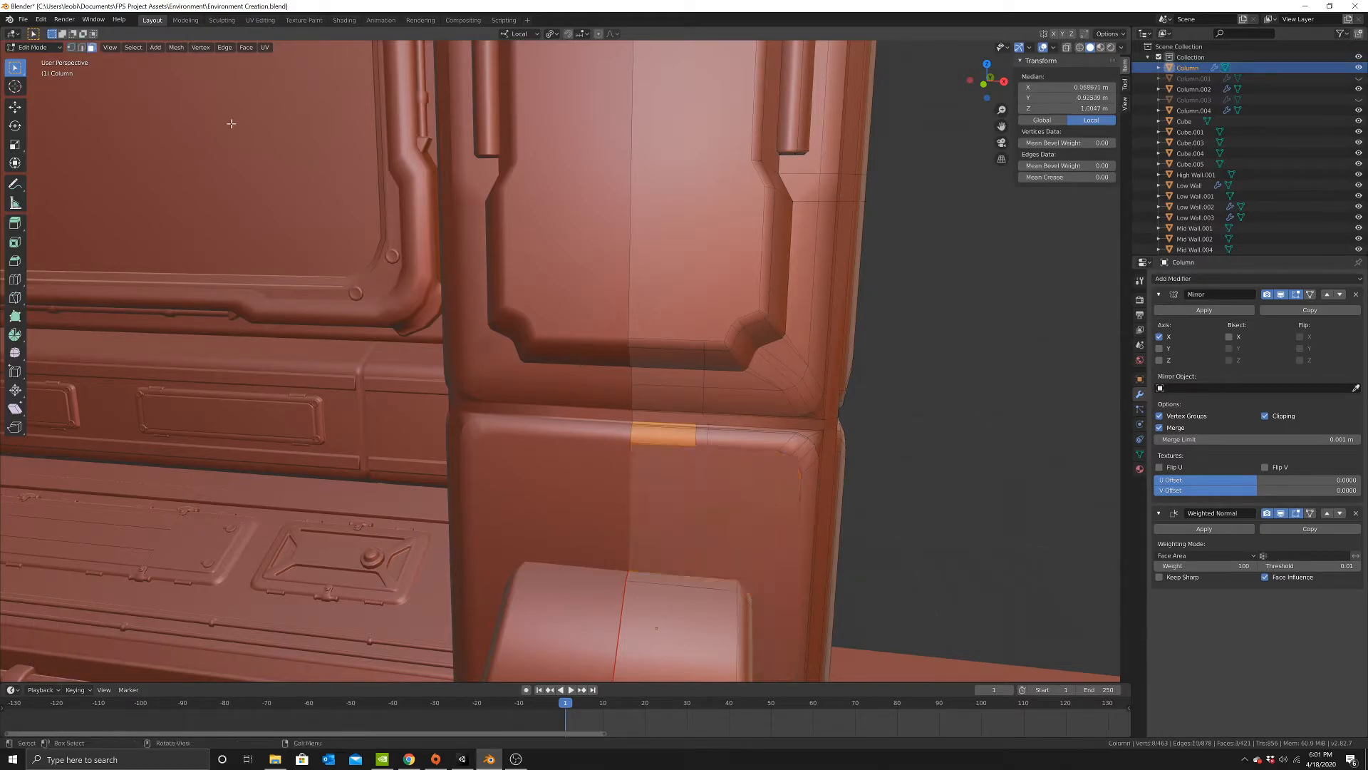
{"action": "left_click", "coordinate": [20, 109]}
{"action": "left_click_drag", "start_coordinate": [663, 387], "coordinate": [741, 465]}
Select the edges at the corners of the notch's sloped side and bevel them with a 0.00531 m offset.
{"action": "left_click", "coordinate": [82, 48]}
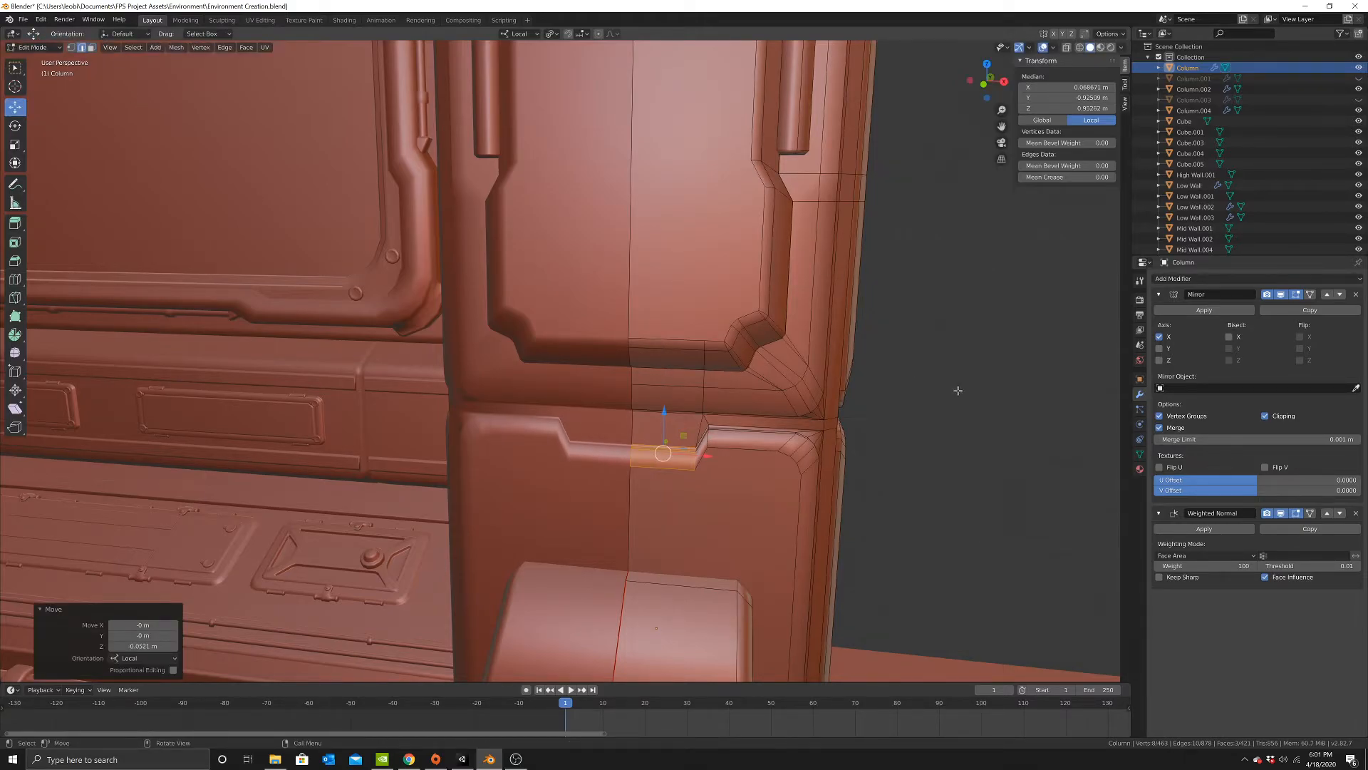
{"action": "scroll", "coordinate": [756, 484], "scroll_direction": "up", "scroll_amount": 2}
{"action": "left_click", "coordinate": [756, 486], "text": "alt"}
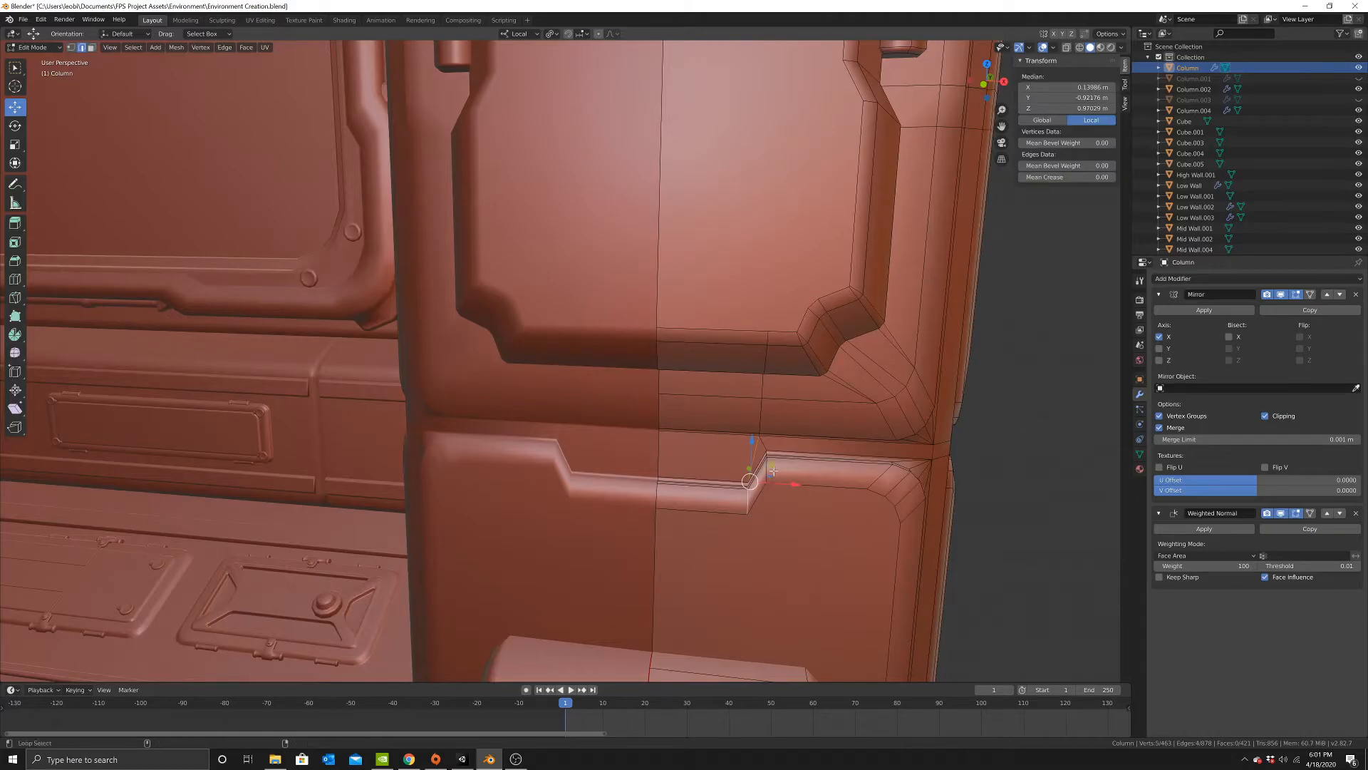
{"action": "left_click_drag", "start_coordinate": [771, 437], "coordinate": [778, 438]}
{"action": "key", "text": "ctrl+b"}
{"action": "left_click", "coordinate": [806, 457]}
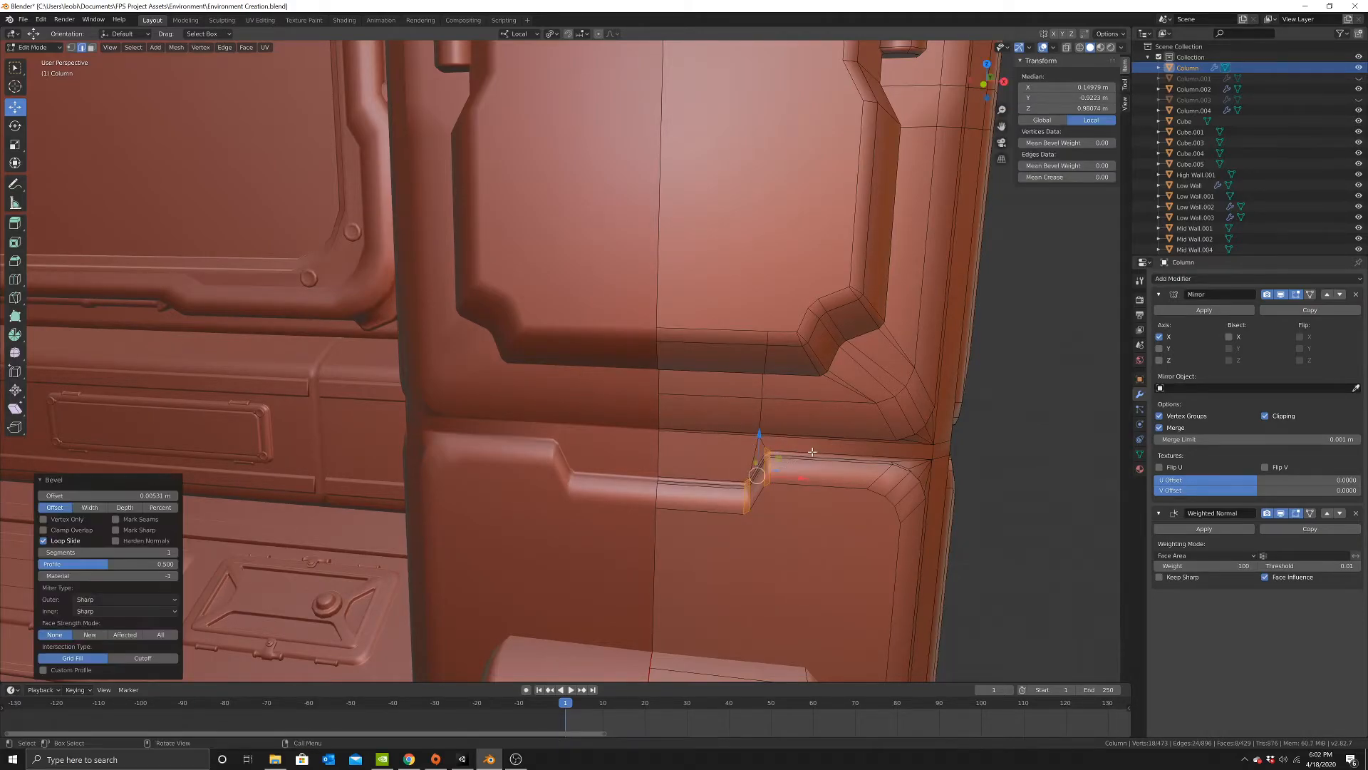
Merge the two close vertices just above the notch's outer corner and return to Object Mode.
{"action": "left_click", "coordinate": [72, 49]}
{"action": "middle_click_drag", "start_coordinate": [657, 407], "coordinate": [773, 436]}
{"action": "left_click", "coordinate": [749, 439]}
{"action": "left_click", "coordinate": [729, 452], "text": "shift"}
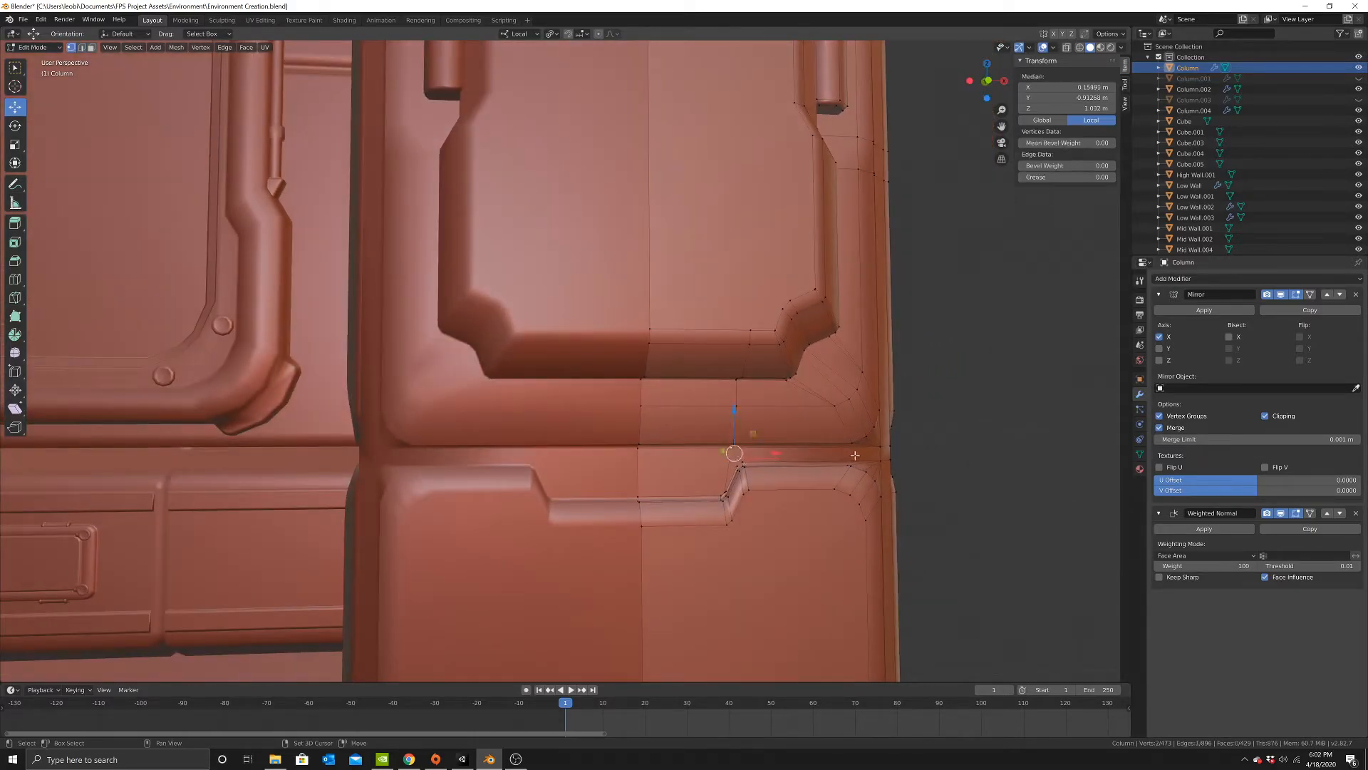
{"action": "right_click", "coordinate": [858, 458]}
{"action": "mouse_move", "coordinate": [858, 460]}
{"action": "left_click", "coordinate": [934, 467]}
{"action": "key", "text": "Tab"}
Duplicate the small cube in front of the column and raise the copy 0.851 m along Z.
{"action": "scroll", "coordinate": [803, 458], "scroll_direction": "down", "scroll_amount": 6}
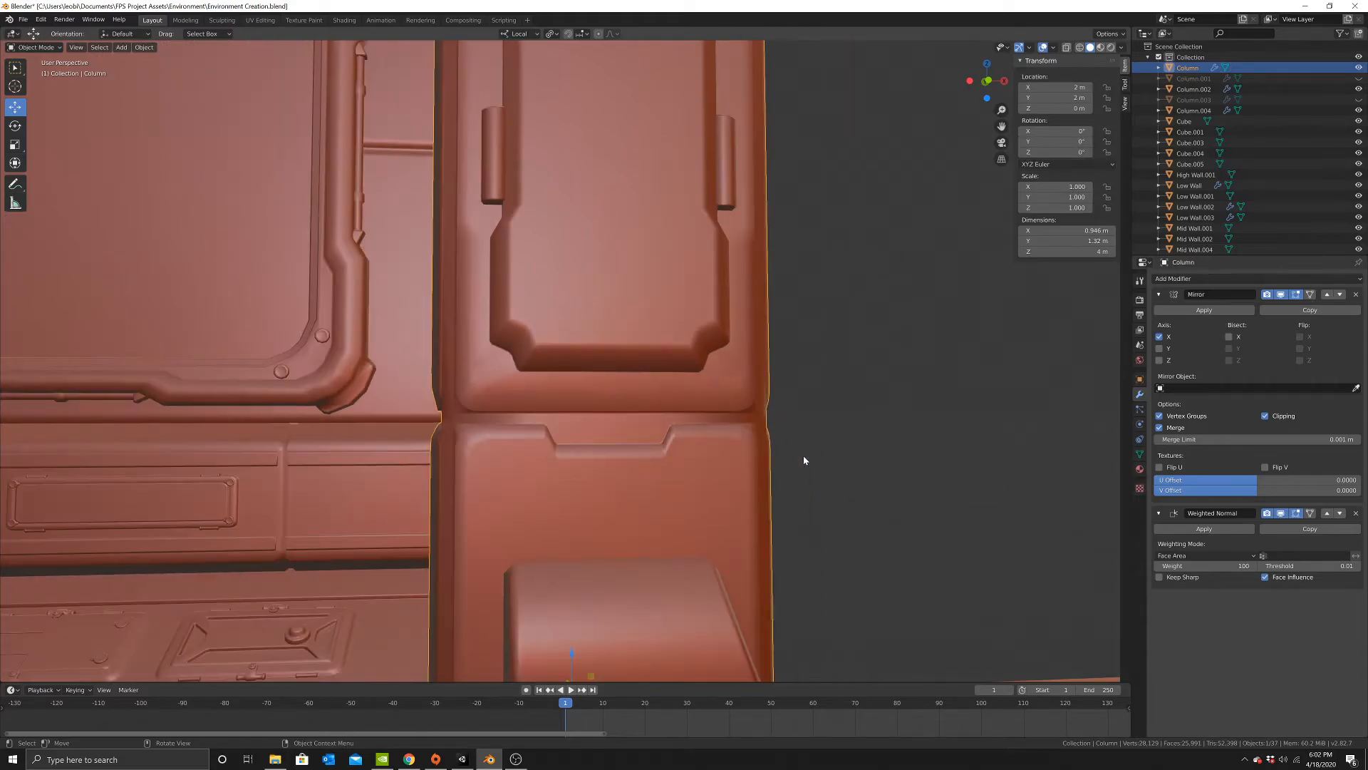
{"action": "middle_click_drag", "start_coordinate": [789, 461], "coordinate": [651, 430]}
{"action": "scroll", "coordinate": [669, 455], "scroll_direction": "down", "scroll_amount": 5}
{"action": "scroll", "coordinate": [668, 429], "scroll_direction": "up", "scroll_amount": 4}
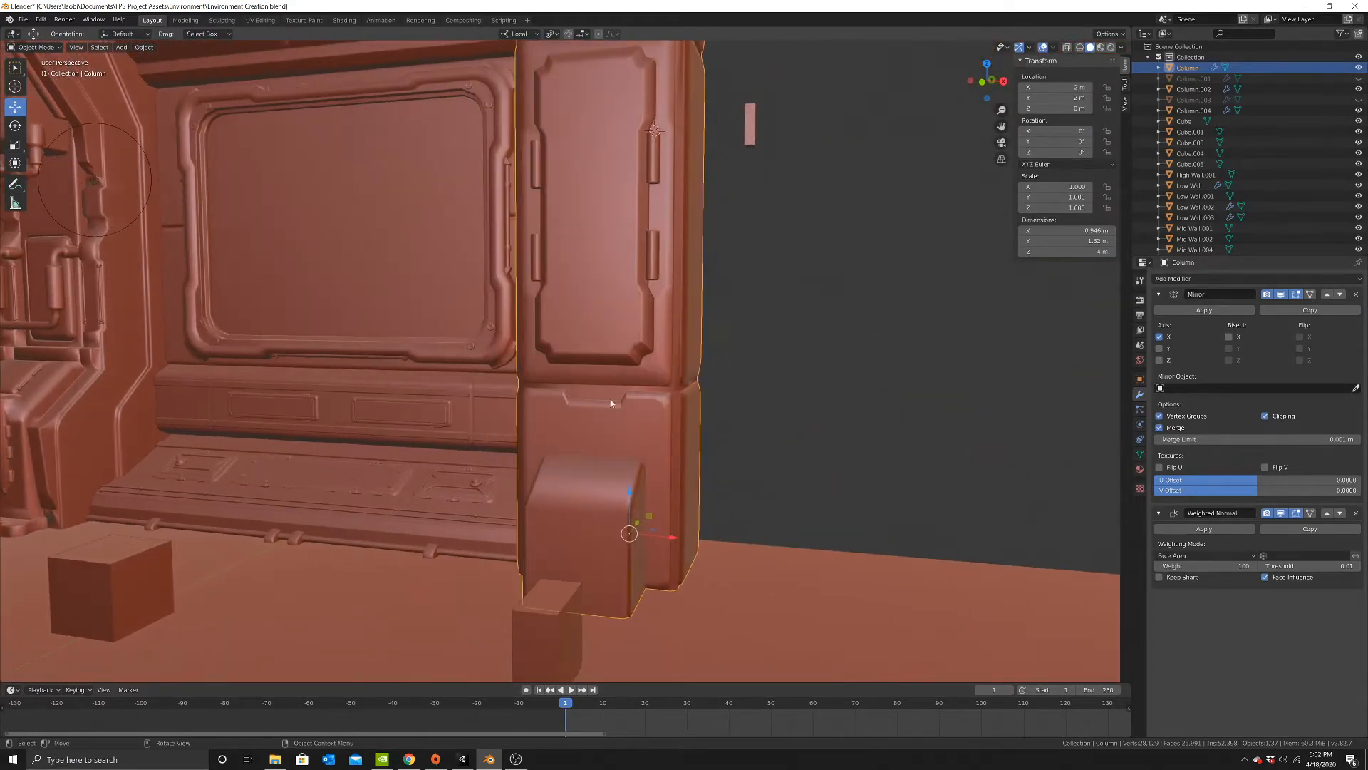
{"action": "middle_click_drag", "start_coordinate": [656, 519], "coordinate": [595, 528]}
{"action": "left_click", "coordinate": [437, 588]}
{"action": "key", "text": "shift+d"}
{"action": "right_click", "coordinate": [450, 618]}
{"action": "left_click_drag", "start_coordinate": [456, 629], "coordinate": [579, 391]}
Scale the duplicated cube uniformly to 0.212.
{"action": "scroll", "coordinate": [579, 390], "scroll_direction": "up", "scroll_amount": 5}
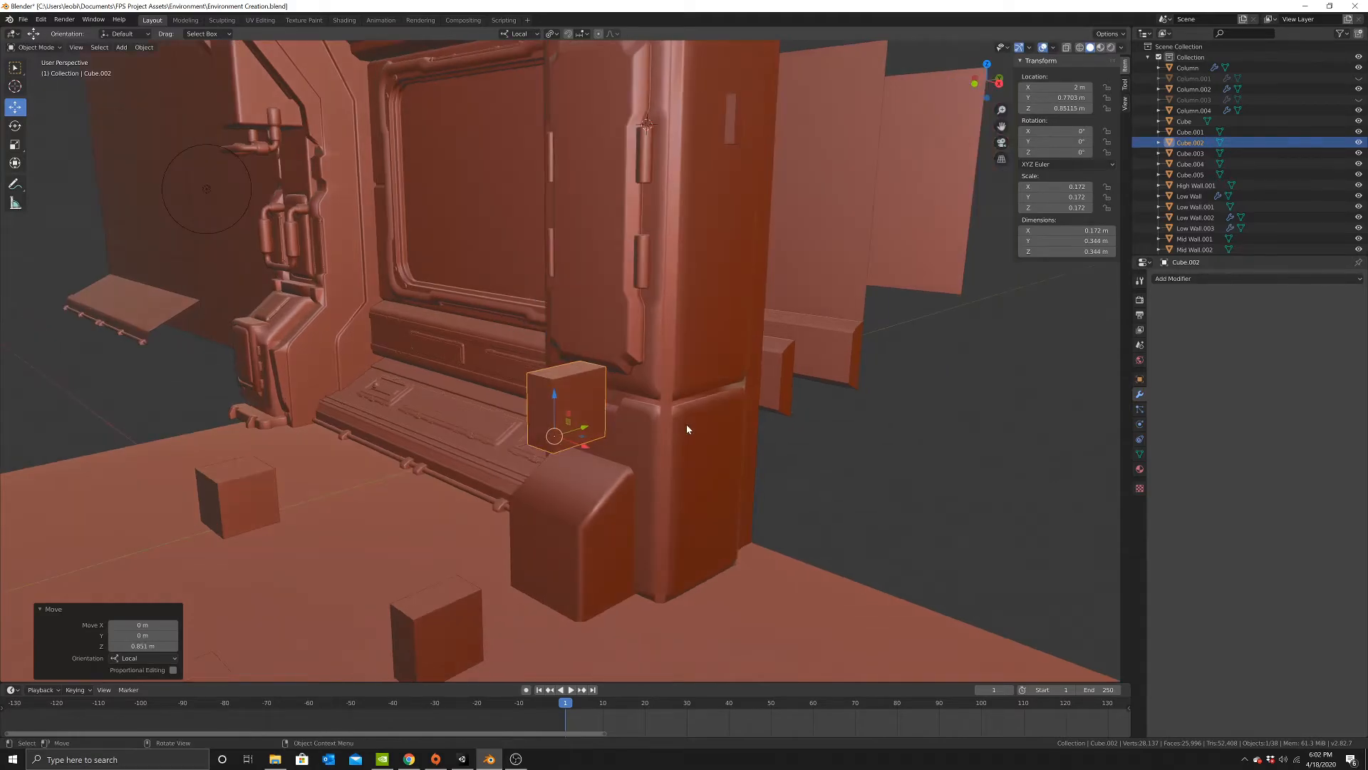
{"action": "key", "text": "s"}
{"action": "left_click", "coordinate": [600, 491]}
{"action": "key", "text": "s"}
{"action": "key", "text": "x"}
{"action": "key", "text": "x"}
{"action": "middle_click_drag", "start_coordinate": [601, 492], "coordinate": [801, 487]}
{"action": "right_click", "coordinate": [713, 519]}
{"action": "right_click", "coordinate": [803, 485]}
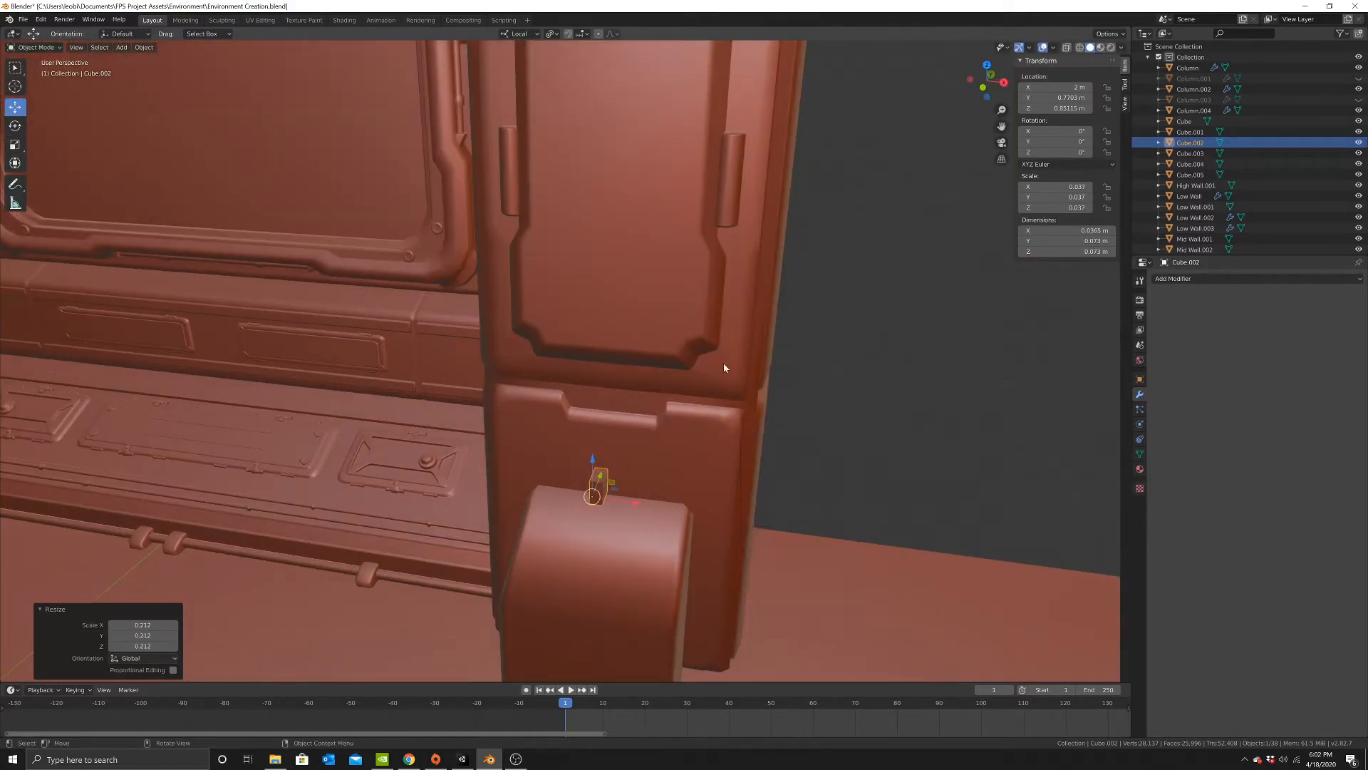
Join the small cube into the column mesh and enter Edit Mode.
{"action": "left_click", "coordinate": [705, 422], "text": "shift"}
{"action": "key", "text": "ctrl+j"}
{"action": "key", "text": "Tab"}
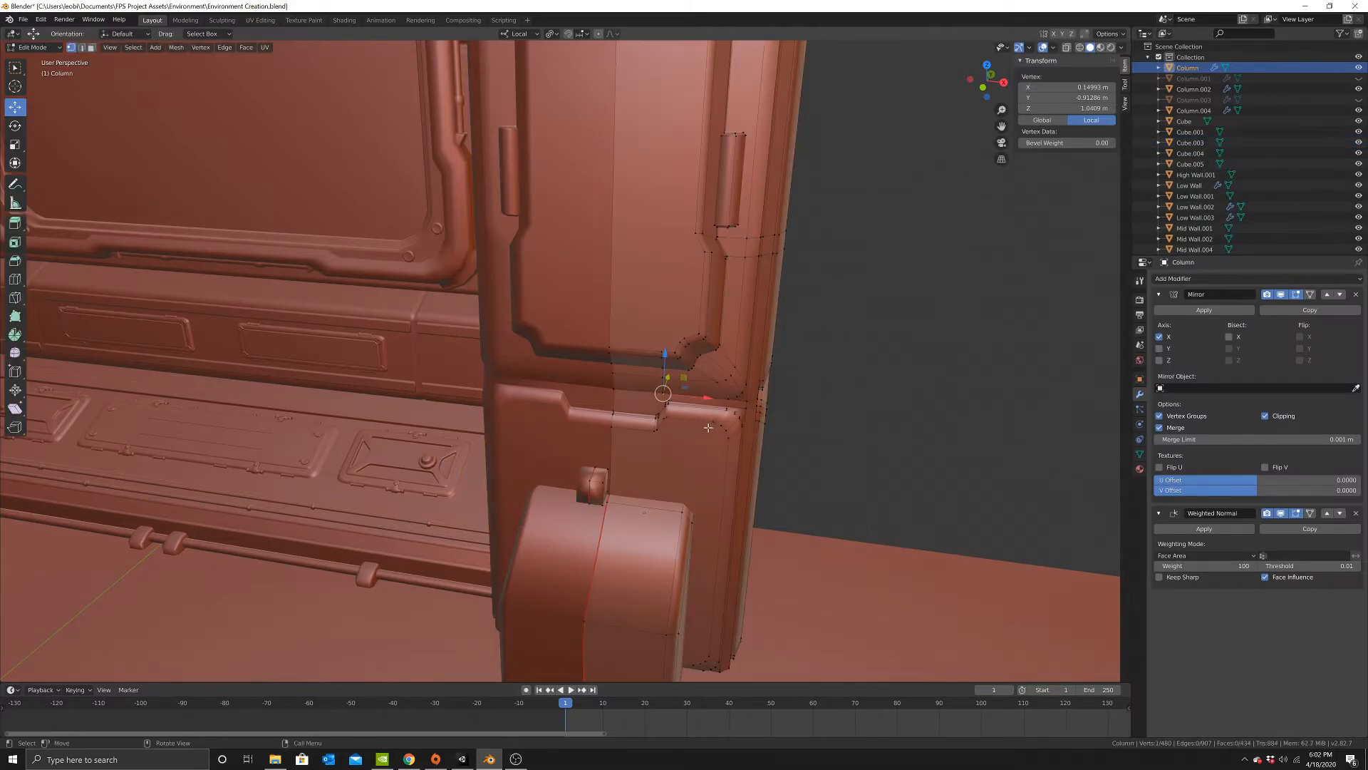
Select the whole small block and move it along local Y back into the column's notch.
{"action": "middle_click_drag", "start_coordinate": [704, 421], "coordinate": [631, 425]}
{"action": "key", "text": "ctrl+l"}
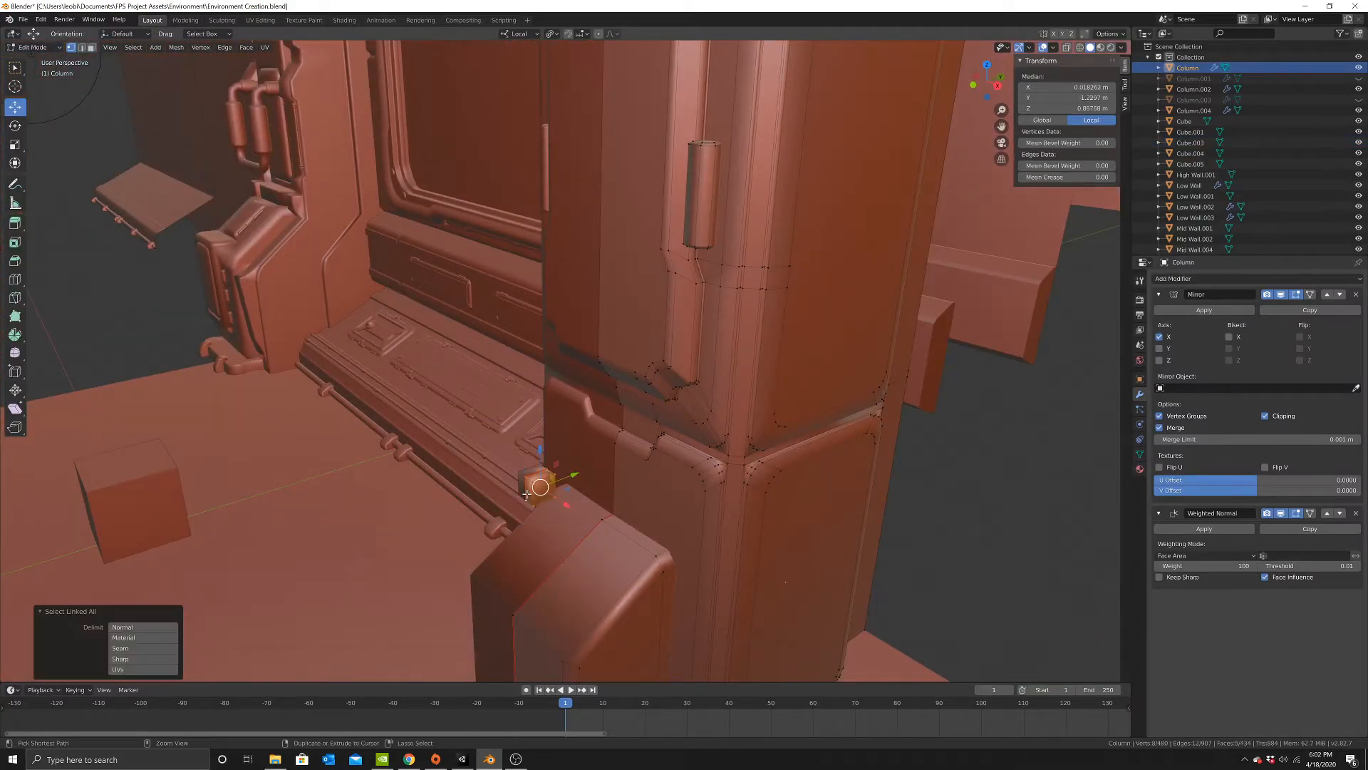
{"action": "middle_click_drag", "start_coordinate": [485, 479], "coordinate": [548, 472]}
{"action": "key", "text": "g"}
{"action": "key", "text": "y"}
{"action": "key", "text": "y"}
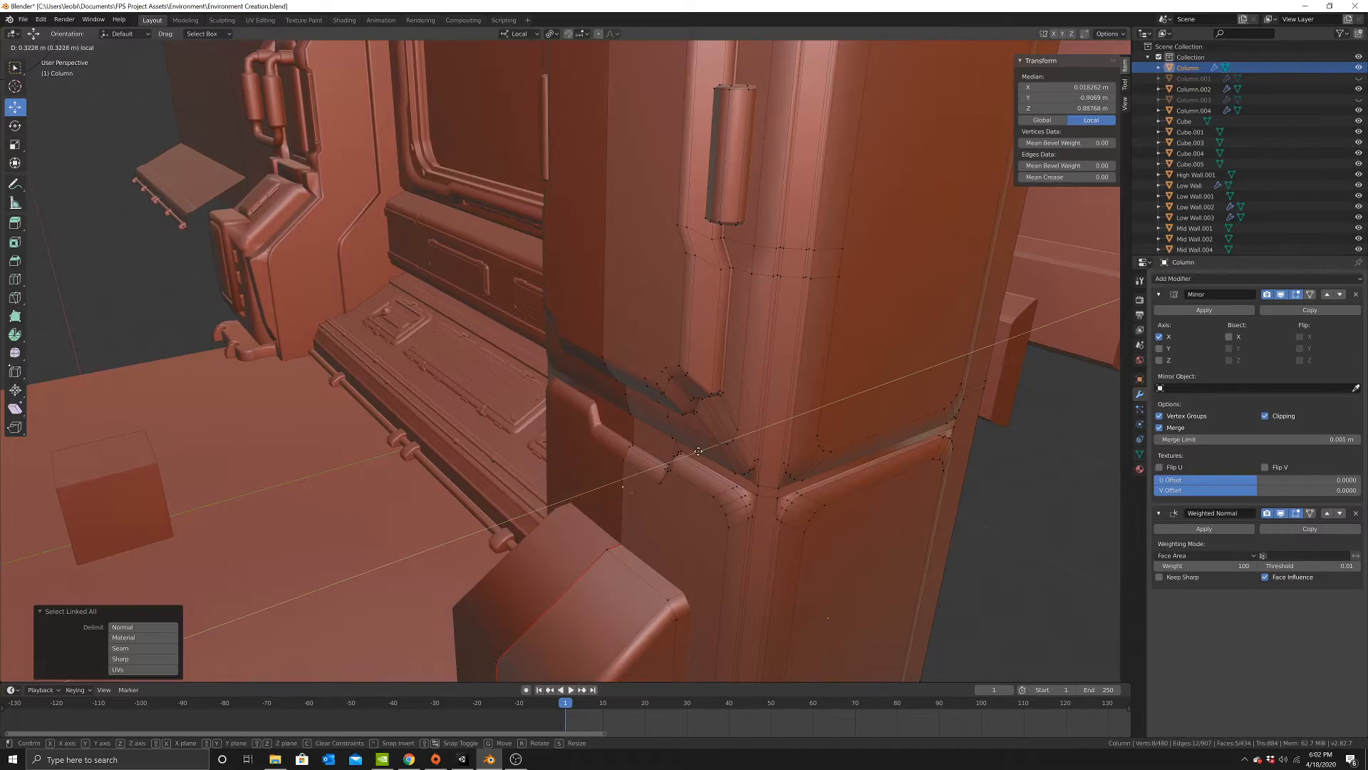
{"action": "left_click_drag", "start_coordinate": [677, 463], "coordinate": [679, 464]}
Raise the small block to the notch's height and stretch it along X to fill the notch's width.
{"action": "middle_click_drag", "start_coordinate": [663, 469], "coordinate": [721, 462]}
{"action": "scroll", "coordinate": [716, 461], "scroll_direction": "up", "scroll_amount": 2}
{"action": "left_click_drag", "start_coordinate": [637, 440], "coordinate": [645, 390]}
{"action": "middle_click_drag", "start_coordinate": [647, 397], "coordinate": [726, 489]}
{"action": "key", "text": "s"}
{"action": "key", "text": "x"}
{"action": "left_click", "coordinate": [939, 414]}
Move the notch block 0.0216 m along Y and bevel its edges by about 0.01 m.
{"action": "left_click_drag", "start_coordinate": [716, 472], "coordinate": [731, 466]}
{"action": "middle_click_drag", "start_coordinate": [730, 467], "coordinate": [727, 477]}
{"action": "key", "text": "ctrl+b"}
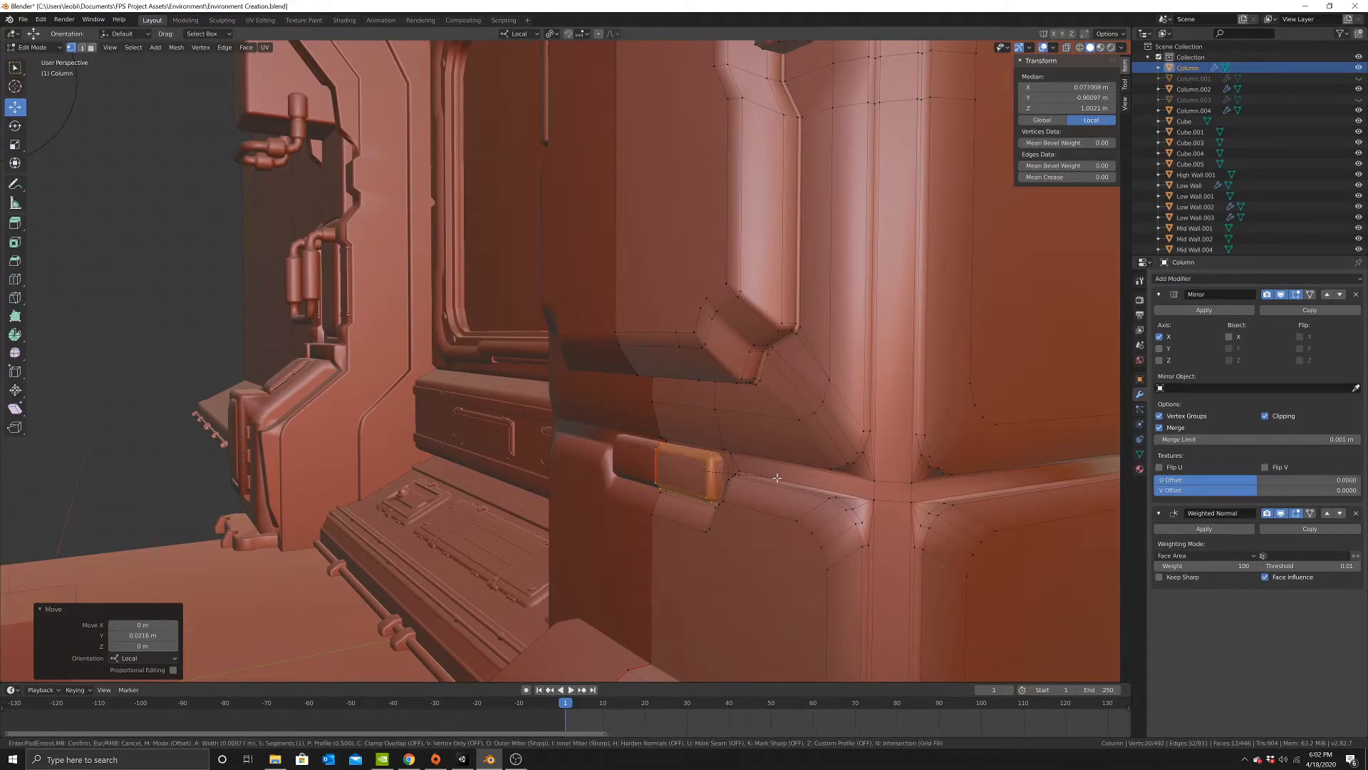
{"action": "left_click", "coordinate": [778, 478]}
Scale the notch block slightly taller along local Z and move it -0.0119 m along Z.
{"action": "key", "text": "Tab"}
{"action": "middle_click_drag", "start_coordinate": [767, 495], "coordinate": [816, 485]}
{"action": "key", "text": "Tab"}
{"action": "key", "text": "s"}
{"action": "key", "text": "z"}
{"action": "key", "text": "z"}
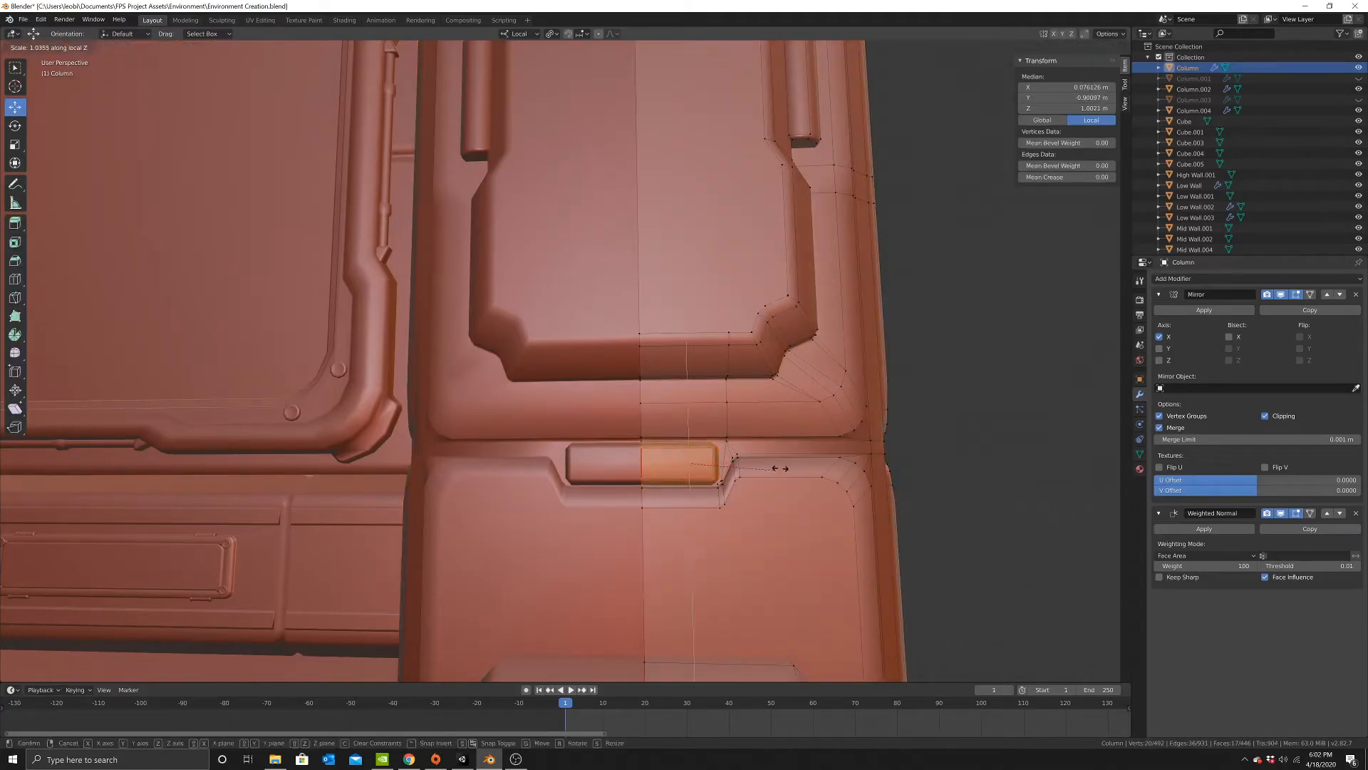
{"action": "left_click", "coordinate": [800, 461]}
{"action": "left_click_drag", "start_coordinate": [680, 425], "coordinate": [681, 434]}
Tilt the notch block about its local X axis and check it in Object Mode.
{"action": "middle_click_drag", "start_coordinate": [681, 434], "coordinate": [688, 476]}
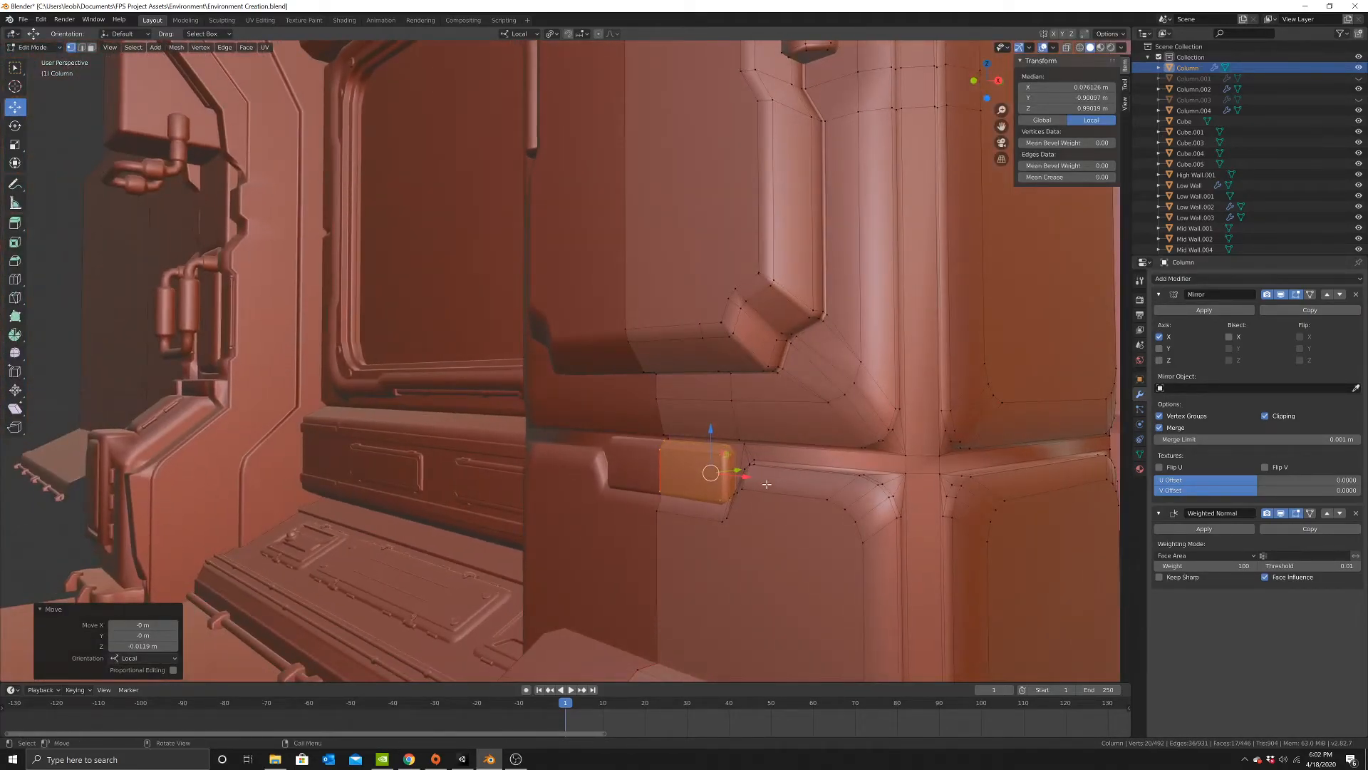
{"action": "key", "text": "r"}
{"action": "key", "text": "x"}
{"action": "key", "text": "x"}
{"action": "left_click", "coordinate": [755, 506]}
{"action": "key", "text": "Tab"}
{"action": "scroll", "coordinate": [755, 506], "scroll_direction": "down", "scroll_amount": 4}
{"action": "middle_click_drag", "start_coordinate": [754, 506], "coordinate": [706, 498]}
Move the tilted notch block slightly outward along Y from the column's face.
{"action": "key", "text": "Tab"}
{"action": "middle_click_drag", "start_coordinate": [770, 456], "coordinate": [686, 443]}
{"action": "left_click_drag", "start_coordinate": [670, 431], "coordinate": [662, 434]}
Examine the column's notch, seam and panels from near and far within the surrounding room.
{"action": "key", "text": "Tab"}
{"action": "scroll", "coordinate": [685, 456], "scroll_direction": "down", "scroll_amount": 3}
{"action": "middle_click_drag", "start_coordinate": [684, 456], "coordinate": [612, 528]}
{"action": "scroll", "coordinate": [715, 475], "scroll_direction": "down", "scroll_amount": 3}
{"action": "scroll", "coordinate": [734, 468], "scroll_direction": "up", "scroll_amount": 3}
{"action": "scroll", "coordinate": [720, 442], "scroll_direction": "up", "scroll_amount": 2}
{"action": "scroll", "coordinate": [642, 378], "scroll_direction": "down", "scroll_amount": 1}
{"action": "mouse_move", "coordinate": [635, 382]}
{"action": "middle_mouse_down"}
{"action": "mouse_move", "coordinate": [674, 380]}
{"action": "mouse_move", "coordinate": [668, 345]}
{"action": "mouse_move", "coordinate": [639, 378]}
{"action": "middle_mouse_up"}
{"action": "scroll", "coordinate": [668, 381], "scroll_direction": "down", "scroll_amount": 4}
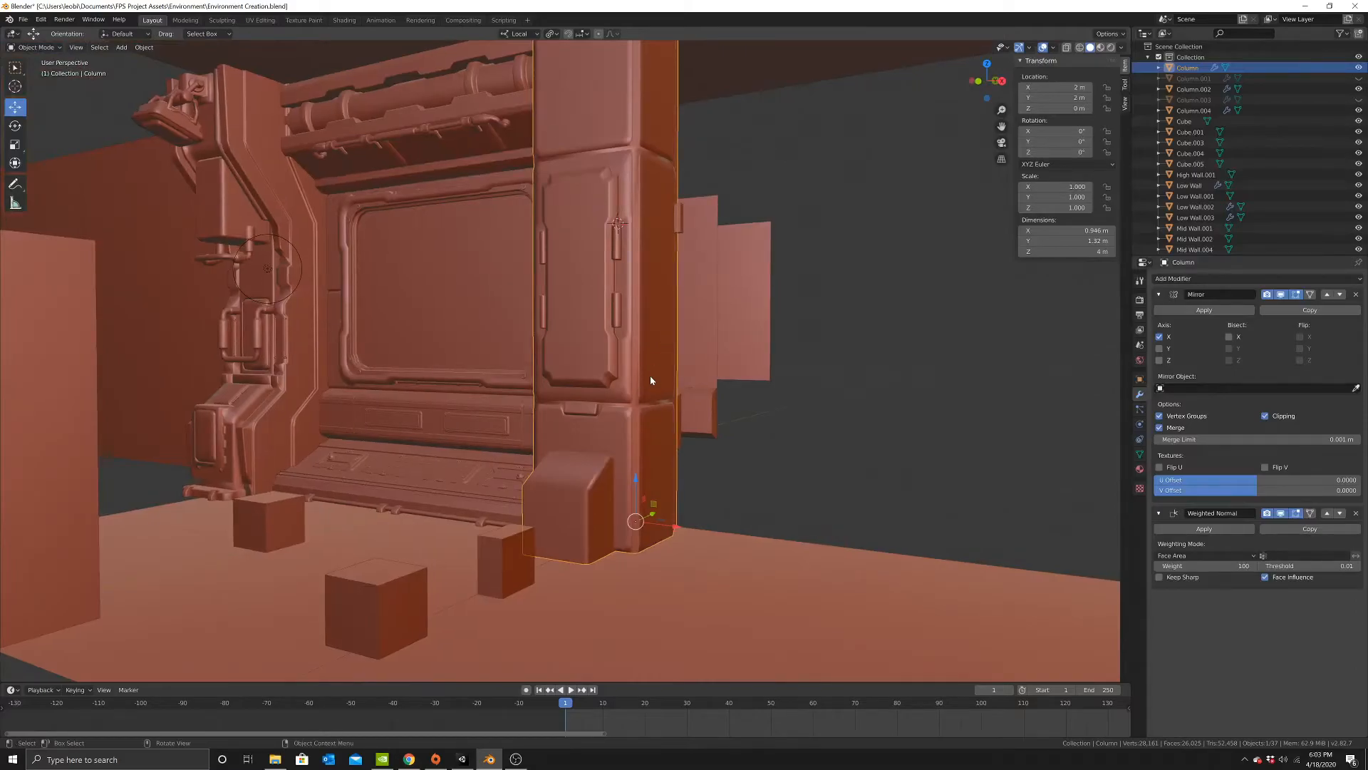
{"action": "key", "text": "Tab"}
{"action": "scroll", "coordinate": [610, 431], "scroll_direction": "up", "scroll_amount": 3}
{"action": "middle_click_drag", "start_coordinate": [621, 436], "coordinate": [589, 356]}
{"action": "key", "text": "Tab"}
Duplicate the small floor cube, move the copy along Y into the column's base, and join it into the column mesh.
{"action": "left_click", "coordinate": [397, 603]}
{"action": "scroll", "coordinate": [427, 581], "scroll_direction": "down", "scroll_amount": 3}
{"action": "middle_click_drag", "start_coordinate": [492, 524], "coordinate": [462, 535]}
{"action": "key", "text": "shift+d"}
{"action": "right_click", "coordinate": [462, 535]}
{"action": "key", "text": "g"}
{"action": "key", "text": "y"}
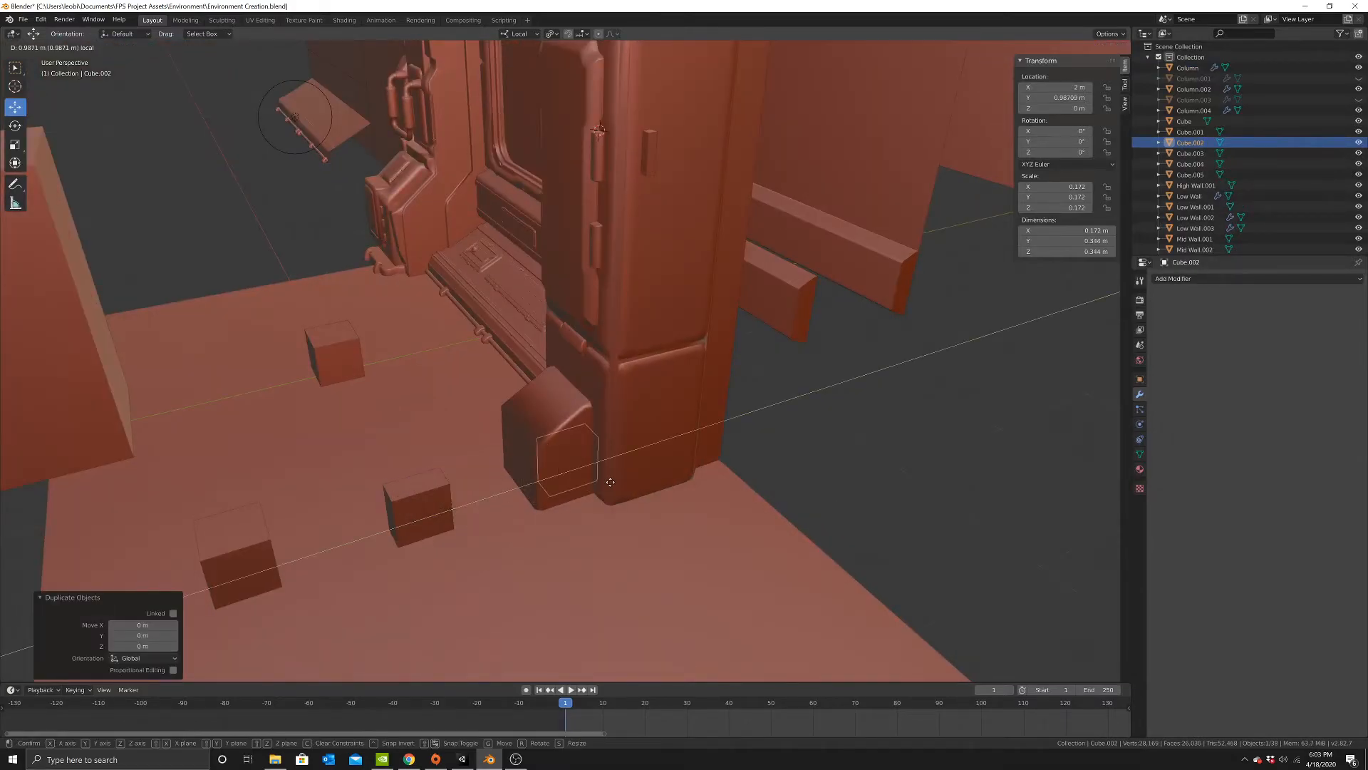
{"action": "left_click", "coordinate": [614, 478]}
{"action": "left_click", "coordinate": [659, 440], "text": "shift"}
{"action": "key", "text": "ctrl+j"}
{"action": "key", "text": "Tab"}
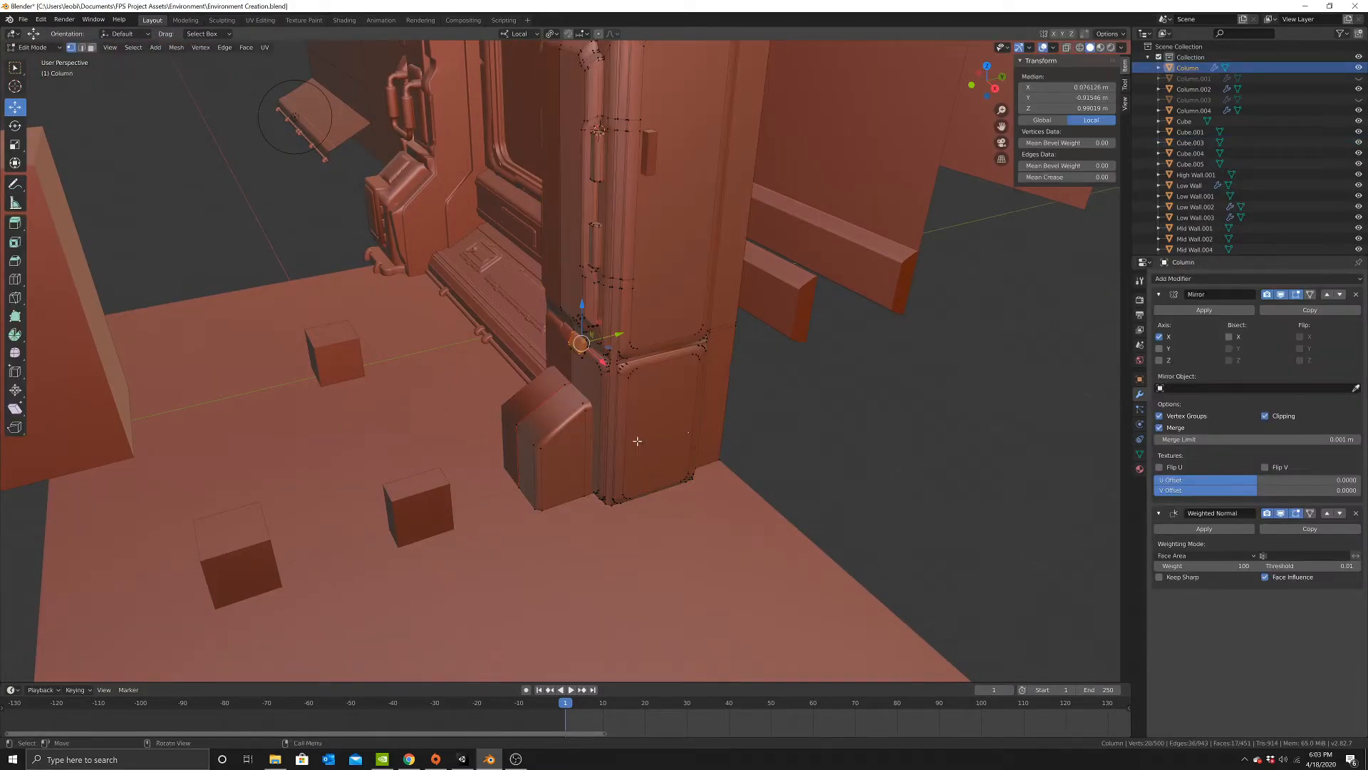
In wireframe, delete the bottom and rear faces of the joined block at the column's base.
{"action": "key", "text": "shift+z"}
{"action": "middle_click_drag", "start_coordinate": [567, 466], "coordinate": [591, 462]}
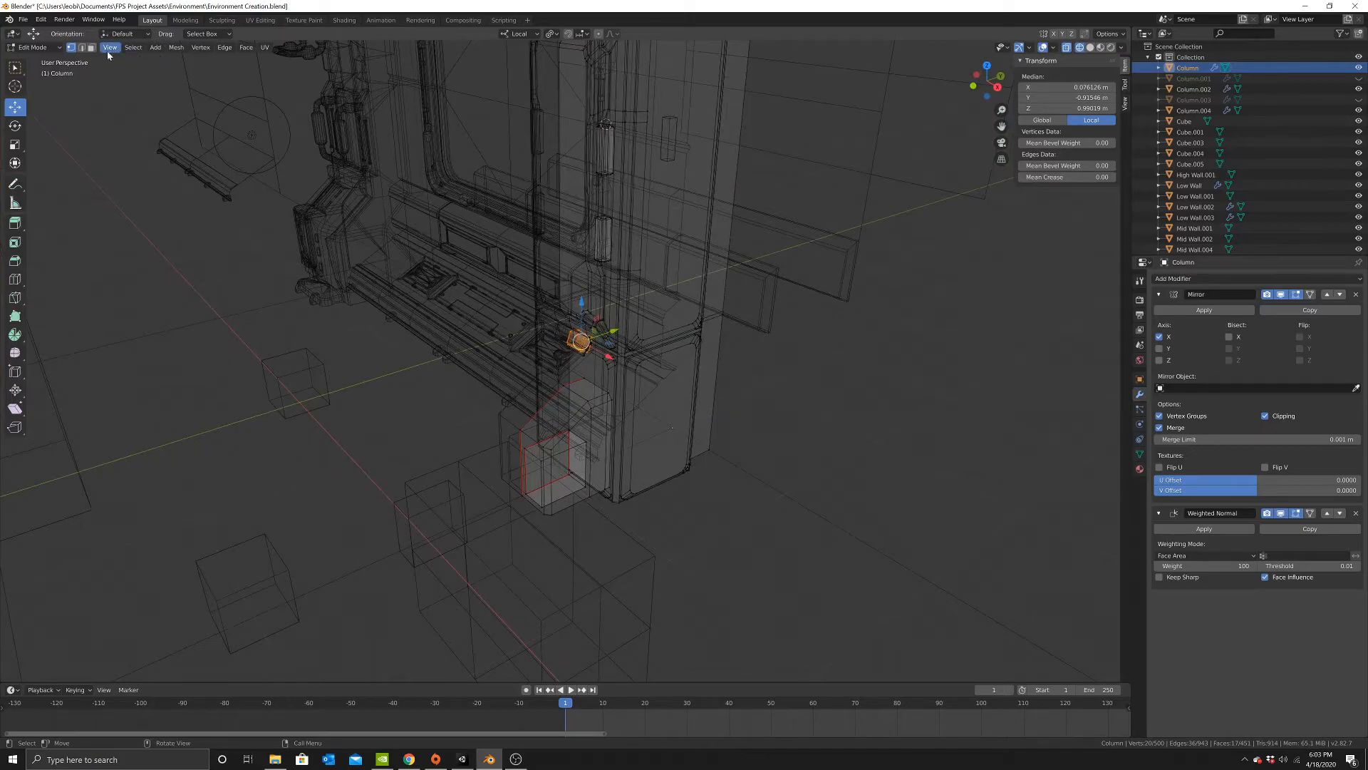
{"action": "scroll", "coordinate": [559, 527], "scroll_direction": "up", "scroll_amount": 2}
{"action": "left_click", "coordinate": [563, 537]}
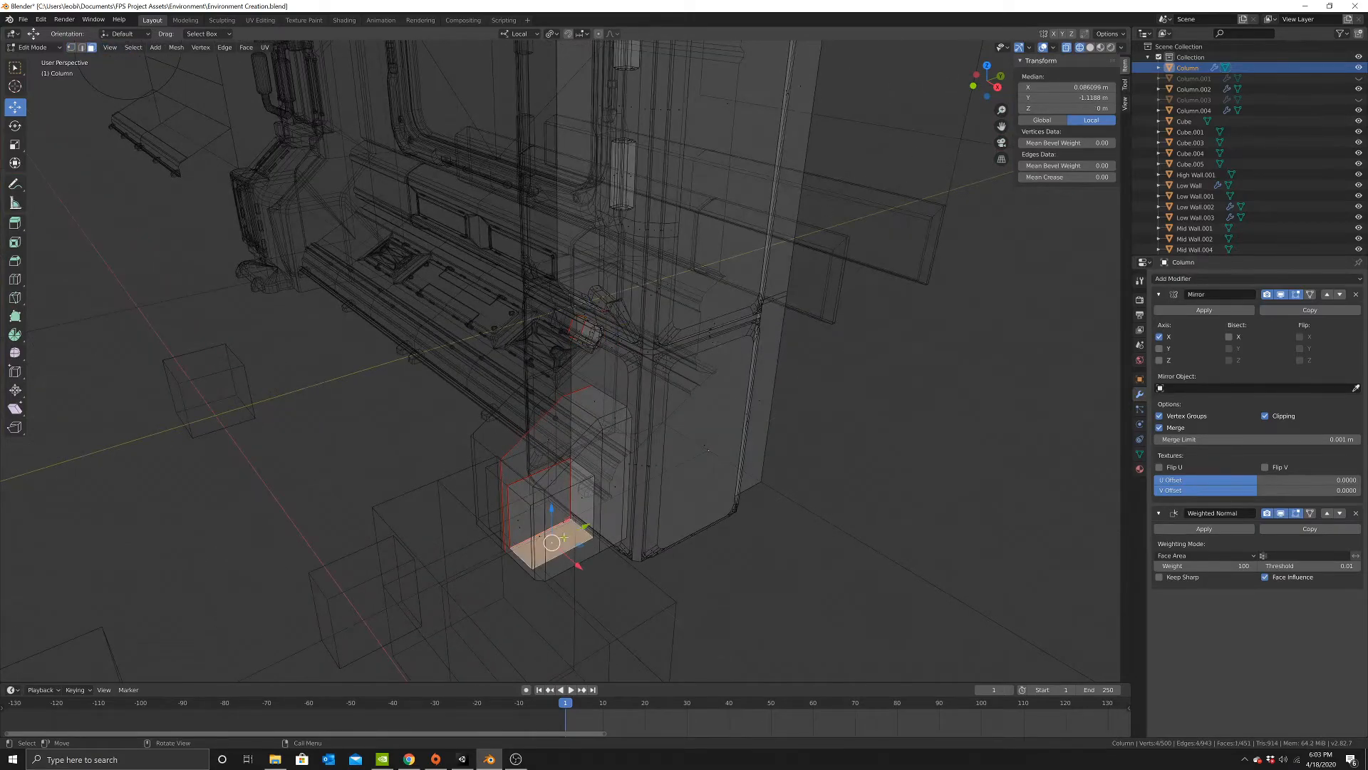
{"action": "left_click", "coordinate": [585, 499], "text": "shift"}
{"action": "key", "text": "x"}
{"action": "left_click", "coordinate": [689, 552]}
Move the base block's front face 0.197 m along Y and push it further toward the column to leave a thin plate.
{"action": "left_click", "coordinate": [563, 521]}
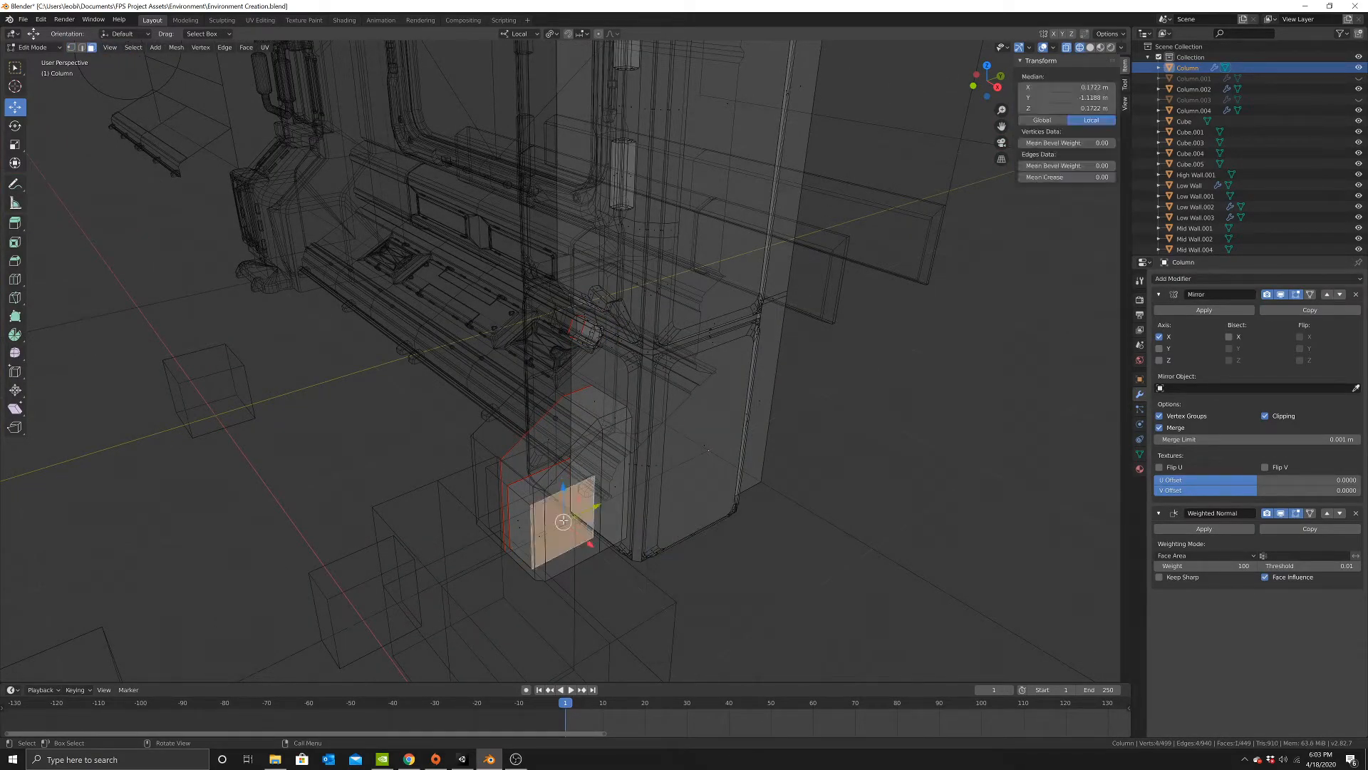
{"action": "left_click", "coordinate": [525, 521]}
{"action": "left_click", "coordinate": [520, 527]}
{"action": "key", "text": "z"}
{"action": "left_click", "coordinate": [661, 522]}
{"action": "middle_click_drag", "start_coordinate": [583, 507], "coordinate": [544, 513]}
{"action": "left_click_drag", "start_coordinate": [551, 500], "coordinate": [595, 491]}
{"action": "key", "text": "z"}
{"action": "left_click", "coordinate": [499, 496]}
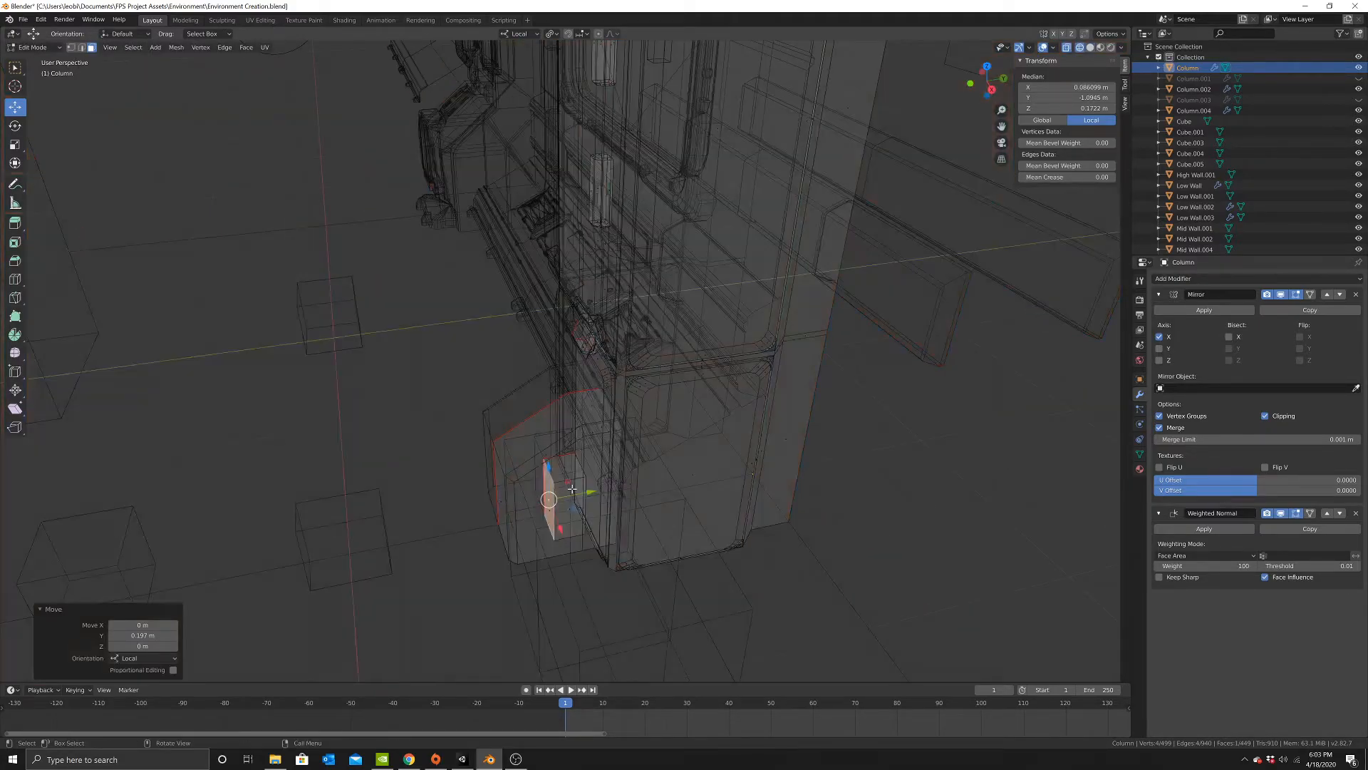
{"action": "middle_click_drag", "start_coordinate": [583, 491], "coordinate": [566, 497]}
{"action": "scroll", "coordinate": [566, 497], "scroll_direction": "up", "scroll_amount": 1}
{"action": "left_click_drag", "start_coordinate": [590, 511], "coordinate": [613, 512]}
Move the thin plate's outer side face 0.135 m along X to widen it.
{"action": "left_click", "coordinate": [580, 531]}
{"action": "middle_click_drag", "start_coordinate": [581, 531], "coordinate": [666, 510]}
{"action": "left_click_drag", "start_coordinate": [642, 527], "coordinate": [664, 534]}
{"action": "left_click_drag", "start_coordinate": [675, 533], "coordinate": [676, 533]}
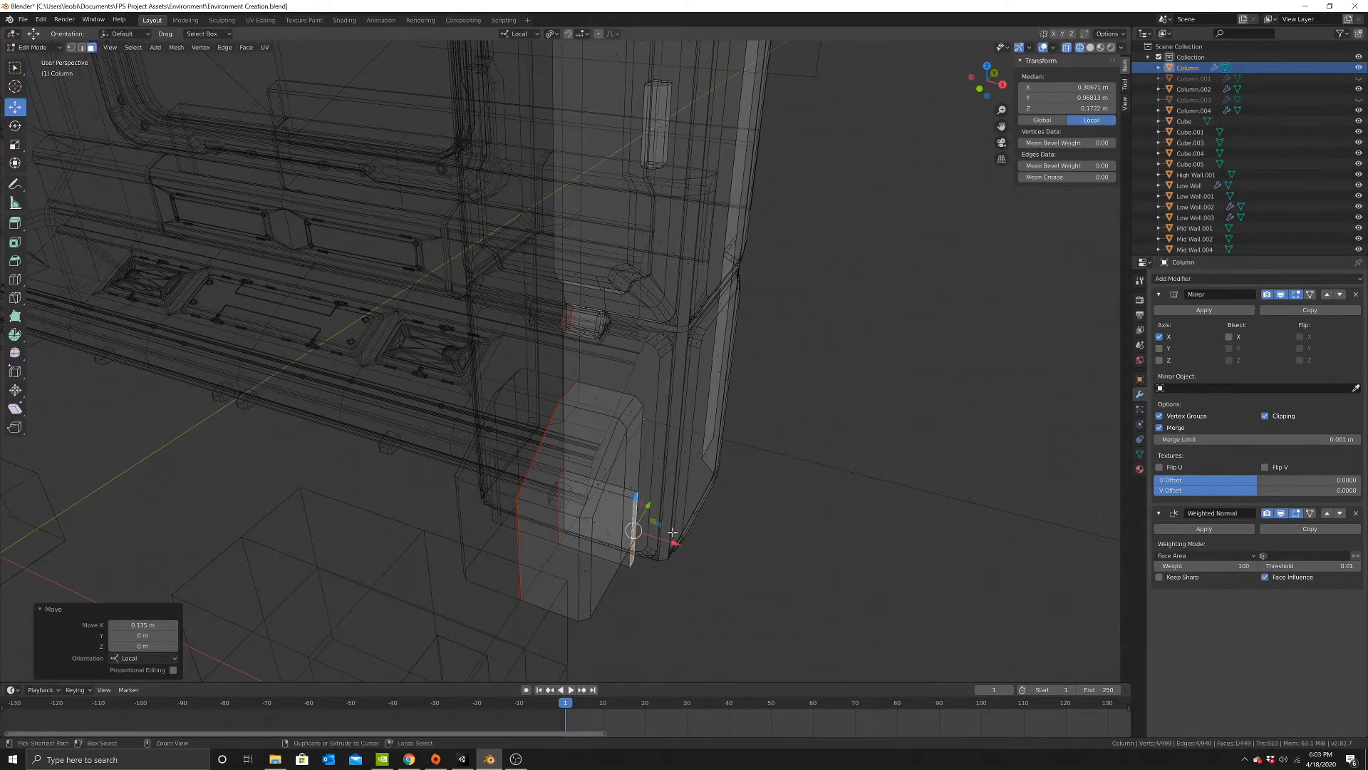
In solid shading, move the plate's upper face 0.54 m along Z toward the notch.
{"action": "key", "text": "ctrl+l"}
{"action": "key", "text": "z"}
{"action": "left_click", "coordinate": [813, 484]}
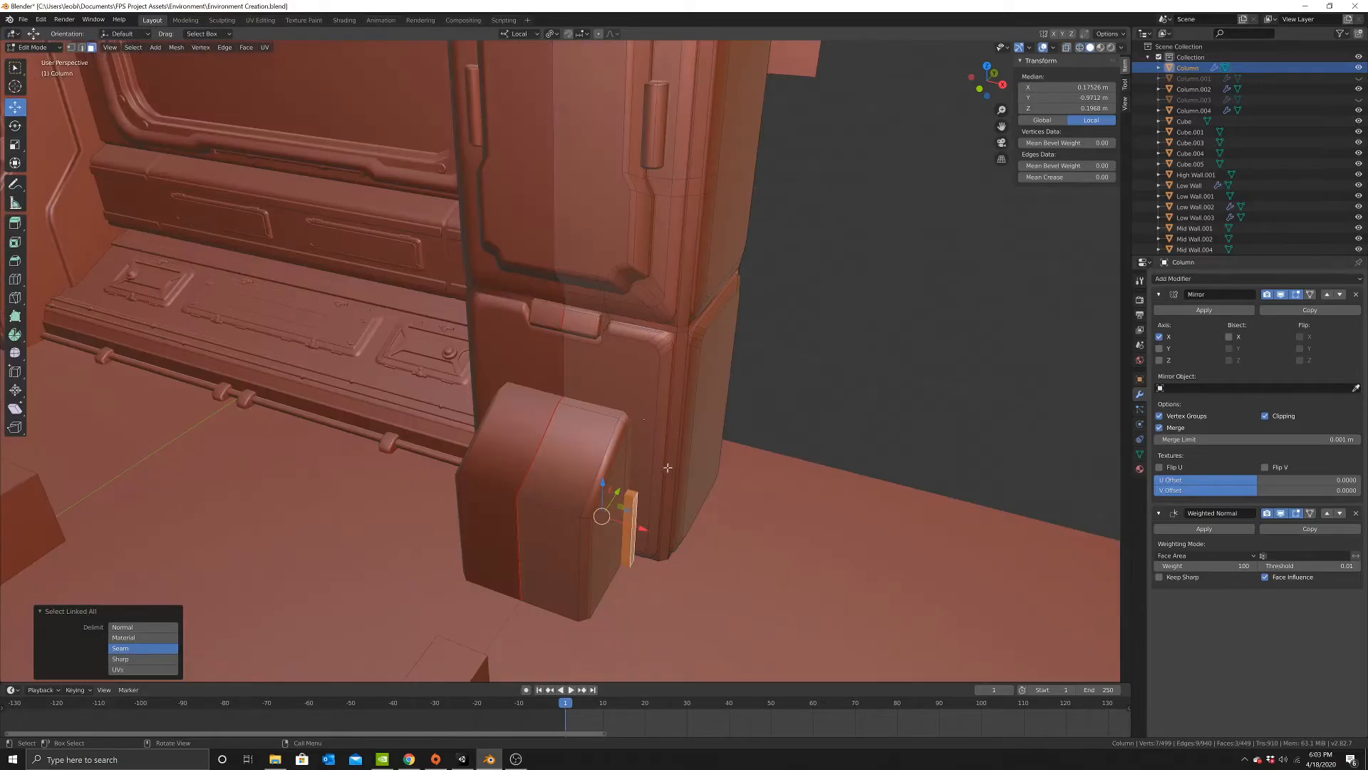
{"action": "left_click", "coordinate": [636, 492]}
{"action": "key", "text": "g"}
{"action": "key", "text": "z"}
{"action": "key", "text": "z"}
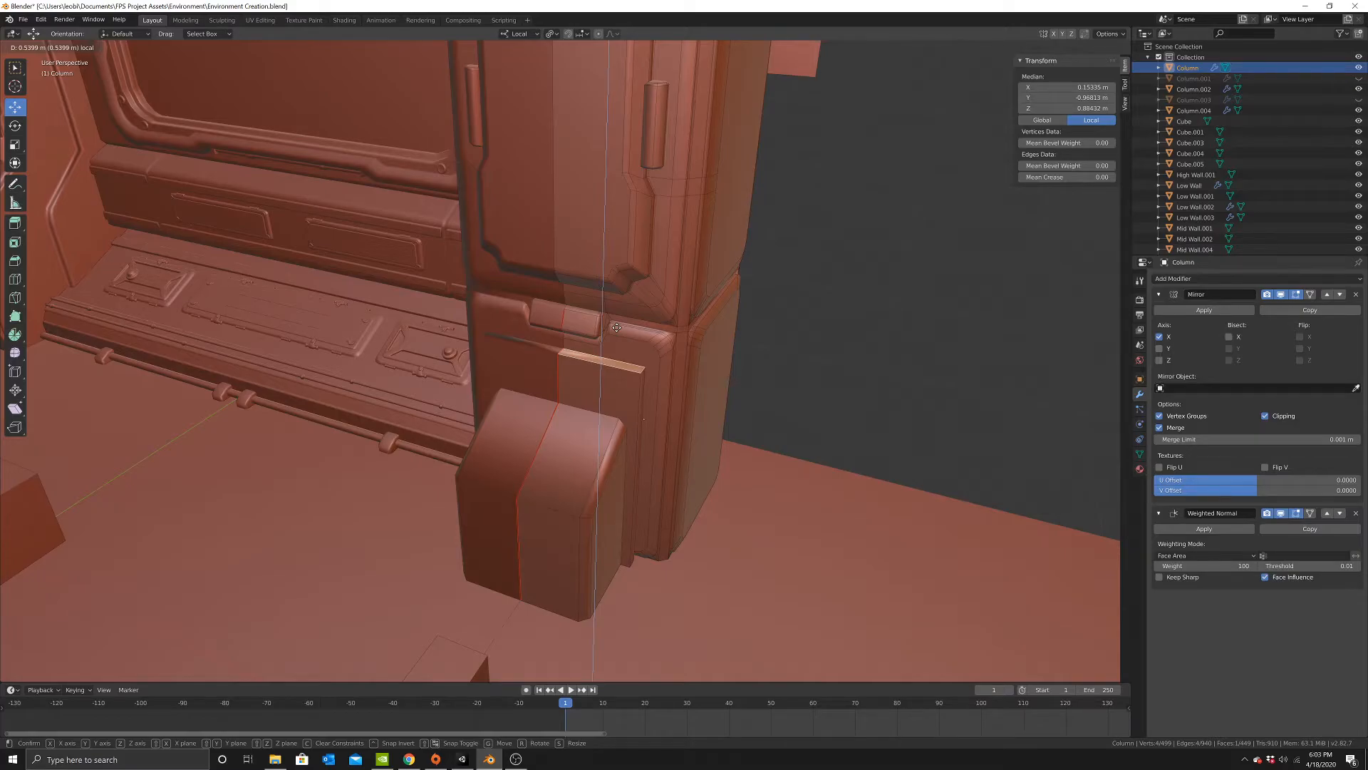
{"action": "left_click", "coordinate": [617, 327]}
{"action": "middle_click_drag", "start_coordinate": [616, 327], "coordinate": [670, 413]}
Switch to edge selection and bevel the plate's upper outer corner with a 0.0453 m offset.
{"action": "left_click", "coordinate": [82, 48]}
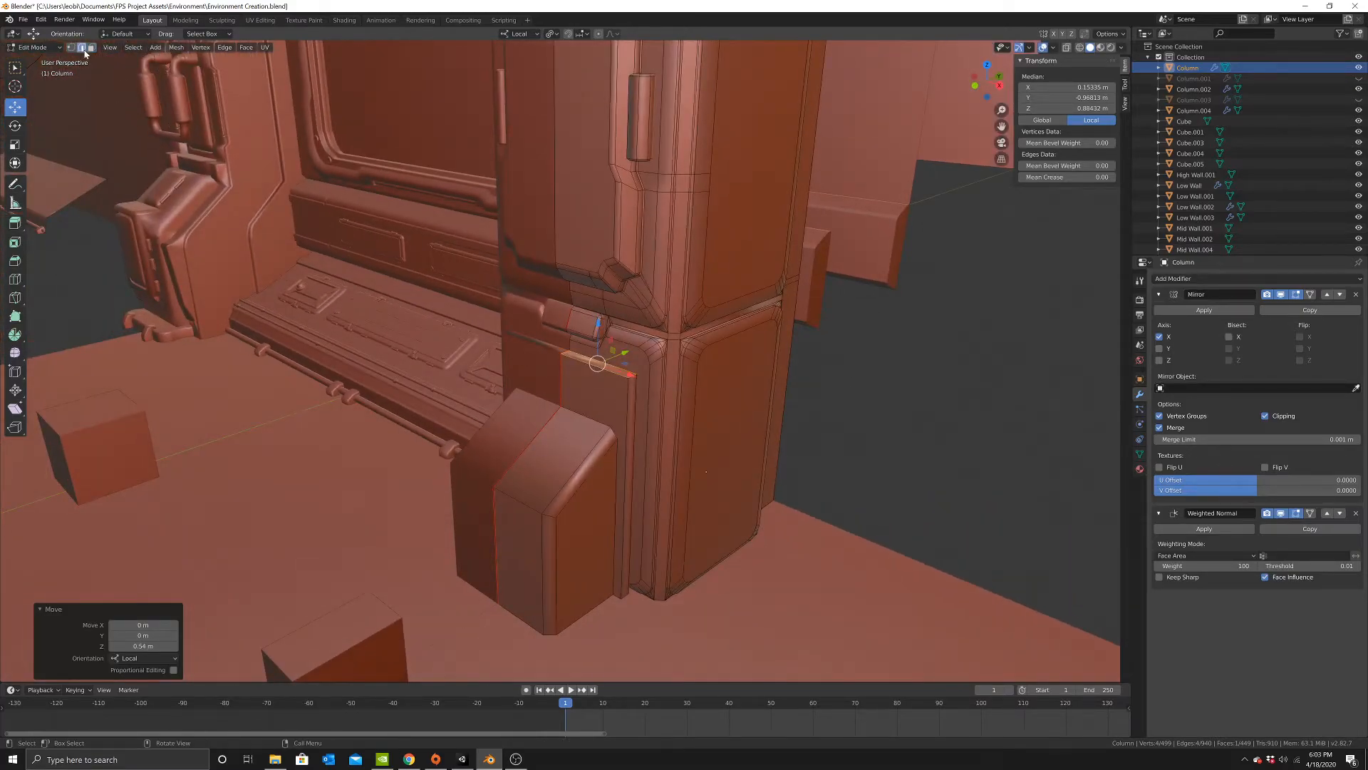
{"action": "scroll", "coordinate": [621, 352], "scroll_direction": "up", "scroll_amount": 1}
{"action": "left_click", "coordinate": [650, 383]}
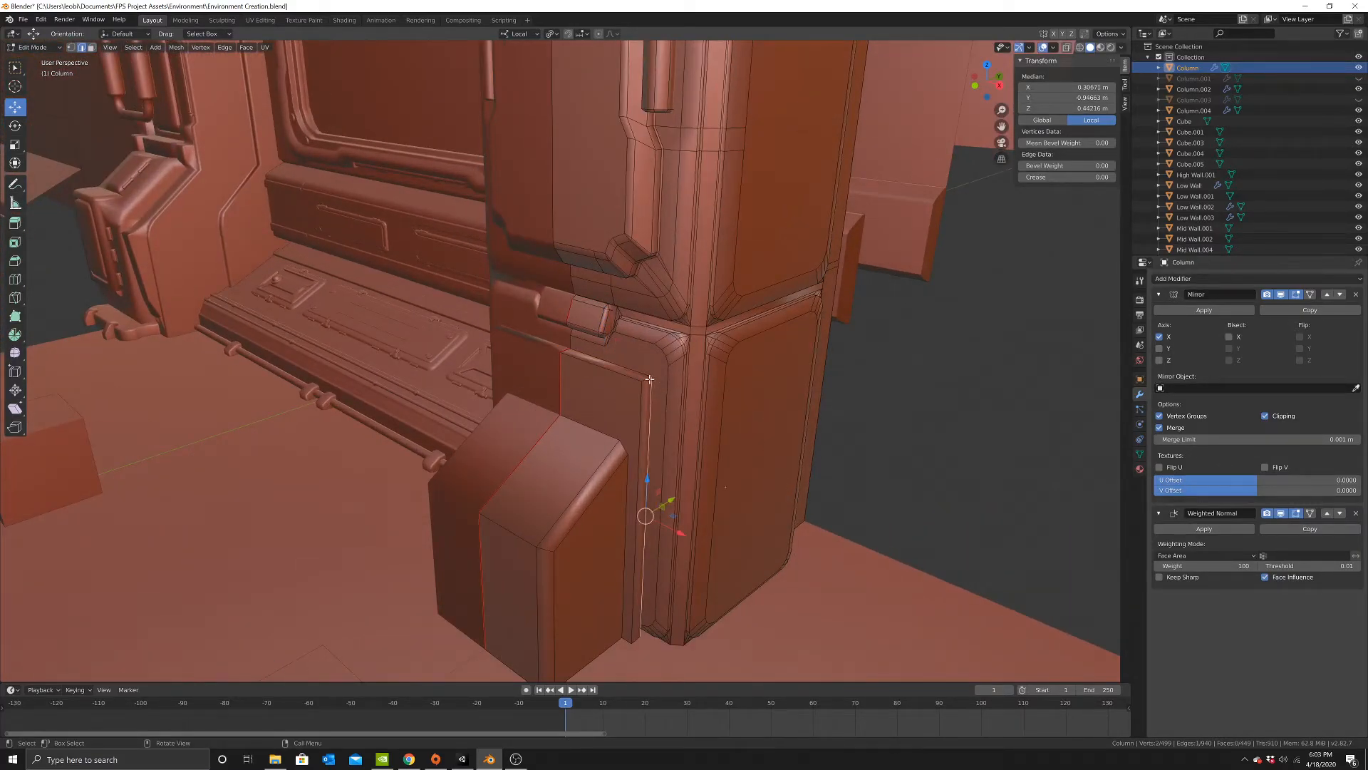
{"action": "key", "text": "ctrl+b"}
{"action": "left_click", "coordinate": [703, 398]}
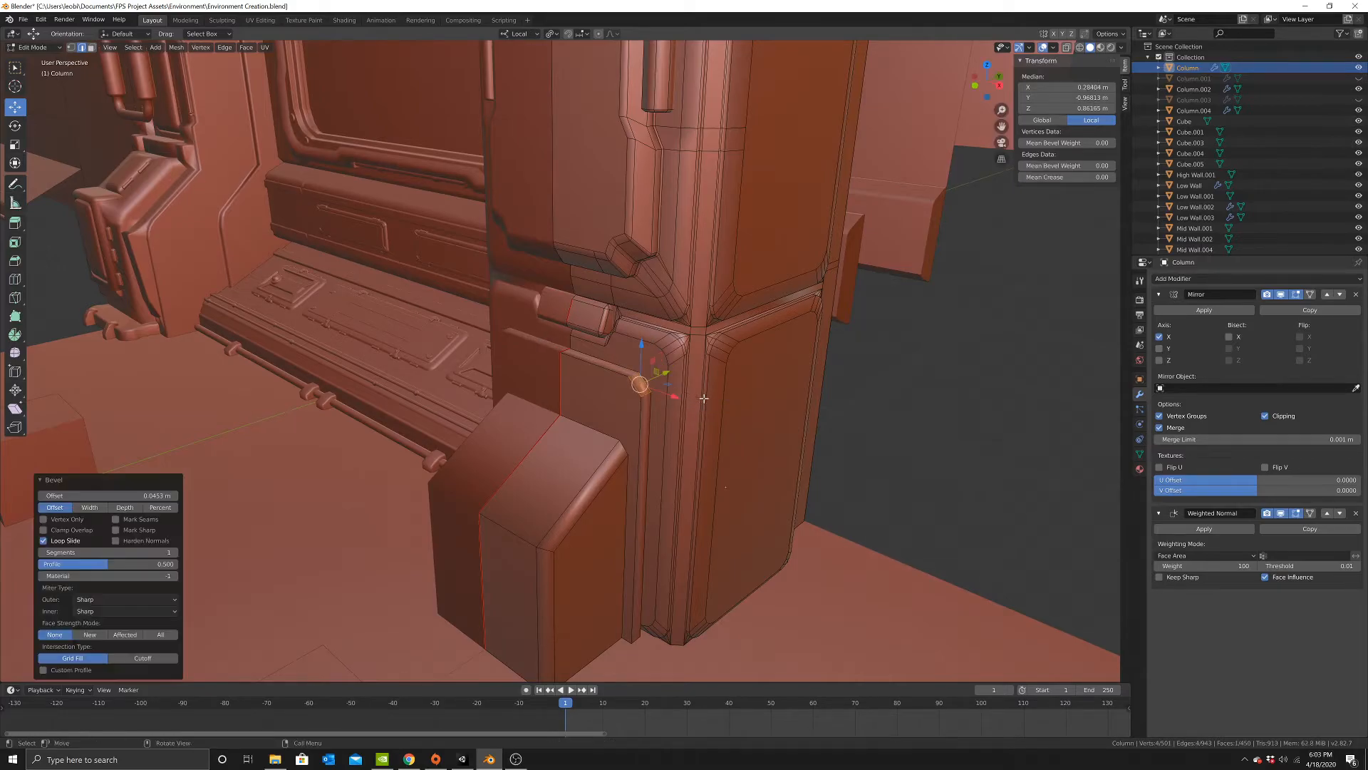
Bevel the two edges of the thin plate's chamfered upper outer corner to round it further.
{"action": "left_click", "coordinate": [932, 458]}
{"action": "scroll", "coordinate": [688, 381], "scroll_direction": "up", "scroll_amount": 2}
{"action": "left_click", "coordinate": [669, 378]}
{"action": "left_click", "coordinate": [688, 408], "text": "shift"}
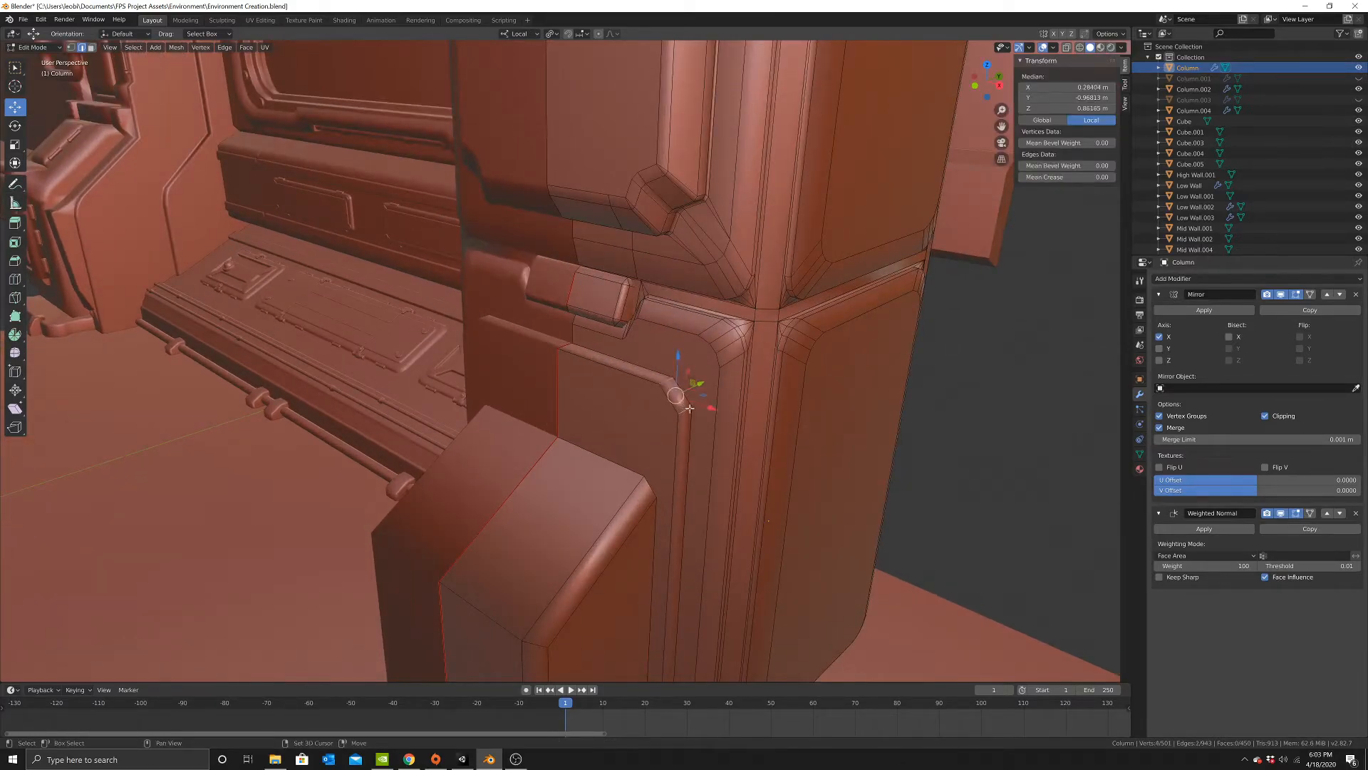
{"action": "key", "text": "ctrl+b"}
{"action": "left_click", "coordinate": [758, 427]}
Bevel the thin plate's front outline along its upper edge, rounded corner and outer side.
{"action": "left_click", "coordinate": [614, 368]}
{"action": "left_click", "coordinate": [676, 441], "text": "ctrl"}
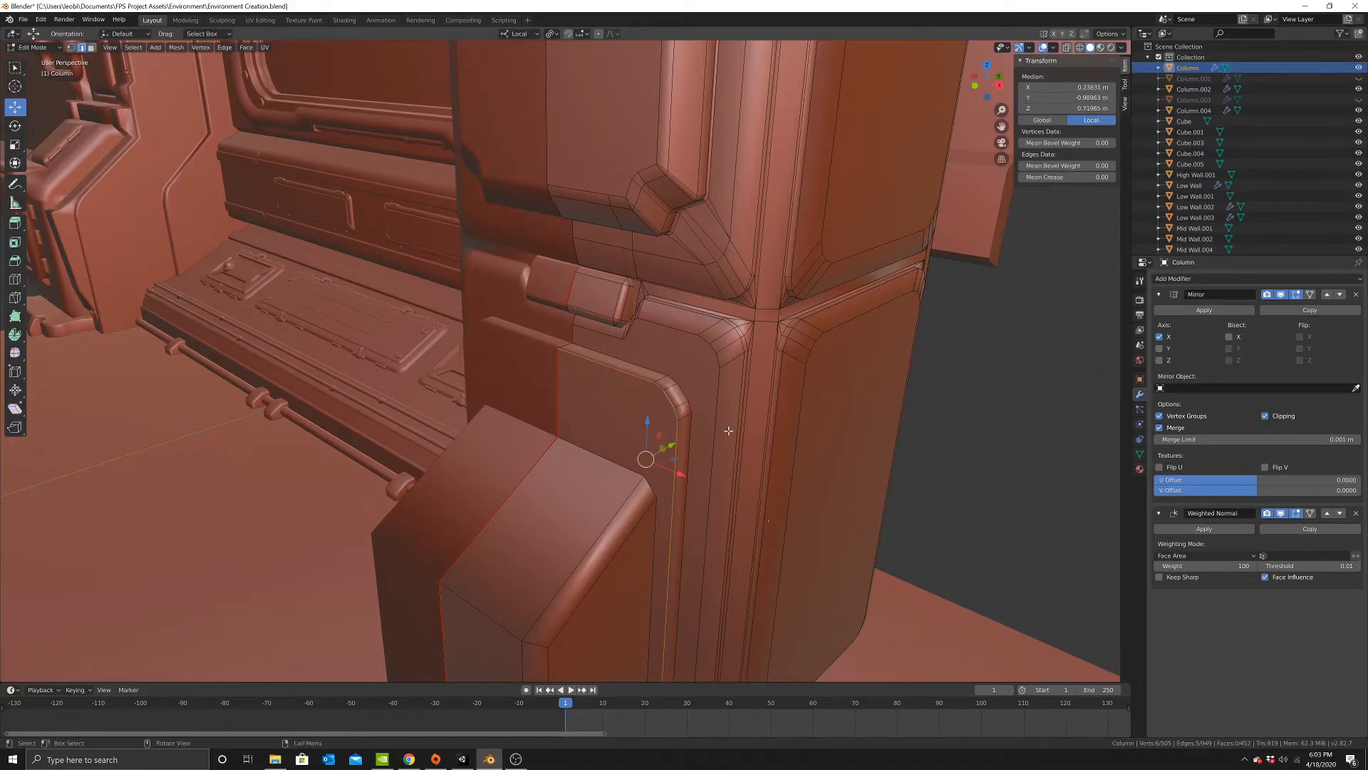
{"action": "key", "text": "ctrl+b"}
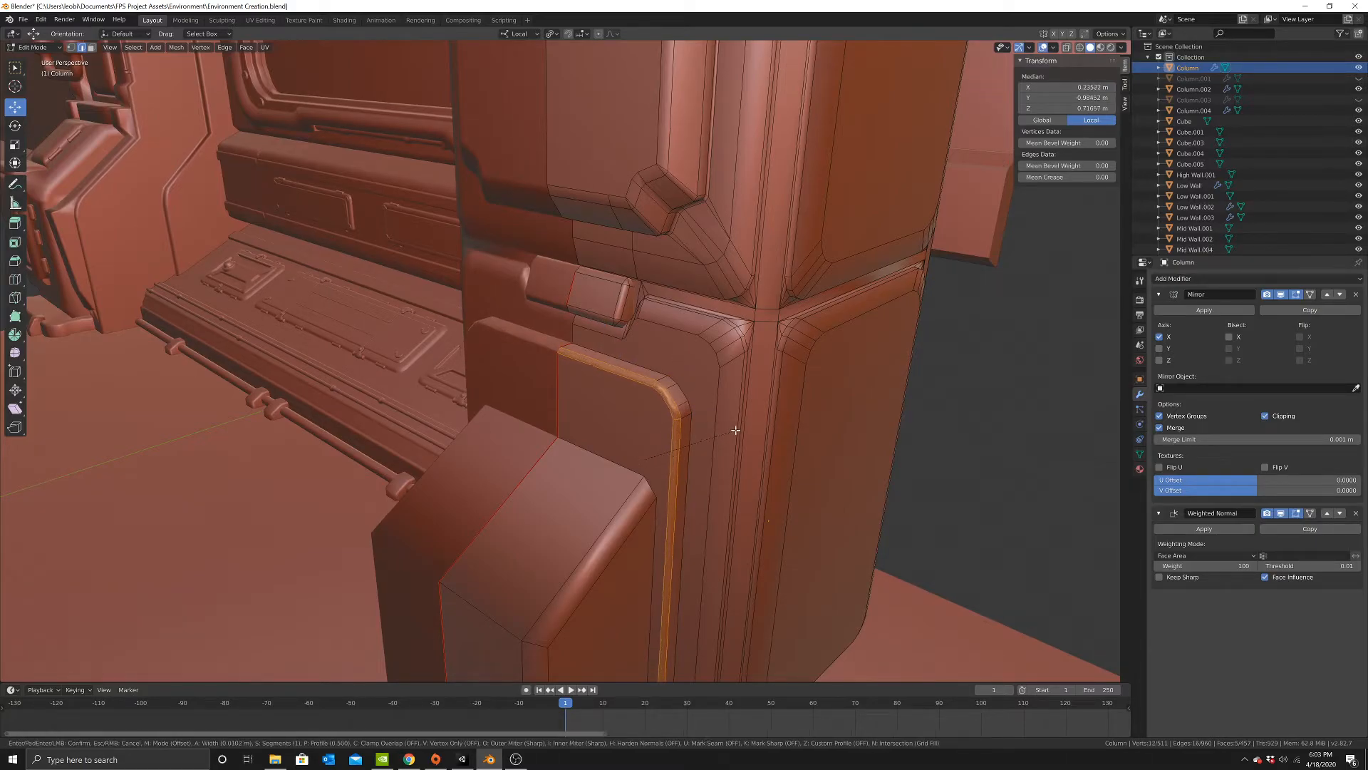
{"action": "left_click", "coordinate": [735, 431]}
{"action": "scroll", "coordinate": [713, 456], "scroll_direction": "down", "scroll_amount": 5}
{"action": "key", "text": "Tab"}
{"action": "middle_click_drag", "start_coordinate": [703, 489], "coordinate": [570, 483]}
{"action": "key", "text": "Tab"}
Bevel the base block's edge between its sloped upper face and front face with a 0.0227 m offset.
{"action": "left_click", "coordinate": [570, 483], "text": "alt"}
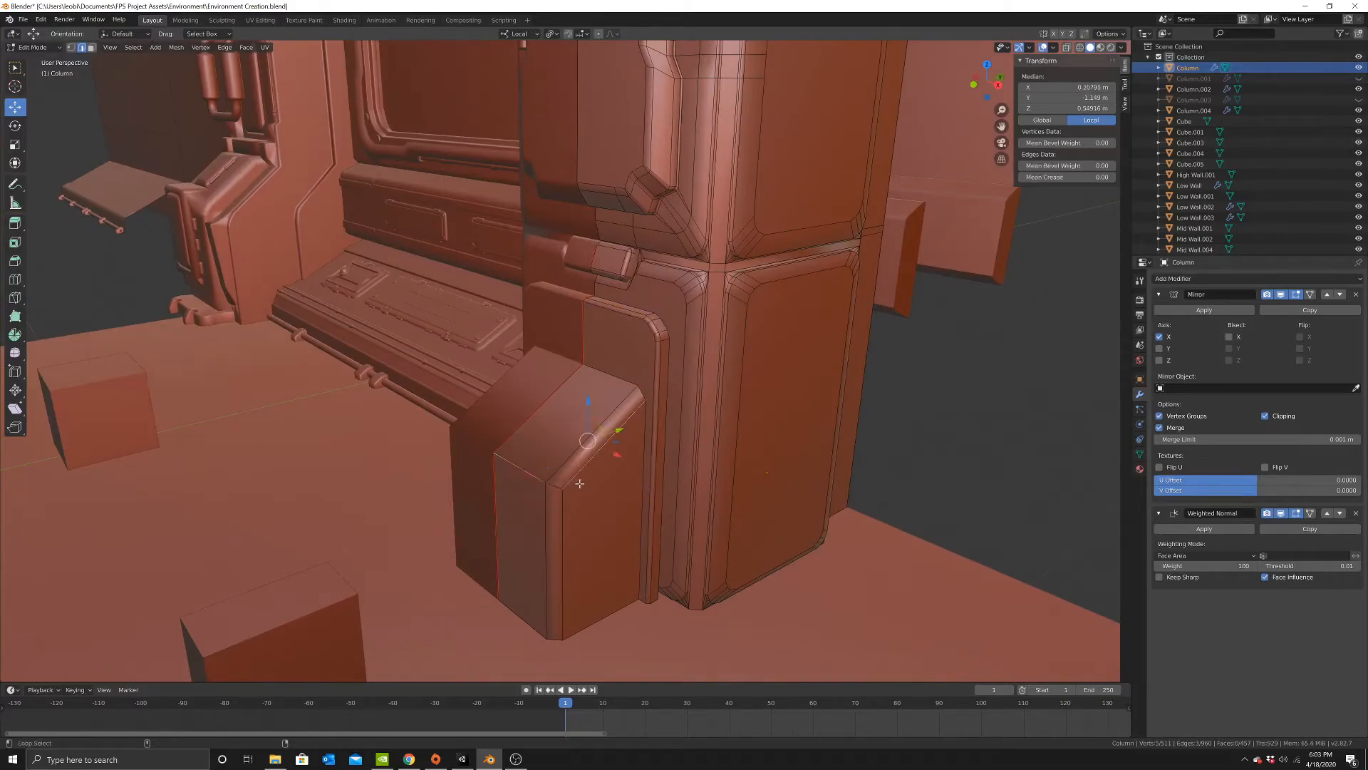
{"action": "left_click", "coordinate": [561, 486], "text": "shift"}
{"action": "key", "text": "ctrl+b"}
{"action": "right_click", "coordinate": [641, 452]}
{"action": "key", "text": "alt+z"}
{"action": "key", "text": "alt+z"}
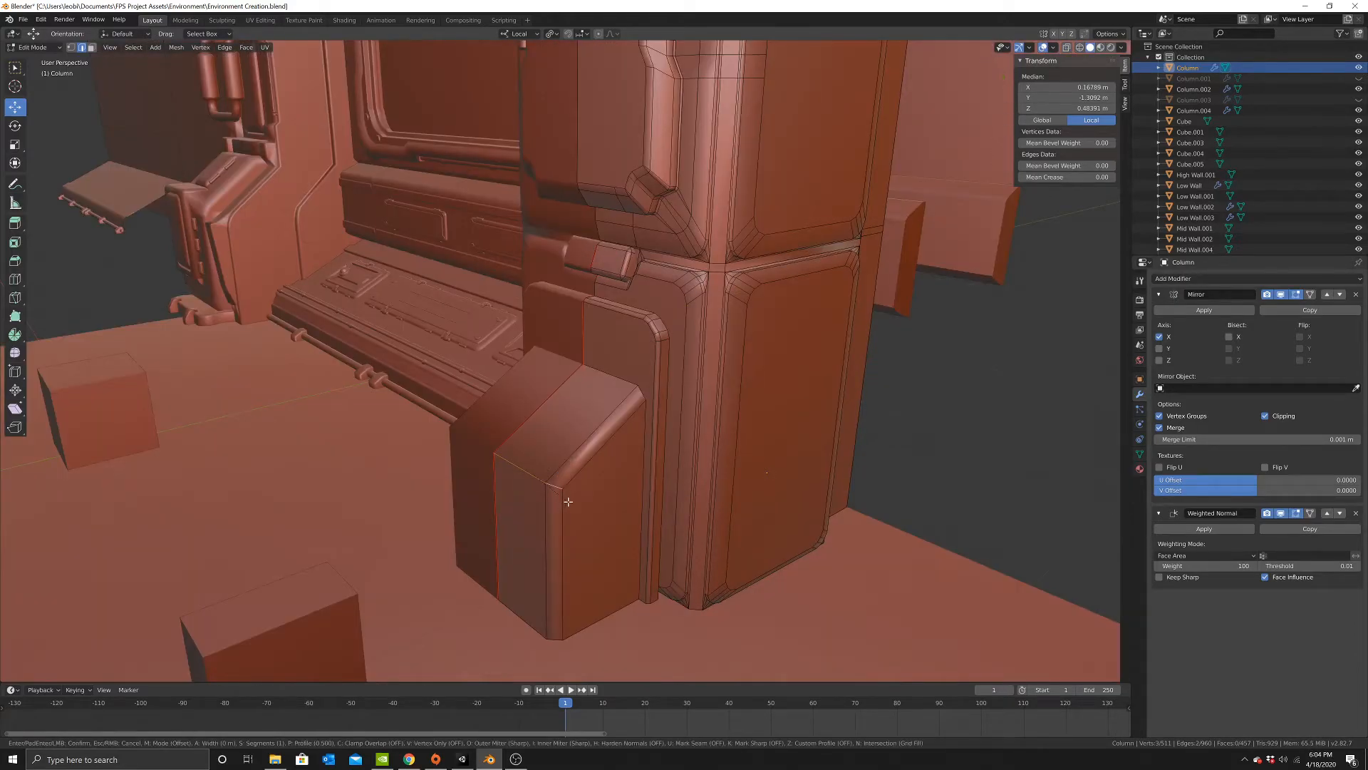
{"action": "key", "text": "ctrl+b"}
{"action": "left_click", "coordinate": [582, 500]}
{"action": "middle_click_drag", "start_coordinate": [613, 488], "coordinate": [631, 480]}
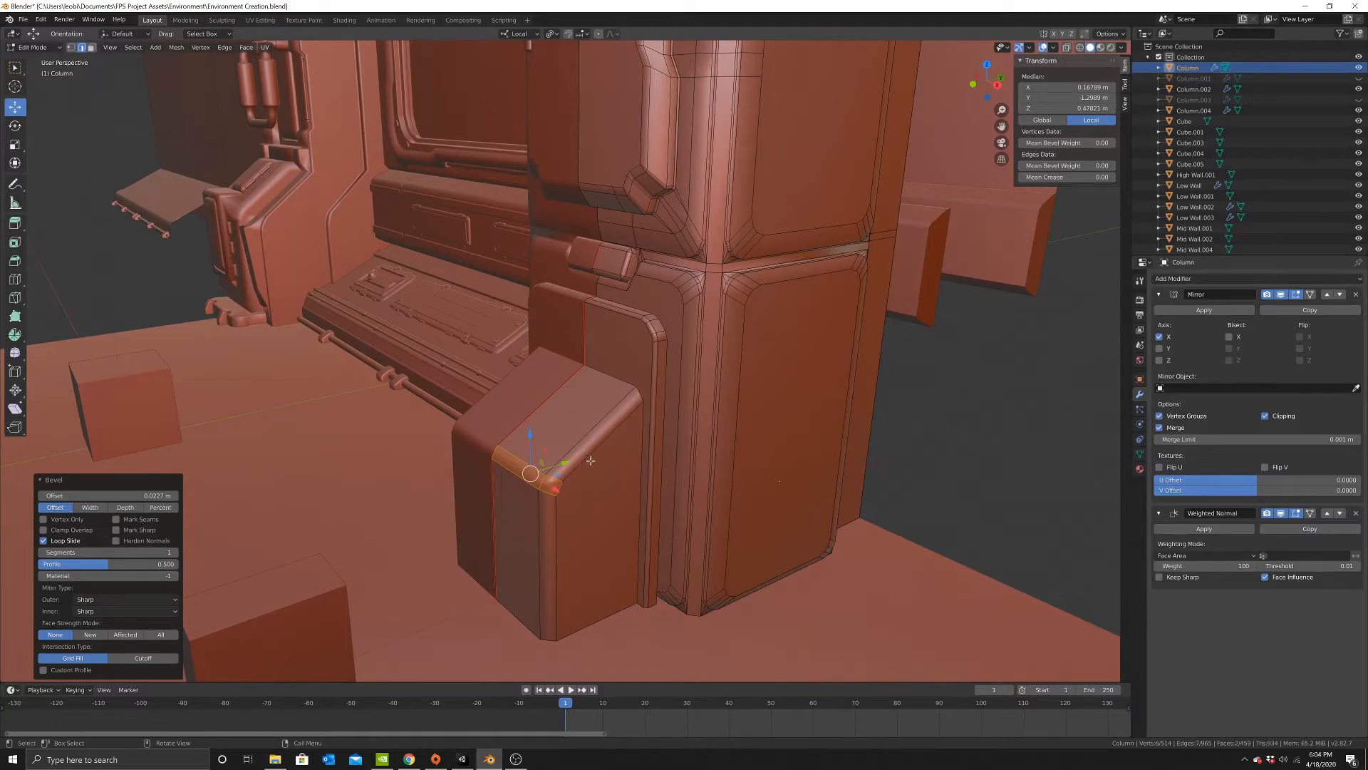
{"action": "mouse_move", "coordinate": [620, 478]}
{"action": "middle_mouse_down"}
{"action": "mouse_move", "coordinate": [600, 492]}
{"action": "mouse_move", "coordinate": [602, 466]}
{"action": "middle_mouse_up"}
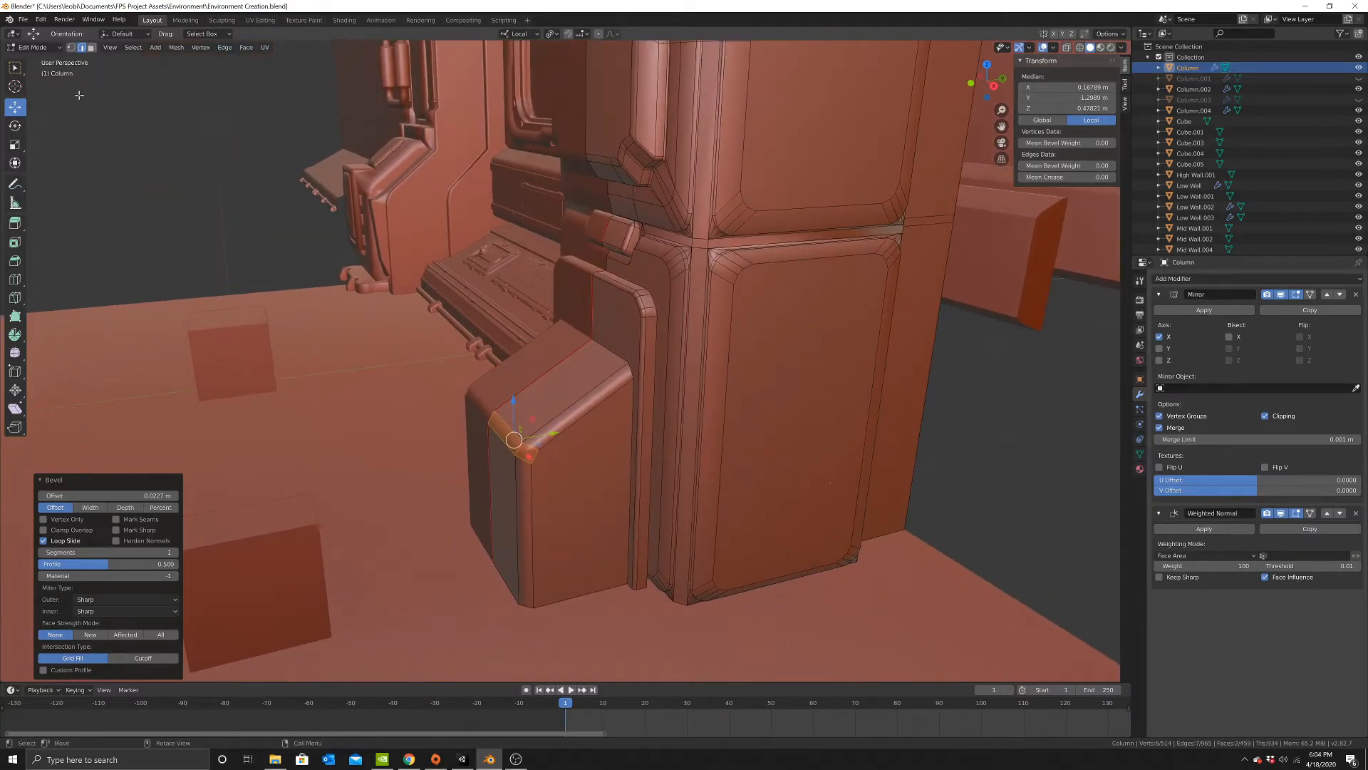
Extrude the base block's side face in place, scale it to 0.726 and shift it along Y toward the column.
{"action": "left_click", "coordinate": [93, 49]}
{"action": "left_click", "coordinate": [591, 490]}
{"action": "middle_click_drag", "start_coordinate": [623, 518], "coordinate": [662, 522]}
{"action": "key", "text": "e"}
{"action": "key", "text": "s"}
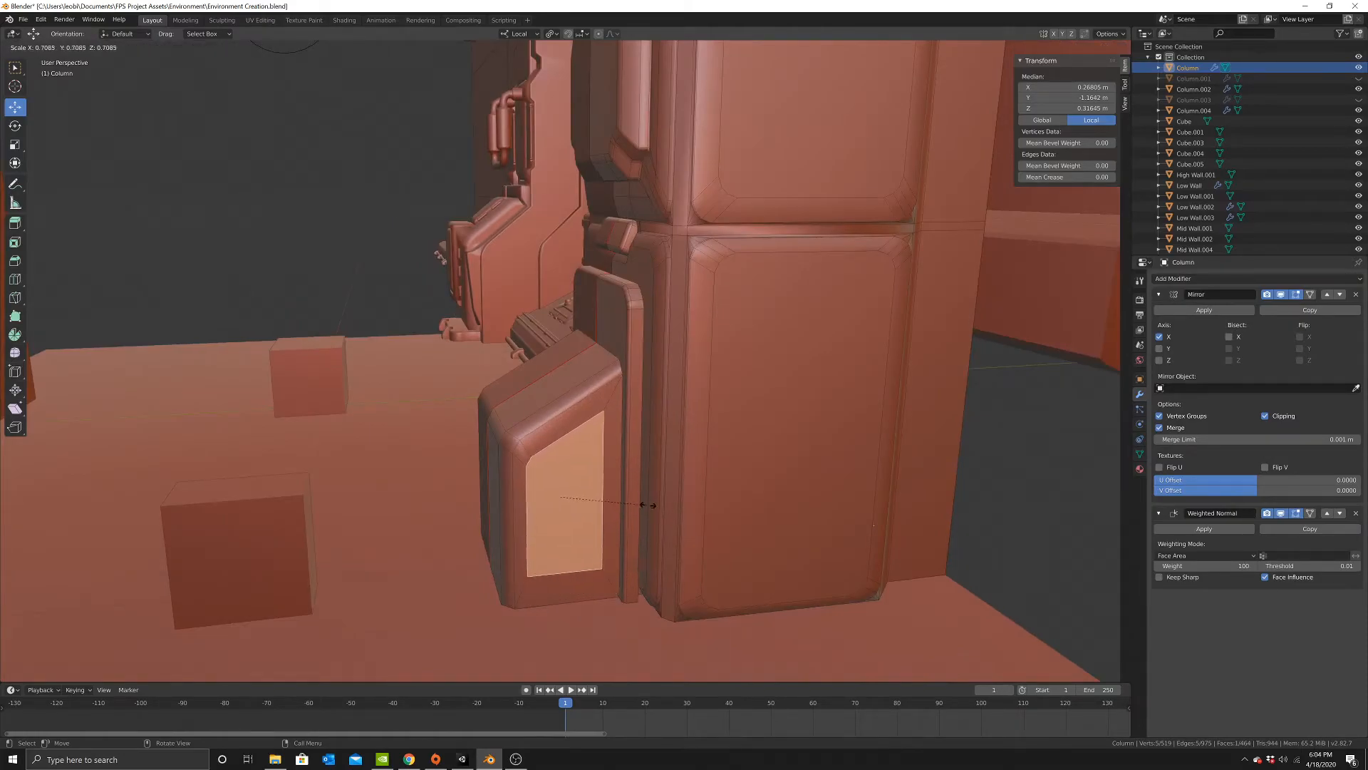
{"action": "left_click", "coordinate": [640, 504]}
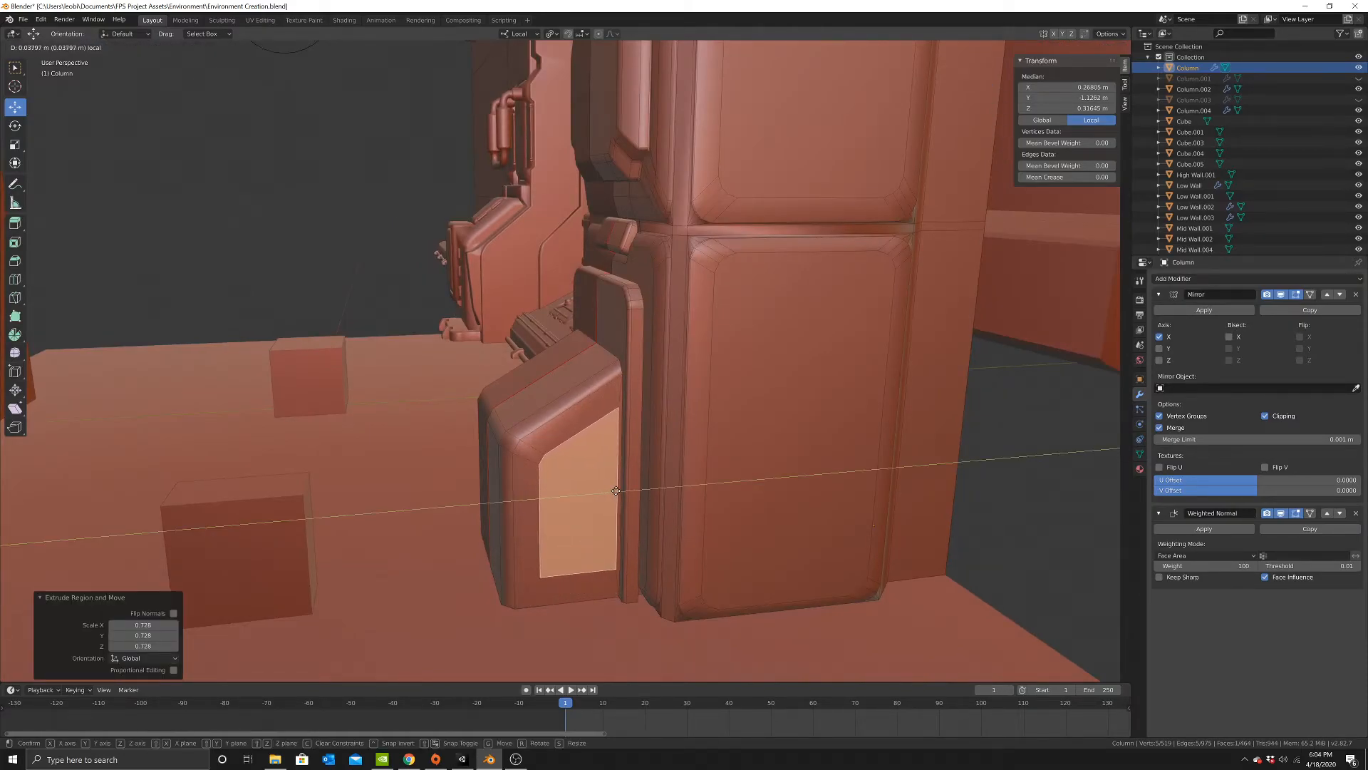
Delete the frame faces along the column side and lower side of the base block's inset side panel.
{"action": "left_click", "coordinate": [618, 523]}
{"action": "key", "text": "x"}
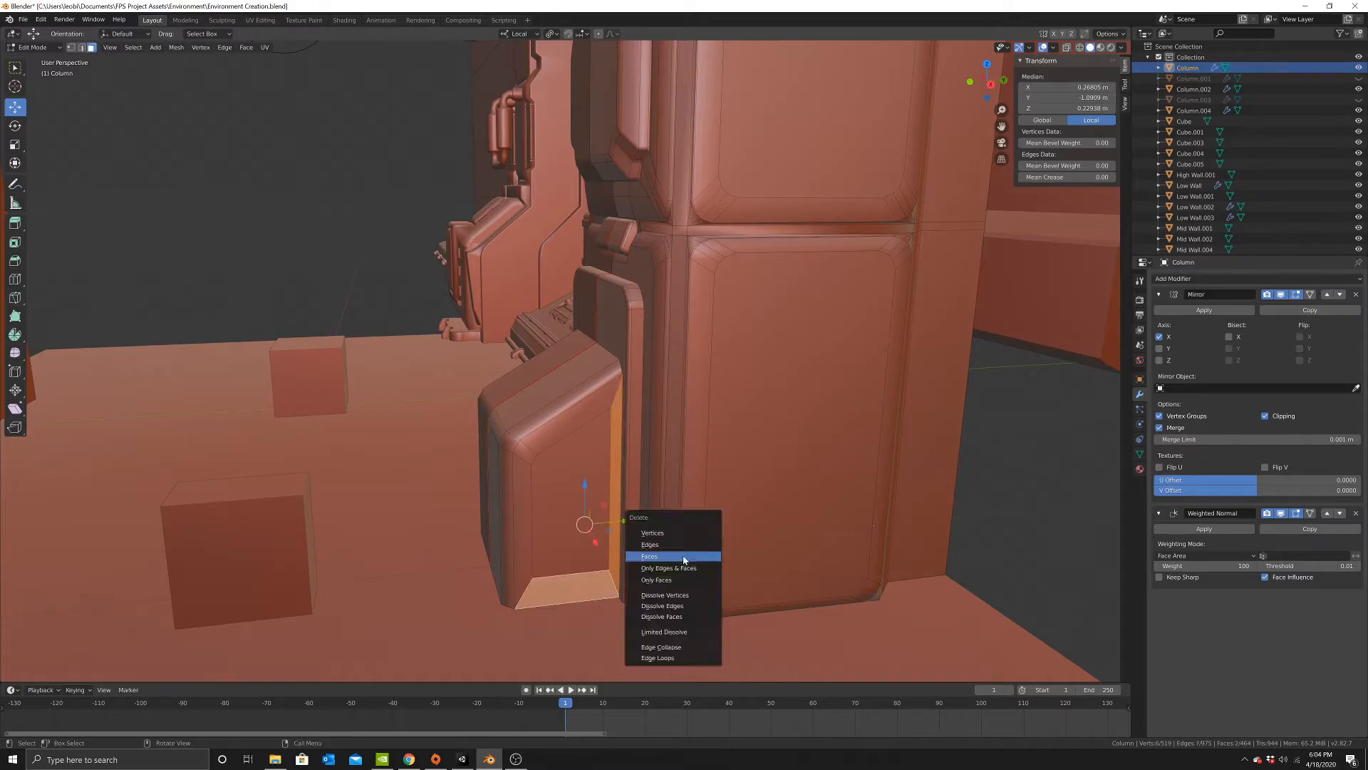
{"action": "left_click", "coordinate": [667, 559]}
Move the side panel's vertical edge along Y to the thin plate and its lower edge -0.0886 m along Z to the floor.
{"action": "left_click", "coordinate": [82, 48]}
{"action": "left_click", "coordinate": [590, 465]}
{"action": "middle_click_drag", "start_coordinate": [590, 465], "coordinate": [653, 487]}
{"action": "left_click_drag", "start_coordinate": [654, 487], "coordinate": [665, 486]}
{"action": "left_click", "coordinate": [593, 535]}
{"action": "middle_click_drag", "start_coordinate": [593, 535], "coordinate": [582, 530]}
{"action": "left_click_drag", "start_coordinate": [585, 532], "coordinate": [582, 570]}
{"action": "middle_click_drag", "start_coordinate": [583, 570], "coordinate": [598, 574]}
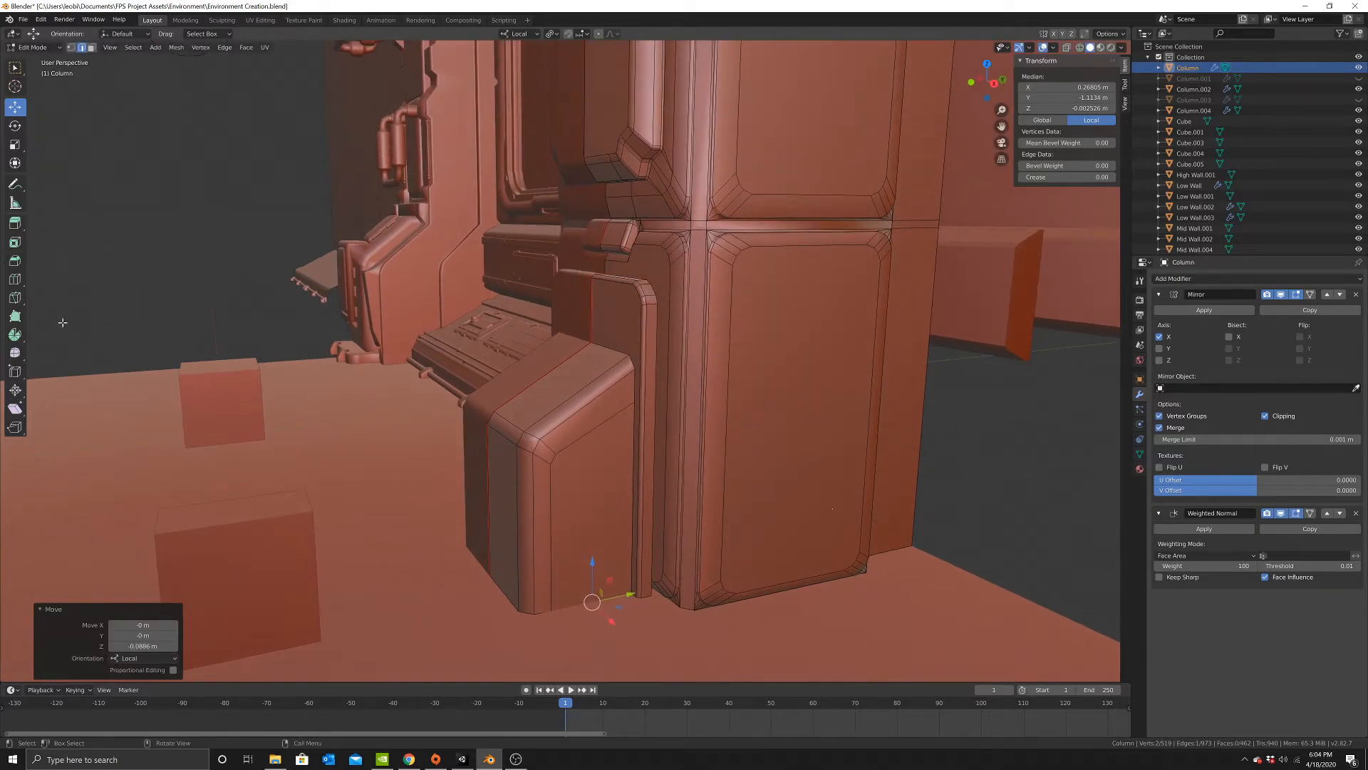
Try to add a loop cut around the base block's front in wireframe view.
{"action": "left_click", "coordinate": [18, 281]}
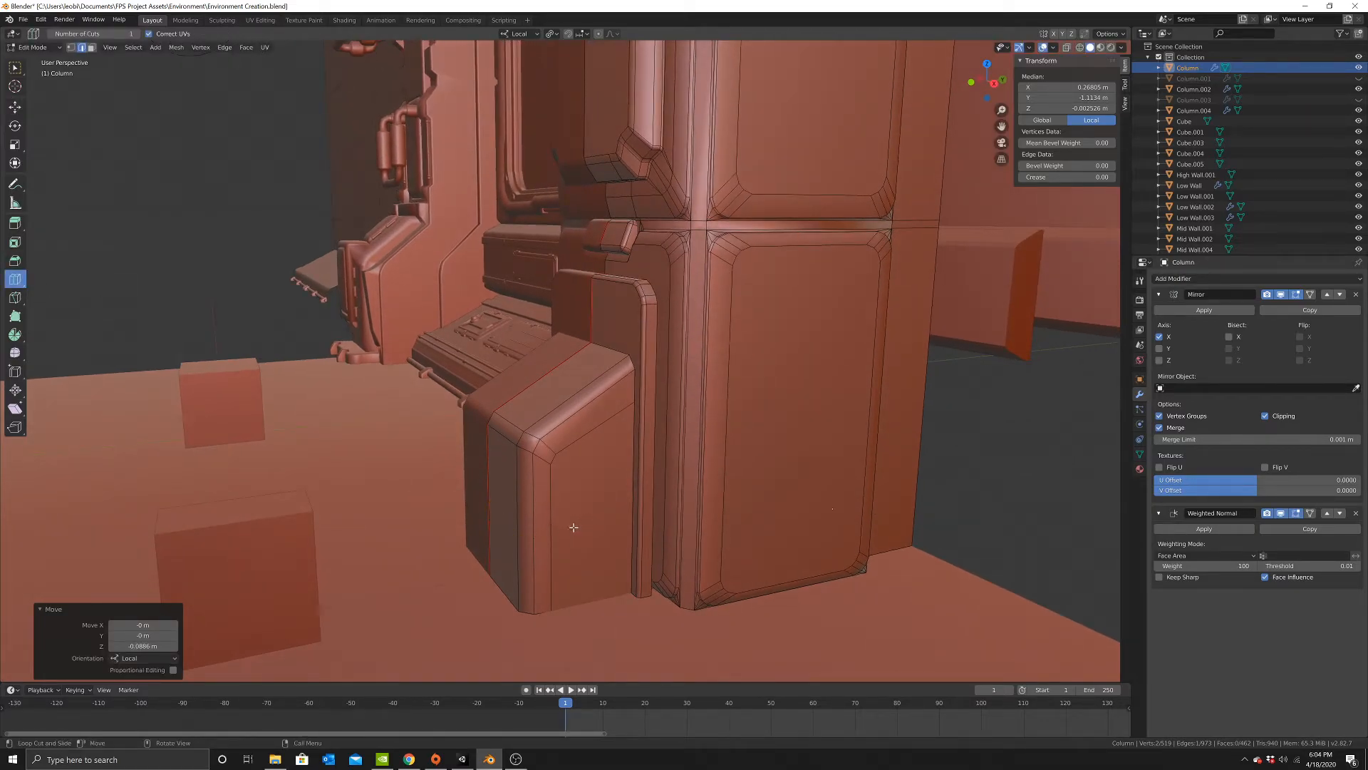
{"action": "key", "text": "shift+z"}
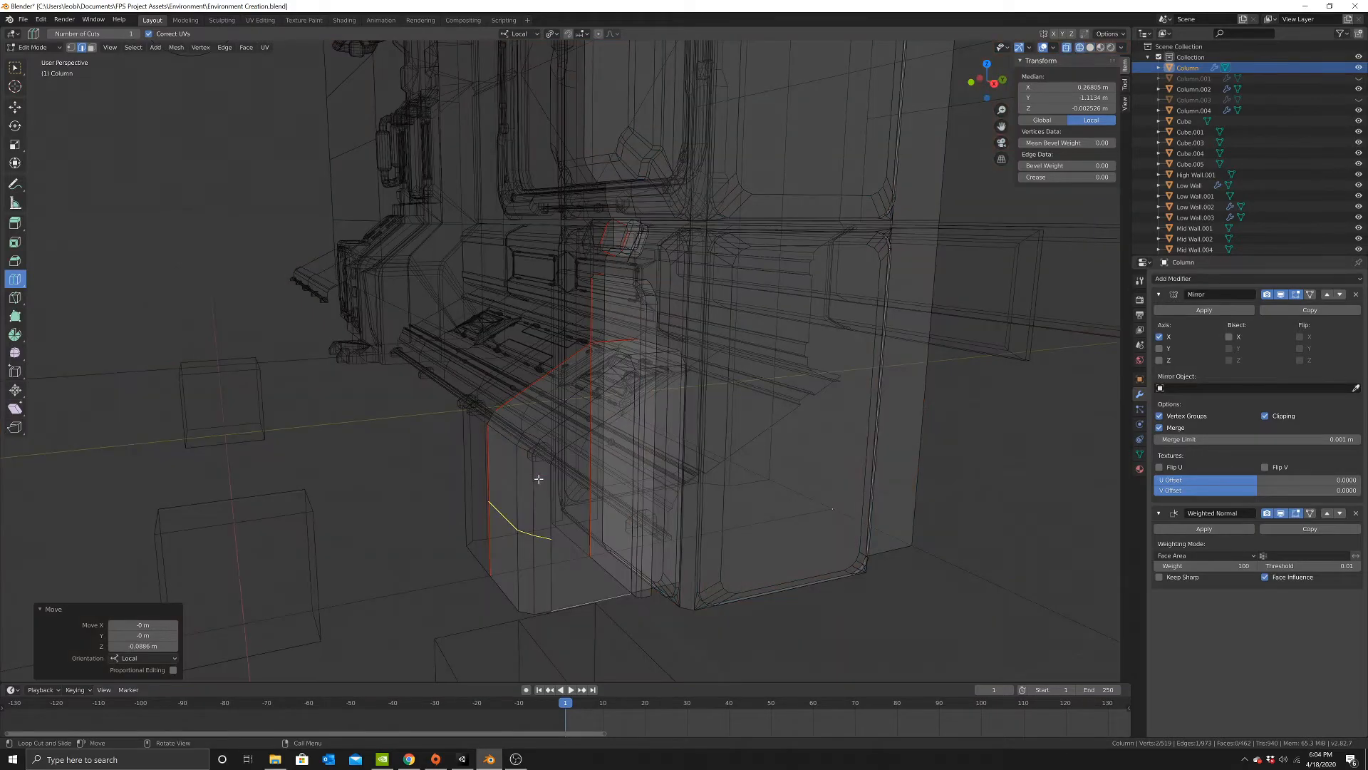
{"action": "left_click", "coordinate": [541, 535]}
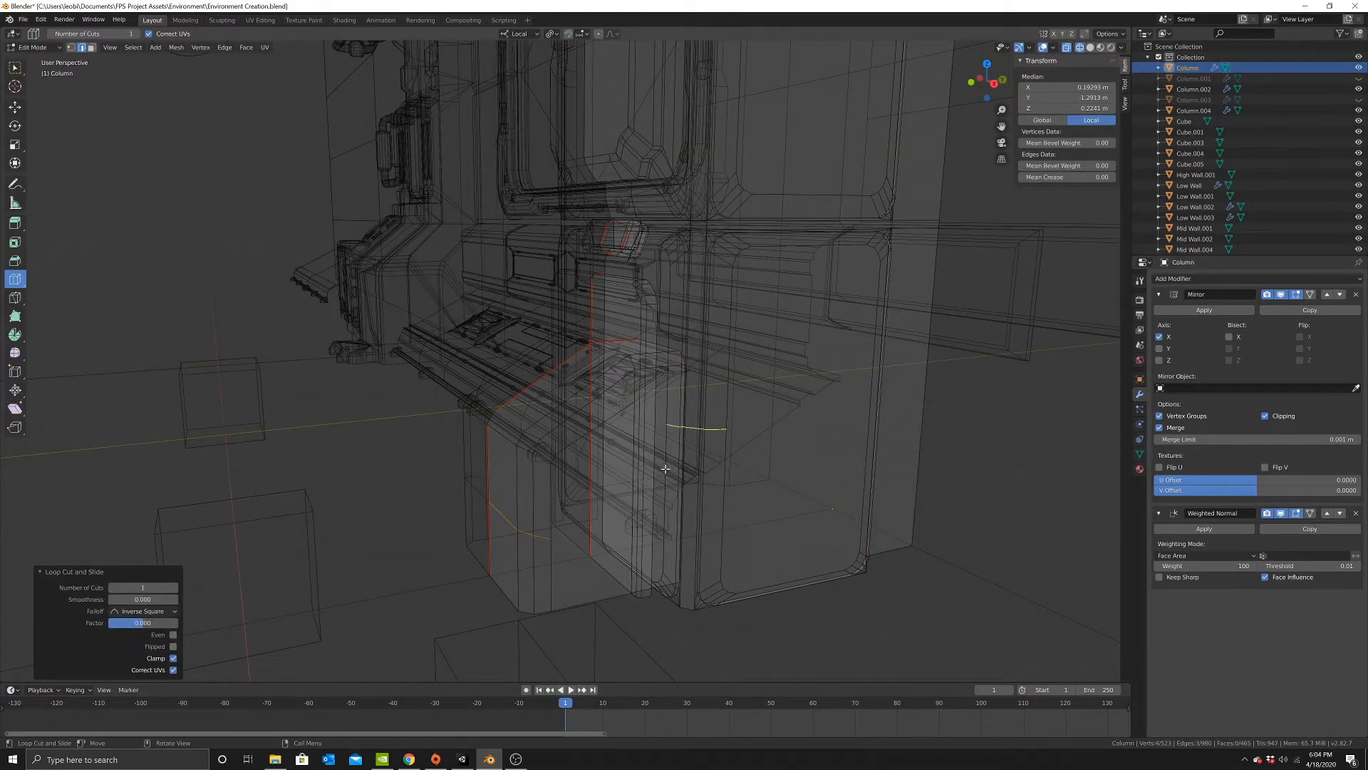
{"action": "key", "text": "ctrl+z"}
{"action": "middle_click_drag", "start_coordinate": [632, 452], "coordinate": [625, 446]}
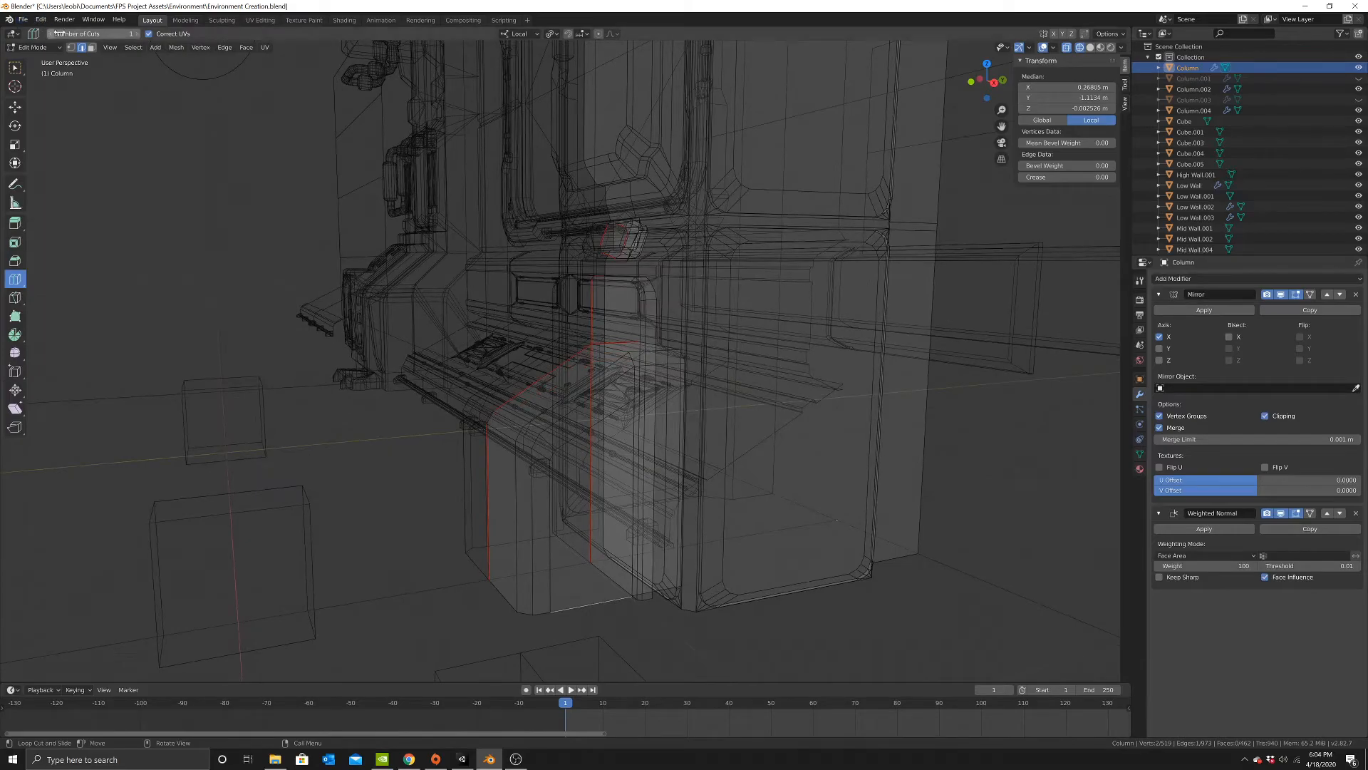
In solid shading, select the side panel's vertical edge beside the thin plate and subdivide it twice with one cut each.
{"action": "left_click", "coordinate": [15, 68]}
{"action": "key", "text": "z"}
{"action": "scroll", "coordinate": [660, 512], "scroll_direction": "up", "scroll_amount": 1}
{"action": "left_click", "coordinate": [645, 503], "text": "shift"}
{"action": "right_click", "coordinate": [819, 487]}
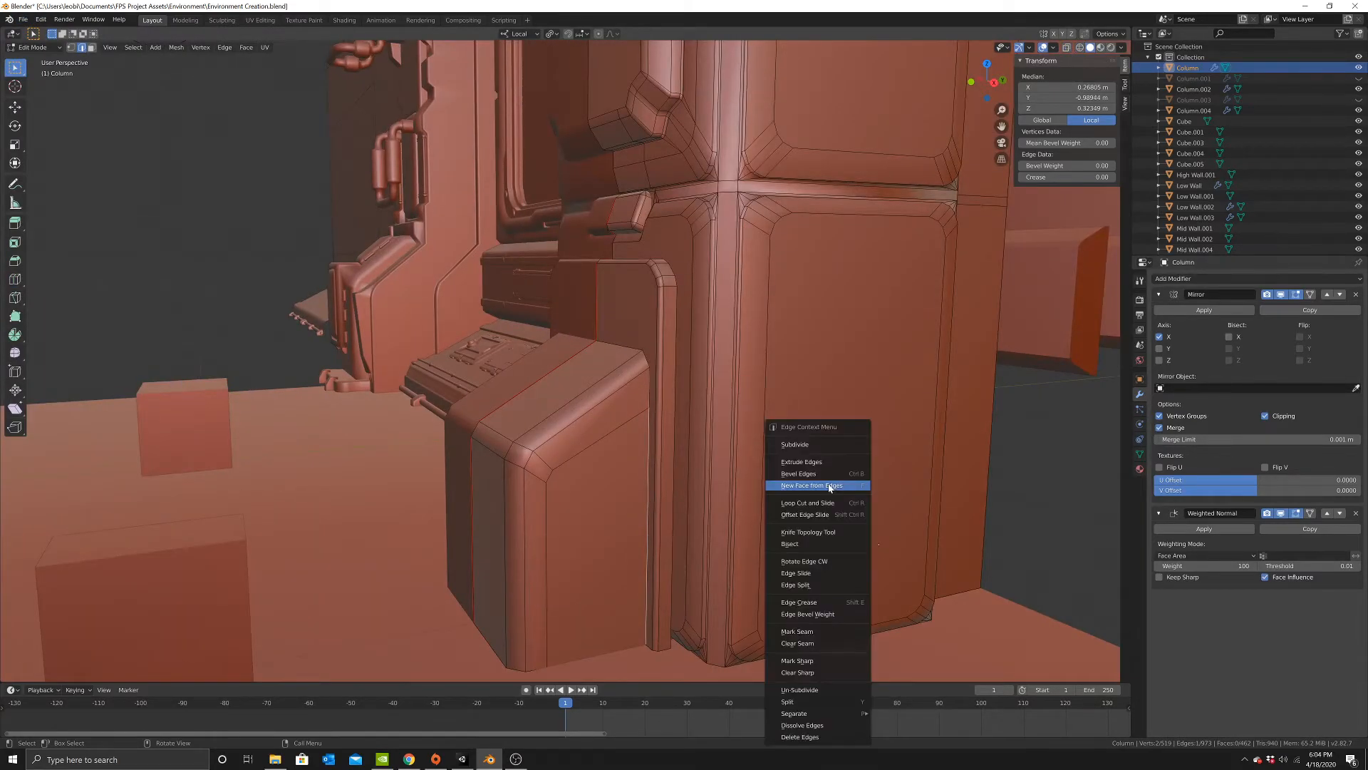
{"action": "left_click", "coordinate": [806, 441]}
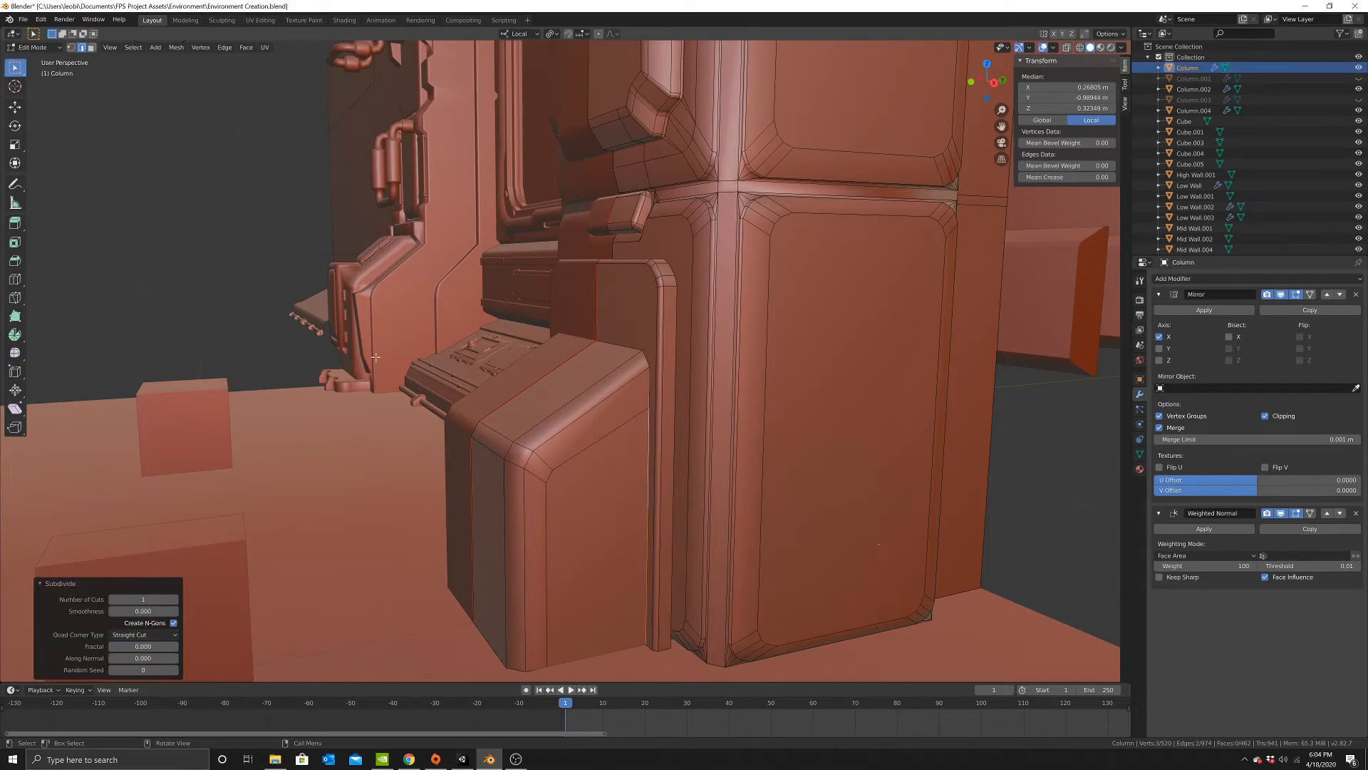
{"action": "right_click", "coordinate": [848, 432]}
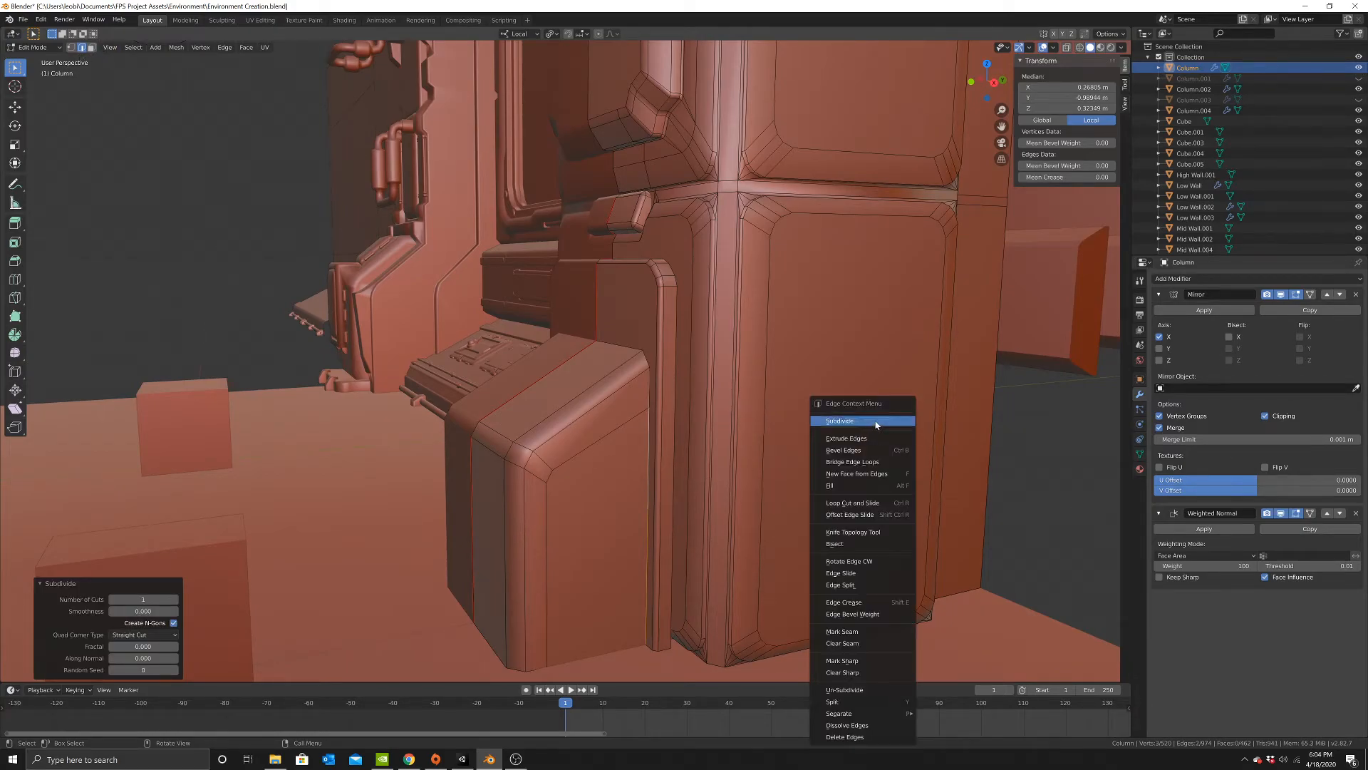
{"action": "left_click", "coordinate": [875, 440]}
Try to pull the subdivided edge's middle vertex along Y in wireframe view and undo the moves.
{"action": "key", "text": "z"}
{"action": "left_click", "coordinate": [411, 466]}
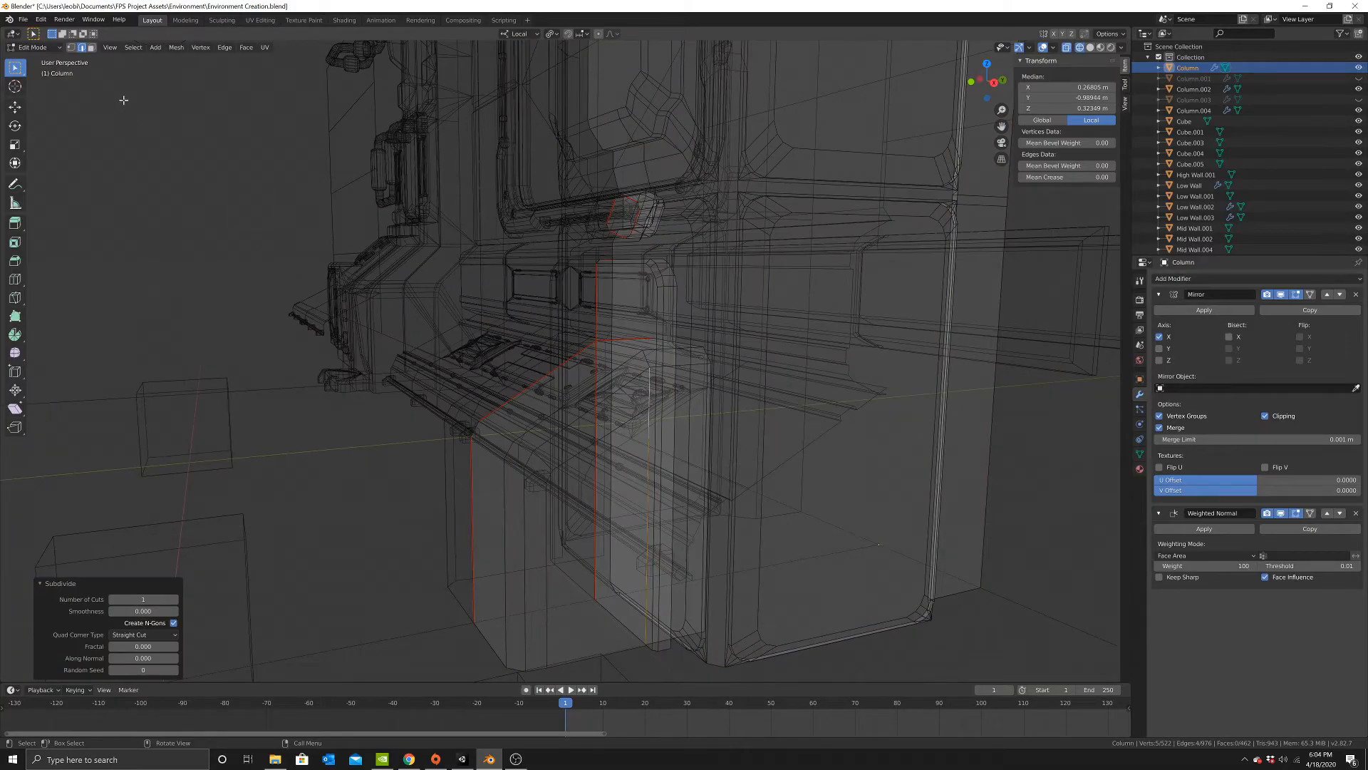
{"action": "left_click", "coordinate": [72, 48]}
{"action": "left_click", "coordinate": [654, 508]}
{"action": "middle_click_drag", "start_coordinate": [666, 517], "coordinate": [606, 501]}
{"action": "left_click", "coordinate": [15, 106]}
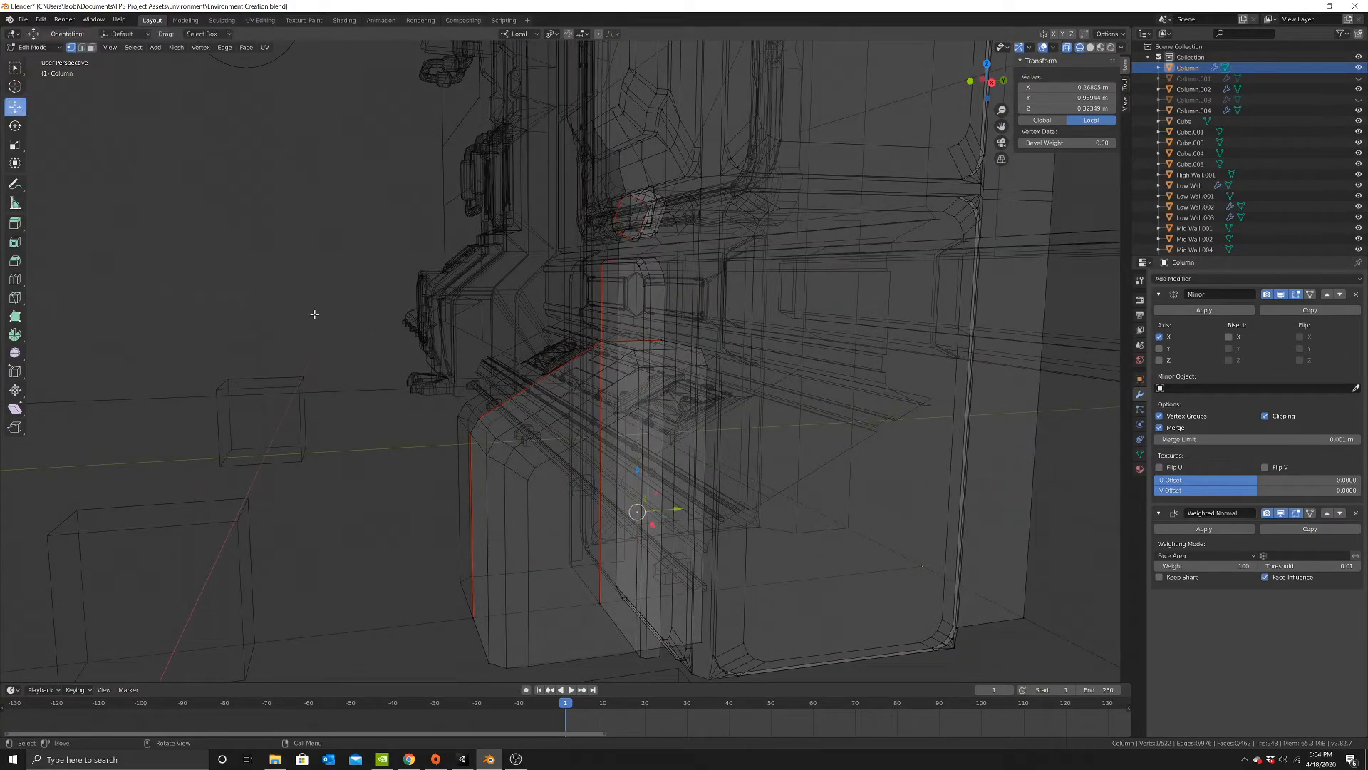
{"action": "left_click_drag", "start_coordinate": [679, 524], "coordinate": [714, 517]}
{"action": "key", "text": "ctrl+z"}
{"action": "key", "text": "ctrl+z"}
{"action": "left_click", "coordinate": [663, 515]}
{"action": "left_click_drag", "start_coordinate": [663, 515], "coordinate": [610, 514]}
{"action": "key", "text": "alt+z"}
{"action": "middle_click_drag", "start_coordinate": [652, 491], "coordinate": [659, 490]}
{"action": "key", "text": "ctrl+z"}
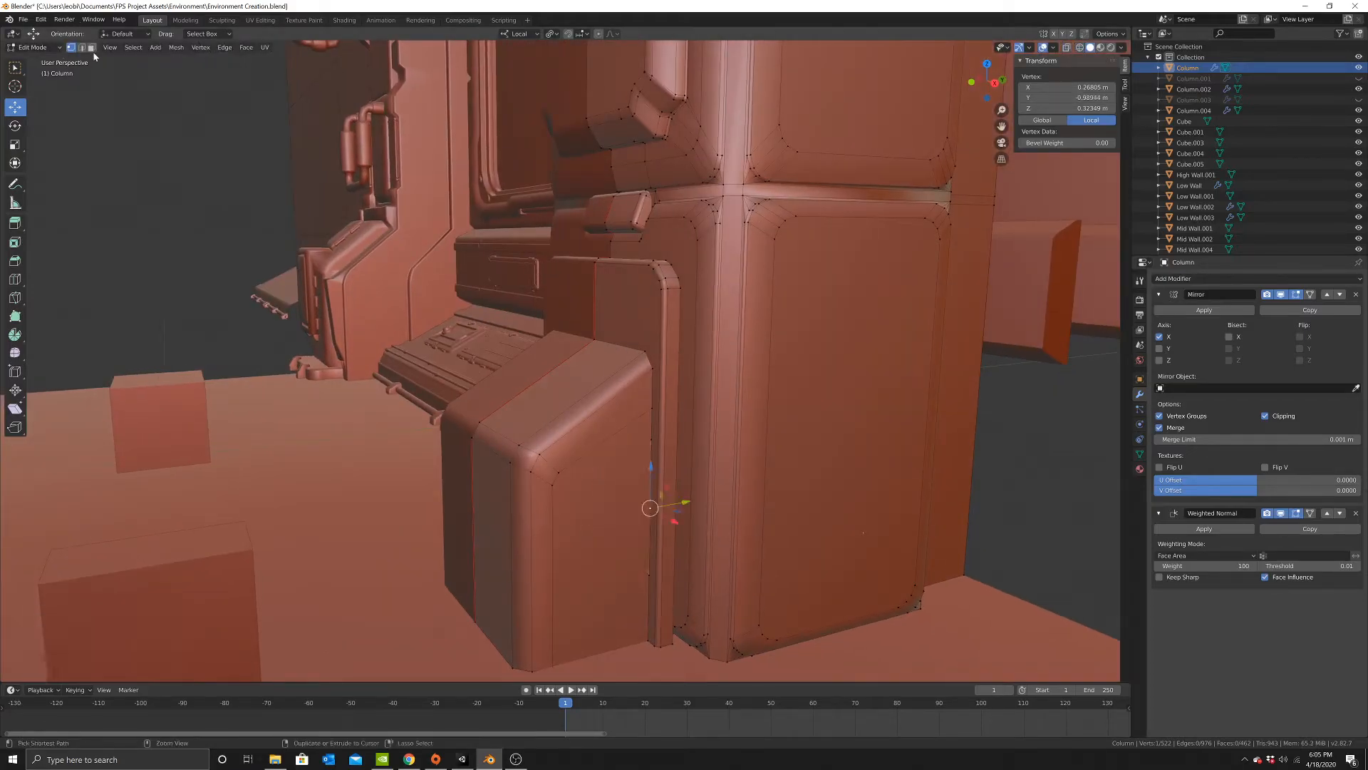
{"action": "key", "text": "ctrl+z"}
Move the subdivided edge's middle vertex -0.168 m along Y into the side panel to form a triangular wedge.
{"action": "left_click", "coordinate": [81, 48]}
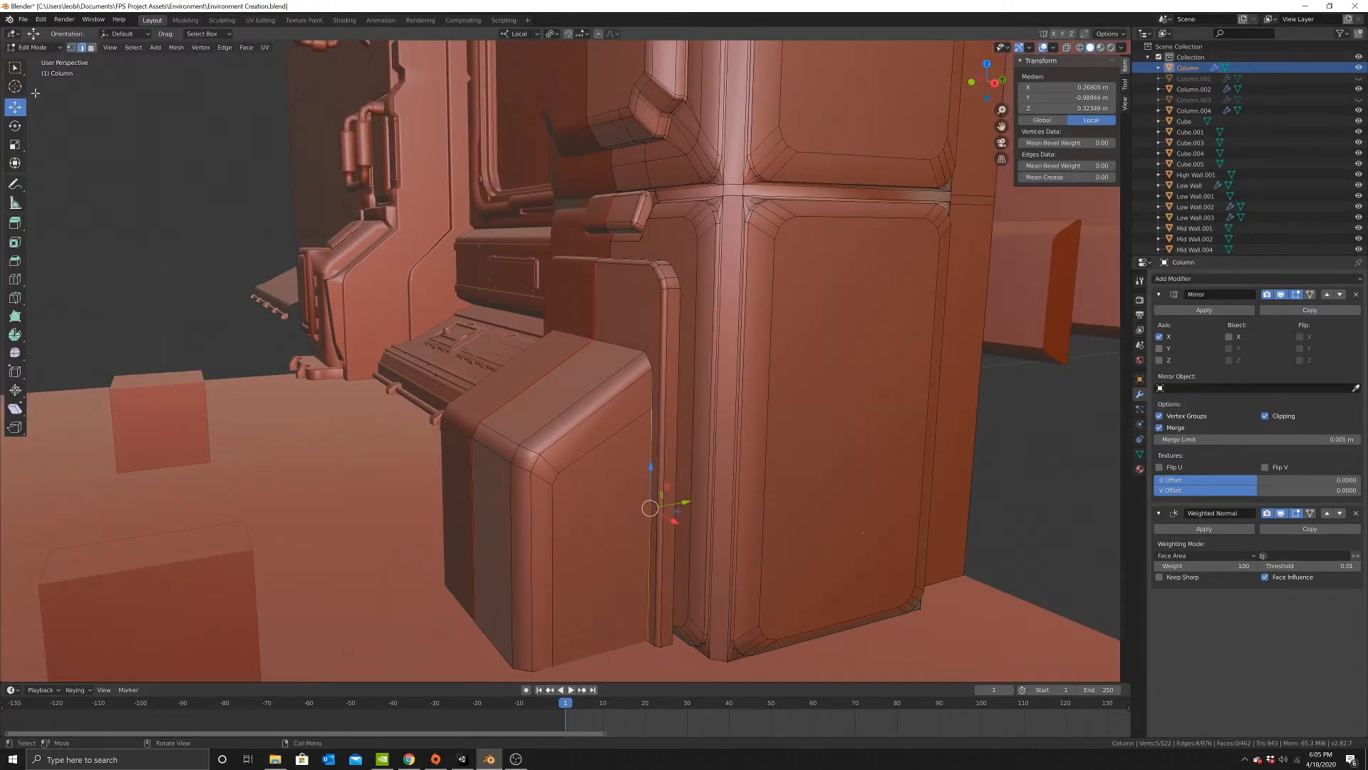
{"action": "key", "text": "1"}
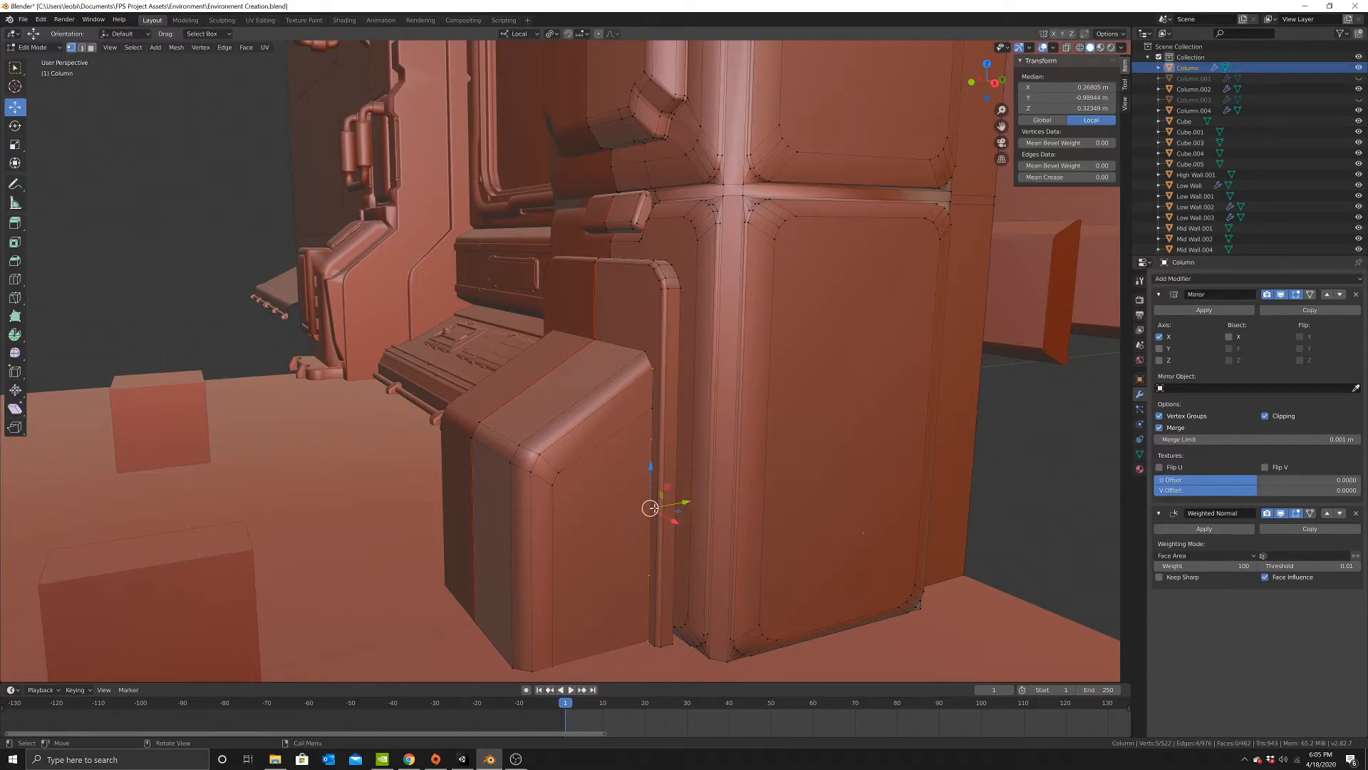
{"action": "left_click", "coordinate": [651, 508]}
{"action": "left_click_drag", "start_coordinate": [685, 502], "coordinate": [620, 515]}
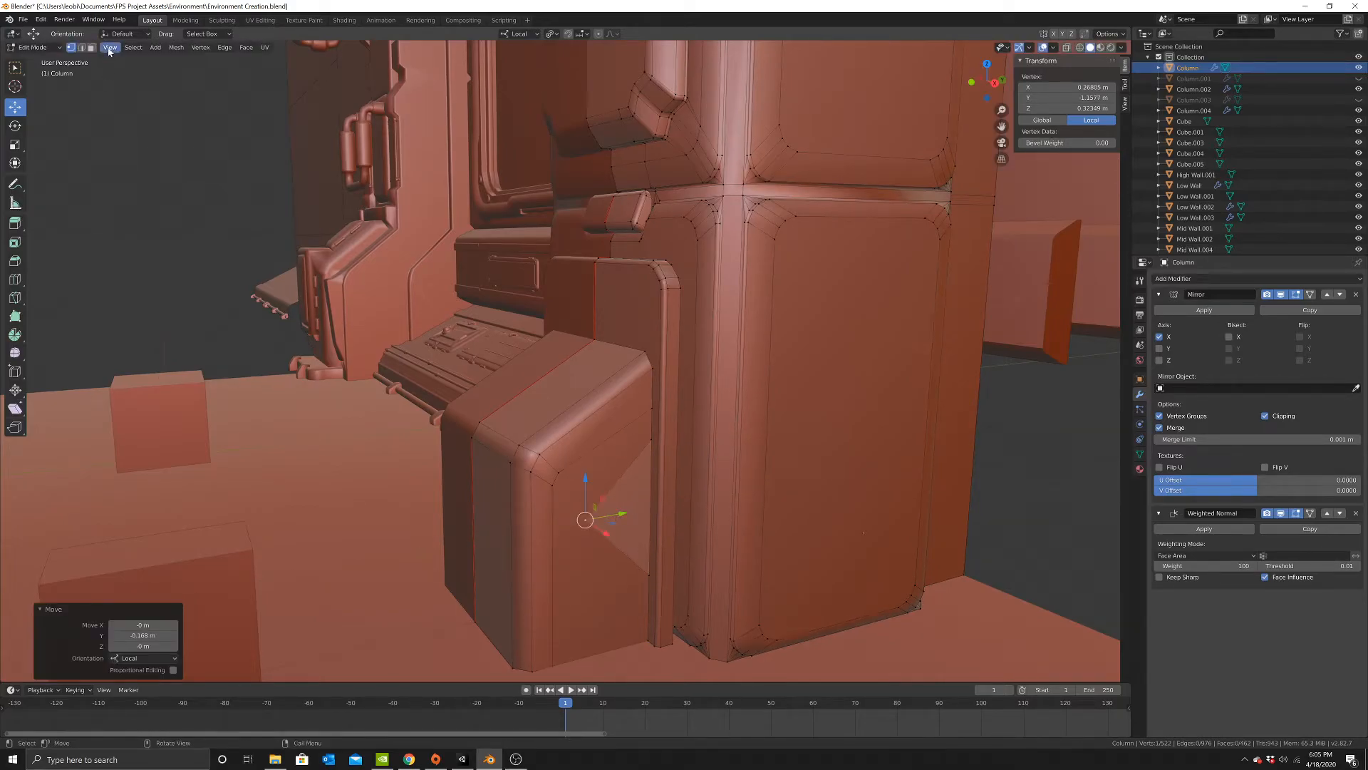
Switch to face selection and delete the side panel face surrounding the triangular wedge.
{"action": "key", "text": "3"}
{"action": "left_click", "coordinate": [614, 549]}
{"action": "middle_click_drag", "start_coordinate": [645, 519], "coordinate": [610, 445]}
{"action": "key", "text": "x"}
{"action": "left_click", "coordinate": [679, 512]}
Select the triangular face's two slanted edges and subdivide them with one cut.
{"action": "left_click", "coordinate": [604, 516]}
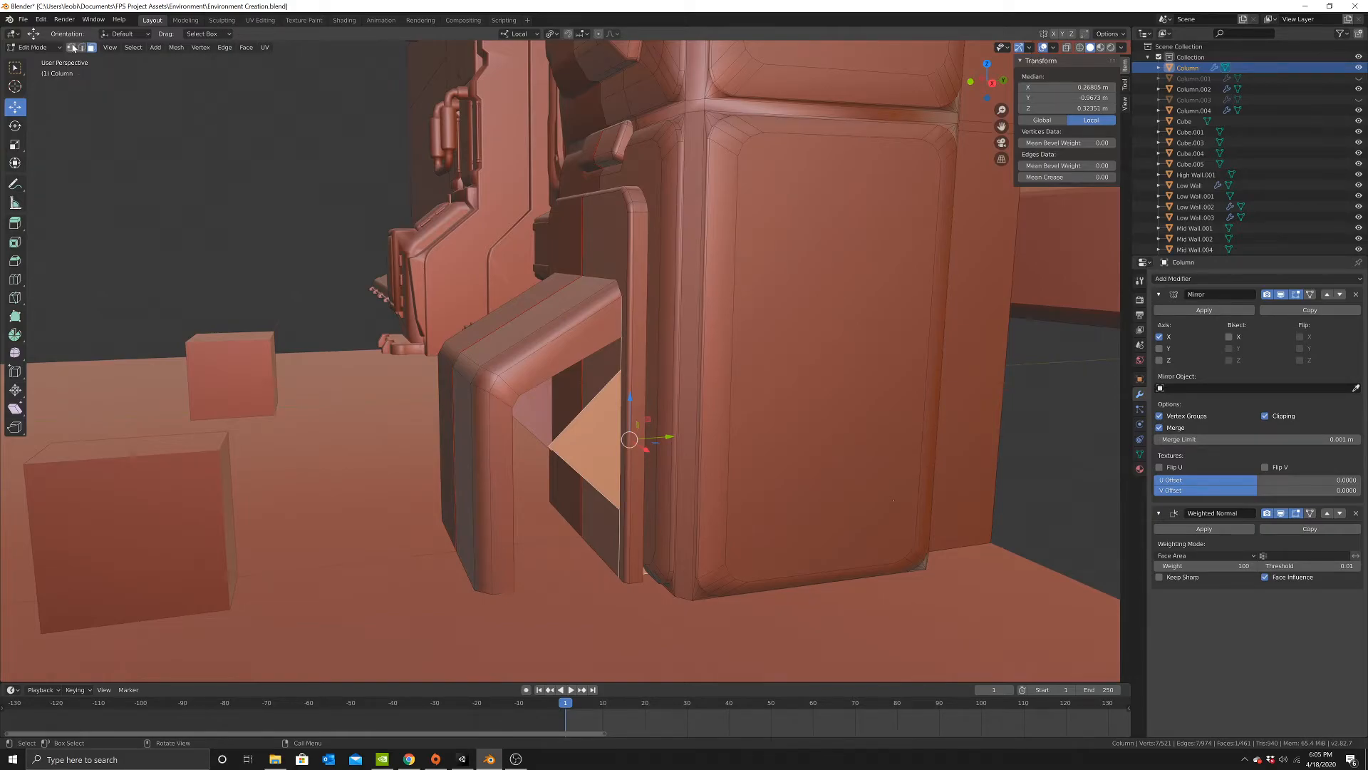
{"action": "left_click", "coordinate": [82, 49]}
{"action": "left_click", "coordinate": [588, 474]}
{"action": "left_click", "coordinate": [578, 407], "text": "shift"}
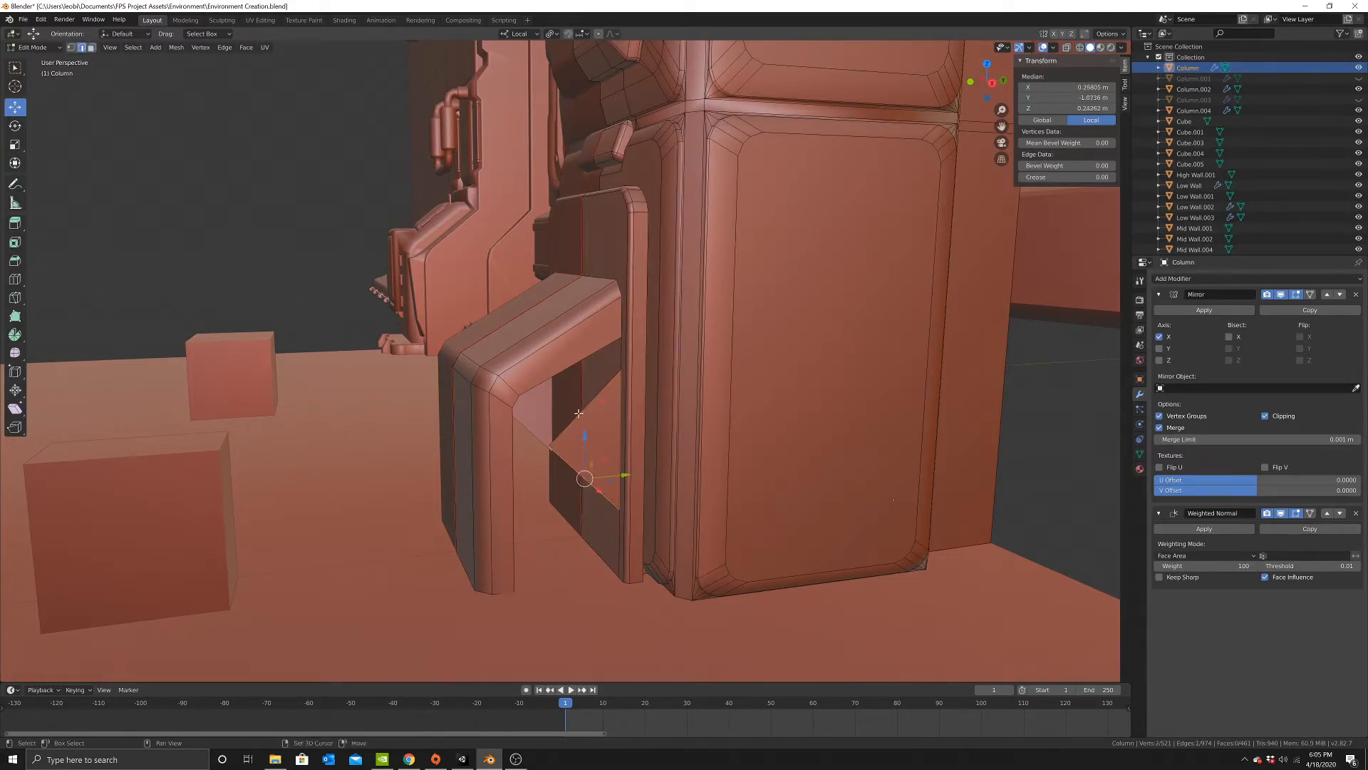
{"action": "right_click", "coordinate": [803, 388]}
{"action": "left_click", "coordinate": [784, 377]}
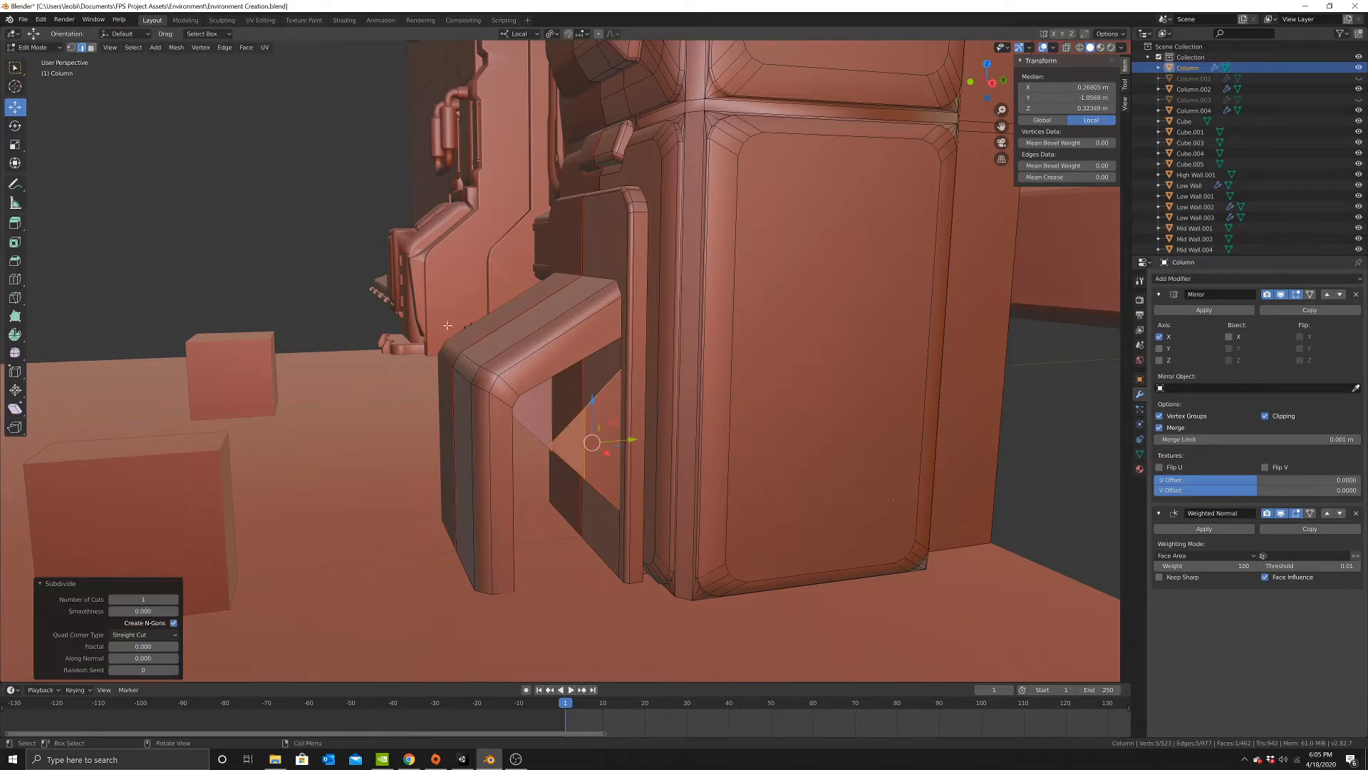
Move the triangular face's tip vertex 0.111 m along Y and delete that vertex.
{"action": "left_click", "coordinate": [92, 48]}
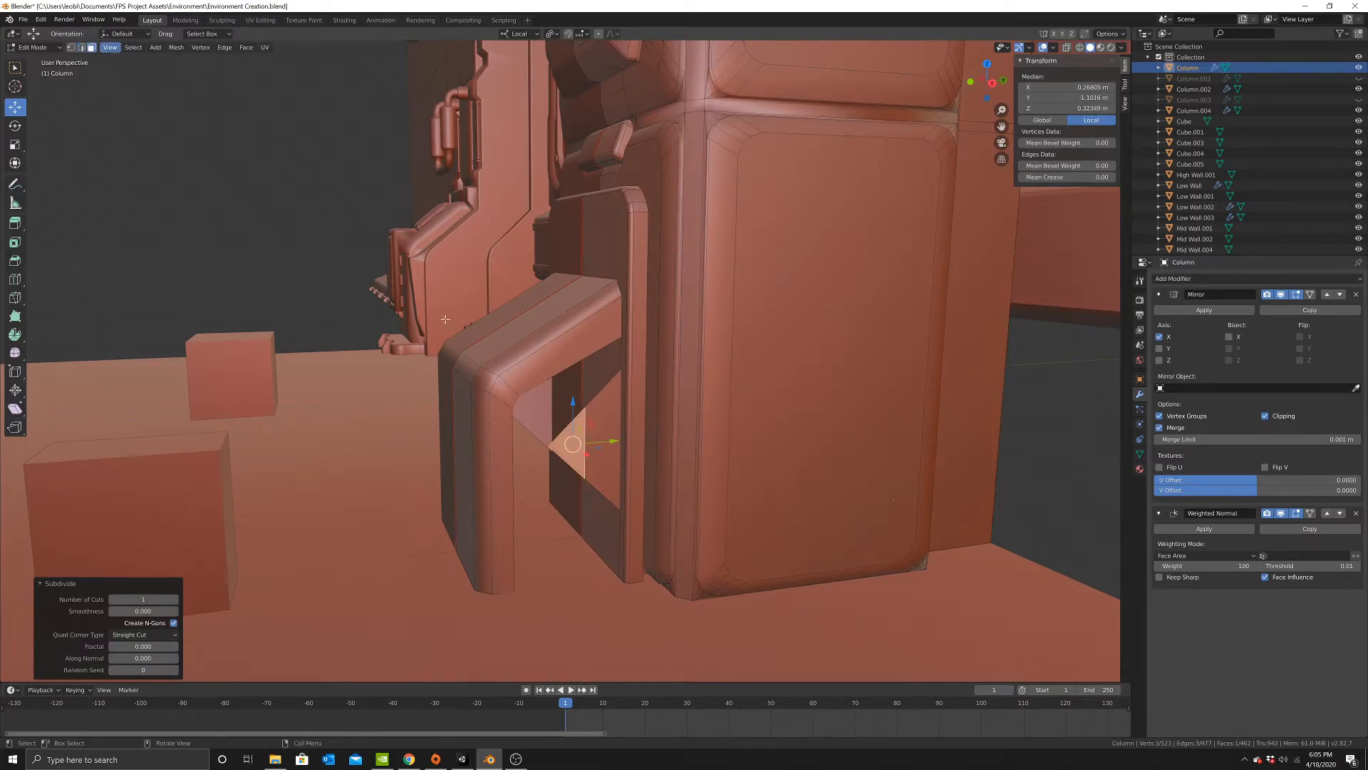
{"action": "left_click", "coordinate": [72, 48]}
{"action": "left_click", "coordinate": [543, 453]}
{"action": "scroll", "coordinate": [615, 467], "scroll_direction": "up", "scroll_amount": 2}
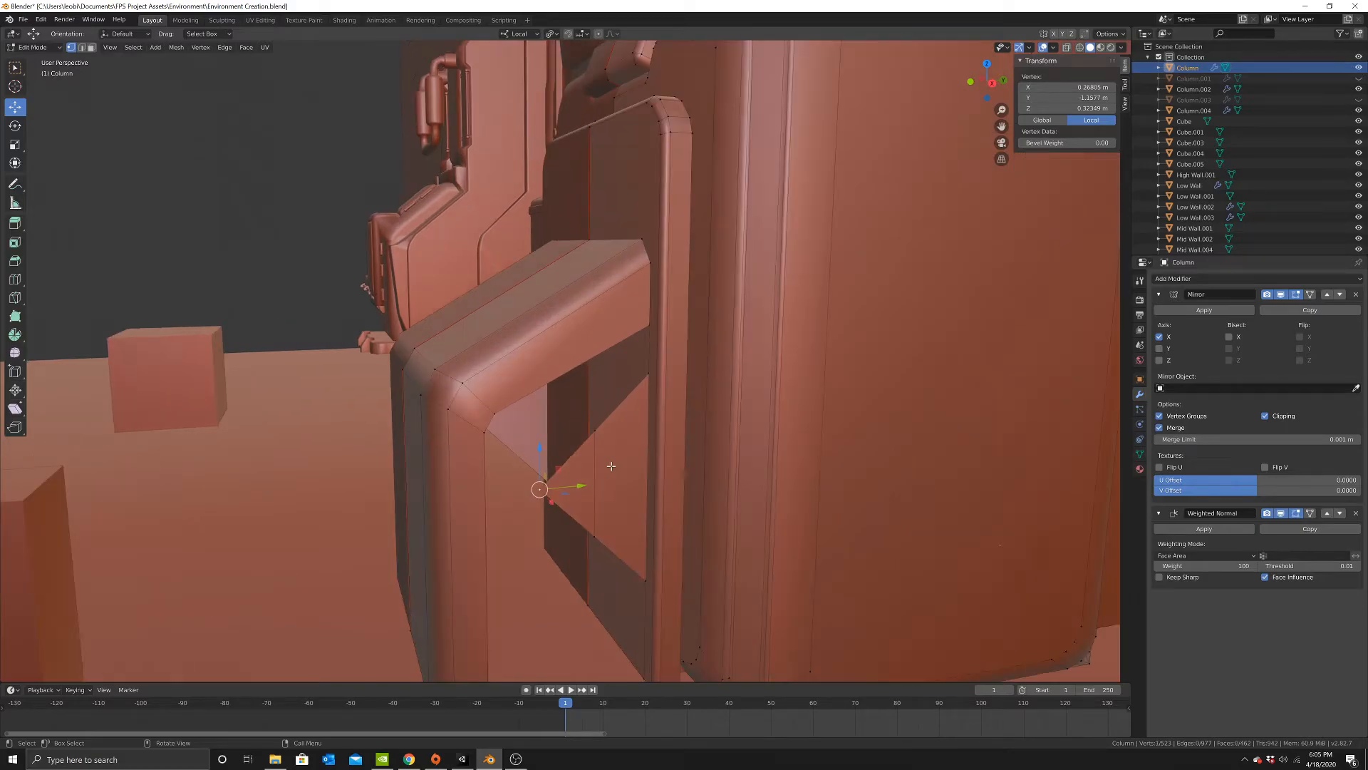
{"action": "left_click_drag", "start_coordinate": [579, 488], "coordinate": [651, 483]}
{"action": "key", "text": "x"}
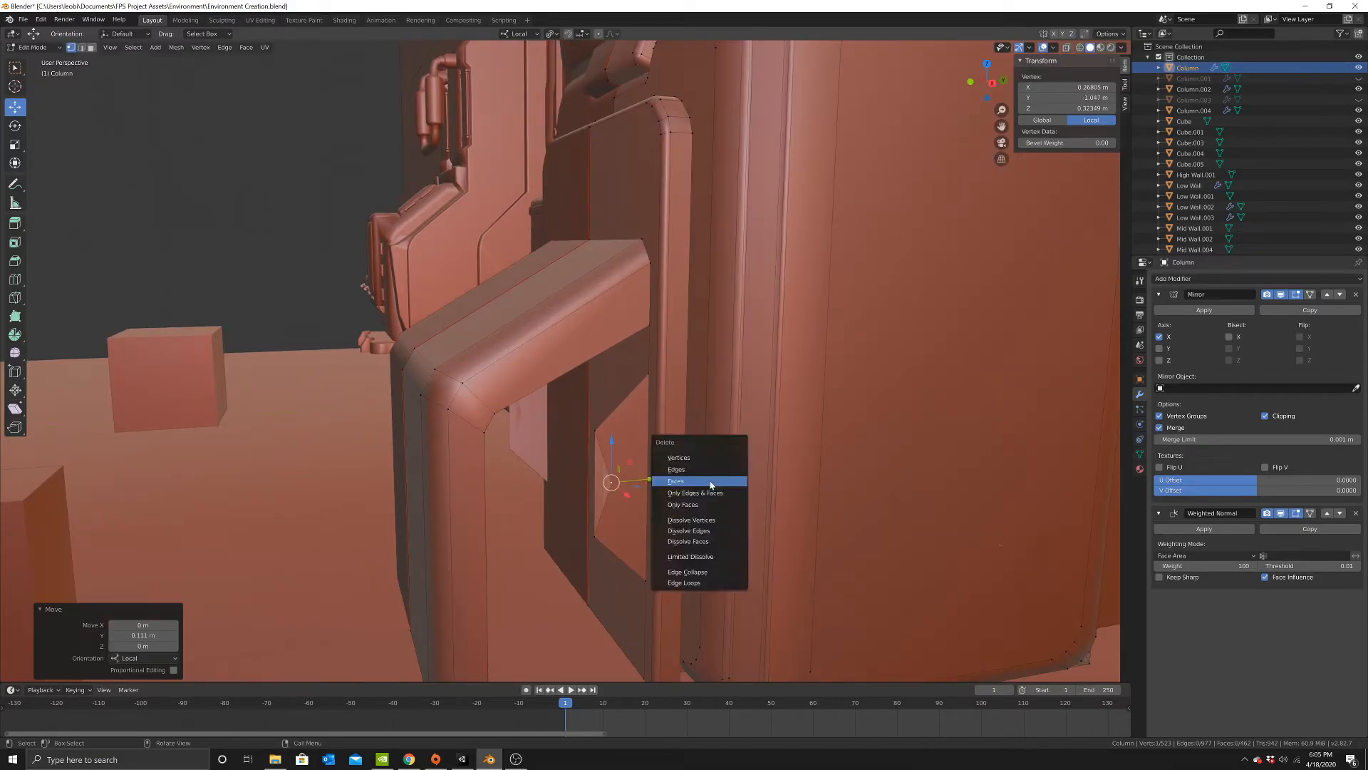
{"action": "left_click", "coordinate": [716, 461]}
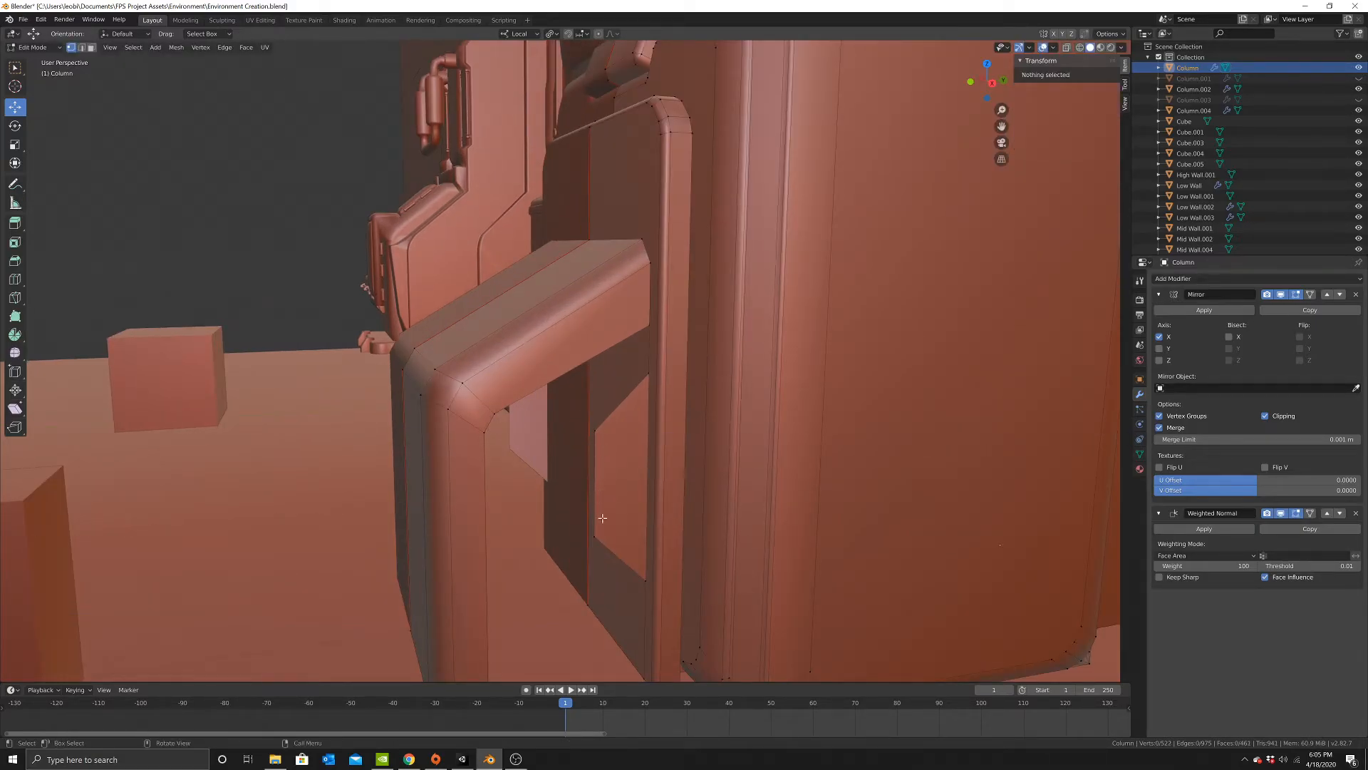
Fill a face between the opening's upper edge and the upper slanted edge of the truncated wedge.
{"action": "left_click", "coordinate": [595, 536]}
{"action": "middle_click_drag", "start_coordinate": [608, 528], "coordinate": [619, 407]}
{"action": "left_click", "coordinate": [636, 376], "text": "shift"}
{"action": "left_click", "coordinate": [510, 399], "text": "shift"}
{"action": "left_click", "coordinate": [593, 414], "text": "shift"}
{"action": "key", "text": "f"}
Fill a face between the wedge's lower slanted edge and the base block's lower corners.
{"action": "middle_click_drag", "start_coordinate": [597, 493], "coordinate": [611, 450], "text": "shift"}
{"action": "left_click", "coordinate": [636, 493]}
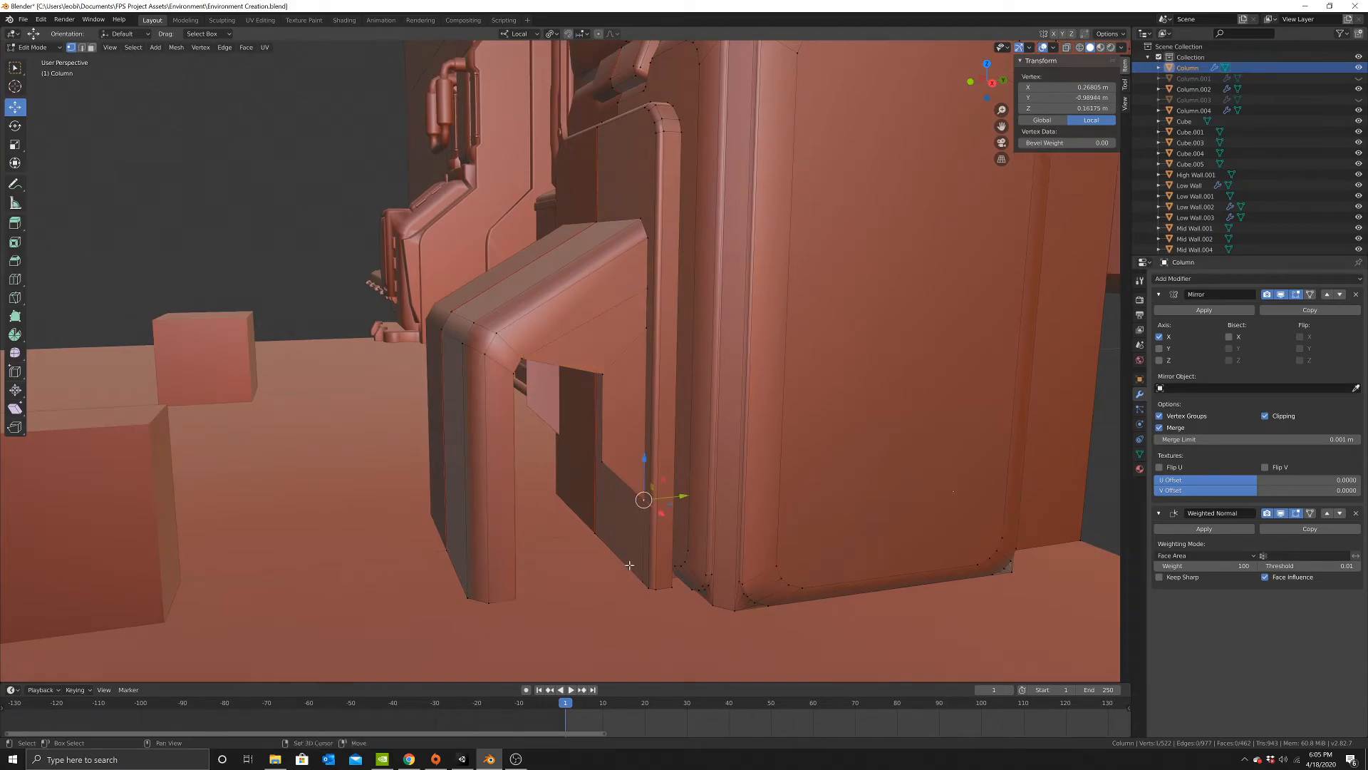
{"action": "left_click", "coordinate": [638, 578], "text": "shift"}
{"action": "left_click", "coordinate": [515, 600], "text": "shift"}
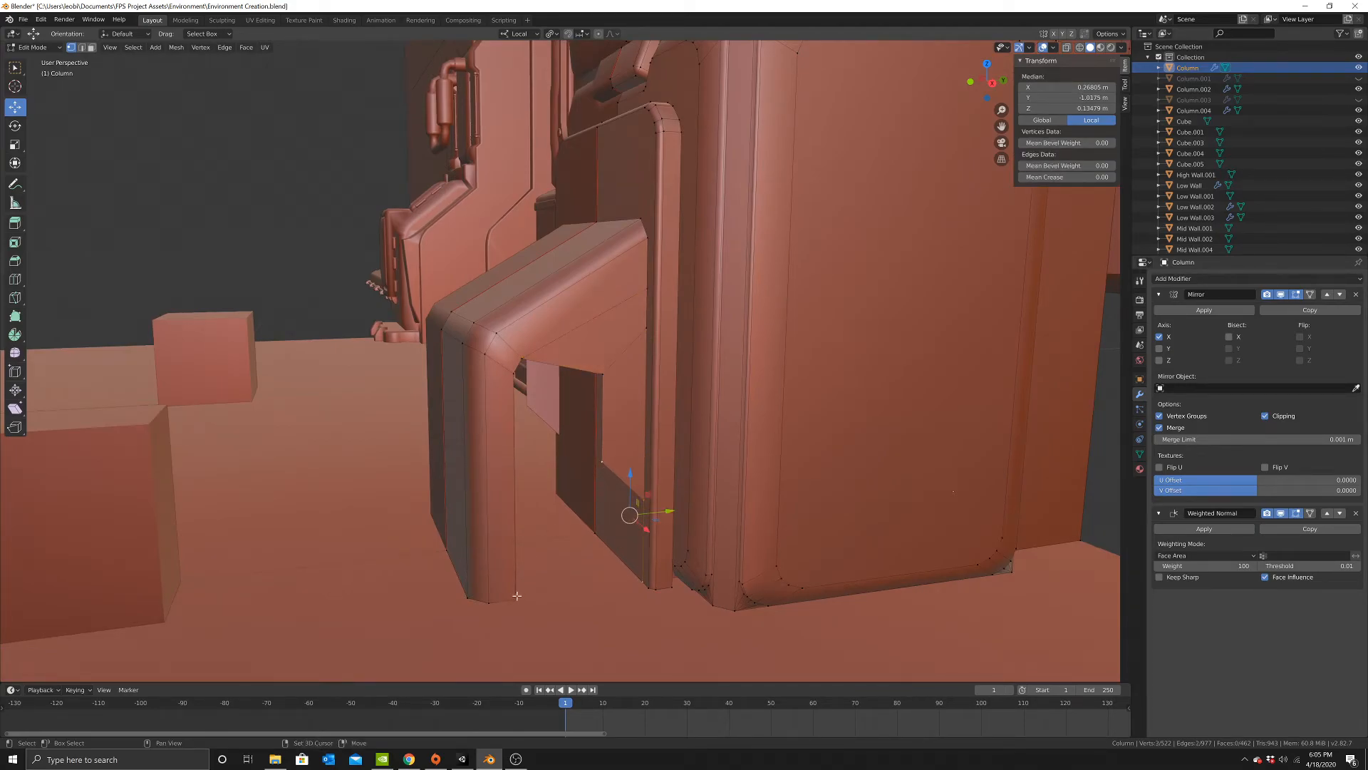
{"action": "key", "text": "f"}
Fill the upper part of the opening with a four-vertex face reaching the notch's lower inner vertex.
{"action": "left_click", "coordinate": [515, 600]}
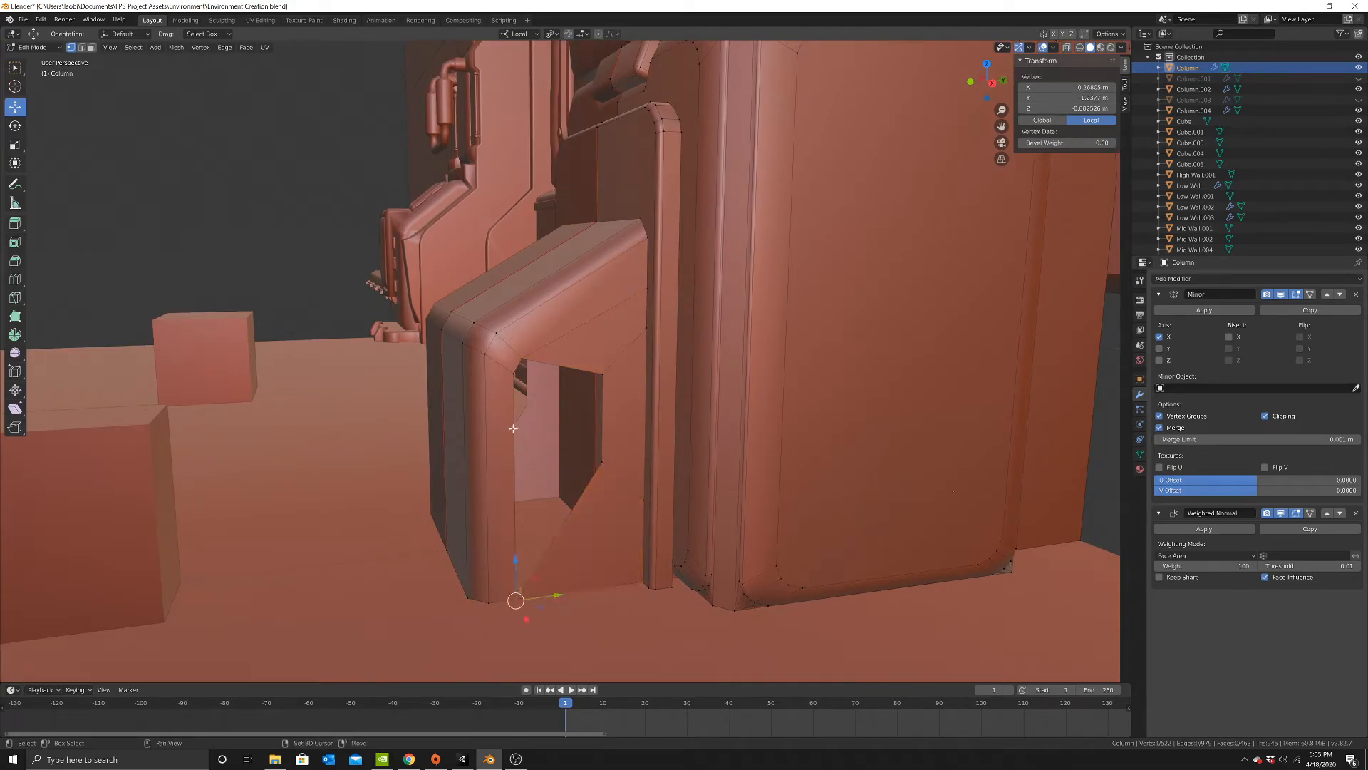
{"action": "left_click", "coordinate": [509, 383], "text": "shift"}
{"action": "left_click", "coordinate": [557, 367], "text": "shift"}
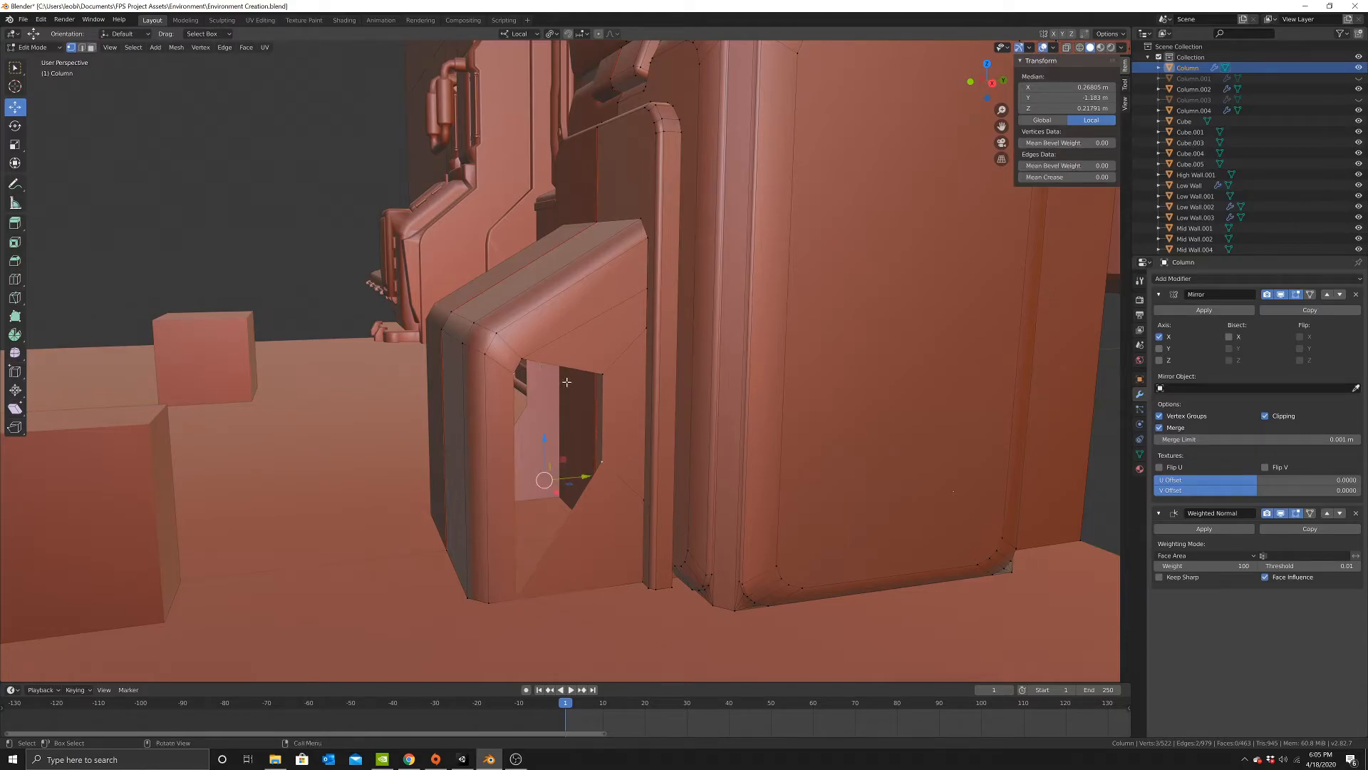
{"action": "left_click", "coordinate": [519, 355], "text": "shift"}
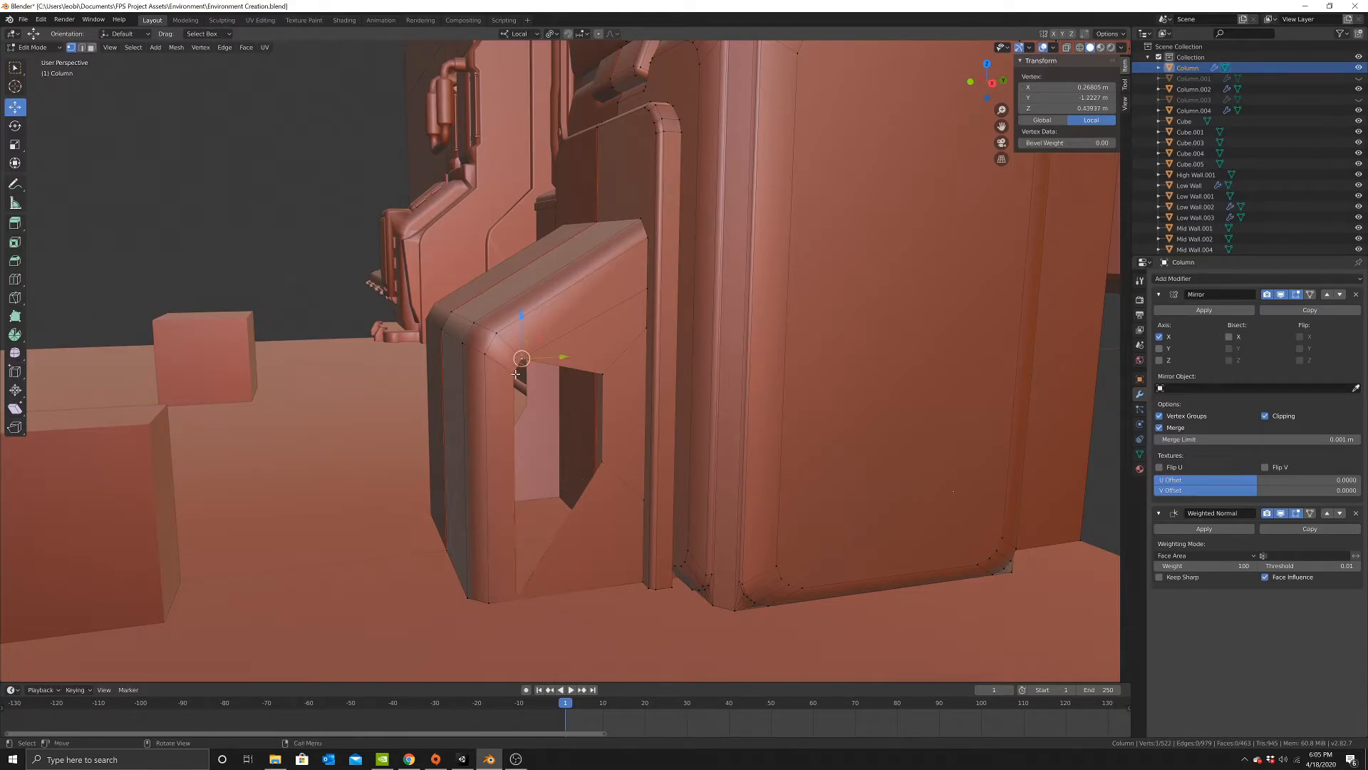
{"action": "left_click", "coordinate": [601, 462], "text": "shift"}
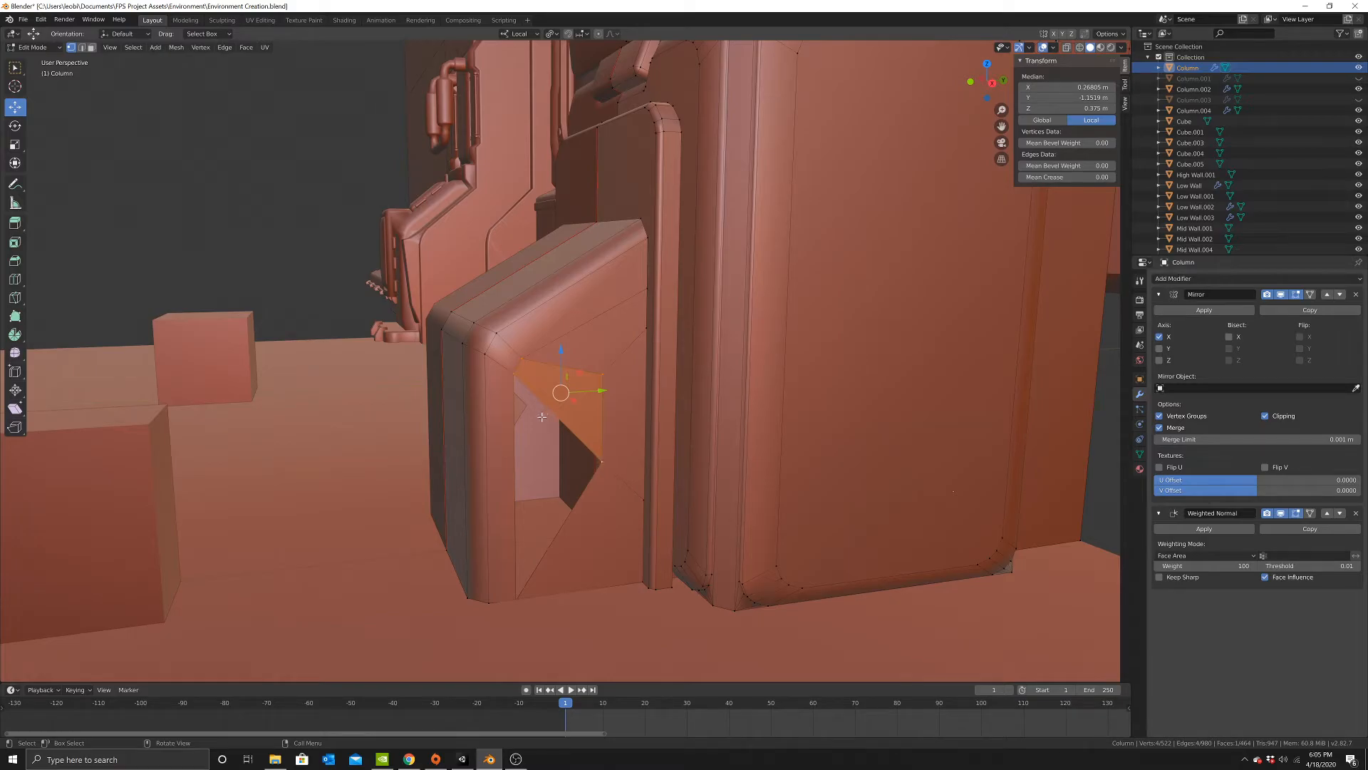
Fill the remaining triangular gap between the opening's upper front corner, the notch's inner vertex and the block's lower front corner.
{"action": "left_click", "coordinate": [609, 470]}
{"action": "left_click", "coordinate": [509, 374], "text": "shift"}
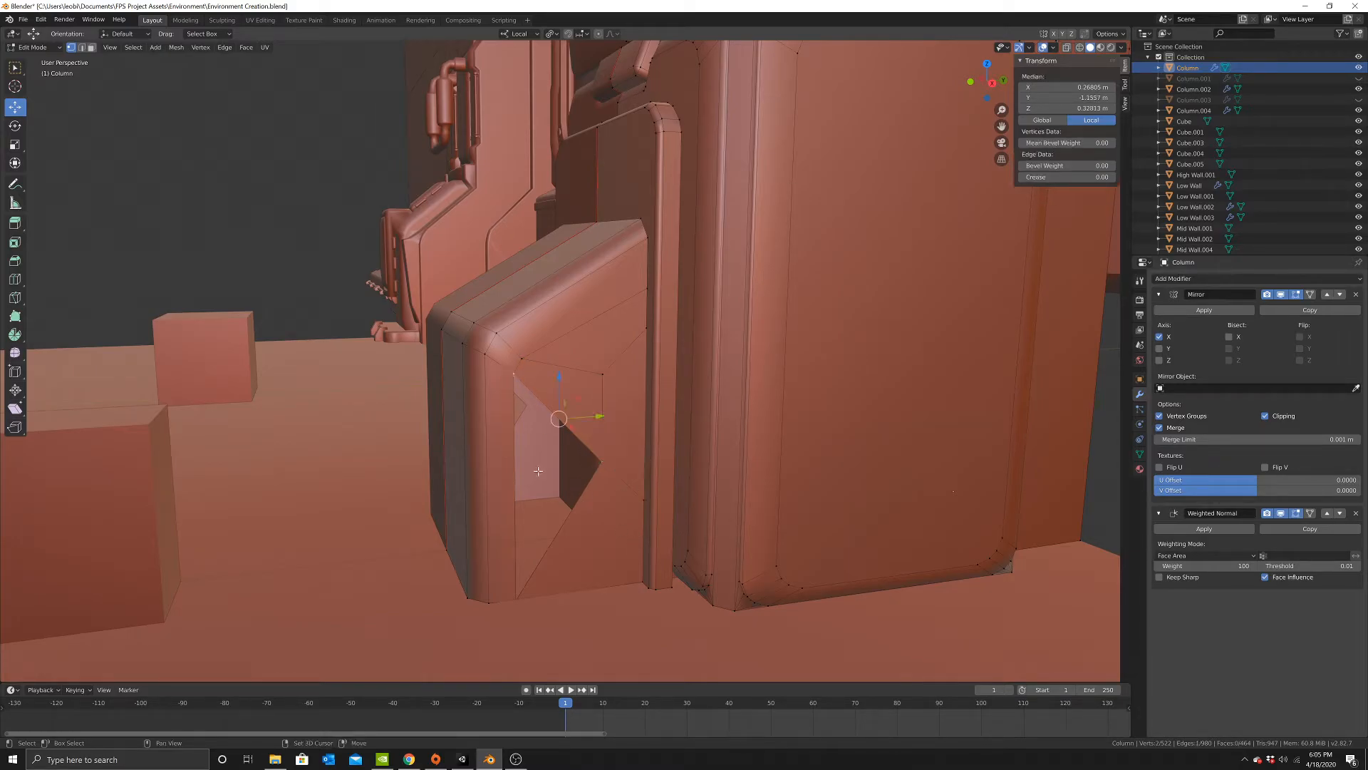
{"action": "left_click", "coordinate": [519, 593], "text": "shift"}
{"action": "key", "text": "f"}
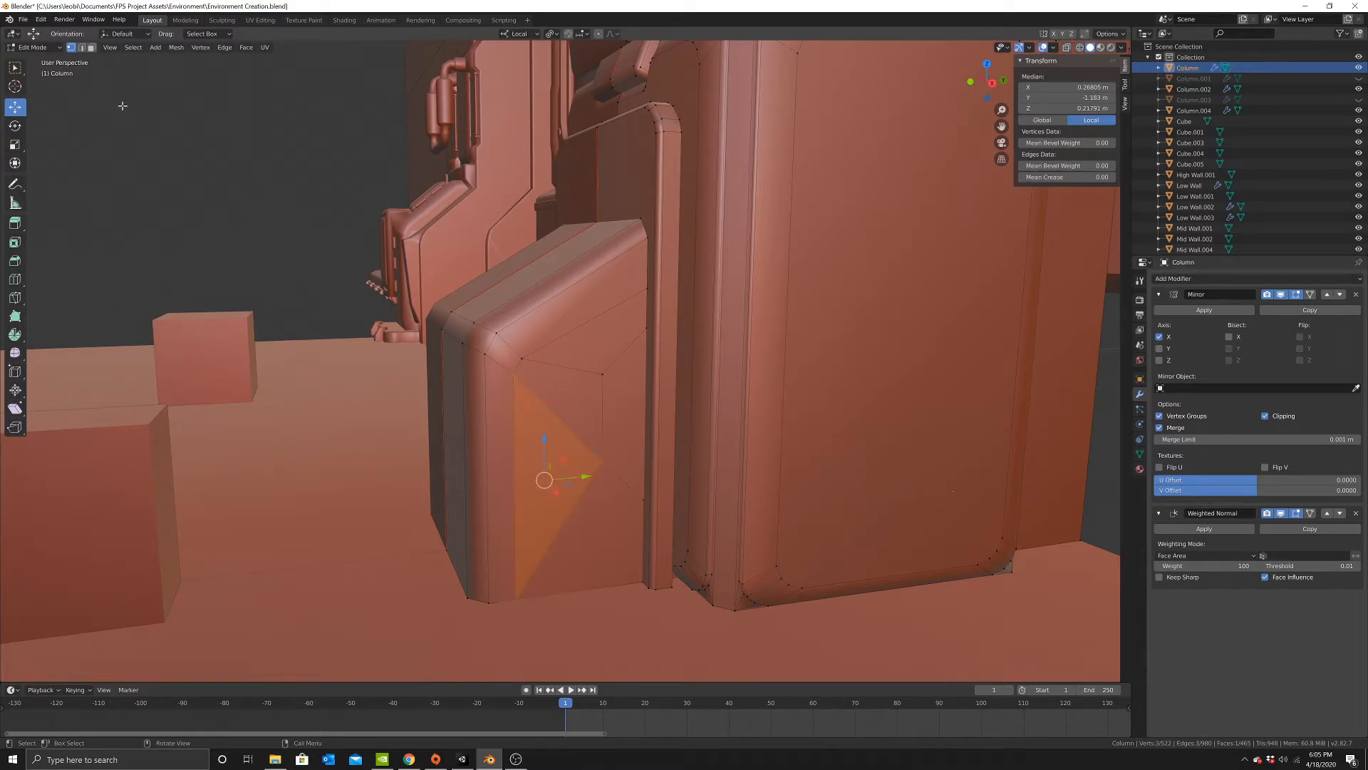
Select the base block's side faces surrounding the notch and extrude them 0.0276 m outward along their normal.
{"action": "left_click", "coordinate": [93, 49]}
{"action": "left_click", "coordinate": [621, 528], "text": "shift"}
{"action": "left_click", "coordinate": [580, 426], "text": "shift"}
{"action": "left_click", "coordinate": [603, 354], "text": "shift"}
{"action": "middle_click_drag", "start_coordinate": [625, 437], "coordinate": [634, 449]}
{"action": "key", "text": "e"}
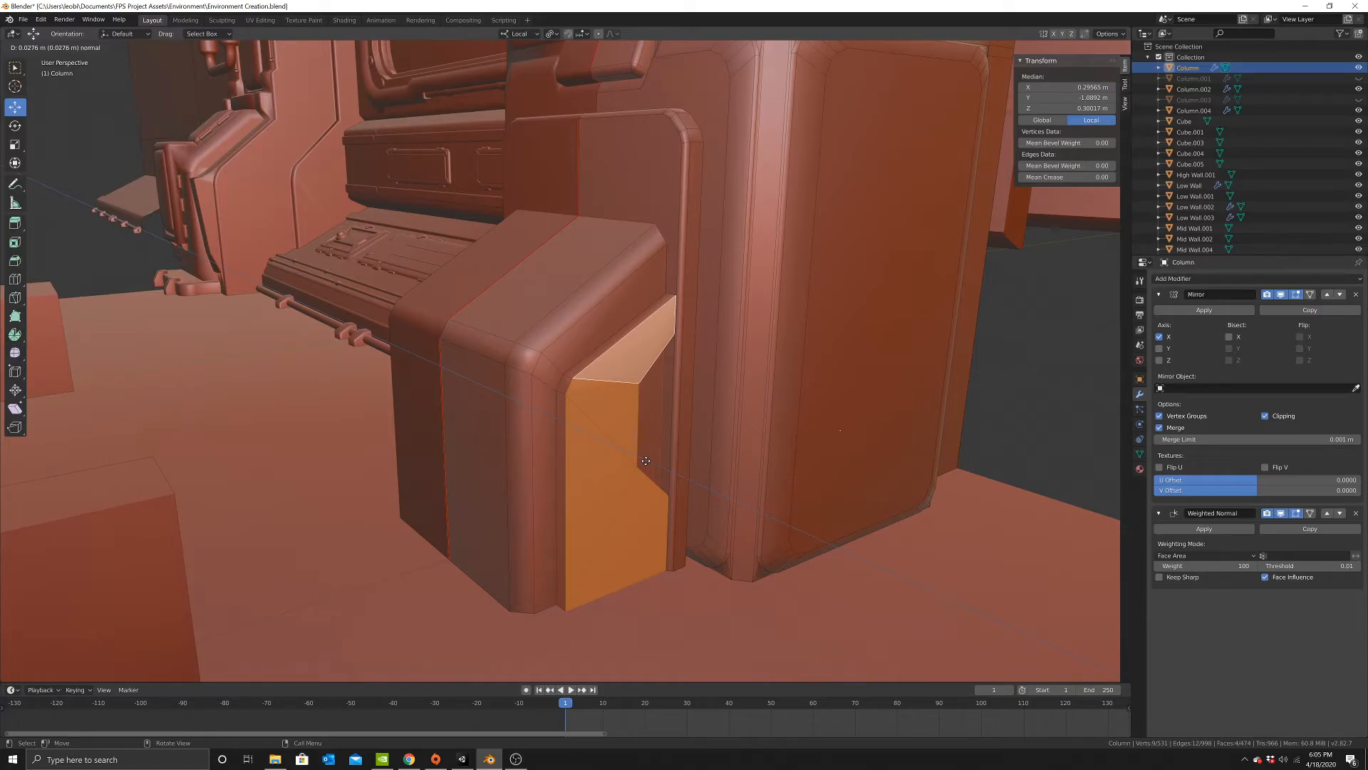
{"action": "left_click", "coordinate": [646, 460]}
Delete the narrow bottom face under the extruded side panel, using wireframe display to reach it.
{"action": "left_click", "coordinate": [82, 48]}
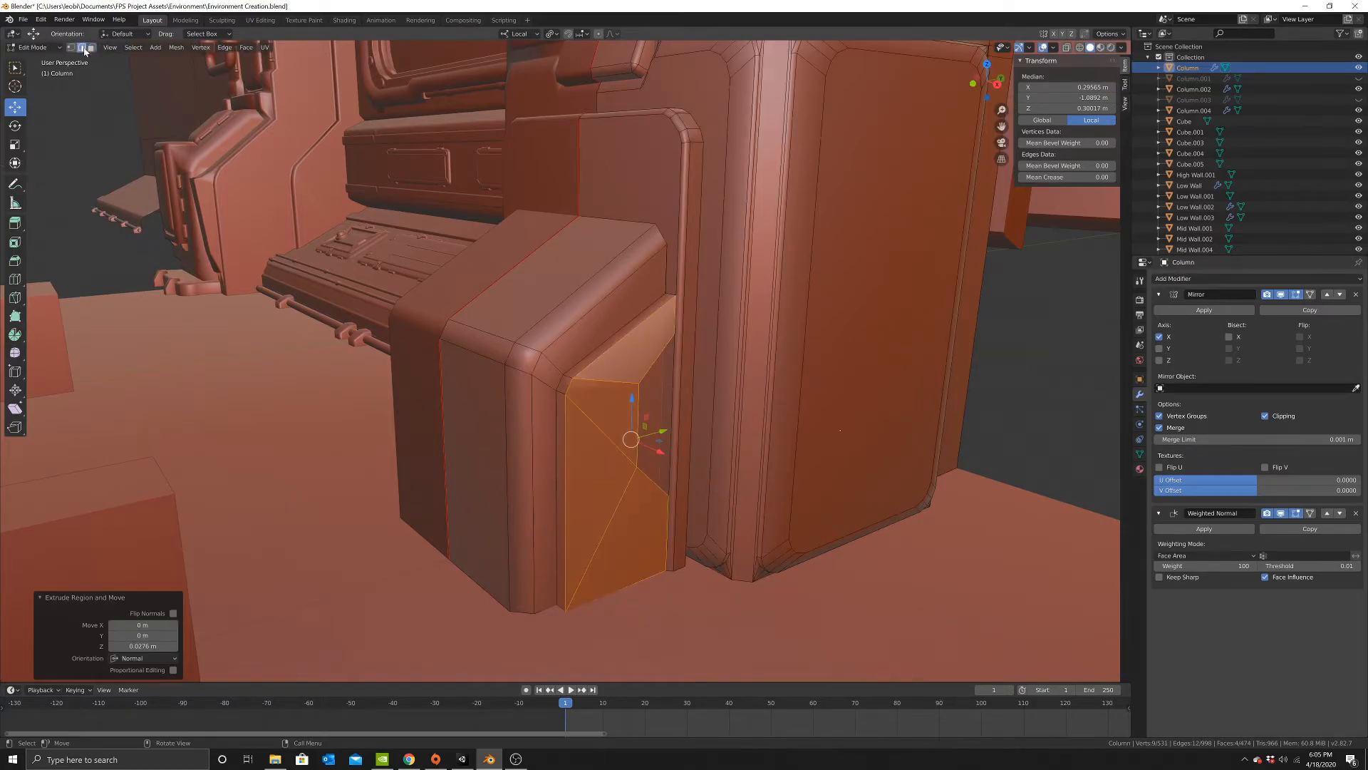
{"action": "left_click", "coordinate": [117, 137]}
{"action": "left_click", "coordinate": [92, 48]}
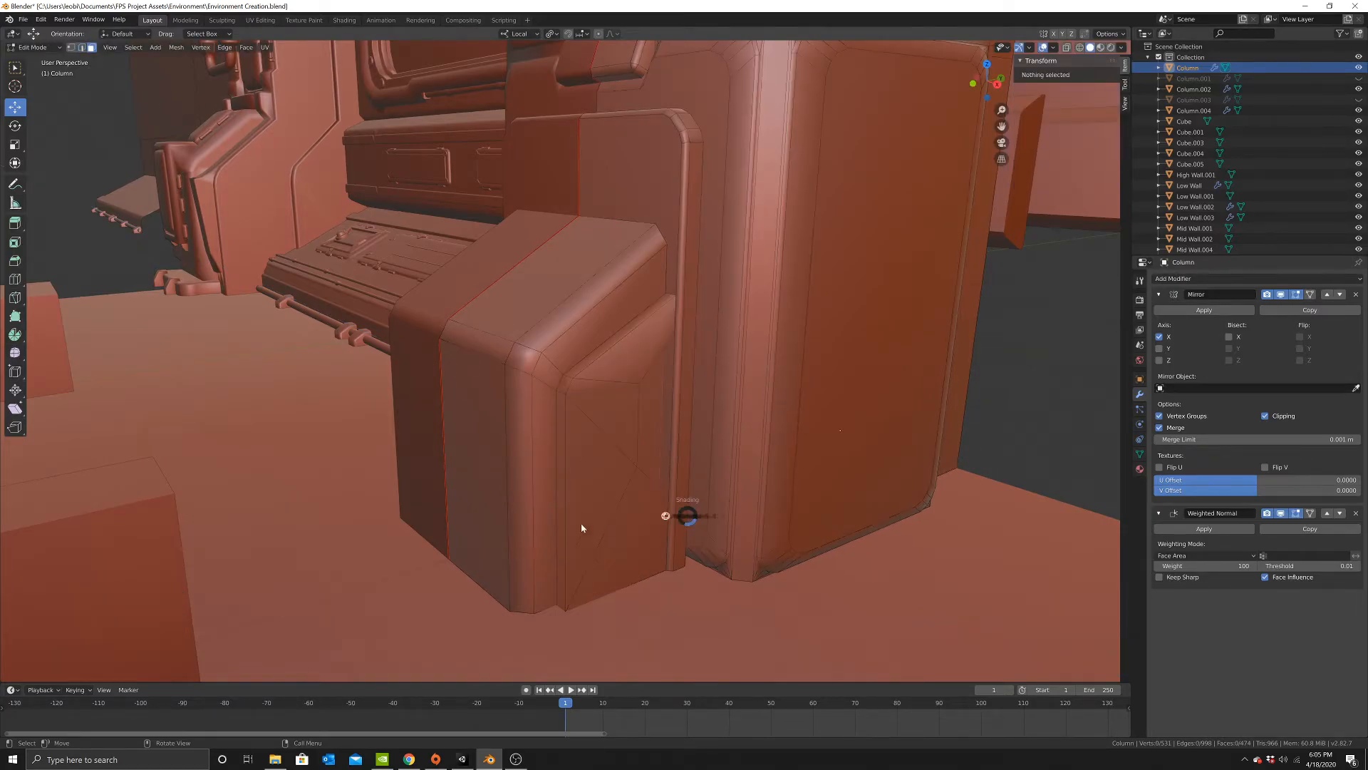
{"action": "key", "text": "alt+z"}
{"action": "left_click", "coordinate": [612, 586]}
{"action": "key", "text": "x"}
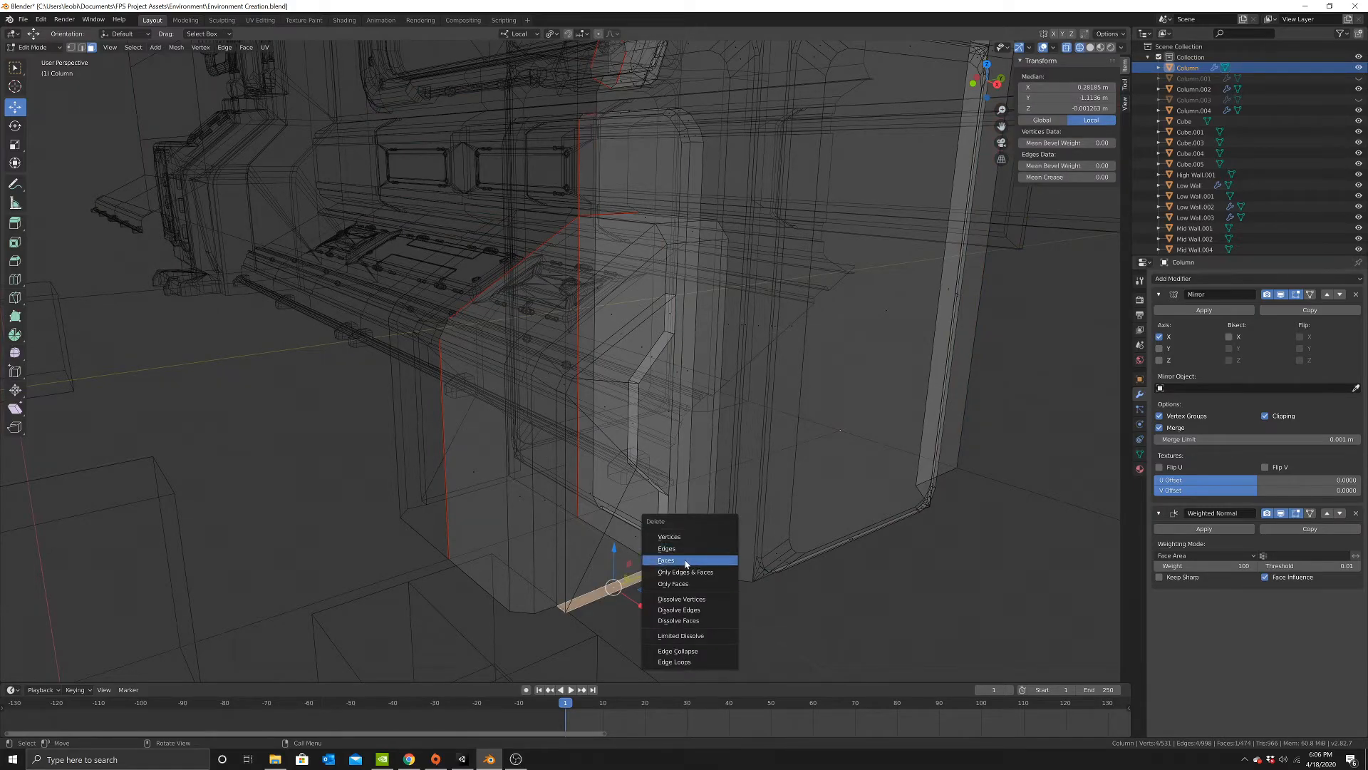
{"action": "left_click", "coordinate": [686, 561]}
{"action": "key", "text": "shift+z"}
{"action": "middle_click_drag", "start_coordinate": [648, 421], "coordinate": [632, 438]}
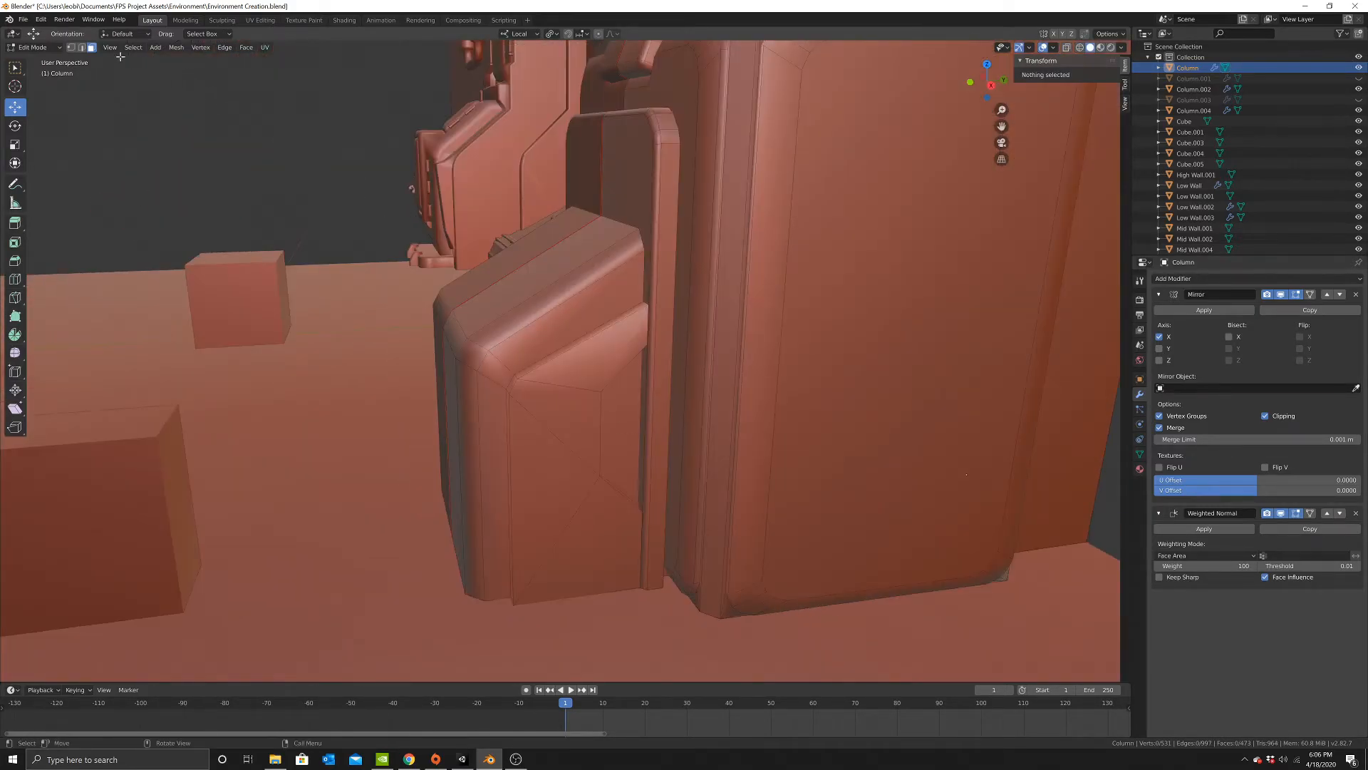
Select the edge loop where the raised side panel meets the base block.
{"action": "left_click", "coordinate": [82, 48]}
{"action": "middle_click_drag", "start_coordinate": [617, 344], "coordinate": [655, 348]}
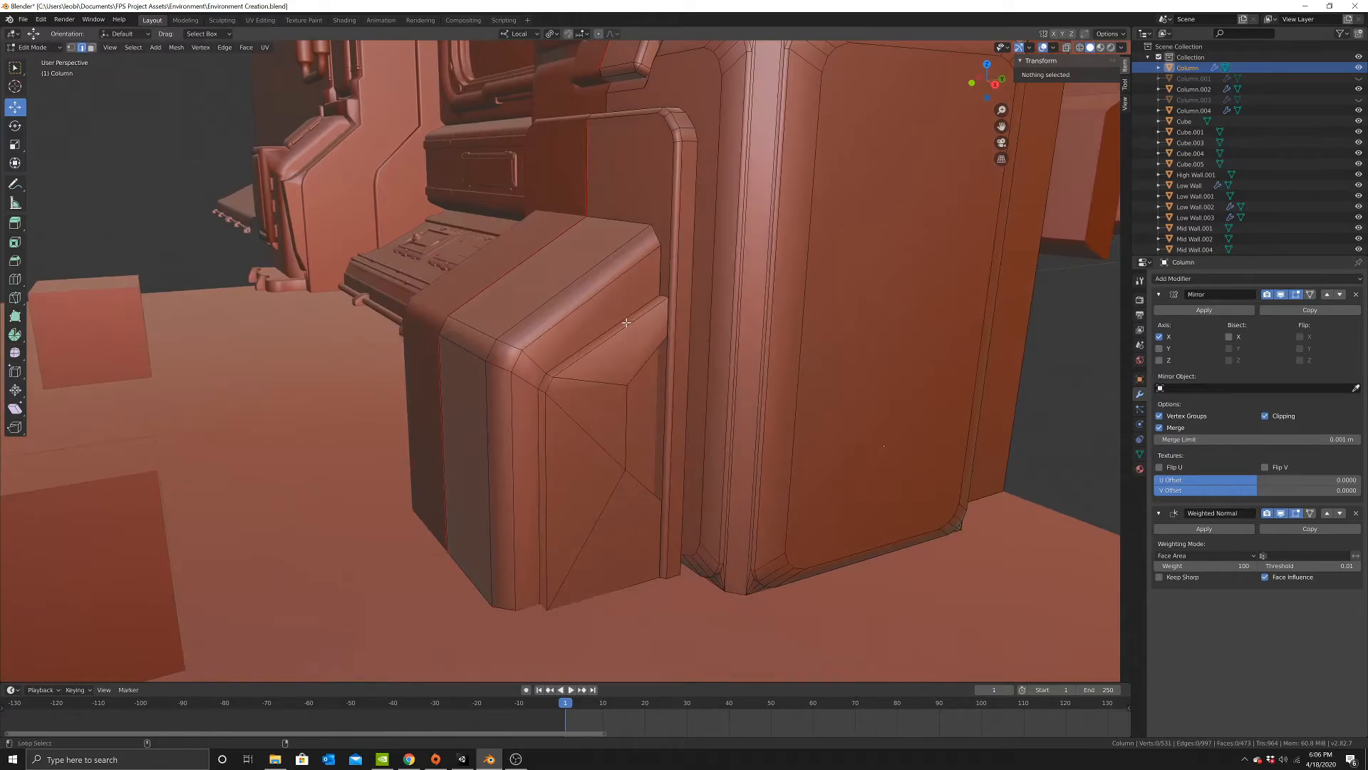
{"action": "left_click", "coordinate": [604, 335], "text": "alt"}
{"action": "middle_click_drag", "start_coordinate": [603, 403], "coordinate": [608, 412]}
{"action": "key", "text": "ctrl+b"}
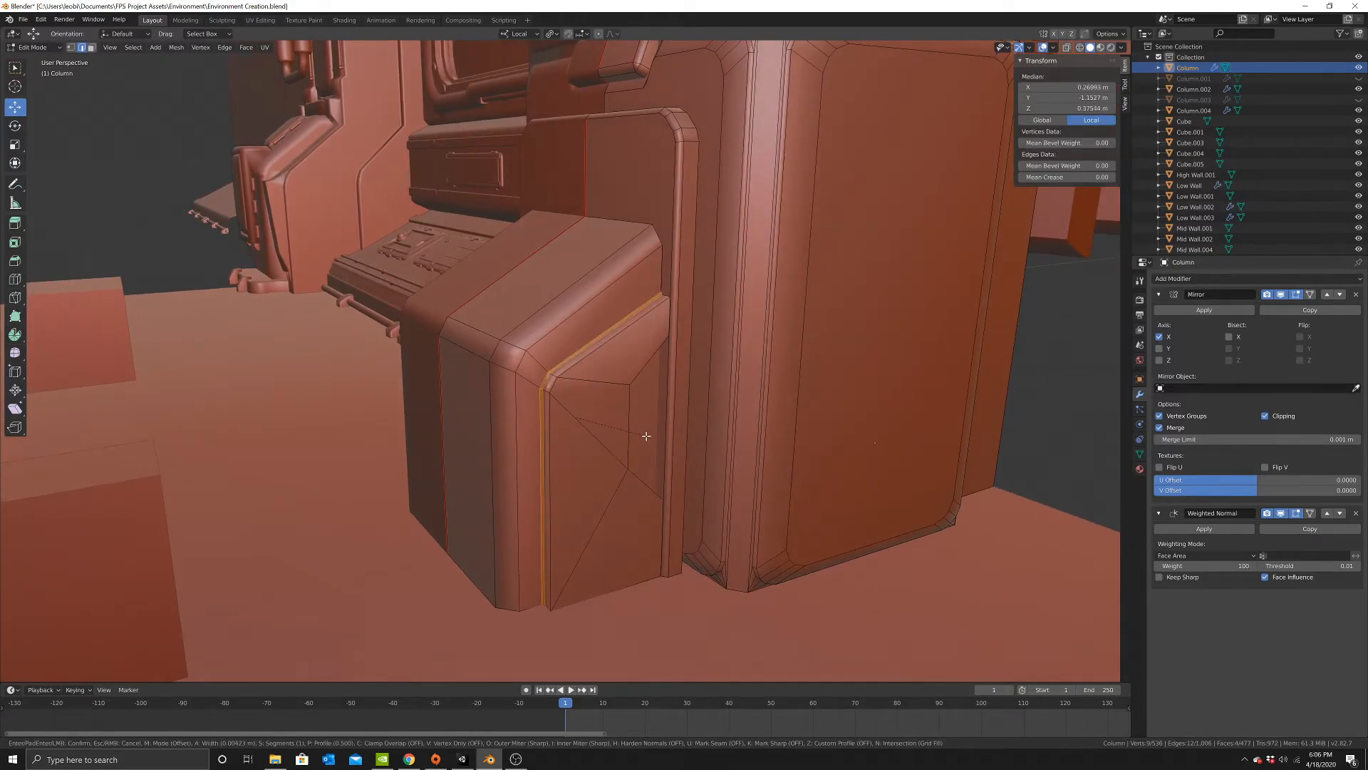
{"action": "left_click", "coordinate": [608, 431]}
{"action": "key", "text": "ctrl+z"}
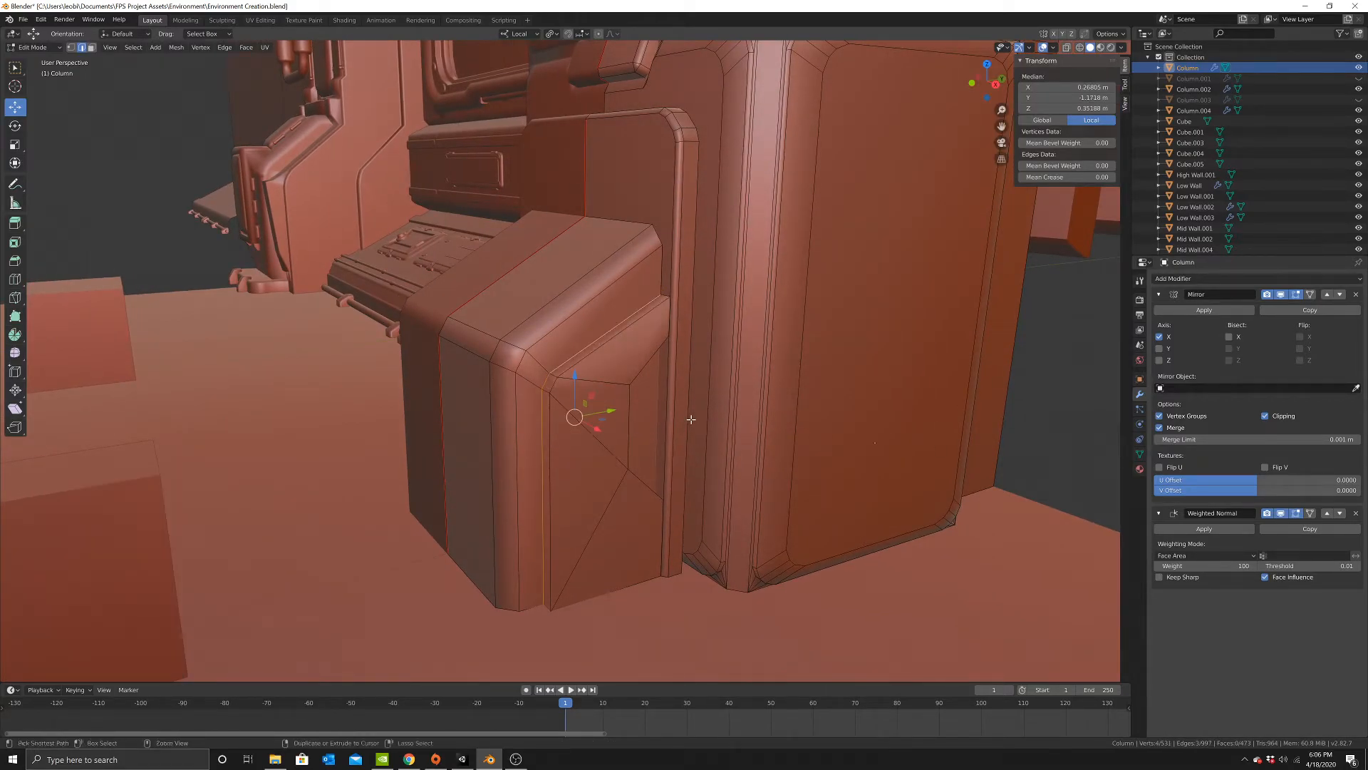
Bevel the selected edge loop where the side panel meets the base block, using one segment.
{"action": "key", "text": "ctrl+b"}
{"action": "left_click", "coordinate": [695, 422]}
{"action": "left_click", "coordinate": [1083, 416]}
Bevel the outer edge loop along the raised side panel's front and slanted upper border.
{"action": "left_click", "coordinate": [604, 360], "text": "alt"}
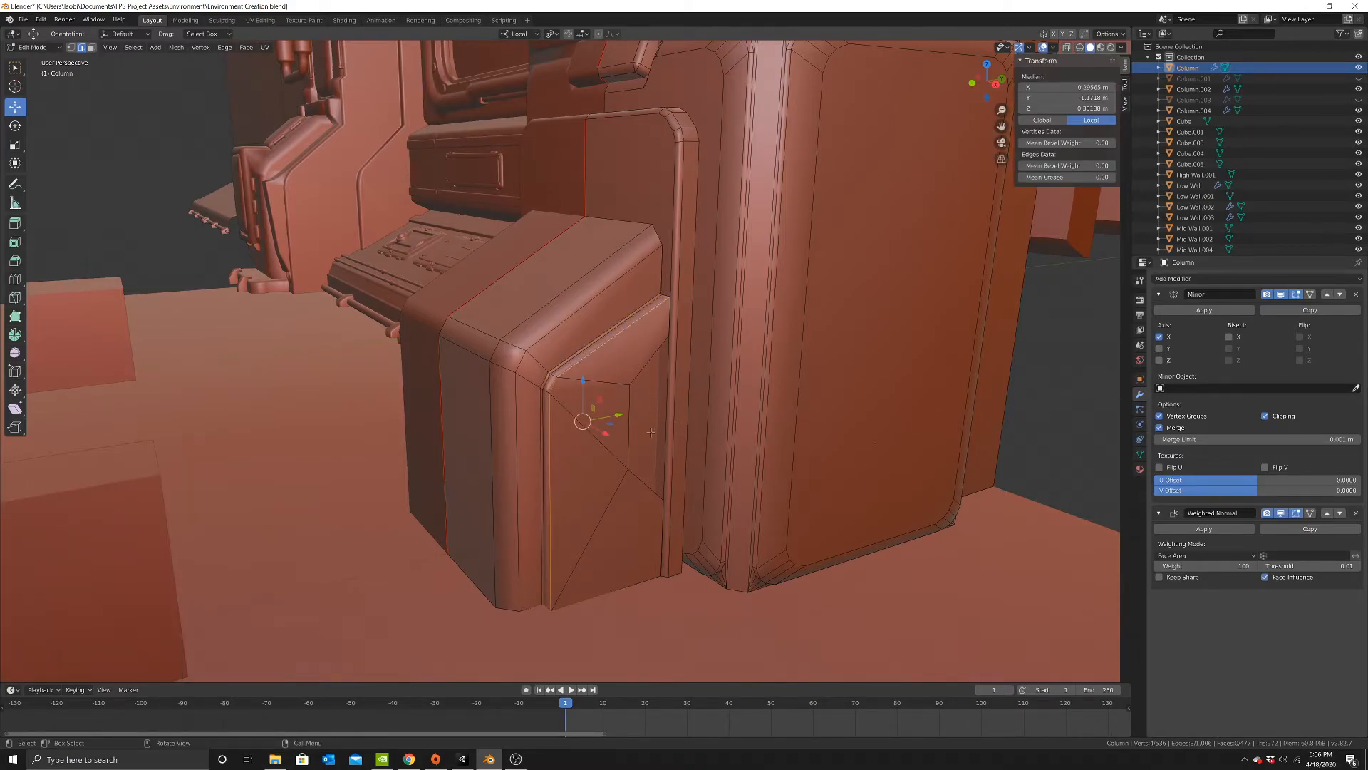
{"action": "key", "text": "ctrl+b"}
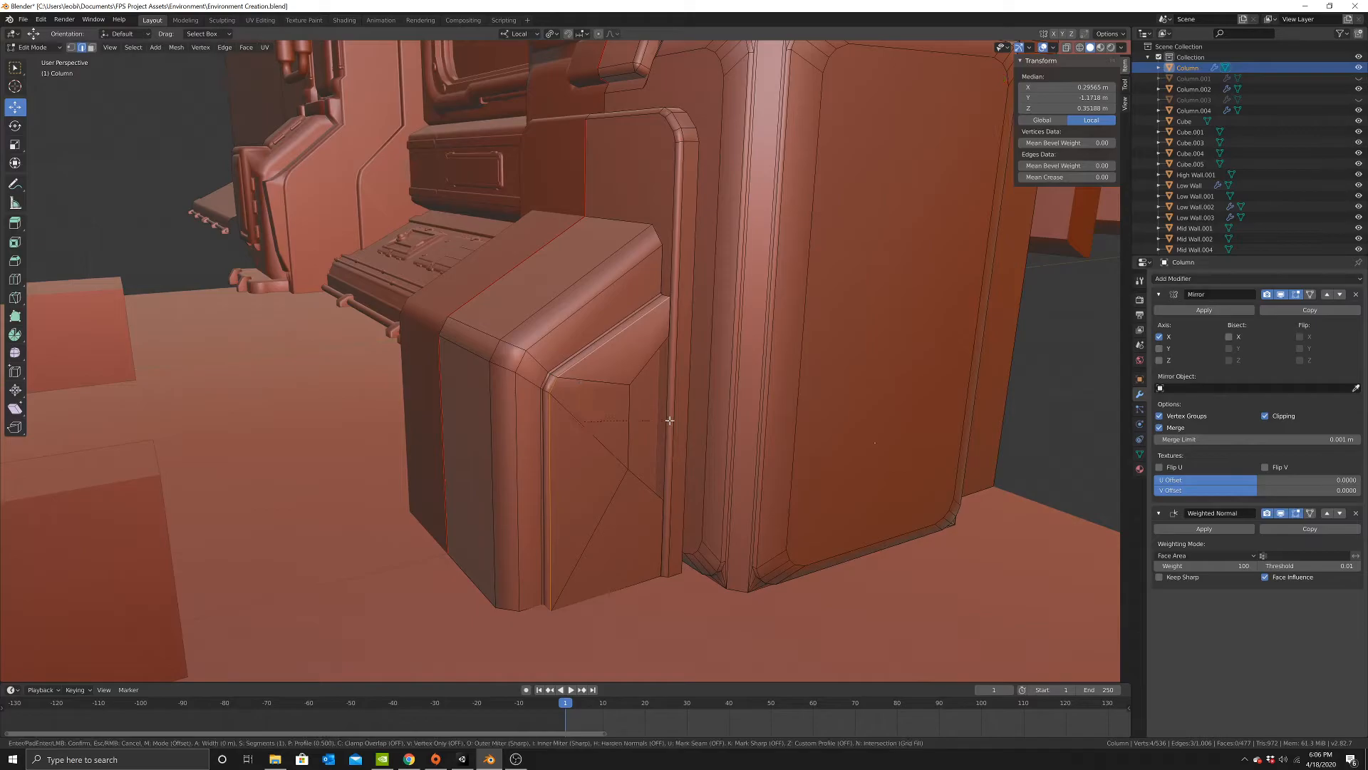
{"action": "left_click", "coordinate": [674, 423]}
{"action": "left_click", "coordinate": [975, 422]}
Bevel the two short depth edges at the notch's inner corners with a 0.0089 m offset and one segment.
{"action": "middle_click_drag", "start_coordinate": [697, 464], "coordinate": [594, 451]}
{"action": "left_click", "coordinate": [512, 449]}
{"action": "left_click", "coordinate": [512, 361], "text": "shift"}
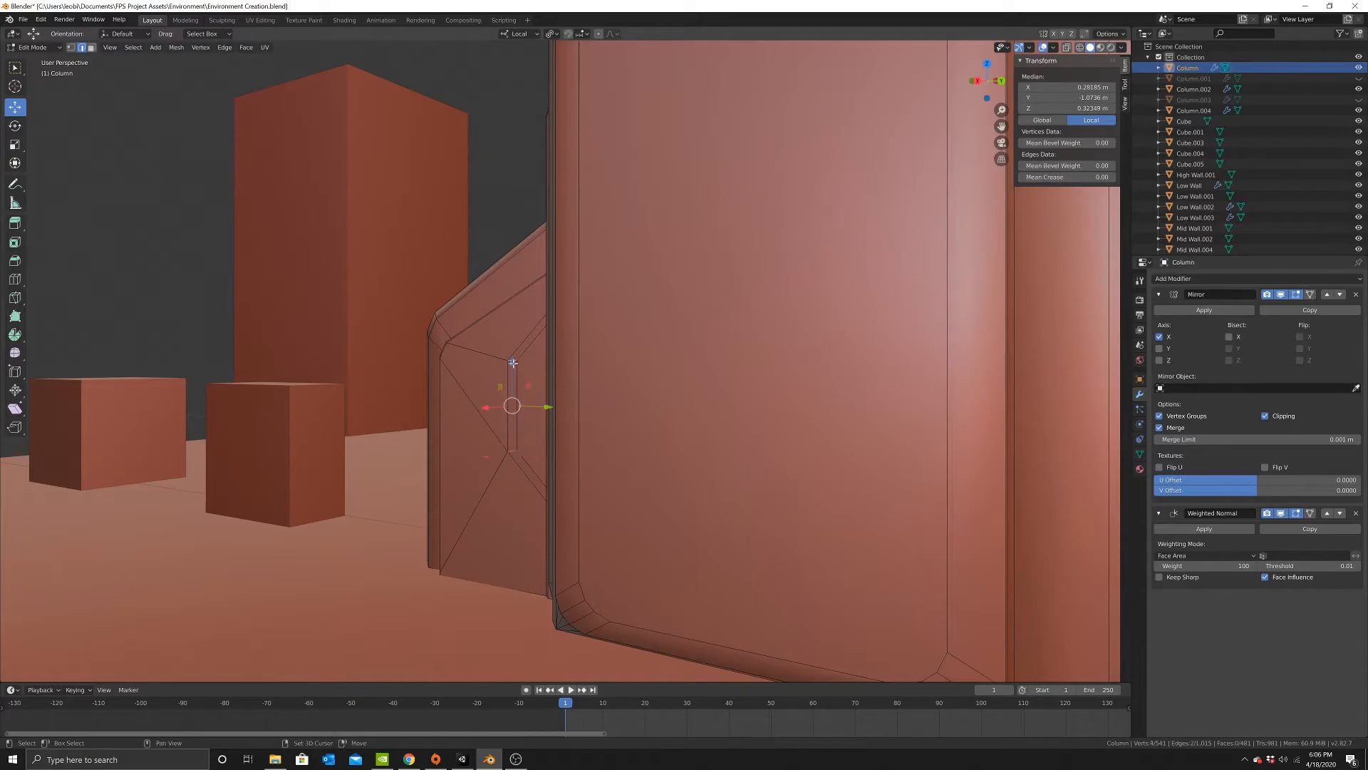
{"action": "key", "text": "ctrl+b"}
{"action": "left_click", "coordinate": [604, 441]}
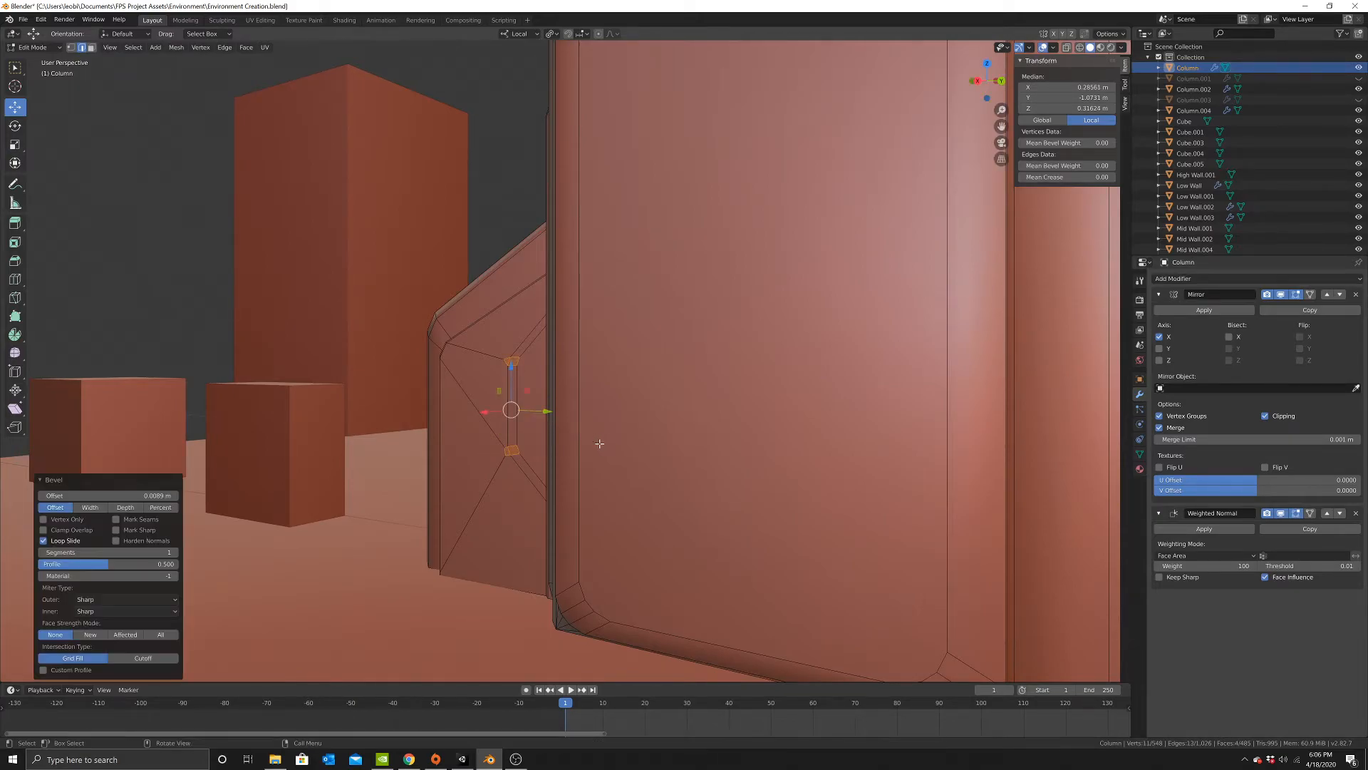
Merge the extra bevel vertex at the notch's upper inner corner into the side panel's upper front vertex, using At Last.
{"action": "middle_click_drag", "start_coordinate": [599, 446], "coordinate": [391, 278]}
{"action": "left_click", "coordinate": [72, 48]}
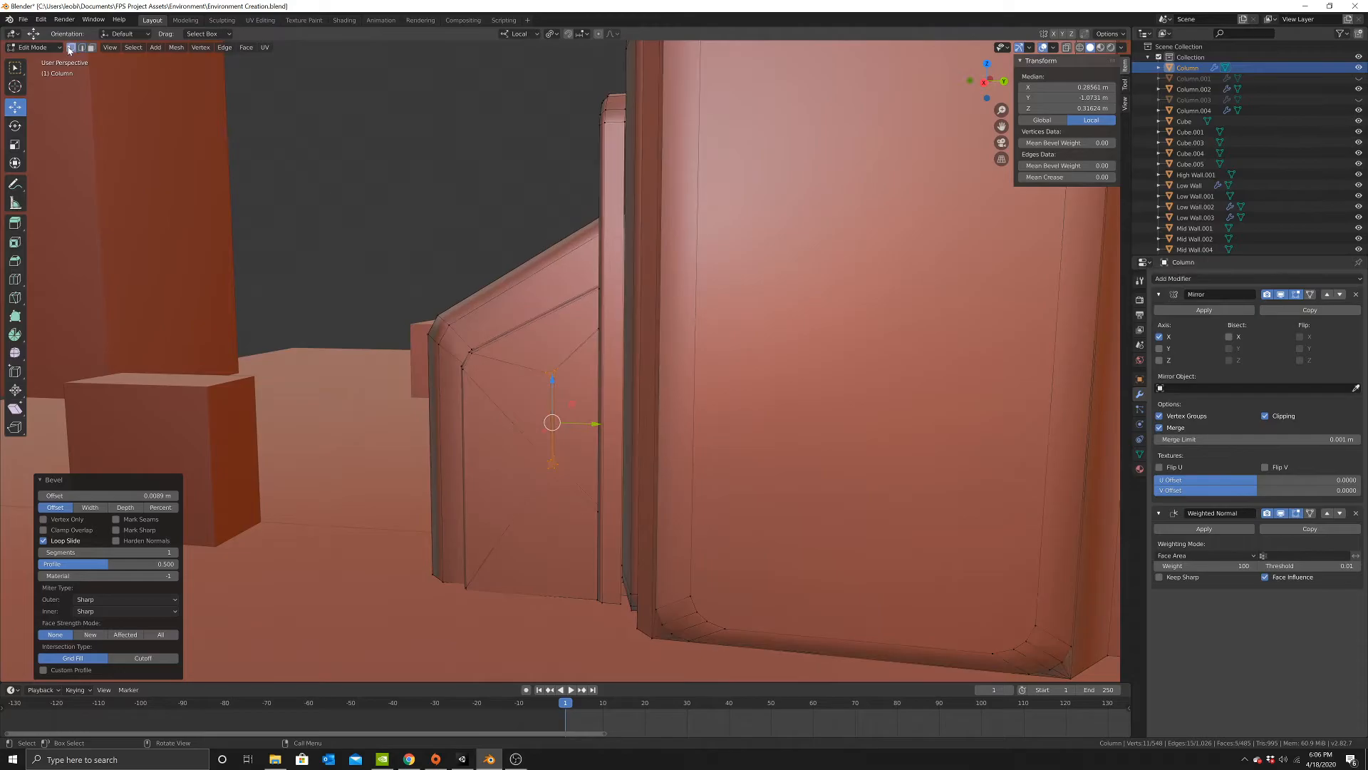
{"action": "left_click", "coordinate": [433, 142]}
{"action": "left_click", "coordinate": [533, 361]}
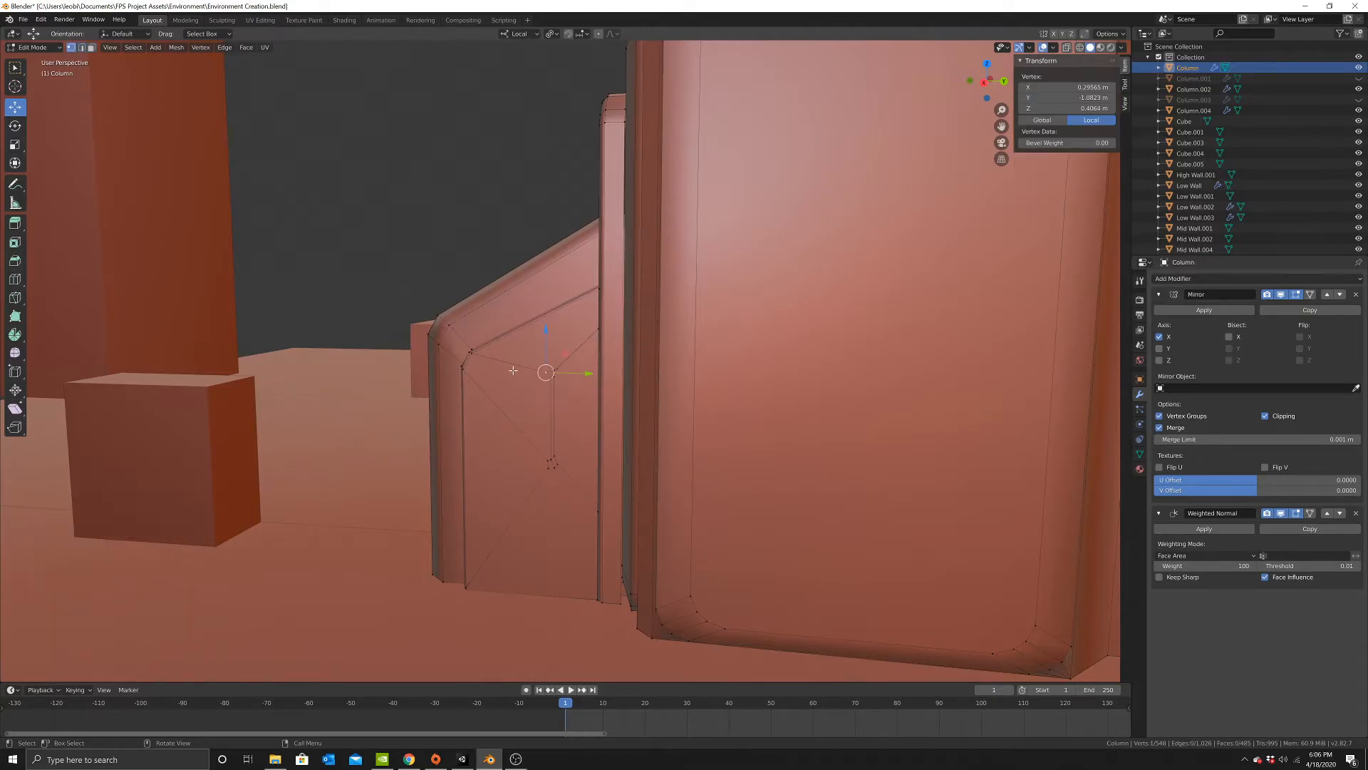
{"action": "left_click", "coordinate": [473, 353], "text": "shift"}
{"action": "right_click", "coordinate": [552, 387]}
{"action": "mouse_move", "coordinate": [612, 598]}
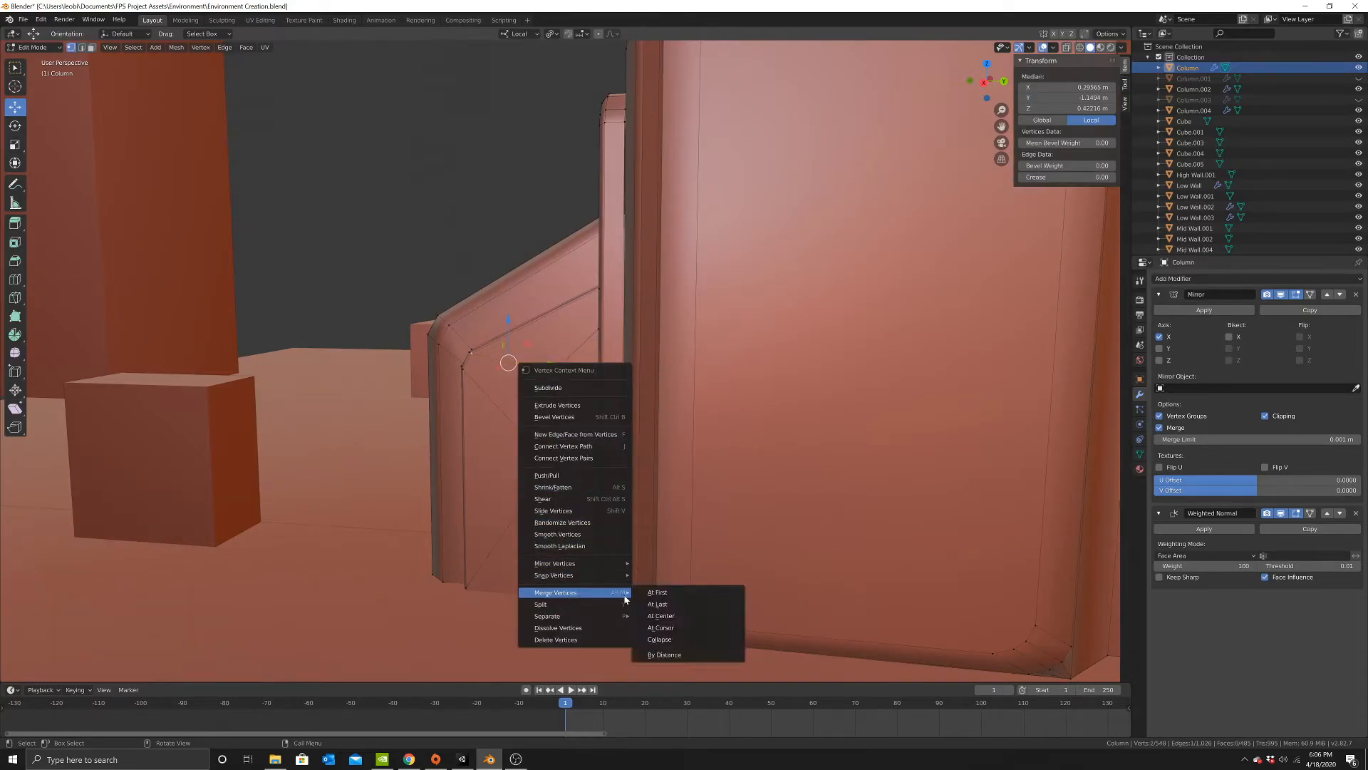
{"action": "left_click", "coordinate": [657, 603]}
Merge the two closely spaced vertices at the side panel's lower front corner, using At Last.
{"action": "middle_click_drag", "start_coordinate": [612, 556], "coordinate": [576, 505]}
{"action": "left_click", "coordinate": [568, 470]}
{"action": "left_click", "coordinate": [484, 594], "text": "shift"}
{"action": "middle_click_drag", "start_coordinate": [488, 606], "coordinate": [647, 540]}
{"action": "left_click", "coordinate": [573, 605]}
{"action": "key", "text": "alt+z"}
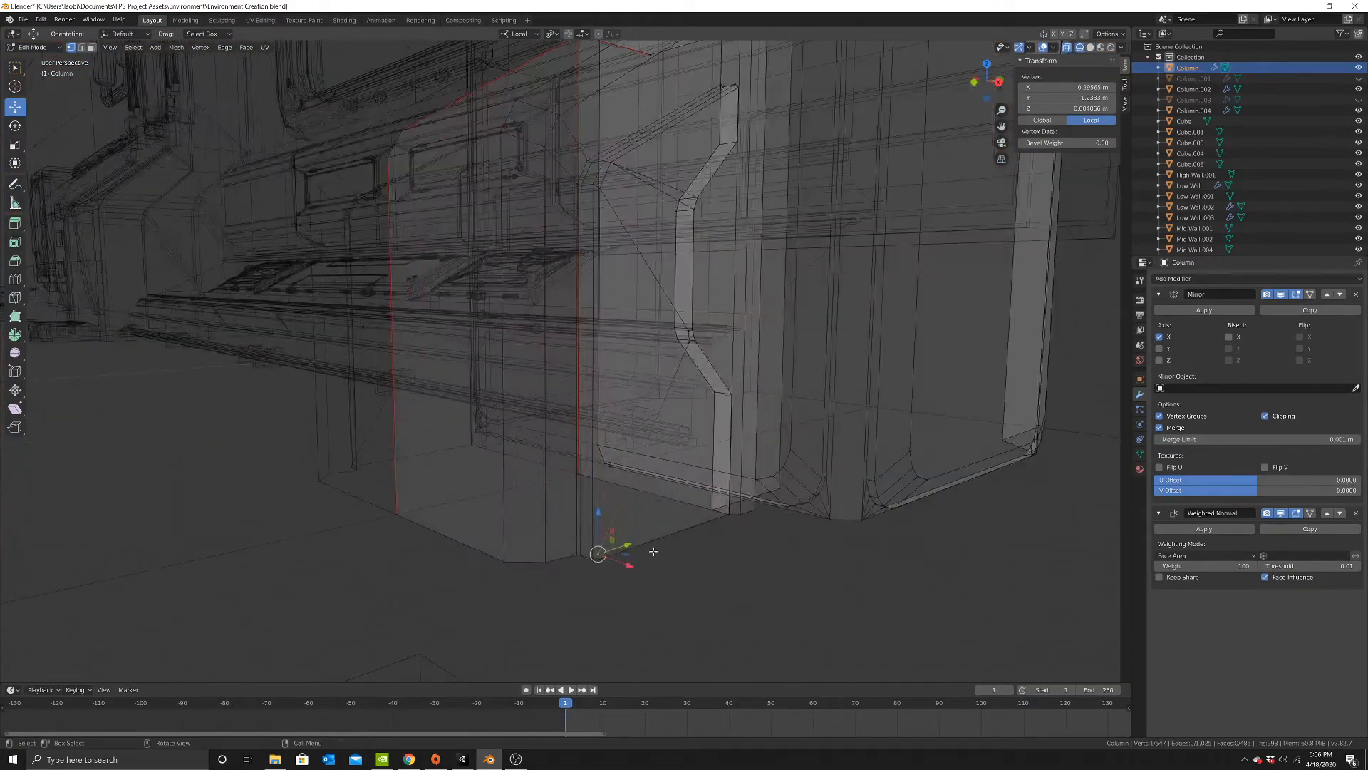
{"action": "right_click", "coordinate": [696, 567]}
{"action": "mouse_move", "coordinate": [703, 571]}
{"action": "left_click", "coordinate": [763, 578]}
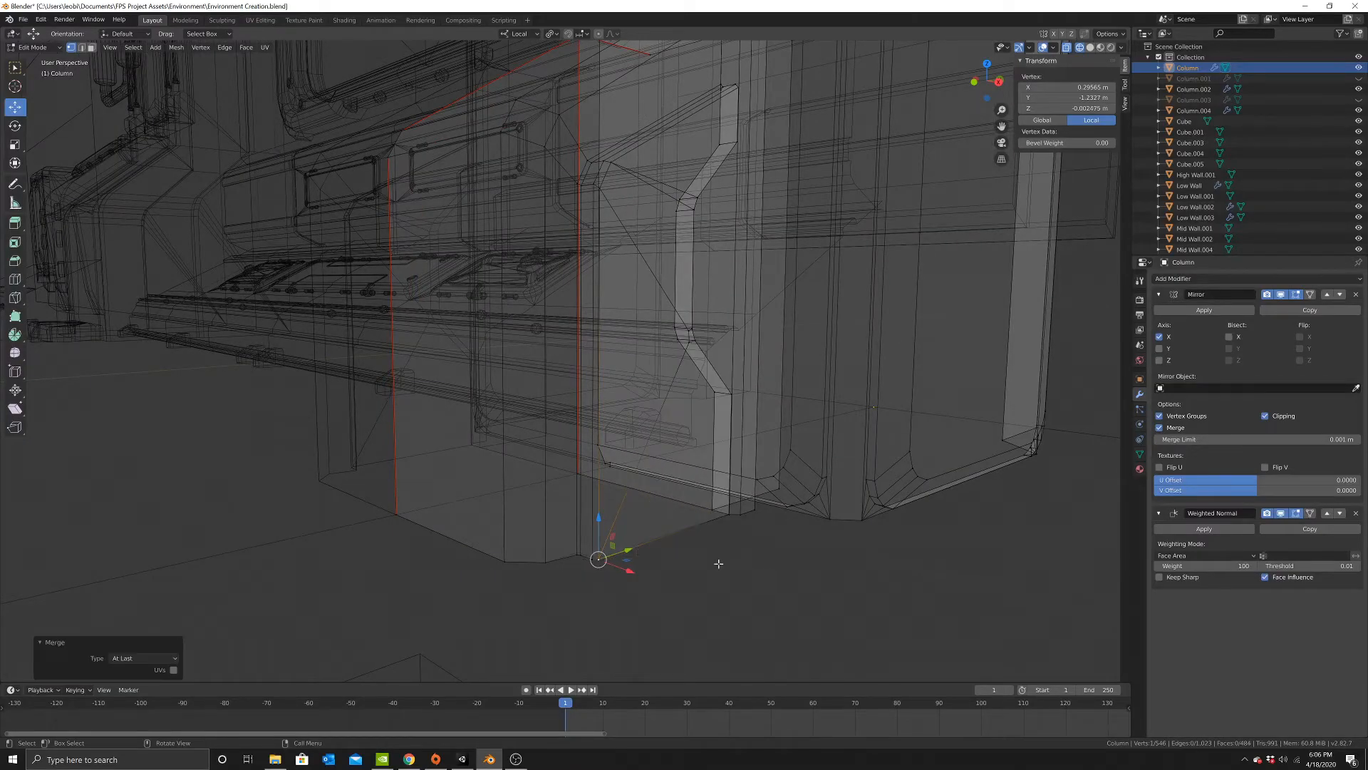
Merge the extra vertex at the notch's lower inner corner into the panel's lower front corner vertex, using At Last.
{"action": "left_click", "coordinate": [688, 332]}
{"action": "key", "text": "z"}
{"action": "left_click", "coordinate": [610, 564]}
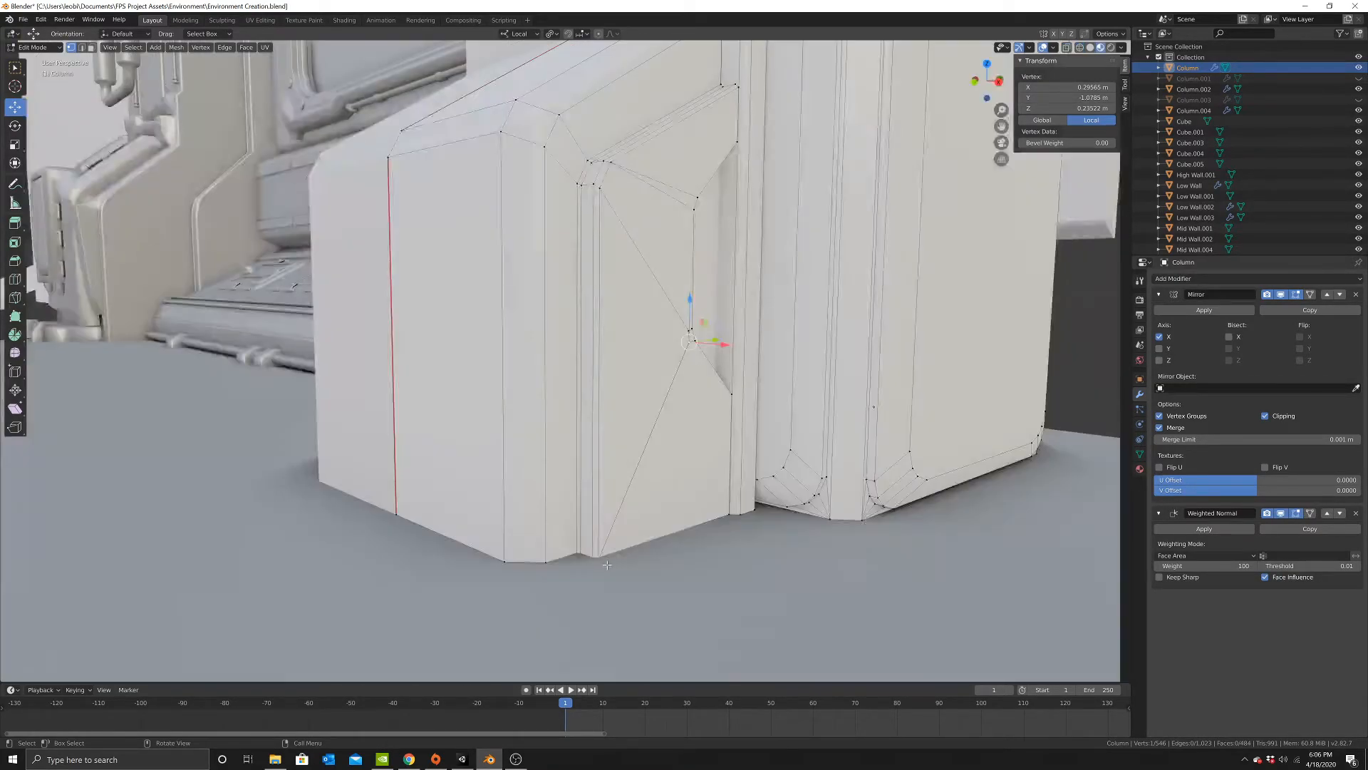
{"action": "key", "text": "z"}
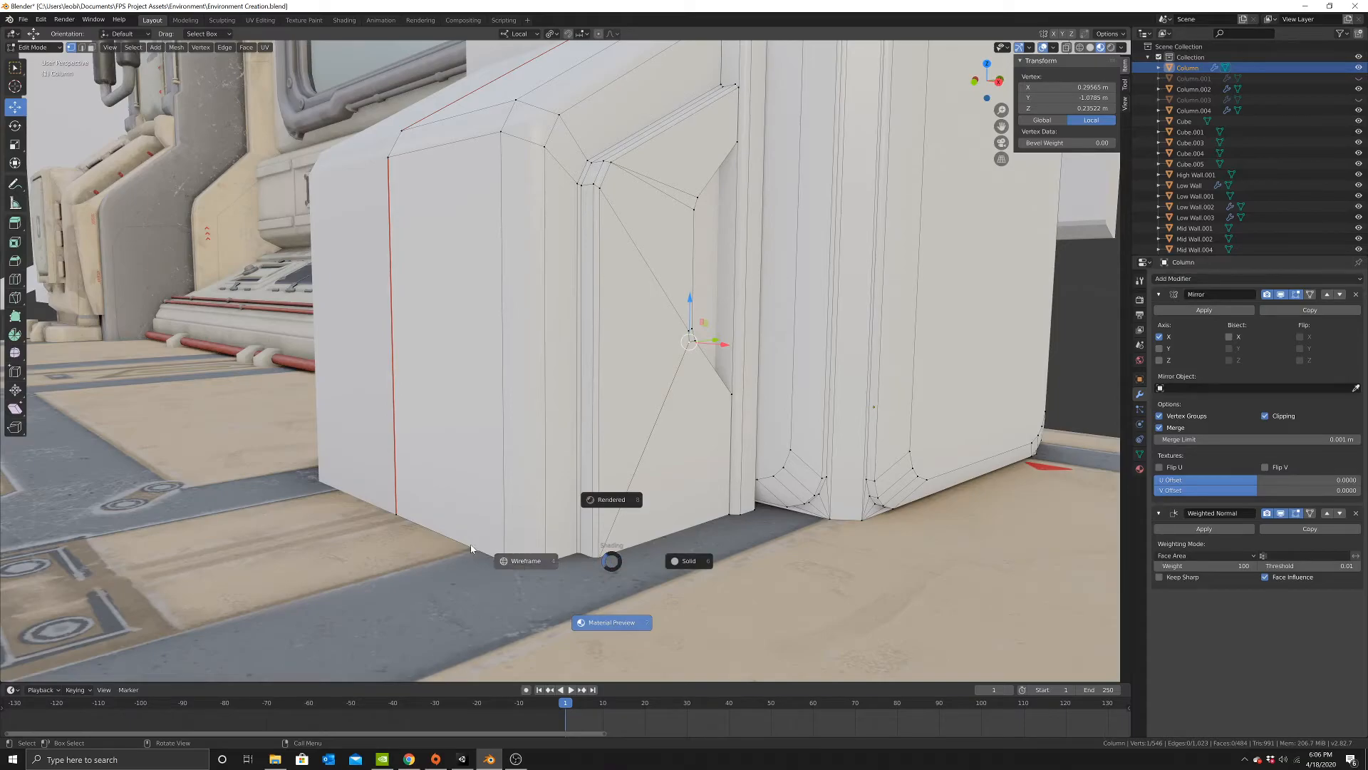
{"action": "left_click", "coordinate": [517, 549]}
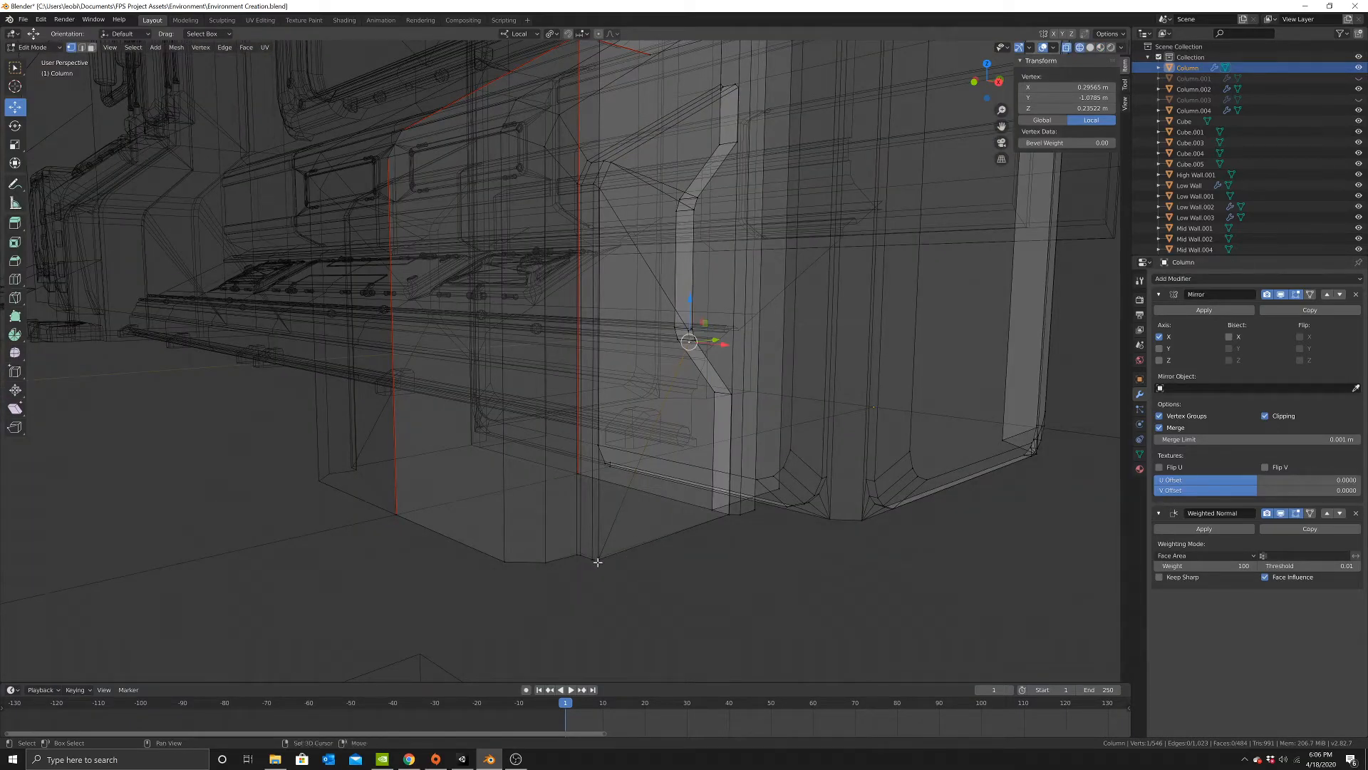
{"action": "left_click", "coordinate": [598, 560], "text": "shift"}
{"action": "right_click", "coordinate": [720, 524]}
{"action": "mouse_move", "coordinate": [733, 525]}
{"action": "left_click", "coordinate": [808, 537]}
Switch to rendered shading and merge the other extra lower notch vertex into the panel's upper front vertex, using At Last.
{"action": "key", "text": "z"}
{"action": "left_click", "coordinate": [756, 473]}
{"action": "mouse_move", "coordinate": [645, 462]}
{"action": "middle_mouse_down"}
{"action": "mouse_move", "coordinate": [638, 486]}
{"action": "mouse_move", "coordinate": [649, 469]}
{"action": "middle_mouse_up"}
{"action": "left_click", "coordinate": [651, 468]}
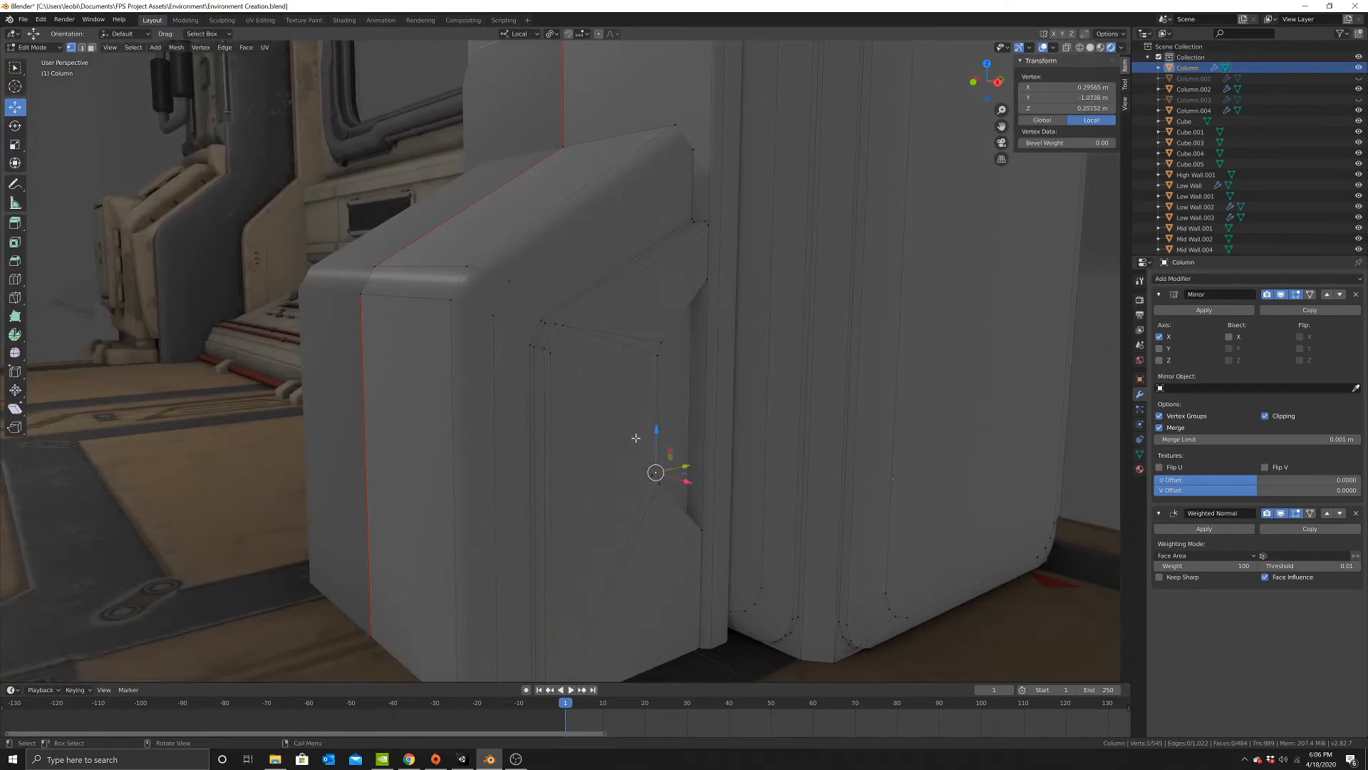
{"action": "left_click", "coordinate": [547, 350], "text": "shift"}
{"action": "right_click", "coordinate": [715, 411]}
{"action": "mouse_move", "coordinate": [715, 413]}
{"action": "left_click", "coordinate": [763, 424]}
{"action": "middle_click_drag", "start_coordinate": [705, 443], "coordinate": [642, 442]}
Bevel the outer edge loop running around the side panel's notch.
{"action": "left_click", "coordinate": [83, 47]}
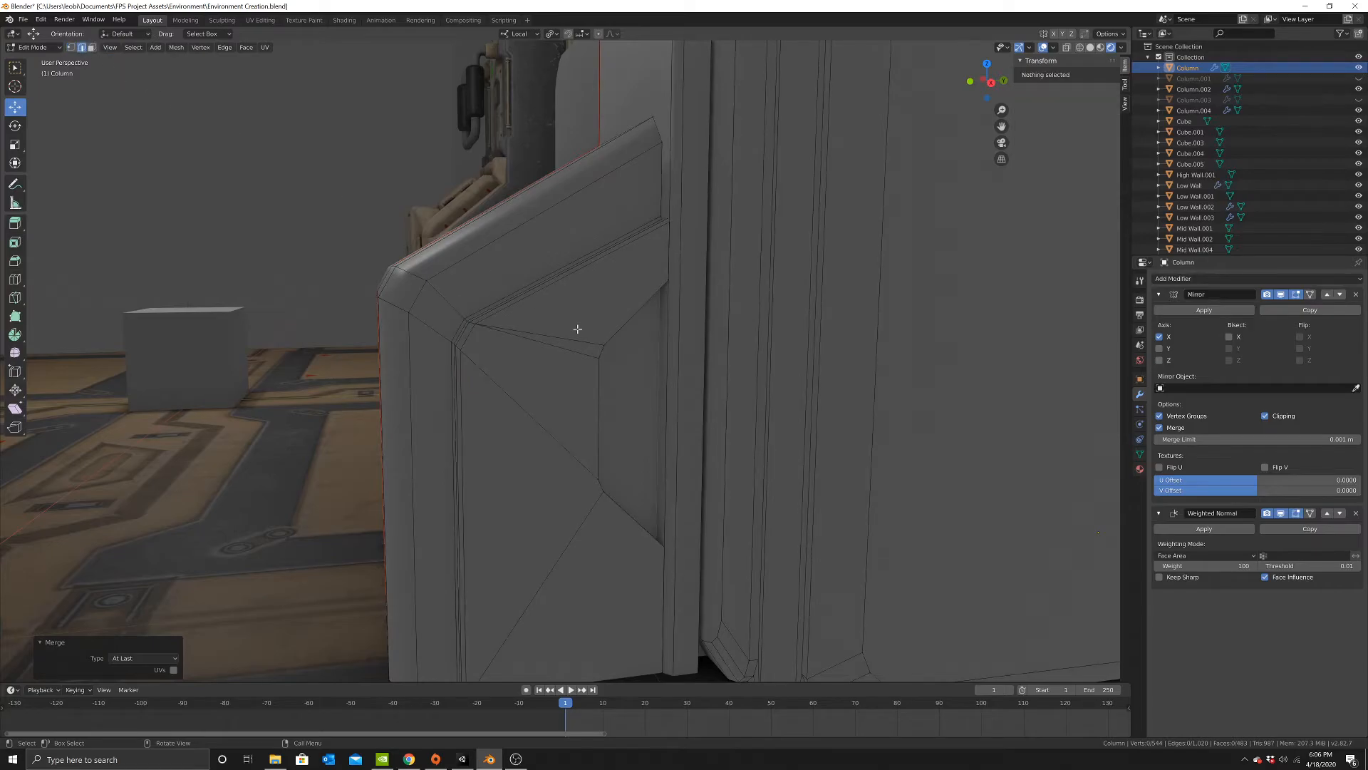
{"action": "left_click", "coordinate": [640, 317], "text": "alt"}
{"action": "key", "text": "ctrl+b"}
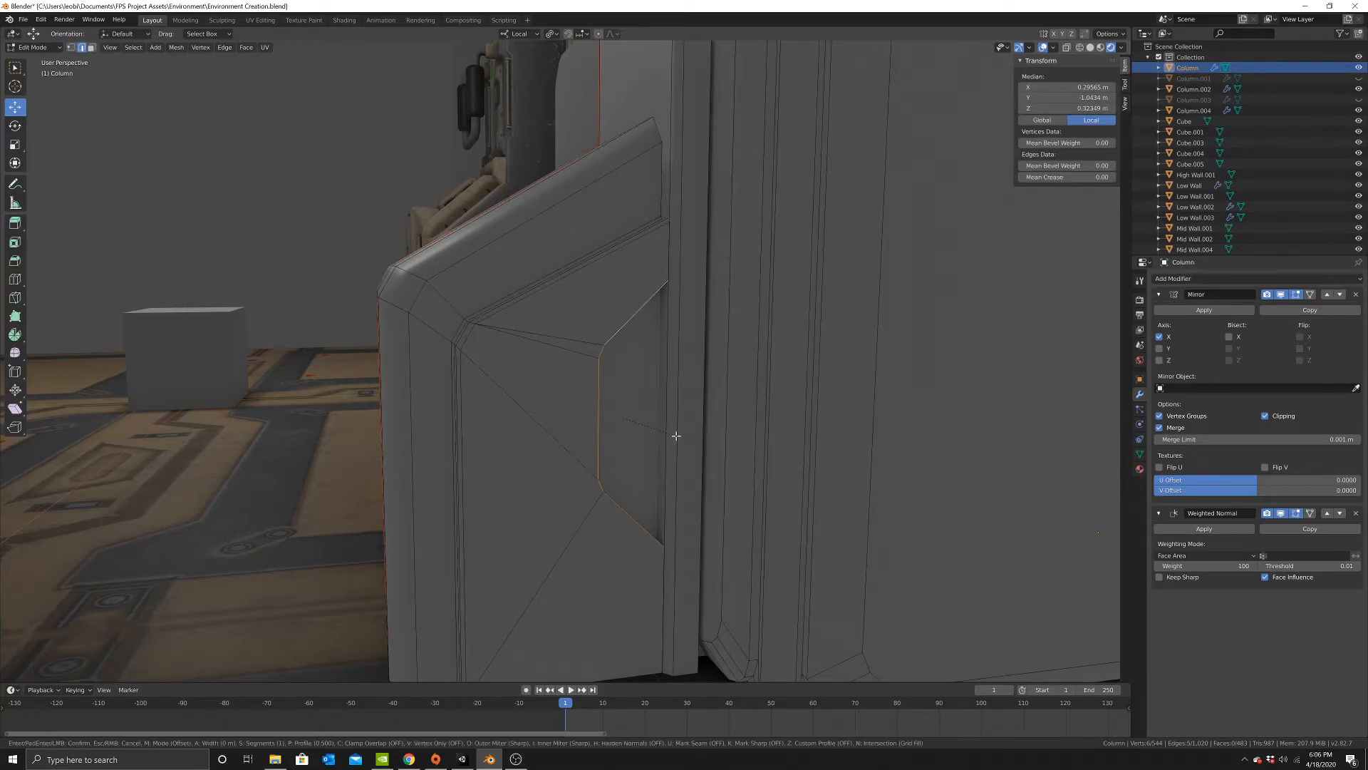
{"action": "left_click", "coordinate": [684, 436]}
Examine the finished side panel and the whole column in Object Mode with rendered and solid shading.
{"action": "key", "text": "Tab"}
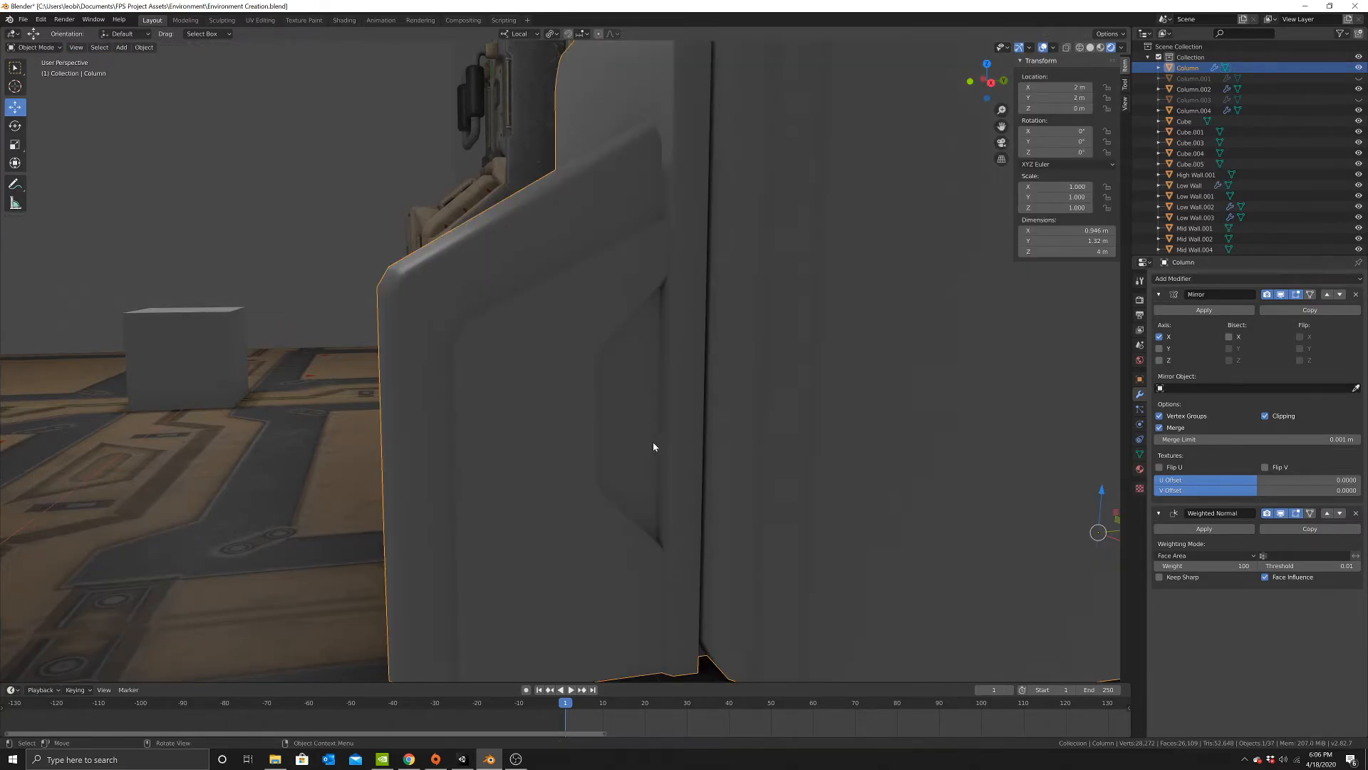
{"action": "scroll", "coordinate": [653, 442], "scroll_direction": "down", "scroll_amount": 4}
{"action": "mouse_move", "coordinate": [615, 439]}
{"action": "middle_mouse_down"}
{"action": "mouse_move", "coordinate": [625, 441]}
{"action": "mouse_move", "coordinate": [626, 404]}
{"action": "mouse_move", "coordinate": [606, 395]}
{"action": "mouse_move", "coordinate": [624, 467]}
{"action": "mouse_move", "coordinate": [614, 432]}
{"action": "middle_mouse_up"}
{"action": "scroll", "coordinate": [608, 435], "scroll_direction": "down", "scroll_amount": 1}
{"action": "key", "text": "z"}
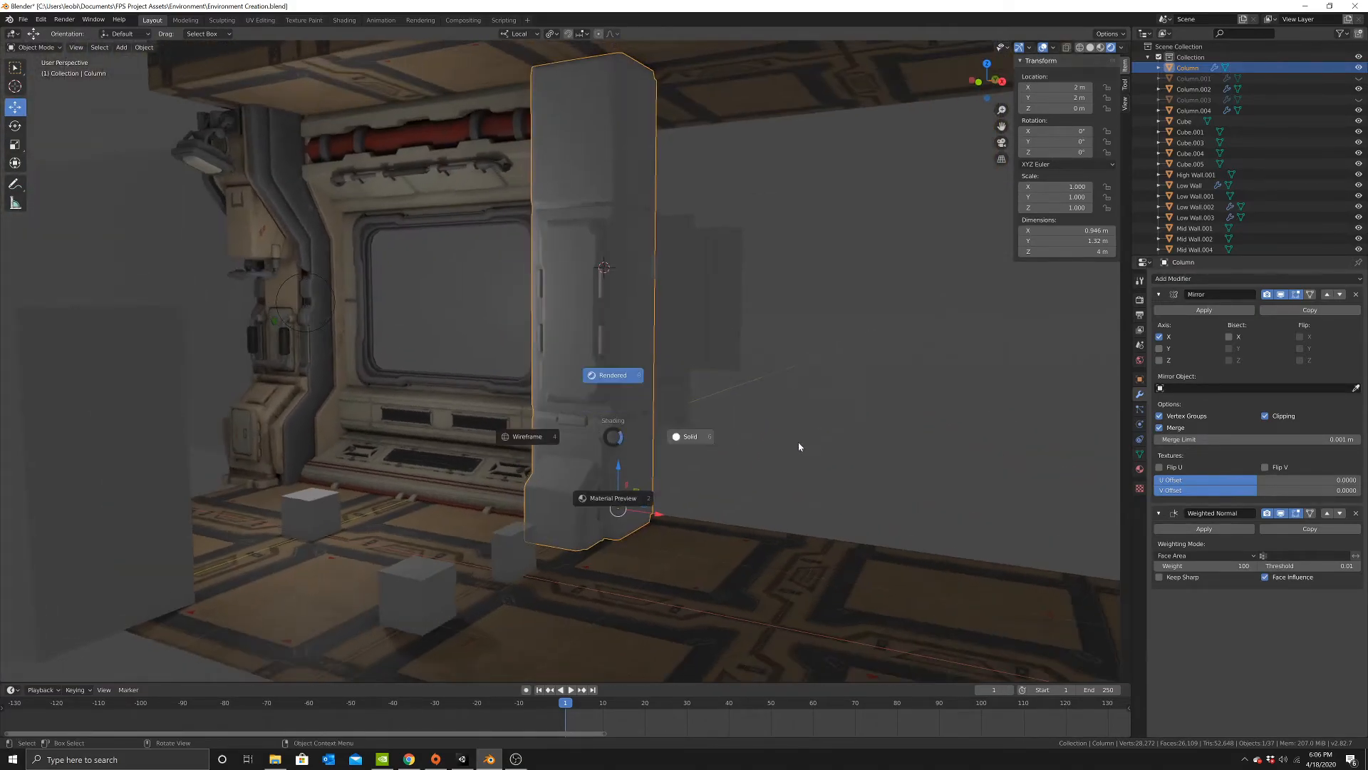
{"action": "left_click", "coordinate": [801, 447]}
{"action": "middle_click_drag", "start_coordinate": [681, 468], "coordinate": [662, 464]}
{"action": "mouse_move", "coordinate": [587, 486]}
{"action": "middle_mouse_down", "text": "shift"}
{"action": "mouse_move", "coordinate": [568, 409]}
{"action": "mouse_move", "coordinate": [583, 391]}
{"action": "middle_mouse_up", "text": "shift"}
{"action": "scroll", "coordinate": [547, 440], "scroll_direction": "up", "scroll_amount": 4}
{"action": "scroll", "coordinate": [547, 443], "scroll_direction": "up", "scroll_amount": 2}
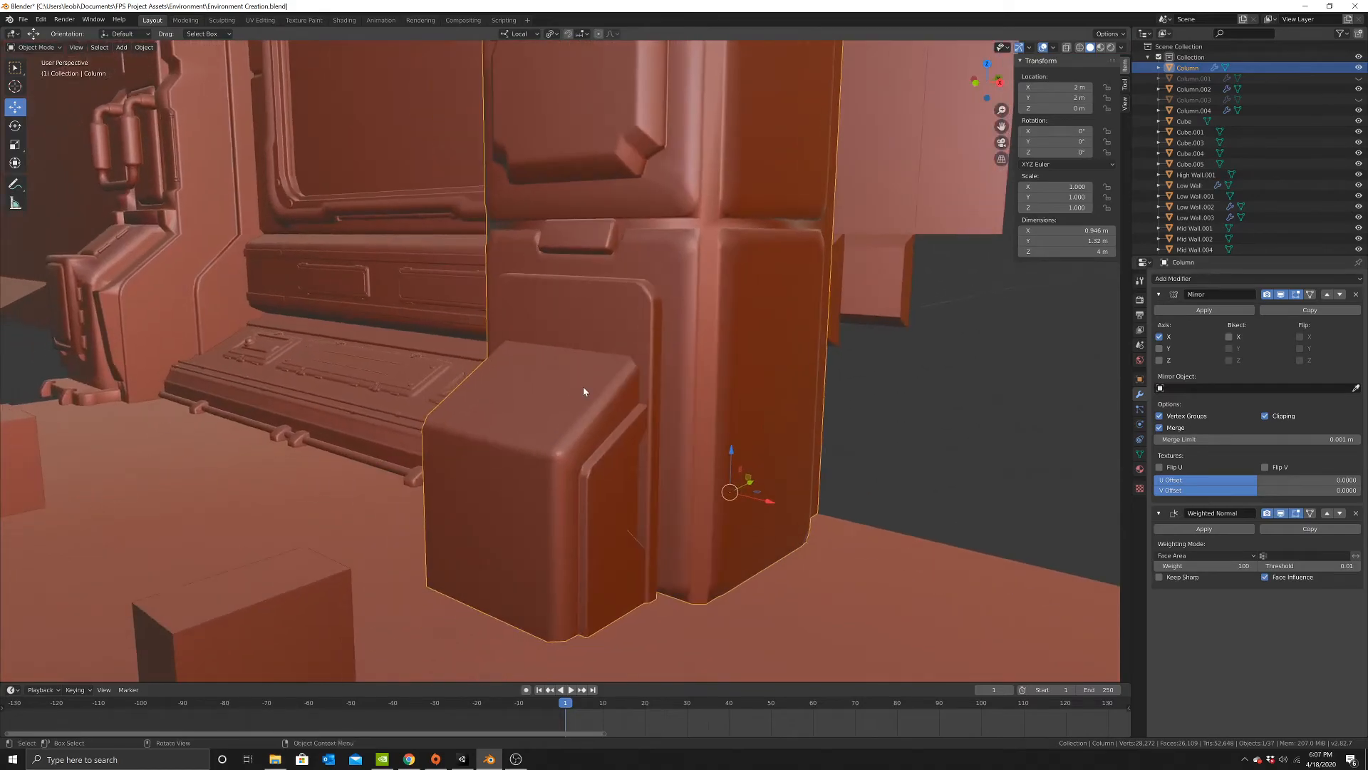
{"action": "middle_click_drag", "start_coordinate": [650, 446], "coordinate": [672, 459]}
{"action": "middle_click_drag", "start_coordinate": [570, 549], "coordinate": [598, 485], "text": "shift"}
Add a centred vertical loop cut through one half of the base block and a horizontal loop cut across its front.
{"action": "key", "text": "Tab"}
{"action": "left_click", "coordinate": [17, 280]}
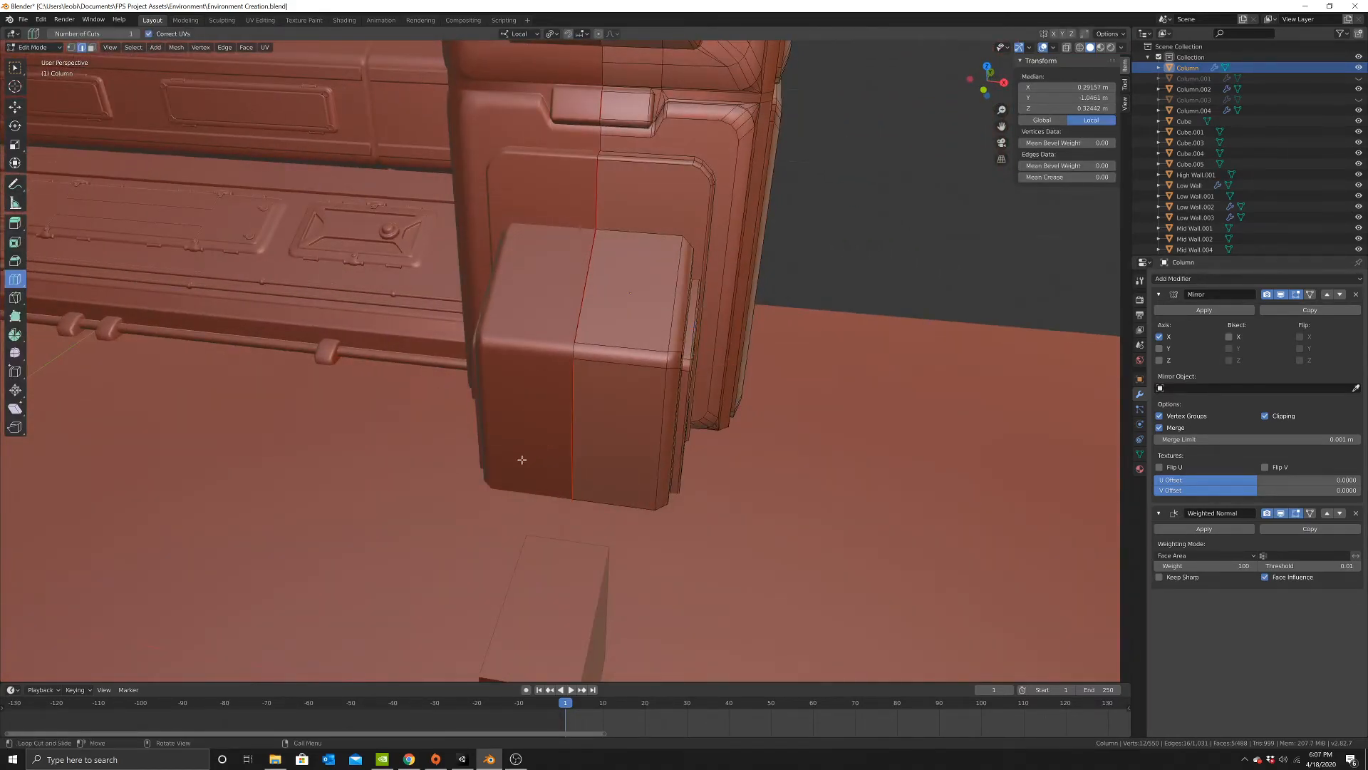
{"action": "left_click", "coordinate": [604, 488]}
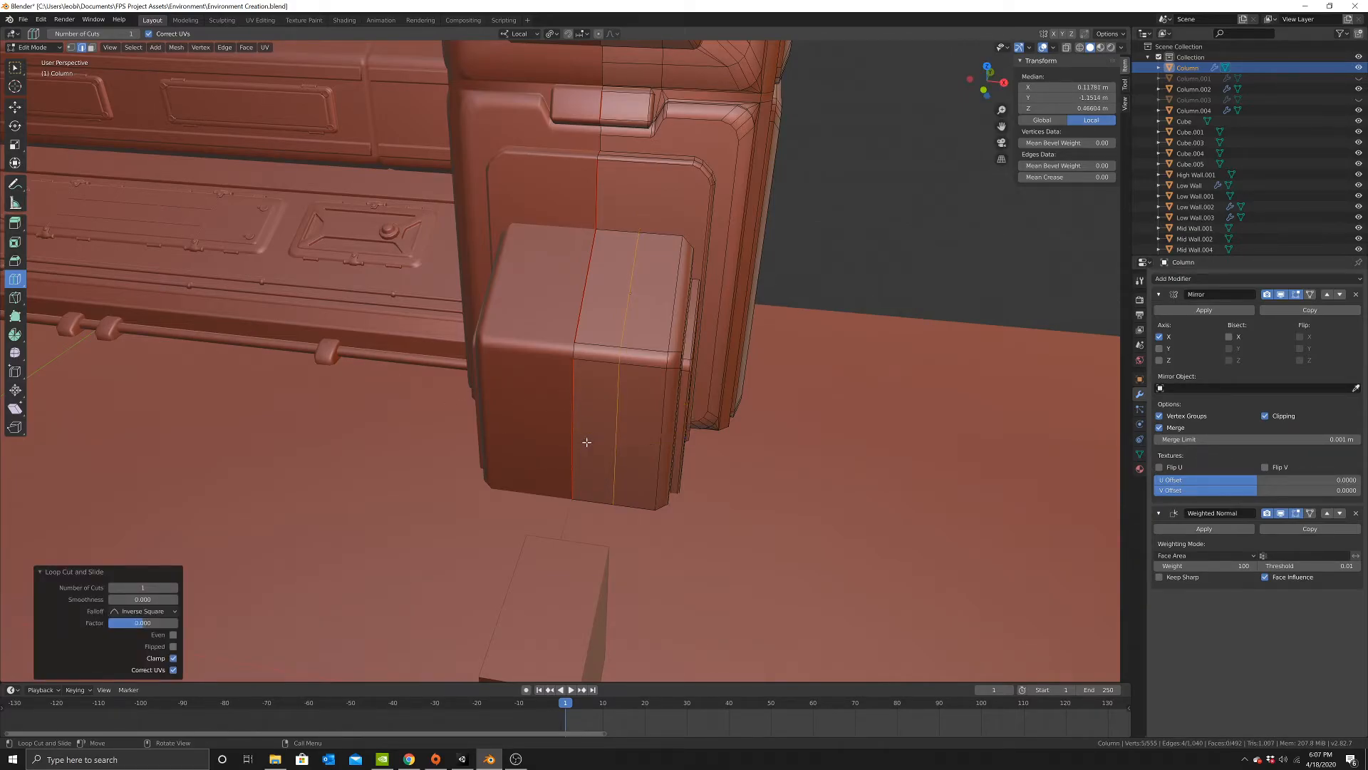
{"action": "left_click", "coordinate": [609, 436]}
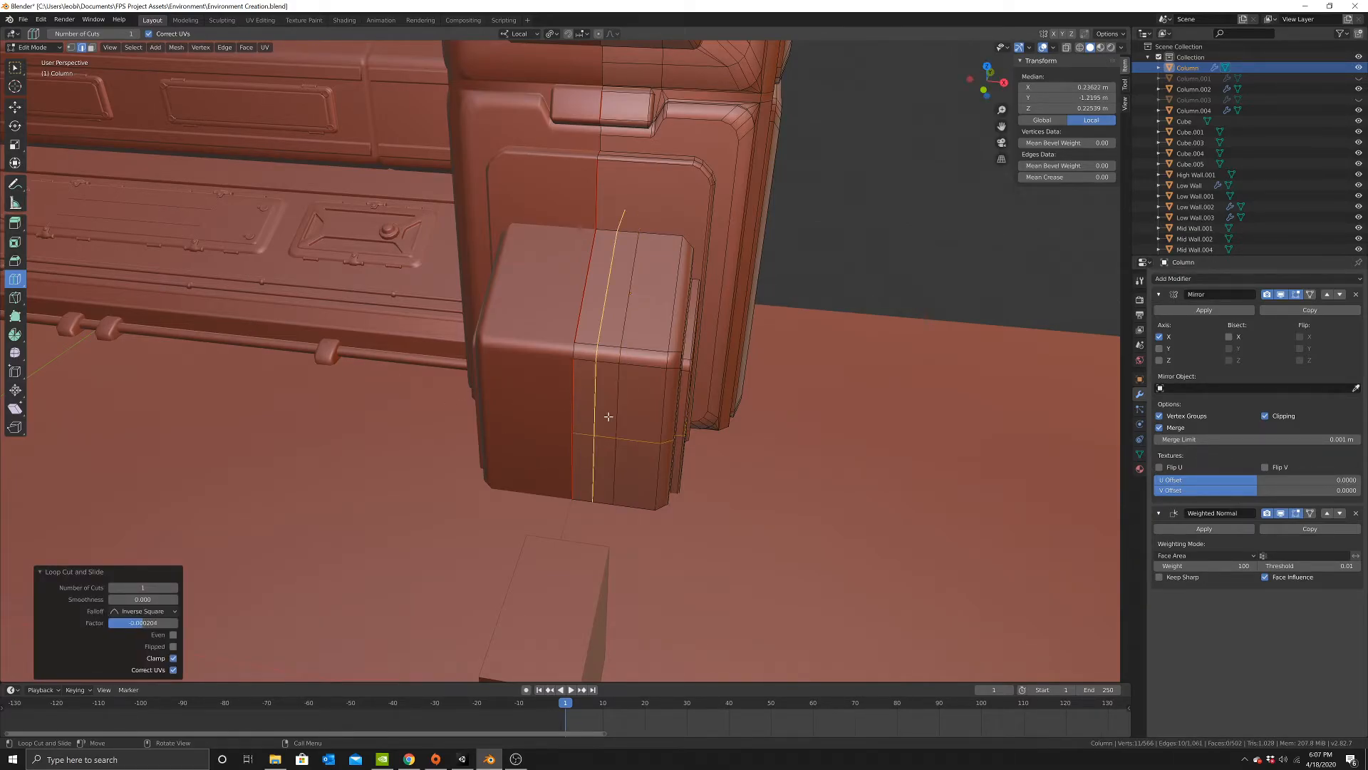
Move the bottom front vertex of the base block's vertical cut slightly outward along X.
{"action": "left_click", "coordinate": [72, 48]}
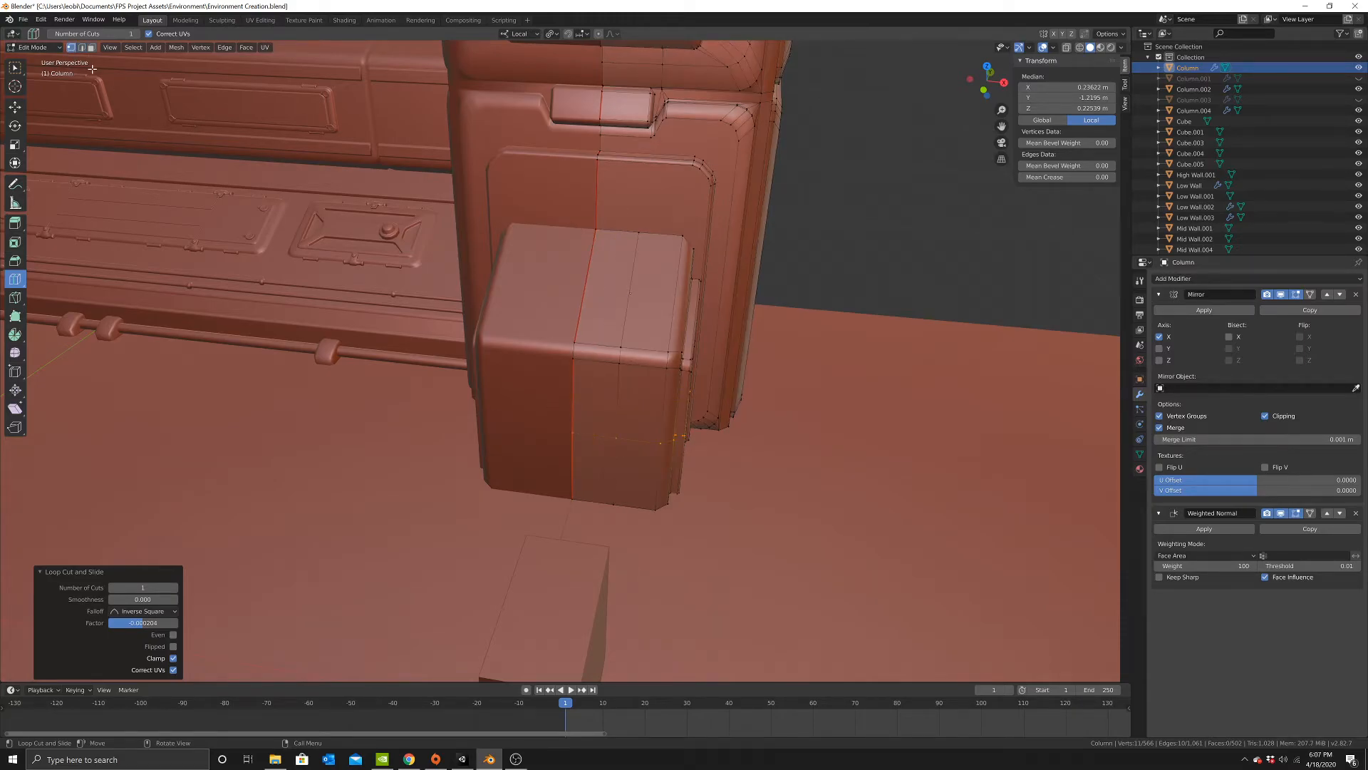
{"action": "left_click", "coordinate": [13, 69]}
{"action": "middle_click_drag", "start_coordinate": [641, 441], "coordinate": [638, 499]}
{"action": "left_click", "coordinate": [622, 490]}
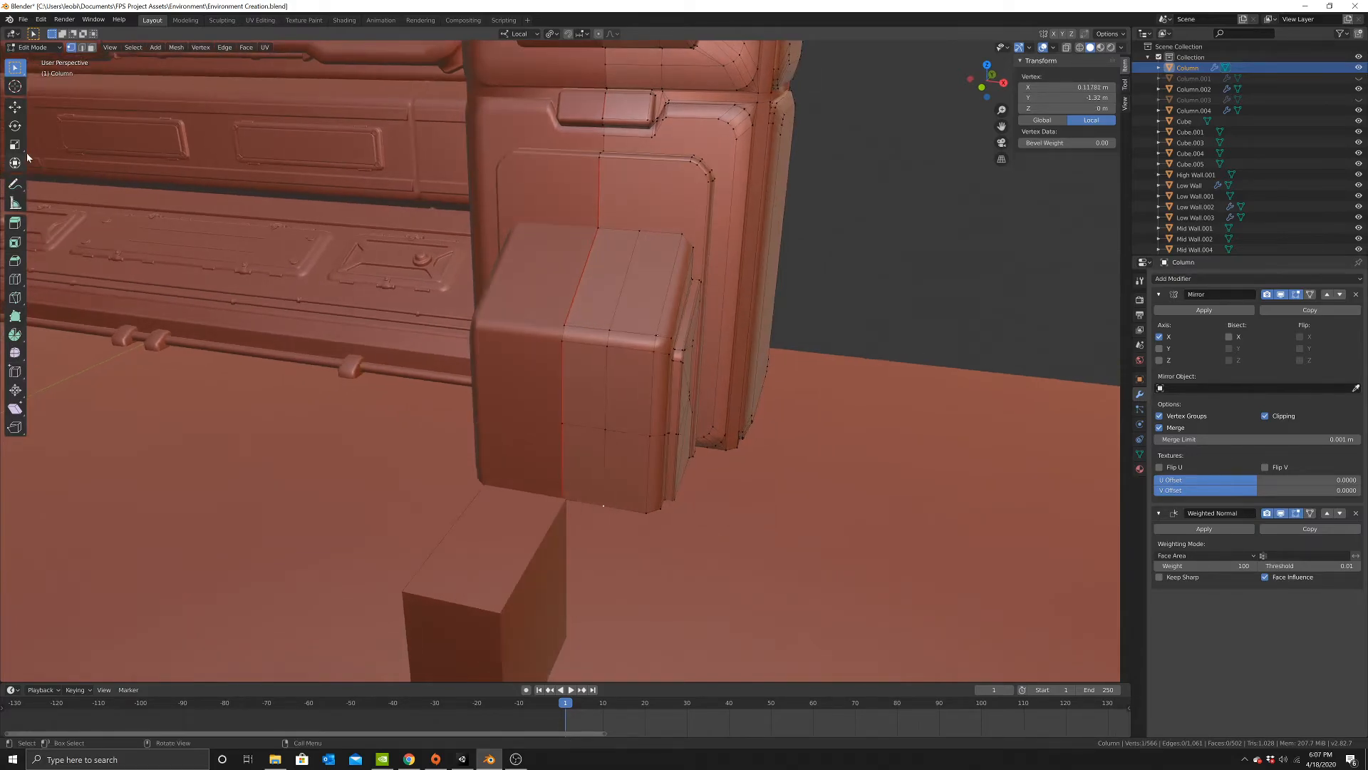
{"action": "left_click", "coordinate": [14, 107]}
{"action": "left_click_drag", "start_coordinate": [647, 515], "coordinate": [655, 516]}
Raise the two inner vertices of the horizontal cut on the base block's front.
{"action": "left_click", "coordinate": [614, 438]}
{"action": "left_click", "coordinate": [569, 428], "text": "shift"}
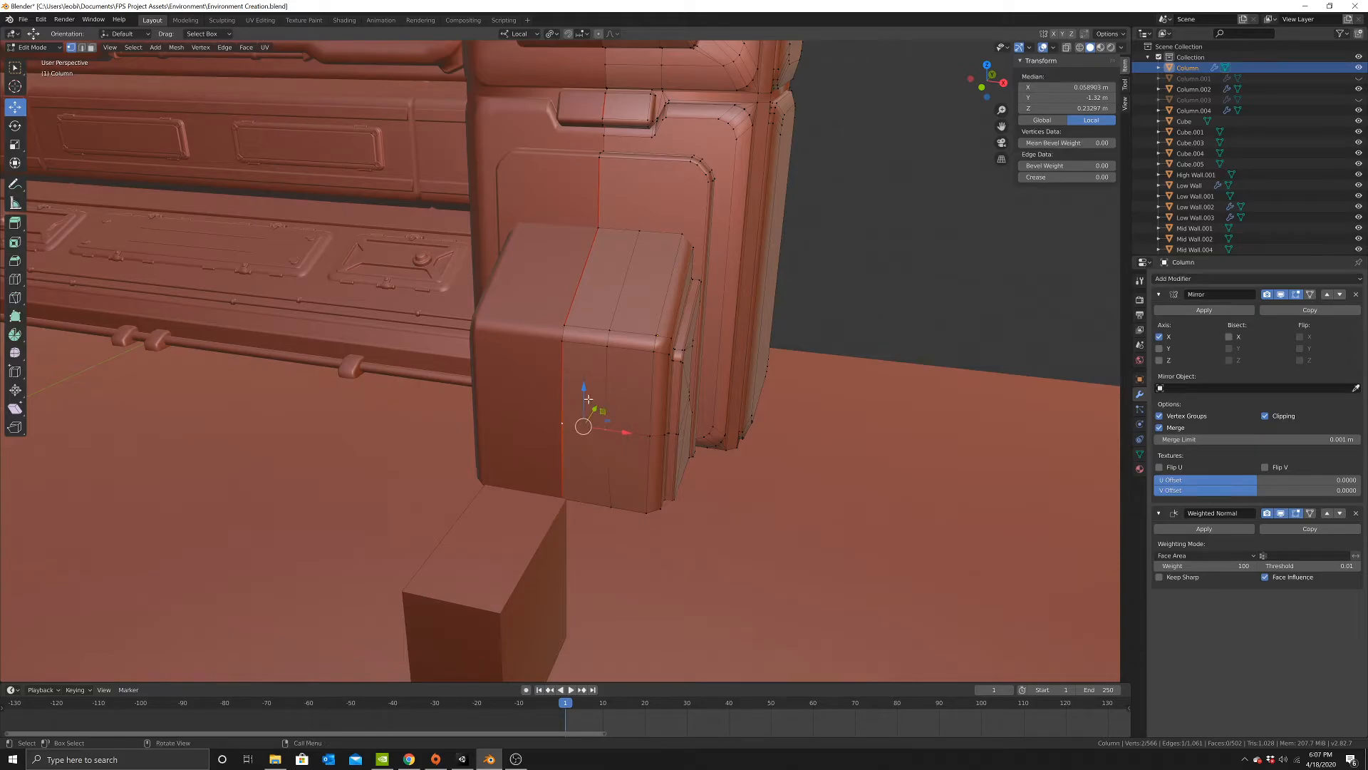
{"action": "left_click_drag", "start_coordinate": [584, 382], "coordinate": [585, 365]}
Extrude the base block's lower inner front face inward into a recess and delete the surplus face.
{"action": "left_click", "coordinate": [92, 48]}
{"action": "middle_click_drag", "start_coordinate": [677, 456], "coordinate": [584, 491]}
{"action": "left_click", "coordinate": [516, 465]}
{"action": "key", "text": "e"}
{"action": "right_click", "coordinate": [563, 470]}
{"action": "key", "text": "x"}
{"action": "left_click", "coordinate": [627, 540]}
Bevel the outer top and side edges of the recess in the base block's front.
{"action": "middle_click_drag", "start_coordinate": [627, 539], "coordinate": [200, 164]}
{"action": "key", "text": "2"}
{"action": "left_click", "coordinate": [653, 408], "text": "shift"}
{"action": "left_click", "coordinate": [677, 452], "text": "shift"}
{"action": "middle_click_drag", "start_coordinate": [680, 476], "coordinate": [703, 465]}
{"action": "key", "text": "ctrl+b"}
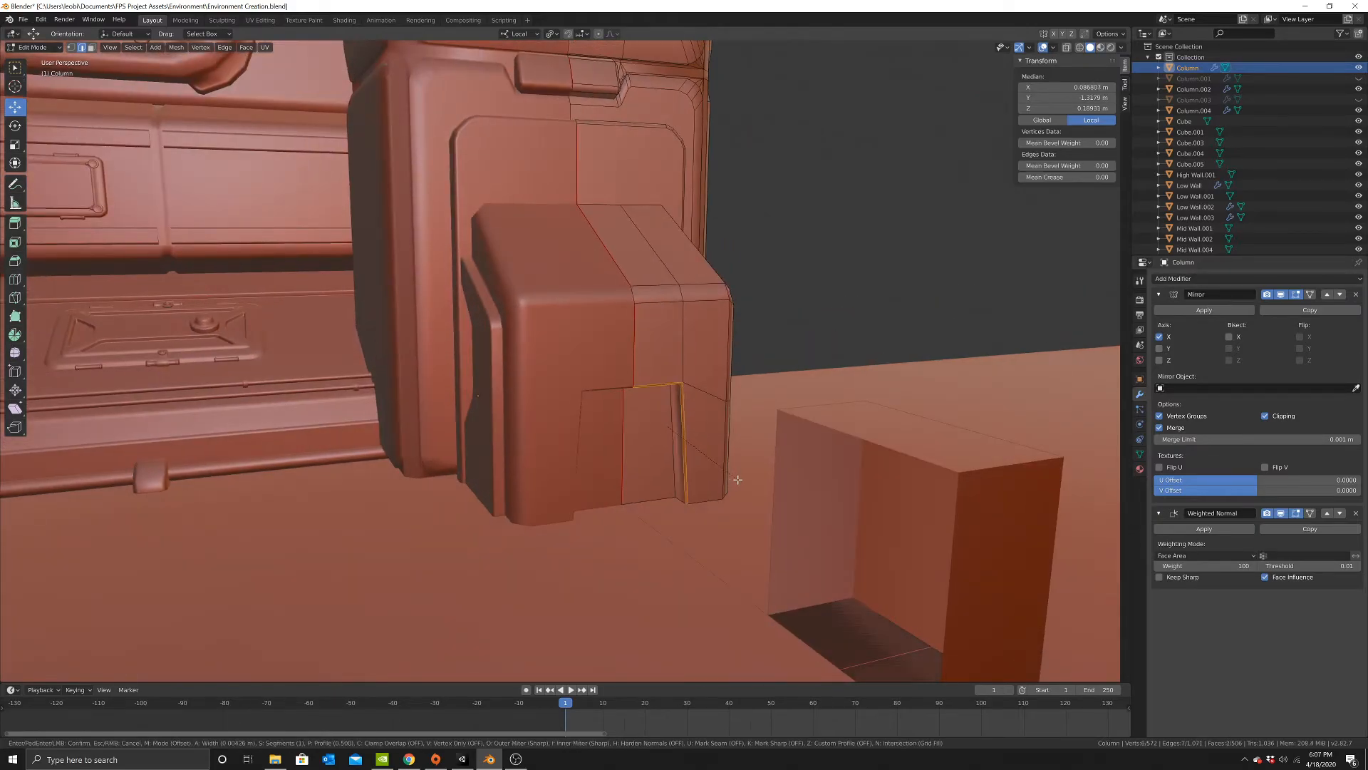
{"action": "left_click", "coordinate": [738, 479]}
Bevel the inner top and side edges where the recess meets its back face.
{"action": "key", "text": "alt+a"}
{"action": "left_click", "coordinate": [672, 451]}
{"action": "middle_click_drag", "start_coordinate": [672, 452], "coordinate": [657, 390]}
{"action": "scroll", "coordinate": [657, 389], "scroll_direction": "up", "scroll_amount": 3}
{"action": "left_click", "coordinate": [679, 364], "text": "shift"}
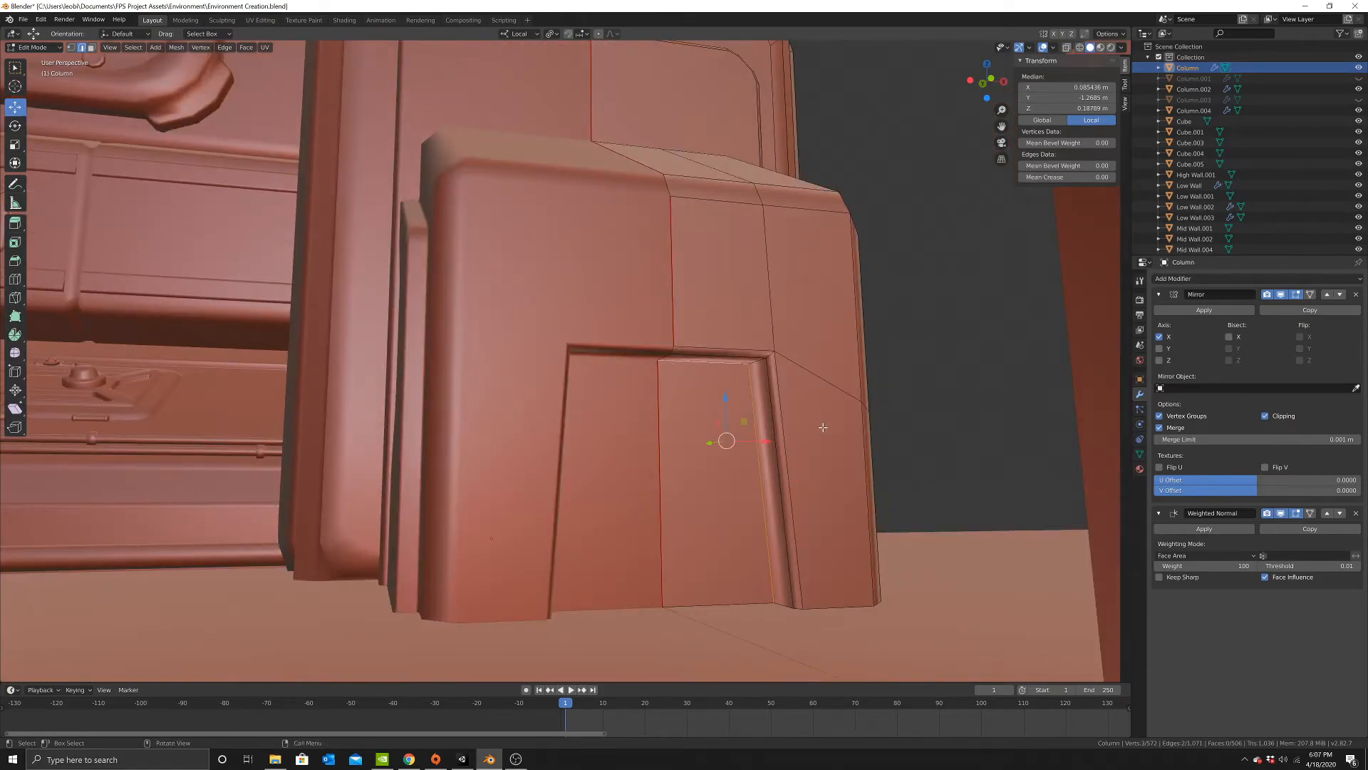
{"action": "key", "text": "ctrl+b"}
{"action": "left_click", "coordinate": [862, 429]}
{"action": "key", "text": "alt+a"}
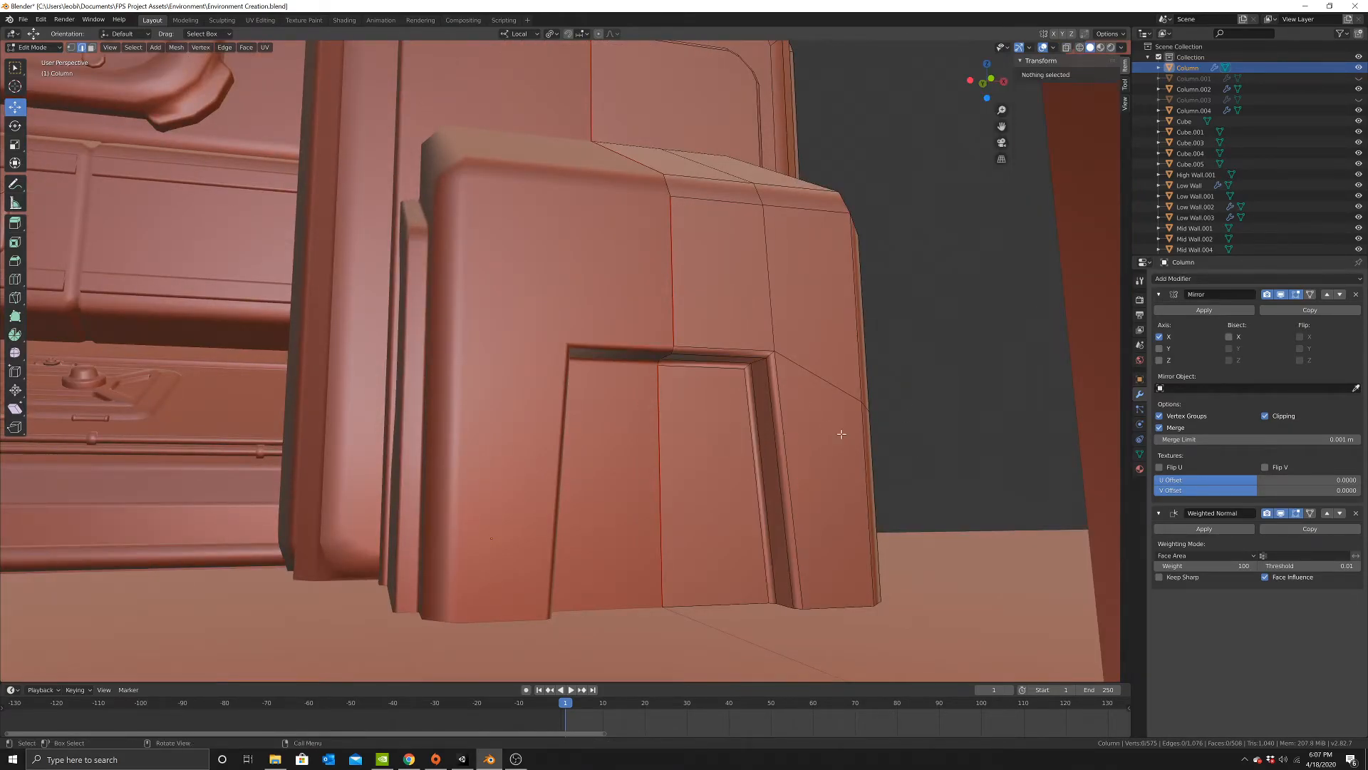
Bevel the upper corner edge of the front recess.
{"action": "scroll", "coordinate": [766, 431], "scroll_direction": "down", "scroll_amount": 5}
{"action": "middle_click_drag", "start_coordinate": [763, 429], "coordinate": [790, 352]}
{"action": "scroll", "coordinate": [758, 434], "scroll_direction": "up", "scroll_amount": 4}
{"action": "scroll", "coordinate": [790, 353], "scroll_direction": "up", "scroll_amount": 2}
{"action": "left_click", "coordinate": [784, 377]}
{"action": "scroll", "coordinate": [784, 376], "scroll_direction": "up", "scroll_amount": 1}
{"action": "key", "text": "ctrl+b"}
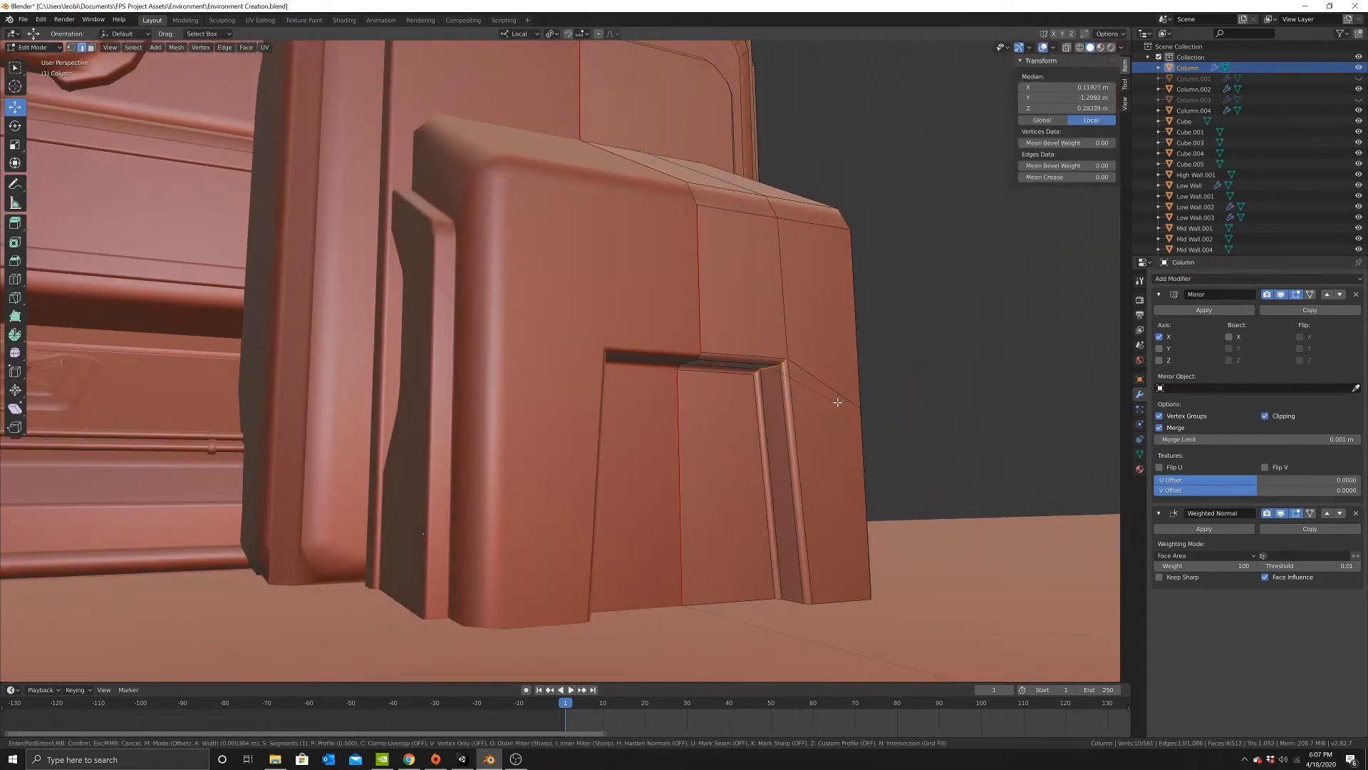
{"action": "left_click", "coordinate": [843, 400]}
{"action": "middle_click_drag", "start_coordinate": [840, 389], "coordinate": [793, 409]}
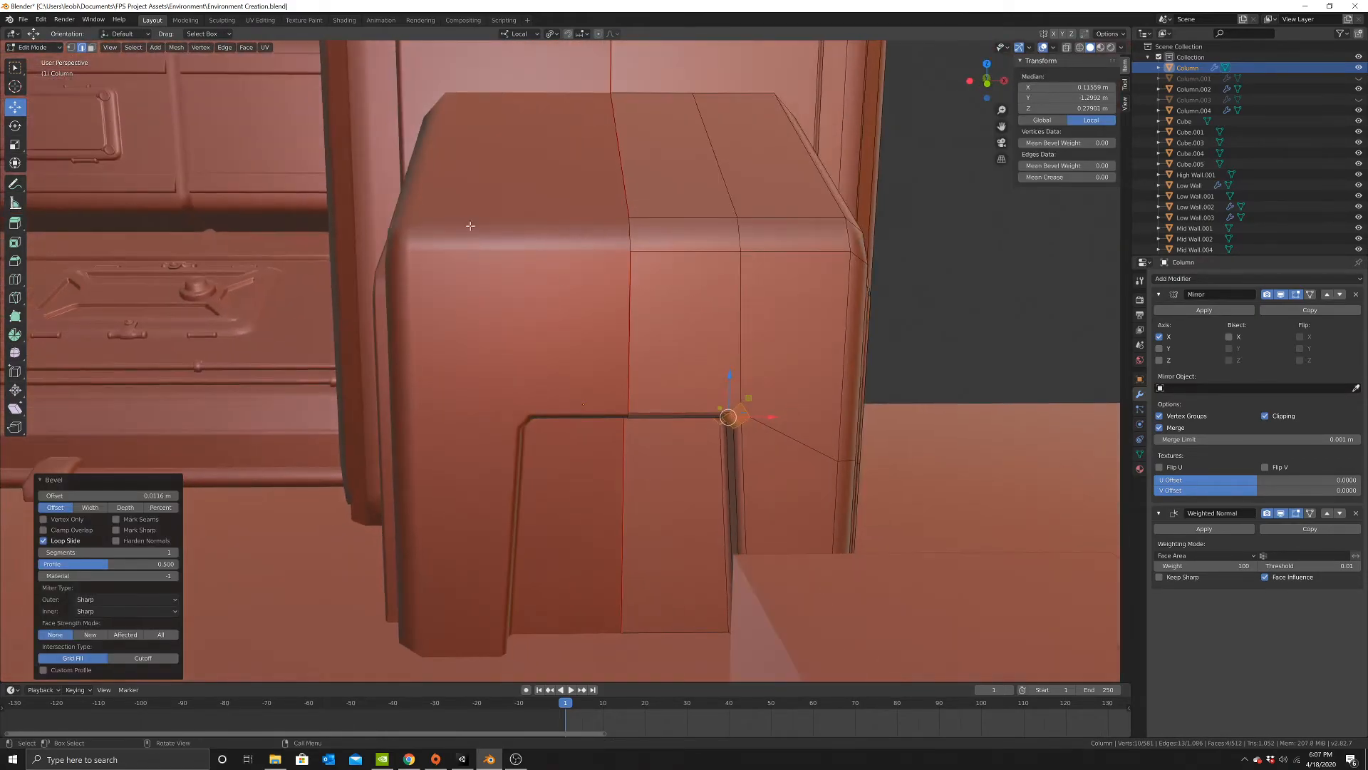
Merge the extra vertex above the recess corner into the vertex at the block's upper front edge, using At Last.
{"action": "key", "text": "1"}
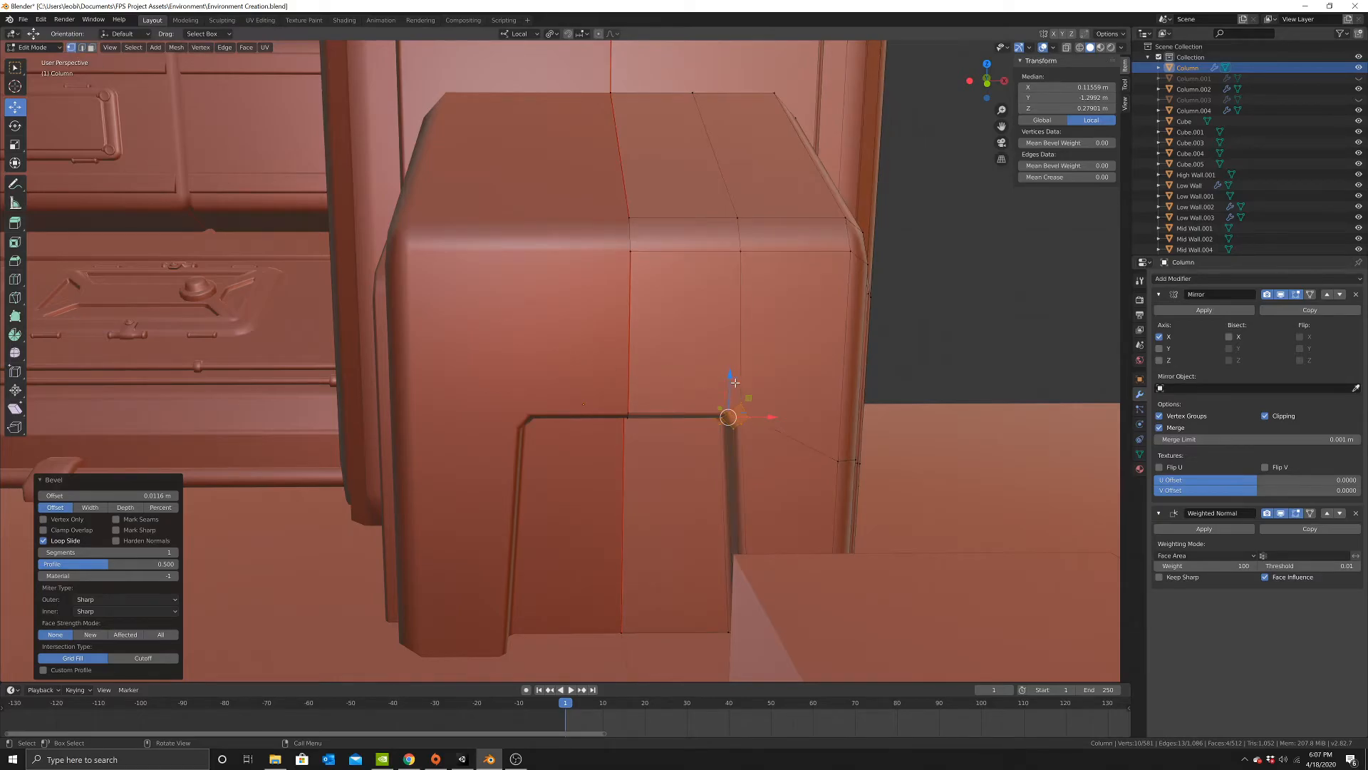
{"action": "left_click", "coordinate": [735, 384]}
{"action": "left_click", "coordinate": [743, 258], "text": "shift"}
{"action": "right_click", "coordinate": [878, 354]}
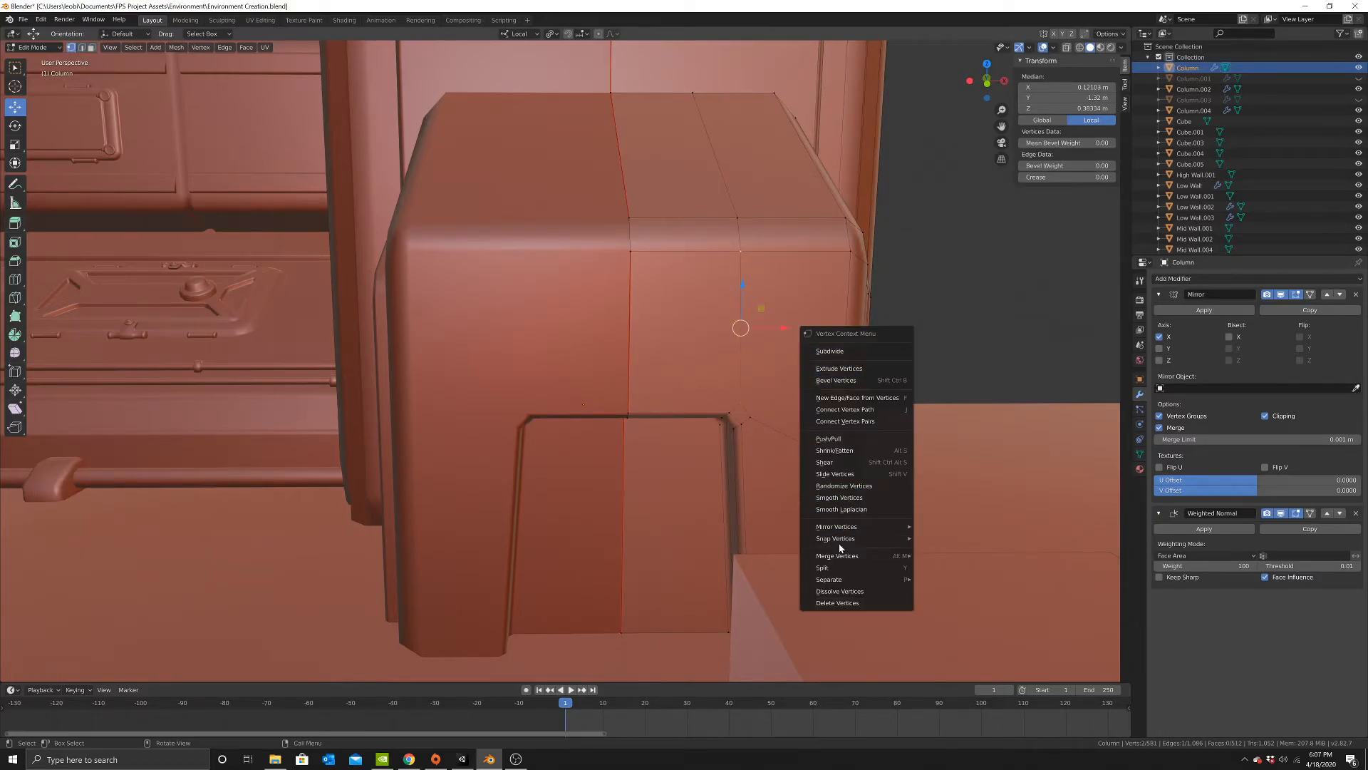
{"action": "mouse_move", "coordinate": [855, 556]}
{"action": "left_click", "coordinate": [923, 553]}
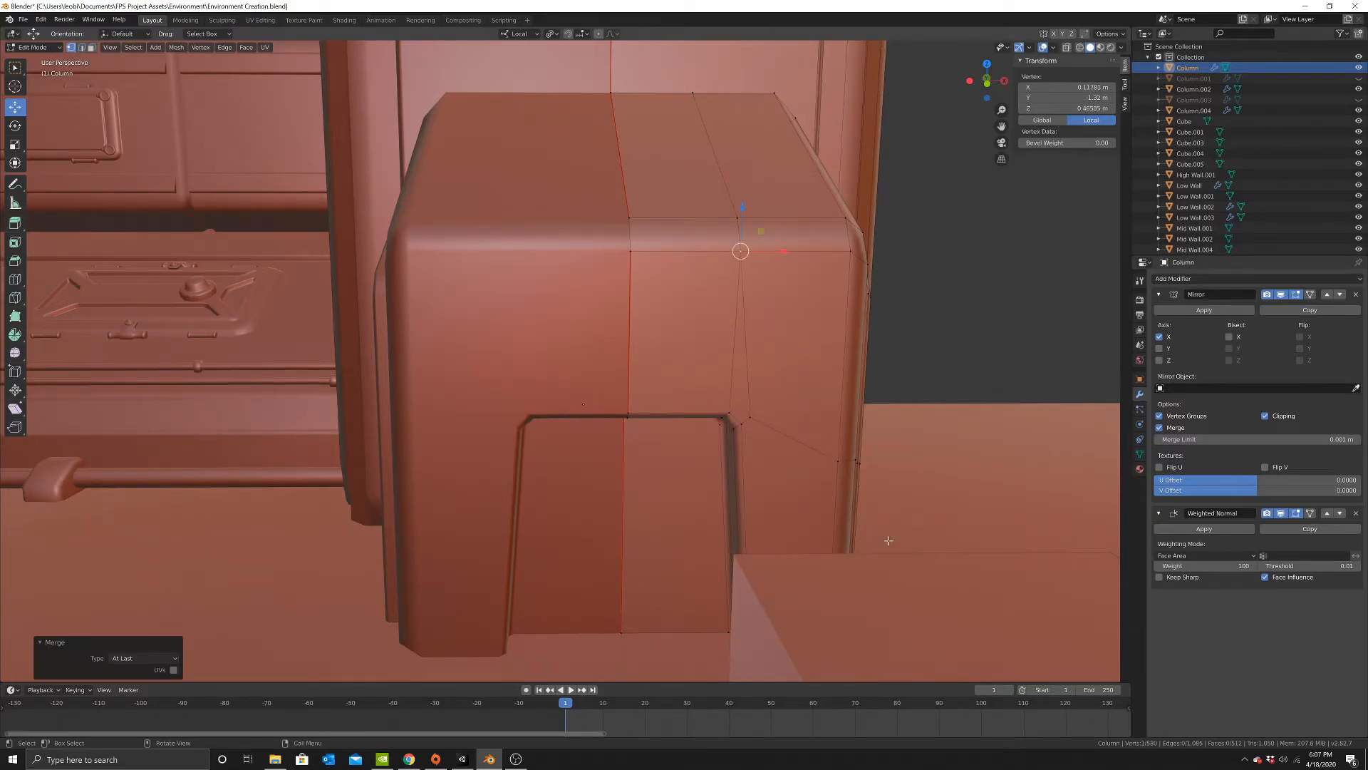
Merge the extra vertex beside the recess corner into the horizontal cut's vertex at the block's outer front edge, using At Last.
{"action": "middle_click_drag", "start_coordinate": [899, 546], "coordinate": [695, 414]}
{"action": "left_click", "coordinate": [693, 412]}
{"action": "left_click", "coordinate": [779, 460], "text": "shift"}
{"action": "right_click", "coordinate": [893, 464]}
{"action": "mouse_move", "coordinate": [892, 464]}
{"action": "left_click", "coordinate": [946, 472]}
Move the two vertices of the vertical cut's edge on the block's top 0.0357 m outward along X.
{"action": "middle_click_drag", "start_coordinate": [946, 472], "coordinate": [731, 348]}
{"action": "key", "text": "Tab"}
{"action": "scroll", "coordinate": [712, 371], "scroll_direction": "down", "scroll_amount": 3}
{"action": "mouse_move", "coordinate": [698, 399]}
{"action": "middle_mouse_down"}
{"action": "mouse_move", "coordinate": [730, 400]}
{"action": "mouse_move", "coordinate": [584, 350]}
{"action": "mouse_move", "coordinate": [631, 353]}
{"action": "mouse_move", "coordinate": [630, 412]}
{"action": "mouse_move", "coordinate": [688, 428]}
{"action": "mouse_move", "coordinate": [705, 417]}
{"action": "middle_mouse_up"}
{"action": "key", "text": "Tab"}
{"action": "scroll", "coordinate": [610, 401], "scroll_direction": "up", "scroll_amount": 6}
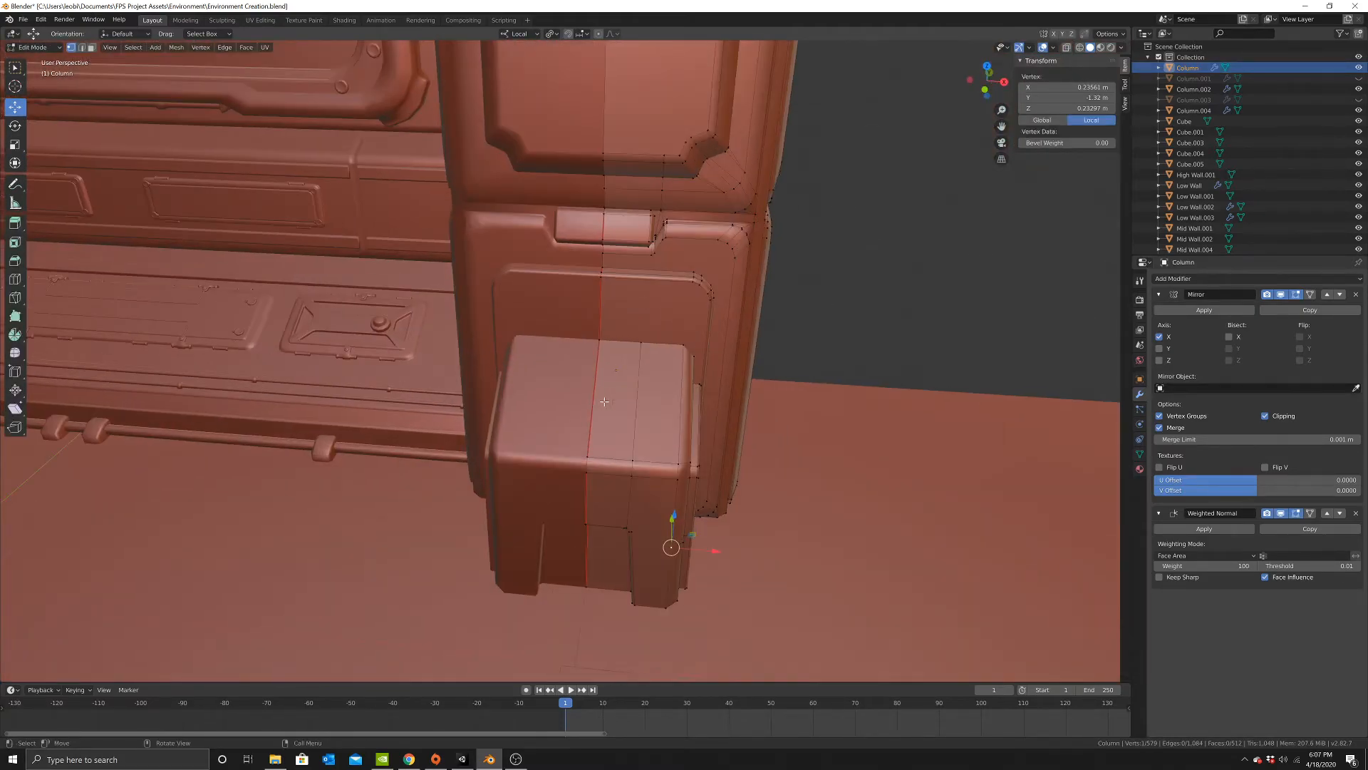
{"action": "key", "text": "alt+a"}
{"action": "left_click", "coordinate": [613, 331]}
{"action": "left_click", "coordinate": [598, 498], "text": "shift"}
{"action": "mouse_move", "coordinate": [650, 418]}
{"action": "left_mouse_down"}
{"action": "mouse_move", "coordinate": [675, 413]}
{"action": "mouse_move", "coordinate": [665, 407]}
{"action": "left_mouse_up"}
Add a centred loop cut across the sloped top of the base block.
{"action": "middle_click_drag", "start_coordinate": [665, 406], "coordinate": [391, 349]}
{"action": "left_click", "coordinate": [20, 280]}
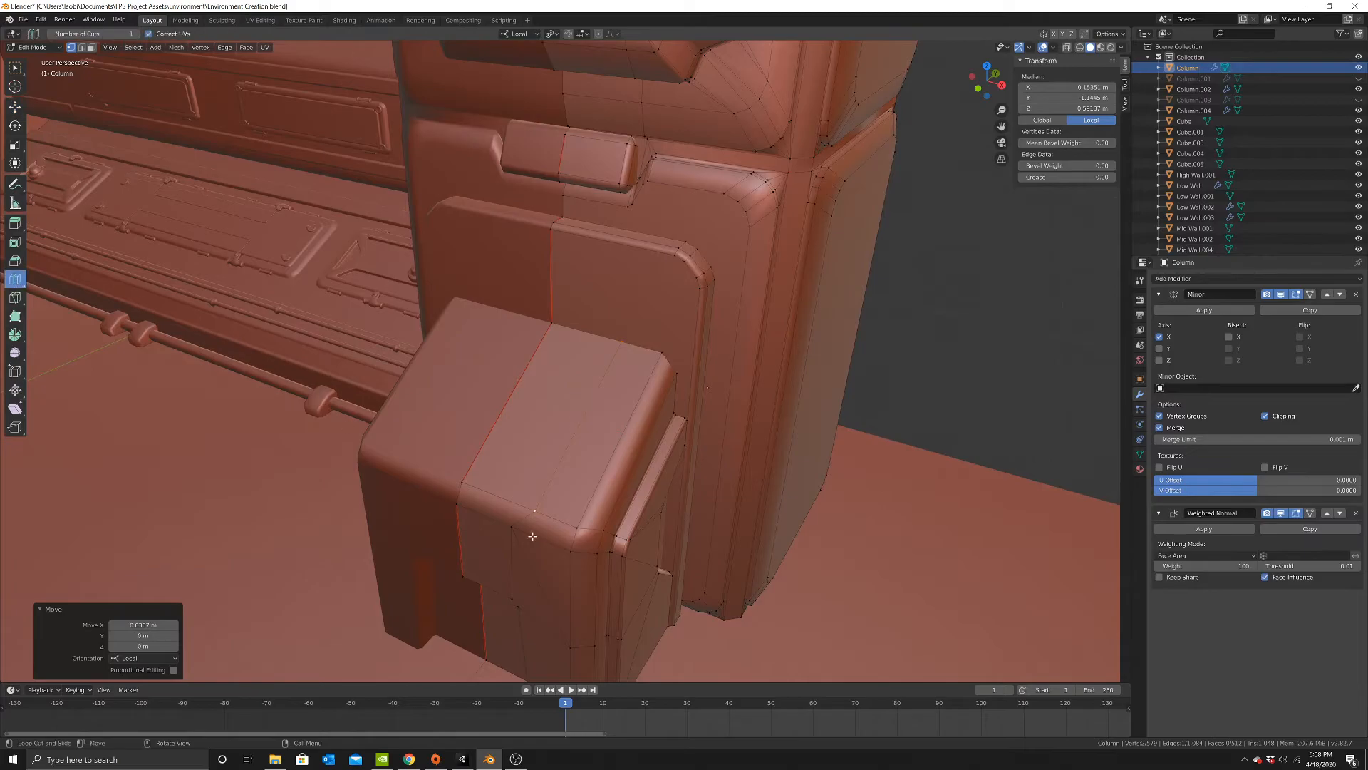
{"action": "left_click", "coordinate": [564, 476]}
Try Edge Split on the new loop cut across the block's top and undo it.
{"action": "right_click", "coordinate": [716, 425]}
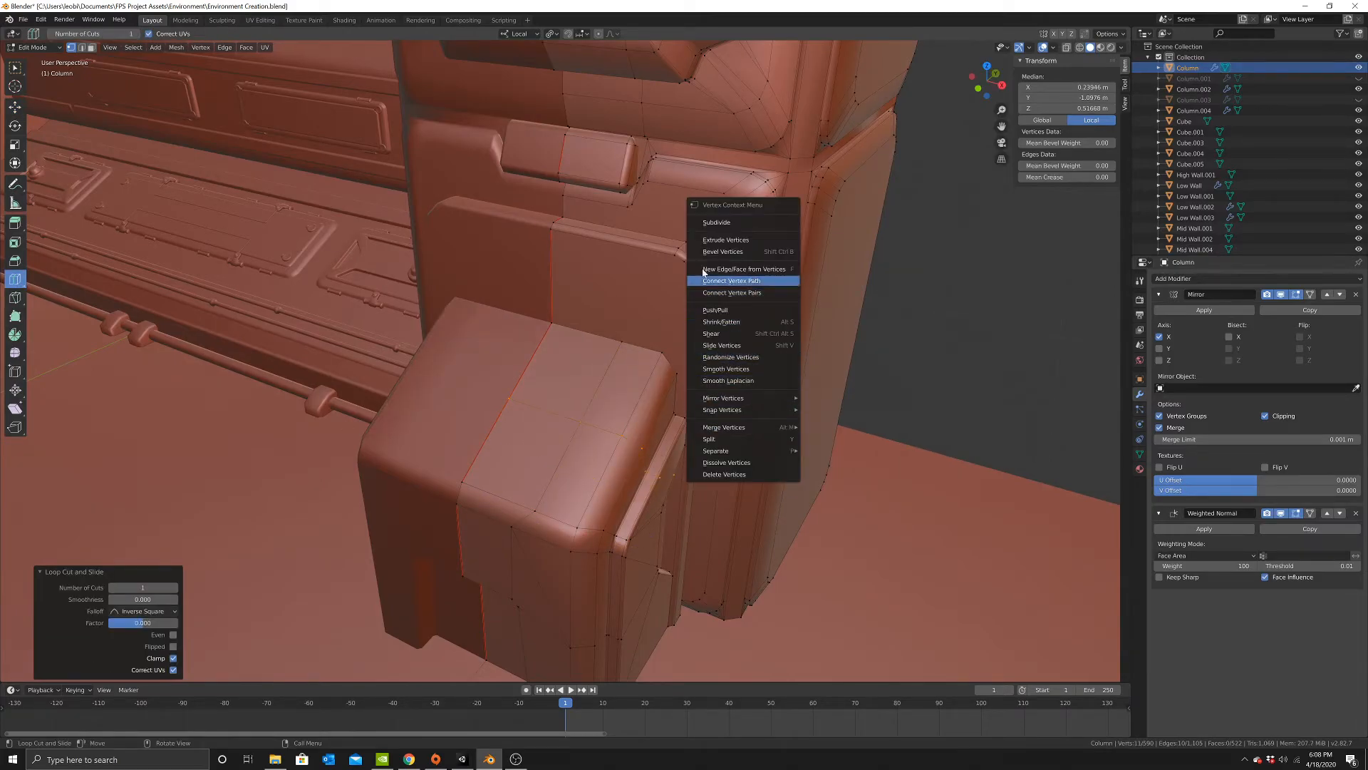
{"action": "right_click", "coordinate": [798, 290]}
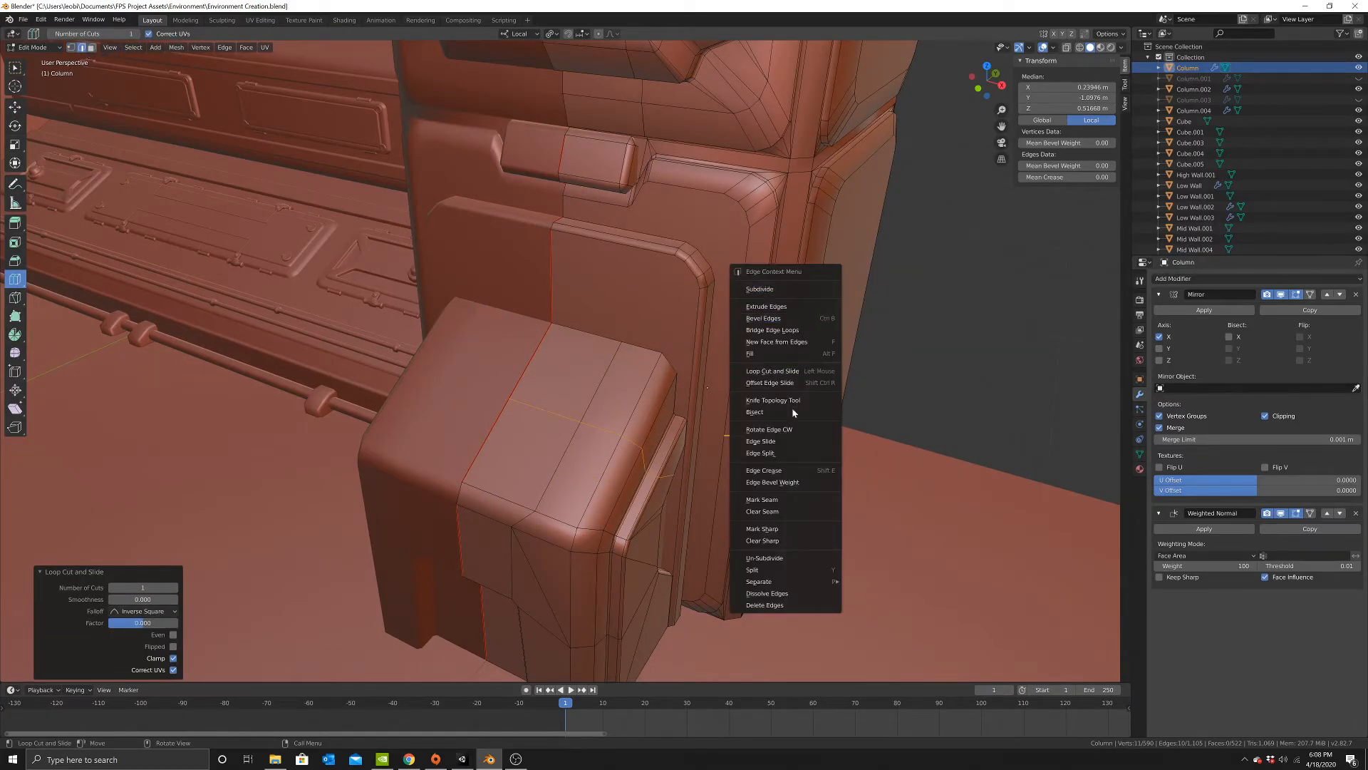
{"action": "left_click", "coordinate": [782, 453]}
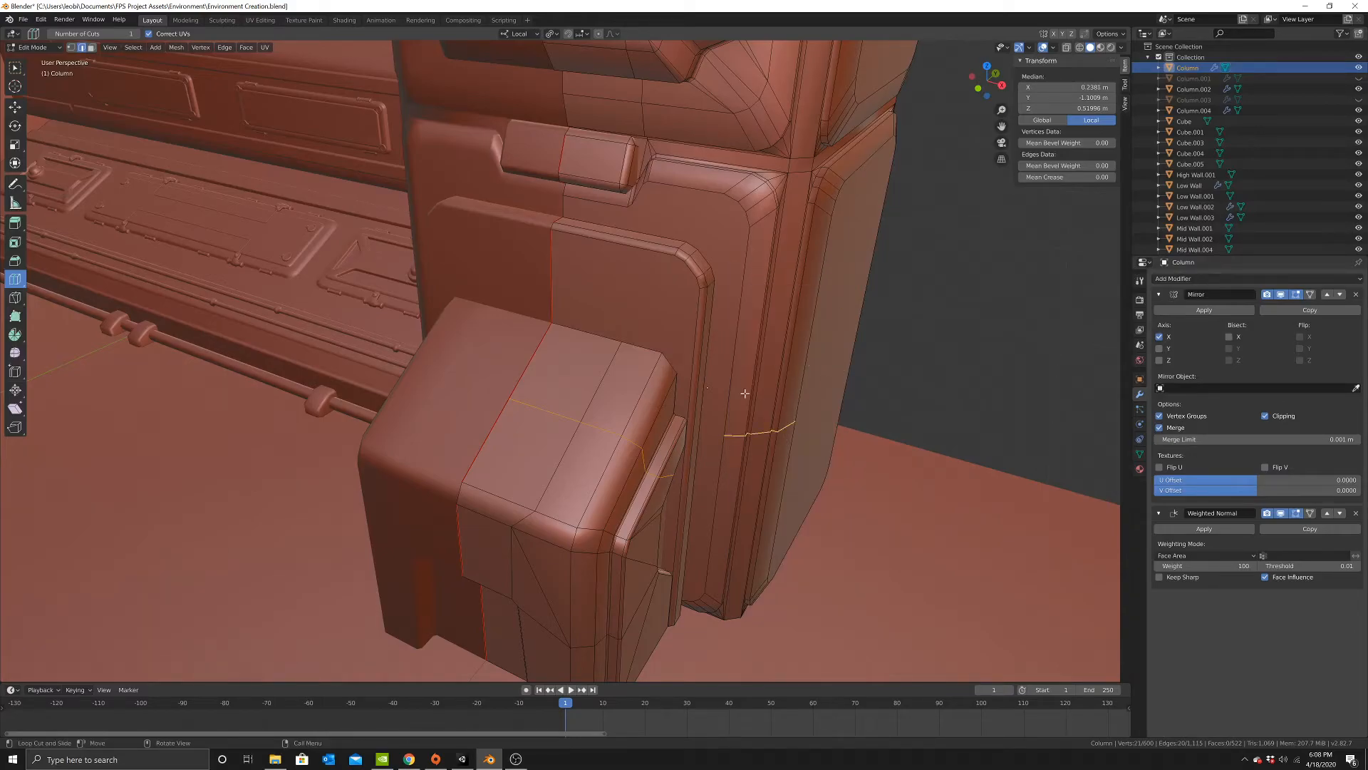
{"action": "right_click", "coordinate": [747, 396]}
{"action": "left_click", "coordinate": [715, 387]}
{"action": "left_click", "coordinate": [553, 441]}
{"action": "key", "text": "ctrl+z"}
{"action": "key", "text": "ctrl+z"}
Edge Slide the top loop cut towards the front of the base block by a factor of about 0.507.
{"action": "right_click", "coordinate": [917, 329]}
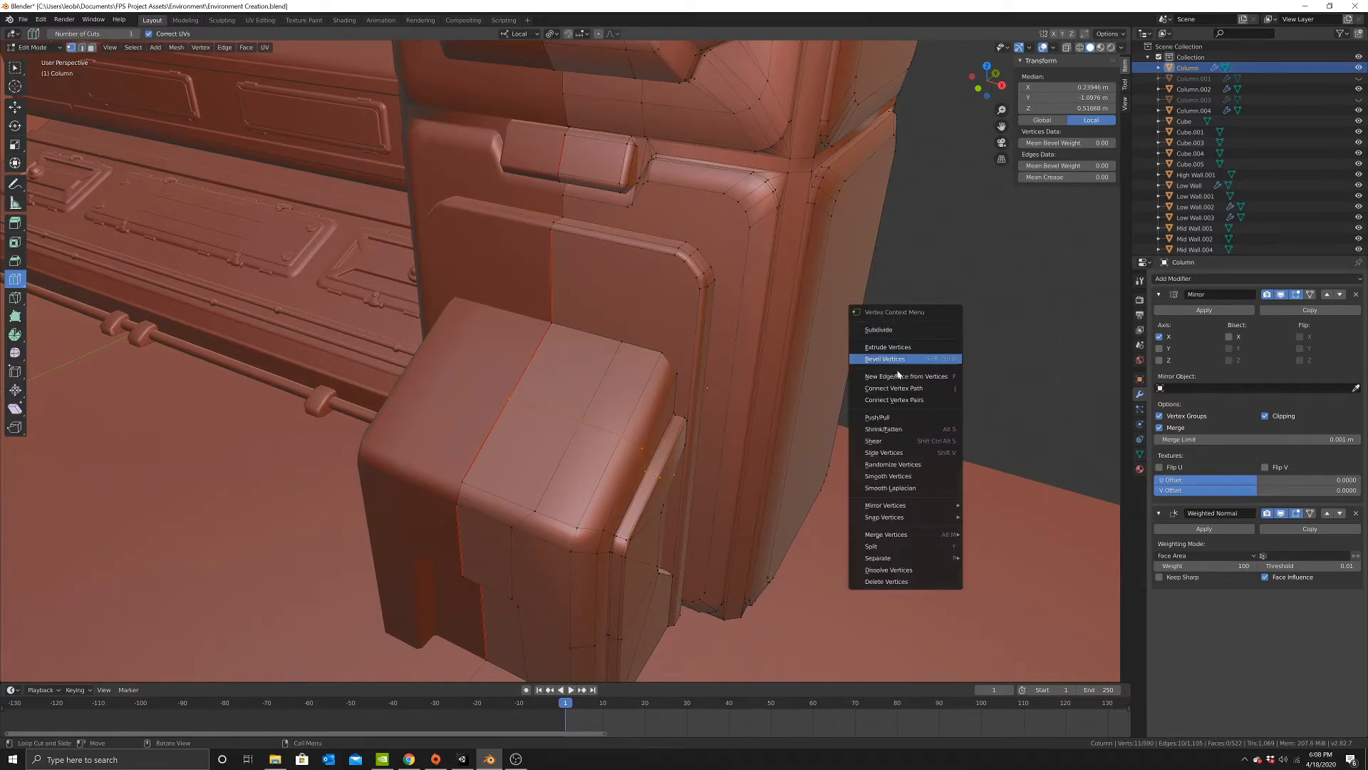
{"action": "left_click", "coordinate": [81, 48]}
{"action": "right_click", "coordinate": [751, 198]}
{"action": "left_click", "coordinate": [724, 198]}
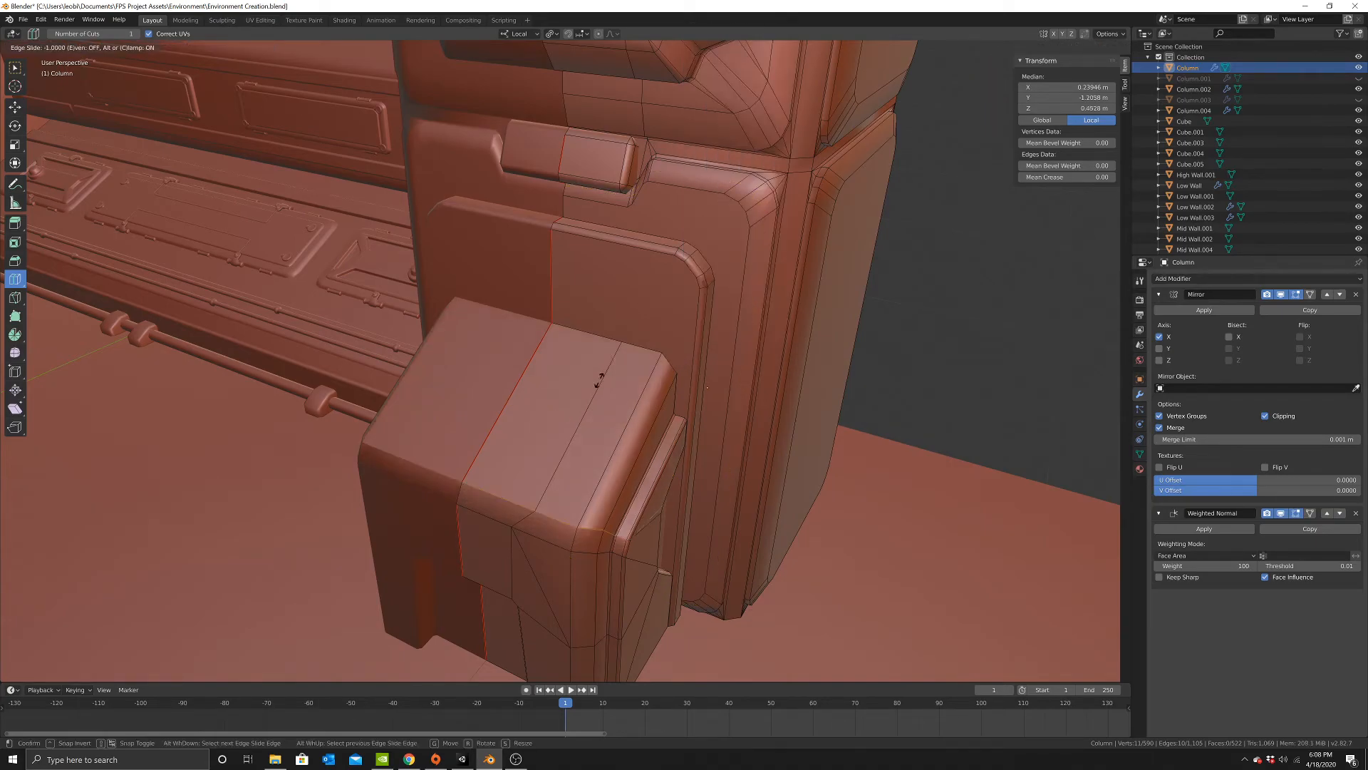
{"action": "right_click", "coordinate": [585, 308]}
{"action": "right_click", "coordinate": [582, 307]}
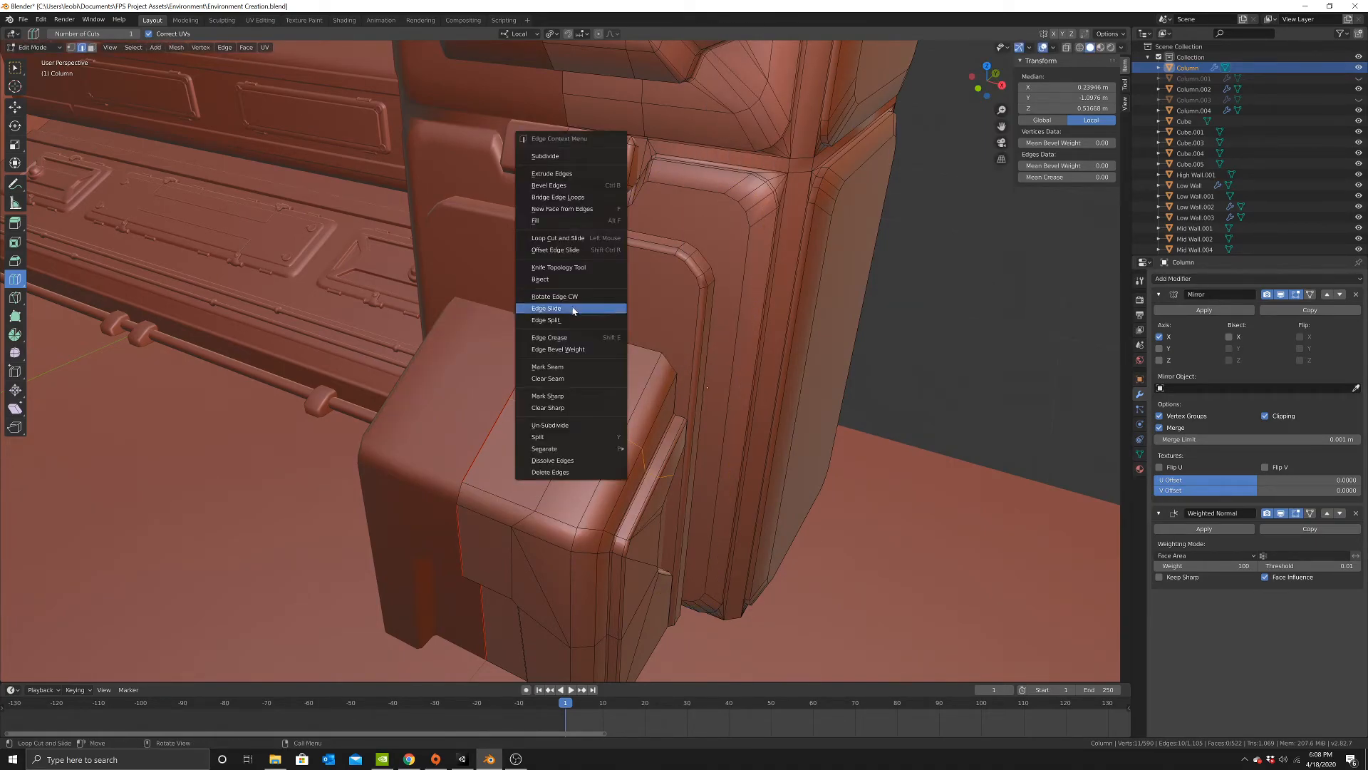
{"action": "left_click", "coordinate": [572, 310]}
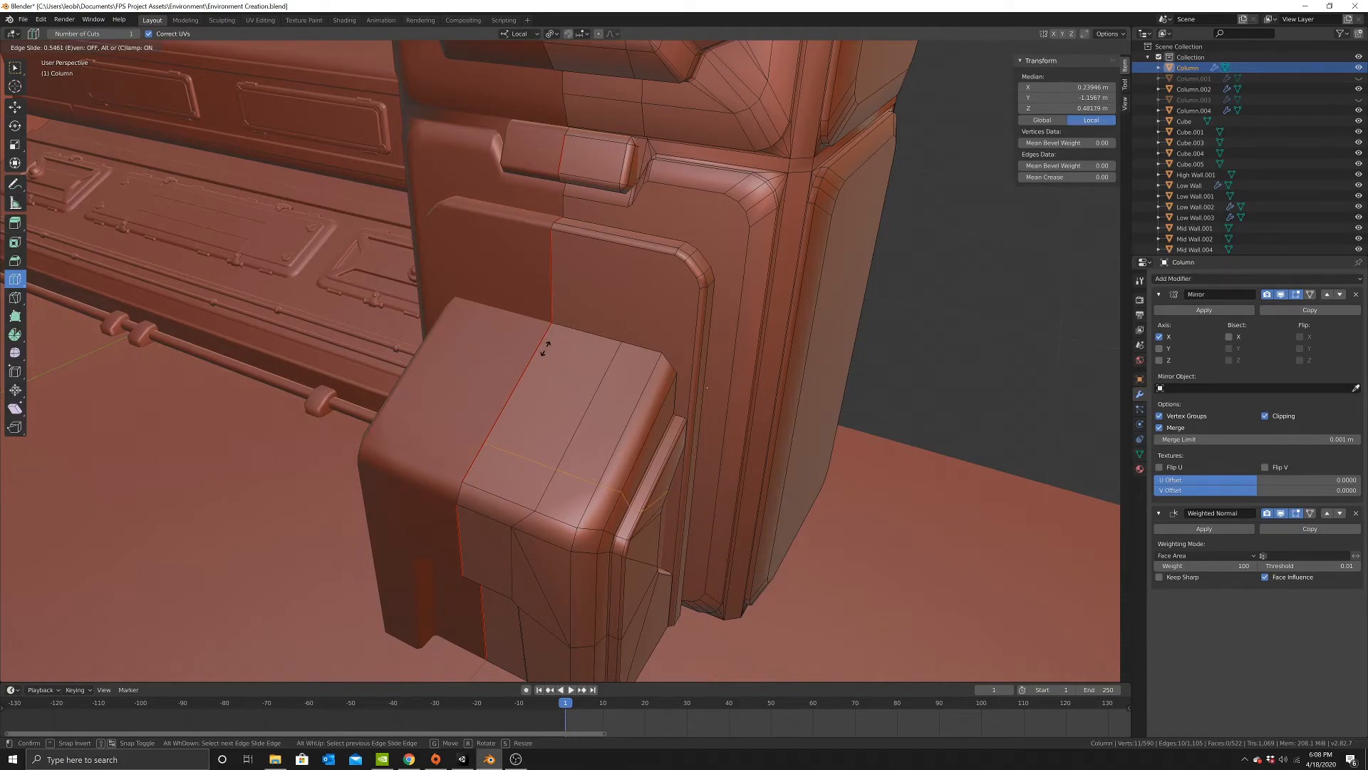
{"action": "left_click", "coordinate": [550, 347]}
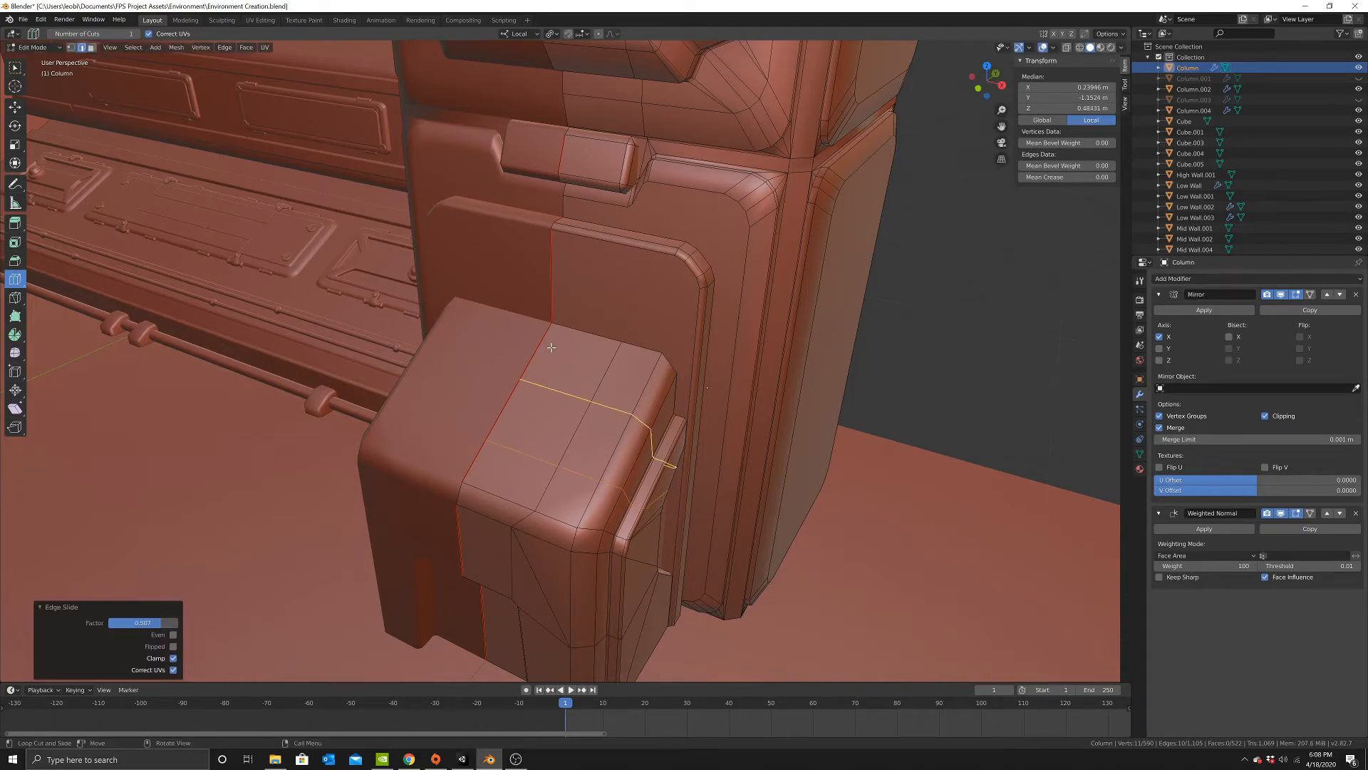
Extrude the rear inner face on the base block's top outward by 0.03 m to form a raised panel.
{"action": "left_click", "coordinate": [92, 48]}
{"action": "middle_click_drag", "start_coordinate": [473, 291], "coordinate": [460, 277]}
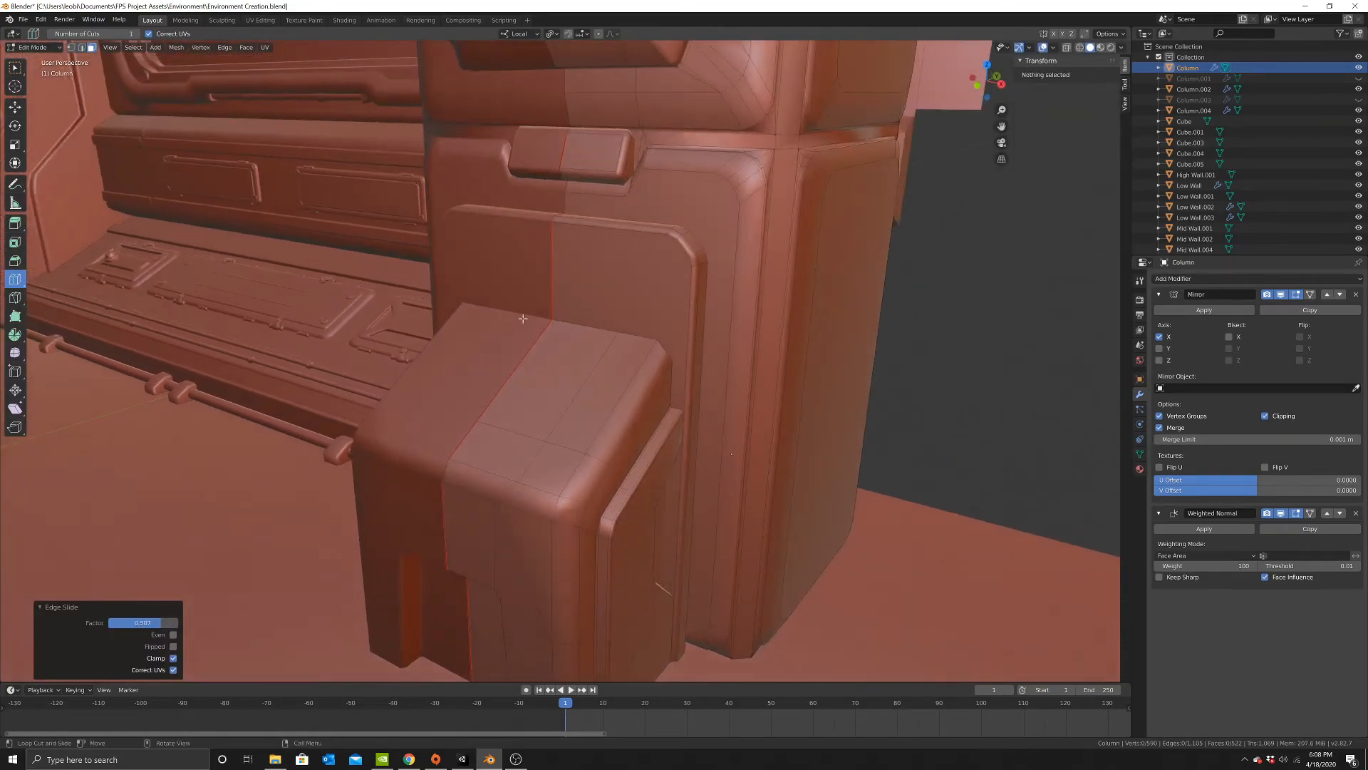
{"action": "left_click", "coordinate": [15, 67]}
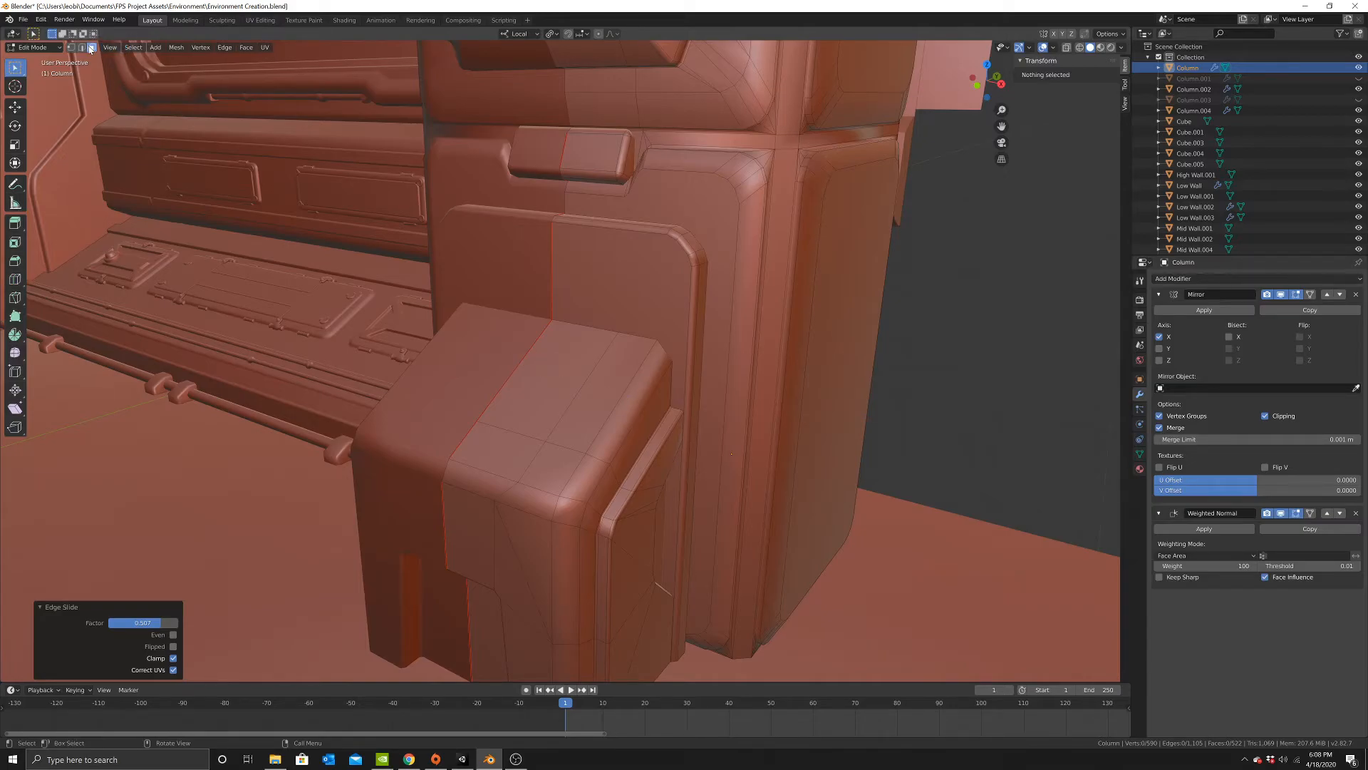
{"action": "left_click", "coordinate": [524, 381]}
{"action": "middle_click_drag", "start_coordinate": [524, 382], "coordinate": [522, 370]}
{"action": "key", "text": "e"}
{"action": "left_click", "coordinate": [524, 360], "text": "ctrl"}
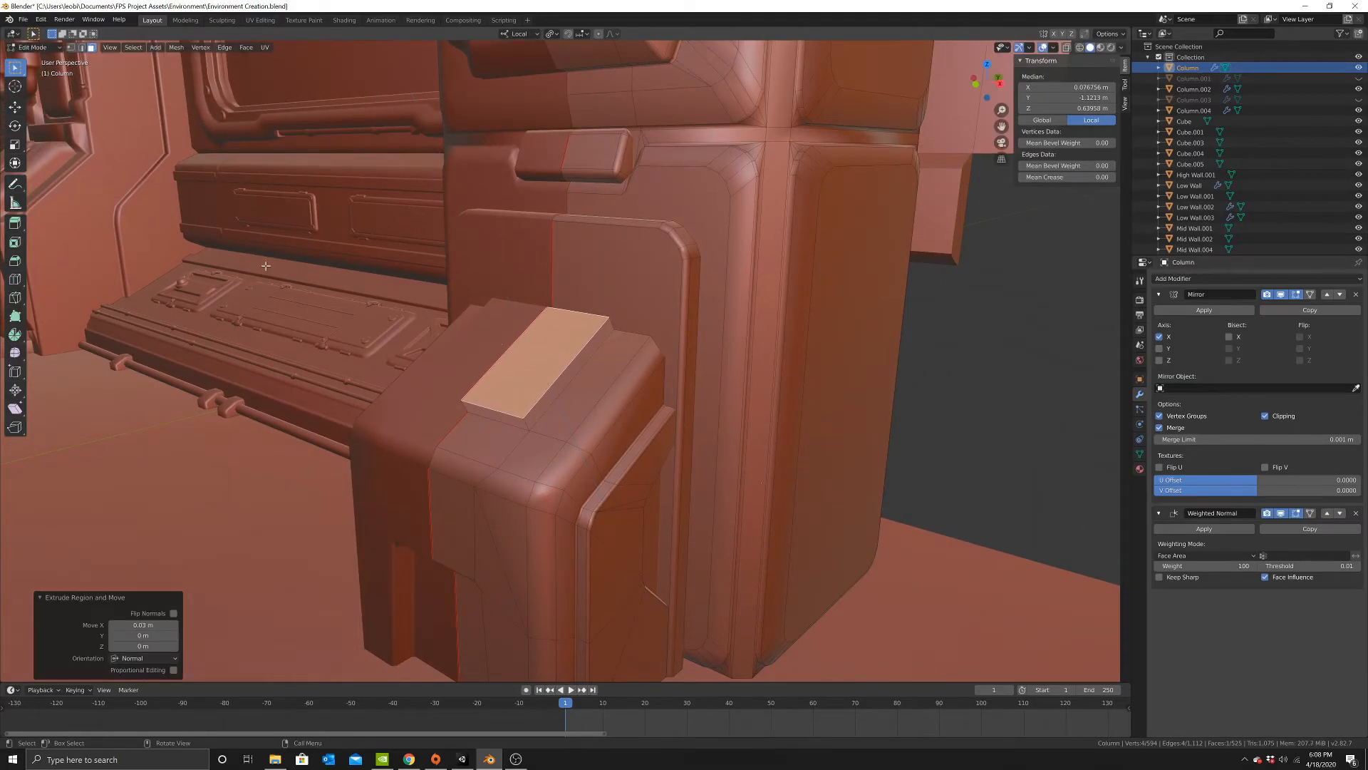
Bevel the outer front corner edge of the raised panel on the block's top.
{"action": "left_click", "coordinate": [82, 47], "text": "shift"}
{"action": "middle_click_drag", "start_coordinate": [534, 428], "coordinate": [551, 433]}
{"action": "left_click", "coordinate": [520, 437]}
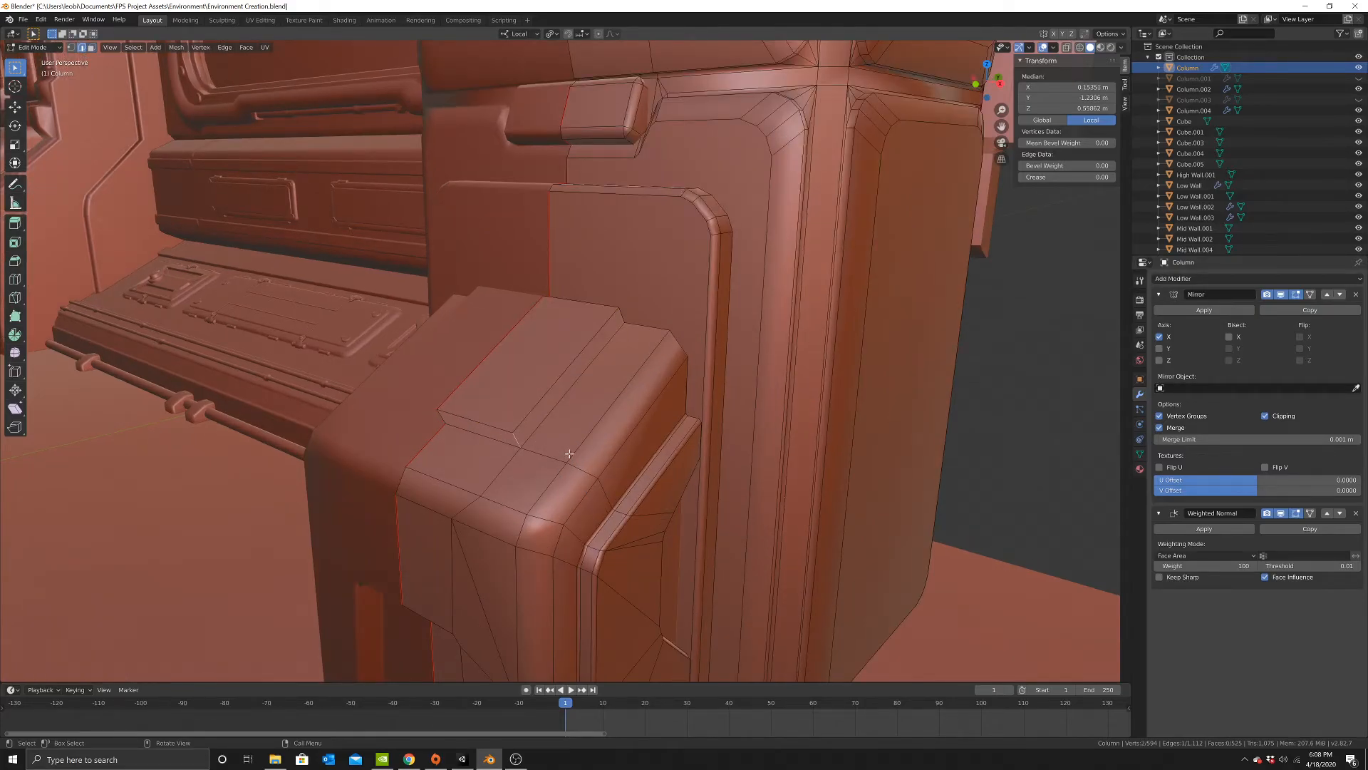
{"action": "key", "text": "ctrl+b"}
{"action": "left_click", "coordinate": [534, 443]}
{"action": "left_click", "coordinate": [497, 437]}
{"action": "key", "text": "ctrl+b"}
{"action": "scroll", "coordinate": [561, 438], "scroll_direction": "up", "scroll_amount": 1}
{"action": "left_click", "coordinate": [561, 438]}
{"action": "left_click", "coordinate": [1032, 420]}
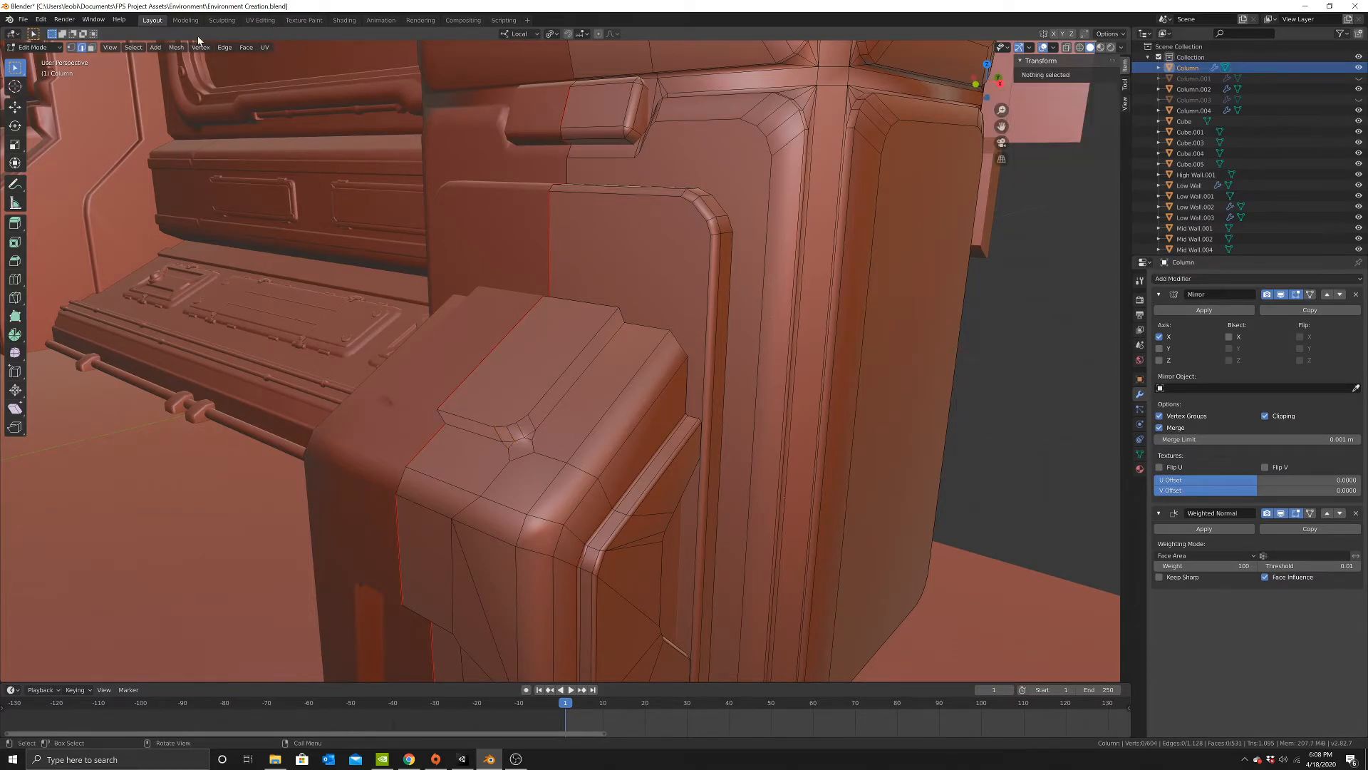
Merge the extra front vertex at the raised panel's bevelled corner into the block's top front edge vertex, using At Last.
{"action": "left_click", "coordinate": [70, 47]}
{"action": "left_click", "coordinate": [510, 458]}
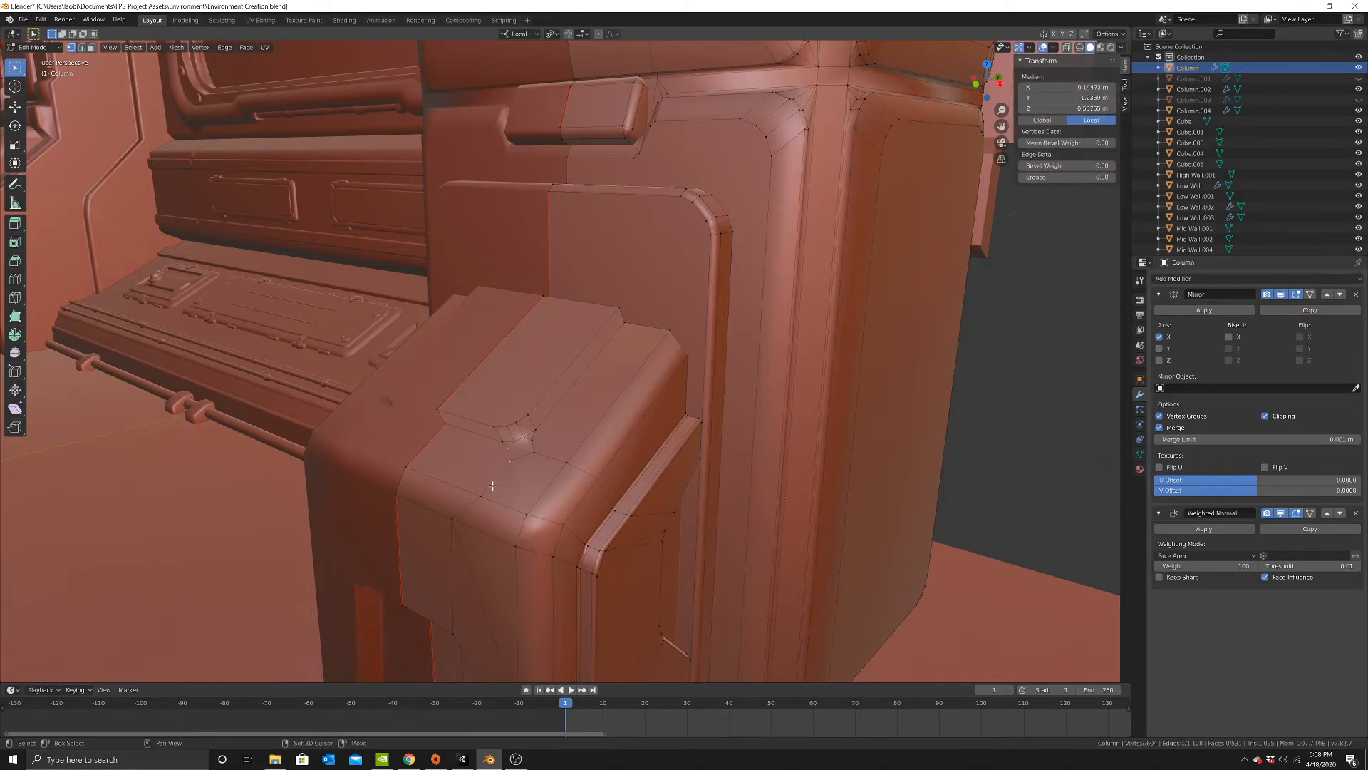
{"action": "right_click", "coordinate": [698, 473]}
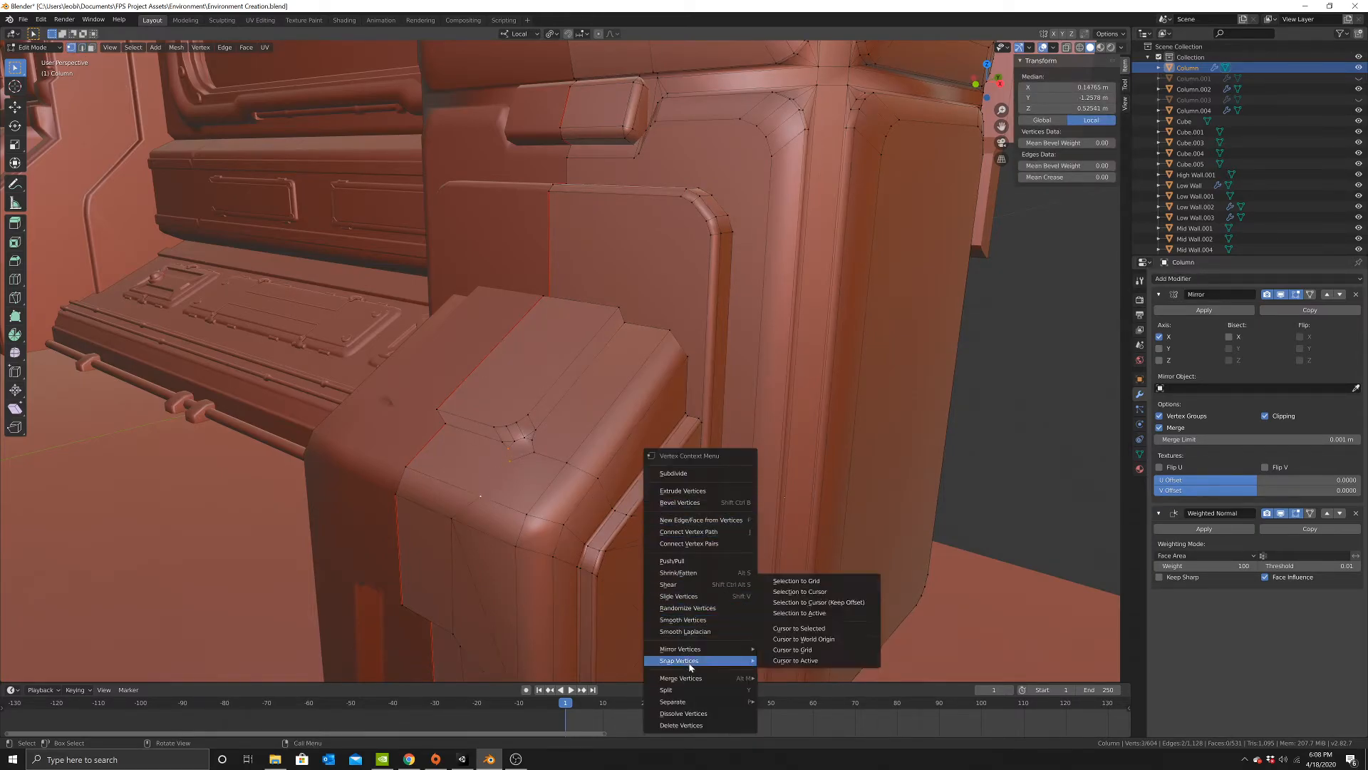
{"action": "mouse_move", "coordinate": [700, 681]}
{"action": "left_click", "coordinate": [783, 627]}
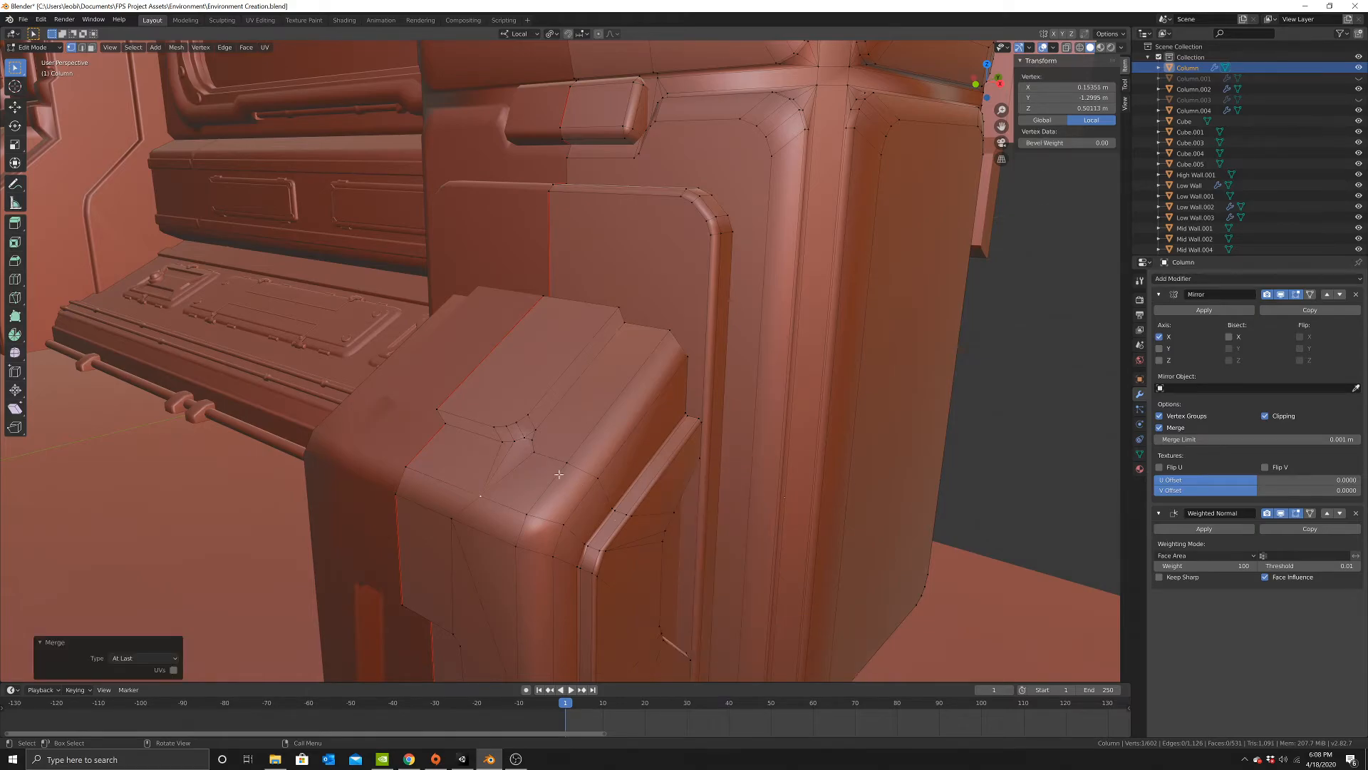
Merge the extra side vertex at the raised panel's bevelled corner into the outer vertex beside it, using At Last.
{"action": "left_click", "coordinate": [535, 453]}
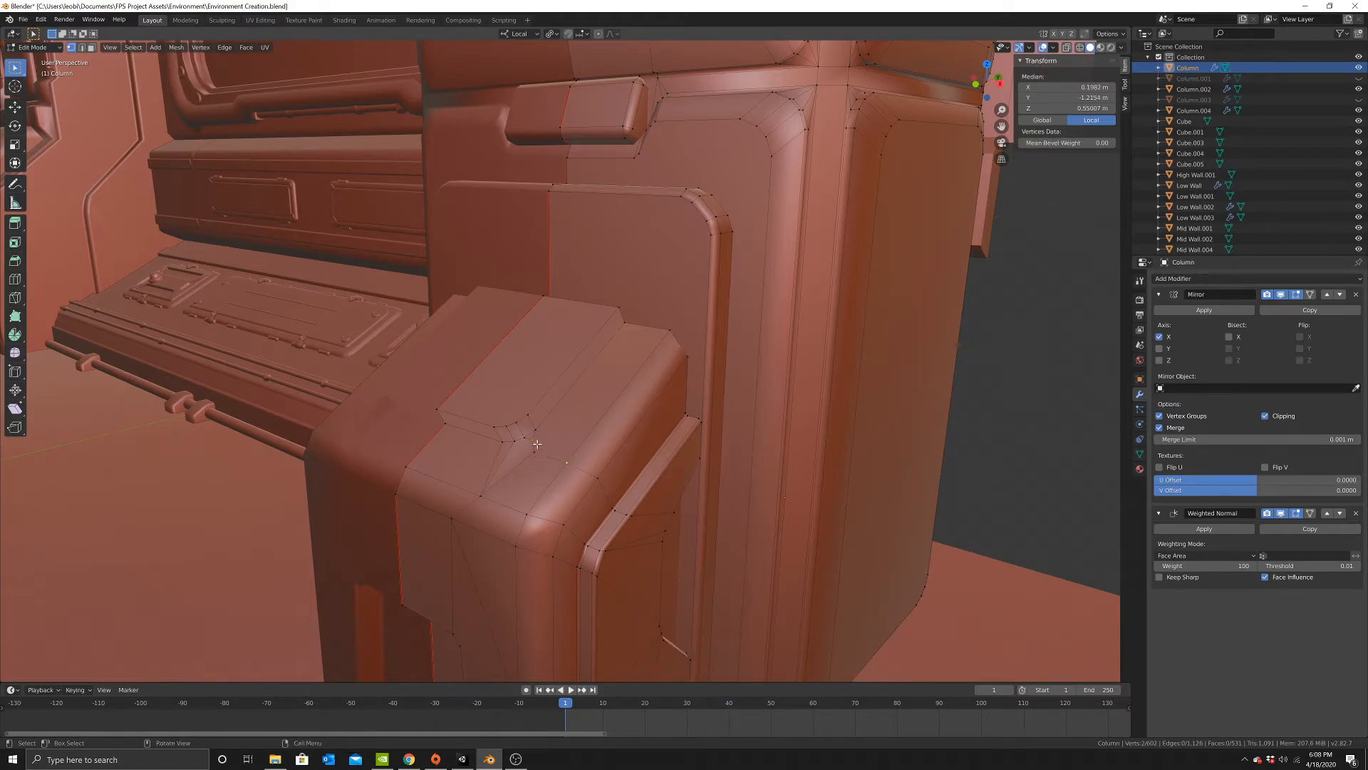
{"action": "left_click", "coordinate": [536, 444], "text": "shift"}
{"action": "right_click", "coordinate": [666, 456]}
{"action": "mouse_move", "coordinate": [670, 456]}
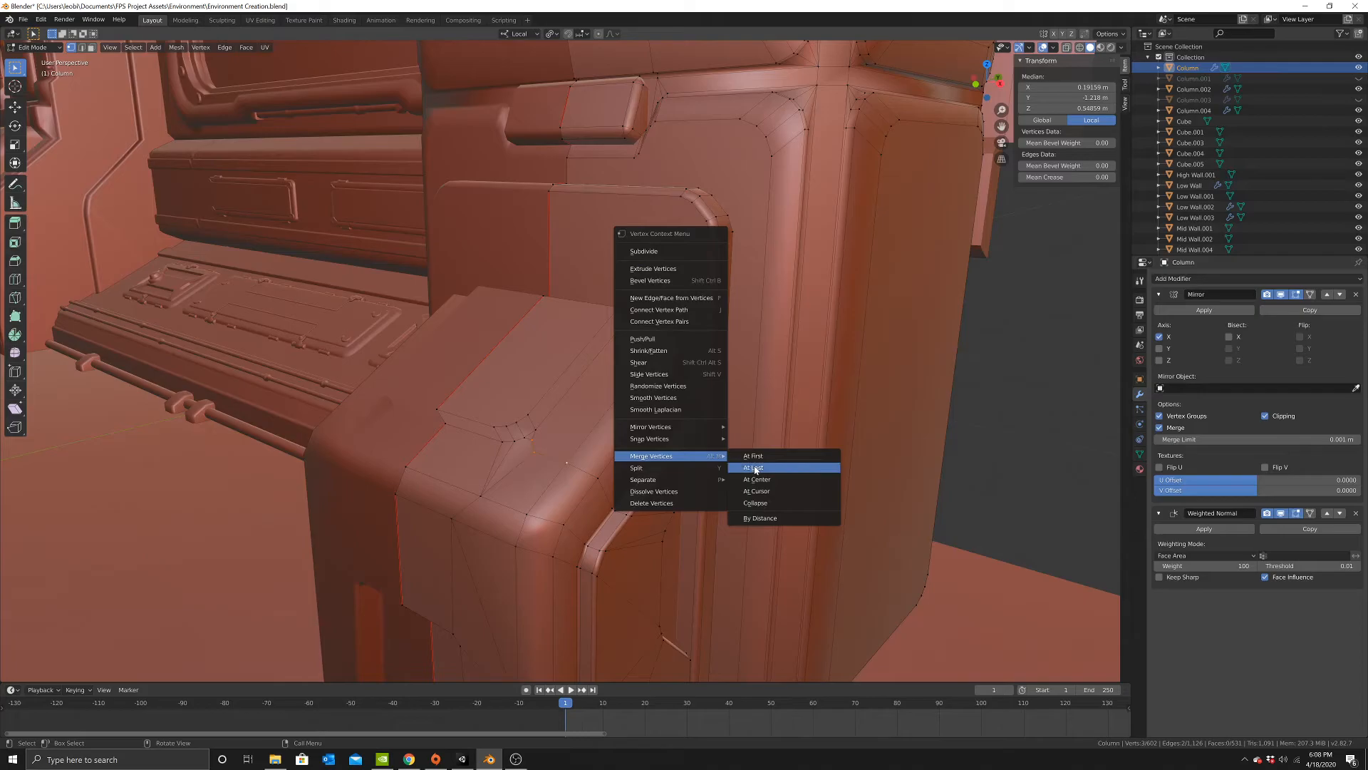
{"action": "left_click", "coordinate": [755, 469]}
Bevel the upper and lower edge loops around the raised top panel and check the column in Object Mode.
{"action": "middle_click_drag", "start_coordinate": [428, 321], "coordinate": [219, 168]}
{"action": "left_click", "coordinate": [82, 46]}
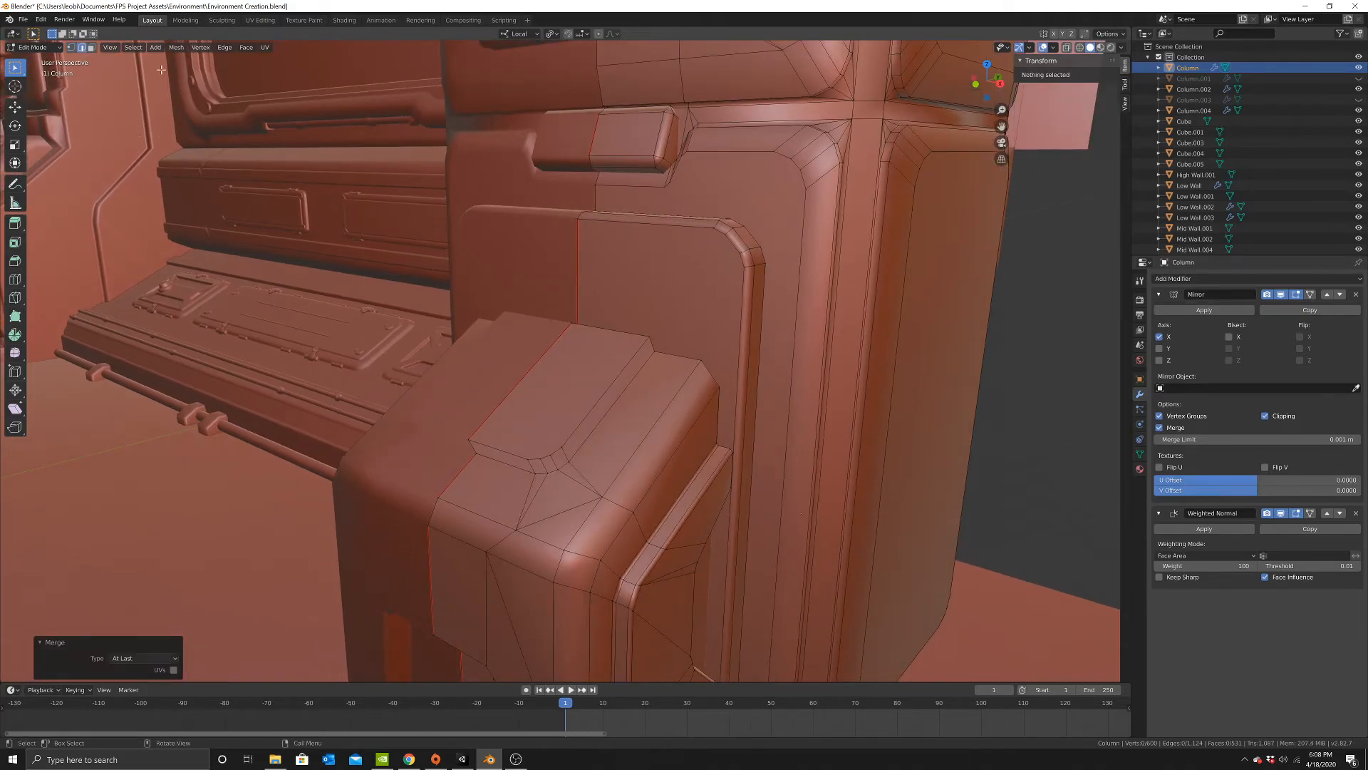
{"action": "left_click", "coordinate": [583, 445], "text": "alt"}
{"action": "left_click", "coordinate": [575, 430], "text": "alt+shift"}
{"action": "key", "text": "ctrl+b"}
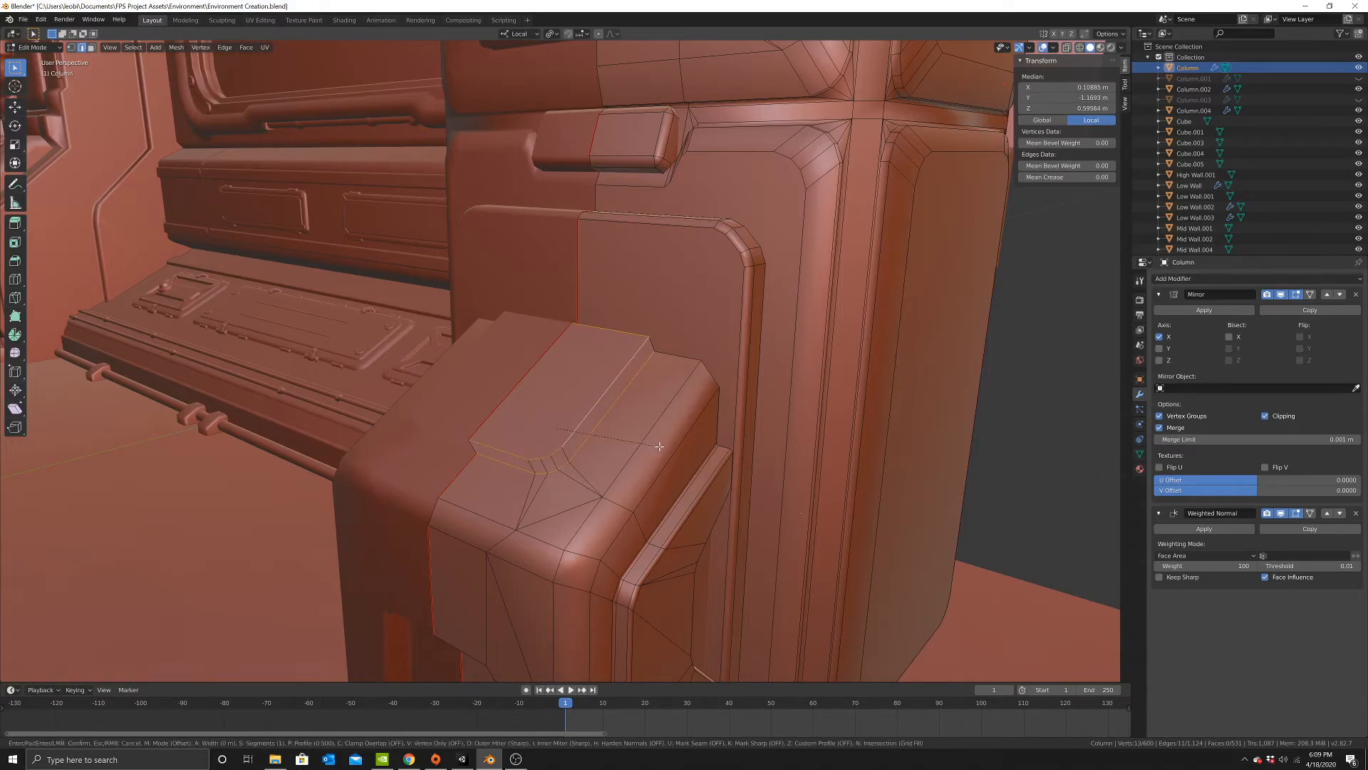
{"action": "left_click", "coordinate": [690, 376]}
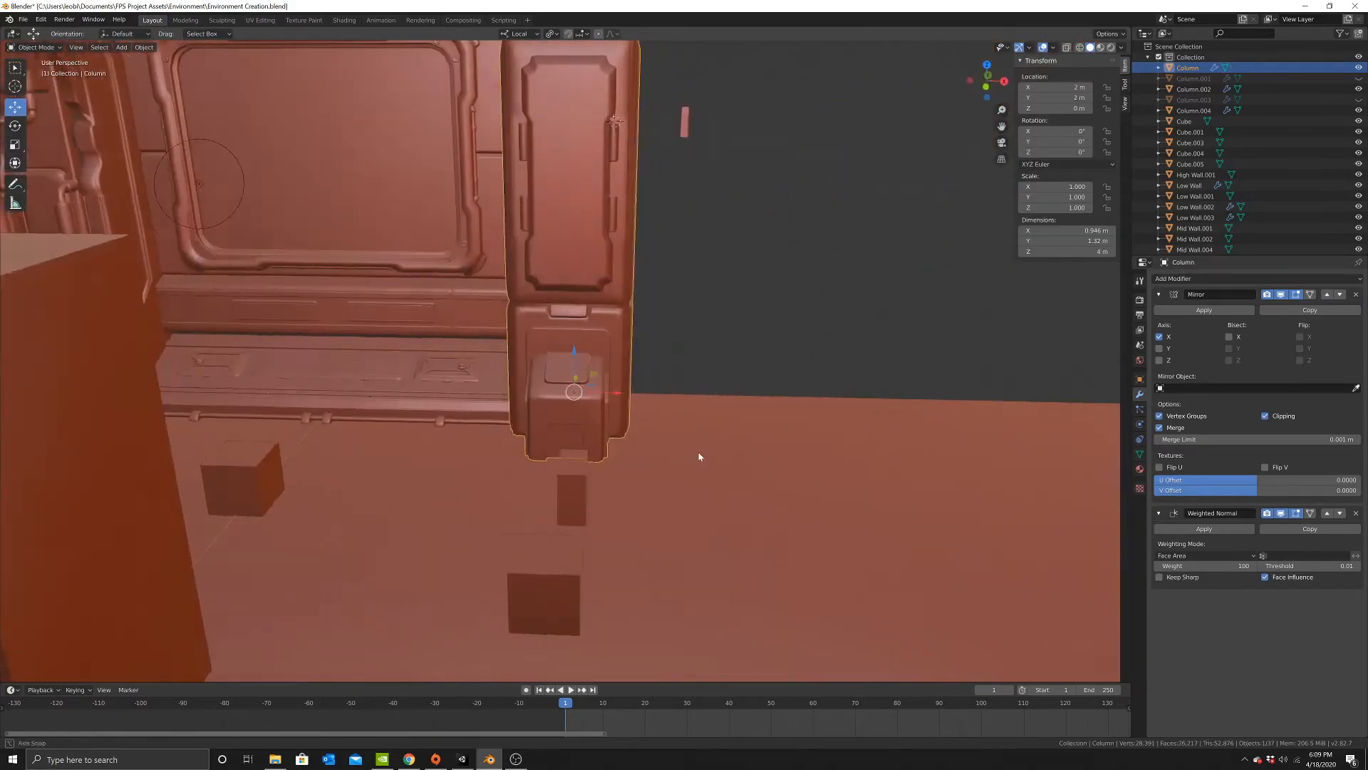
{"action": "middle_click_drag", "start_coordinate": [699, 457], "coordinate": [660, 440]}
{"action": "scroll", "coordinate": [660, 440], "scroll_direction": "up", "scroll_amount": 5}
{"action": "key", "text": "Tab"}
{"action": "middle_click_drag", "start_coordinate": [527, 364], "coordinate": [565, 375]}
{"action": "scroll", "coordinate": [565, 376], "scroll_direction": "up", "scroll_amount": 3}
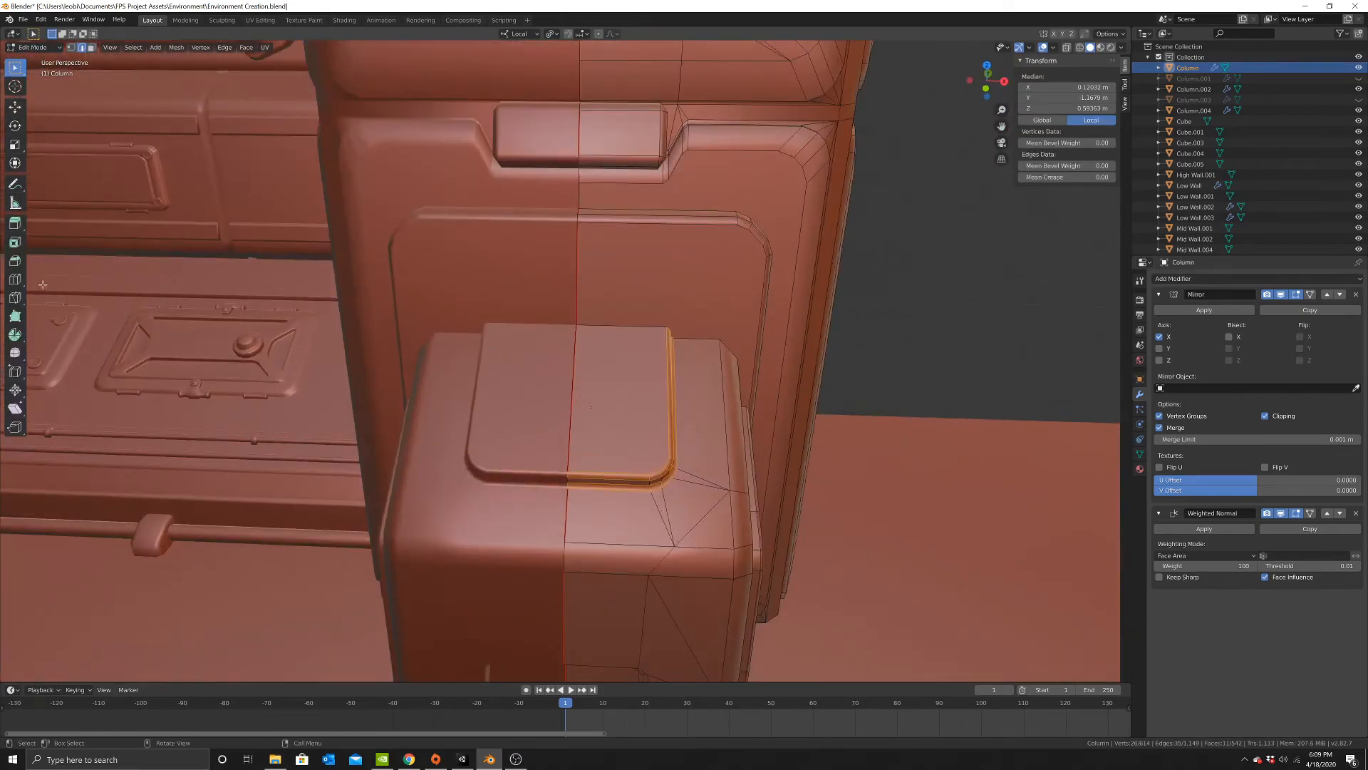
Inset the raised panel's top face by about 0.023 m and delete the strip between the inset and the mirror plane.
{"action": "left_click", "coordinate": [93, 48]}
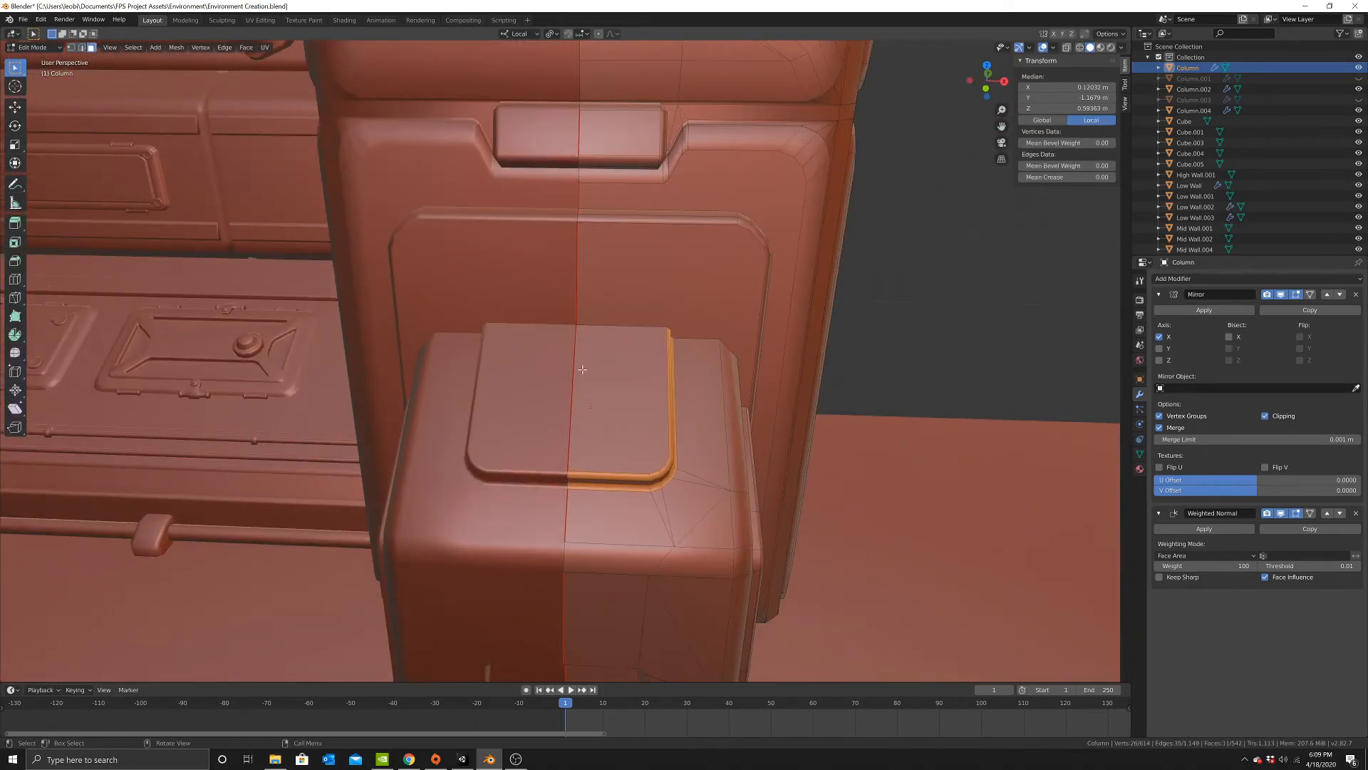
{"action": "left_click", "coordinate": [629, 367]}
{"action": "scroll", "coordinate": [632, 335], "scroll_direction": "up", "scroll_amount": 3}
{"action": "key", "text": "i"}
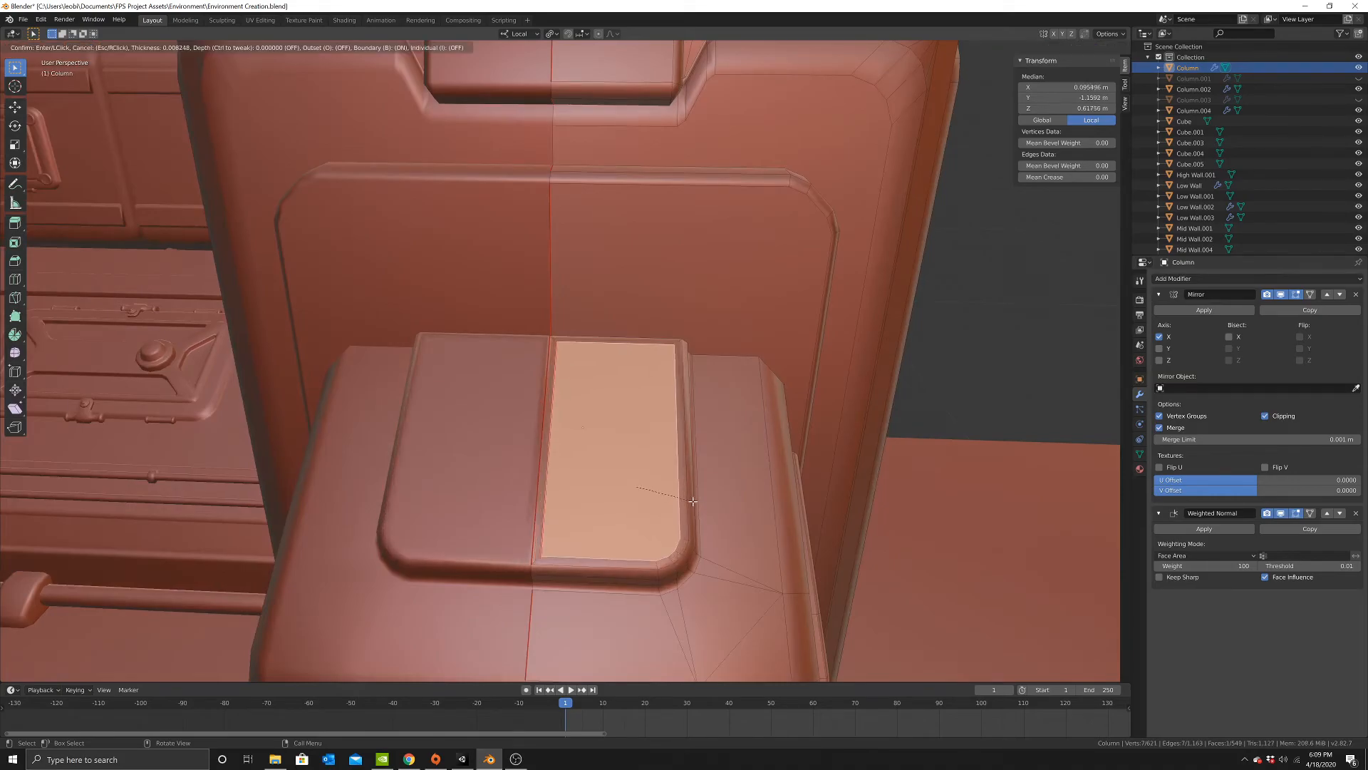
{"action": "left_click", "coordinate": [675, 502]}
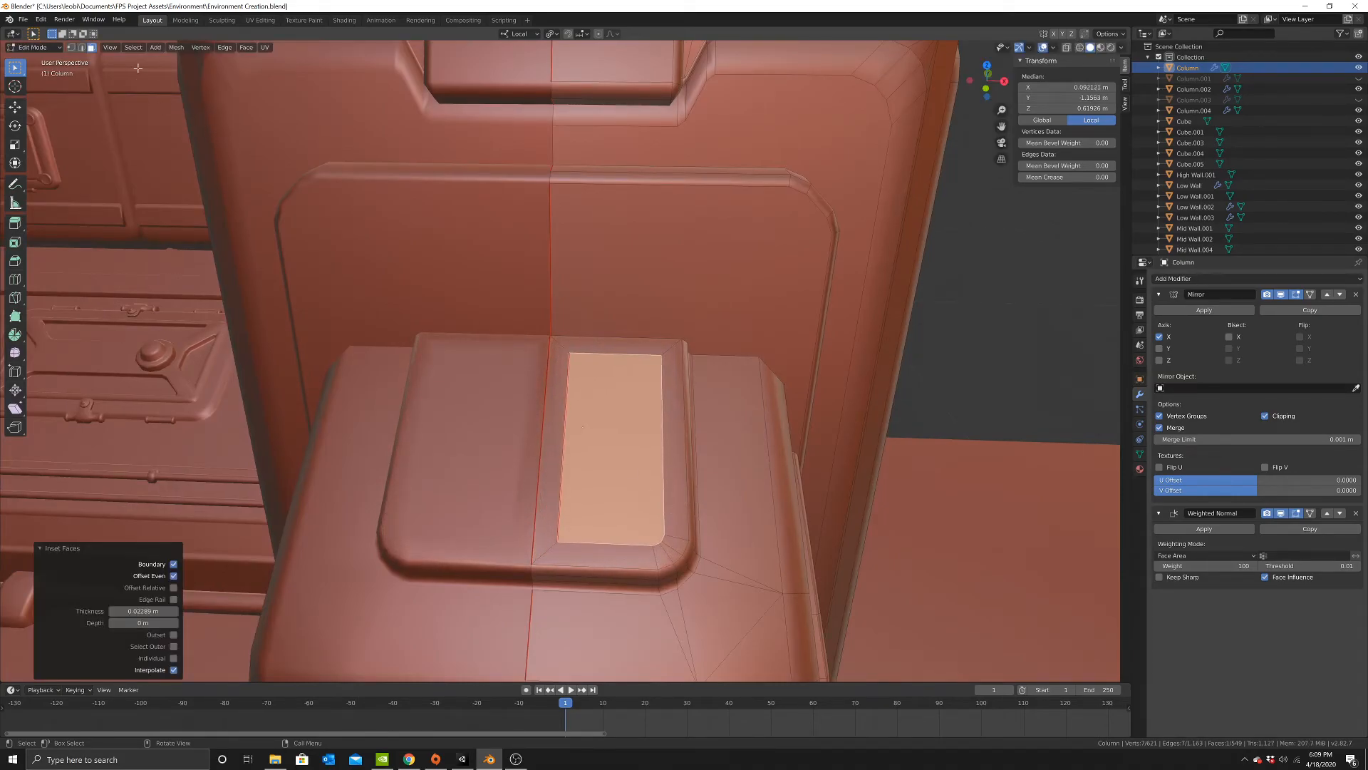
{"action": "key", "text": "x"}
{"action": "left_click", "coordinate": [613, 470]}
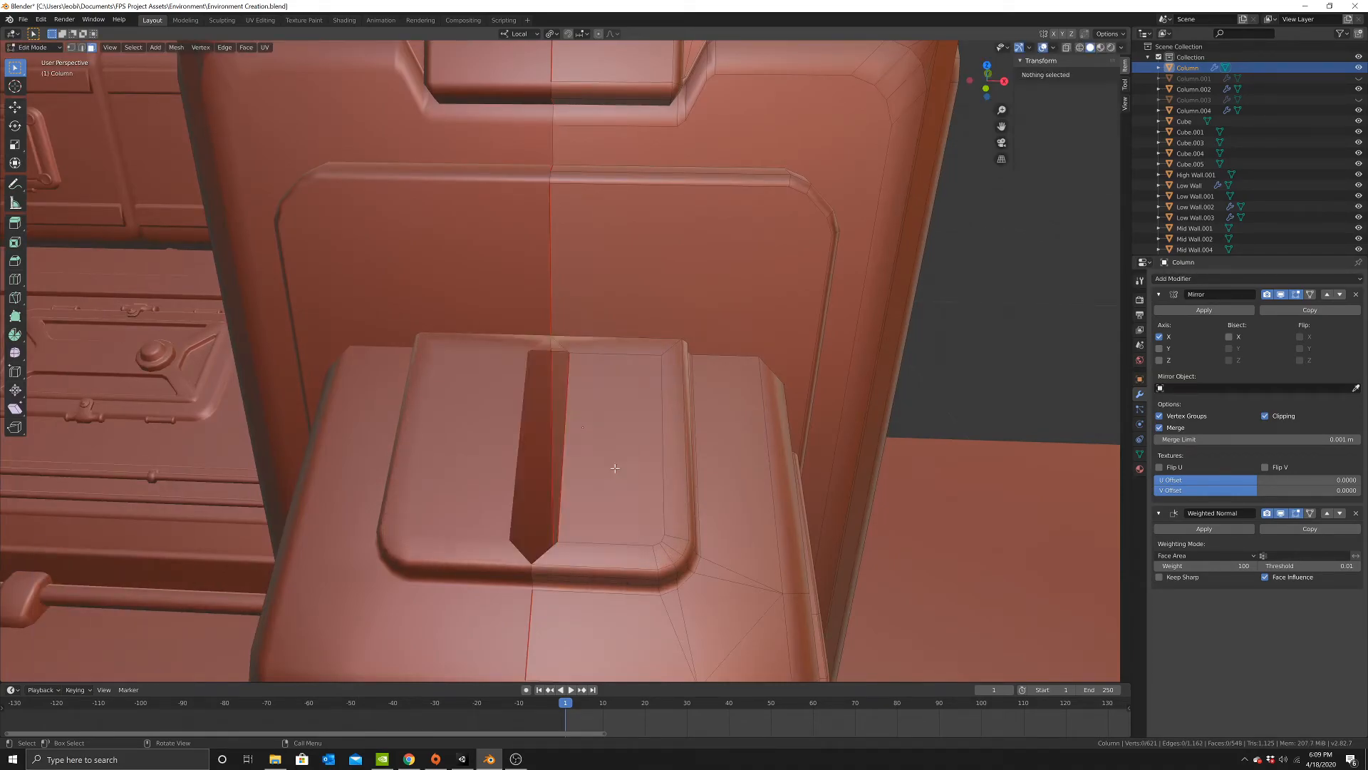
Move the inset's inner edge along local X onto the mirror plane to close the centre gap.
{"action": "left_click", "coordinate": [83, 47]}
{"action": "left_click", "coordinate": [566, 412]}
{"action": "key", "text": "shift+space"}
{"action": "key", "text": "g"}
{"action": "left_click_drag", "start_coordinate": [612, 443], "coordinate": [545, 443]}
{"action": "middle_click_drag", "start_coordinate": [545, 443], "coordinate": [404, 282]}
Subdivide the raised panel's rear top edge with one cut.
{"action": "left_click", "coordinate": [70, 48]}
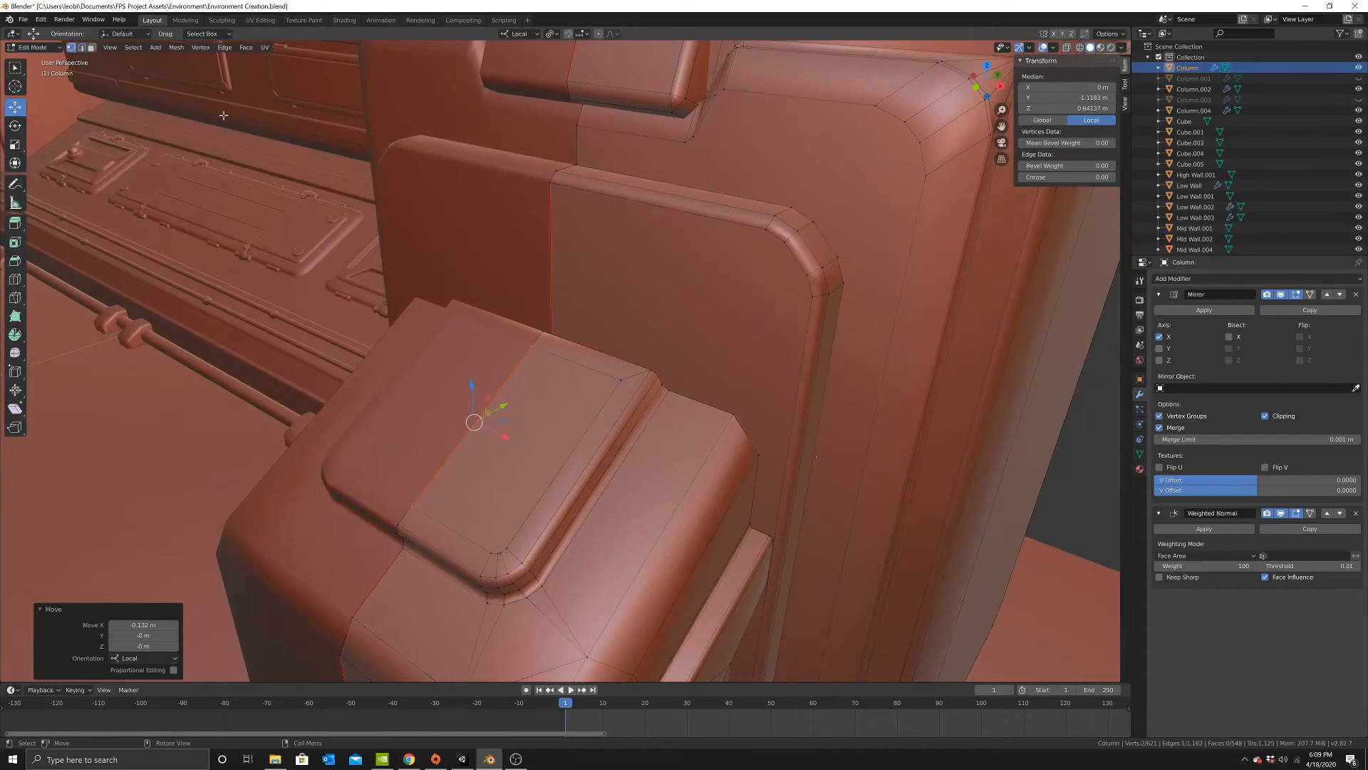
{"action": "left_click", "coordinate": [615, 382]}
{"action": "scroll", "coordinate": [617, 383], "scroll_direction": "up", "scroll_amount": 1}
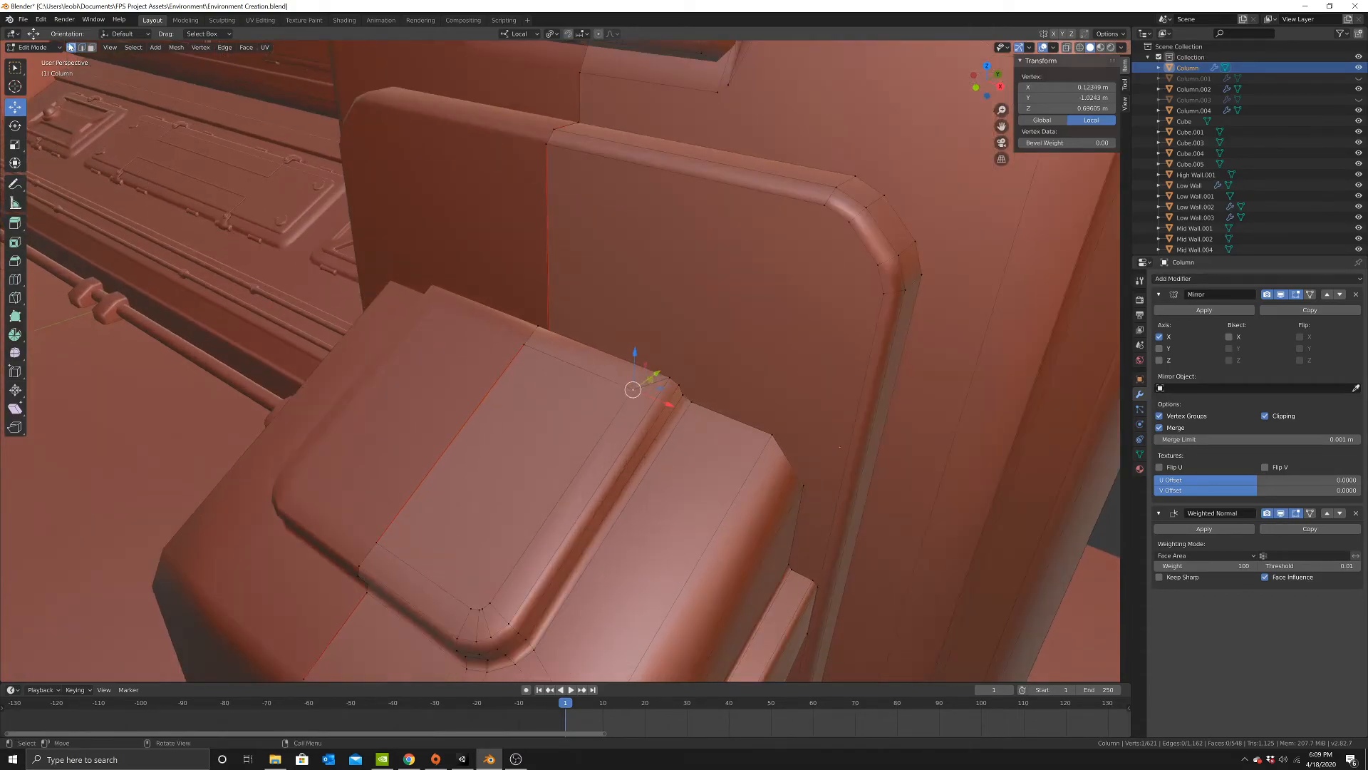
{"action": "left_click", "coordinate": [89, 48]}
{"action": "left_click", "coordinate": [603, 373]}
{"action": "left_click", "coordinate": [606, 355]}
{"action": "right_click", "coordinate": [789, 367]}
{"action": "left_click", "coordinate": [791, 368]}
{"action": "middle_click_drag", "start_coordinate": [784, 368], "coordinate": [855, 385]}
Merge the inset's rear outer corner vertex into the new vertex on the panel's rear edge, using At Last.
{"action": "left_click", "coordinate": [71, 50]}
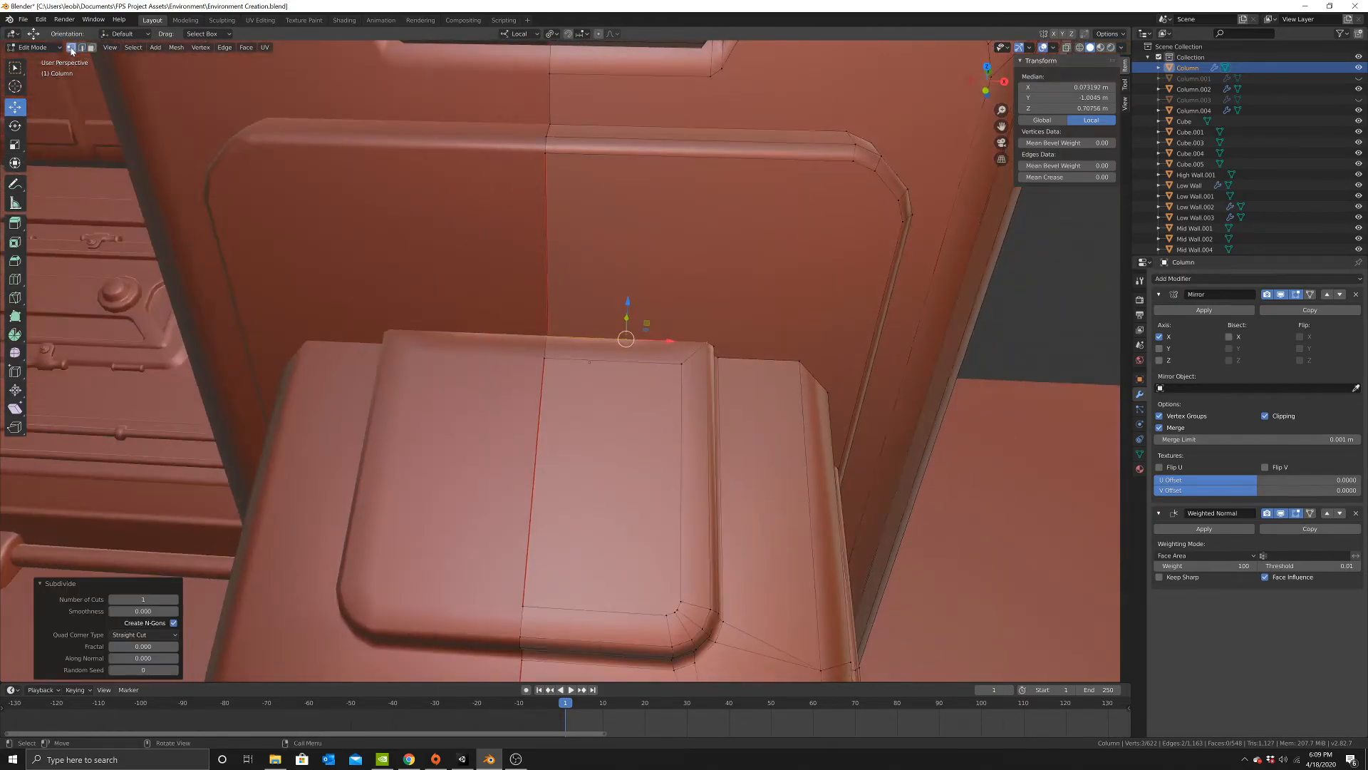
{"action": "left_click", "coordinate": [685, 367]}
{"action": "left_click", "coordinate": [625, 340], "text": "shift"}
{"action": "right_click", "coordinate": [848, 397]}
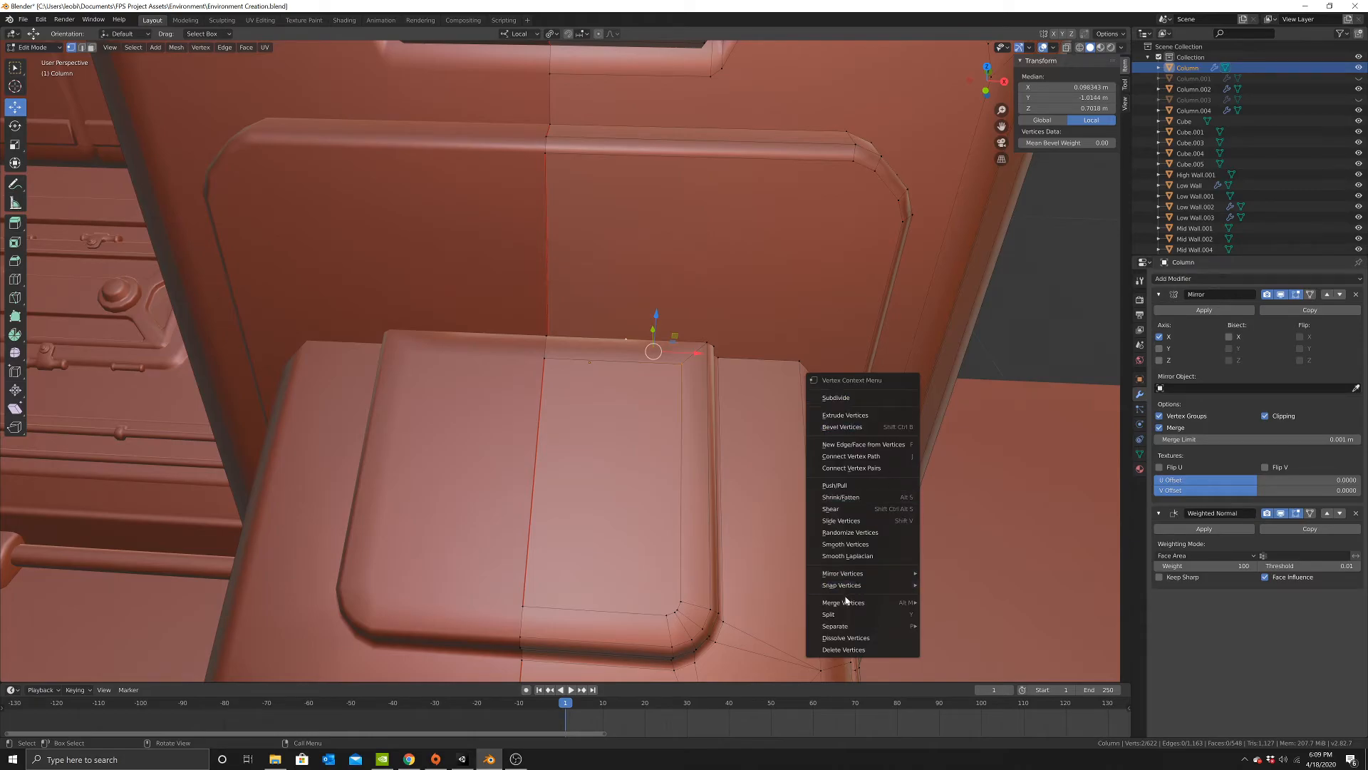
{"action": "mouse_move", "coordinate": [846, 603]}
{"action": "left_click", "coordinate": [947, 611]}
{"action": "mouse_move", "coordinate": [662, 343]}
{"action": "left_mouse_down"}
{"action": "mouse_move", "coordinate": [682, 343]}
{"action": "mouse_move", "coordinate": [671, 344]}
{"action": "left_mouse_up"}
Merge the inset's rear centre vertex into the vertex at the centre of the panel's rear edge.
{"action": "left_click", "coordinate": [546, 354]}
{"action": "left_click", "coordinate": [548, 337], "text": "shift"}
{"action": "right_click", "coordinate": [753, 362]}
{"action": "mouse_move", "coordinate": [754, 363]}
{"action": "left_click", "coordinate": [836, 376]}
Merge the cluster of vertices at the inset's front rounded corner into one, using At Center.
{"action": "middle_click_drag", "start_coordinate": [671, 609], "coordinate": [678, 565], "text": "shift"}
{"action": "left_click", "coordinate": [686, 566]}
{"action": "key", "text": "c"}
{"action": "left_click", "coordinate": [681, 564]}
{"action": "right_click", "coordinate": [682, 563]}
{"action": "right_click", "coordinate": [825, 535]}
{"action": "mouse_move", "coordinate": [825, 536]}
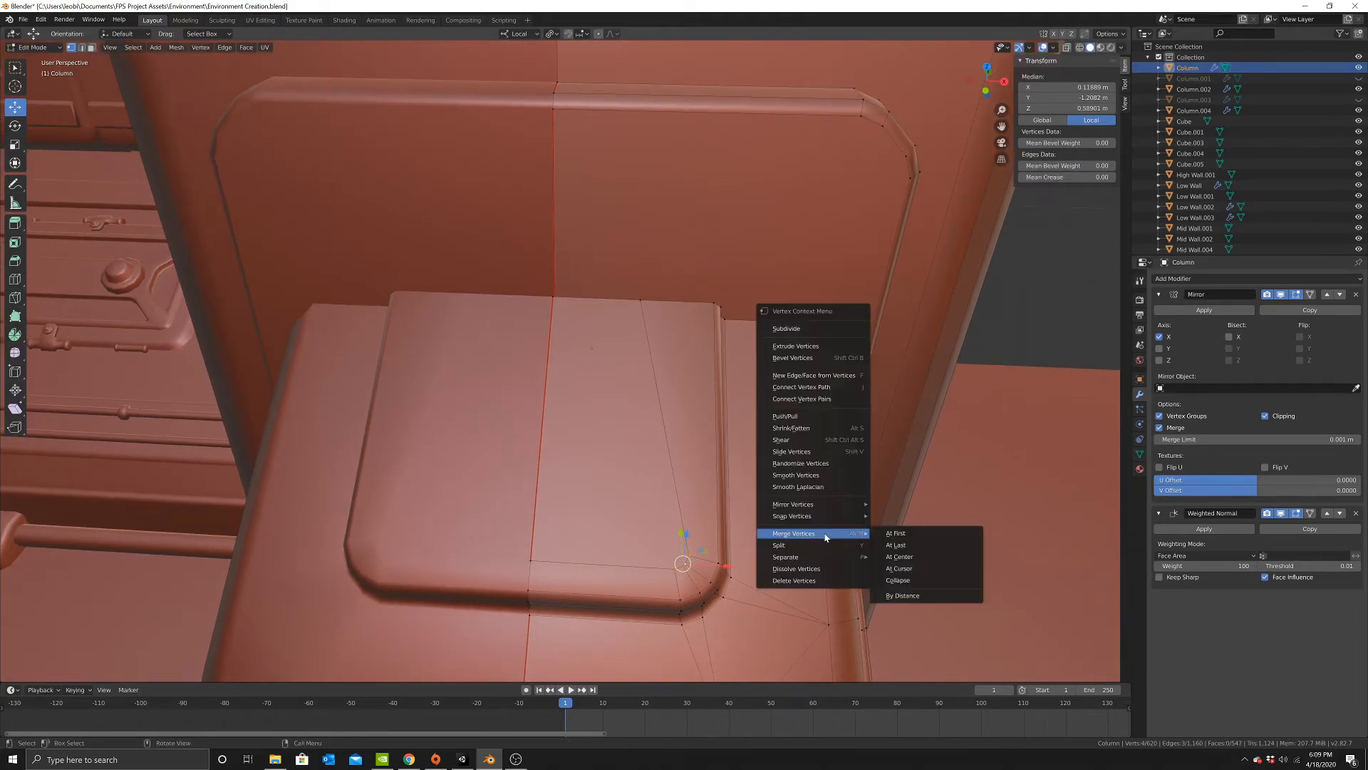
{"action": "left_click", "coordinate": [905, 558]}
Straighten the inset's lengthwise edge by scaling it along local X, and move it about 0.024 m toward the mirror plane.
{"action": "left_click", "coordinate": [646, 304], "text": "shift"}
{"action": "key", "text": "s"}
{"action": "key", "text": "x"}
{"action": "key", "text": "x"}
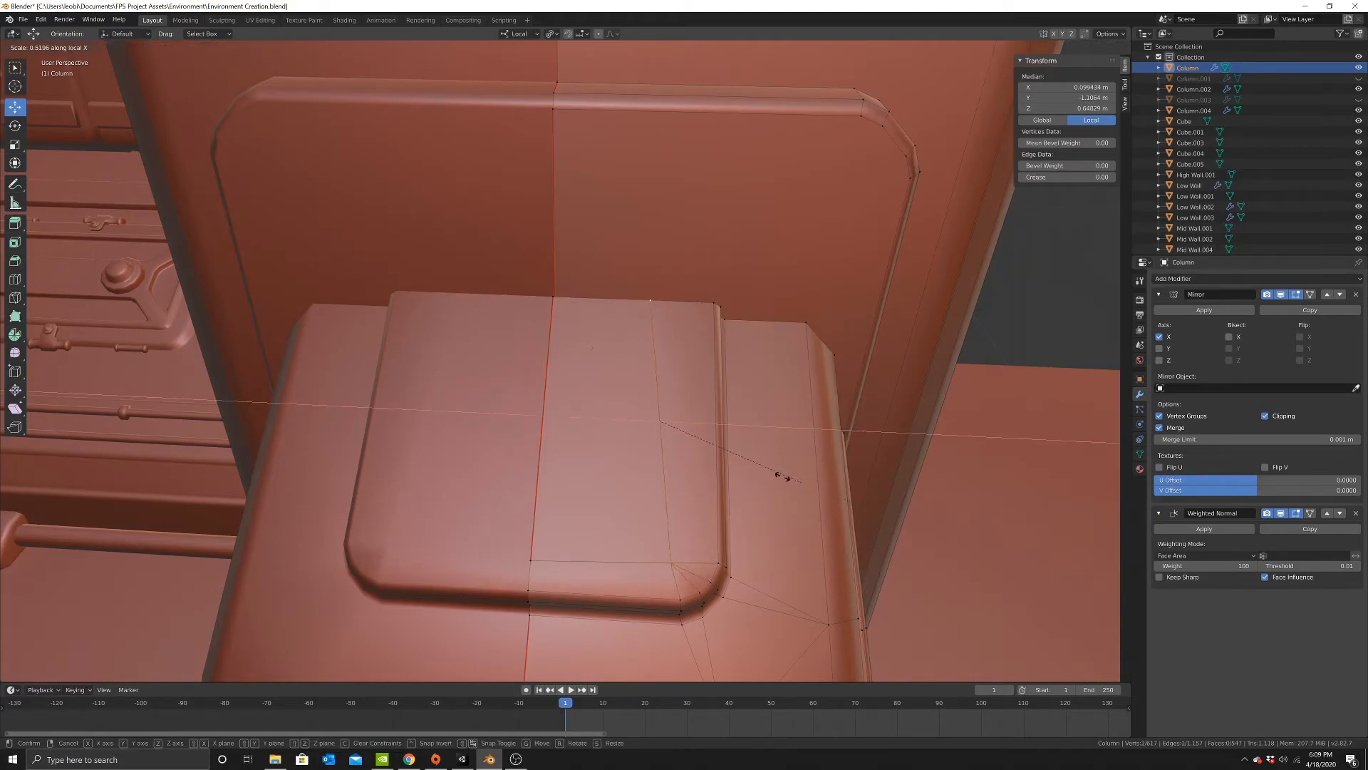
{"action": "left_click", "coordinate": [678, 409]}
{"action": "key", "text": "s"}
{"action": "key", "text": "x"}
{"action": "left_click", "coordinate": [741, 449]}
{"action": "key", "text": "g"}
{"action": "key", "text": "x"}
{"action": "left_click", "coordinate": [622, 583]}
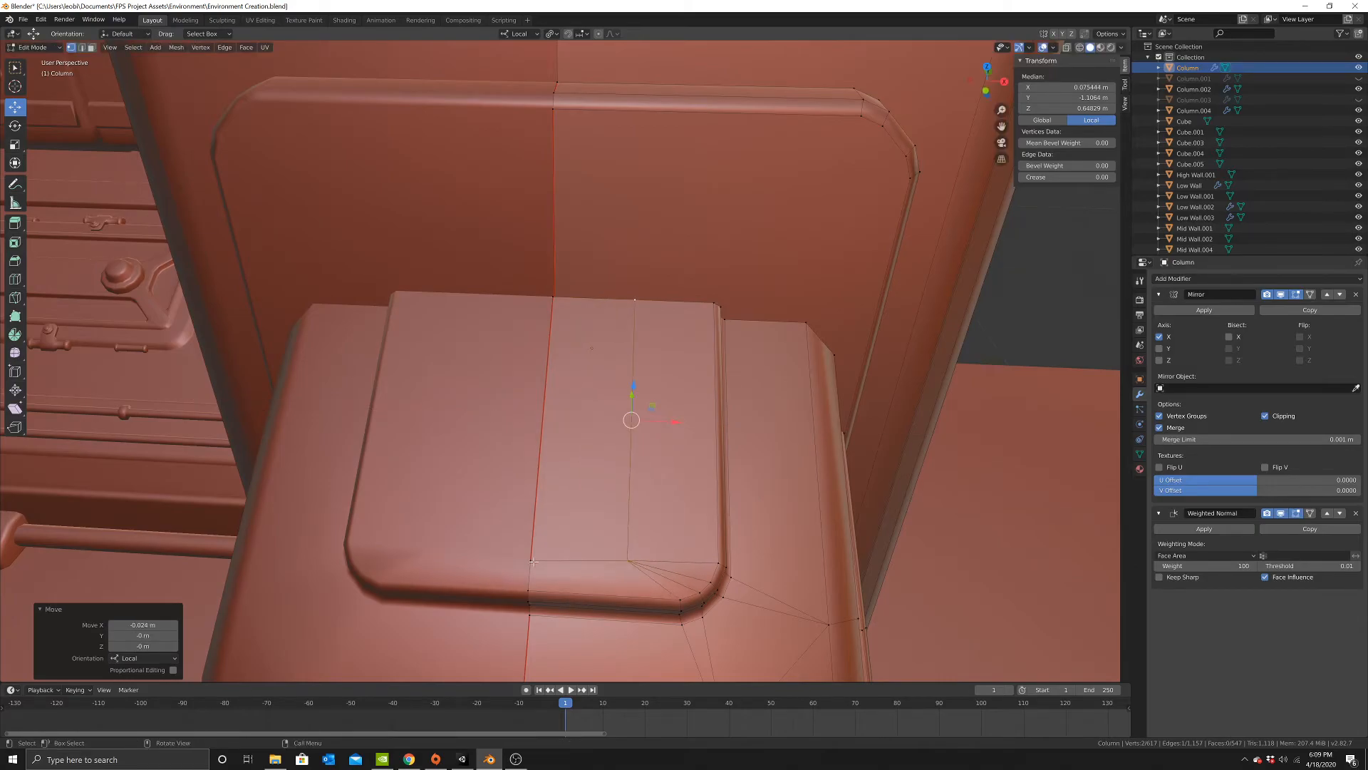
Adjust the height and local Y position of the inset's front centre vertex to even out the panel's top surface.
{"action": "left_click", "coordinate": [532, 561]}
{"action": "middle_click_drag", "start_coordinate": [630, 562], "coordinate": [564, 515]}
{"action": "scroll", "coordinate": [553, 499], "scroll_direction": "up", "scroll_amount": 1}
{"action": "left_click_drag", "start_coordinate": [527, 475], "coordinate": [535, 469]}
{"action": "middle_click_drag", "start_coordinate": [536, 469], "coordinate": [492, 436]}
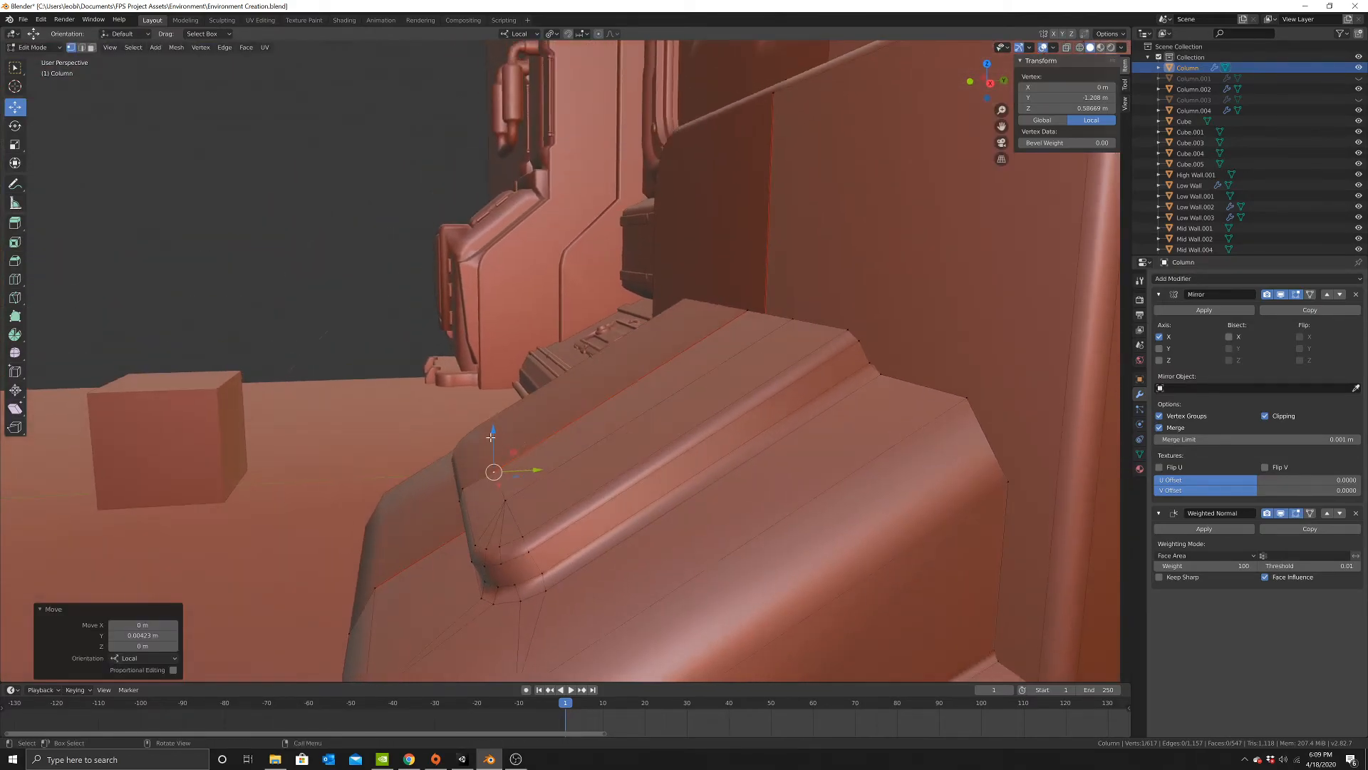
{"action": "left_click_drag", "start_coordinate": [492, 430], "coordinate": [495, 426]}
{"action": "mouse_move", "coordinate": [536, 467]}
{"action": "left_mouse_down"}
{"action": "mouse_move", "coordinate": [492, 432]}
{"action": "mouse_move", "coordinate": [538, 464]}
{"action": "left_mouse_up"}
{"action": "mouse_move", "coordinate": [538, 464]}
{"action": "middle_mouse_down"}
{"action": "mouse_move", "coordinate": [513, 458]}
{"action": "mouse_move", "coordinate": [580, 464]}
{"action": "mouse_move", "coordinate": [544, 449]}
{"action": "mouse_move", "coordinate": [576, 473]}
{"action": "mouse_move", "coordinate": [553, 484]}
{"action": "mouse_move", "coordinate": [571, 482]}
{"action": "mouse_move", "coordinate": [522, 468]}
{"action": "middle_mouse_up"}
{"action": "middle_click_drag", "start_coordinate": [558, 445], "coordinate": [196, 105]}
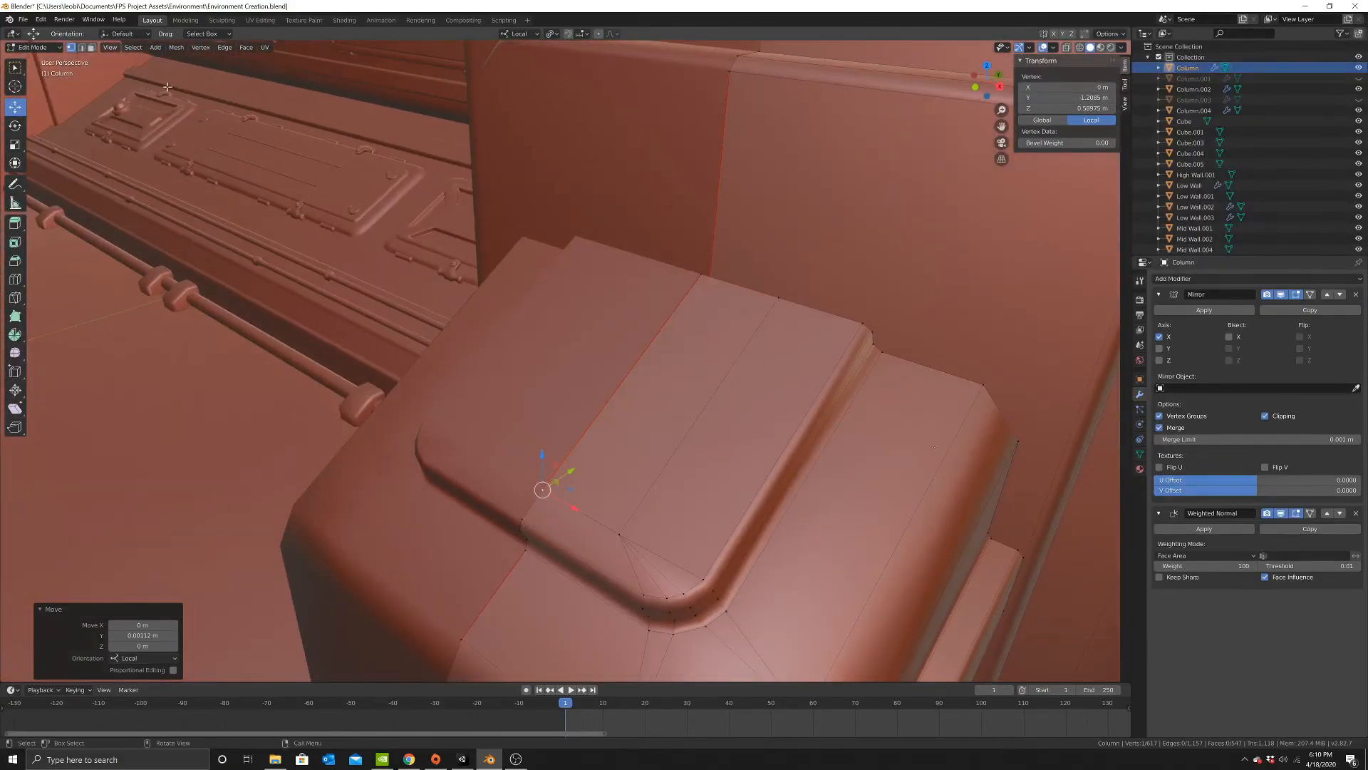
Add a loop cut across the raised panel and slide it along the panel by a factor of about 0.075.
{"action": "middle_click_drag", "start_coordinate": [135, 246], "coordinate": [89, 306], "text": "shift"}
{"action": "left_click", "coordinate": [15, 280]}
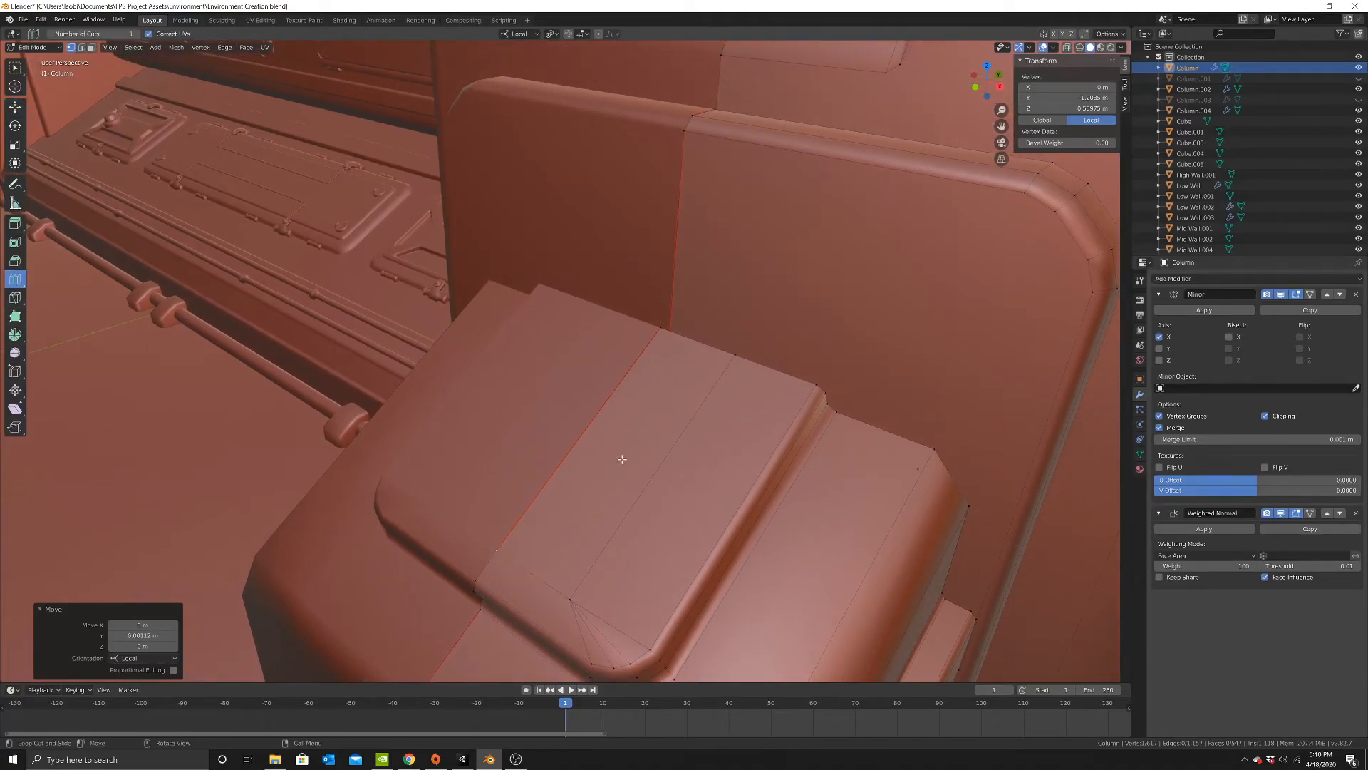
{"action": "left_click", "coordinate": [668, 455]}
{"action": "right_click", "coordinate": [739, 397]}
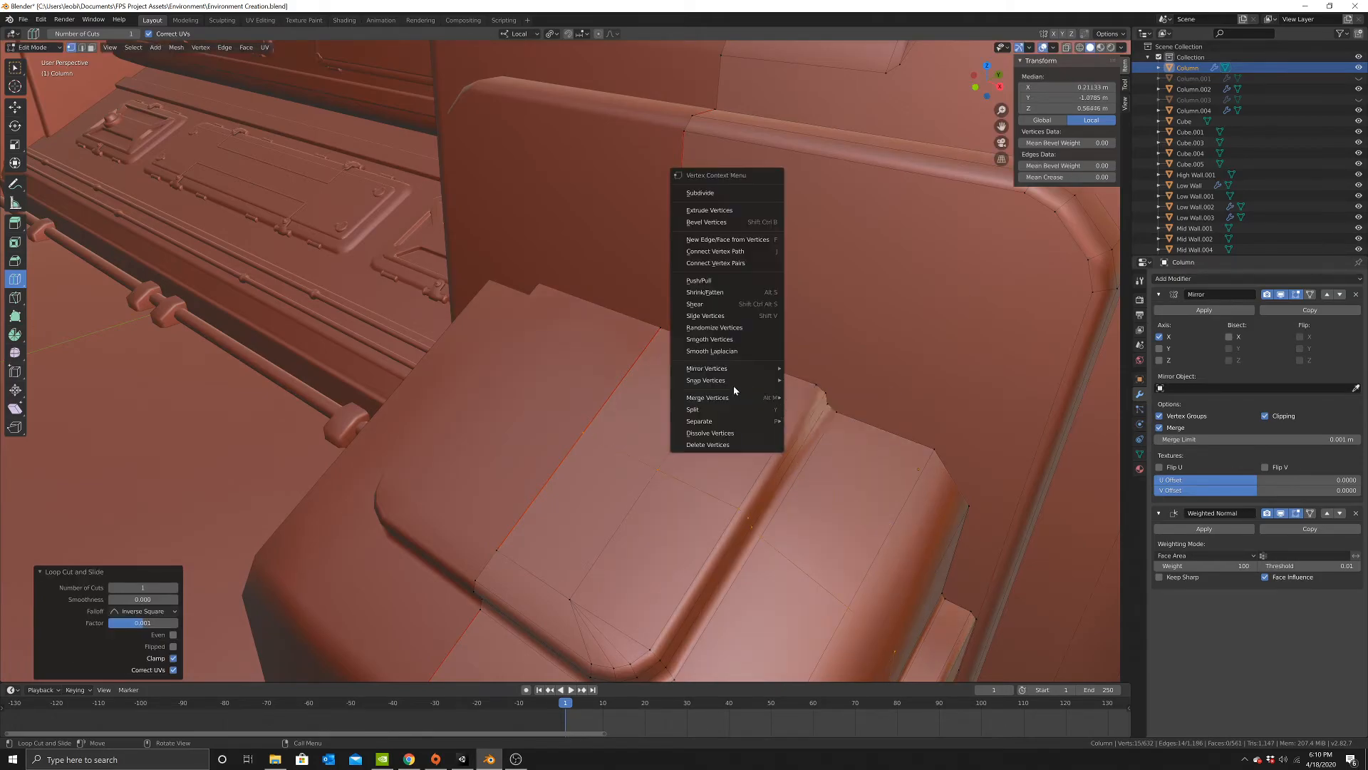
{"action": "right_click", "coordinate": [784, 249]}
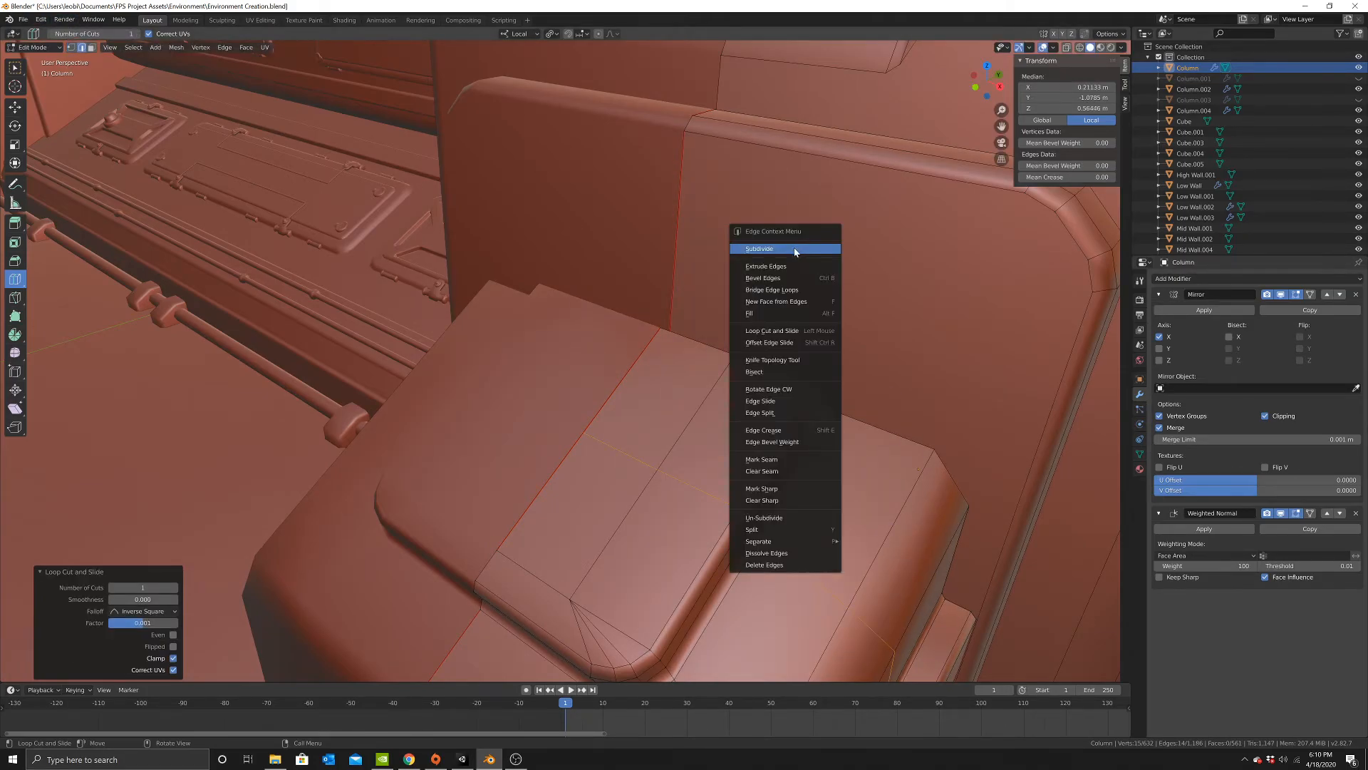
{"action": "left_click", "coordinate": [766, 397]}
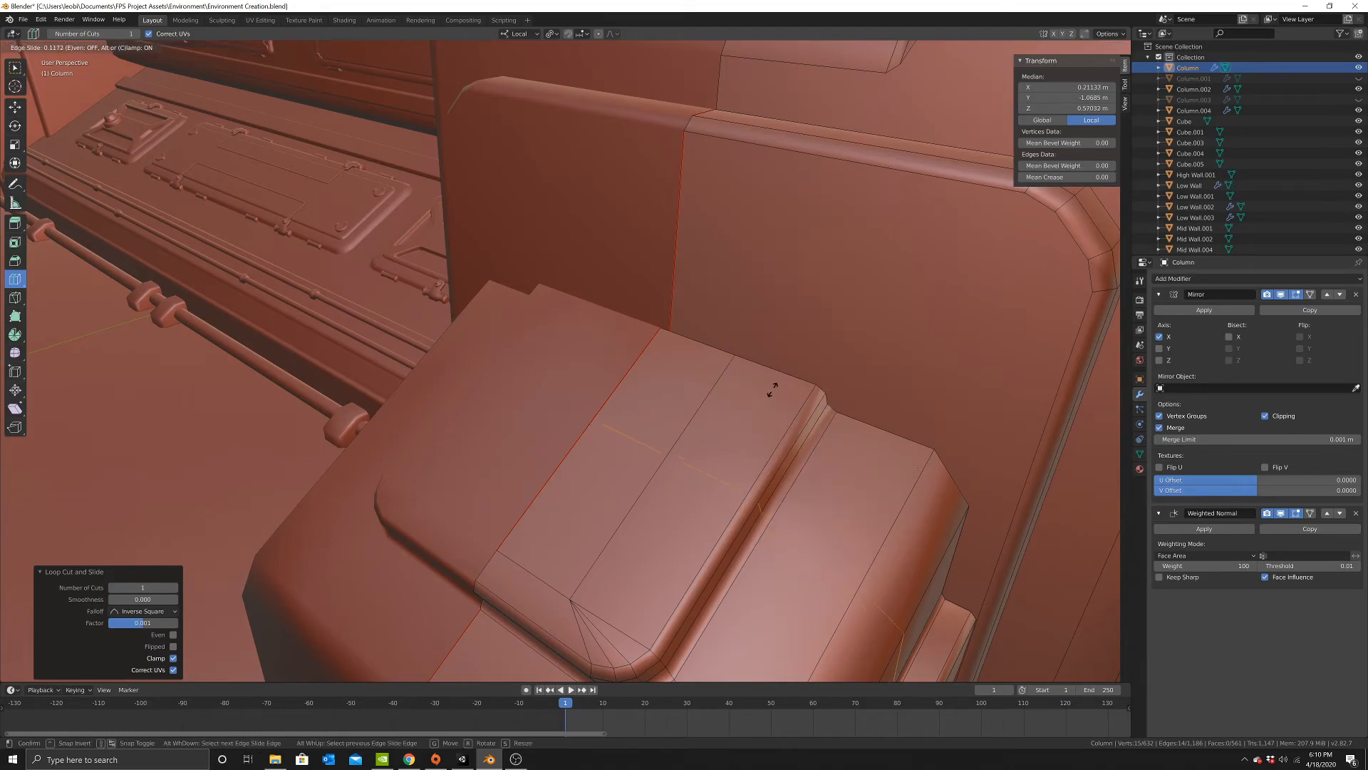
{"action": "left_click", "coordinate": [769, 391]}
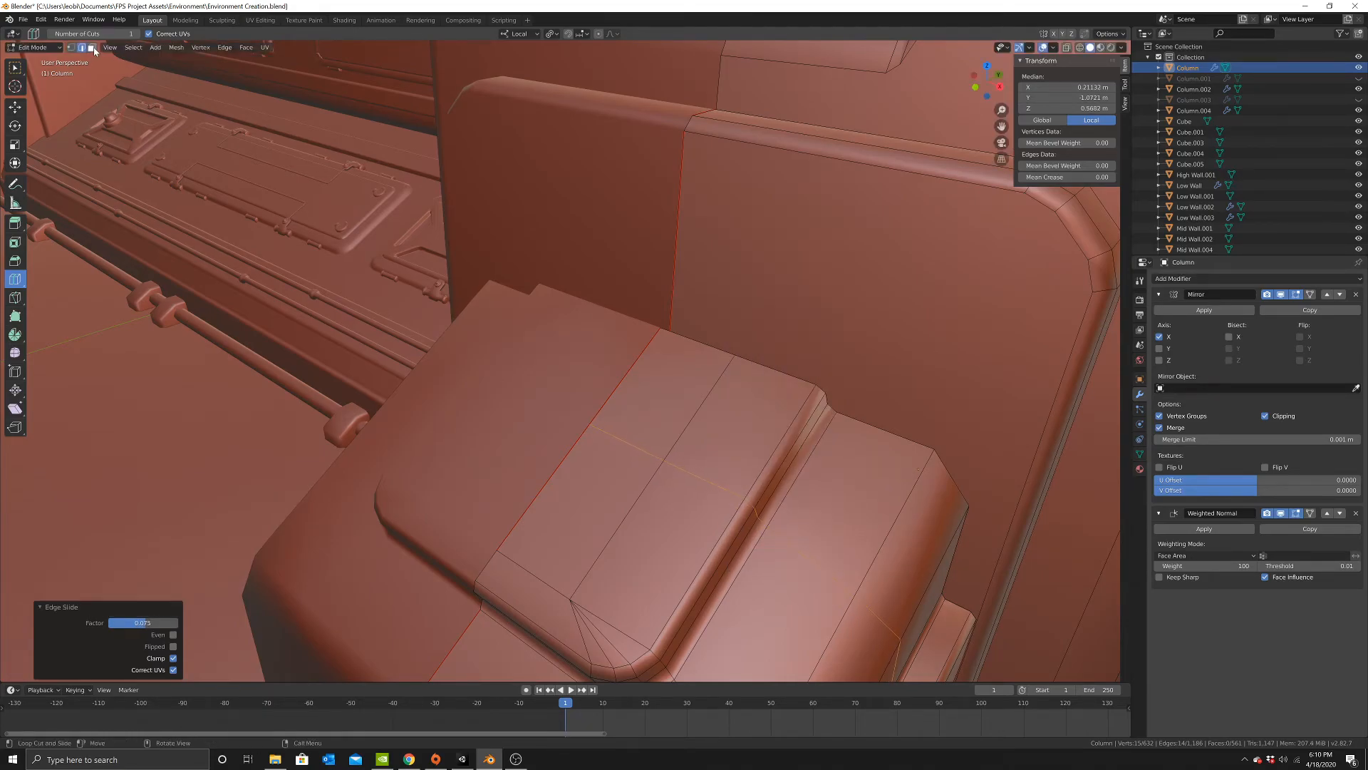
Extrude the rear inner face of the raised panel's top about 0.028 m inward to form a recess.
{"action": "left_click", "coordinate": [92, 47]}
{"action": "left_click", "coordinate": [22, 67]}
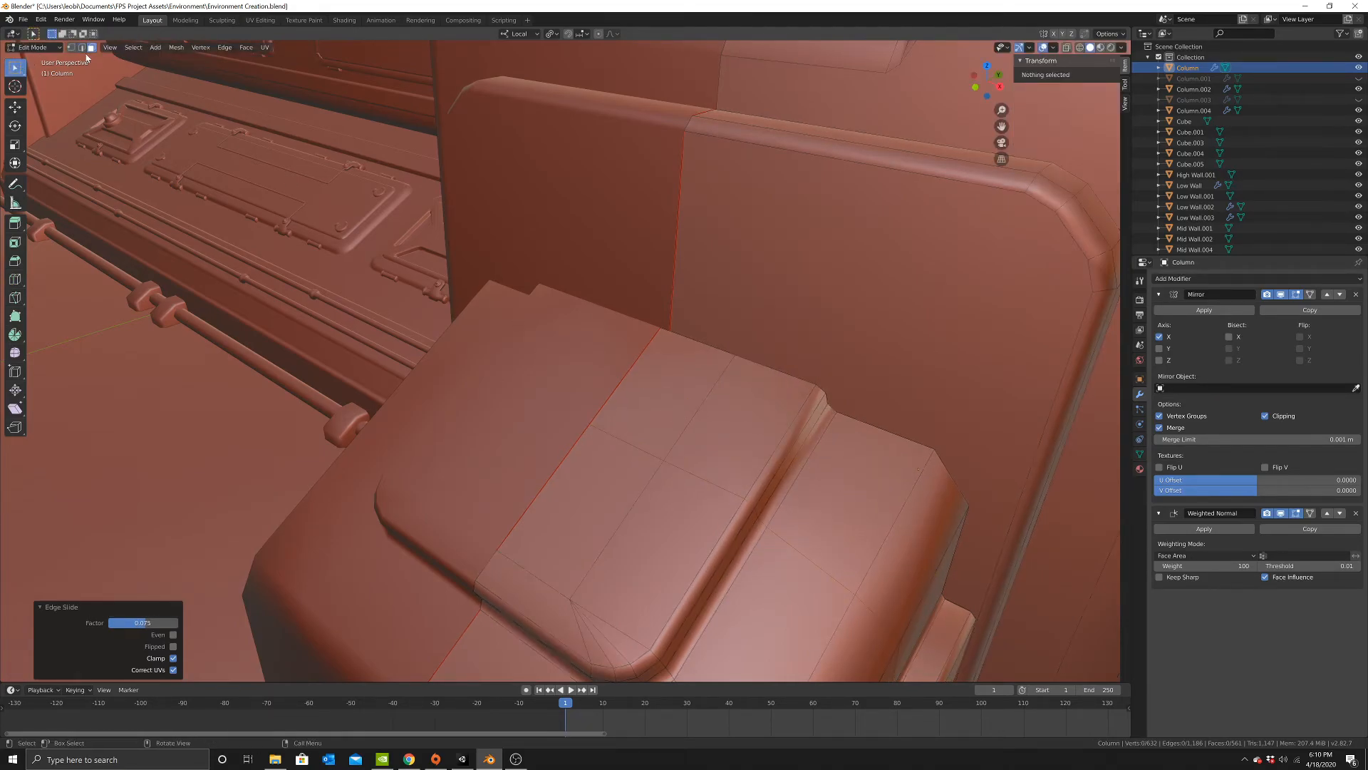
{"action": "left_click", "coordinate": [649, 394]}
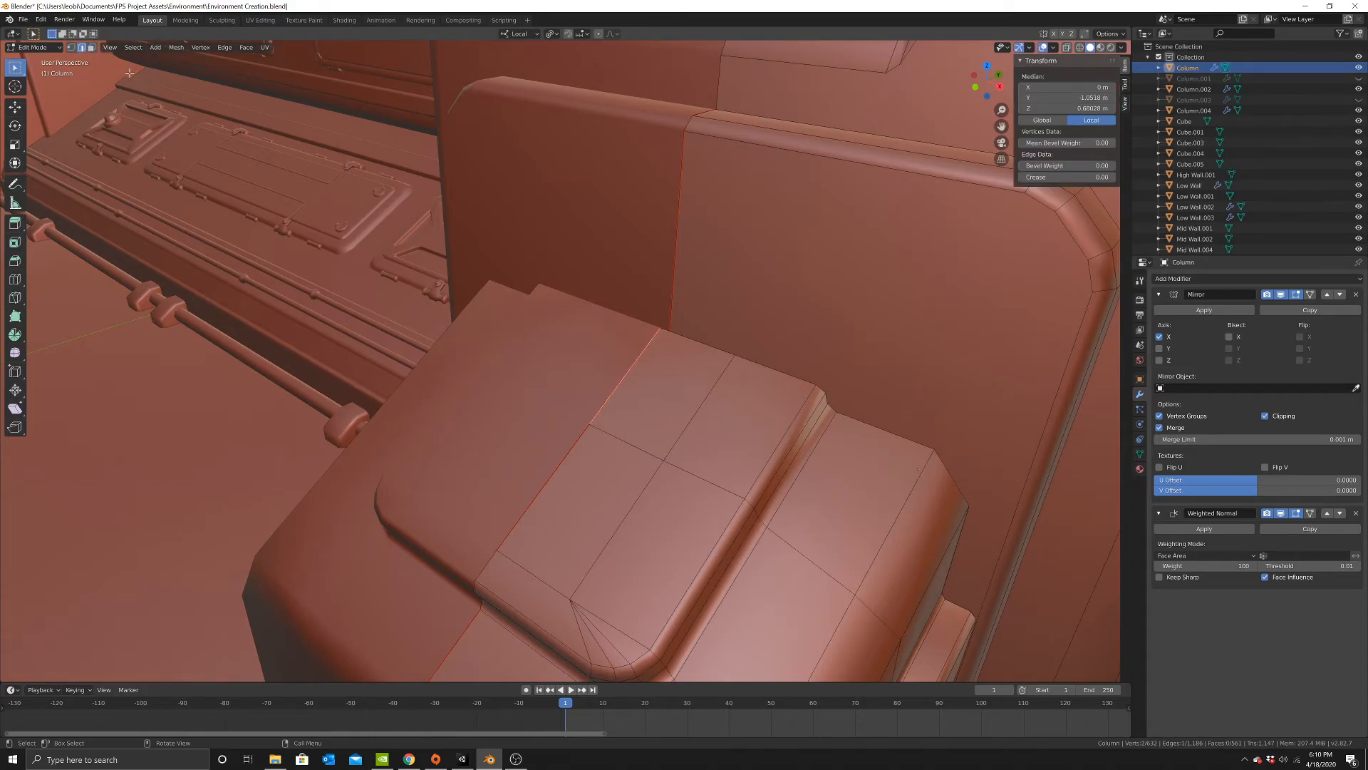
{"action": "left_click", "coordinate": [91, 48]}
{"action": "left_click", "coordinate": [659, 395]}
{"action": "middle_click_drag", "start_coordinate": [659, 395], "coordinate": [696, 392]}
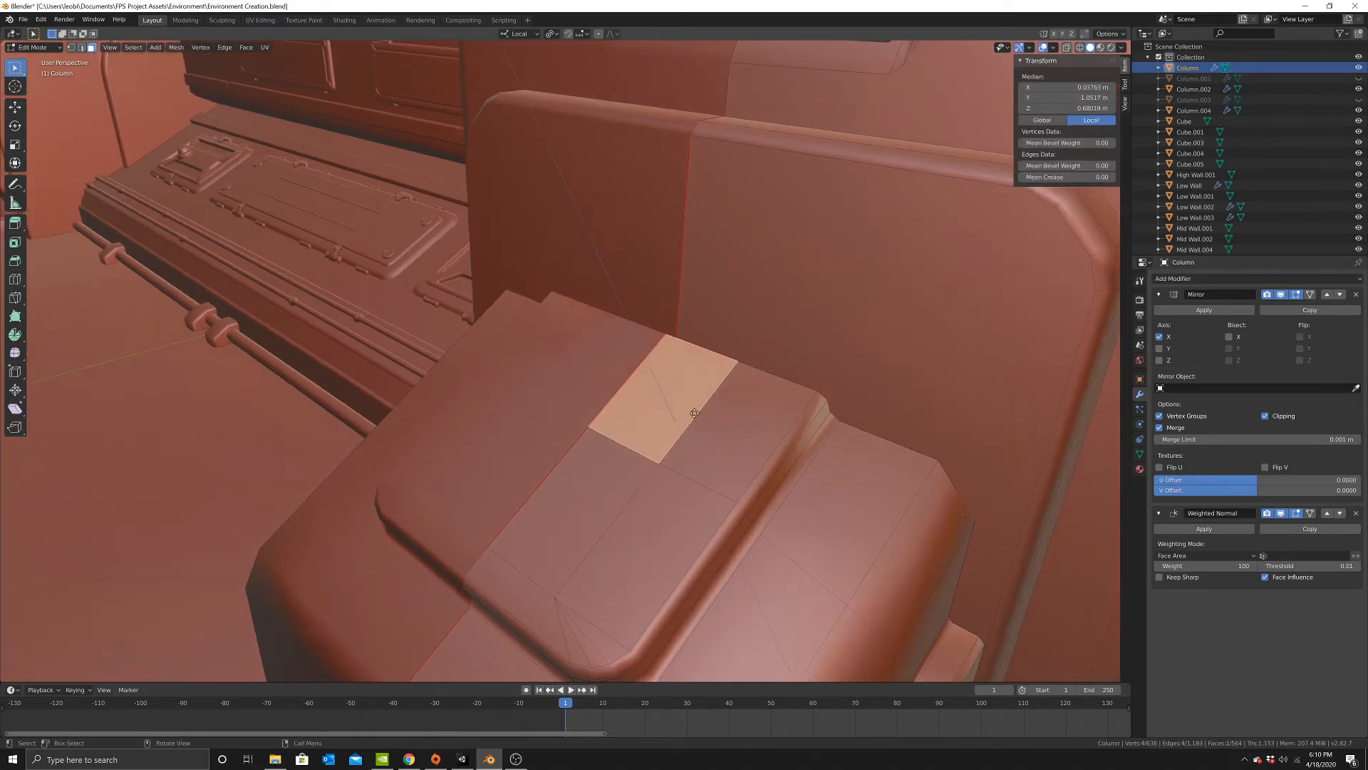
{"action": "key", "text": "e"}
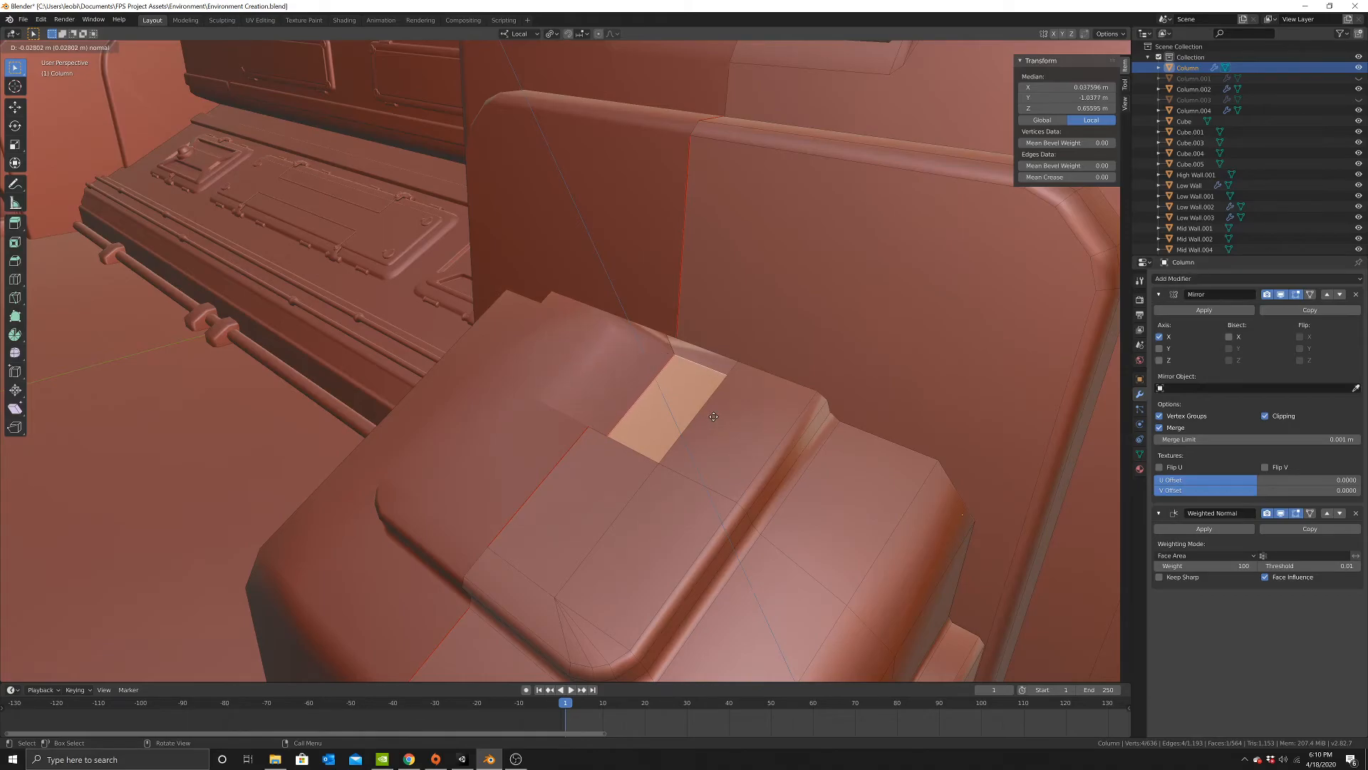
{"action": "left_click", "coordinate": [713, 417]}
Delete the two faces closing the rear end of the new recess beside the column.
{"action": "left_click", "coordinate": [708, 362]}
{"action": "key", "text": "x"}
{"action": "left_click", "coordinate": [756, 373]}
{"action": "mouse_move", "coordinate": [722, 402]}
{"action": "middle_mouse_down"}
{"action": "mouse_move", "coordinate": [706, 404]}
{"action": "mouse_move", "coordinate": [724, 405]}
{"action": "mouse_move", "coordinate": [725, 389]}
{"action": "middle_mouse_up"}
{"action": "left_click", "coordinate": [717, 372]}
{"action": "key", "text": "x"}
{"action": "left_click", "coordinate": [838, 403]}
Fill the open gap at the rear end of the raised panel, outside the recess, with faces.
{"action": "middle_click_drag", "start_coordinate": [800, 414], "coordinate": [724, 413]}
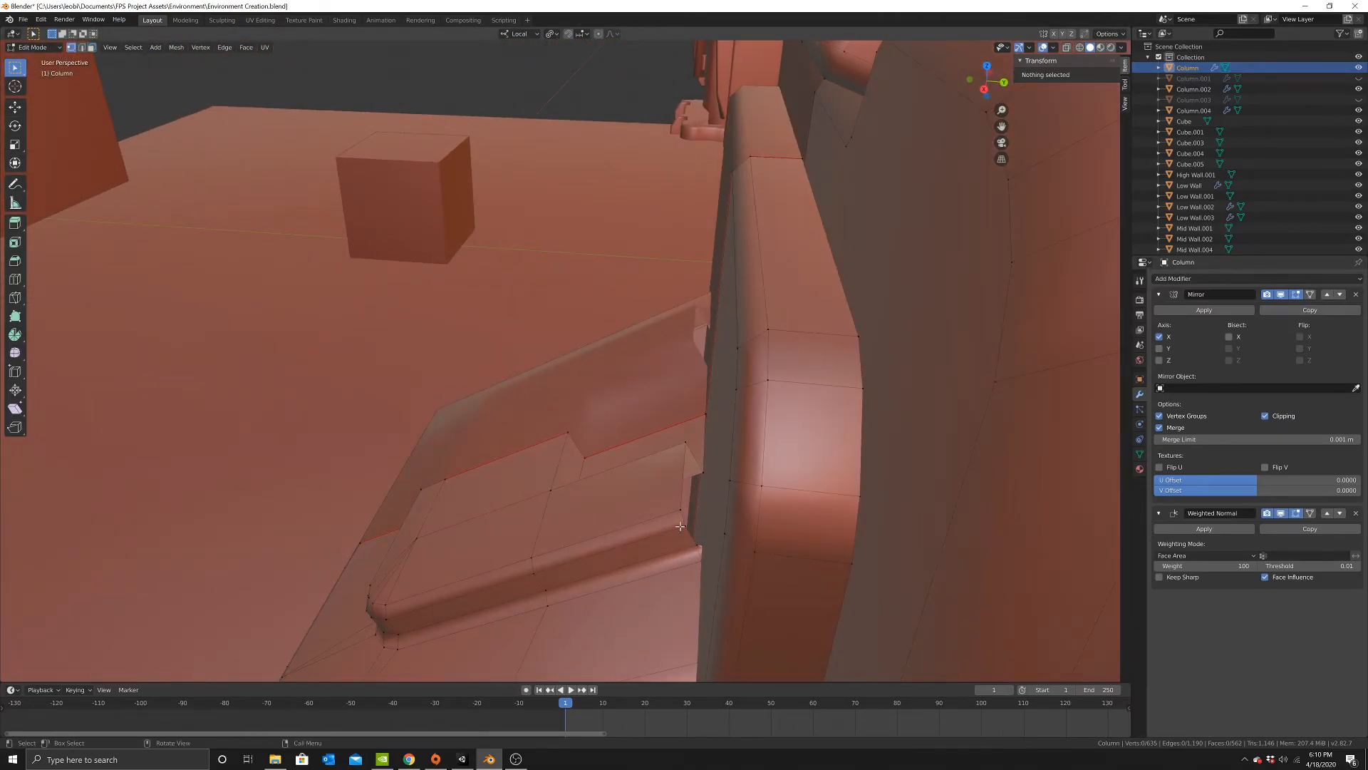
{"action": "left_click", "coordinate": [707, 534]}
{"action": "left_click", "coordinate": [684, 529], "text": "shift"}
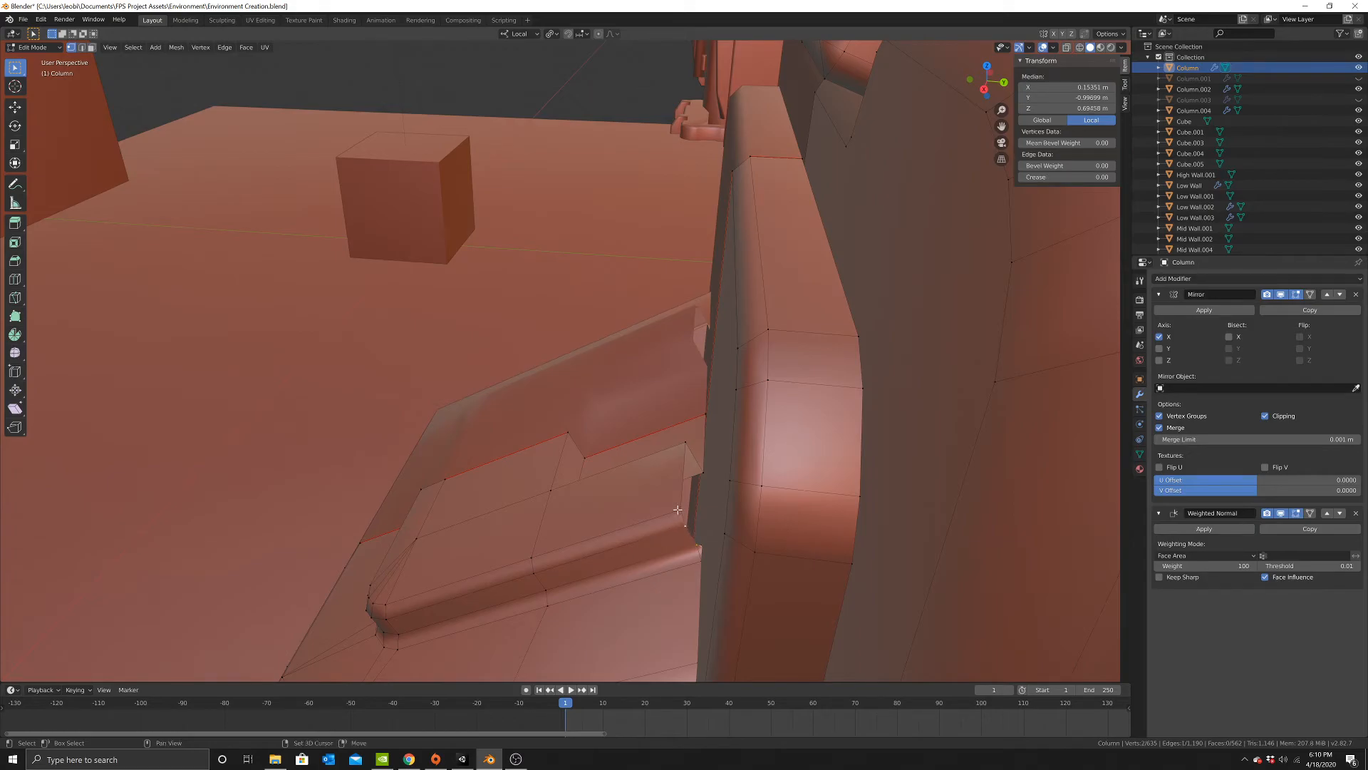
{"action": "key", "text": "f"}
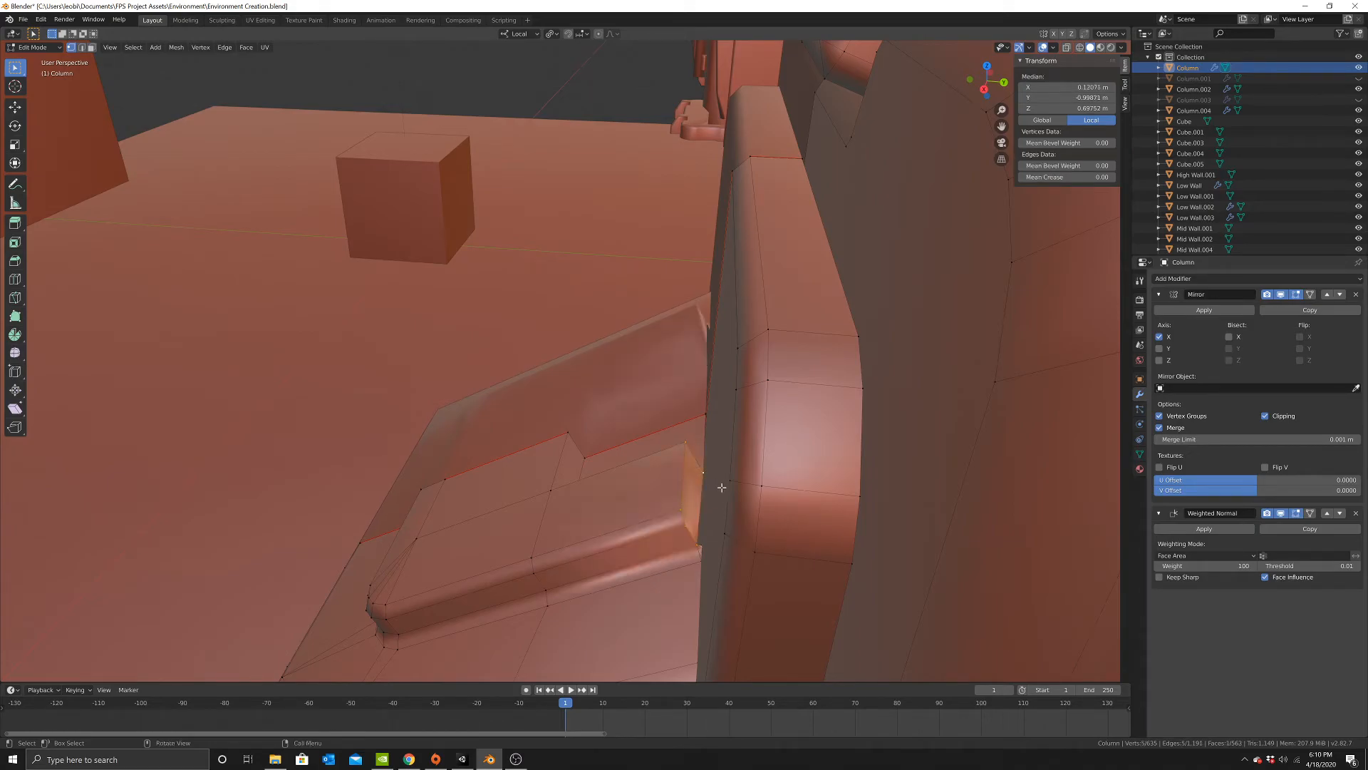
Examine the rear of the raised panel and recess in wireframe and solid shading for hidden geometry behind the column plate.
{"action": "key", "text": "z"}
{"action": "left_click", "coordinate": [697, 530]}
{"action": "middle_click_drag", "start_coordinate": [696, 530], "coordinate": [686, 531]}
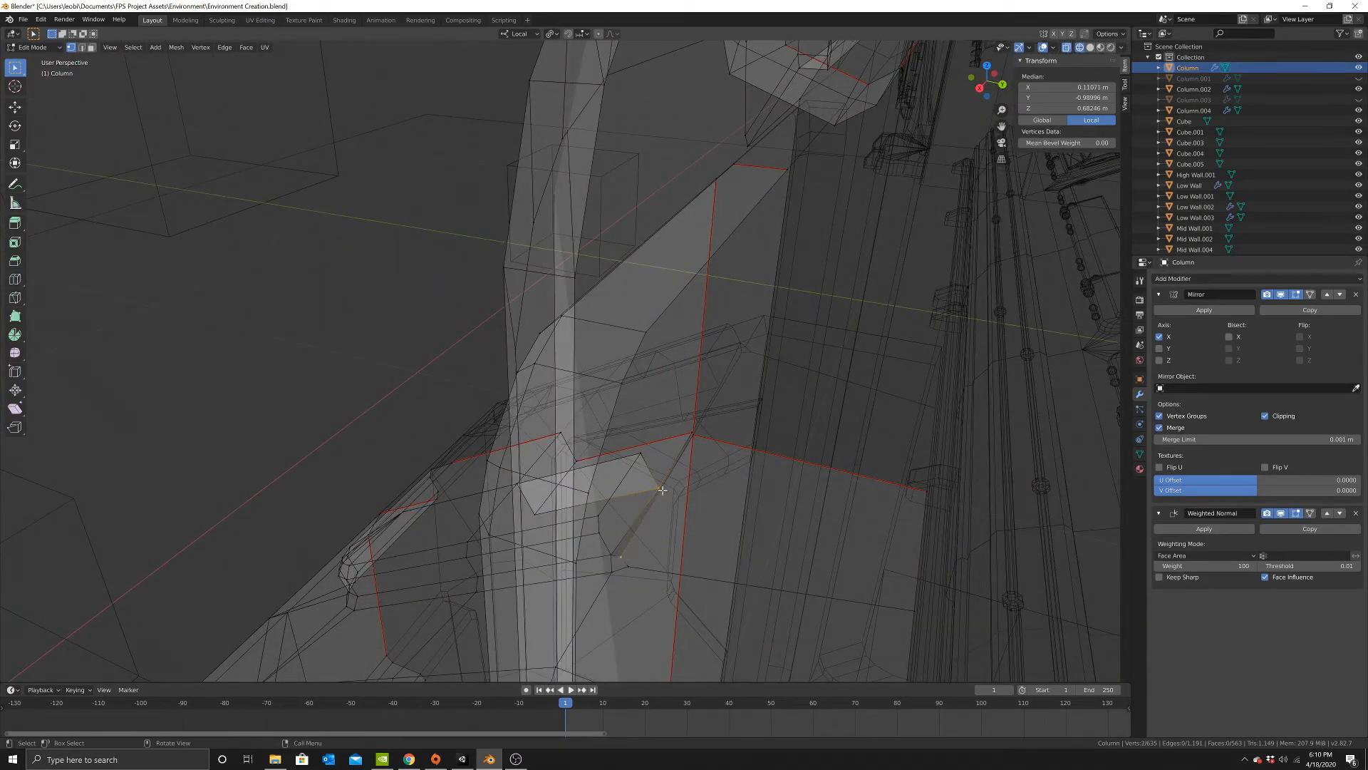
{"action": "middle_click_drag", "start_coordinate": [671, 492], "coordinate": [688, 500]}
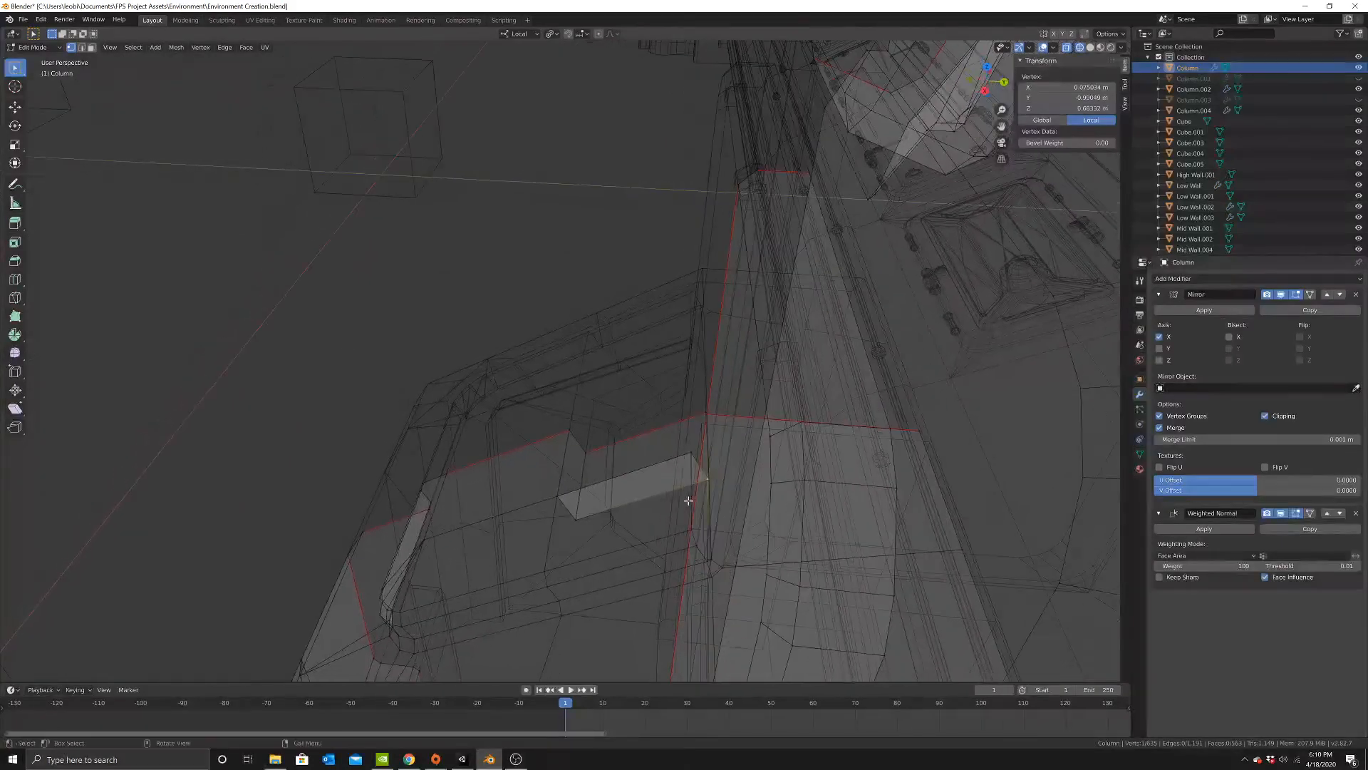
{"action": "key", "text": "z"}
{"action": "left_click", "coordinate": [766, 484]}
{"action": "middle_click_drag", "start_coordinate": [766, 483], "coordinate": [760, 477]}
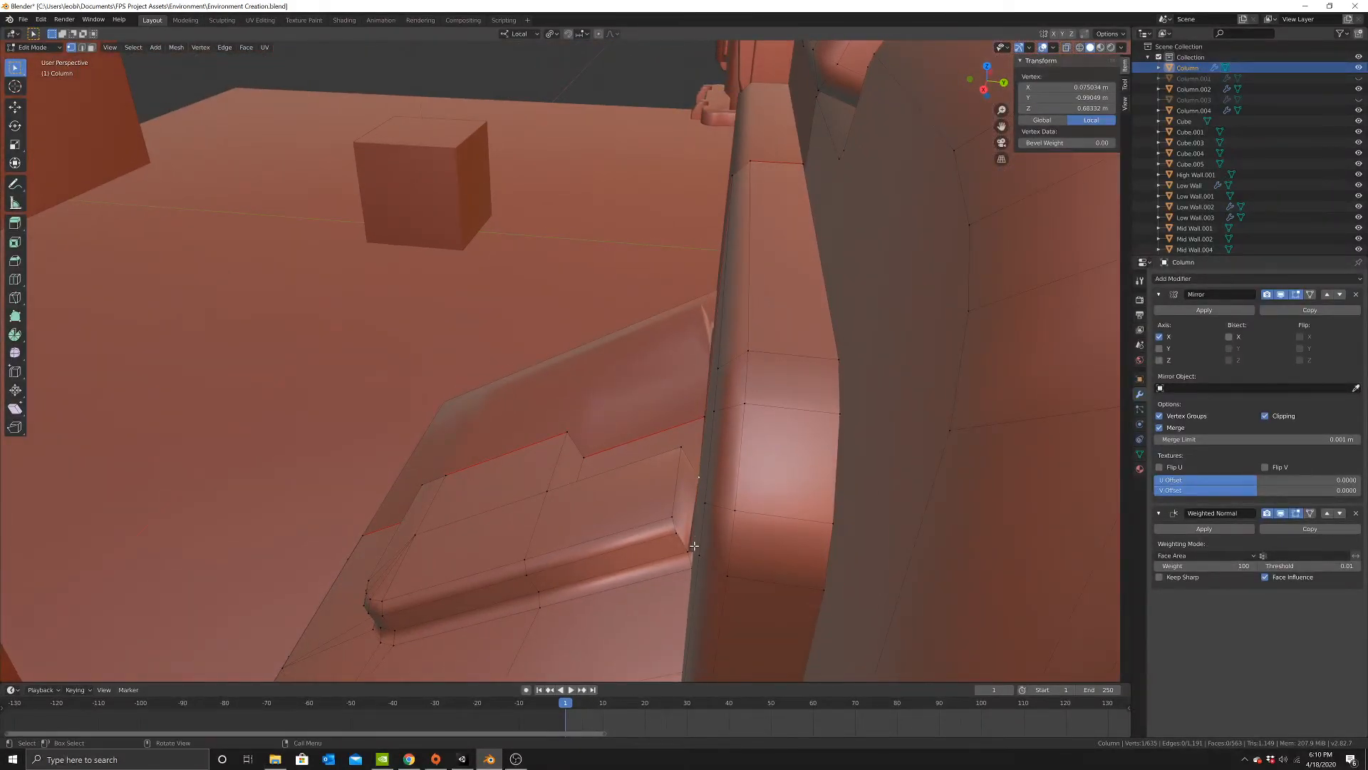
{"action": "key", "text": "shift+z"}
{"action": "mouse_move", "coordinate": [693, 544]}
{"action": "middle_mouse_down"}
{"action": "mouse_move", "coordinate": [651, 541]}
{"action": "mouse_move", "coordinate": [764, 504]}
{"action": "middle_mouse_up"}
{"action": "key", "text": "shift+z"}
{"action": "mouse_move", "coordinate": [727, 444]}
{"action": "middle_mouse_down"}
{"action": "mouse_move", "coordinate": [699, 446]}
{"action": "mouse_move", "coordinate": [722, 422]}
{"action": "mouse_move", "coordinate": [758, 434]}
{"action": "middle_mouse_up"}
{"action": "key", "text": "shift+z"}
{"action": "key", "text": "z"}
{"action": "left_click", "coordinate": [841, 433]}
{"action": "middle_click_drag", "start_coordinate": [840, 434], "coordinate": [755, 440]}
{"action": "key", "text": "z"}
{"action": "left_click", "coordinate": [689, 428]}
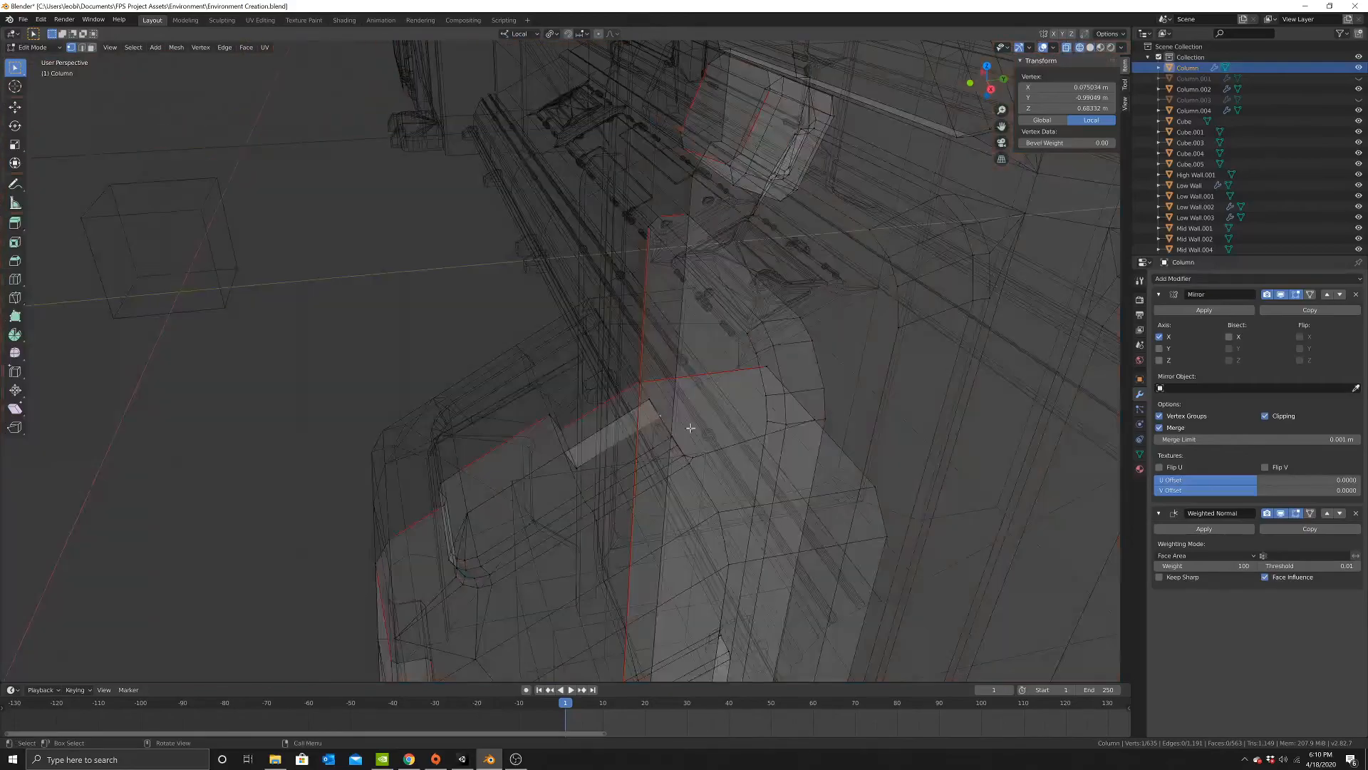
{"action": "key", "text": "Escape"}
{"action": "mouse_move", "coordinate": [659, 400]}
{"action": "middle_mouse_down"}
{"action": "mouse_move", "coordinate": [673, 462]}
{"action": "mouse_move", "coordinate": [648, 442]}
{"action": "mouse_move", "coordinate": [697, 378]}
{"action": "middle_mouse_up"}
Try to circle-select only the base block's hidden back faces in wireframe.
{"action": "key", "text": "ctrl+l"}
{"action": "key", "text": "z"}
{"action": "left_click", "coordinate": [681, 444]}
{"action": "key", "text": "shift+z"}
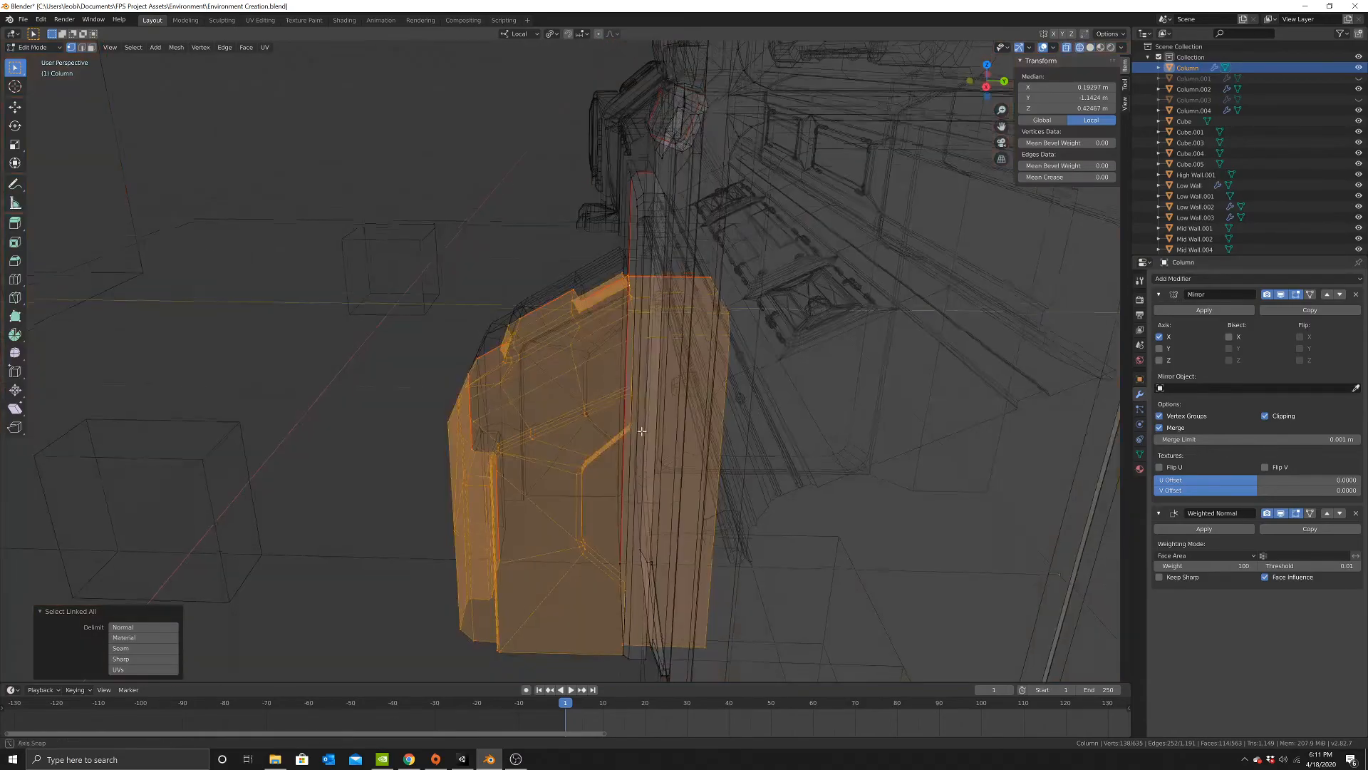
{"action": "left_click", "coordinate": [91, 47]}
{"action": "key", "text": "alt+a"}
{"action": "key", "text": "c"}
{"action": "left_click_drag", "start_coordinate": [686, 286], "coordinate": [708, 500]}
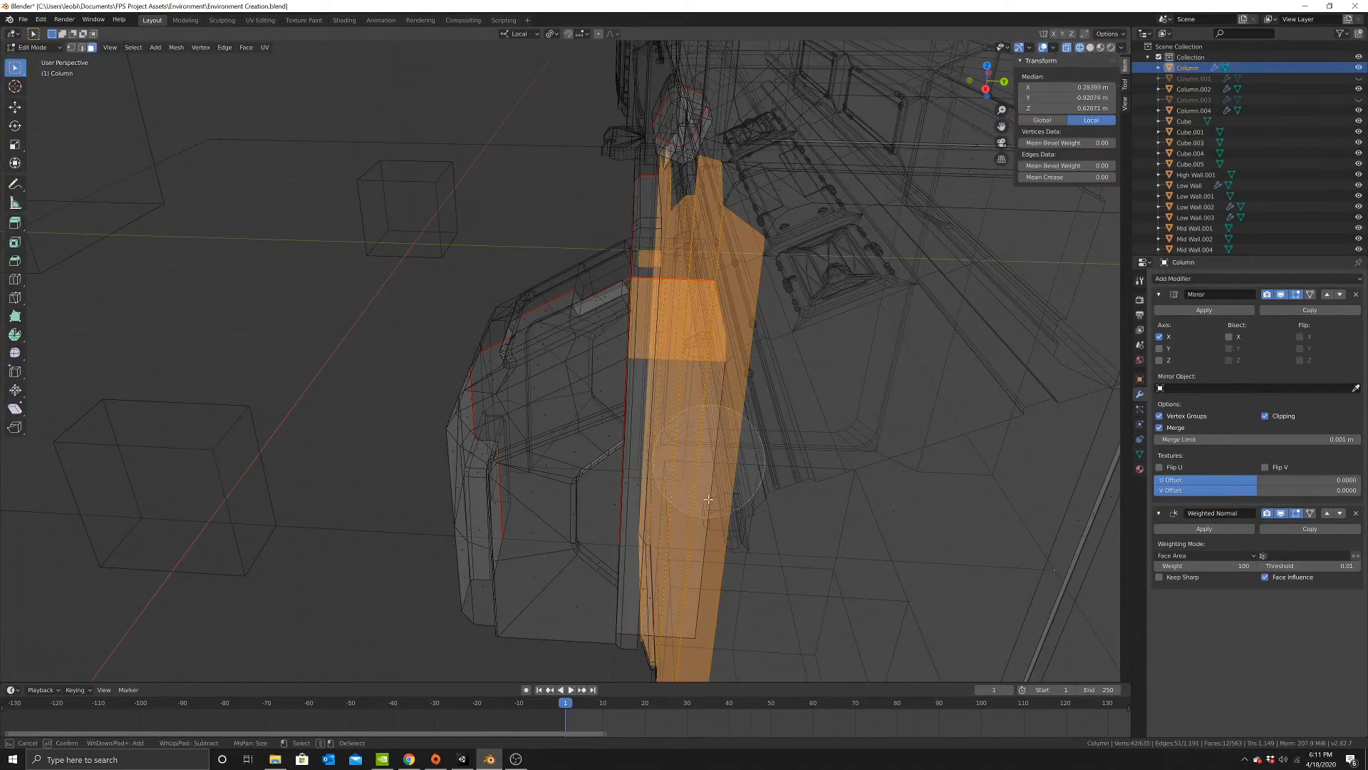
Select all geometry linked to the base block and separate it from the column into its own object.
{"action": "left_click", "coordinate": [599, 349]}
{"action": "key", "text": "ctrl+l"}
{"action": "key", "text": "p"}
{"action": "left_click", "coordinate": [599, 349]}
{"action": "key", "text": "Tab"}
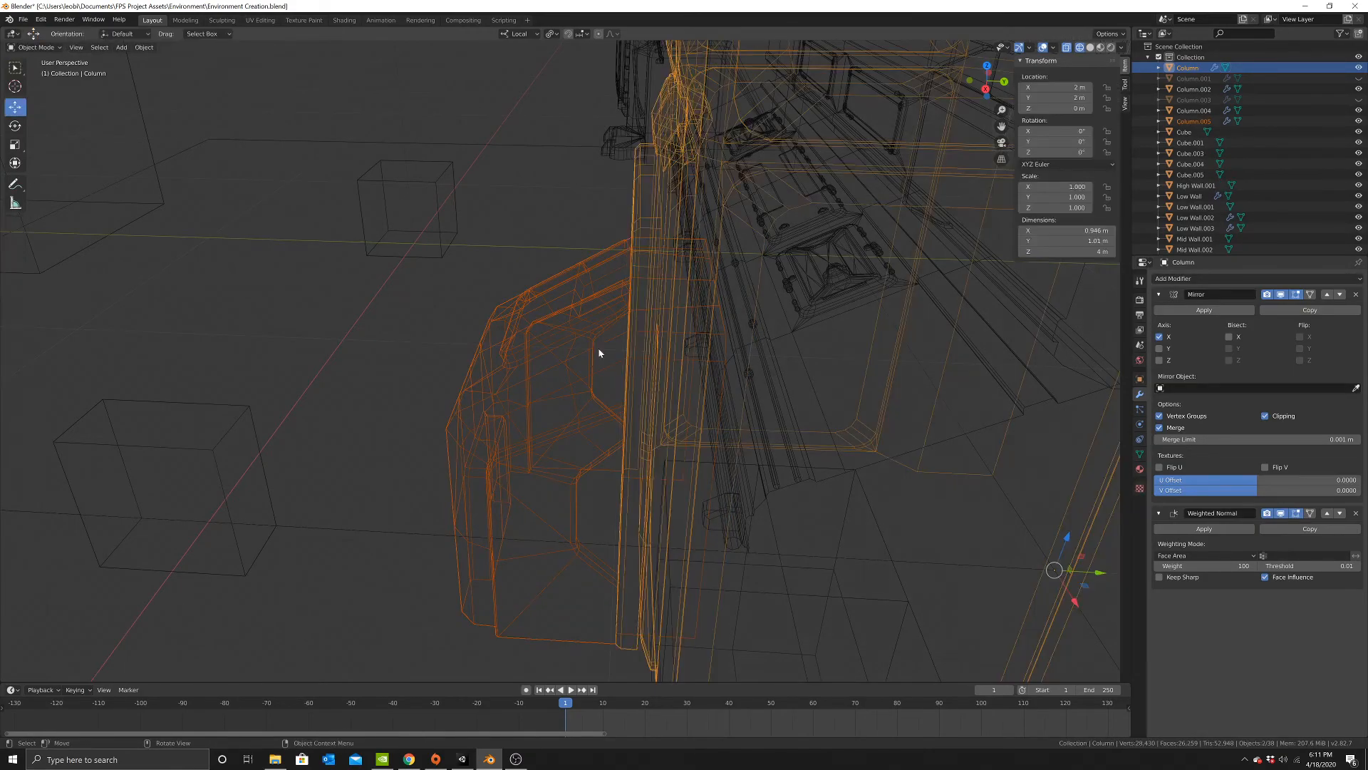
Delete the hidden upper back faces of the separated base block behind the column plate.
{"action": "left_click", "coordinate": [652, 330]}
{"action": "key", "text": "Tab"}
{"action": "key", "text": "c"}
{"action": "left_click_drag", "start_coordinate": [697, 280], "coordinate": [705, 437]}
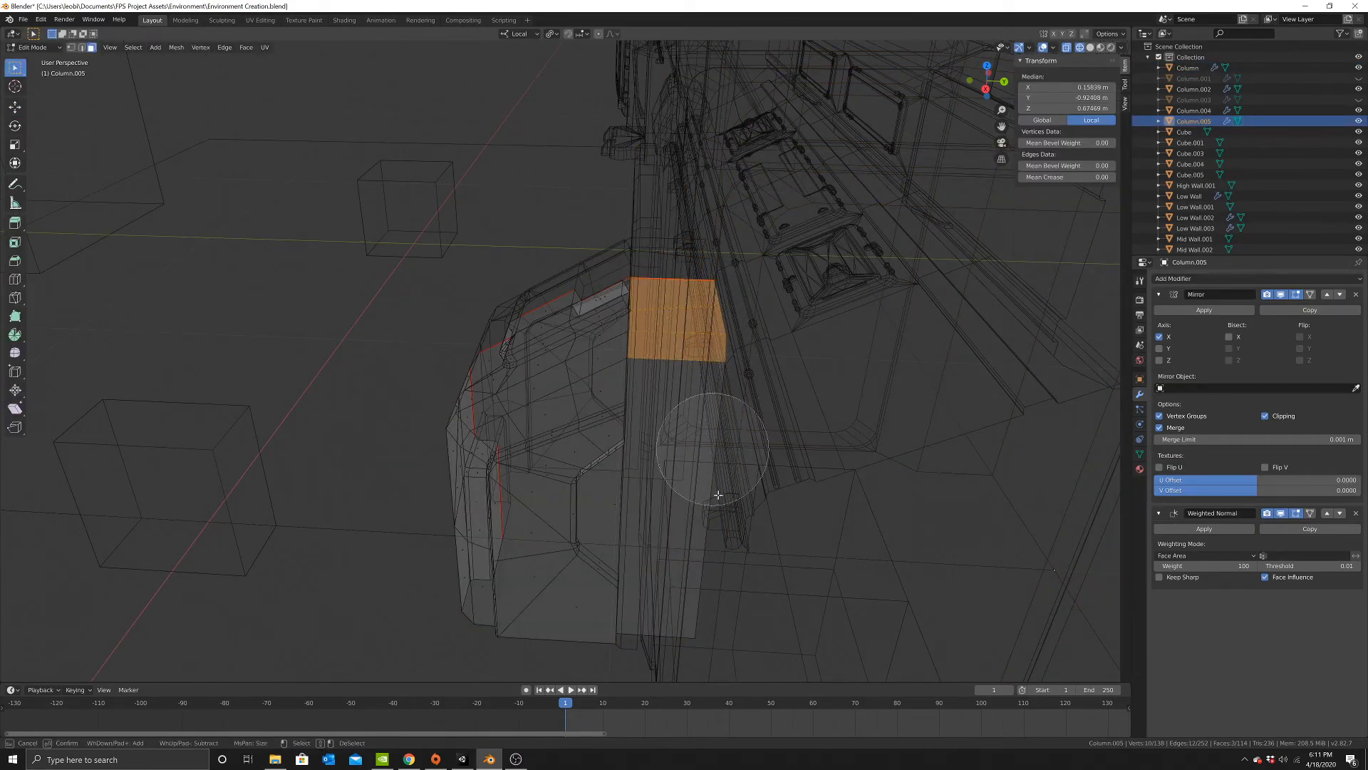
{"action": "key", "text": "Escape"}
{"action": "key", "text": "x"}
{"action": "left_click", "coordinate": [742, 351]}
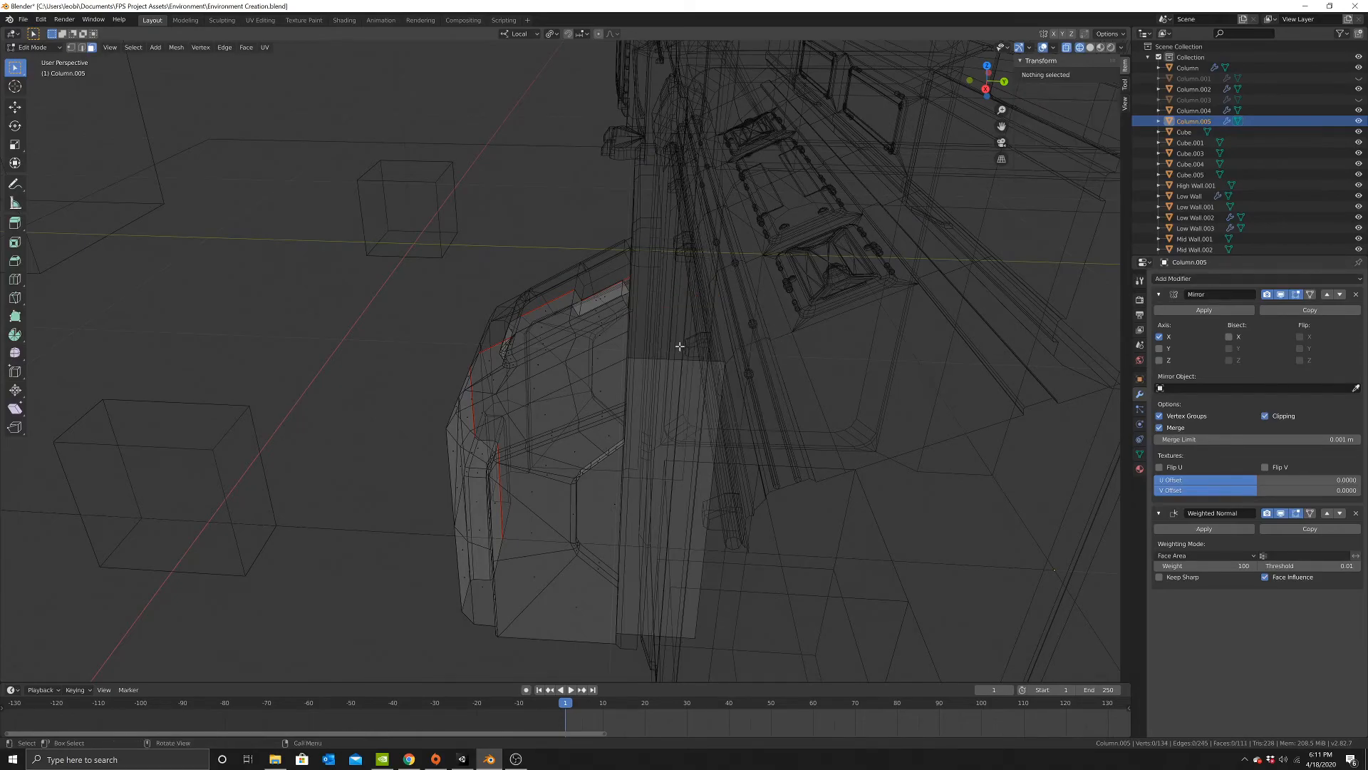
{"action": "middle_click_drag", "start_coordinate": [681, 347], "coordinate": [641, 319]}
{"action": "left_click", "coordinate": [640, 322]}
{"action": "key", "text": "x"}
{"action": "left_click", "coordinate": [673, 324]}
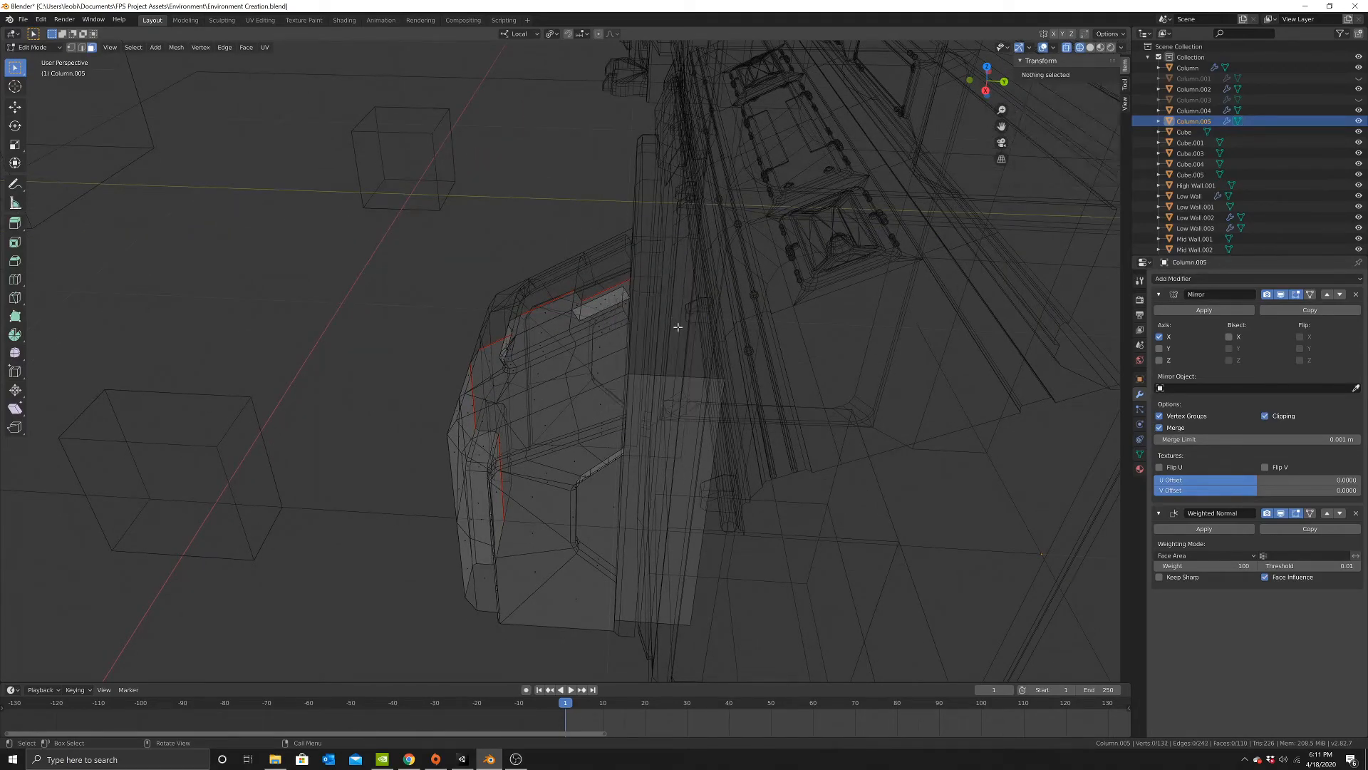
Delete the remaining hidden lower back faces of the base block behind the column plate and return to solid shading.
{"action": "middle_click_drag", "start_coordinate": [665, 377], "coordinate": [670, 370]}
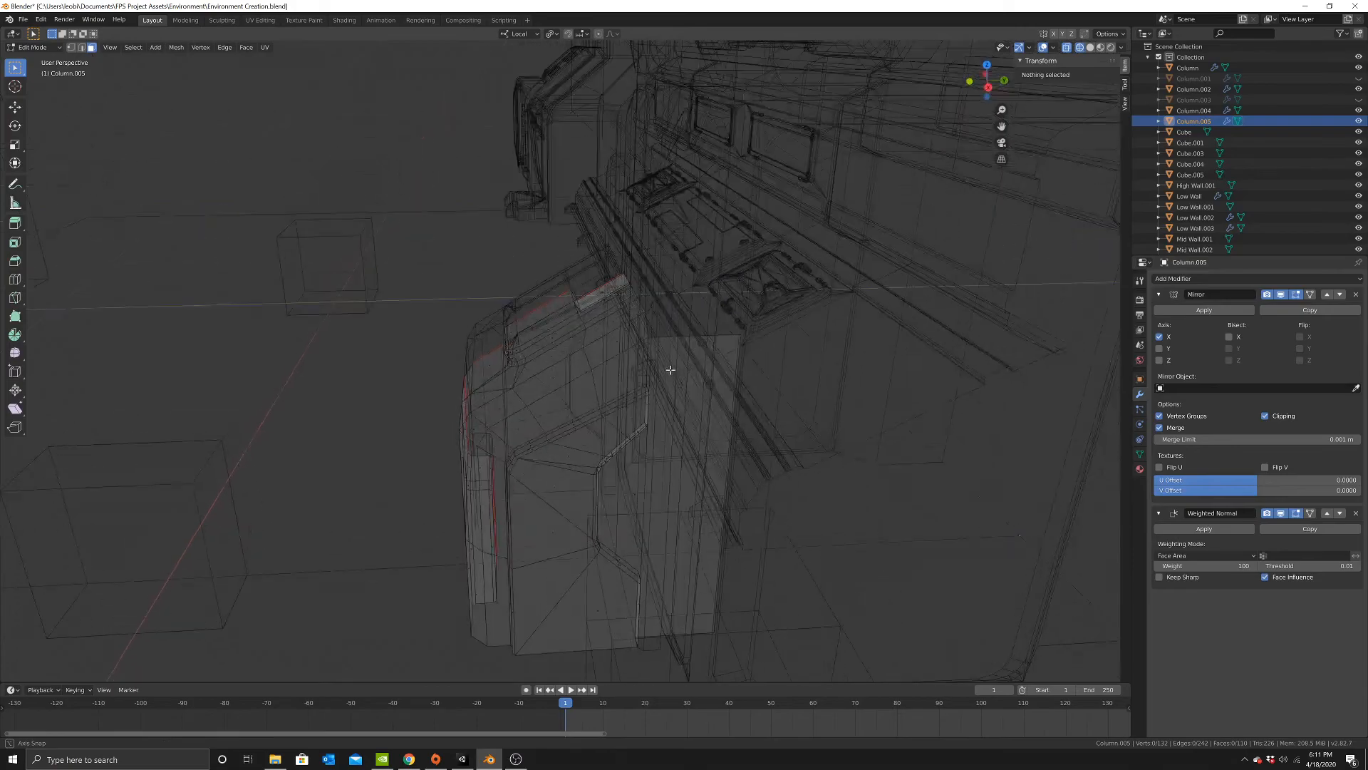
{"action": "left_click", "coordinate": [617, 503]}
{"action": "left_click", "coordinate": [636, 496]}
{"action": "mouse_move", "coordinate": [636, 497]}
{"action": "middle_mouse_down"}
{"action": "mouse_move", "coordinate": [737, 479]}
{"action": "mouse_move", "coordinate": [627, 418]}
{"action": "mouse_move", "coordinate": [630, 316]}
{"action": "mouse_move", "coordinate": [576, 327]}
{"action": "mouse_move", "coordinate": [645, 359]}
{"action": "mouse_move", "coordinate": [662, 316]}
{"action": "middle_mouse_up"}
{"action": "key", "text": "x"}
{"action": "left_click", "coordinate": [628, 418]}
{"action": "key", "text": "shift+z"}
Fill the gap at the notch in the block's top plate with a face, using only the open edges there.
{"action": "left_click", "coordinate": [81, 48]}
{"action": "scroll", "coordinate": [576, 327], "scroll_direction": "up", "scroll_amount": 1}
{"action": "left_click", "coordinate": [586, 313], "text": "alt"}
{"action": "key", "text": "f"}
{"action": "key", "text": "ctrl+z"}
{"action": "mouse_move", "coordinate": [523, 276]}
{"action": "middle_mouse_down"}
{"action": "mouse_move", "coordinate": [626, 373]}
{"action": "mouse_move", "coordinate": [711, 400]}
{"action": "middle_mouse_up"}
{"action": "key", "text": "f"}
{"action": "key", "text": "ctrl+z"}
{"action": "key", "text": "alt+z"}
{"action": "key", "text": "c"}
{"action": "middle_click_drag", "start_coordinate": [703, 279], "coordinate": [696, 208]}
{"action": "key", "text": "Escape"}
{"action": "key", "text": "f"}
{"action": "key", "text": "alt+z"}
{"action": "middle_click_drag", "start_coordinate": [760, 427], "coordinate": [337, 154]}
Scale all of the block's geometry to 1.09 along local Y and shift it slightly toward the column plate.
{"action": "key", "text": "a"}
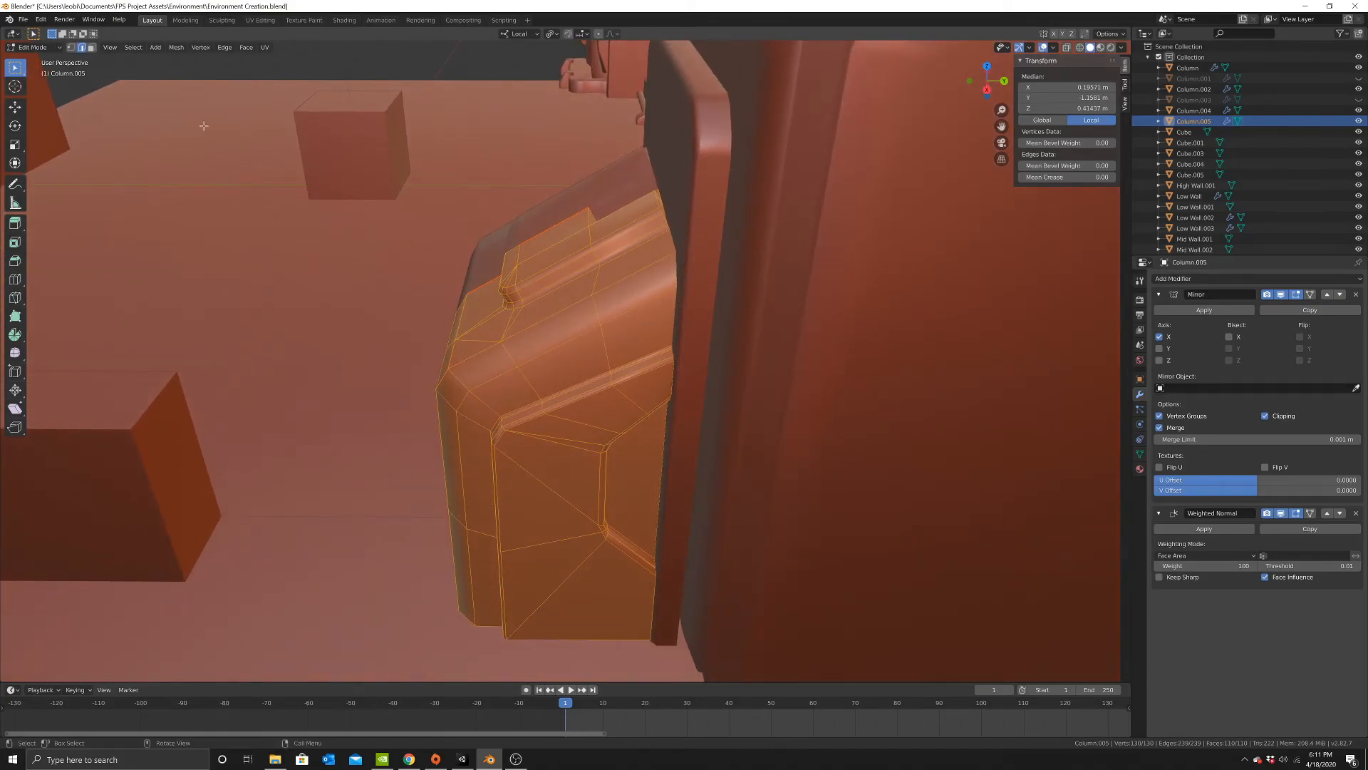
{"action": "key", "text": "s"}
{"action": "key", "text": "x"}
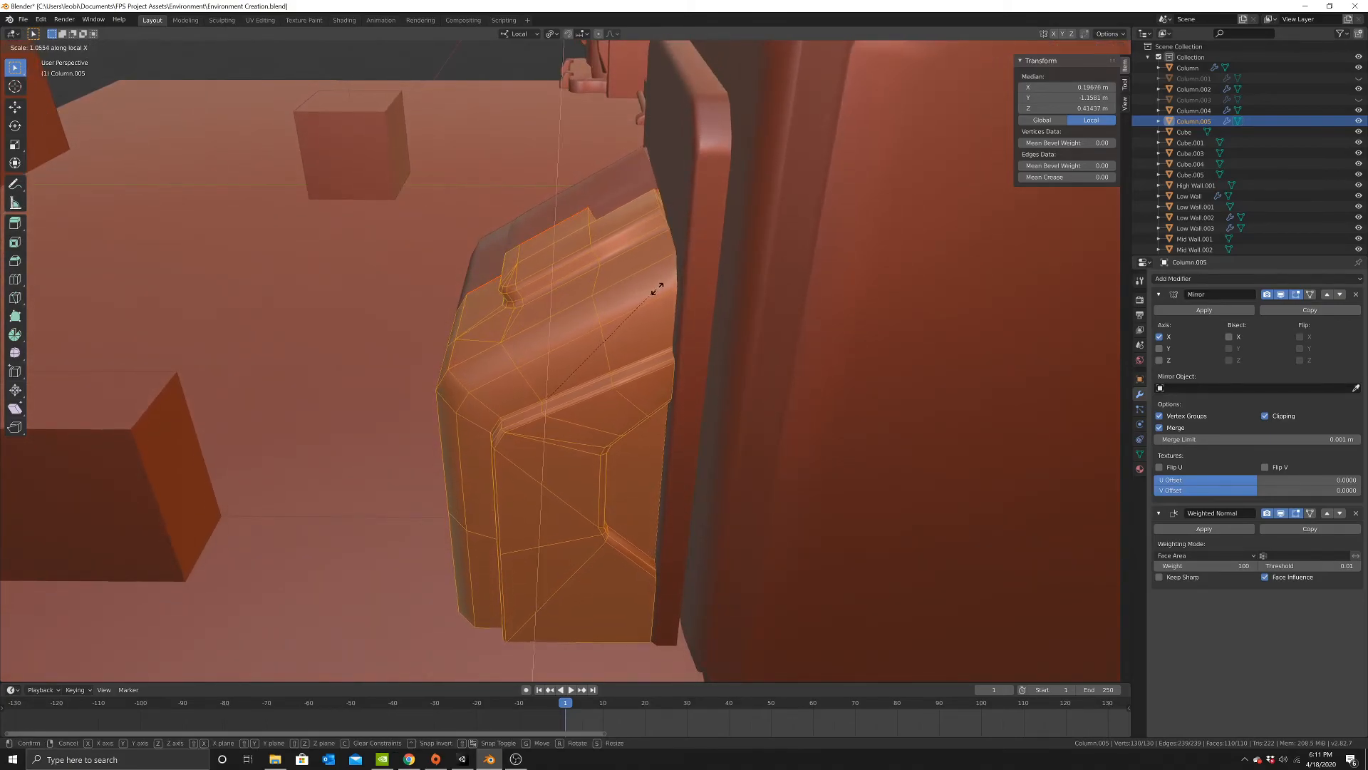
{"action": "key", "text": "y"}
{"action": "left_click", "coordinate": [661, 291]}
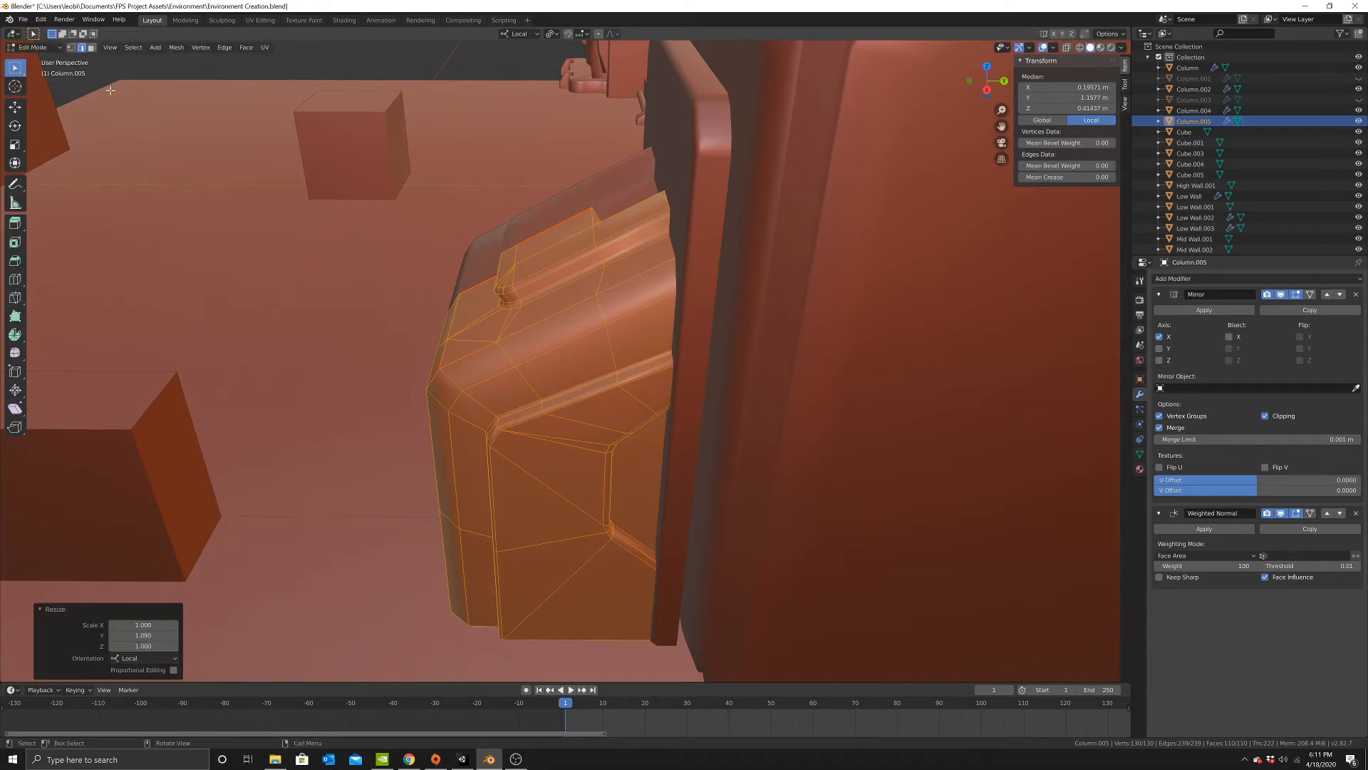
{"action": "left_click", "coordinate": [17, 110]}
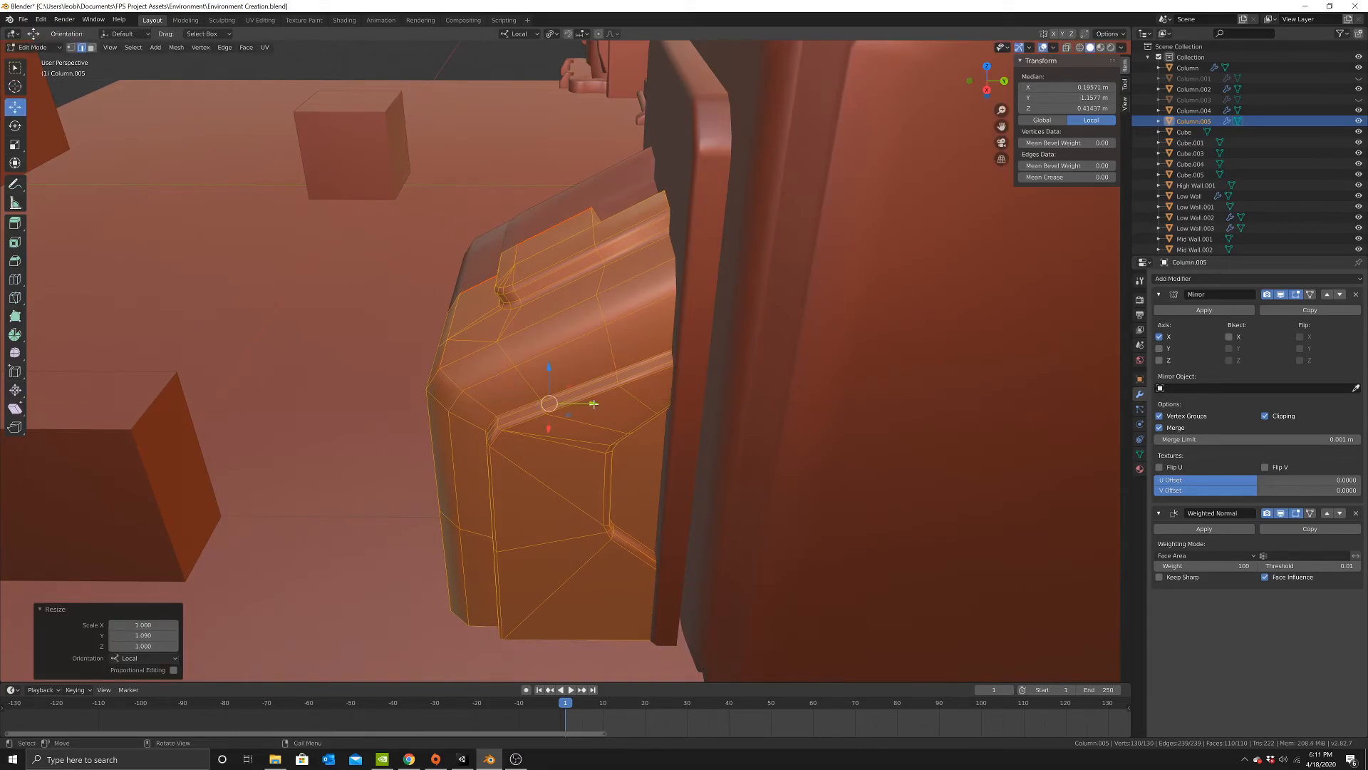
{"action": "left_click_drag", "start_coordinate": [594, 404], "coordinate": [599, 404]}
{"action": "middle_click_drag", "start_coordinate": [599, 404], "coordinate": [645, 410]}
{"action": "key", "text": "Tab"}
{"action": "scroll", "coordinate": [674, 384], "scroll_direction": "down", "scroll_amount": 5}
{"action": "scroll", "coordinate": [644, 410], "scroll_direction": "up", "scroll_amount": 5}
{"action": "key", "text": "Tab"}
Bevel the inner corner edge of the notch in the block's raised top plate.
{"action": "middle_click_drag", "start_coordinate": [620, 285], "coordinate": [92, 155]}
{"action": "scroll", "coordinate": [674, 300], "scroll_direction": "up", "scroll_amount": 2}
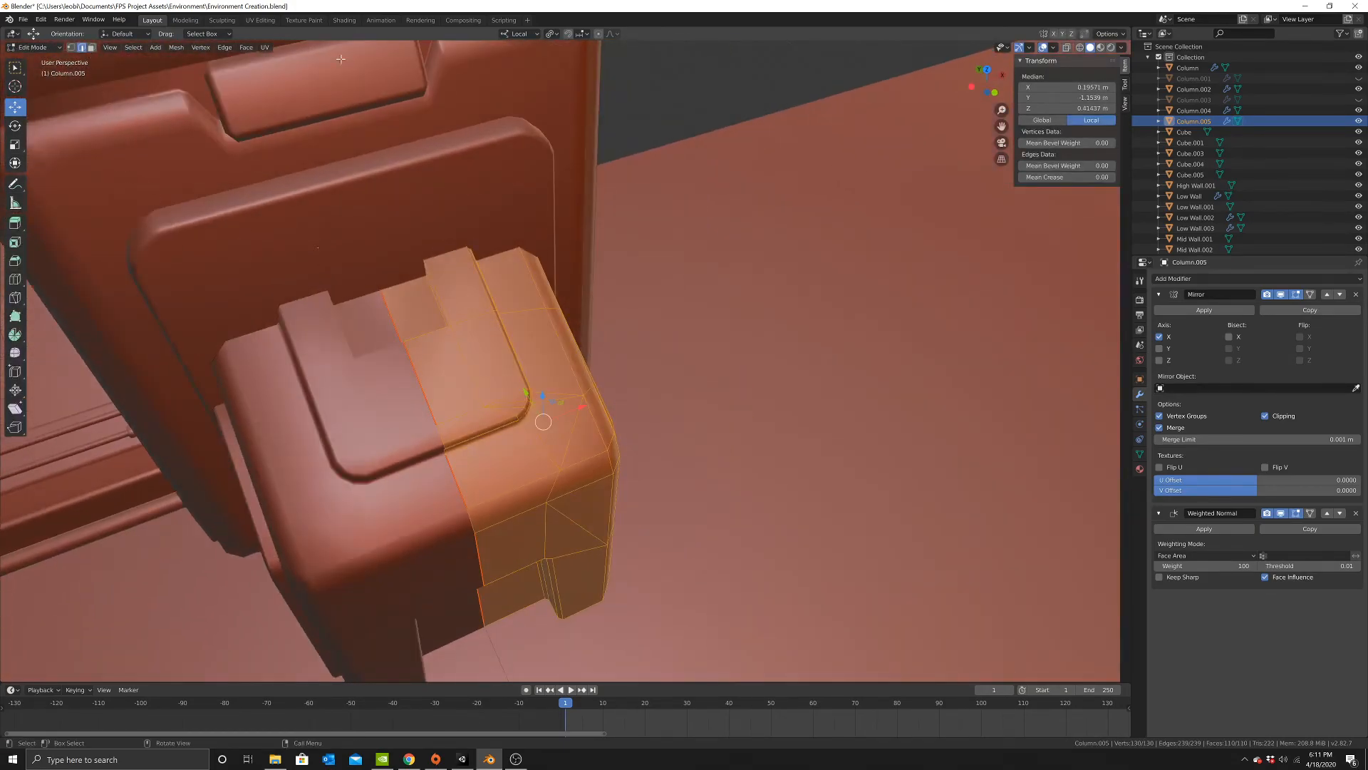
{"action": "left_click", "coordinate": [610, 247]}
{"action": "middle_click_drag", "start_coordinate": [611, 247], "coordinate": [641, 307]}
{"action": "scroll", "coordinate": [575, 342], "scroll_direction": "up", "scroll_amount": 3}
{"action": "middle_click_drag", "start_coordinate": [575, 342], "coordinate": [589, 420]}
{"action": "left_click", "coordinate": [548, 391]}
{"action": "key", "text": "ctrl+b"}
{"action": "left_click", "coordinate": [663, 450]}
Merge the extra vertex below the notch corner into the vertex near the top plate's rounded front corner.
{"action": "left_click", "coordinate": [675, 302]}
{"action": "middle_click_drag", "start_coordinate": [674, 302], "coordinate": [547, 302]}
{"action": "left_click", "coordinate": [616, 278]}
{"action": "left_click", "coordinate": [563, 316], "text": "shift"}
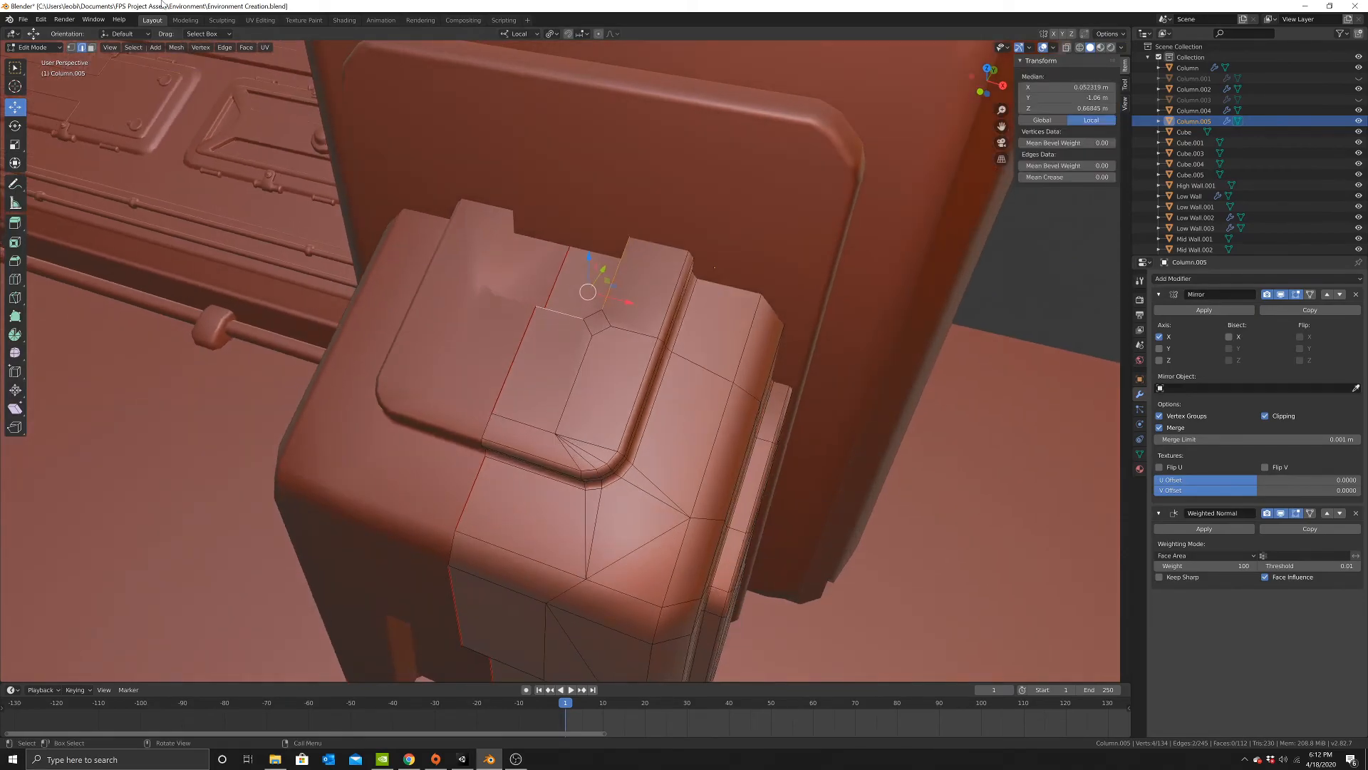
{"action": "left_click", "coordinate": [591, 335]}
{"action": "left_click", "coordinate": [555, 433], "text": "shift"}
{"action": "right_click", "coordinate": [638, 413]}
{"action": "mouse_move", "coordinate": [666, 619]}
{"action": "left_click", "coordinate": [765, 631]}
Merge the vertex beside the notch's bevelled corner into the vertex on the top plate's outer side edge.
{"action": "left_click", "coordinate": [610, 325]}
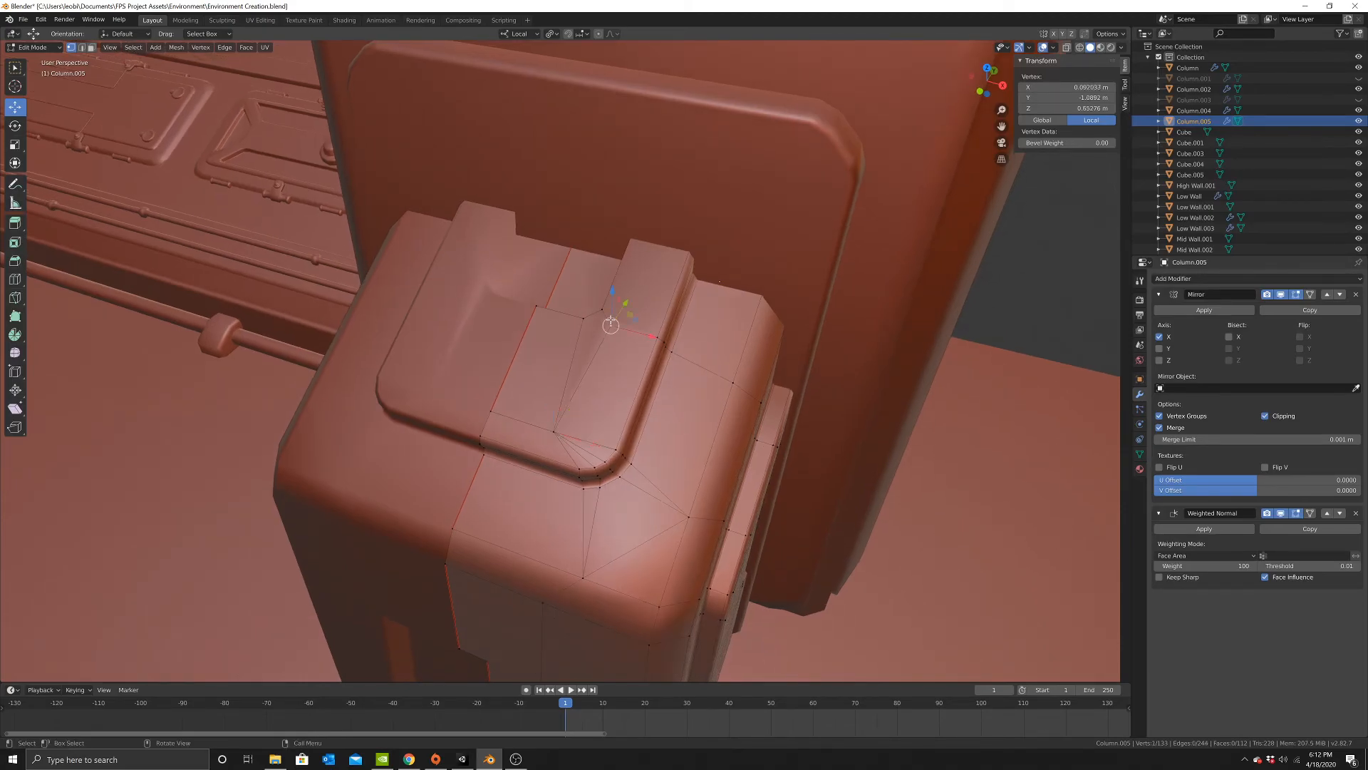
{"action": "left_click", "coordinate": [656, 337], "text": "shift"}
{"action": "right_click", "coordinate": [797, 328]}
{"action": "mouse_move", "coordinate": [800, 329]}
{"action": "left_click", "coordinate": [877, 339]}
Try to merge the centre-line vertex near the plate's front with the inner vertex by the rounded corner.
{"action": "left_click", "coordinate": [489, 418]}
{"action": "left_click", "coordinate": [554, 431], "text": "shift"}
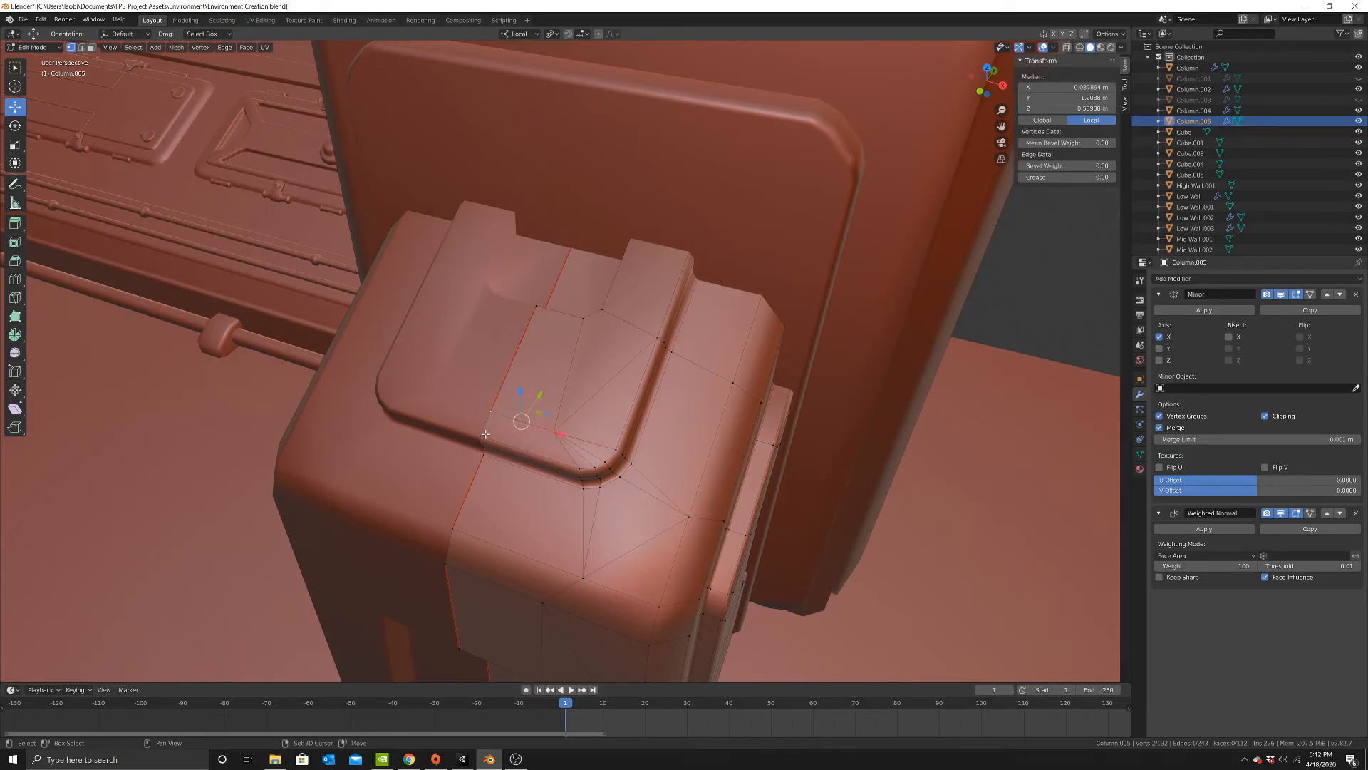
{"action": "right_click", "coordinate": [658, 403]}
{"action": "mouse_move", "coordinate": [660, 403]}
{"action": "left_click", "coordinate": [736, 415]}
{"action": "mouse_move", "coordinate": [635, 422]}
{"action": "middle_mouse_down"}
{"action": "mouse_move", "coordinate": [648, 409]}
{"action": "mouse_move", "coordinate": [613, 406]}
{"action": "mouse_move", "coordinate": [626, 415]}
{"action": "middle_mouse_up"}
{"action": "key", "text": "ctrl+z"}
Merge the extra centre-line vertex into the adjacent vertex on the top plate's front edge.
{"action": "left_click", "coordinate": [577, 416]}
{"action": "middle_click_drag", "start_coordinate": [643, 345], "coordinate": [589, 427]}
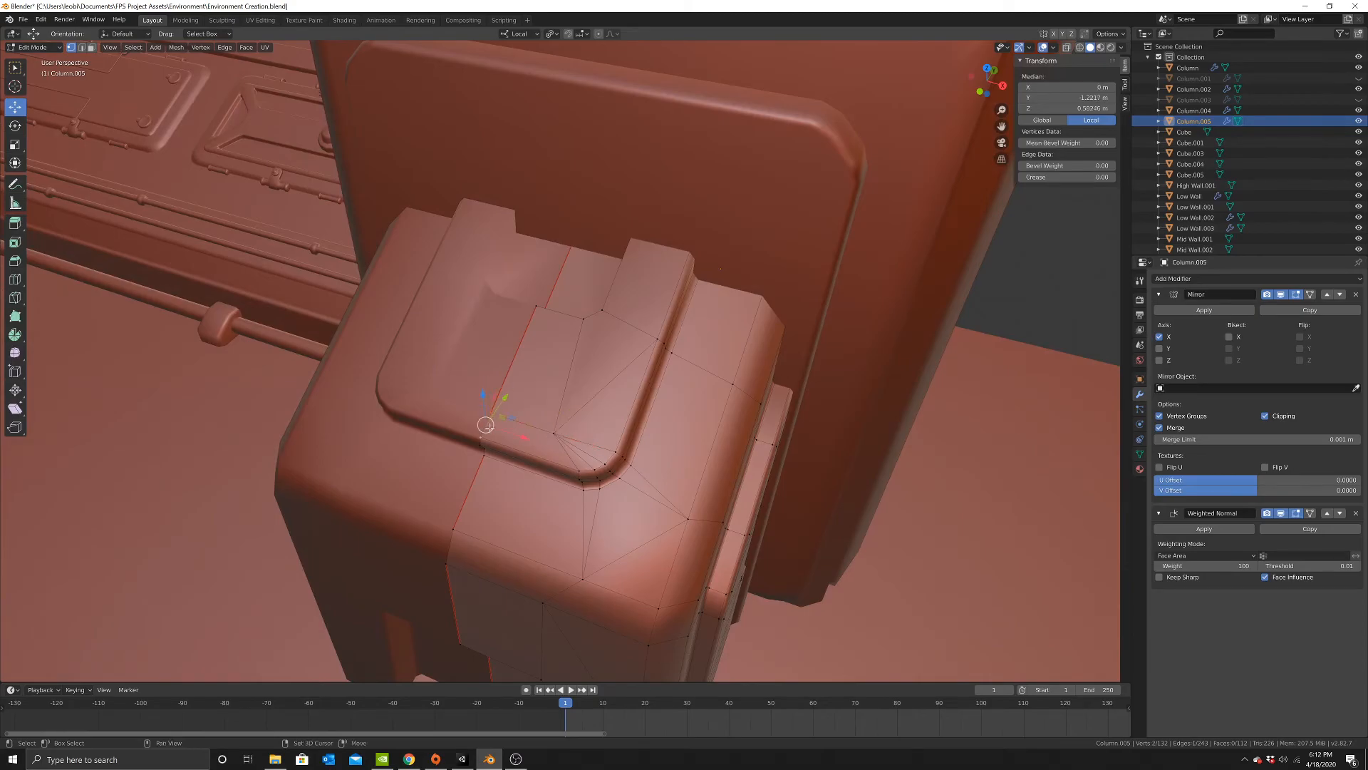
{"action": "left_click", "coordinate": [484, 436], "text": "shift"}
{"action": "right_click", "coordinate": [702, 405]}
{"action": "left_click", "coordinate": [779, 419]}
{"action": "middle_click_drag", "start_coordinate": [779, 419], "coordinate": [685, 418]}
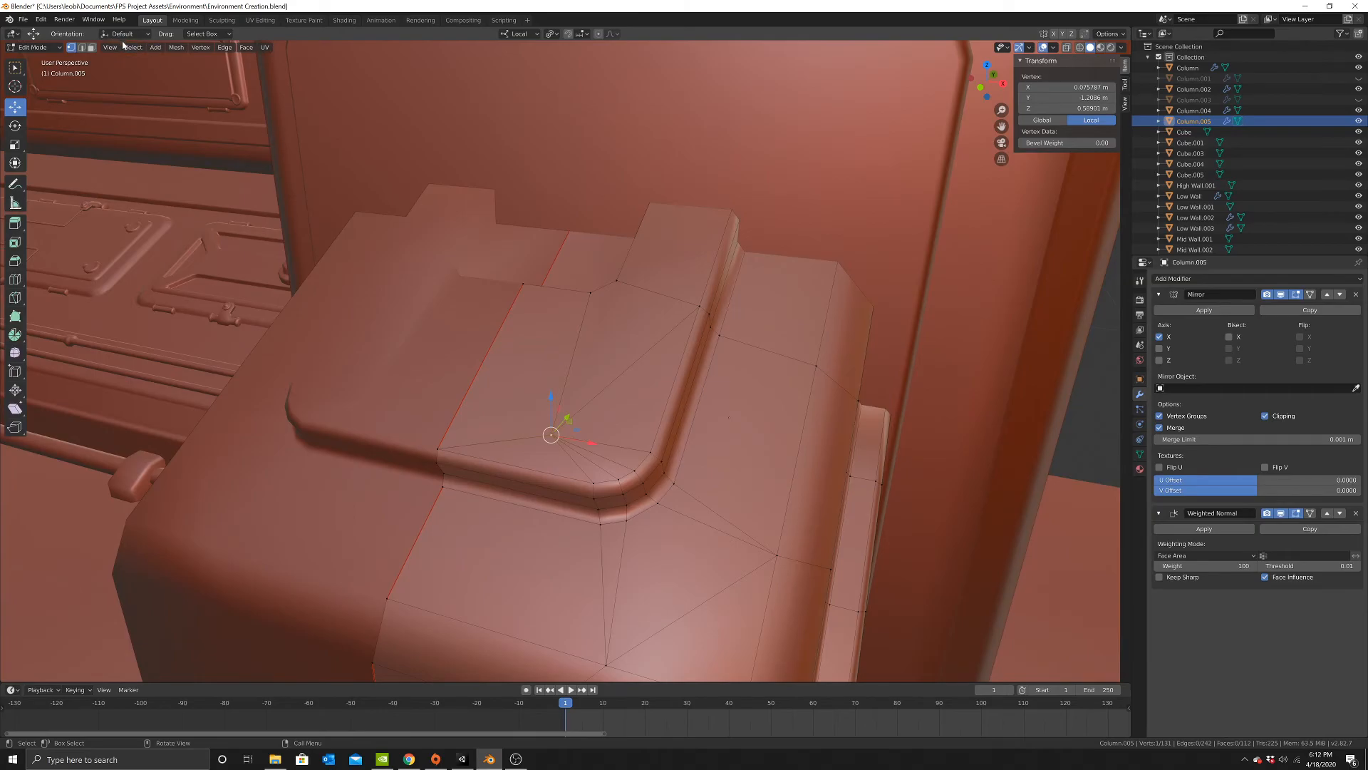
Dissolve the leftover vertex in the middle of the top plate's surface.
{"action": "key", "text": "x"}
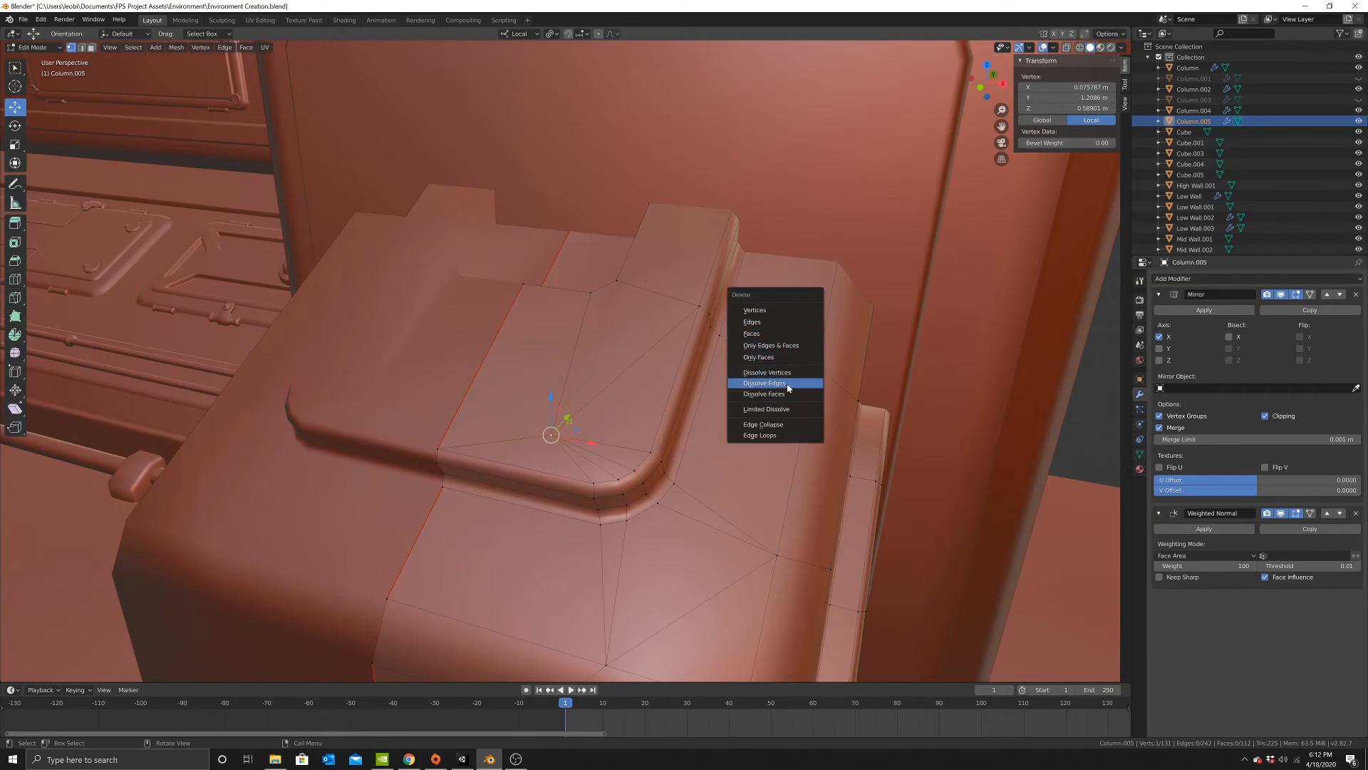
{"action": "left_click", "coordinate": [777, 372]}
{"action": "middle_click_drag", "start_coordinate": [746, 384], "coordinate": [376, 229]}
{"action": "scroll", "coordinate": [695, 352], "scroll_direction": "down", "scroll_amount": 4}
{"action": "scroll", "coordinate": [641, 357], "scroll_direction": "up", "scroll_amount": 3}
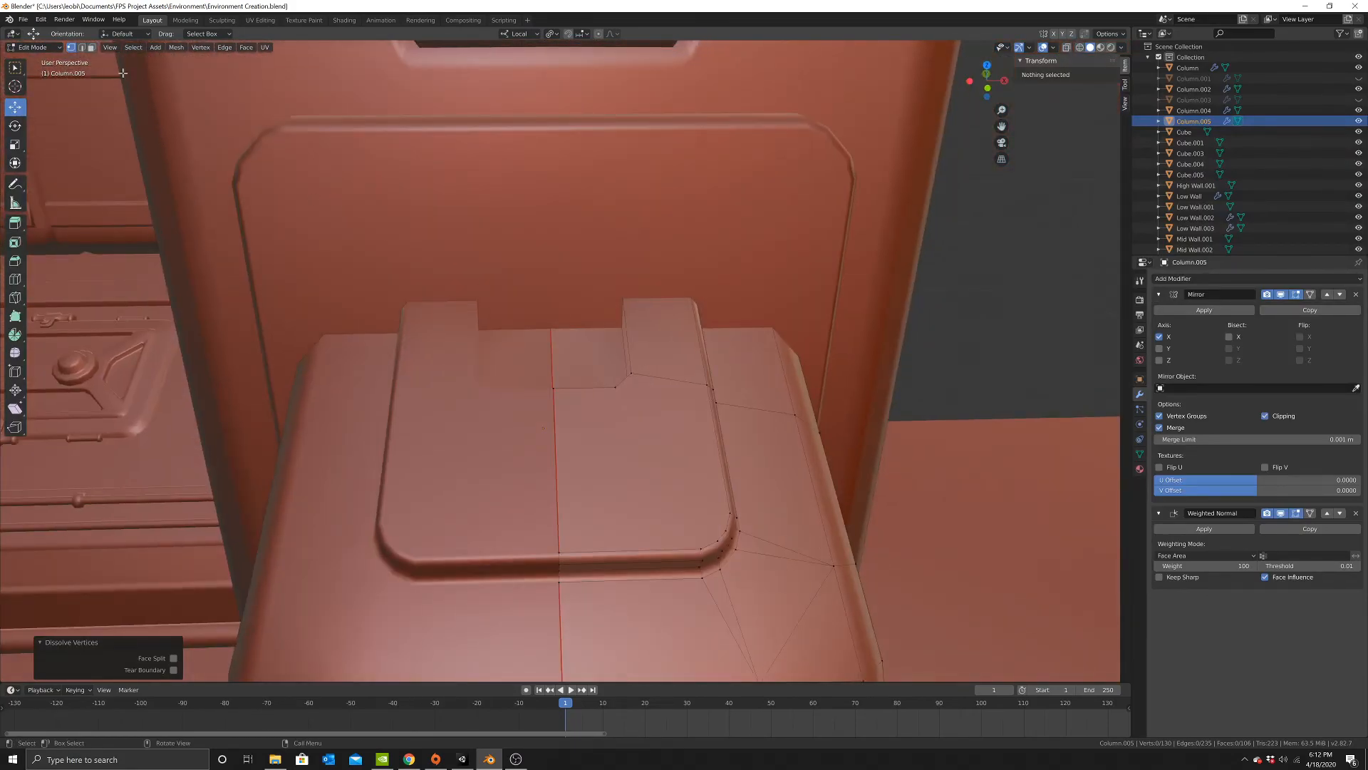
{"action": "scroll", "coordinate": [613, 428], "scroll_direction": "up", "scroll_amount": 1}
Bevel the upper edge running around the notch in the block's top plate and return to Object Mode.
{"action": "middle_click_drag", "start_coordinate": [614, 427], "coordinate": [669, 421]}
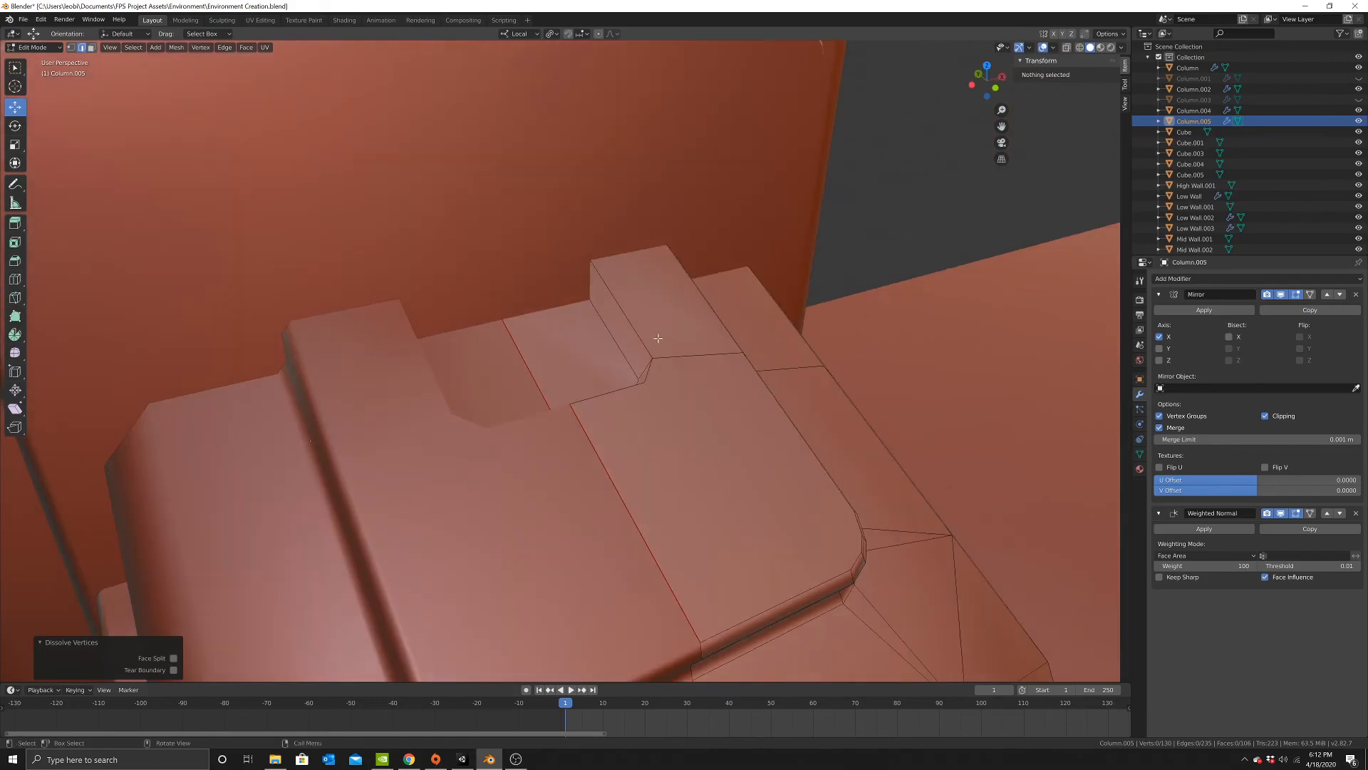
{"action": "left_click", "coordinate": [650, 343], "text": "alt"}
{"action": "key", "text": "ctrl+b"}
{"action": "left_click", "coordinate": [696, 400]}
{"action": "scroll", "coordinate": [696, 417], "scroll_direction": "down", "scroll_amount": 9}
{"action": "key", "text": "Tab"}
Duplicate the small cube in front of the column, move the copy to the base block and join it into the column.
{"action": "middle_click_drag", "start_coordinate": [696, 418], "coordinate": [596, 406]}
{"action": "scroll", "coordinate": [670, 427], "scroll_direction": "down", "scroll_amount": 4}
{"action": "scroll", "coordinate": [638, 419], "scroll_direction": "down", "scroll_amount": 2}
{"action": "scroll", "coordinate": [638, 418], "scroll_direction": "up", "scroll_amount": 4}
{"action": "middle_click_drag", "start_coordinate": [446, 460], "coordinate": [481, 481]}
{"action": "left_click", "coordinate": [492, 493]}
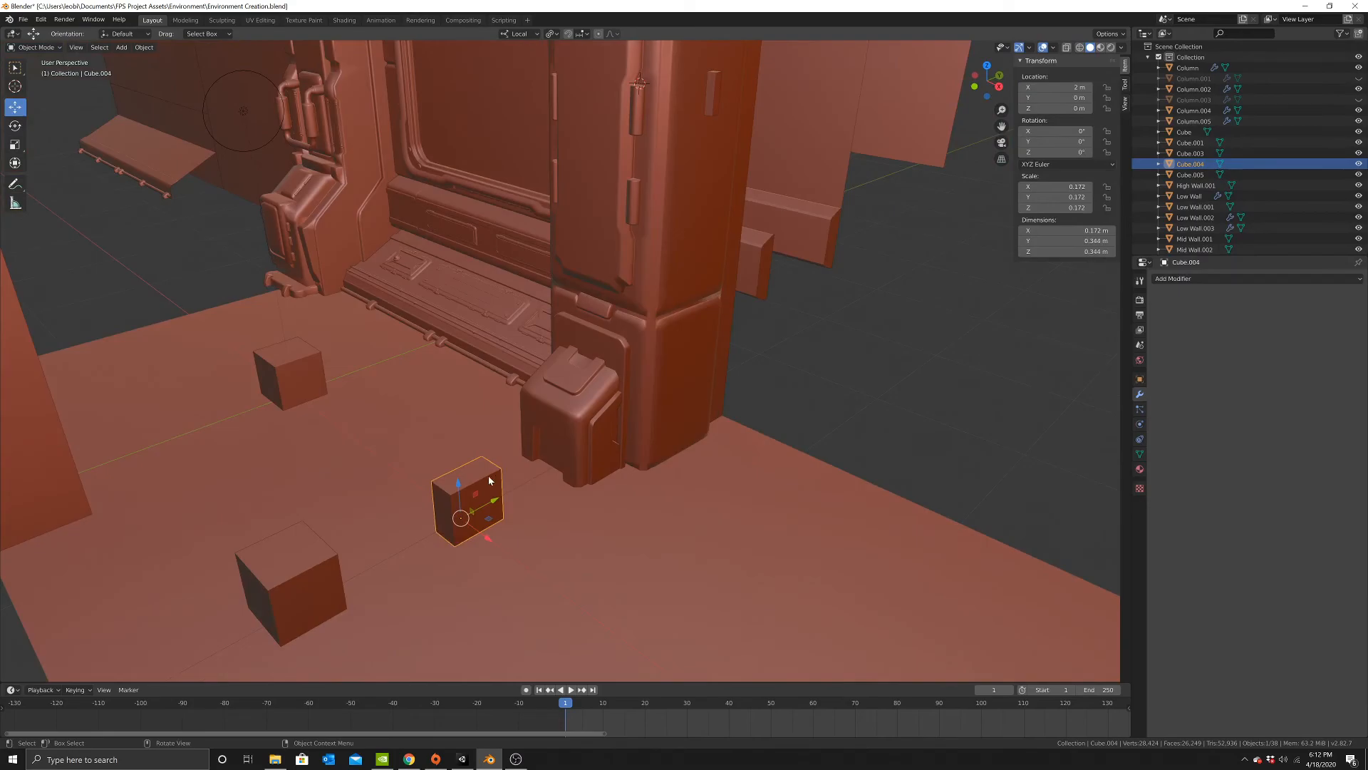
{"action": "key", "text": "shift+d"}
{"action": "right_click", "coordinate": [480, 481]}
{"action": "left_click_drag", "start_coordinate": [458, 487], "coordinate": [656, 399]}
{"action": "left_click", "coordinate": [654, 384], "text": "shift"}
{"action": "key", "text": "ctrl+j"}
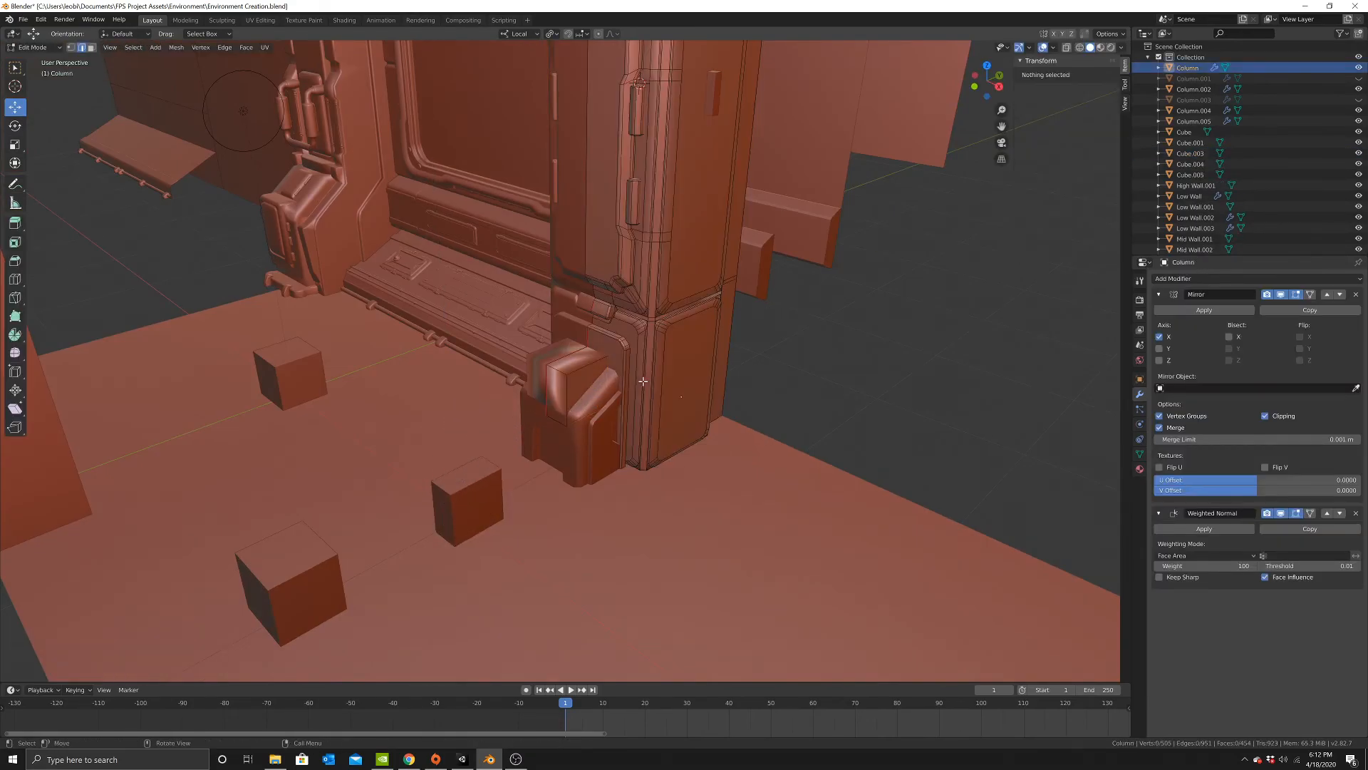
Select all linked geometry of the joined cube inside the column mesh and scale it to 0.166.
{"action": "scroll", "coordinate": [627, 385], "scroll_direction": "up", "scroll_amount": 5}
{"action": "key", "text": "Tab"}
{"action": "left_click", "coordinate": [577, 386]}
{"action": "key", "text": "ctrl+l"}
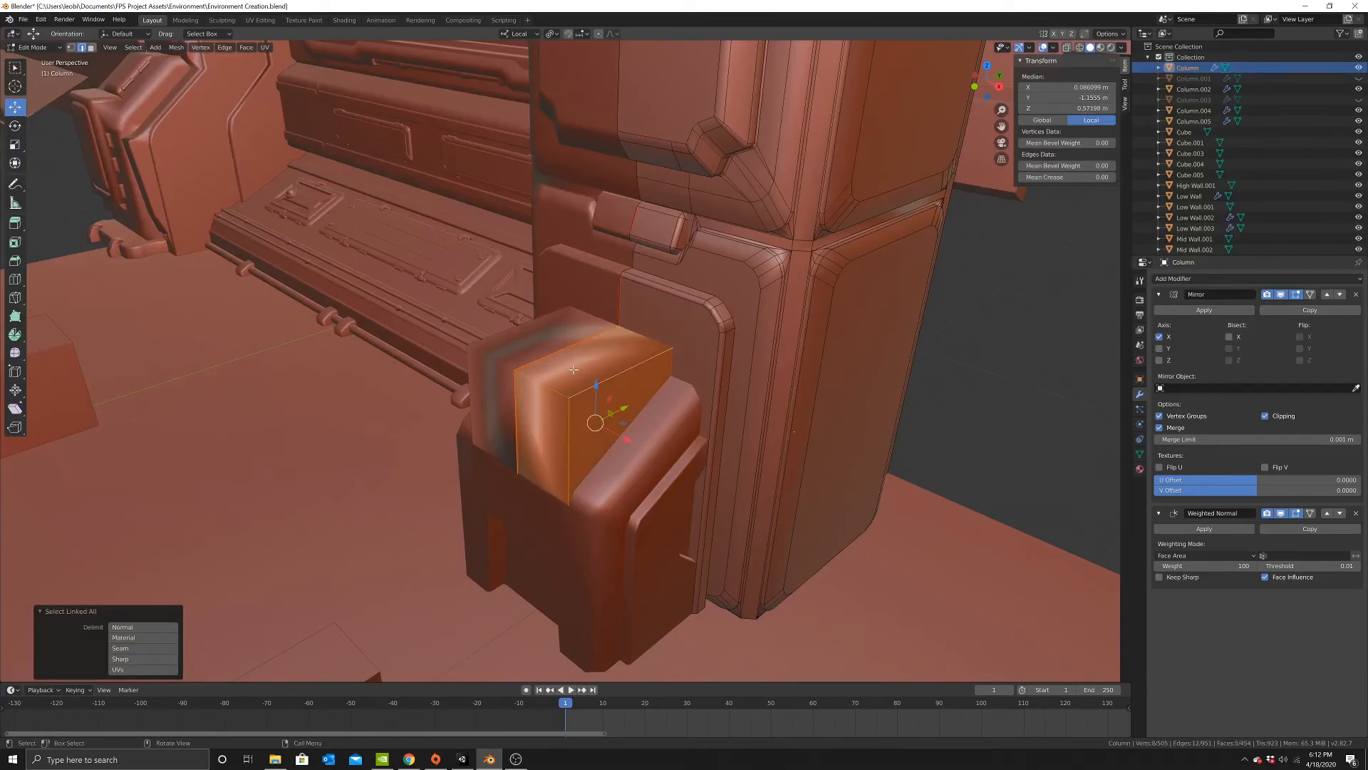
{"action": "scroll", "coordinate": [572, 371], "scroll_direction": "up", "scroll_amount": 3}
{"action": "key", "text": "s"}
{"action": "left_click", "coordinate": [631, 443]}
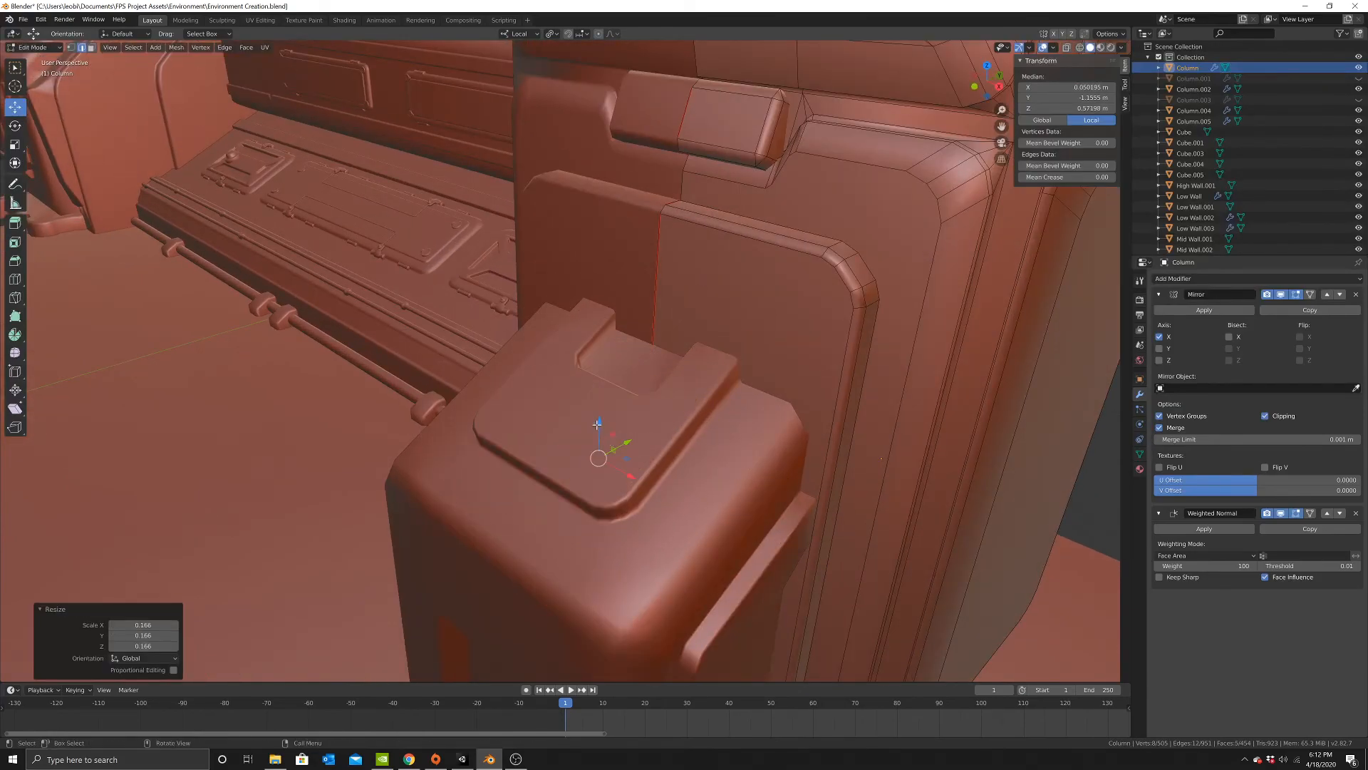
Raise the shrunken cube above the block's top plate and resize it to suit the notch.
{"action": "left_click_drag", "start_coordinate": [625, 317], "coordinate": [624, 318]}
{"action": "left_click_drag", "start_coordinate": [598, 422], "coordinate": [601, 300]}
{"action": "key", "text": "s"}
{"action": "left_click", "coordinate": [674, 375]}
{"action": "middle_click_drag", "start_coordinate": [672, 376], "coordinate": [684, 387]}
Position the small cube against the column plate behind the notch and stretch it along Z into an upright bar.
{"action": "left_click_drag", "start_coordinate": [645, 365], "coordinate": [605, 352]}
{"action": "middle_click_drag", "start_coordinate": [618, 356], "coordinate": [531, 335]}
{"action": "left_click_drag", "start_coordinate": [608, 349], "coordinate": [784, 353]}
{"action": "middle_click_drag", "start_coordinate": [784, 353], "coordinate": [676, 337]}
{"action": "left_click_drag", "start_coordinate": [732, 357], "coordinate": [727, 362]}
{"action": "key", "text": "s"}
{"action": "key", "text": "z"}
{"action": "left_click", "coordinate": [976, 312]}
Return to Object Mode and join the separate base block object into the column.
{"action": "key", "text": "Tab"}
{"action": "scroll", "coordinate": [698, 504], "scroll_direction": "down", "scroll_amount": 6}
{"action": "left_click", "coordinate": [662, 497]}
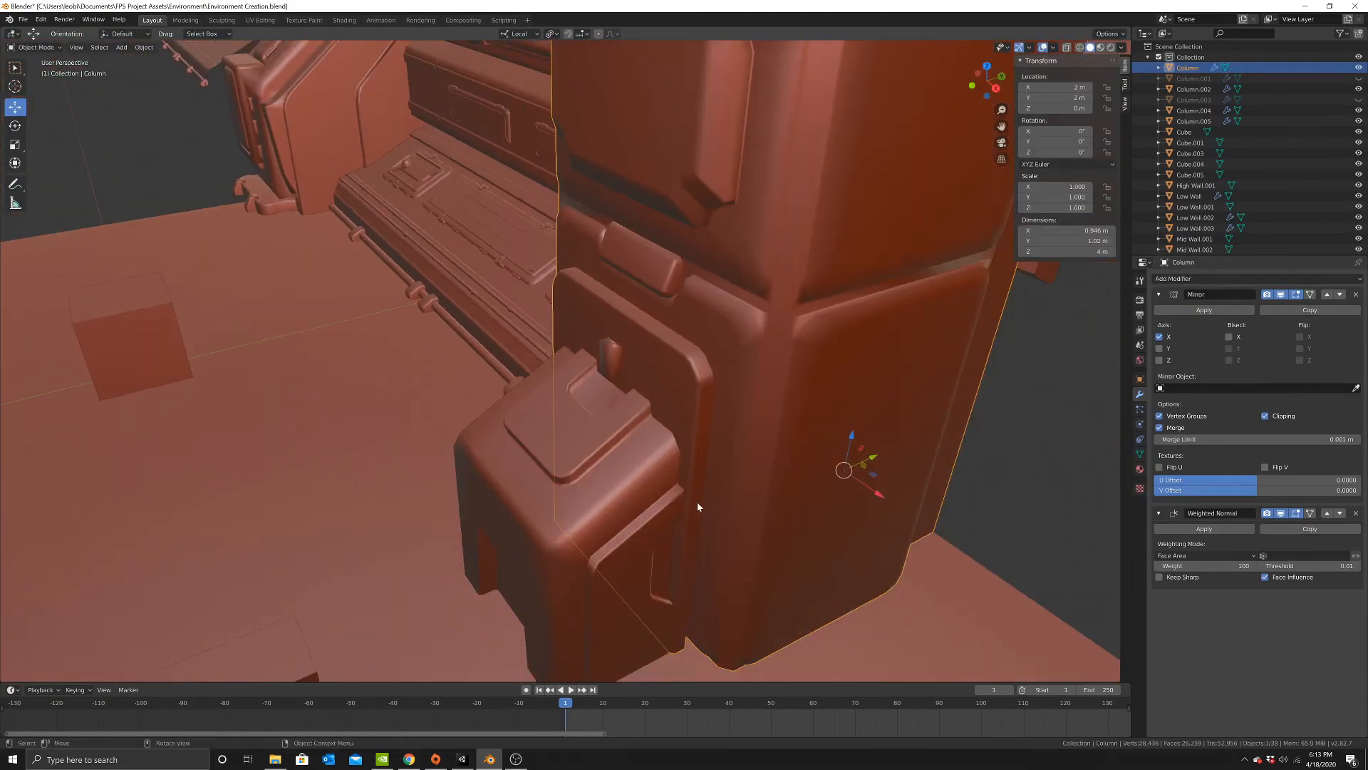
{"action": "left_click", "coordinate": [768, 458], "text": "shift"}
{"action": "key", "text": "ctrl+j"}
Select the upright bar's bottom face and lower it about 0.063 m into the notch.
{"action": "key", "text": "Tab"}
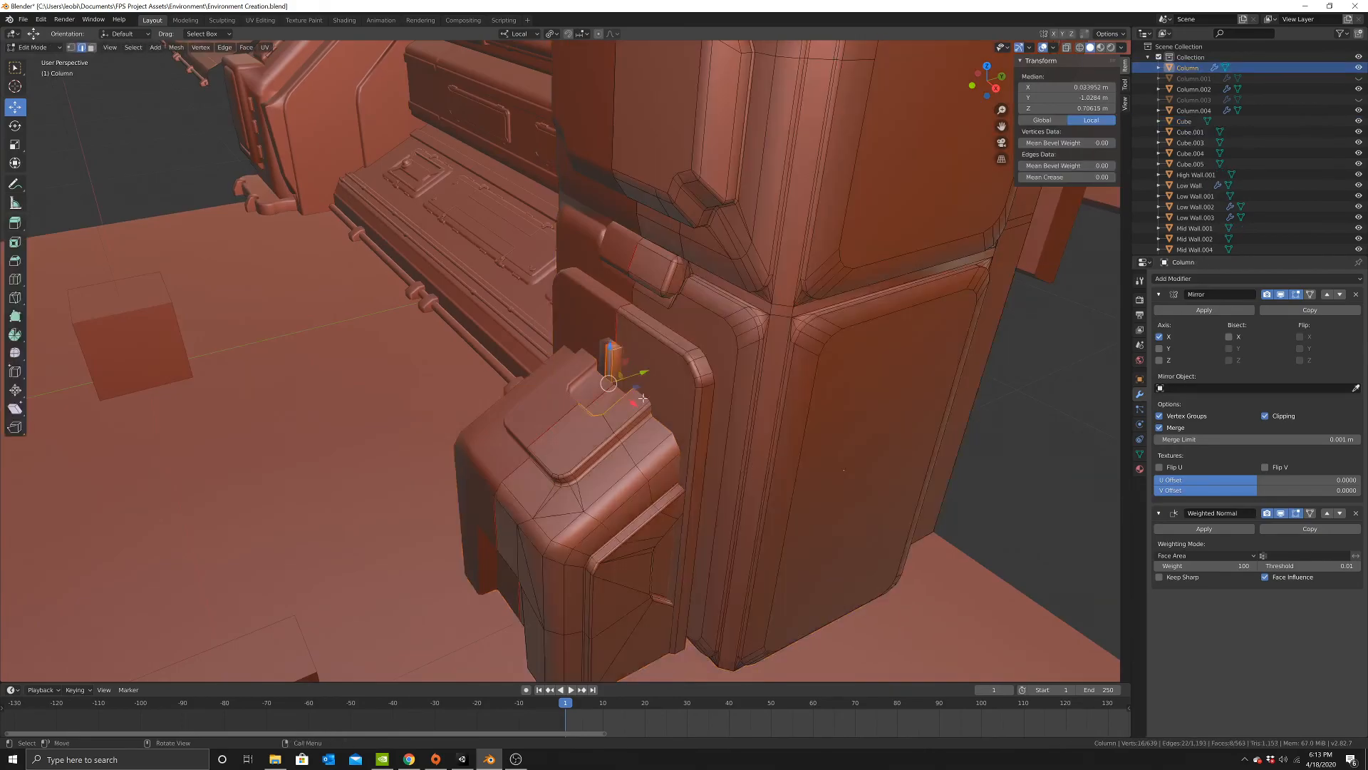
{"action": "scroll", "coordinate": [626, 394], "scroll_direction": "up", "scroll_amount": 5}
{"action": "left_click", "coordinate": [90, 47]}
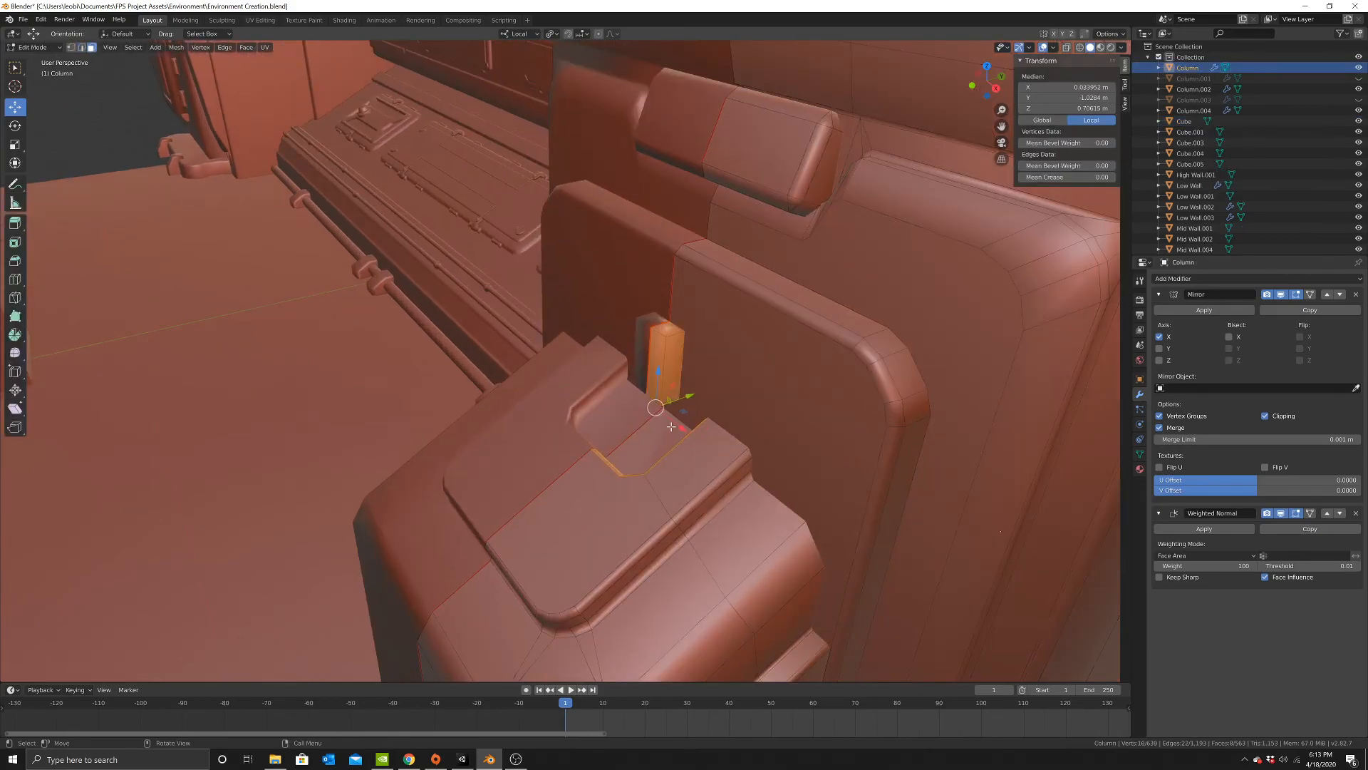
{"action": "middle_click_drag", "start_coordinate": [664, 421], "coordinate": [274, 215]}
{"action": "left_click", "coordinate": [88, 104]}
{"action": "key", "text": "z"}
{"action": "left_click", "coordinate": [682, 404]}
{"action": "key", "text": "z"}
{"action": "middle_click_drag", "start_coordinate": [676, 386], "coordinate": [715, 380]}
{"action": "left_click_drag", "start_coordinate": [682, 347], "coordinate": [675, 413]}
{"action": "middle_click_drag", "start_coordinate": [675, 413], "coordinate": [692, 371]}
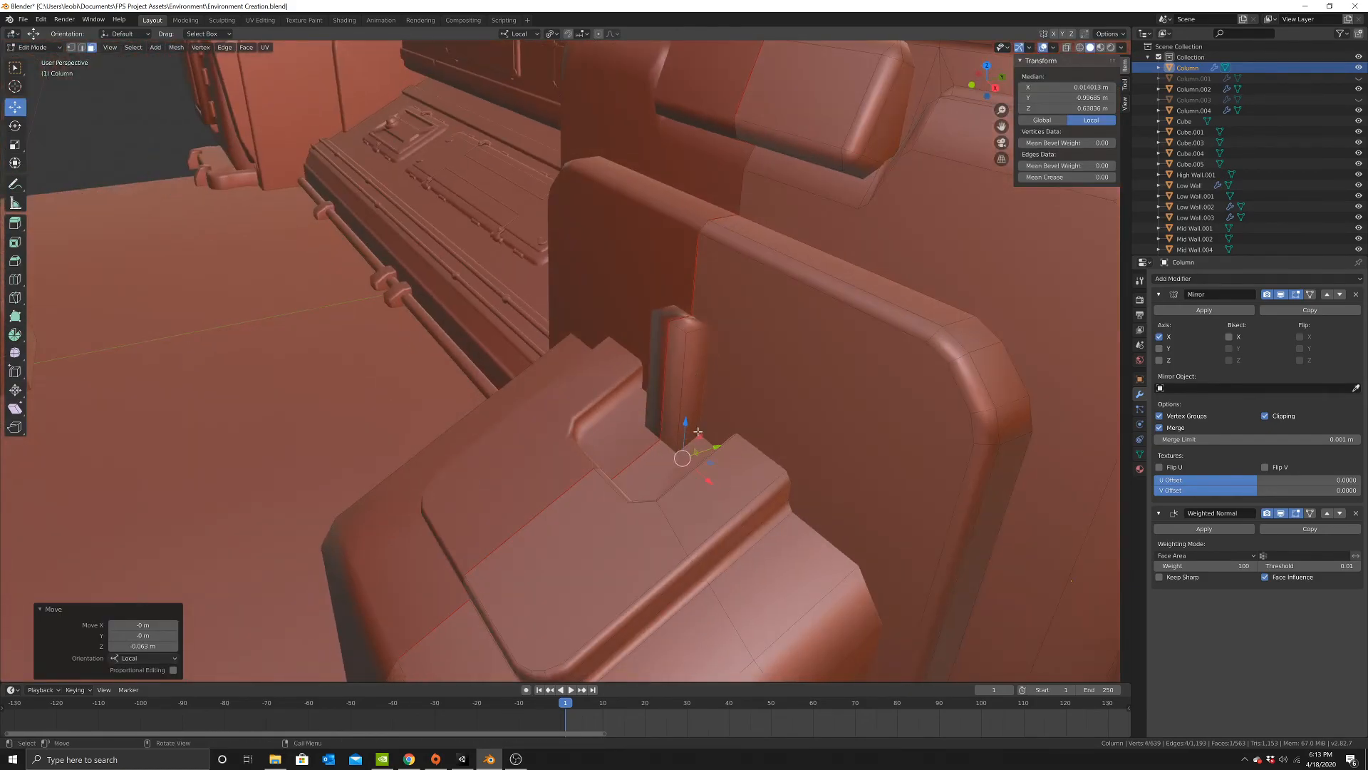
Lower the bar's top face and move its side face outward to make the bar shorter and wider.
{"action": "left_click", "coordinate": [680, 411]}
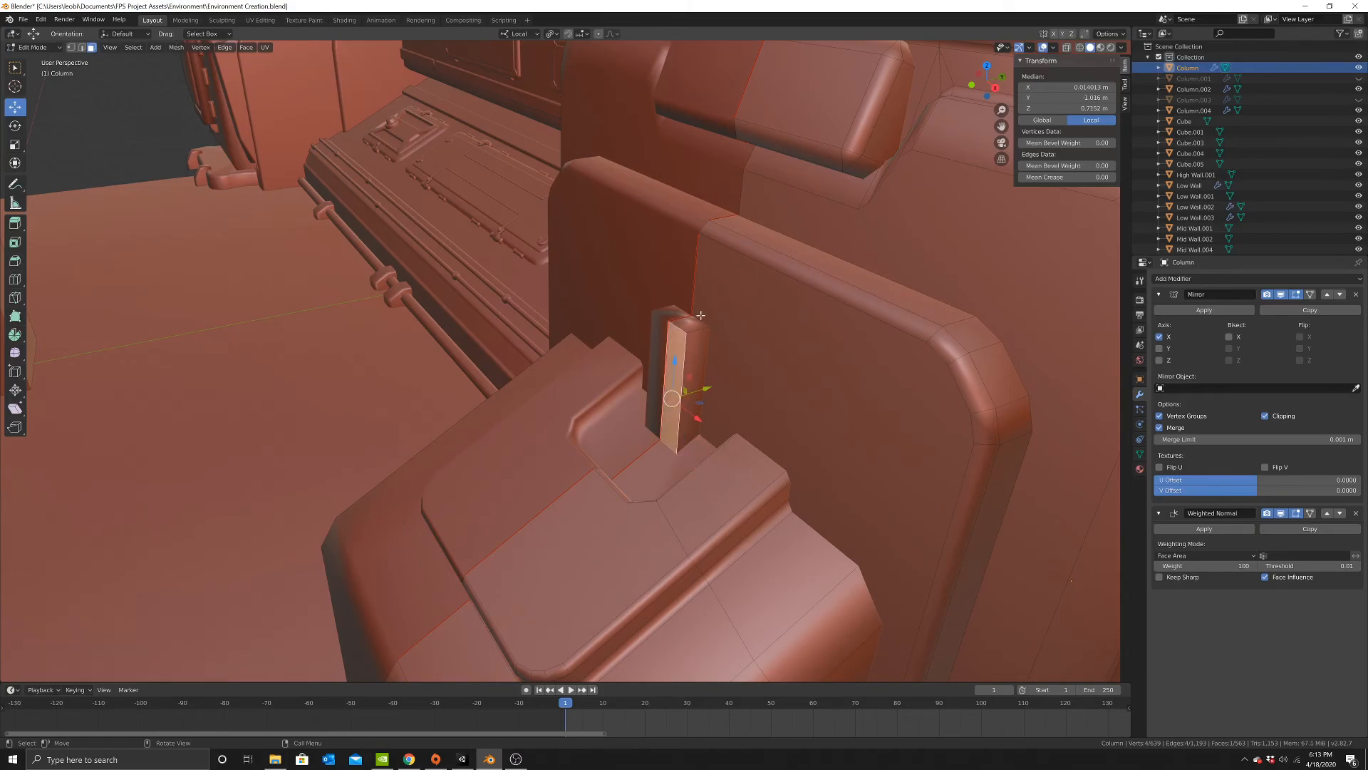
{"action": "left_click", "coordinate": [688, 325]}
{"action": "left_click_drag", "start_coordinate": [695, 293], "coordinate": [691, 338]}
{"action": "left_click", "coordinate": [696, 400]}
{"action": "left_click_drag", "start_coordinate": [728, 416], "coordinate": [690, 429]}
{"action": "middle_click_drag", "start_coordinate": [690, 428], "coordinate": [666, 434]}
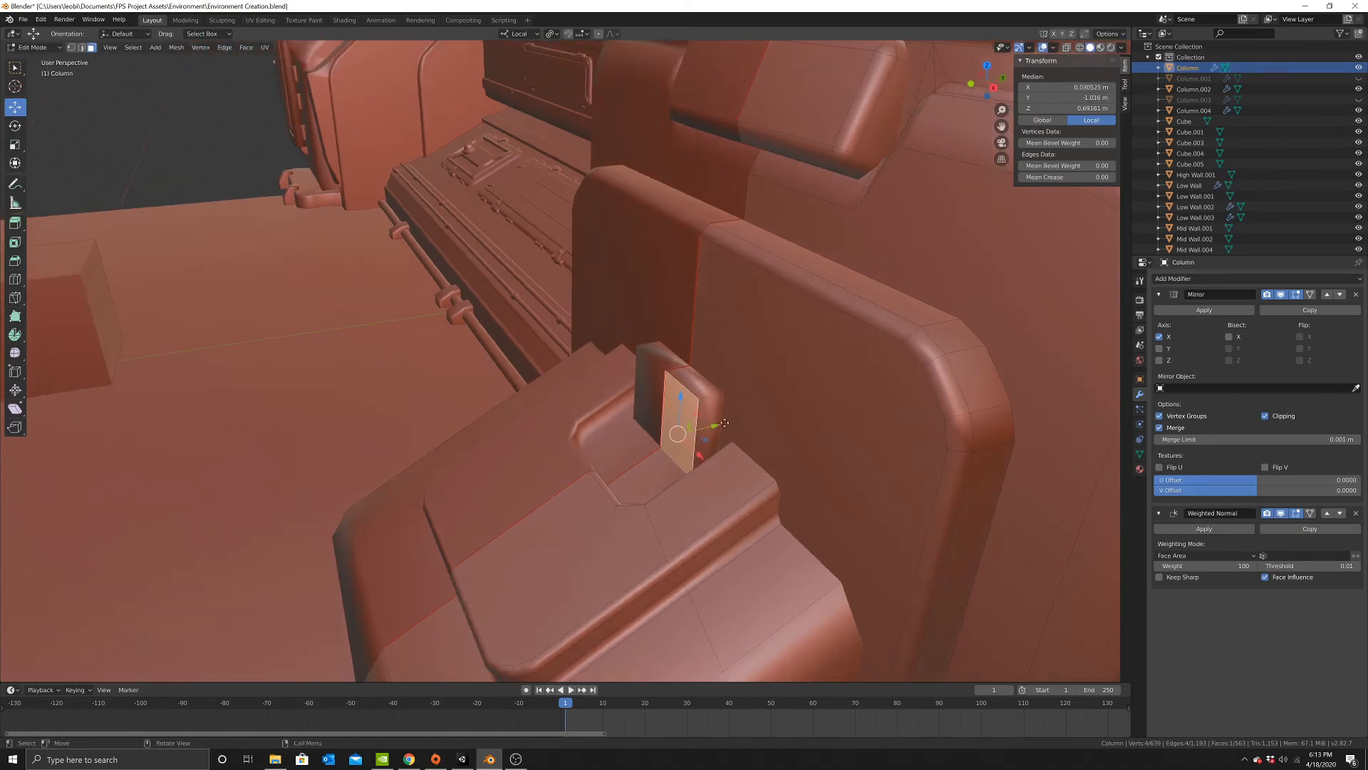
Extrude the bar's front face forward into the notch and lower the new face 0.0144 m.
{"action": "key", "text": "e"}
{"action": "left_click", "coordinate": [665, 437]}
{"action": "left_click_drag", "start_coordinate": [623, 416], "coordinate": [610, 431]}
Lower the extruded part's top front edge about 0.058 m along Z to form a sloped wedge.
{"action": "left_click", "coordinate": [82, 47]}
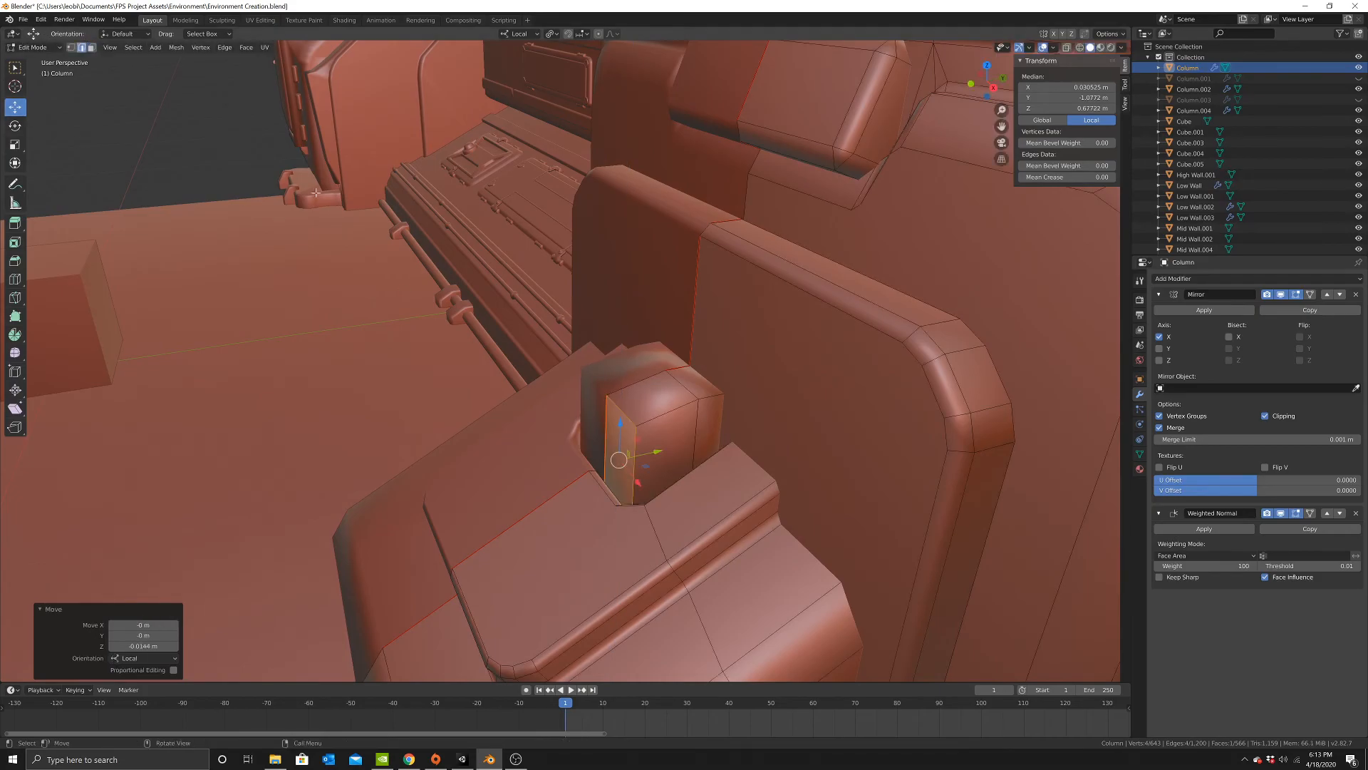
{"action": "key", "text": "g"}
{"action": "key", "text": "z"}
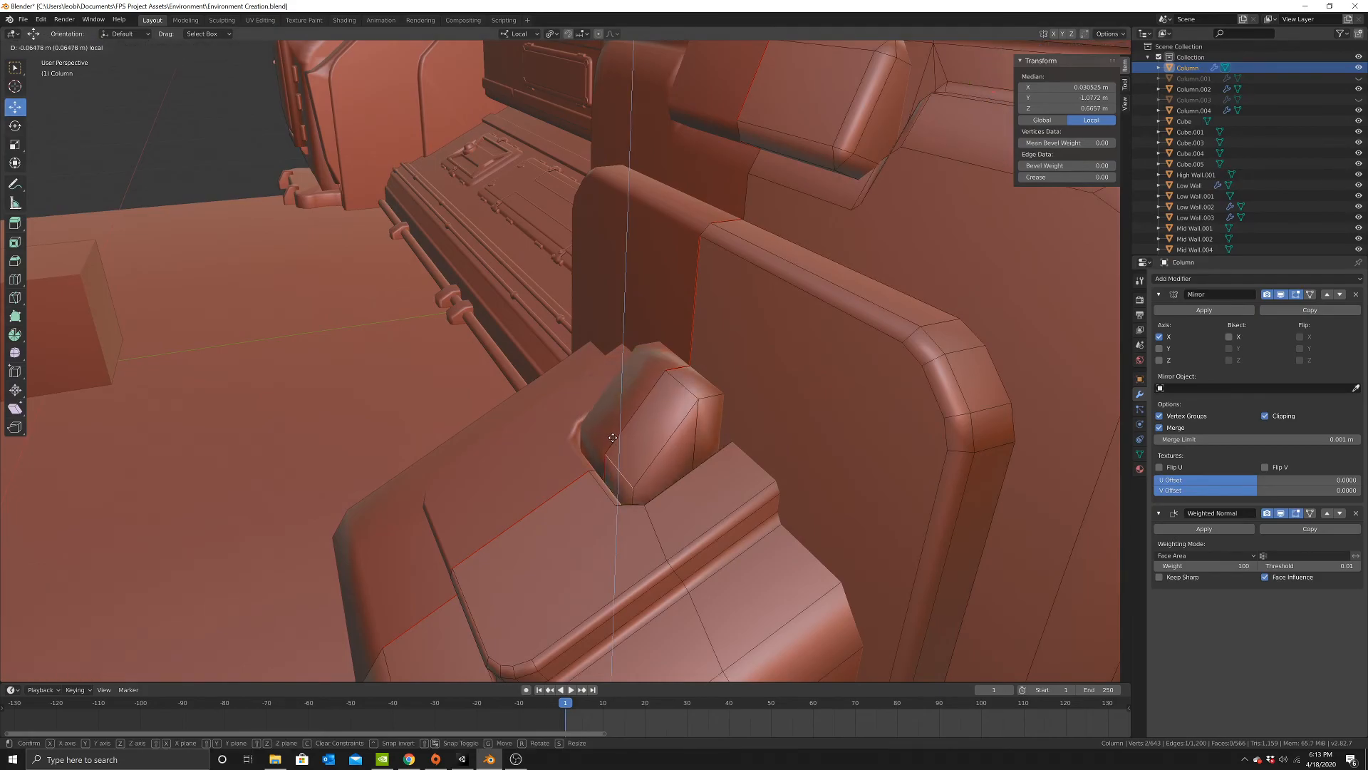
{"action": "left_click", "coordinate": [613, 438]}
{"action": "middle_click_drag", "start_coordinate": [612, 438], "coordinate": [629, 355]}
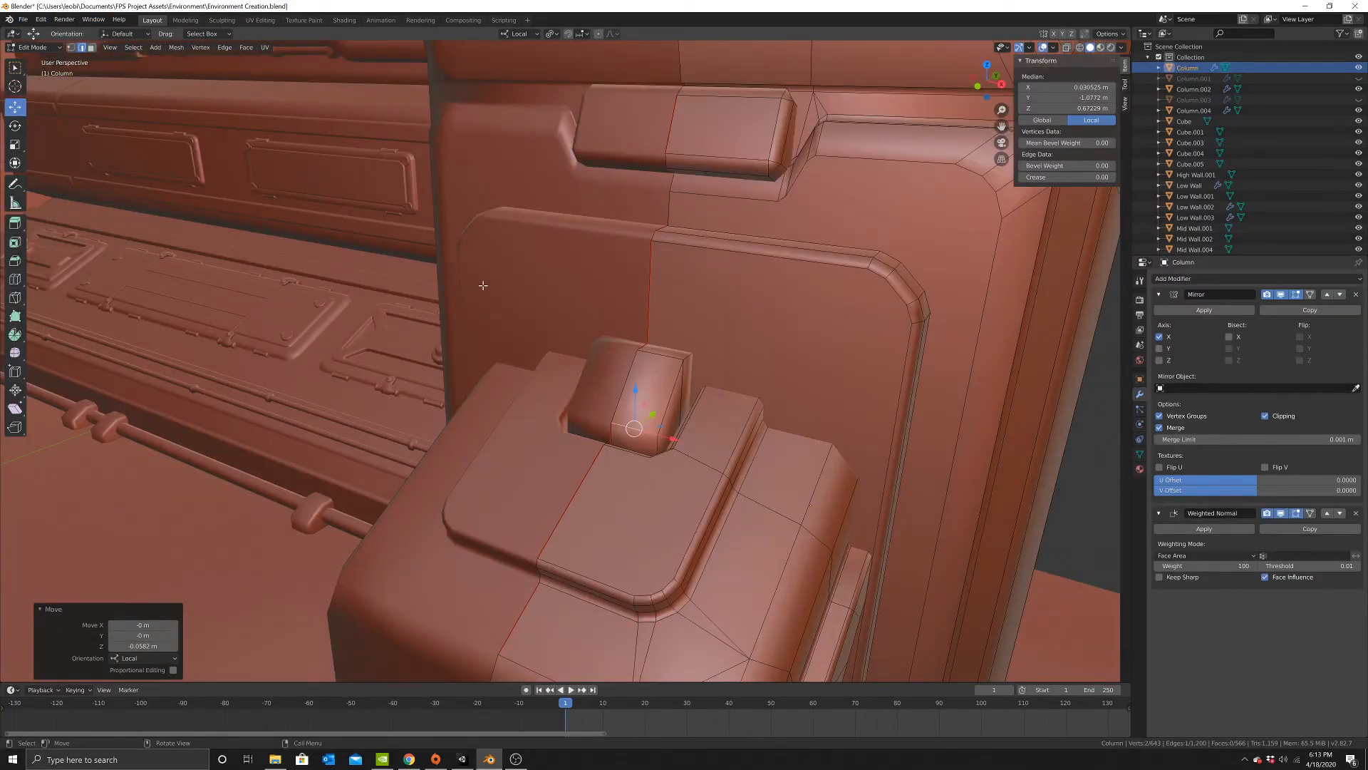
Move the wedge's rear side face 0.0108 m outward along X and narrow its front face by 0.0261 m.
{"action": "left_click", "coordinate": [91, 48]}
{"action": "left_click", "coordinate": [685, 384]}
{"action": "middle_click_drag", "start_coordinate": [685, 384], "coordinate": [699, 409]}
{"action": "left_click_drag", "start_coordinate": [721, 397], "coordinate": [734, 400]}
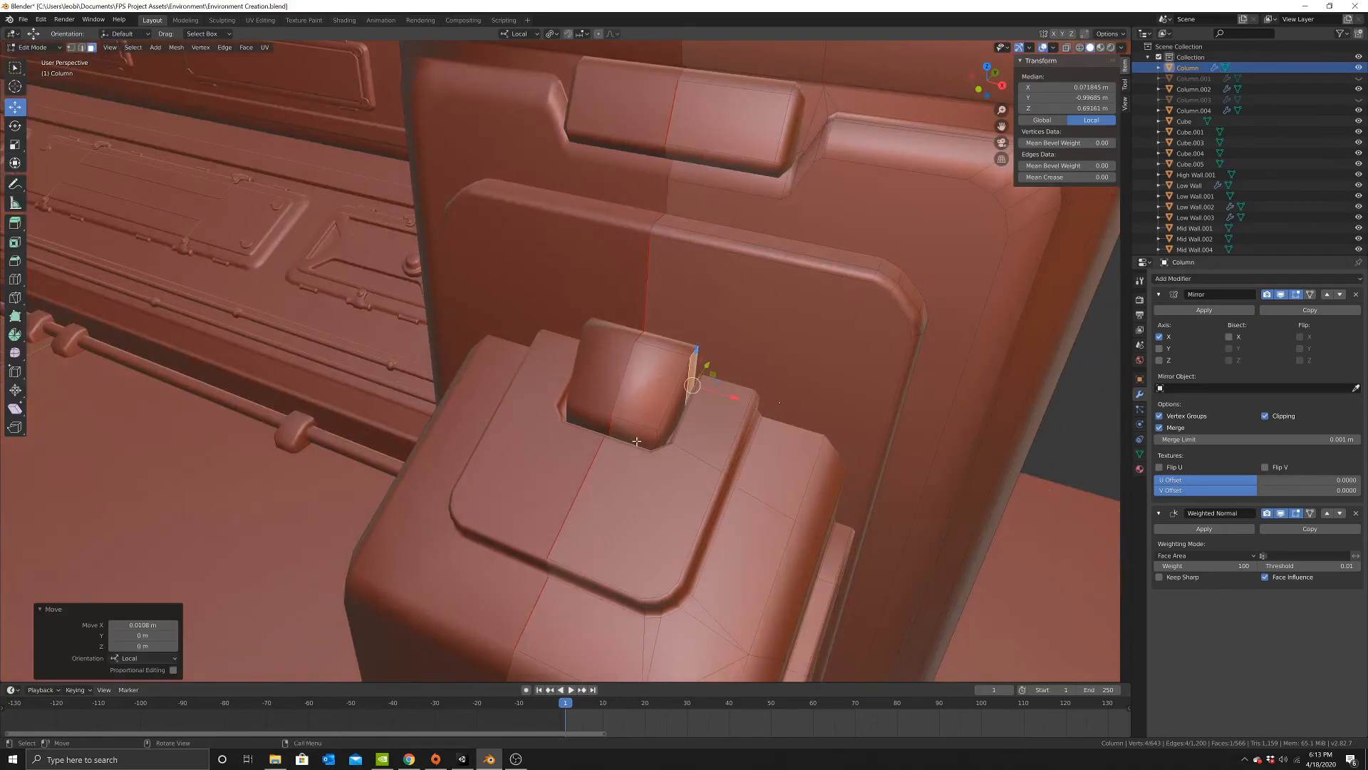
{"action": "left_click", "coordinate": [637, 441]}
{"action": "left_click_drag", "start_coordinate": [674, 451], "coordinate": [660, 447]}
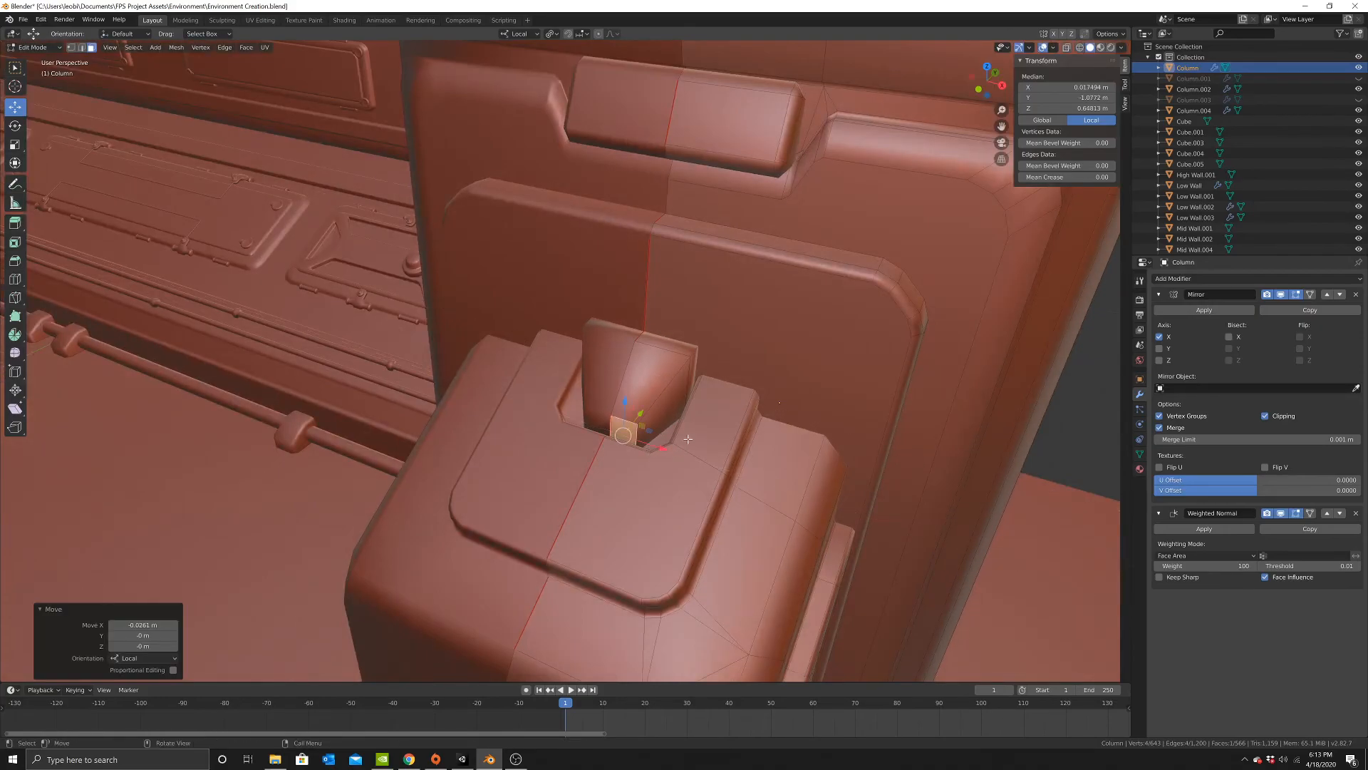
Select all geometry linked to the wedge insert and separate it from the column into its own object.
{"action": "middle_click_drag", "start_coordinate": [660, 448], "coordinate": [694, 460]}
{"action": "key", "text": "alt+z"}
{"action": "left_click", "coordinate": [691, 460]}
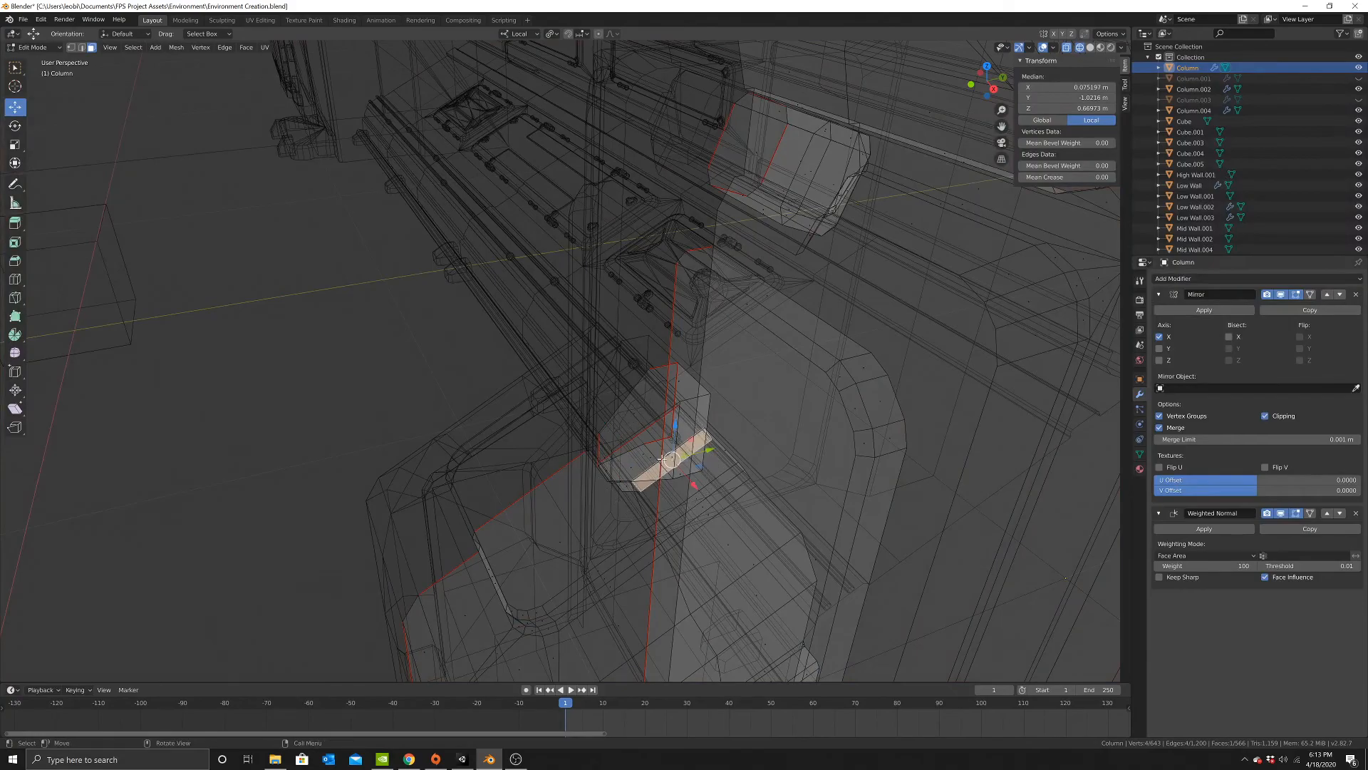
{"action": "key", "text": "alt+a"}
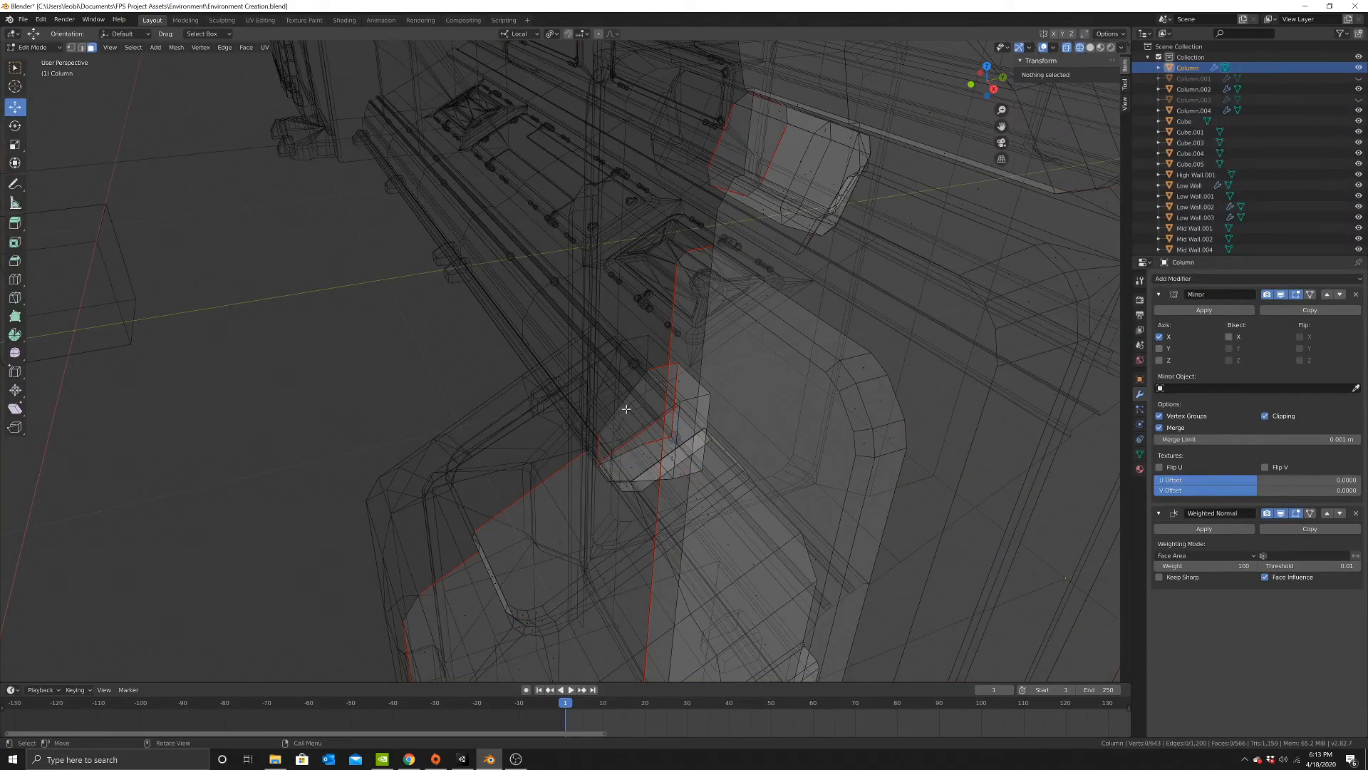
{"action": "left_click", "coordinate": [625, 408]}
{"action": "key", "text": "alt+z"}
{"action": "key", "text": "ctrl+l"}
{"action": "key", "text": "p"}
{"action": "left_click", "coordinate": [903, 384]}
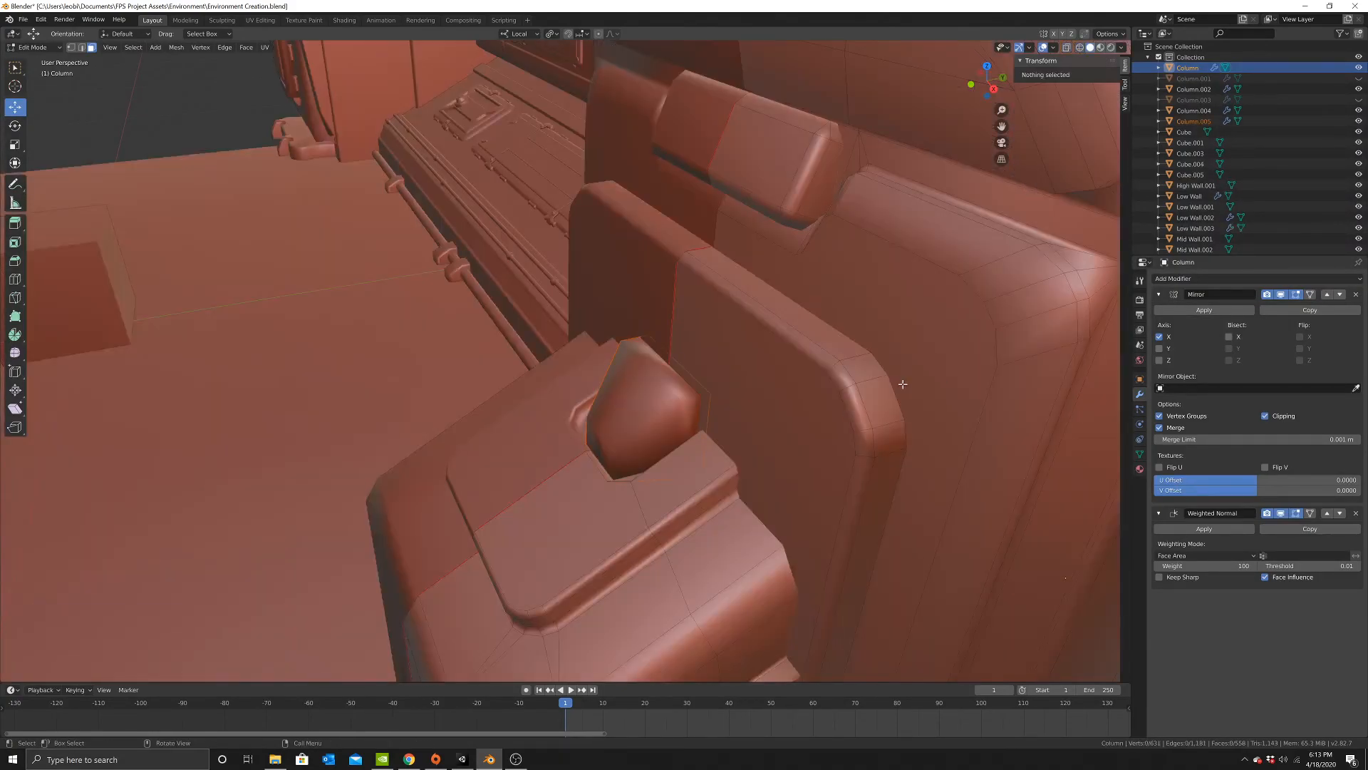
Select the separated wedge insert's hidden faces, including those at its back and underside, and delete them.
{"action": "key", "text": "Tab"}
{"action": "left_click", "coordinate": [636, 415]}
{"action": "key", "text": "Tab"}
{"action": "middle_click_drag", "start_coordinate": [651, 421], "coordinate": [663, 411]}
{"action": "key", "text": "z"}
{"action": "left_click", "coordinate": [659, 436]}
{"action": "key", "text": "c"}
{"action": "left_click", "coordinate": [655, 503]}
{"action": "key", "text": "Escape"}
{"action": "mouse_move", "coordinate": [720, 465]}
{"action": "middle_mouse_down"}
{"action": "mouse_move", "coordinate": [687, 428]}
{"action": "mouse_move", "coordinate": [627, 426]}
{"action": "middle_mouse_up"}
{"action": "key", "text": "c"}
{"action": "left_click", "coordinate": [707, 423]}
{"action": "key", "text": "Escape"}
{"action": "key", "text": "c"}
{"action": "key", "text": "Escape"}
{"action": "key", "text": "c"}
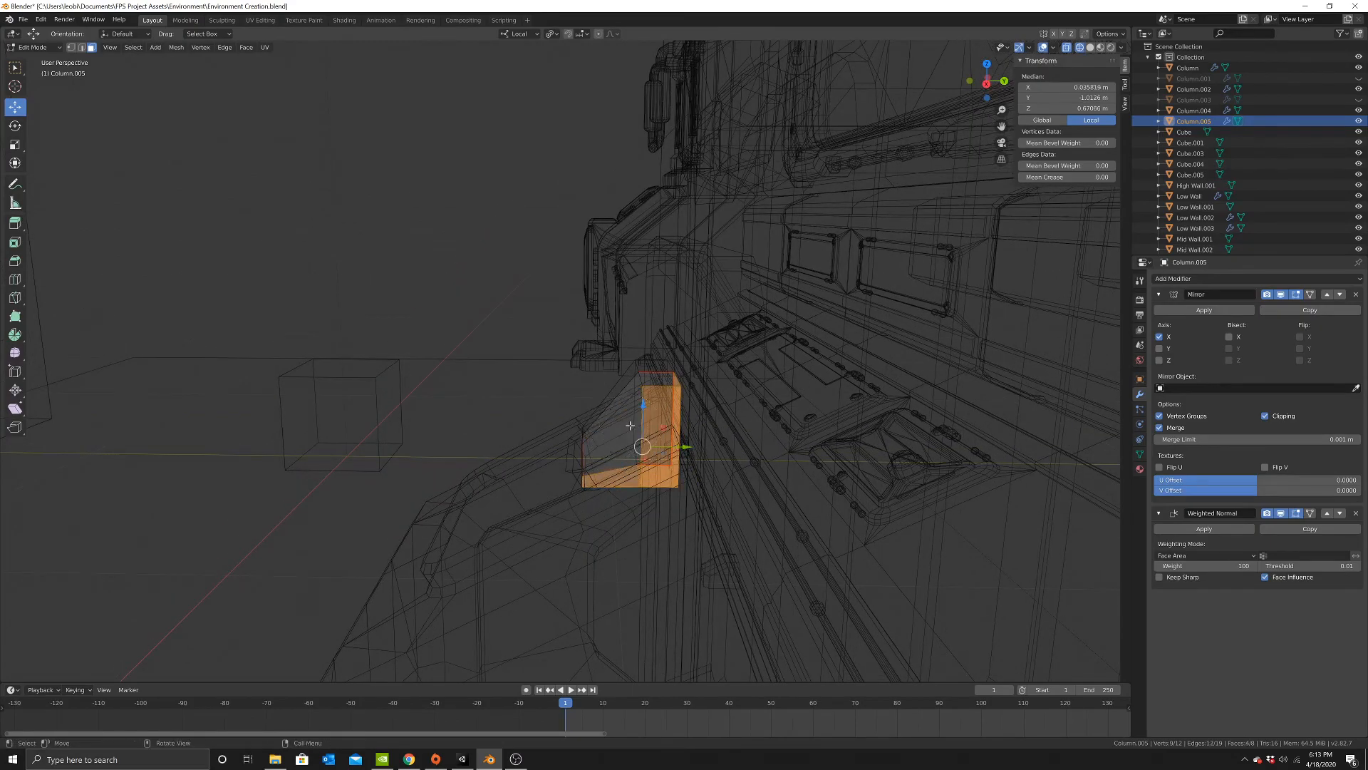
{"action": "middle_click", "coordinate": [633, 425]}
{"action": "key", "text": "Escape"}
{"action": "key", "text": "x"}
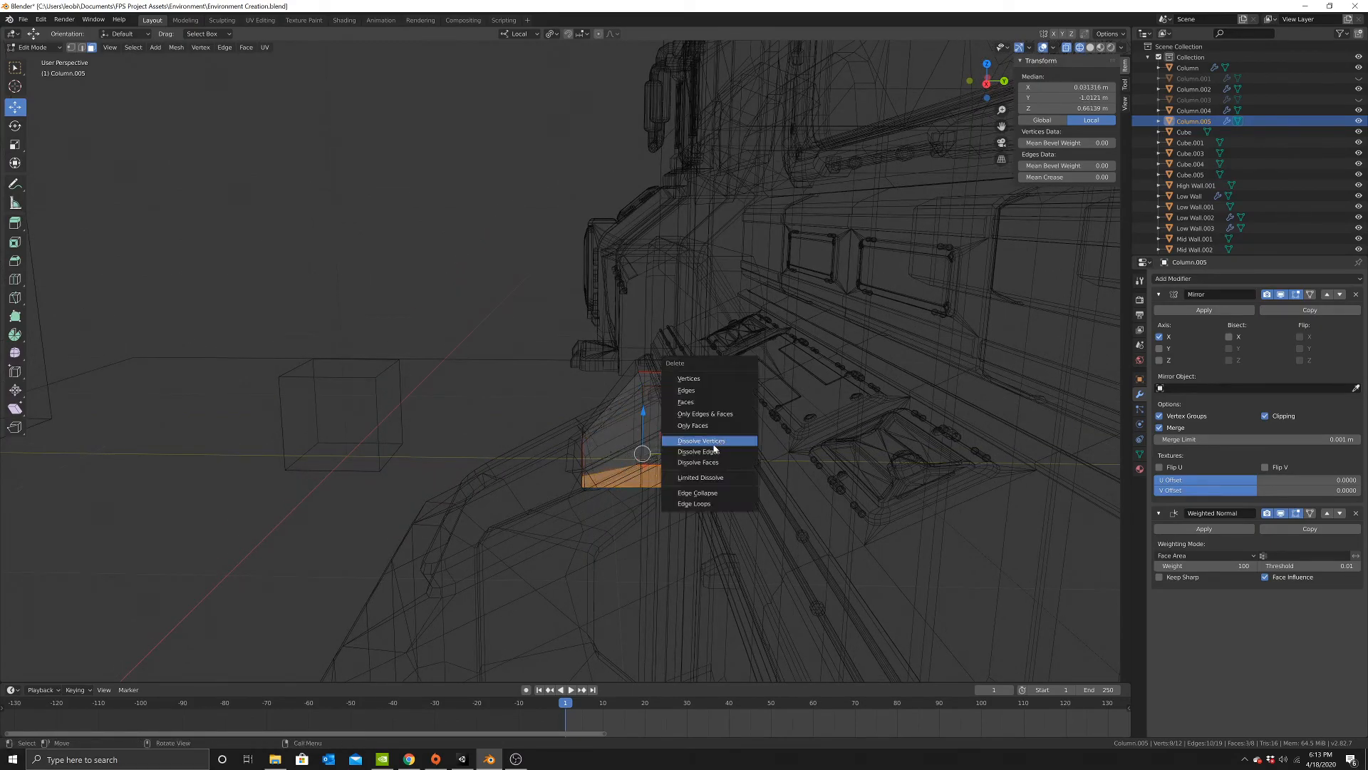
{"action": "left_click", "coordinate": [707, 402]}
{"action": "key", "text": "shift+z"}
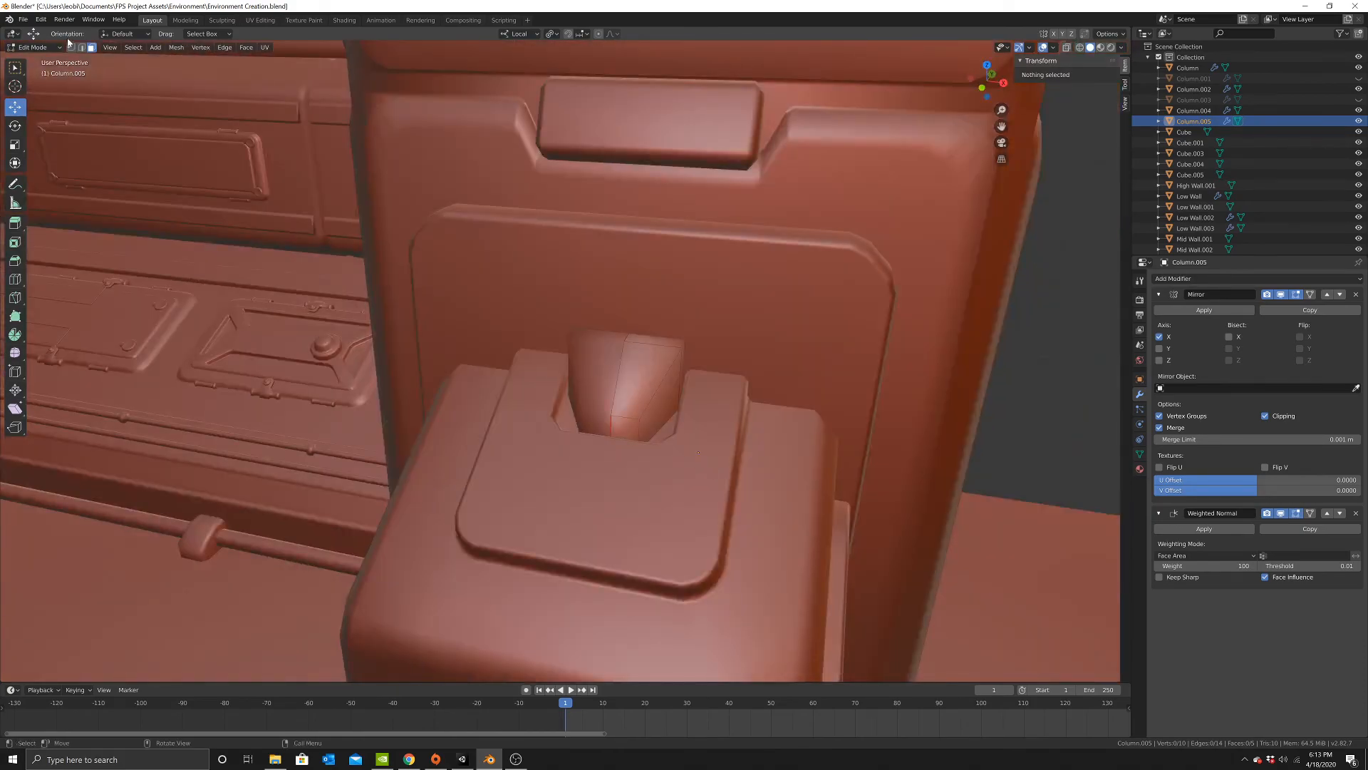
Bevel the wedge insert's outer edges with a single segment and an offset of 0.00765 m.
{"action": "left_click", "coordinate": [656, 391]}
{"action": "middle_click_drag", "start_coordinate": [657, 390], "coordinate": [654, 391]}
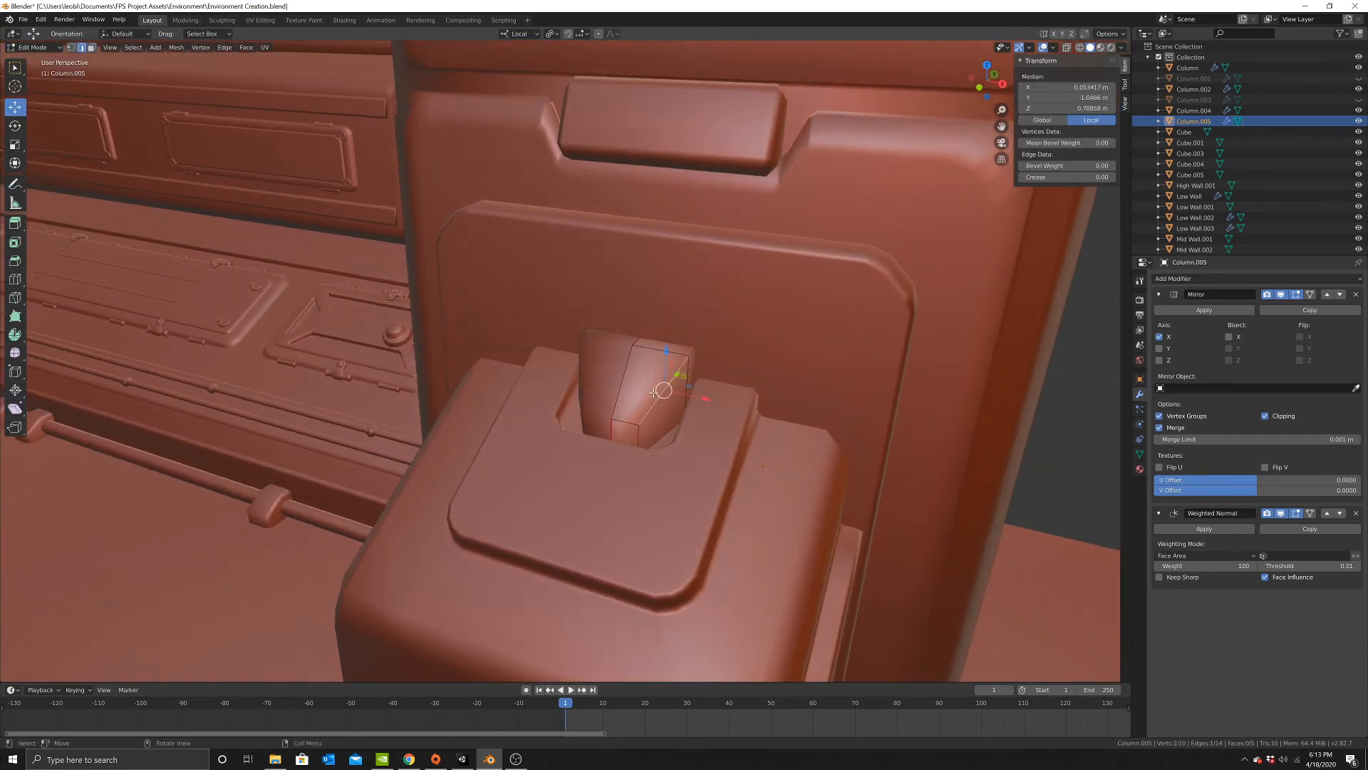
{"action": "key", "text": "ctrl+b"}
{"action": "left_click", "coordinate": [738, 431]}
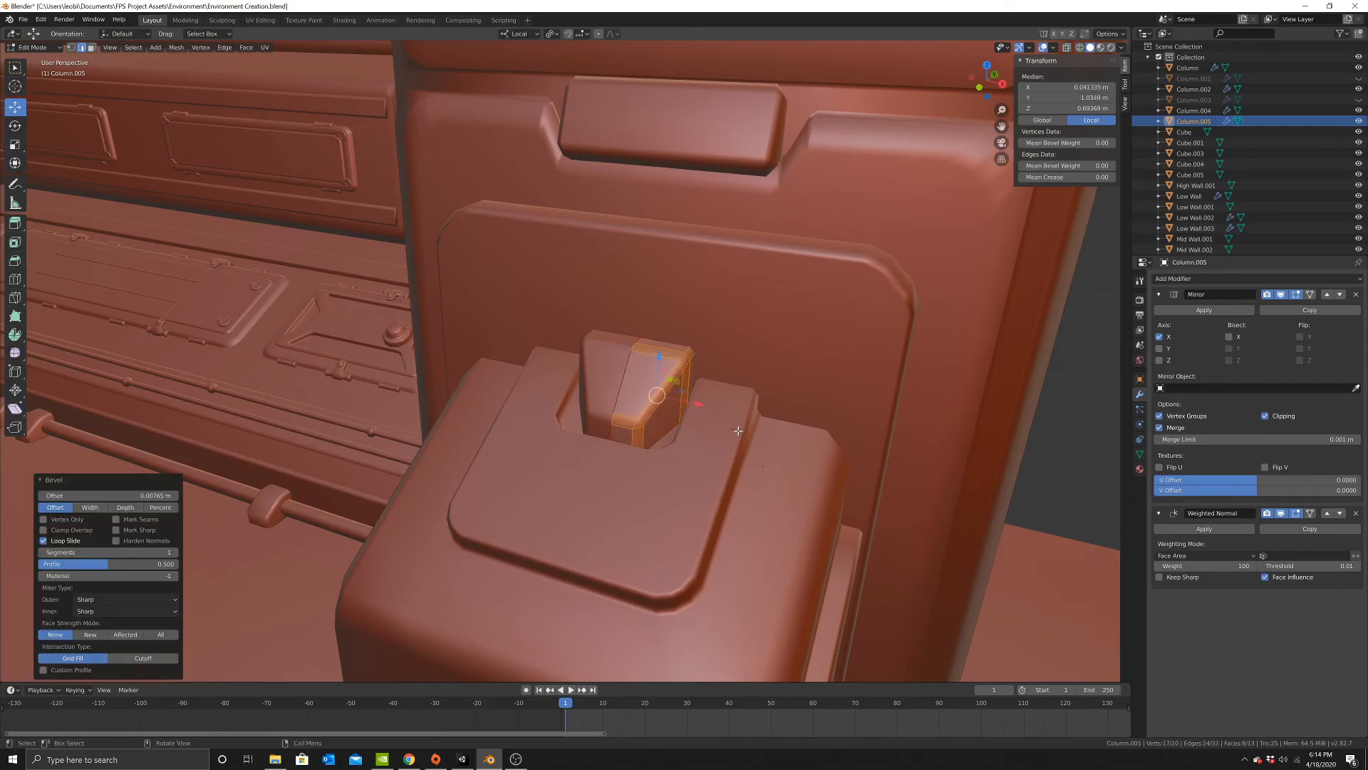
{"action": "key", "text": "Tab"}
Try scaling the wedge insert to about 0.84 along its local X axis, and undo the scaling.
{"action": "scroll", "coordinate": [720, 452], "scroll_direction": "down", "scroll_amount": 5}
{"action": "middle_click_drag", "start_coordinate": [706, 467], "coordinate": [819, 443]}
{"action": "scroll", "coordinate": [818, 443], "scroll_direction": "up", "scroll_amount": 4}
{"action": "key", "text": "s"}
{"action": "key", "text": "x"}
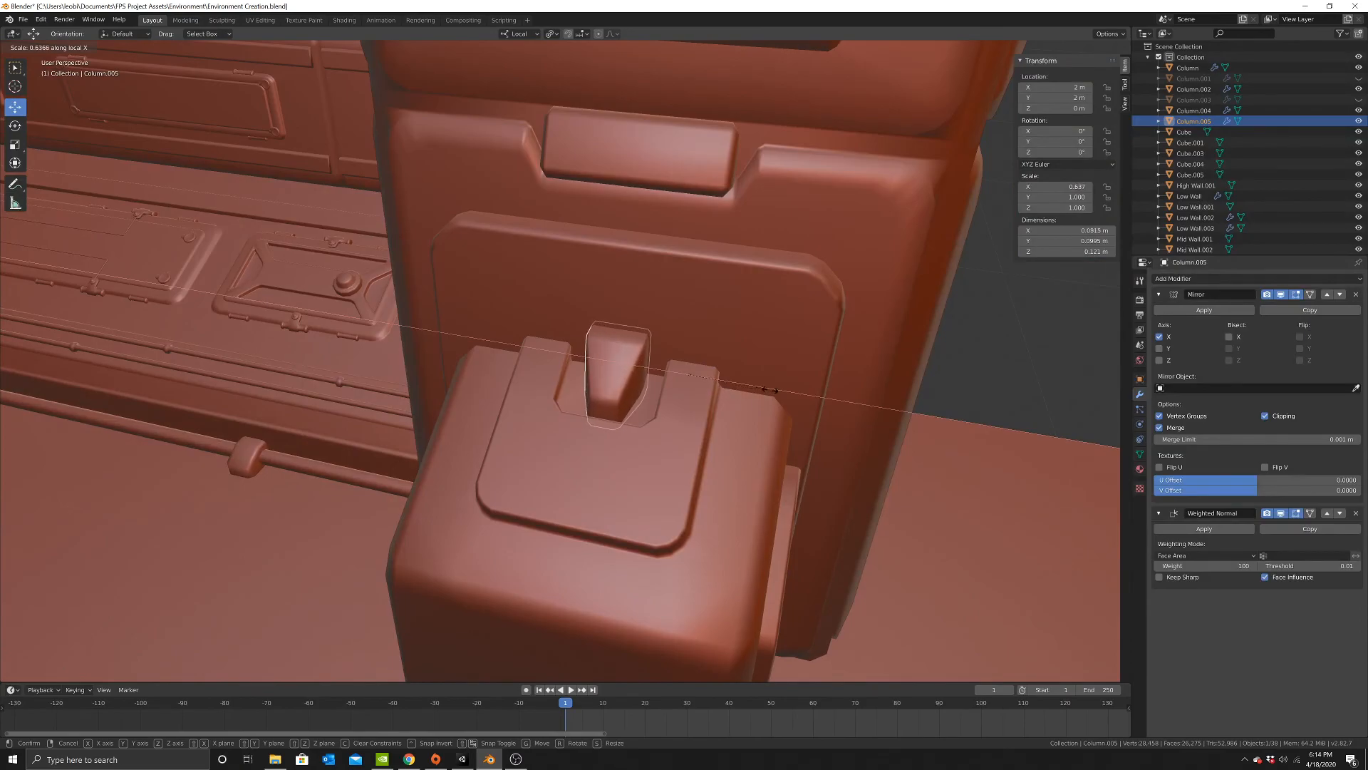
{"action": "left_click", "coordinate": [765, 387]}
{"action": "middle_click_drag", "start_coordinate": [713, 381], "coordinate": [737, 413]}
{"action": "scroll", "coordinate": [724, 382], "scroll_direction": "down", "scroll_amount": 1}
{"action": "scroll", "coordinate": [681, 399], "scroll_direction": "down", "scroll_amount": 2}
{"action": "scroll", "coordinate": [678, 400], "scroll_direction": "down", "scroll_amount": 4}
{"action": "left_click", "coordinate": [713, 414]}
{"action": "key", "text": "ctrl+z"}
{"action": "key", "text": "alt+a"}
Select the faces at the wedge insert's lower front end and move them about 0.014 m outward along X.
{"action": "middle_click_drag", "start_coordinate": [682, 453], "coordinate": [627, 426]}
{"action": "scroll", "coordinate": [672, 420], "scroll_direction": "up", "scroll_amount": 4}
{"action": "left_click", "coordinate": [593, 382]}
{"action": "key", "text": "Tab"}
{"action": "scroll", "coordinate": [629, 406], "scroll_direction": "up", "scroll_amount": 4}
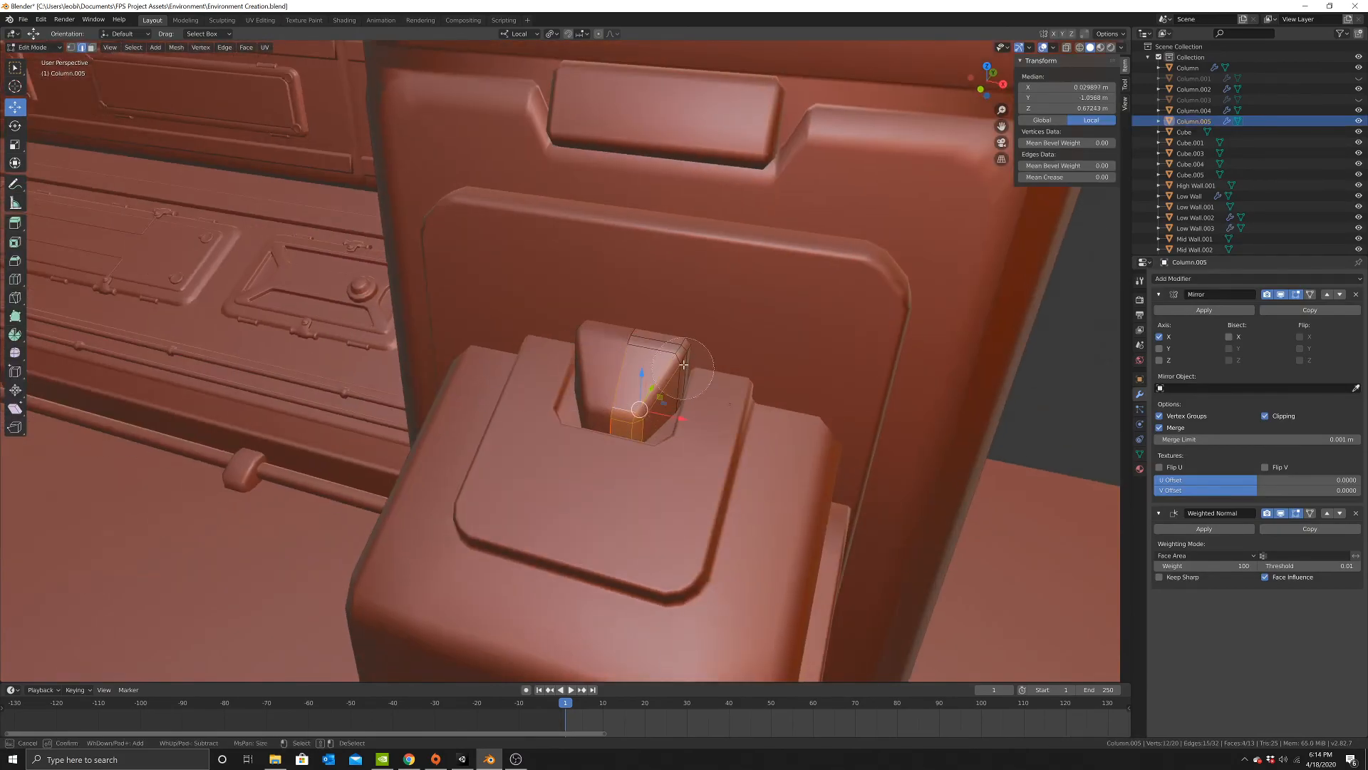
{"action": "left_click_drag", "start_coordinate": [670, 440], "coordinate": [693, 436]}
{"action": "key", "text": "ctrl+z"}
{"action": "key", "text": "alt+z"}
{"action": "key", "text": "c"}
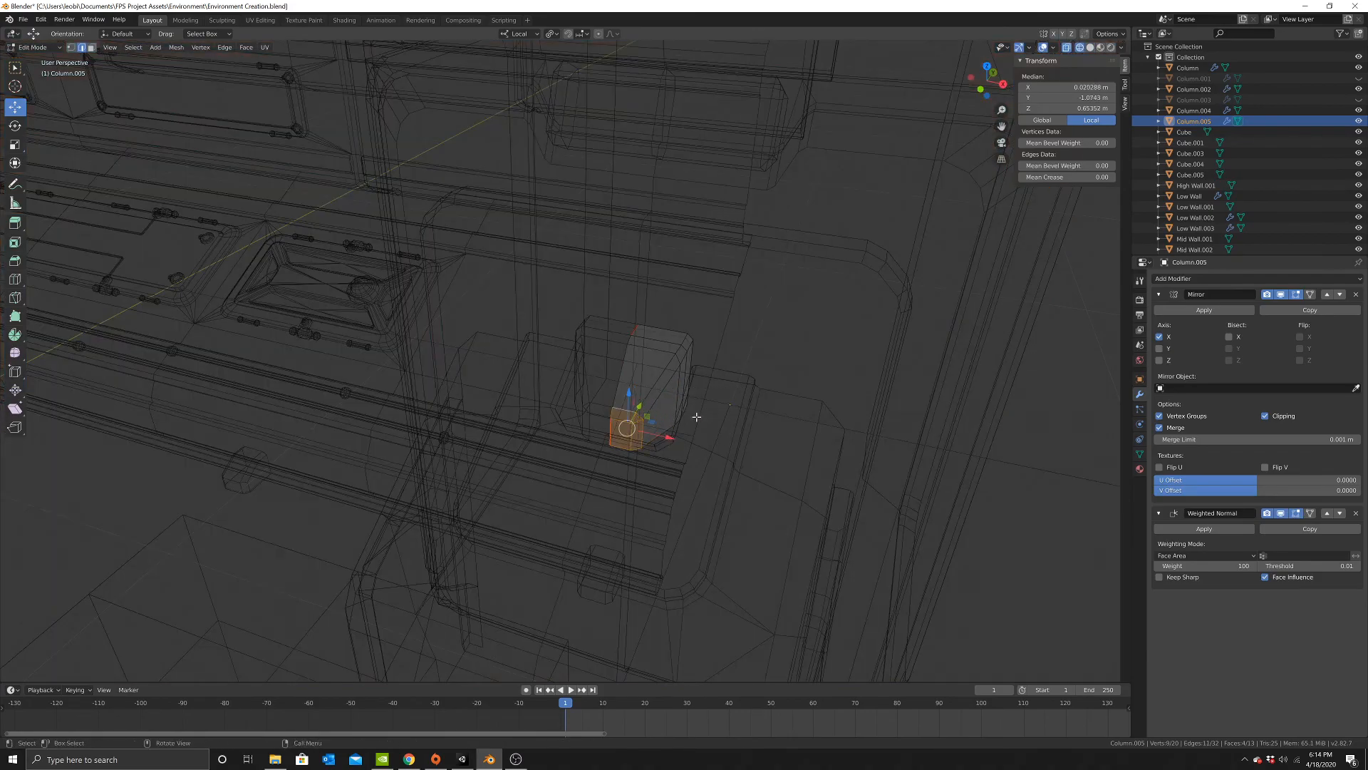
{"action": "right_click", "coordinate": [696, 417]}
{"action": "key", "text": "shift+z"}
{"action": "middle_click_drag", "start_coordinate": [699, 420], "coordinate": [695, 437]}
{"action": "left_click_drag", "start_coordinate": [668, 429], "coordinate": [692, 433]}
{"action": "middle_click_drag", "start_coordinate": [692, 432], "coordinate": [627, 420]}
{"action": "middle_click_drag", "start_coordinate": [694, 448], "coordinate": [647, 455]}
Join the wedge insert back into the column object.
{"action": "key", "text": "Tab"}
{"action": "scroll", "coordinate": [674, 419], "scroll_direction": "down", "scroll_amount": 4}
{"action": "left_click", "coordinate": [630, 444], "text": "shift"}
{"action": "key", "text": "ctrl+j"}
{"action": "scroll", "coordinate": [666, 469], "scroll_direction": "up", "scroll_amount": 2}
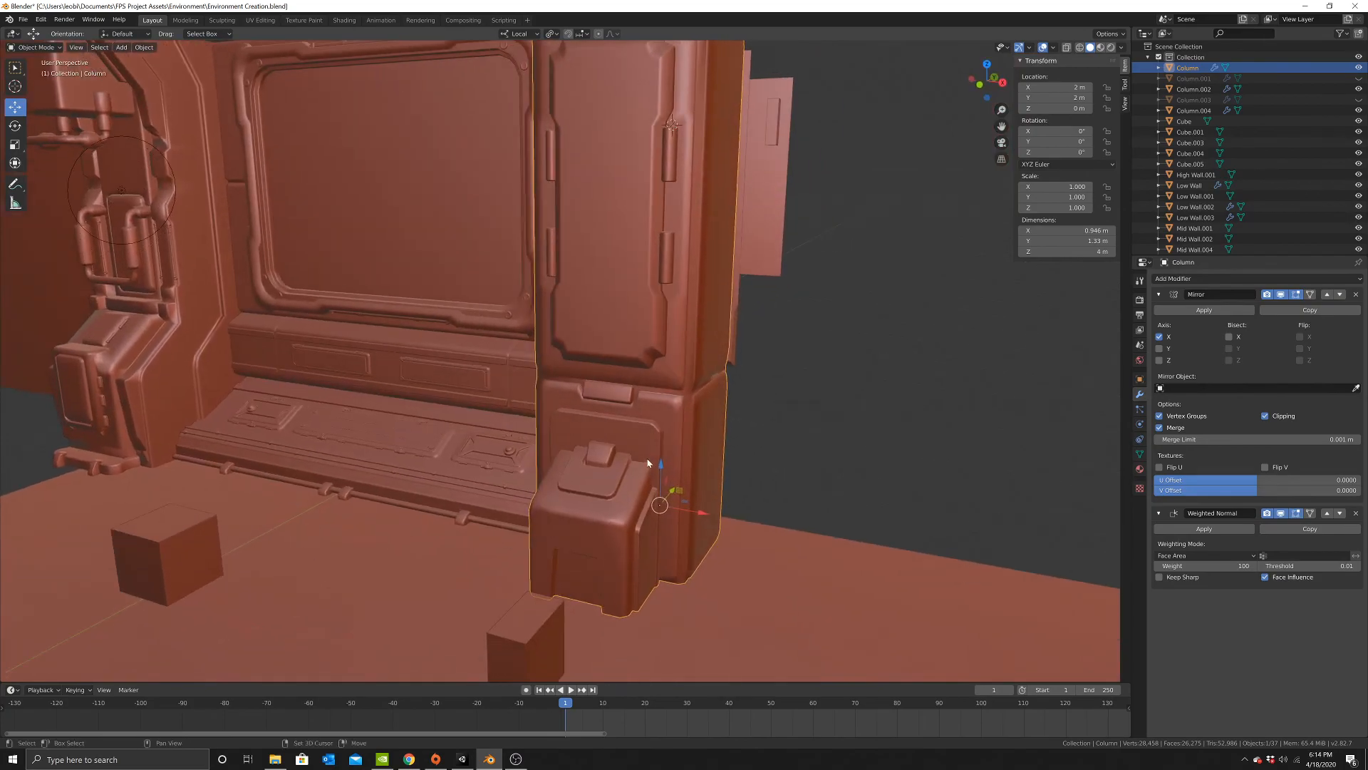
Examine the complete column, its mesh and its side from several angles within the room.
{"action": "scroll", "coordinate": [647, 455], "scroll_direction": "down", "scroll_amount": 3}
{"action": "mouse_move", "coordinate": [686, 384]}
{"action": "middle_mouse_down", "text": "shift"}
{"action": "mouse_move", "coordinate": [657, 441]}
{"action": "mouse_move", "coordinate": [653, 383]}
{"action": "mouse_move", "coordinate": [681, 403]}
{"action": "mouse_move", "coordinate": [625, 368]}
{"action": "mouse_move", "coordinate": [654, 418]}
{"action": "mouse_move", "coordinate": [686, 410]}
{"action": "middle_mouse_up", "text": "shift"}
{"action": "key", "text": "Tab"}
{"action": "scroll", "coordinate": [652, 385], "scroll_direction": "up", "scroll_amount": 2}
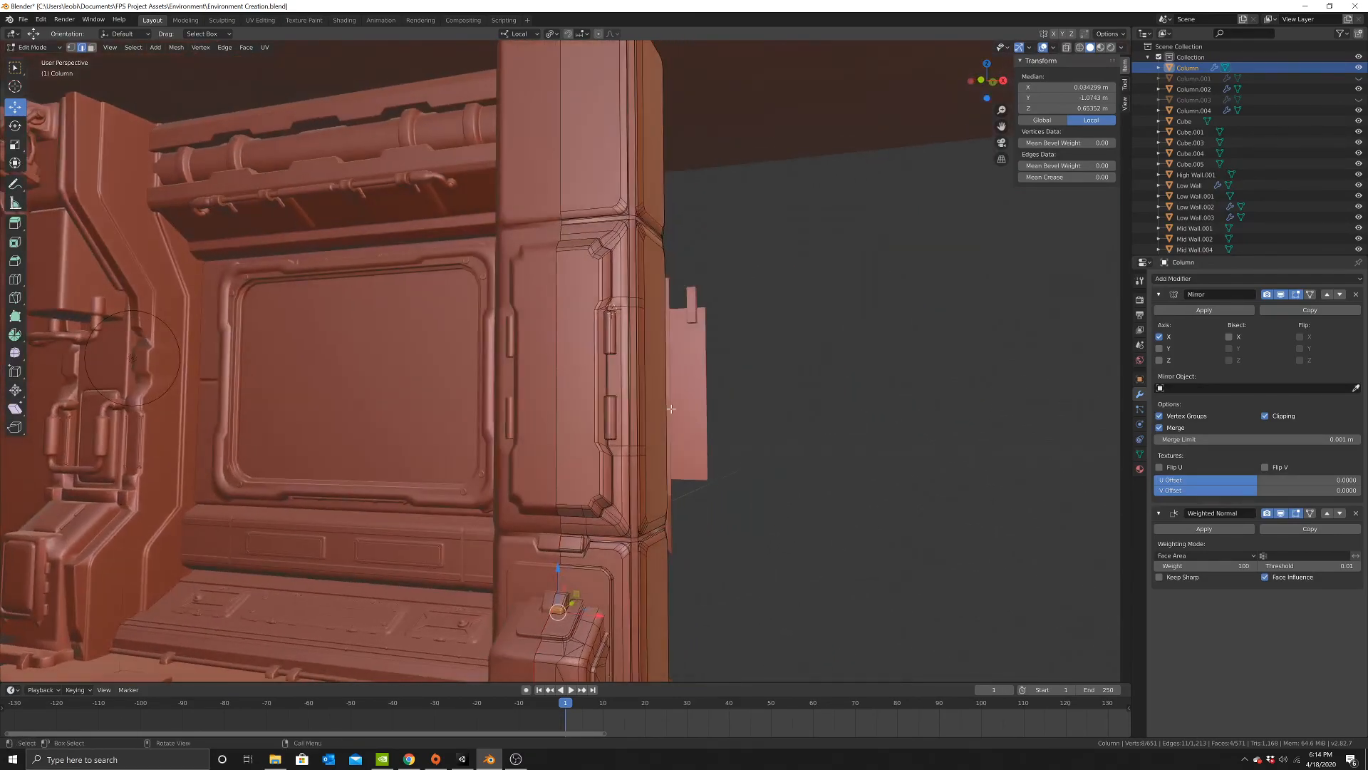
{"action": "scroll", "coordinate": [643, 414], "scroll_direction": "down", "scroll_amount": 3}
{"action": "key", "text": "Tab"}
{"action": "middle_click_drag", "start_coordinate": [690, 461], "coordinate": [549, 519]}
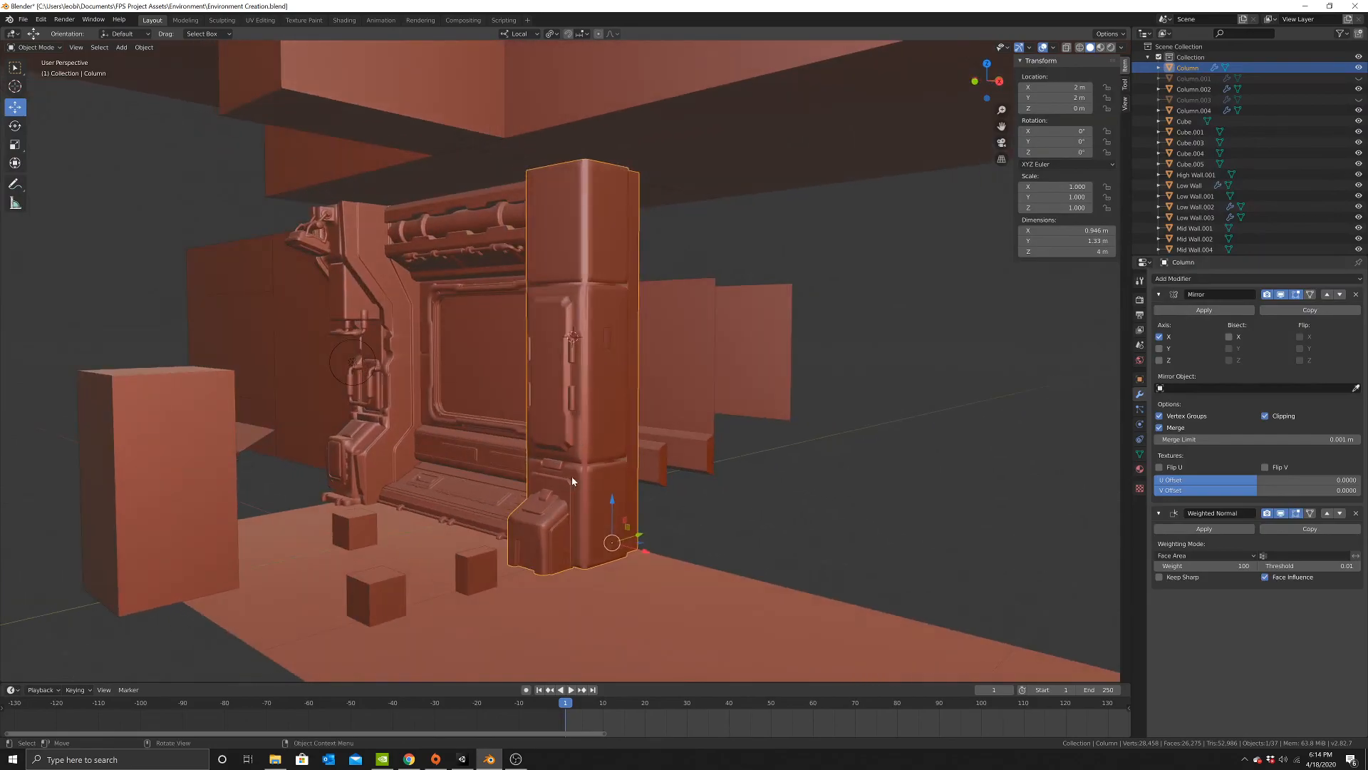
{"action": "scroll", "coordinate": [605, 327], "scroll_direction": "up", "scroll_amount": 4}
{"action": "middle_click_drag", "start_coordinate": [655, 429], "coordinate": [570, 335]}
{"action": "scroll", "coordinate": [615, 453], "scroll_direction": "down", "scroll_amount": 2}
{"action": "scroll", "coordinate": [606, 457], "scroll_direction": "up", "scroll_amount": 2}
{"action": "middle_click_drag", "start_coordinate": [545, 417], "coordinate": [625, 435]}
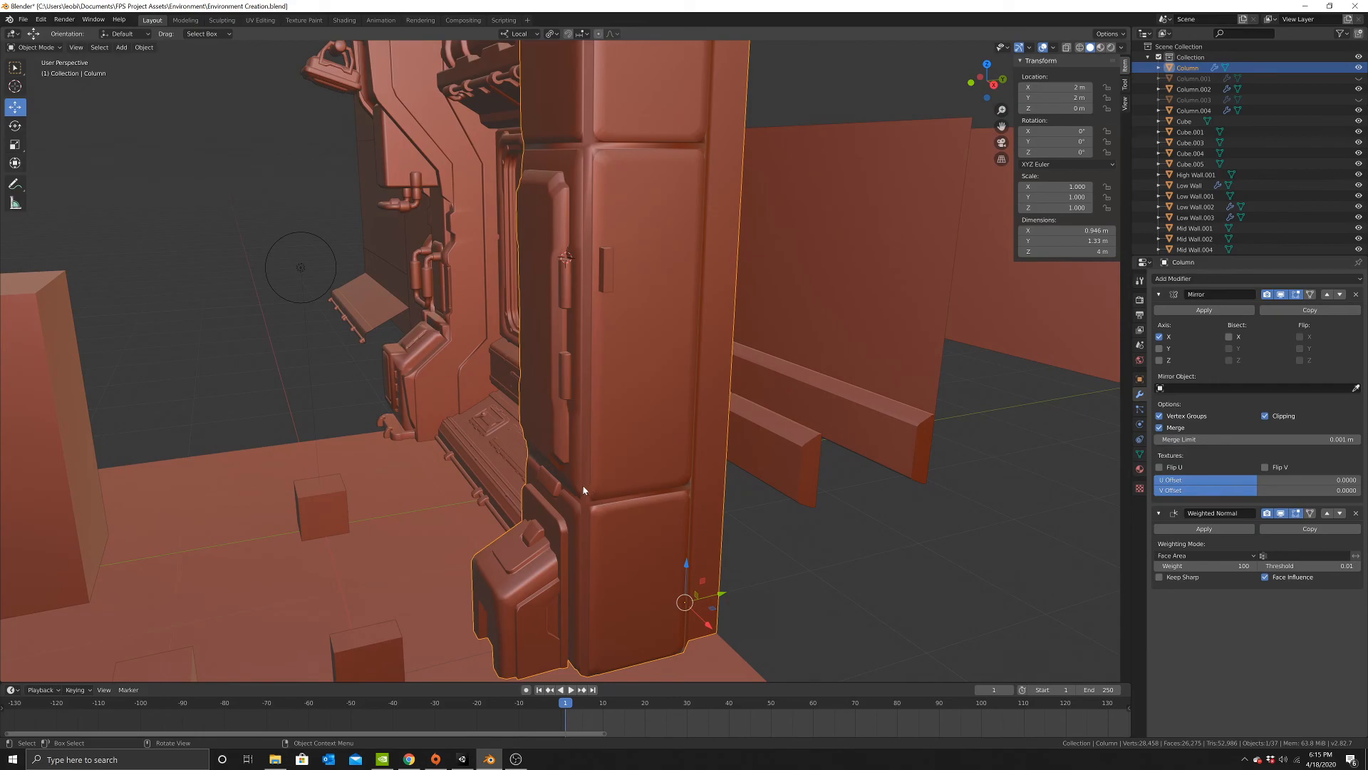
{"action": "left_click", "coordinate": [510, 746]}
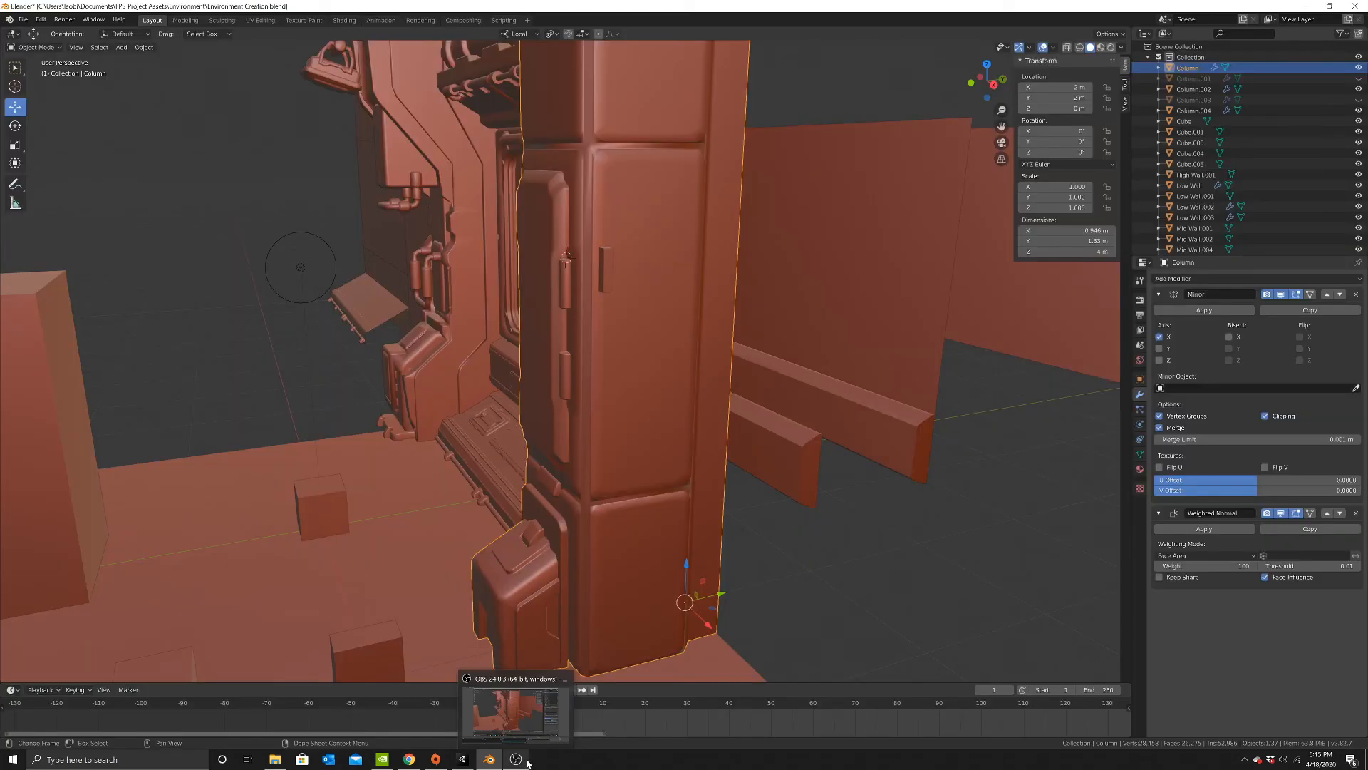
{"action": "left_click", "coordinate": [519, 760]}
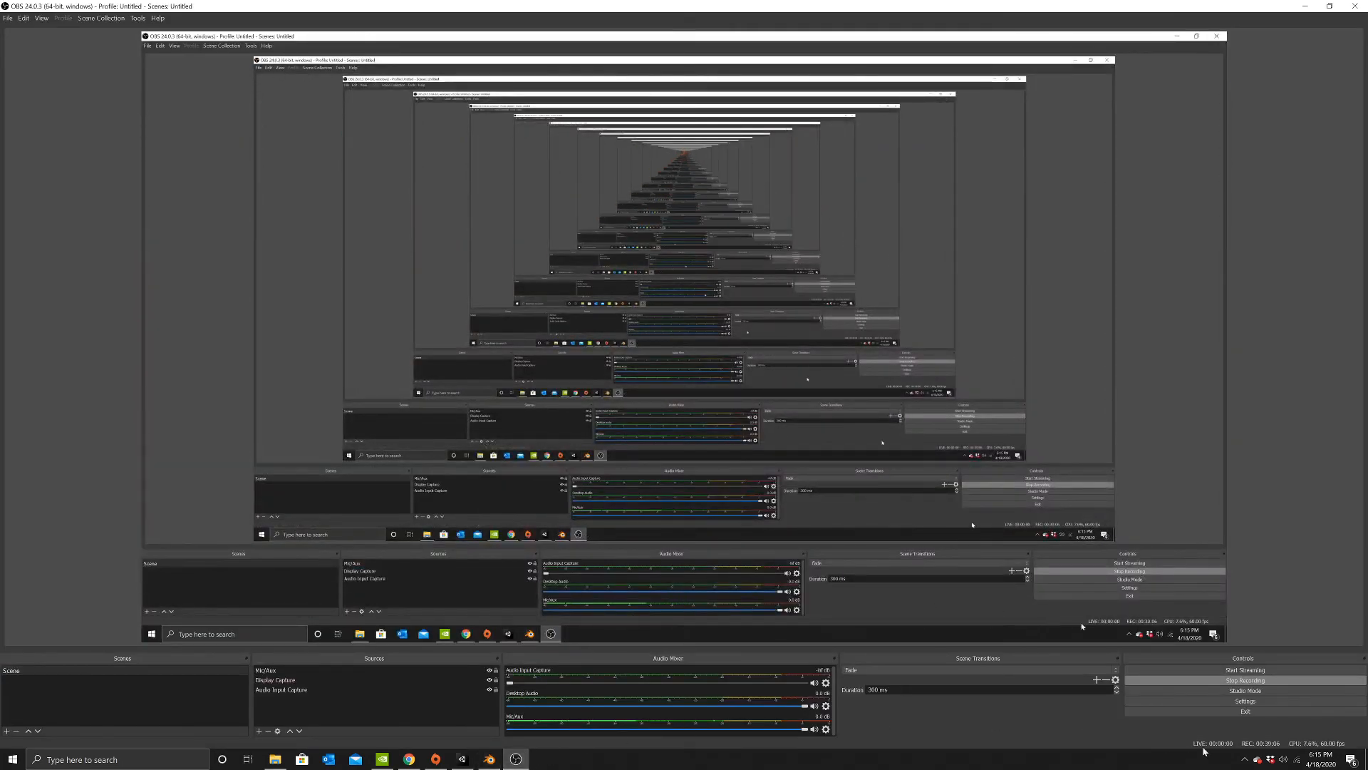